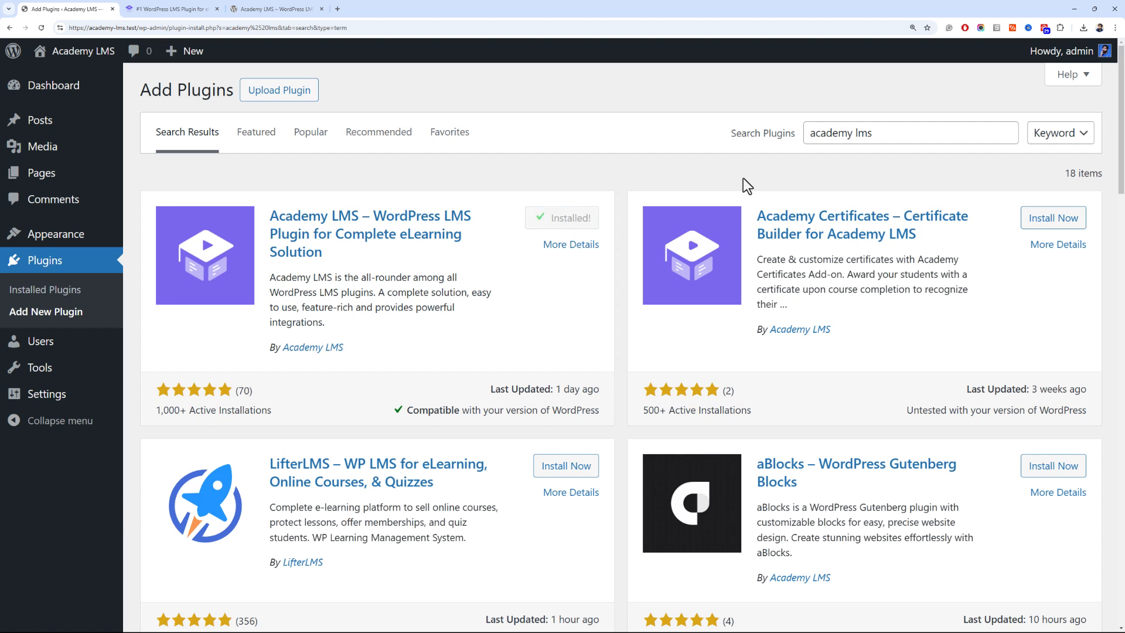
# Install the Academy Certificates add-on and activate the Academy LMS plugin
pyautogui.click(1054, 218)
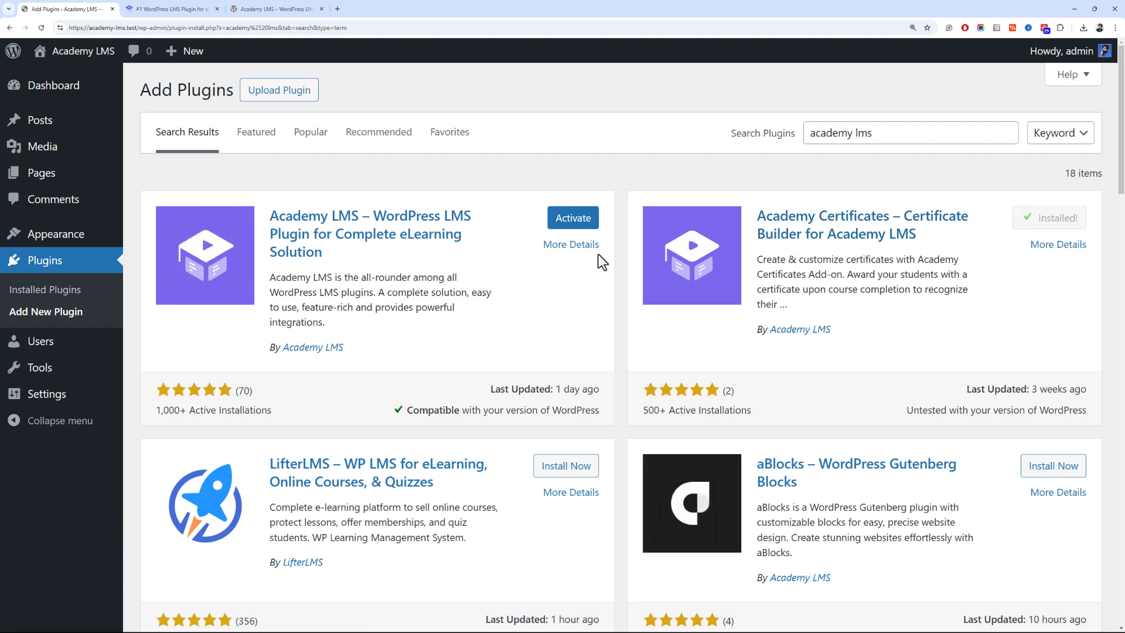
pyautogui.click(564, 222)
pyautogui.click(636, 84)
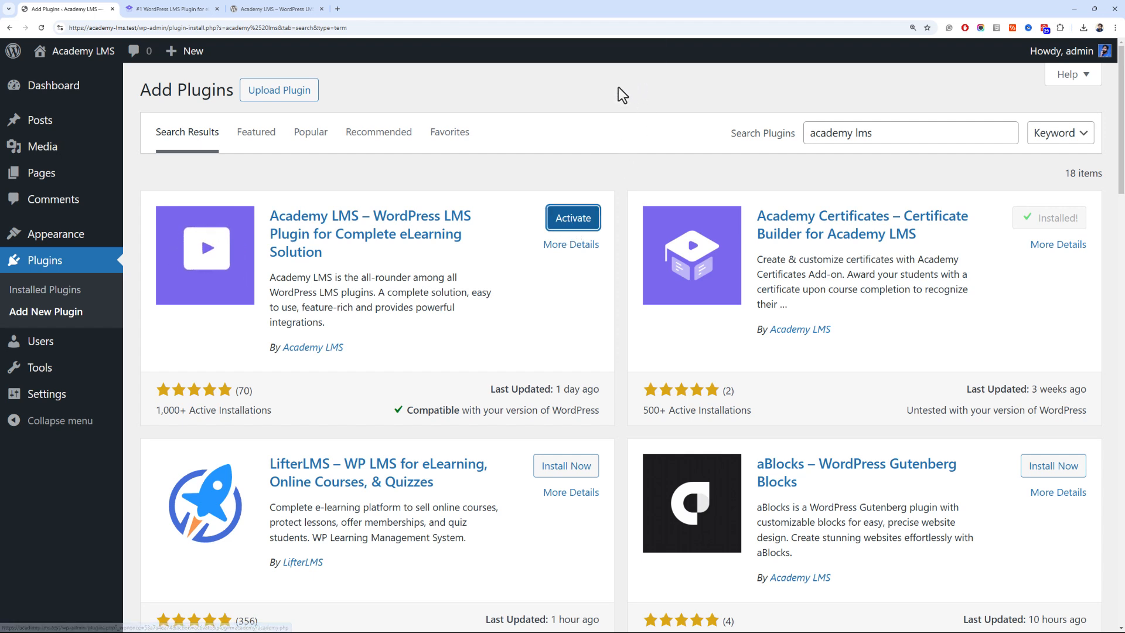
pyautogui.click(564, 227)
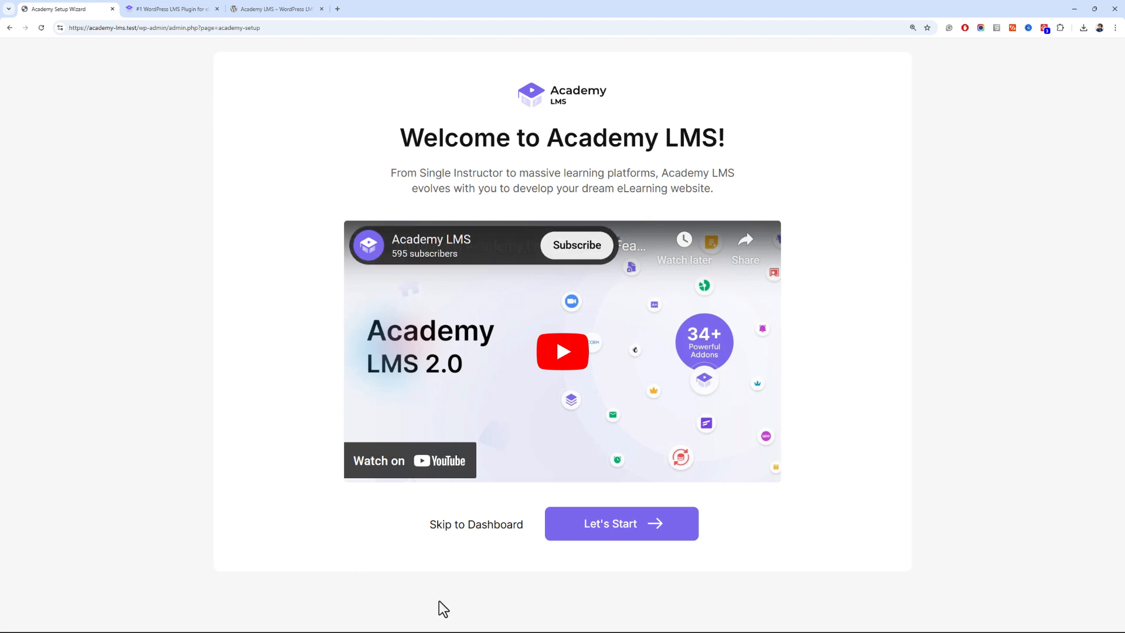
# Start the setup wizard, keep the Individual category, and choose the Default learn page settings
pyautogui.click(595, 530)
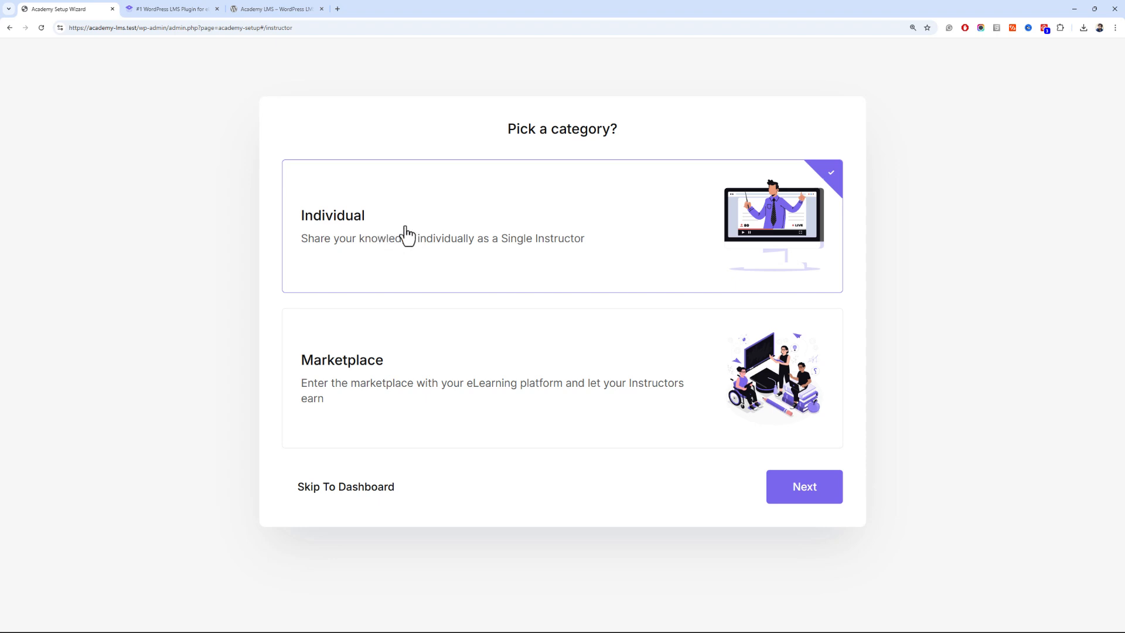
pyautogui.click(815, 498)
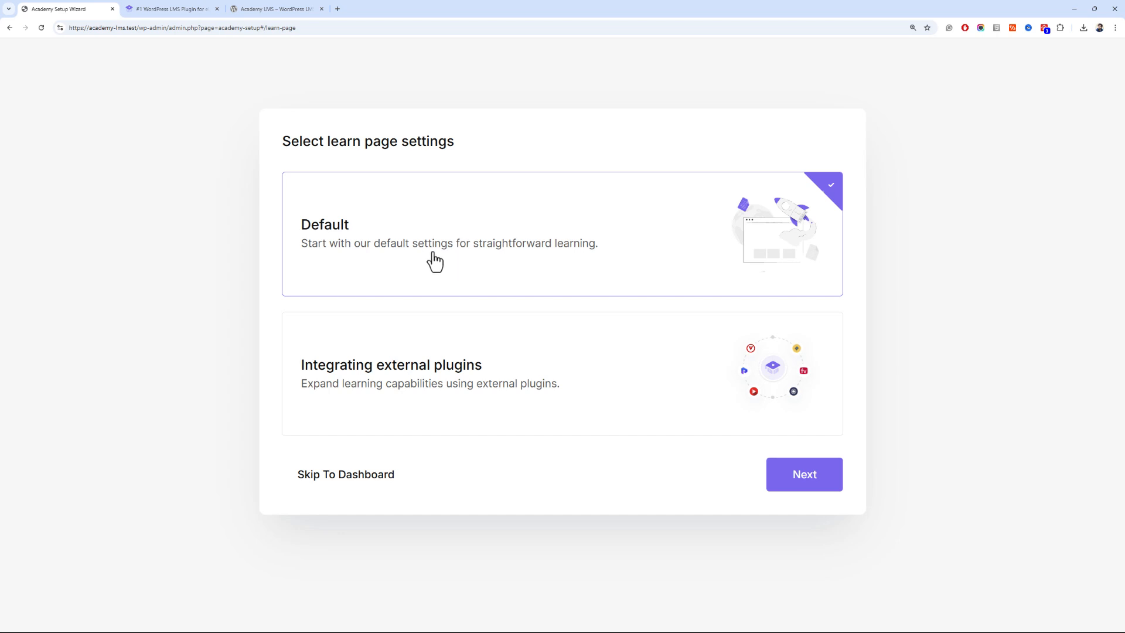
pyautogui.click(432, 353)
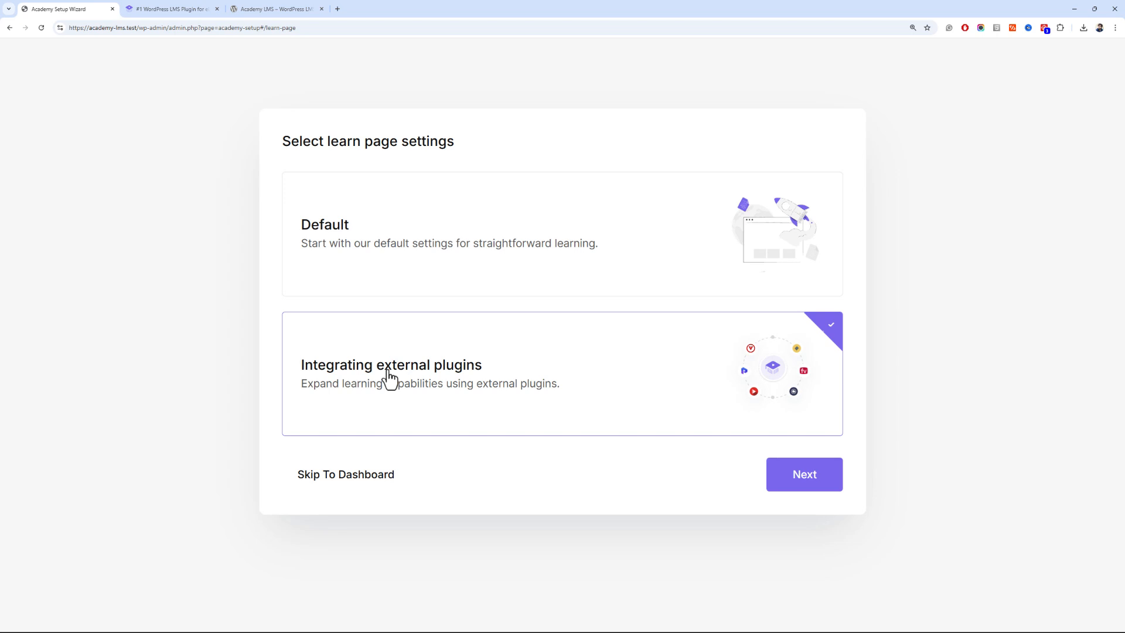
pyautogui.click(402, 237)
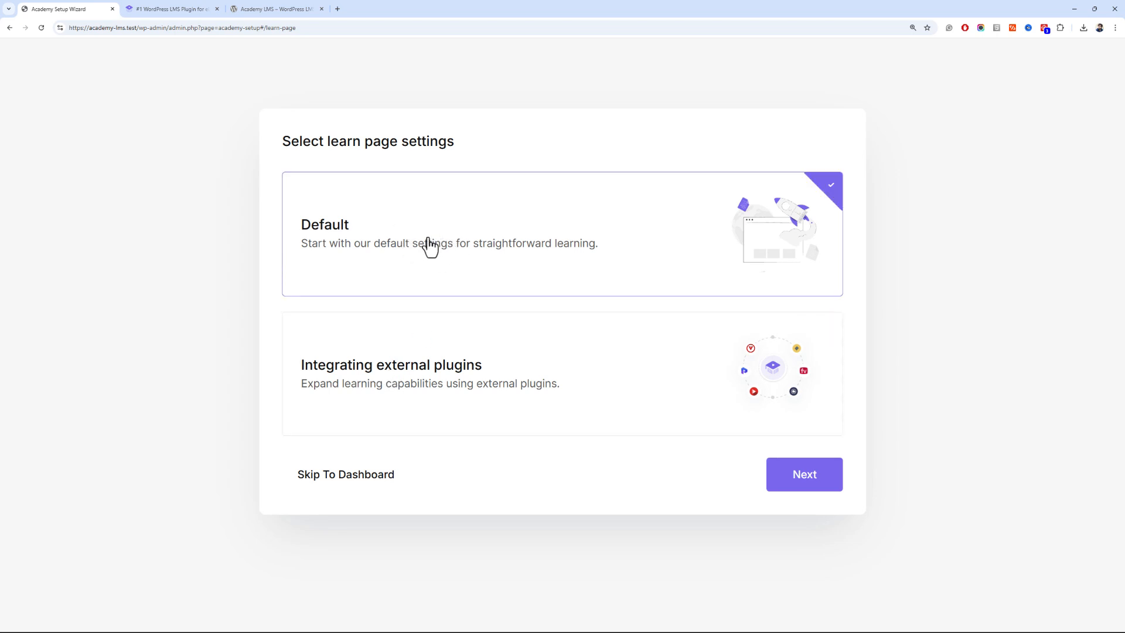
pyautogui.click(777, 486)
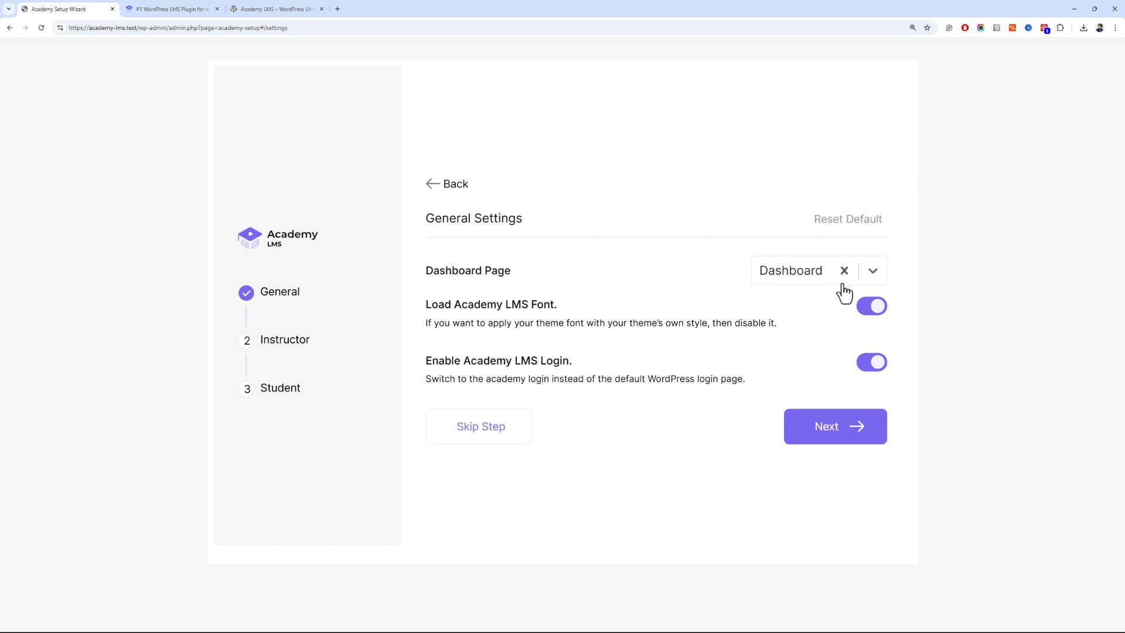
# Accept the General Settings with the Dashboard page, Academy LMS font and Academy LMS login enabled
pyautogui.doubleClick(565, 323)
pyautogui.click(793, 338)
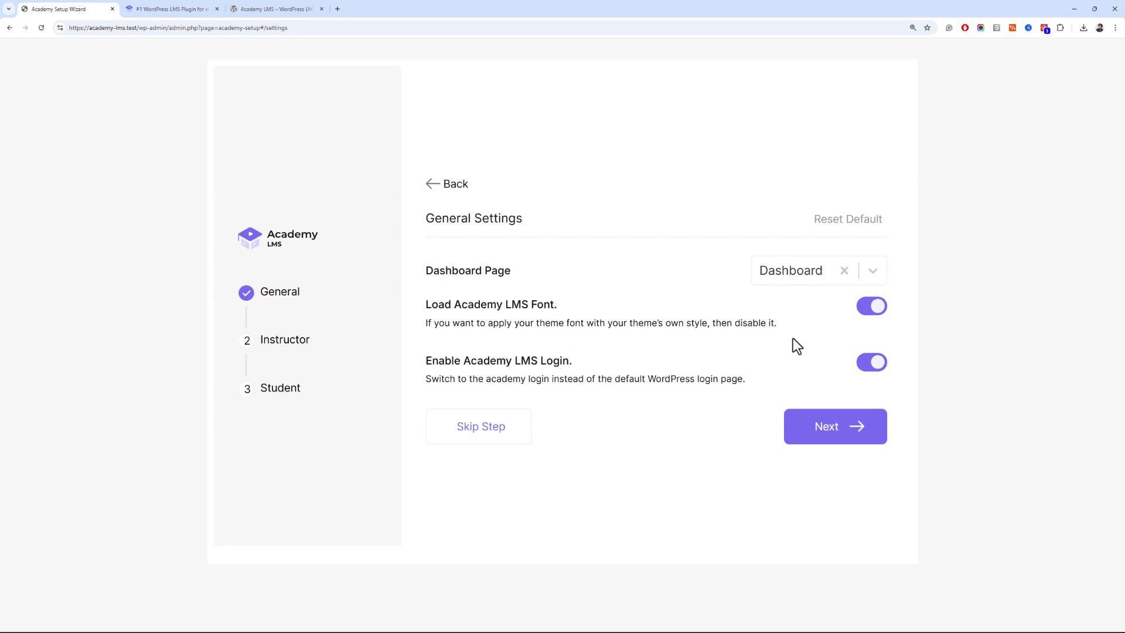
pyautogui.click(869, 315)
pyautogui.click(870, 317)
pyautogui.click(844, 444)
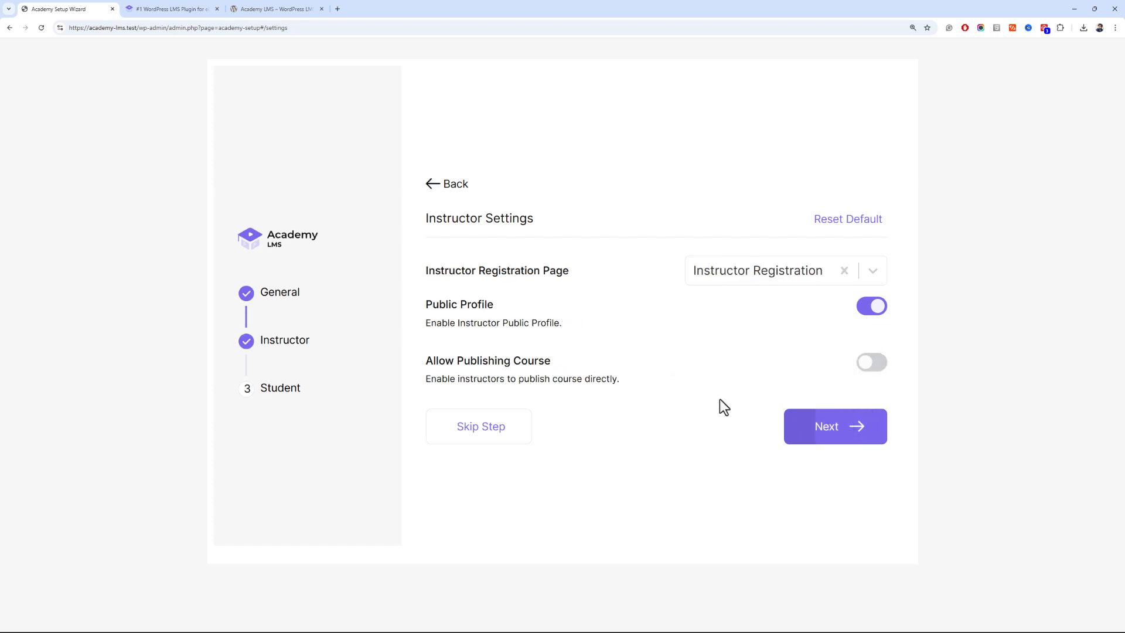
# Accept the Instructor Settings with the Instructor Registration page, switching Allow Publishing Course on and back off before continuing
pyautogui.click(872, 272)
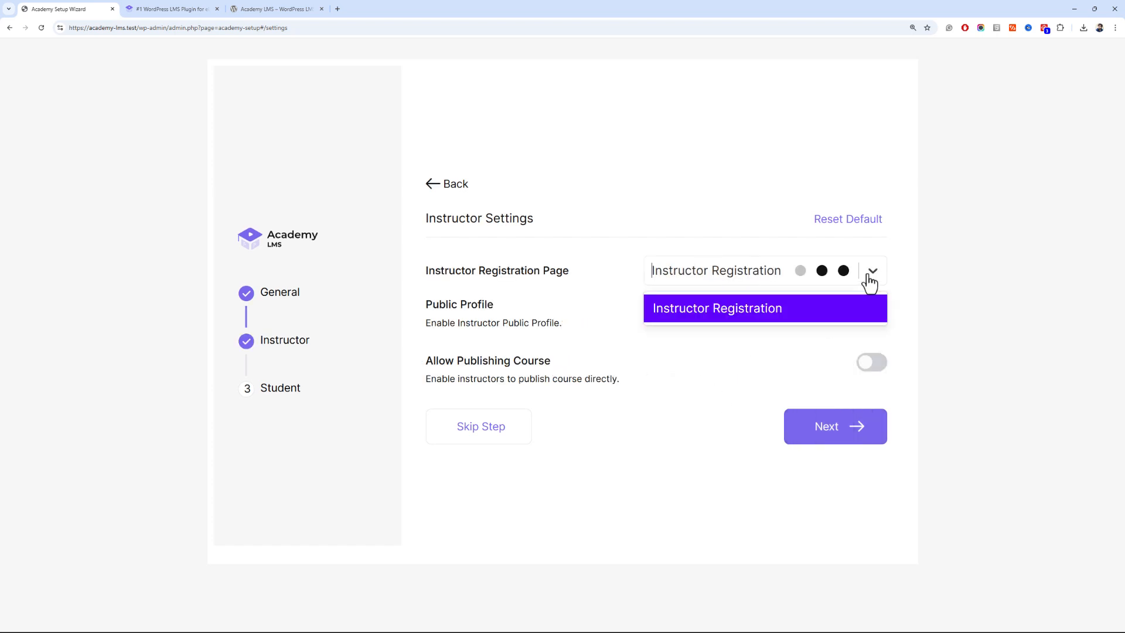
pyautogui.click(596, 320)
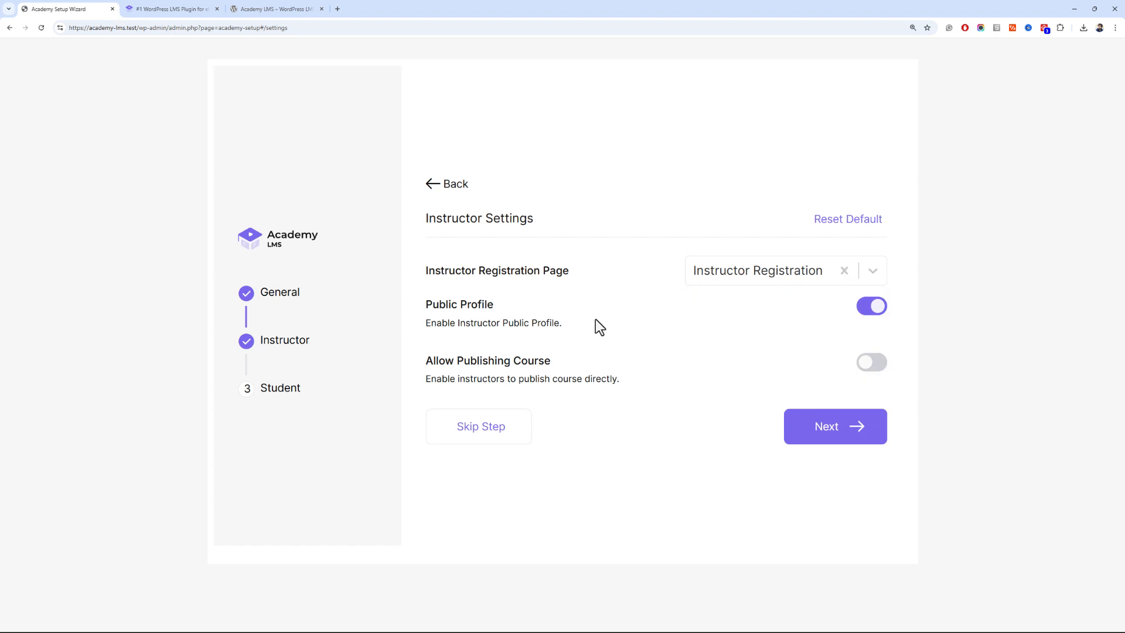
pyautogui.click(870, 369)
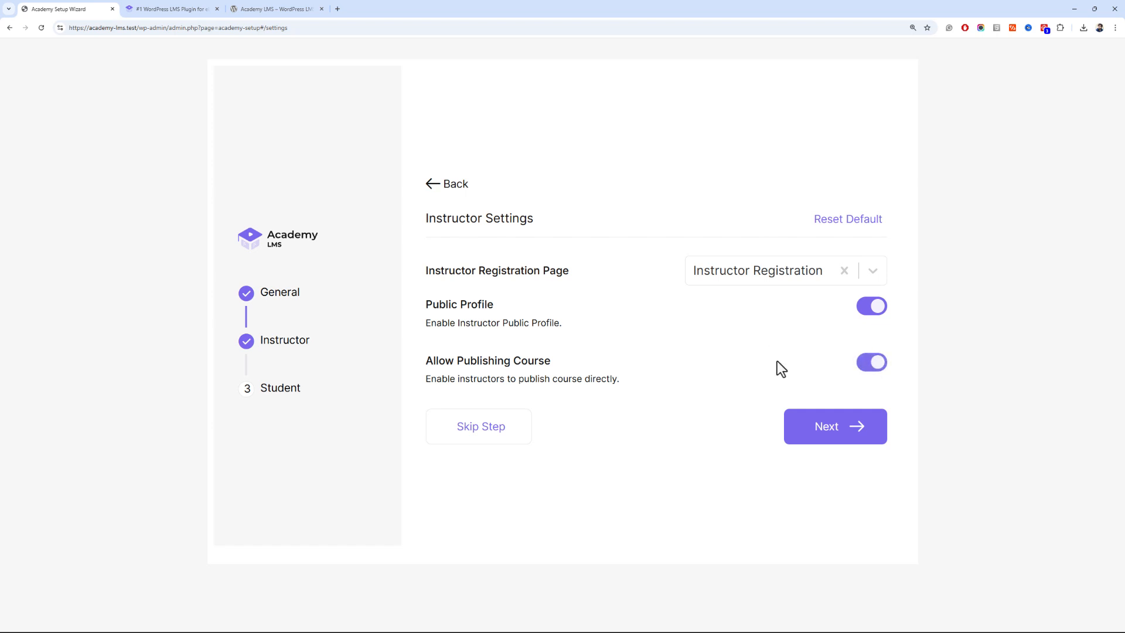
pyautogui.click(863, 368)
pyautogui.click(838, 427)
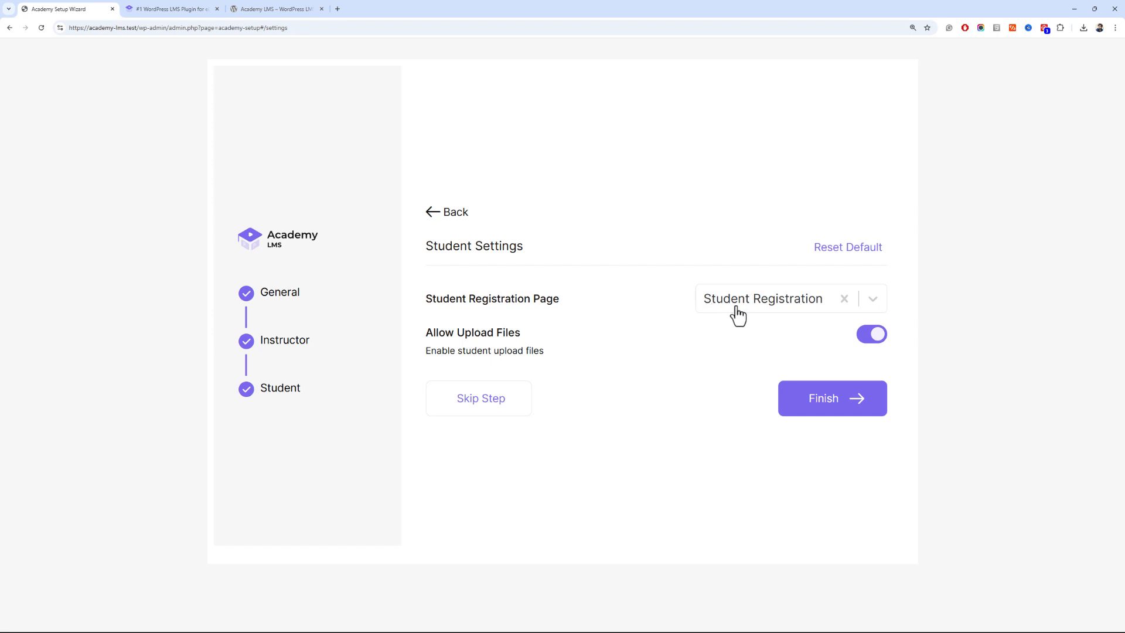
# Finish the Student Settings with the Student Registration page and file uploads allowed, and go to the plugin dashboard
pyautogui.click(711, 309)
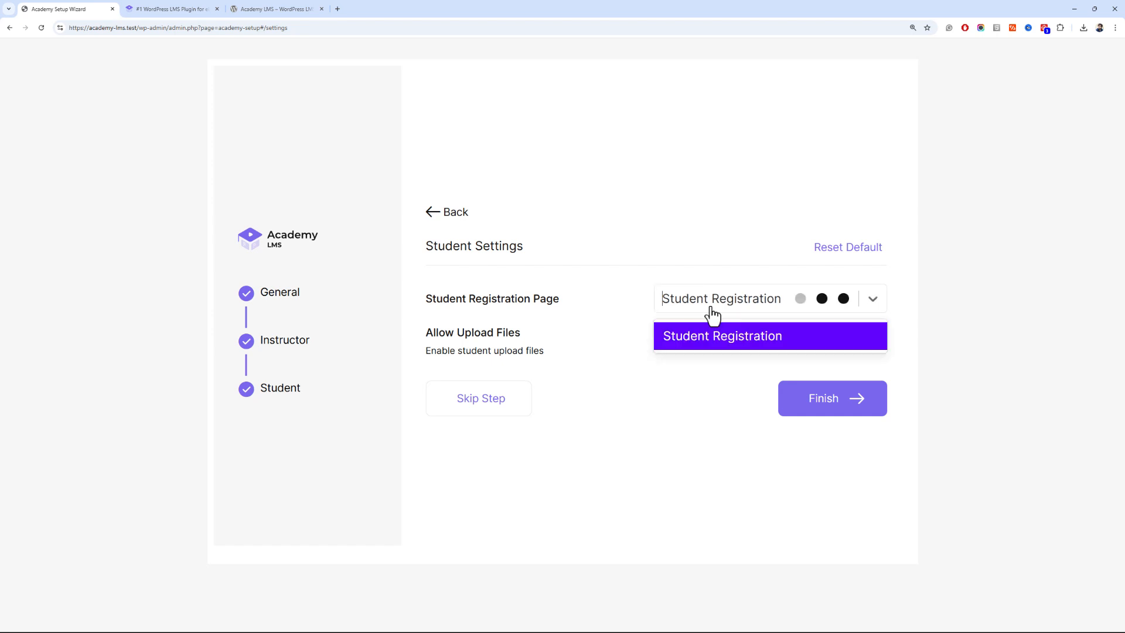
pyautogui.click(589, 309)
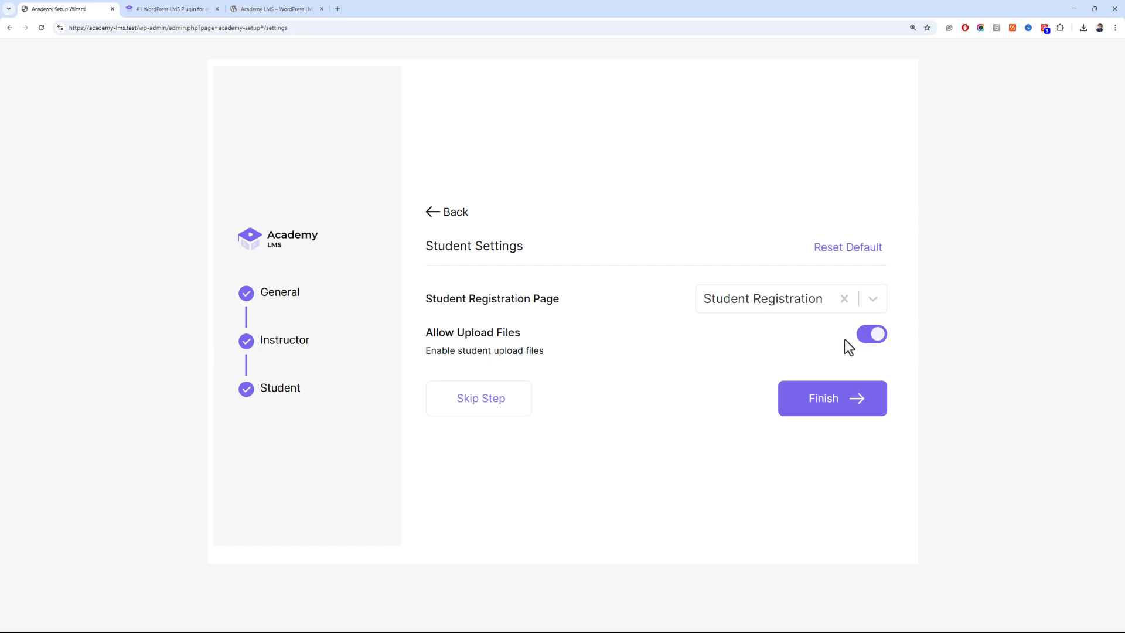
pyautogui.click(782, 411)
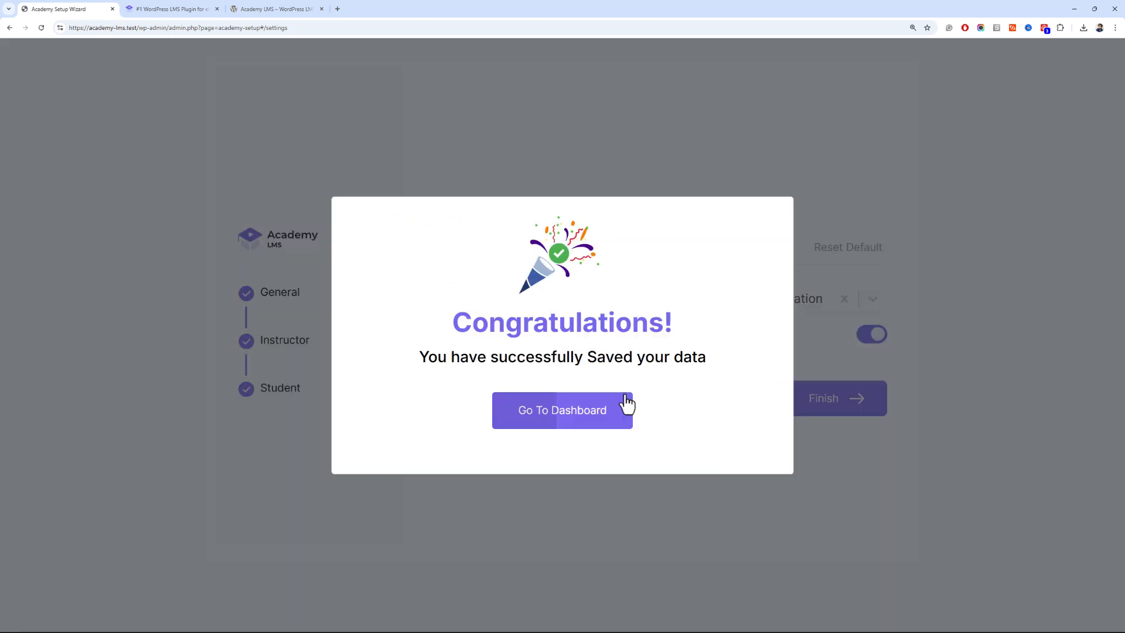
pyautogui.click(558, 417)
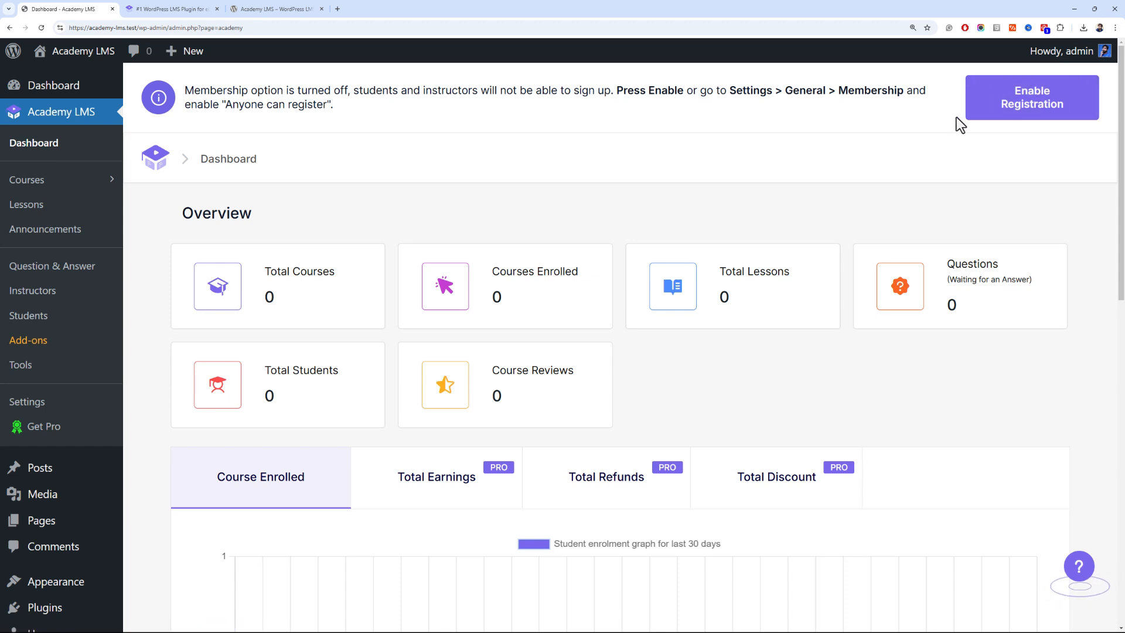
# Enable user registration from the dashboard notice and check the Membership option in the site's General Settings
pyautogui.click(997, 115)
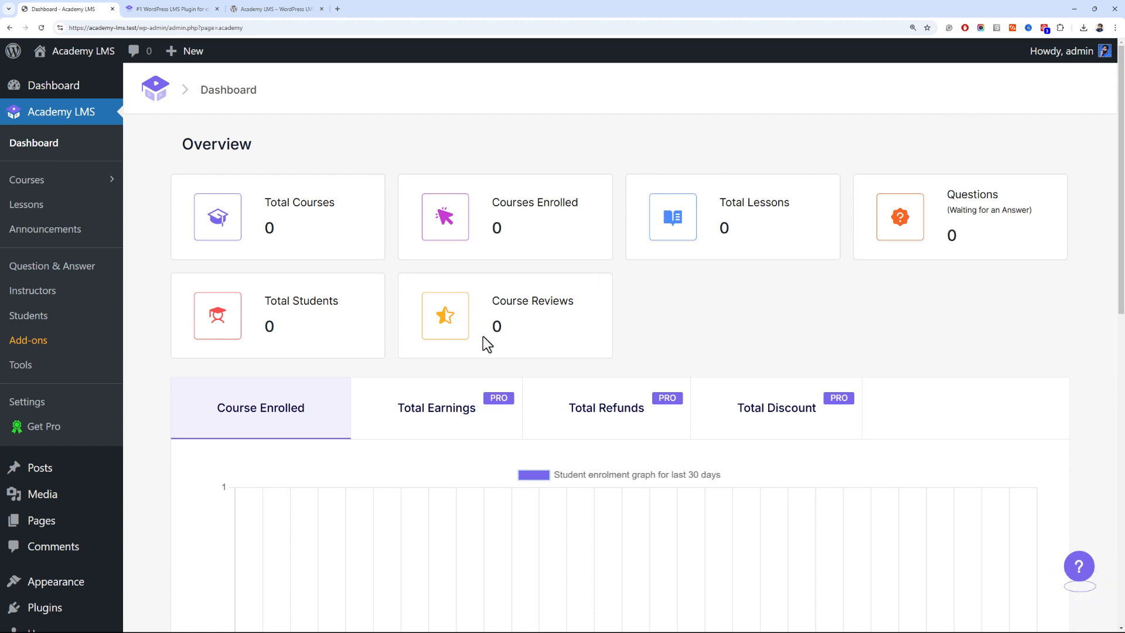
pyautogui.scroll(-2, 293, 446)
pyautogui.moveTo(108, 555)
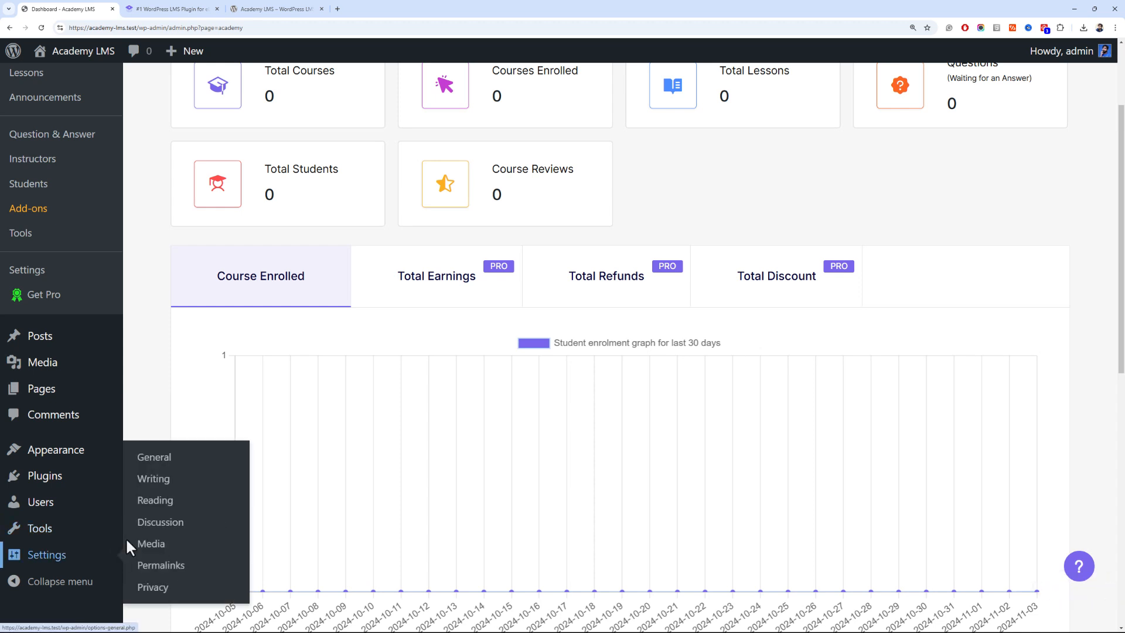
pyautogui.middleClick(162, 467)
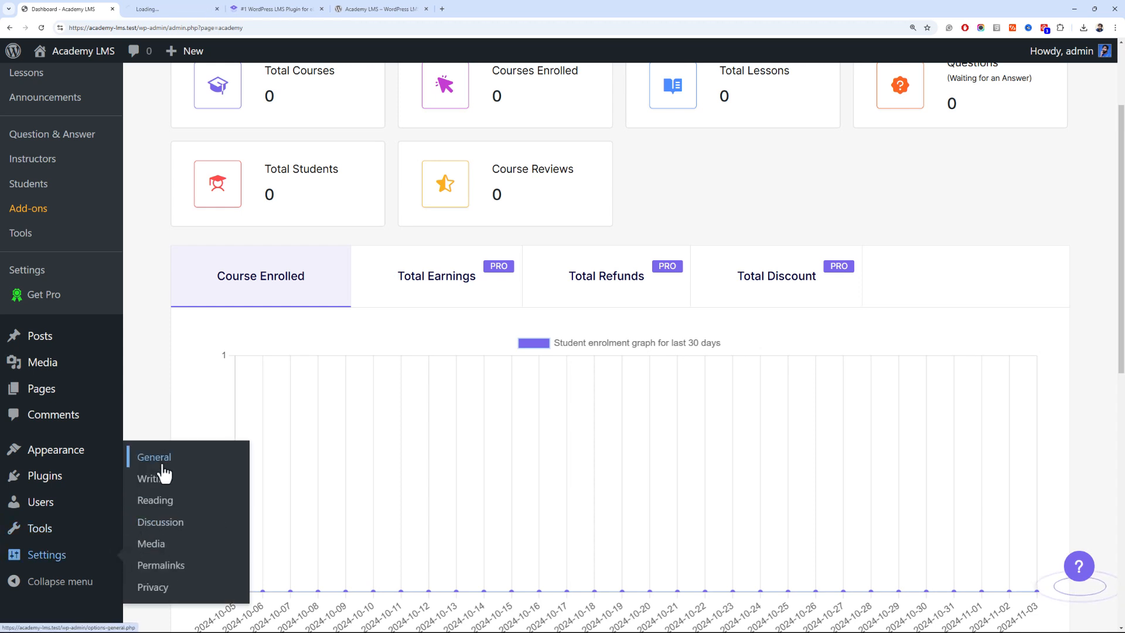
pyautogui.click(189, 9)
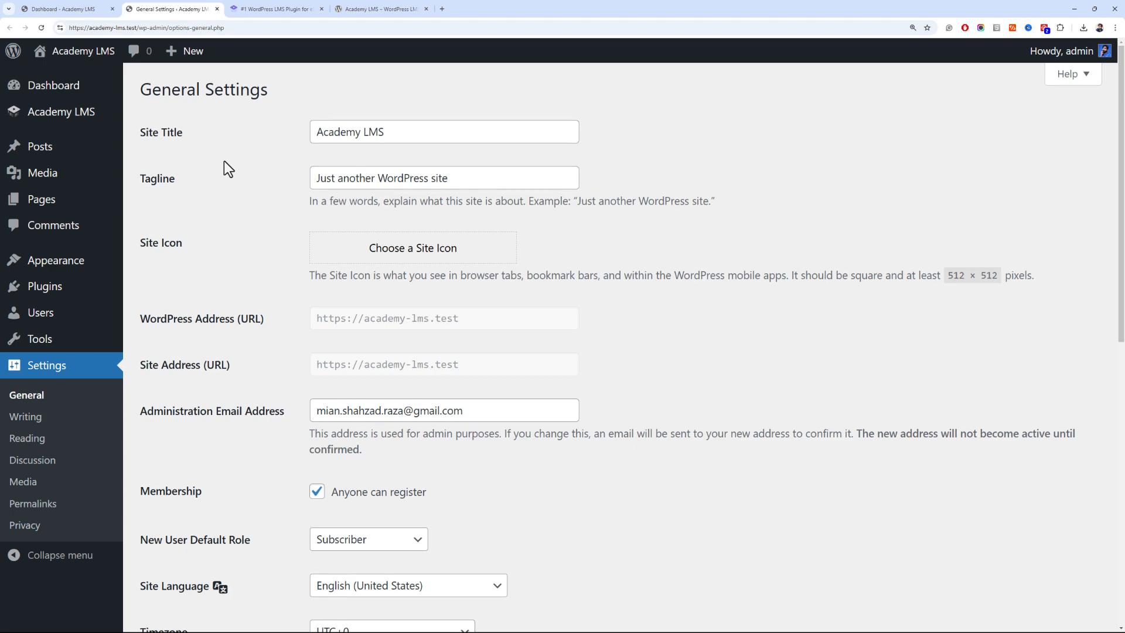
pyautogui.scroll(-2, 293, 386)
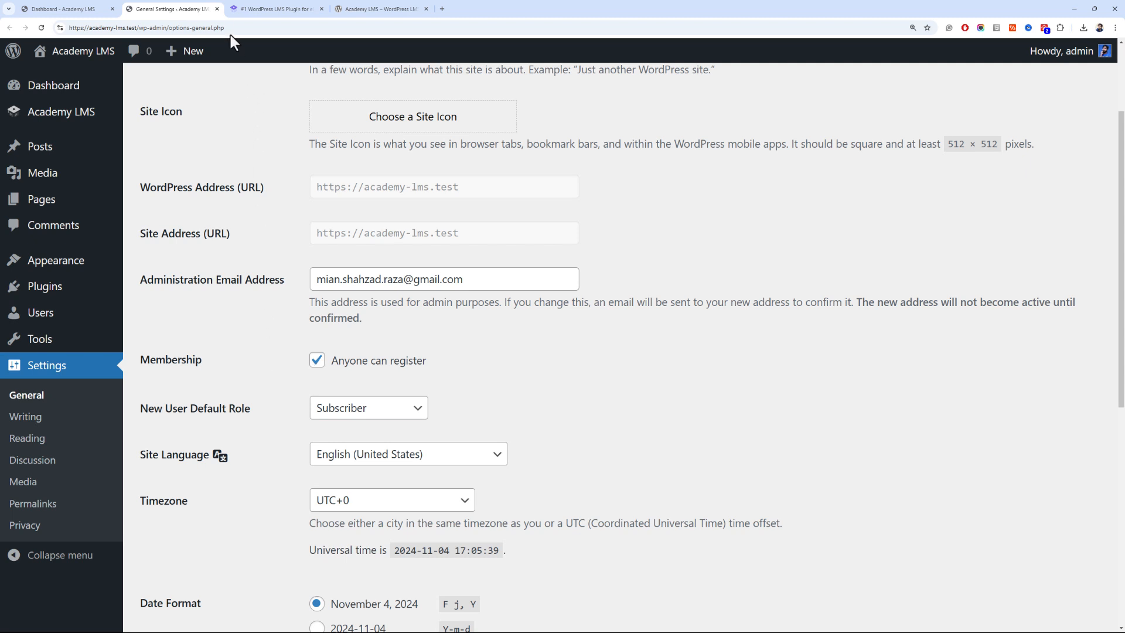
pyautogui.click(217, 9)
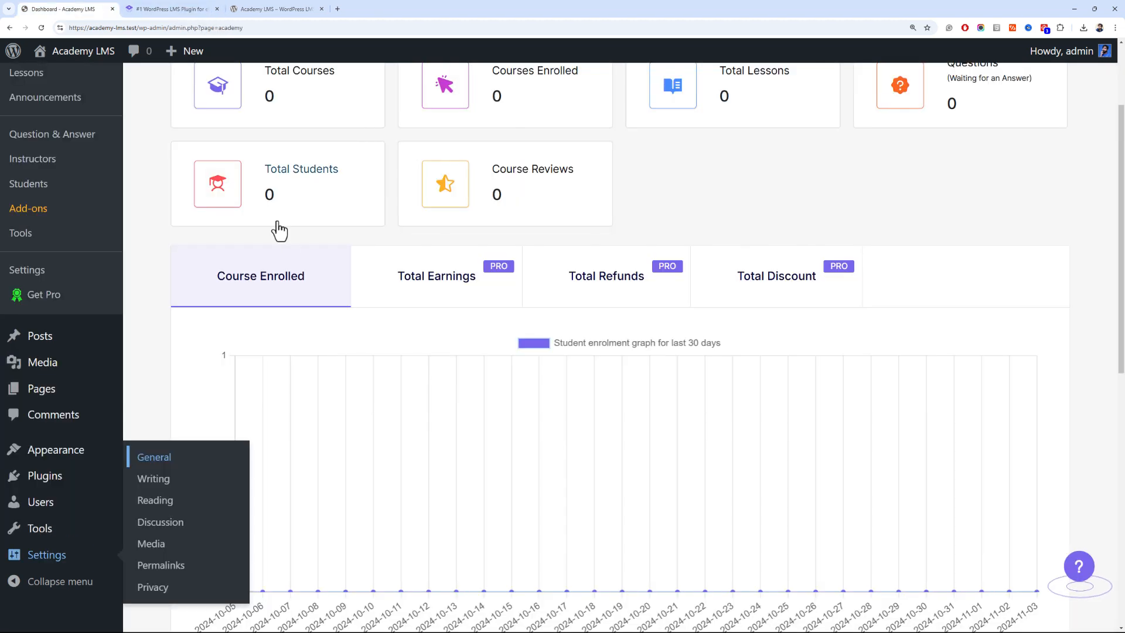
# Examine the Academy LMS dashboard's overview cards, the Course Enrolled and Total Earnings reports, and the course and registration lists
pyautogui.scroll(3, 228, 173)
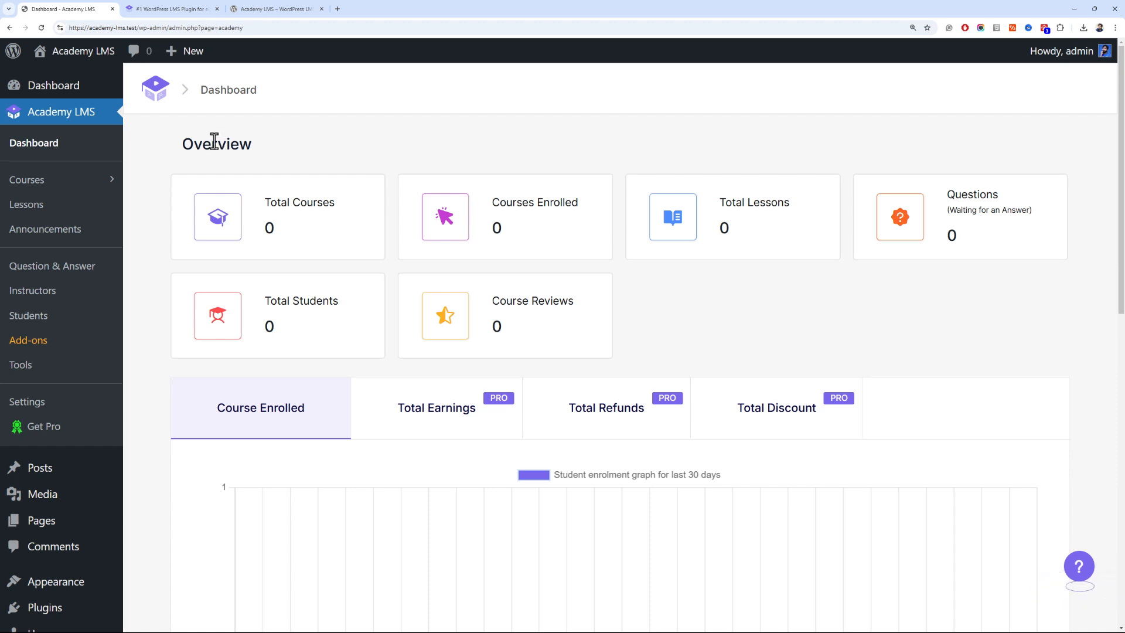
pyautogui.doubleClick(185, 146)
pyautogui.click(174, 149)
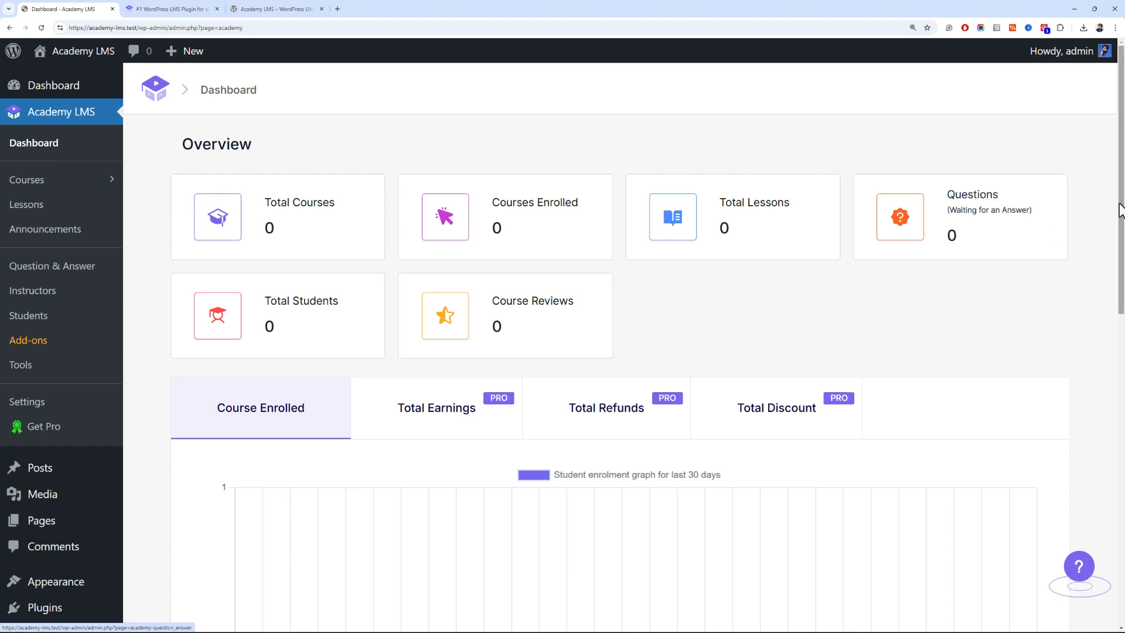
pyautogui.moveTo(1124, 193); pyautogui.dragTo(1124, 202)
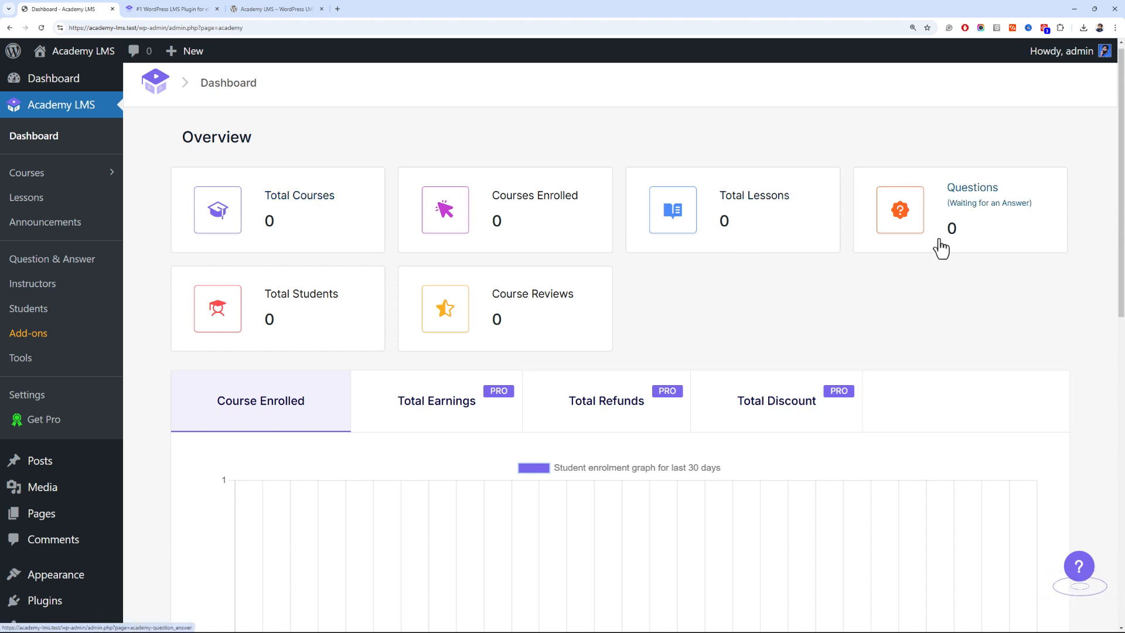
pyautogui.doubleClick(1082, 212)
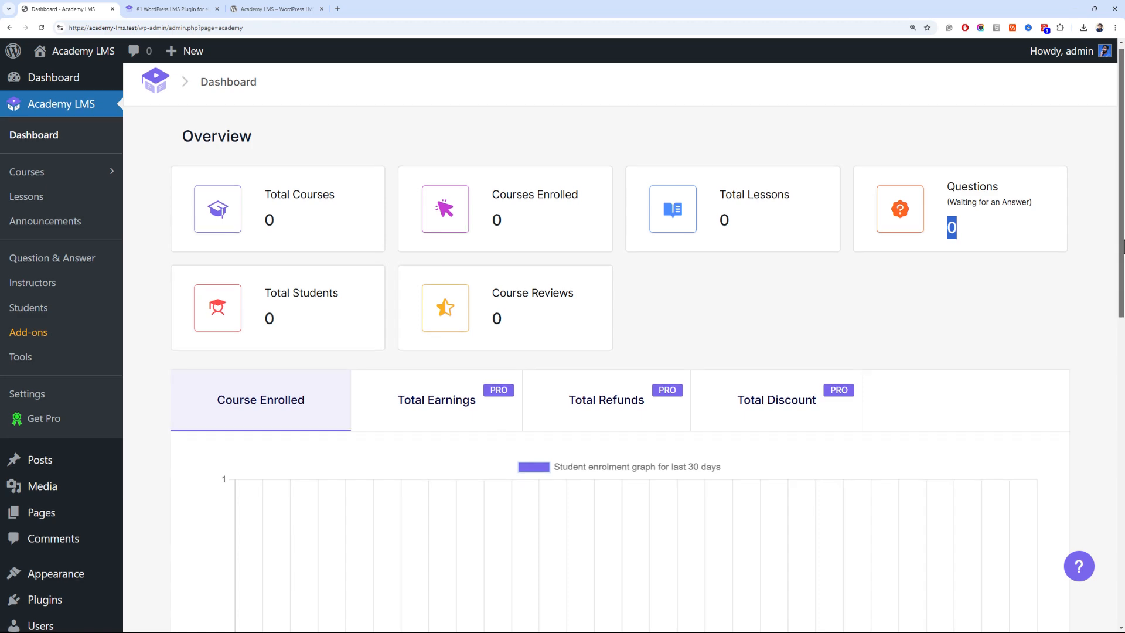
pyautogui.scroll(-5, 1096, 328)
pyautogui.click(449, 160)
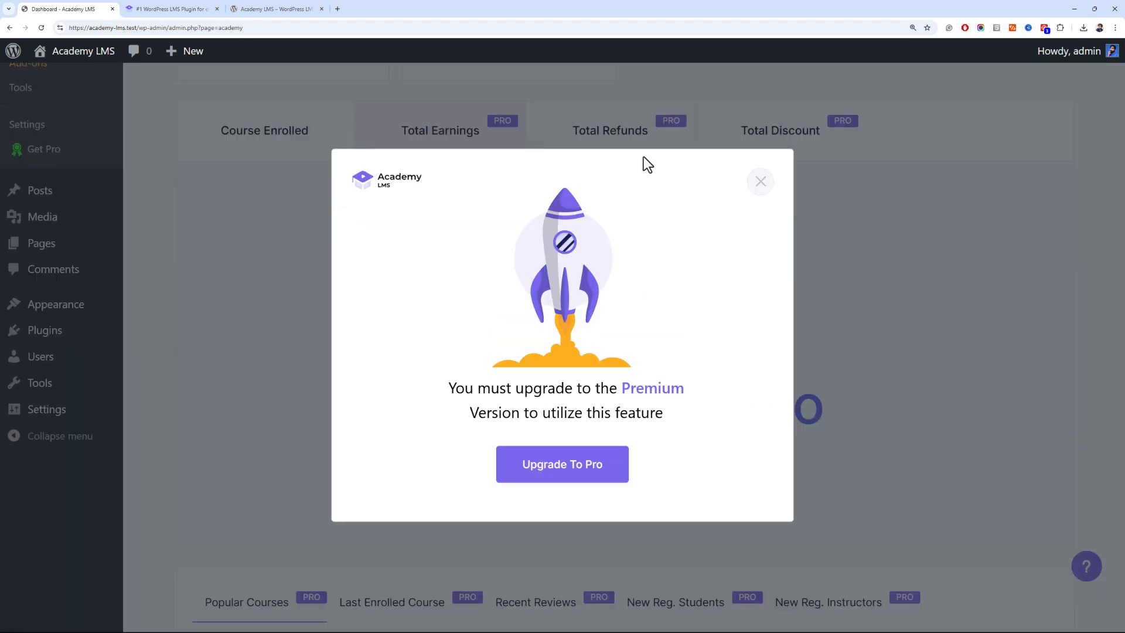
pyautogui.click(761, 182)
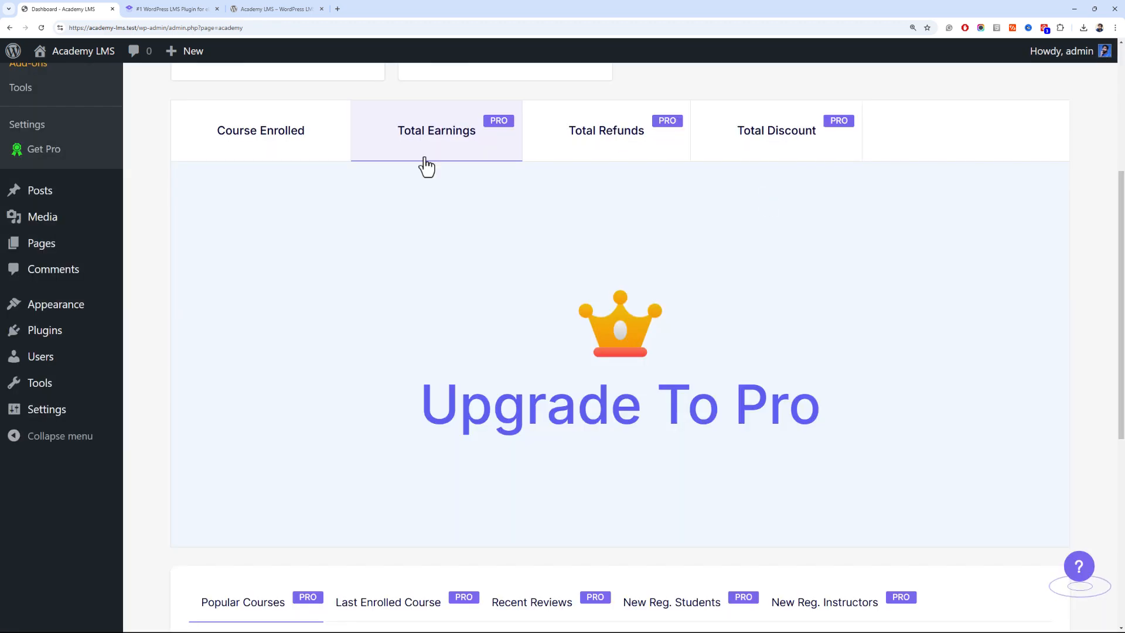
pyautogui.click(296, 140)
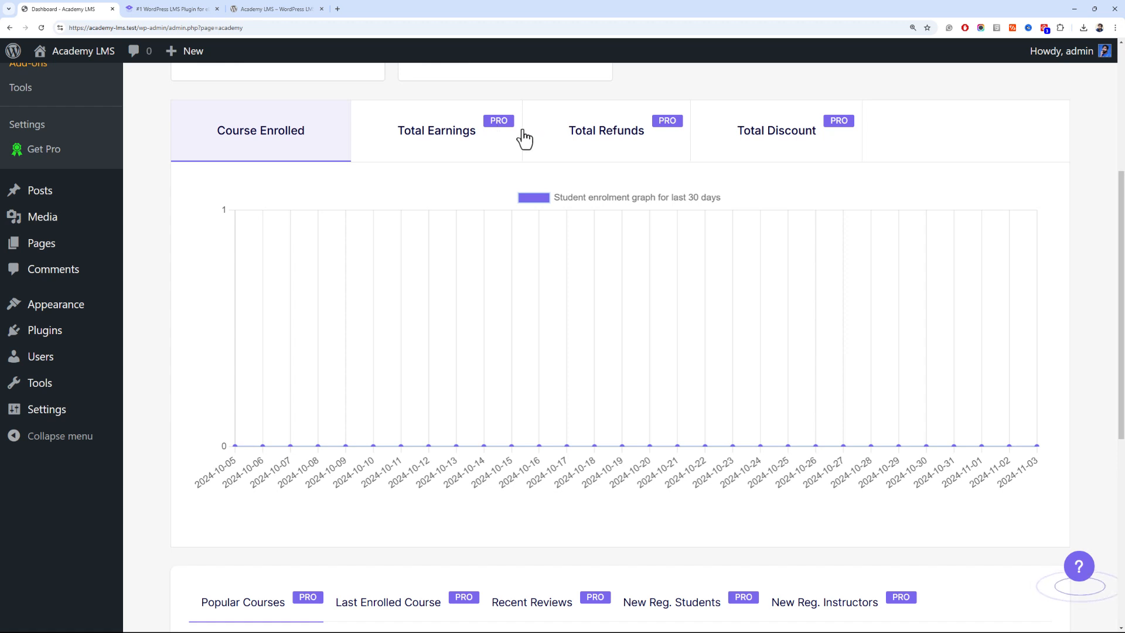
pyautogui.scroll(-7, 1113, 492)
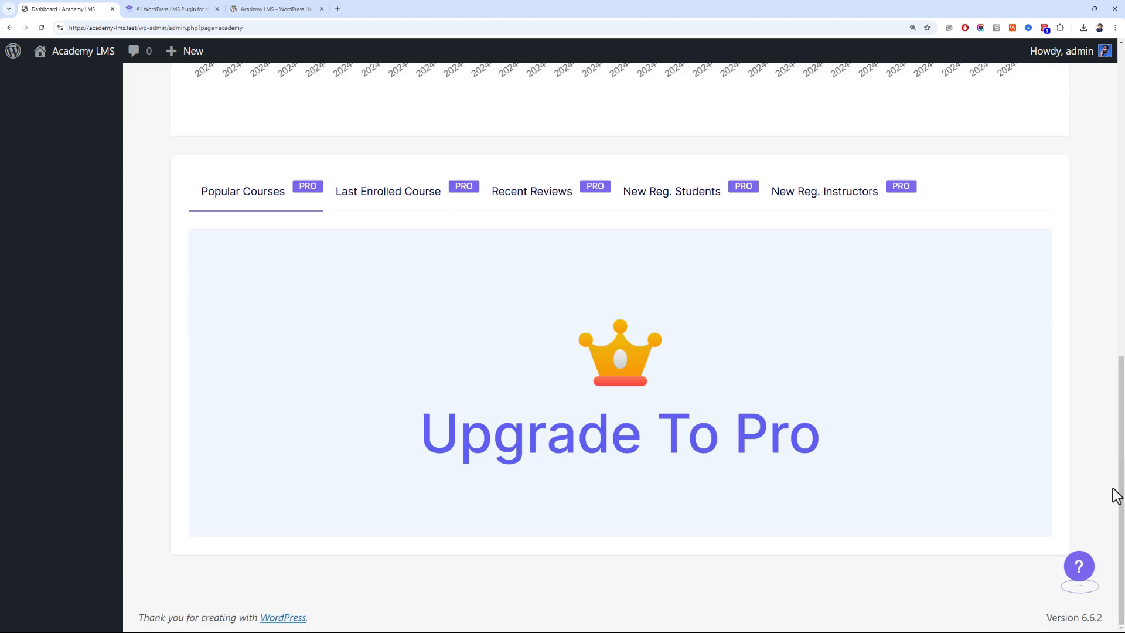
# Open the list of all courses in Academy LMS
pyautogui.scroll(8, 1120, 467)
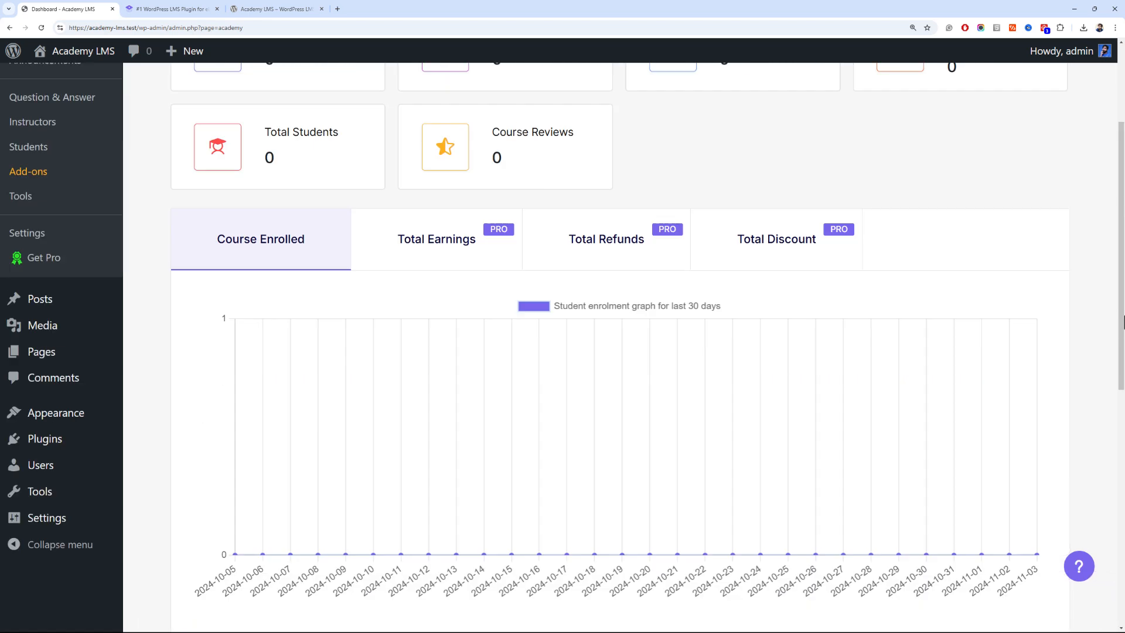
pyautogui.scroll(3, 1122, 321)
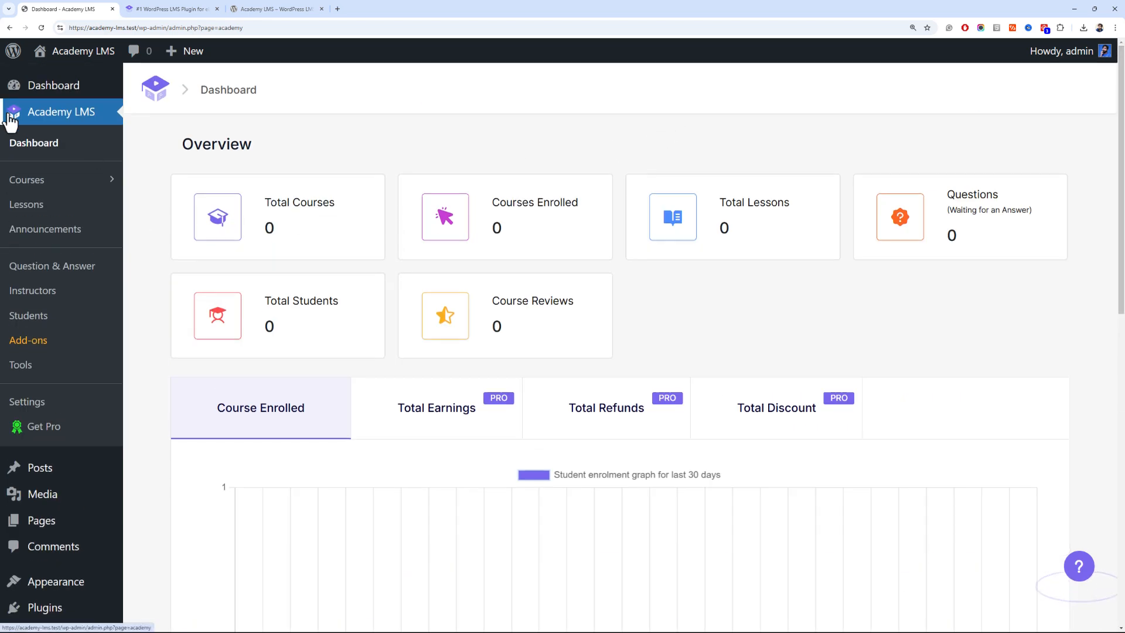
pyautogui.click(39, 194)
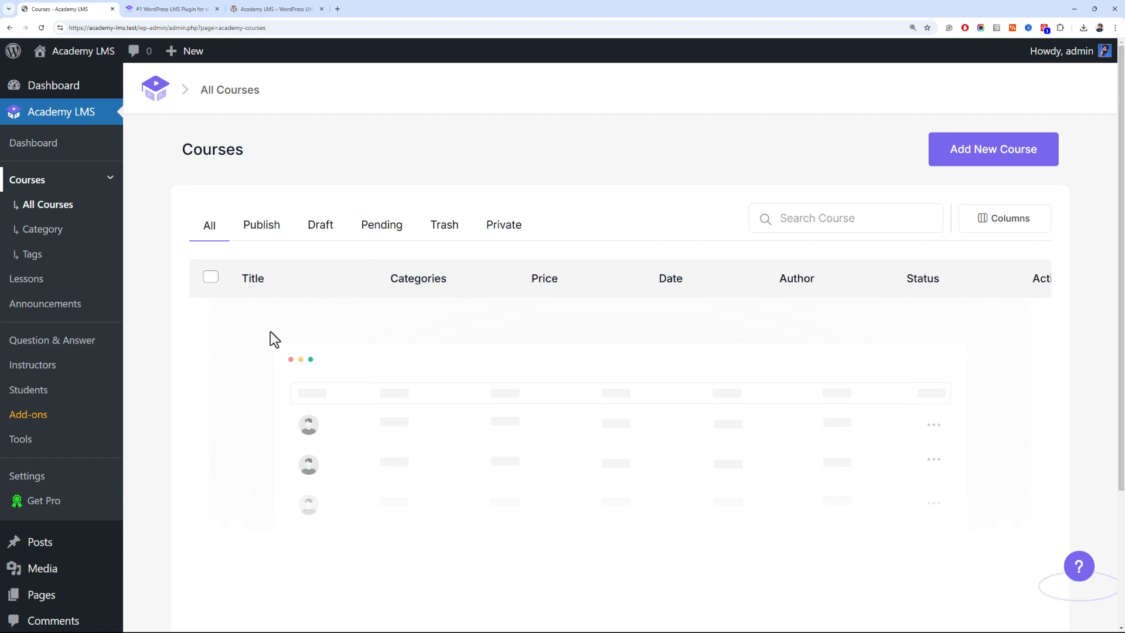
# Look through the Academy LMS pages for course categories, tags, lessons, announcements, Question & Answer, instructors and students
pyautogui.click(83, 231)
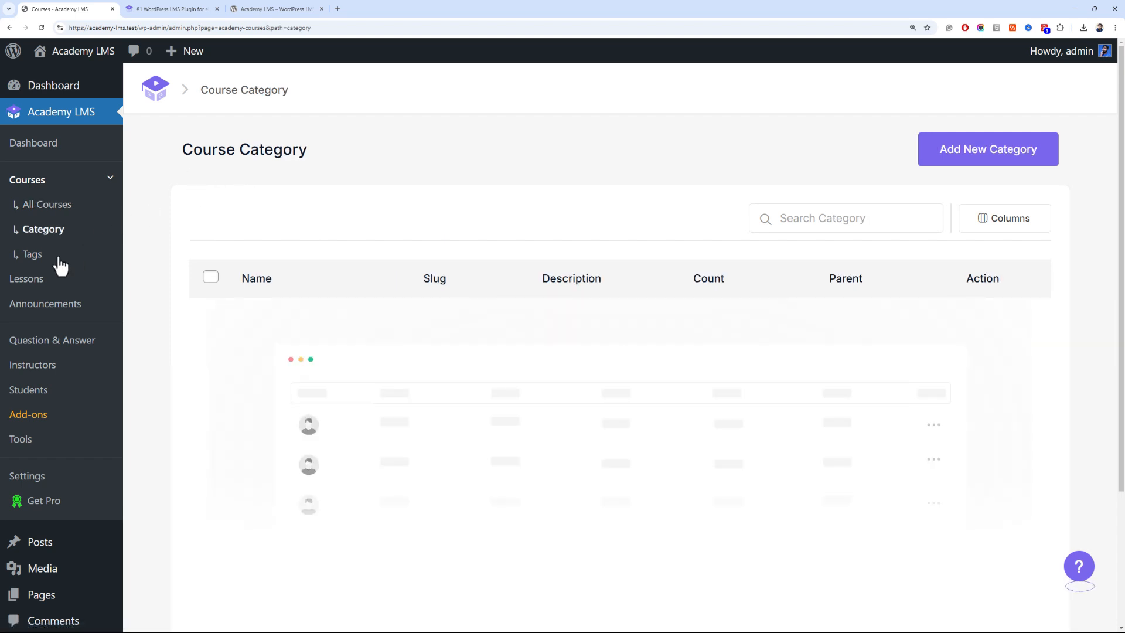
pyautogui.click(34, 256)
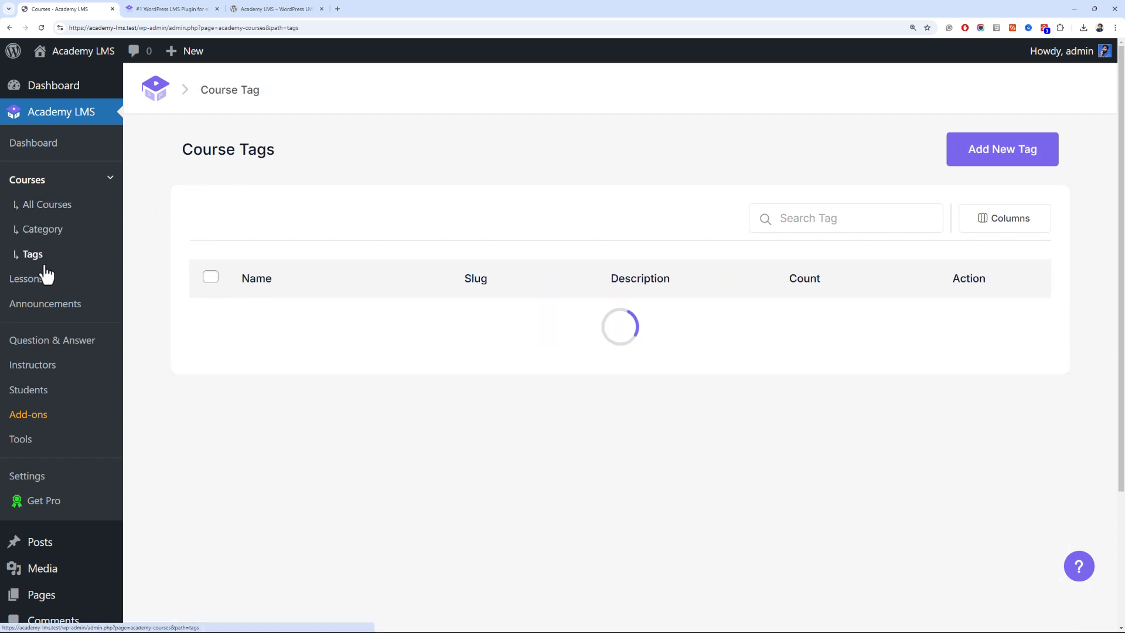
pyautogui.click(83, 284)
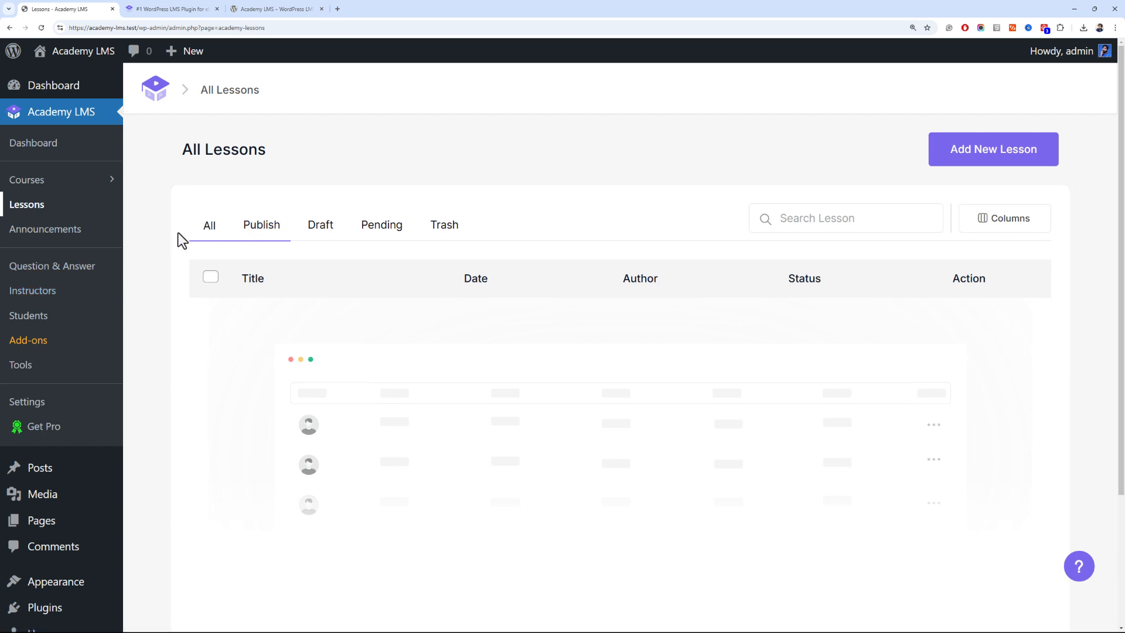
pyautogui.click(94, 239)
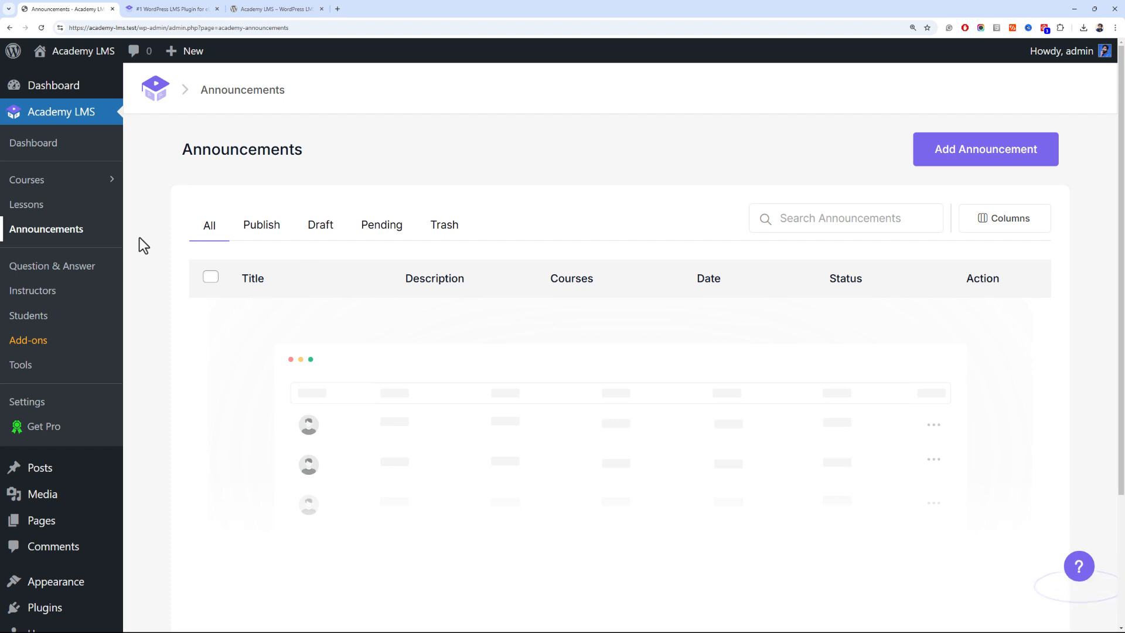
pyautogui.click(96, 266)
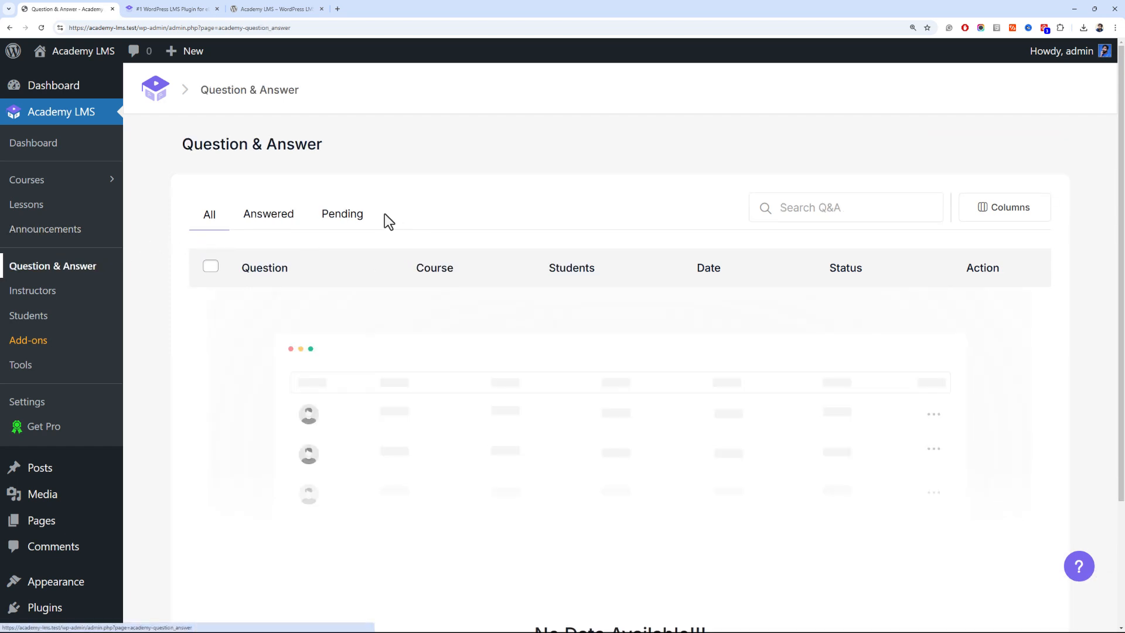
pyautogui.click(285, 206)
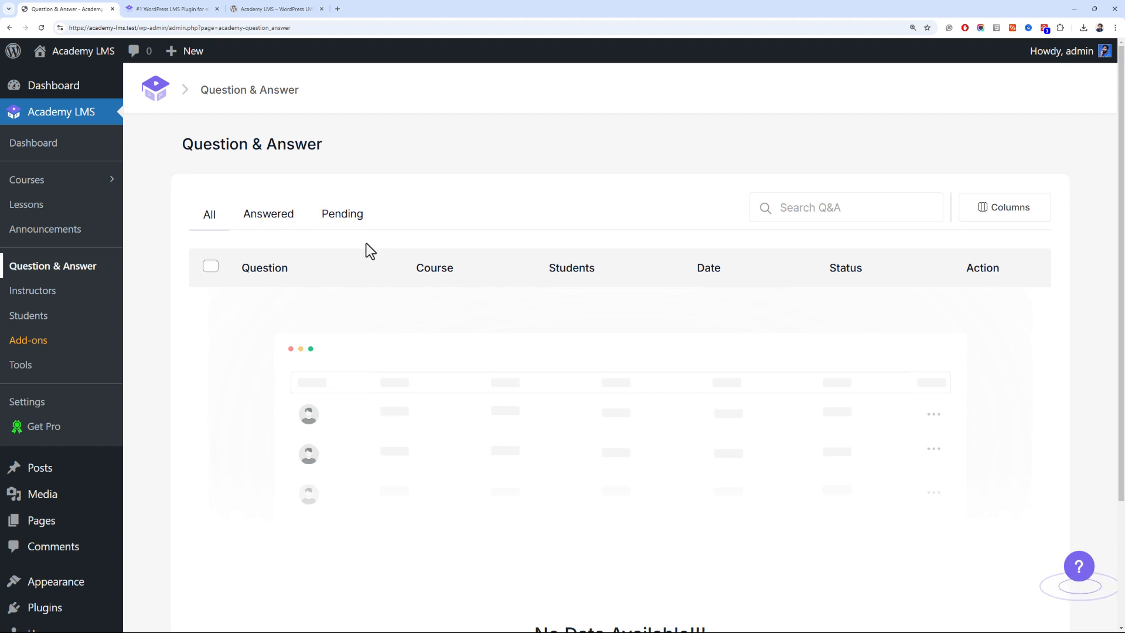
pyautogui.click(88, 299)
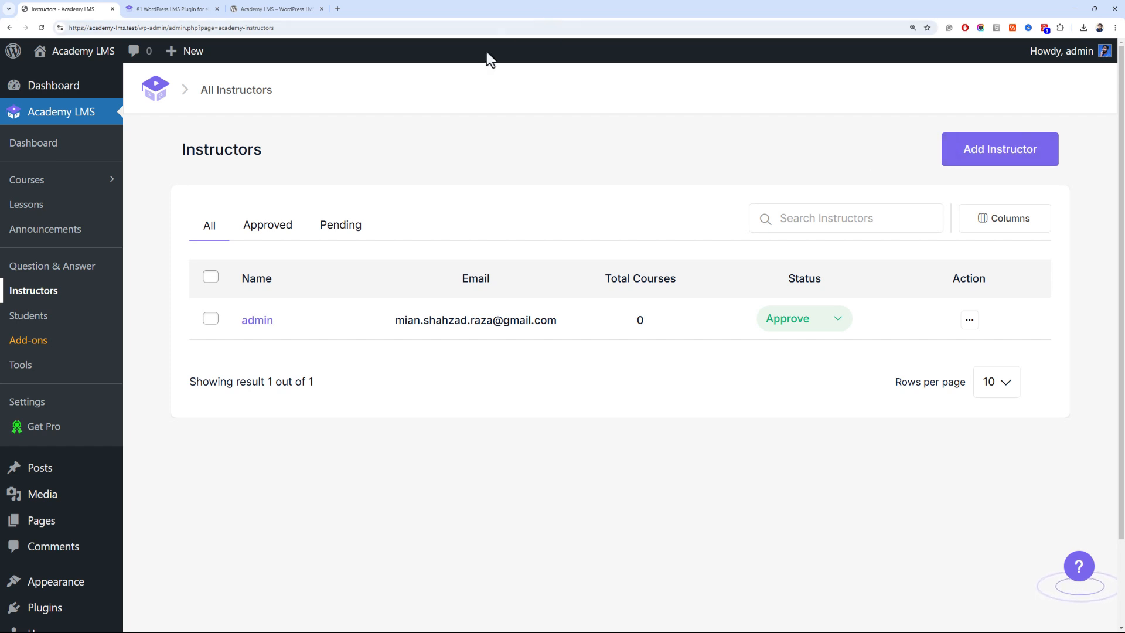
pyautogui.click(85, 317)
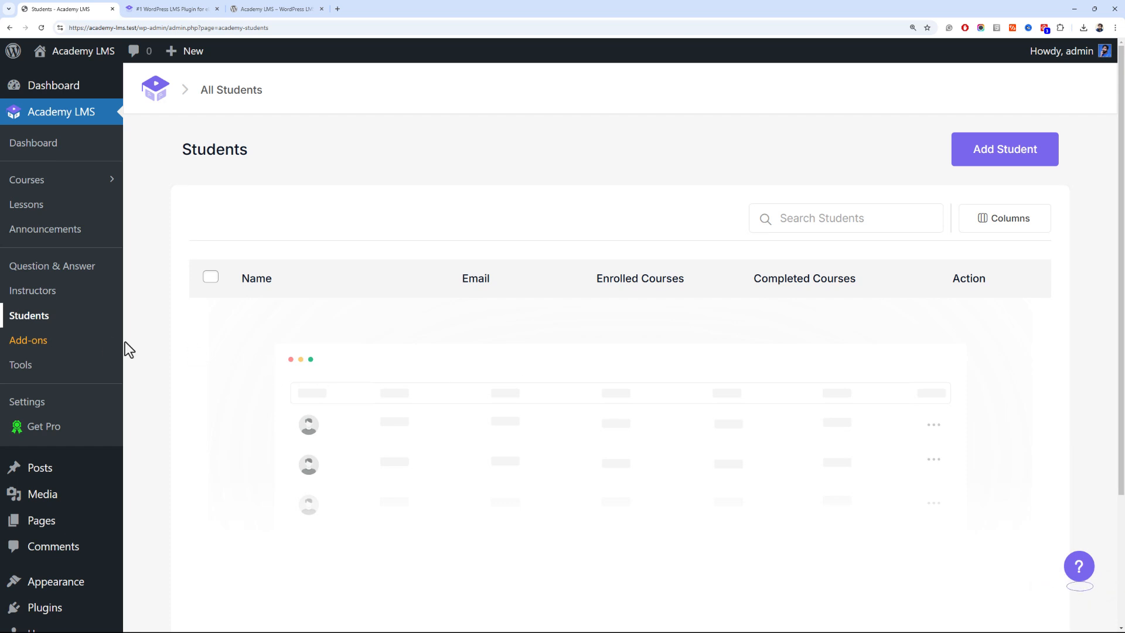
# Go to the Academy LMS add-ons, filter them to the free ones and examine which are offered
pyautogui.click(83, 342)
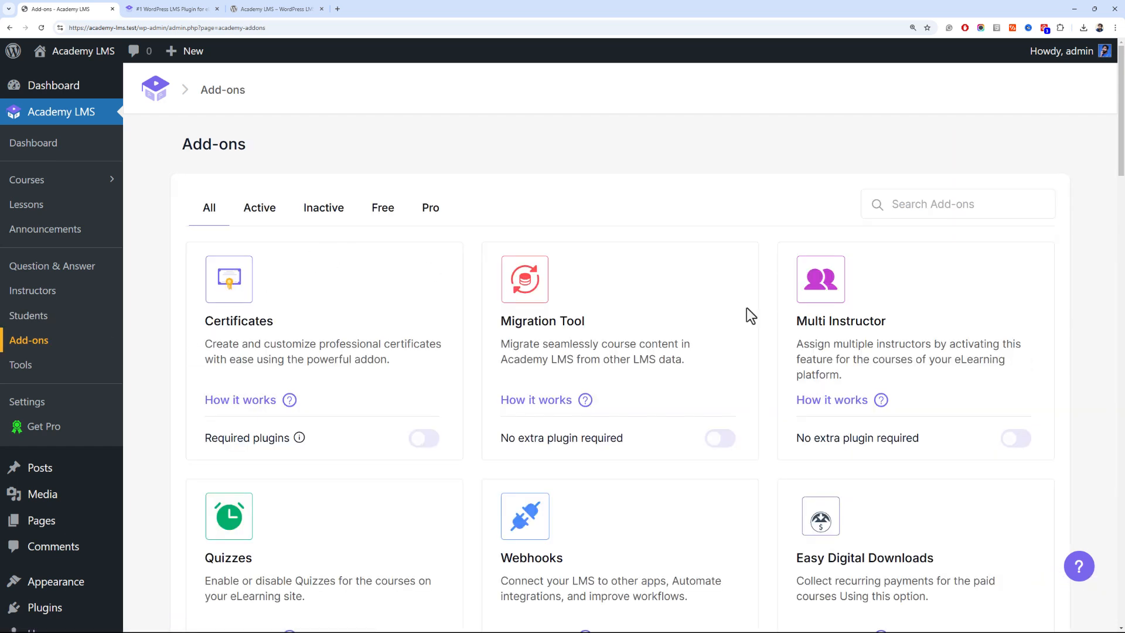
pyautogui.scroll(-2, 1123, 154)
pyautogui.moveTo(1123, 153); pyautogui.dragTo(1122, 122)
pyautogui.click(396, 226)
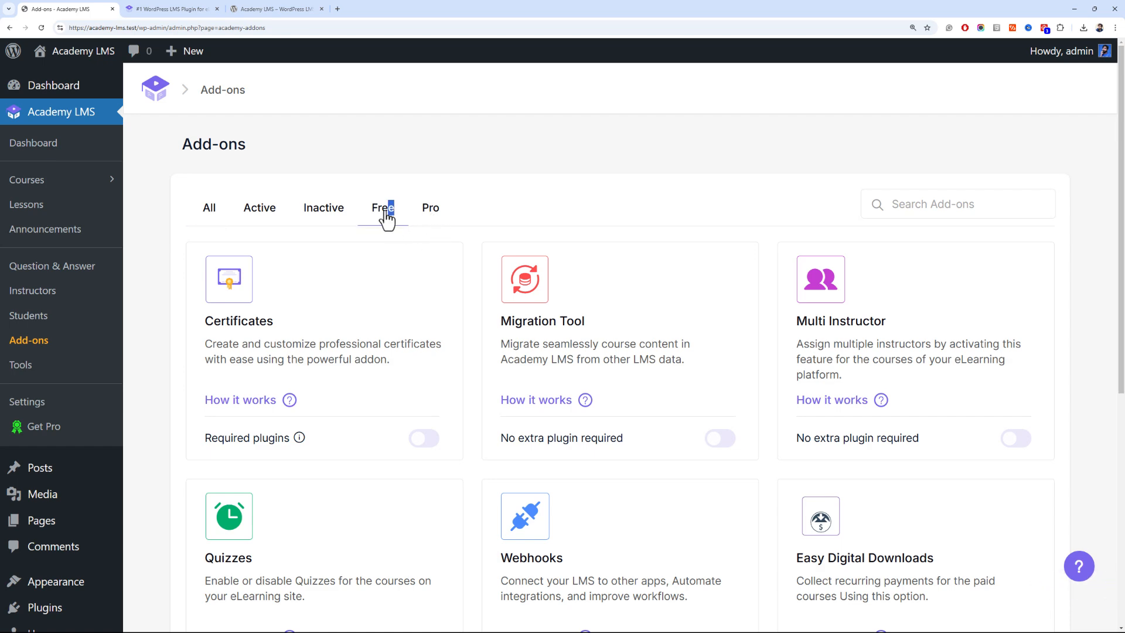
pyautogui.scroll(-3, 417, 188)
pyautogui.scroll(3, 410, 189)
pyautogui.scroll(-6, 377, 243)
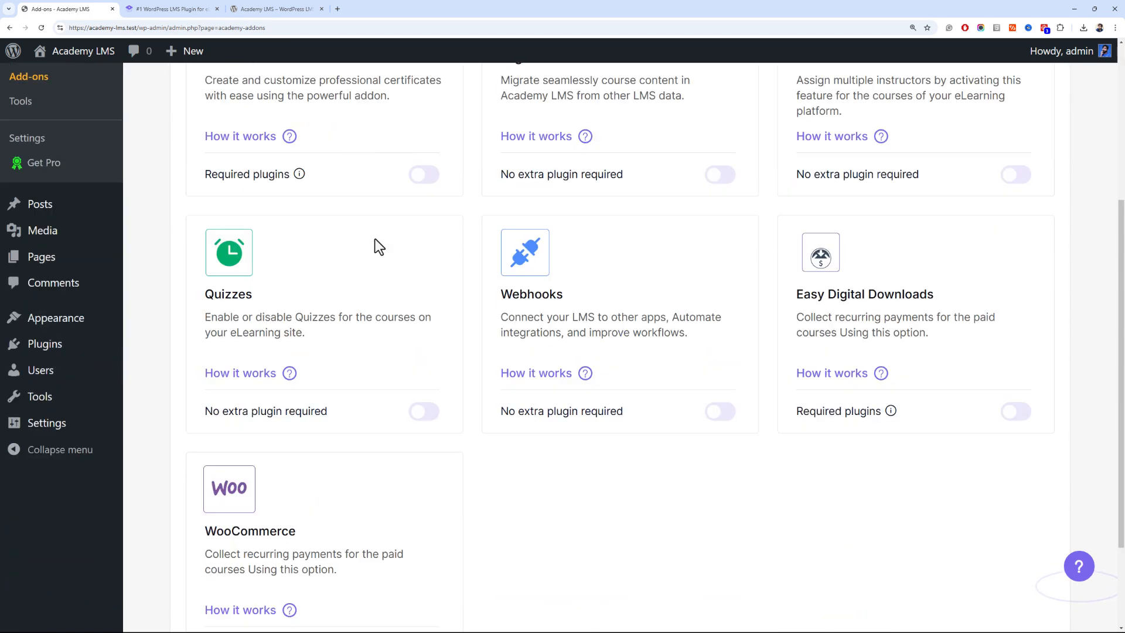
pyautogui.scroll(5, 384, 258)
pyautogui.scroll(1, 379, 266)
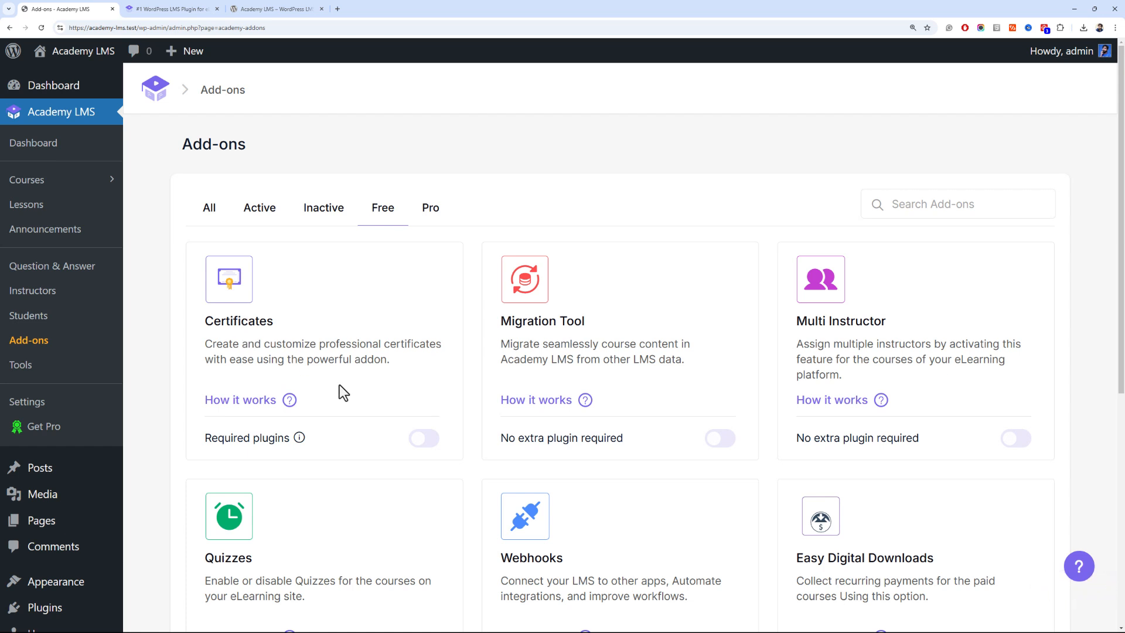
# Try to activate the Certificates add-on
pyautogui.click(421, 439)
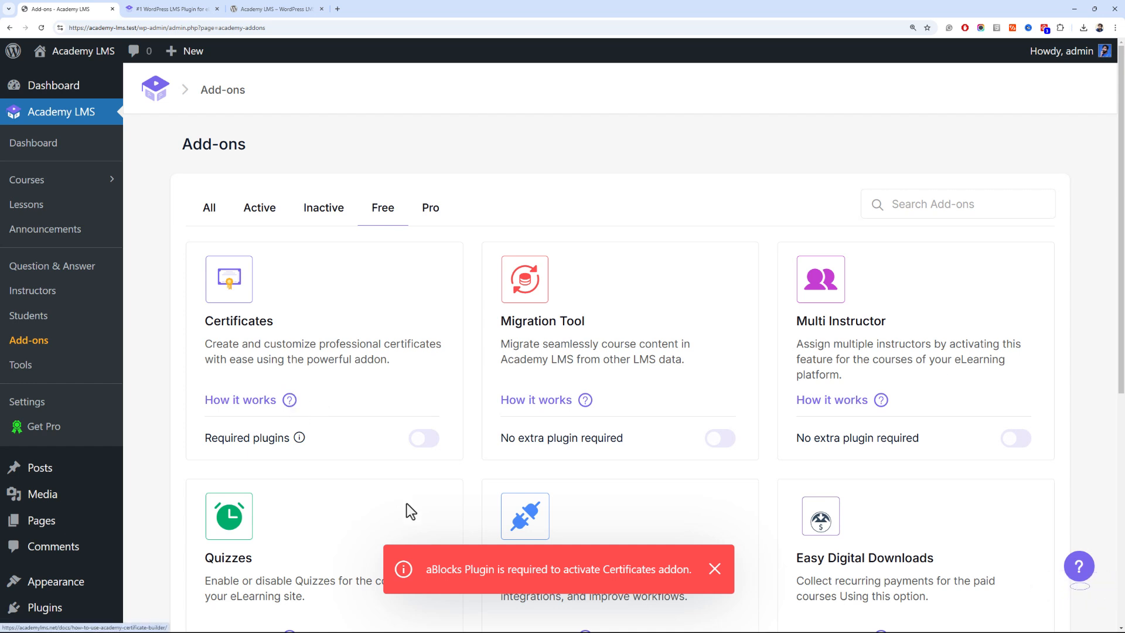
pyautogui.click(425, 579)
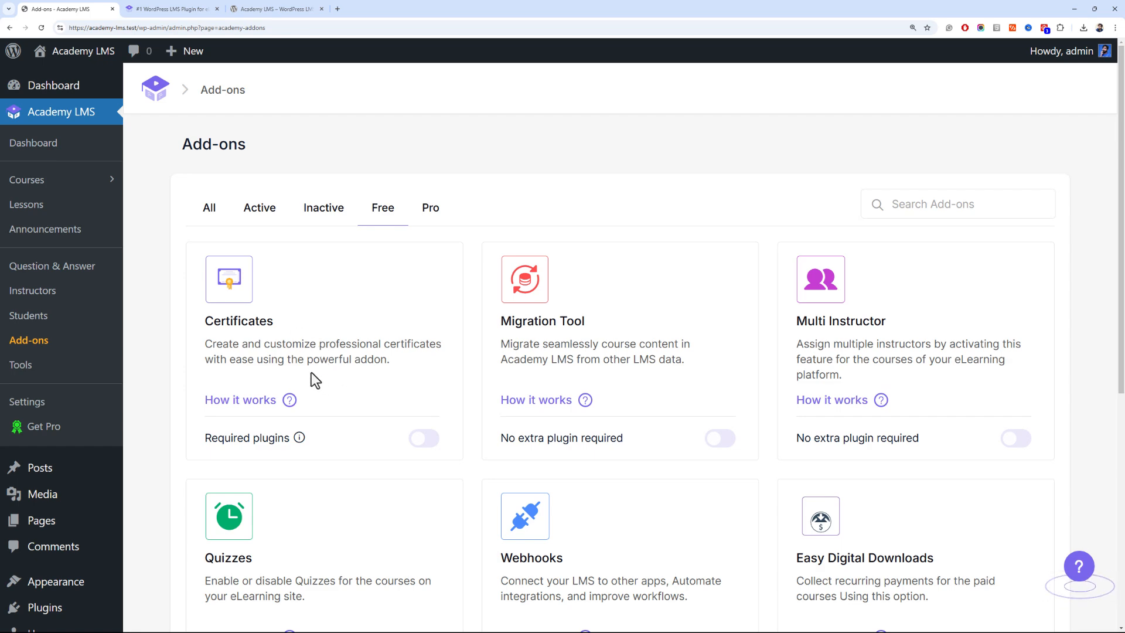
# Search the plugin directory for "ablocks", then install and activate the aBlocks – WordPress Gutenberg Blocks plugin
pyautogui.scroll(-5, 308, 368)
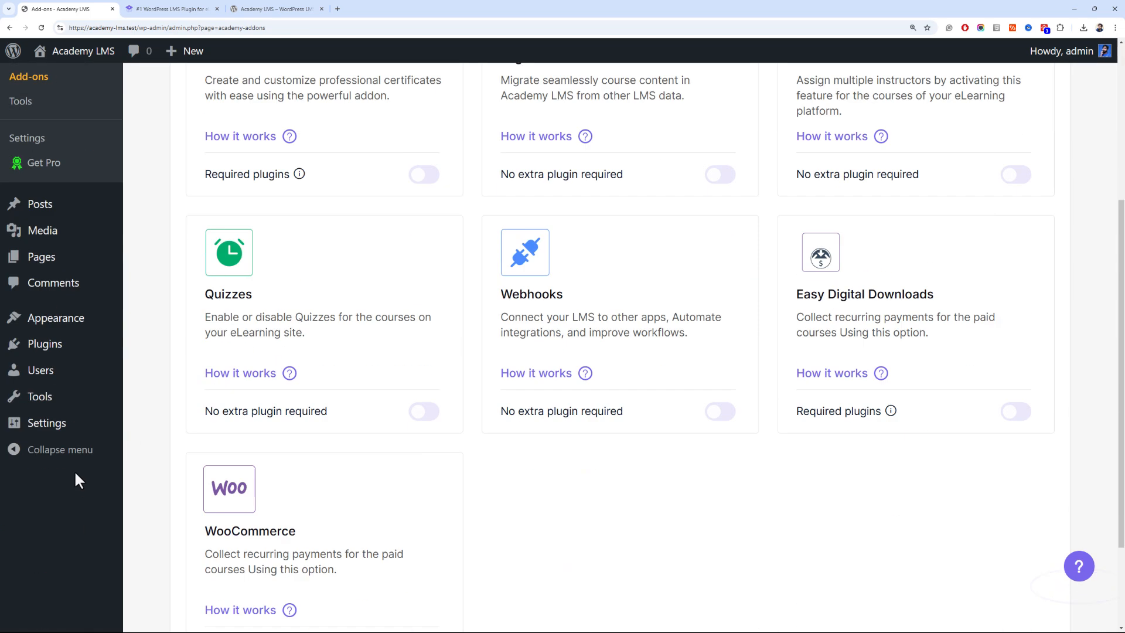
pyautogui.moveTo(82, 347)
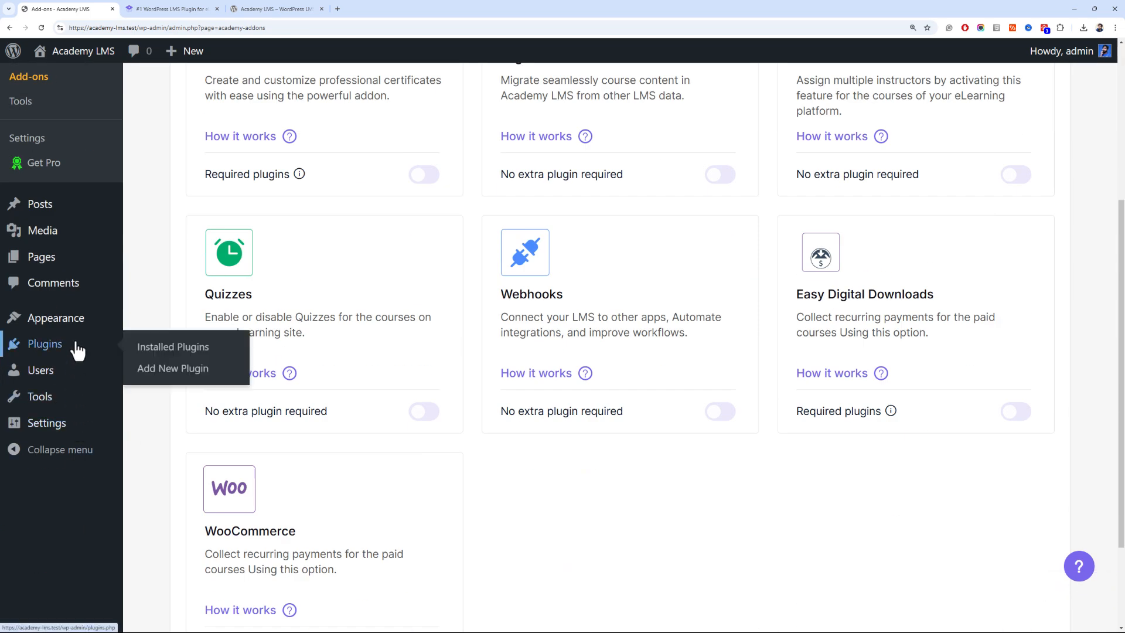
pyautogui.click(151, 370)
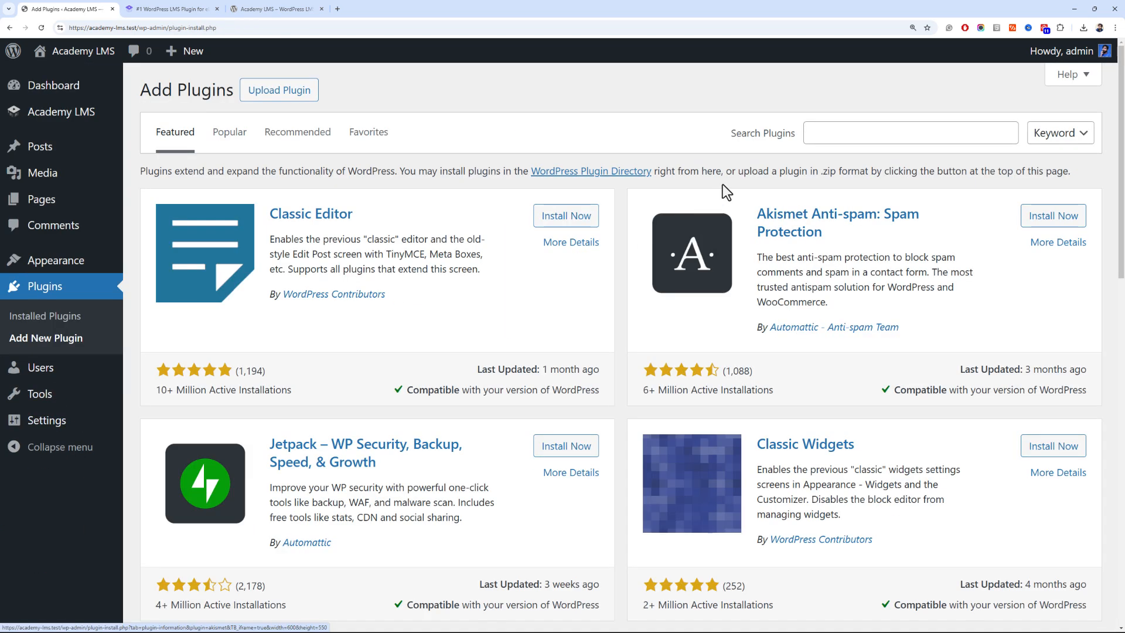
pyautogui.click(849, 134)
pyautogui.write('abloks')
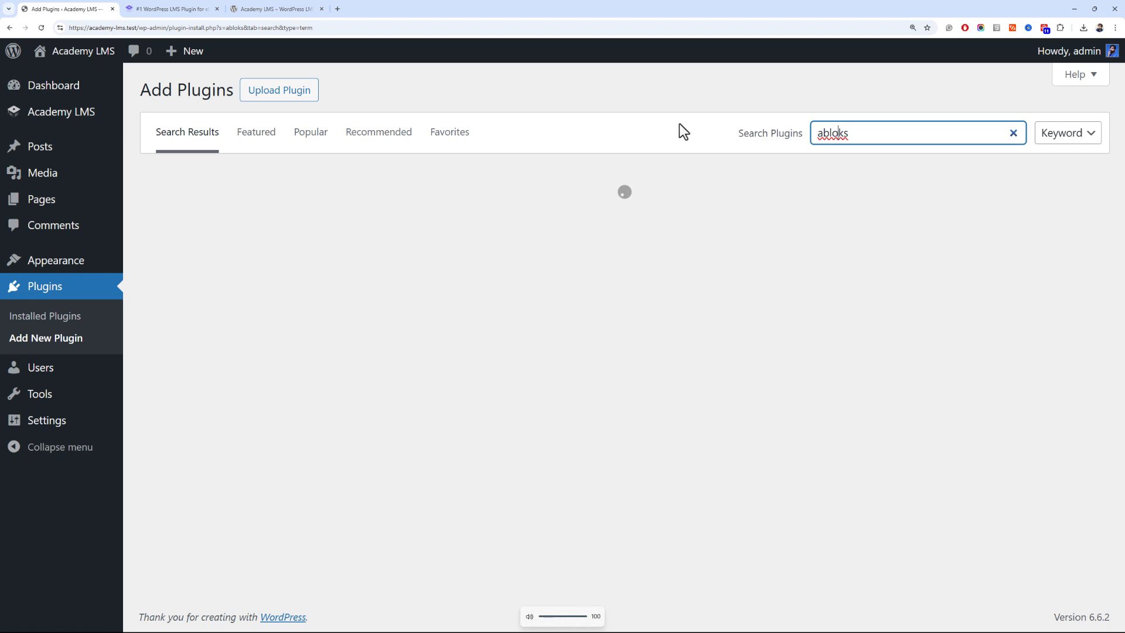
pyautogui.write('c')
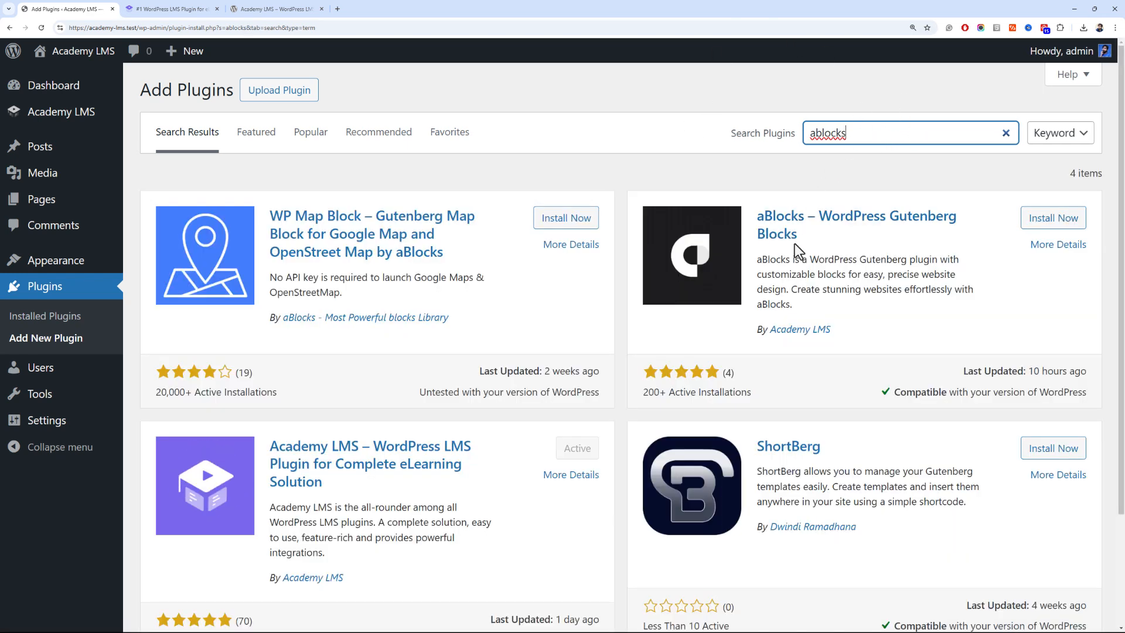
pyautogui.click(1073, 221)
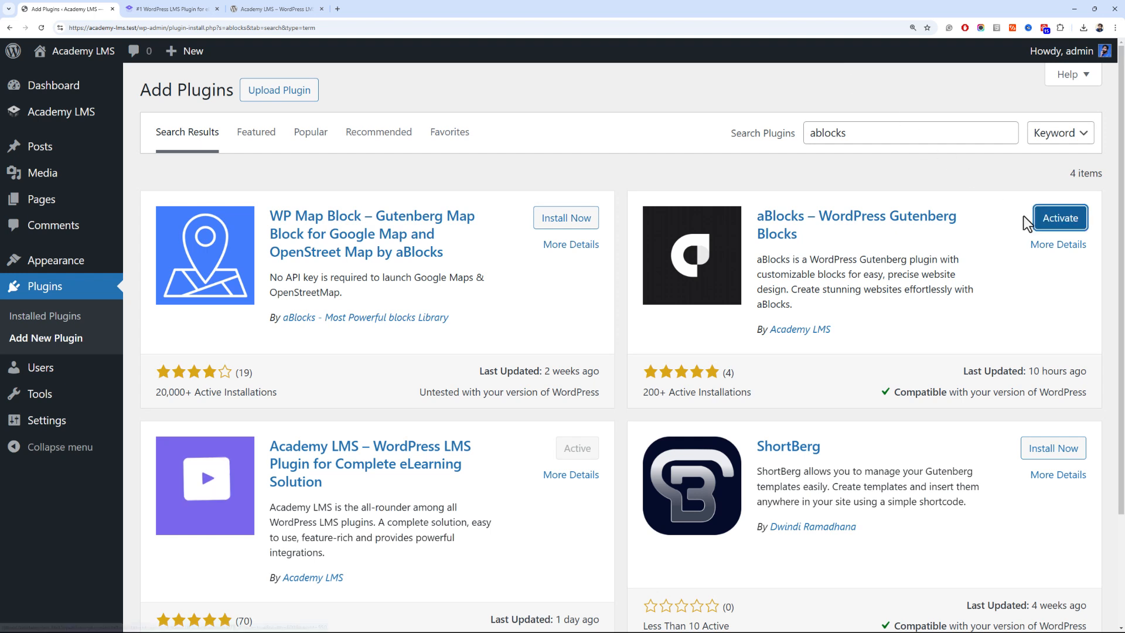
pyautogui.click(1047, 226)
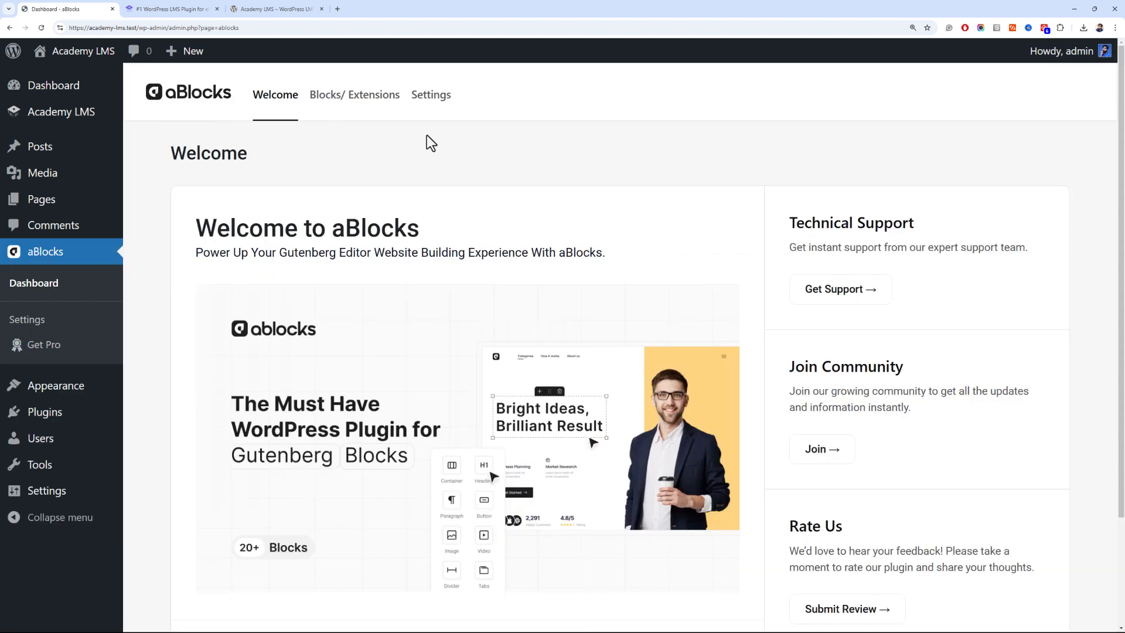
# Return to the Academy LMS add-ons and activate the Certificates add-on
pyautogui.scroll(-3, 444, 137)
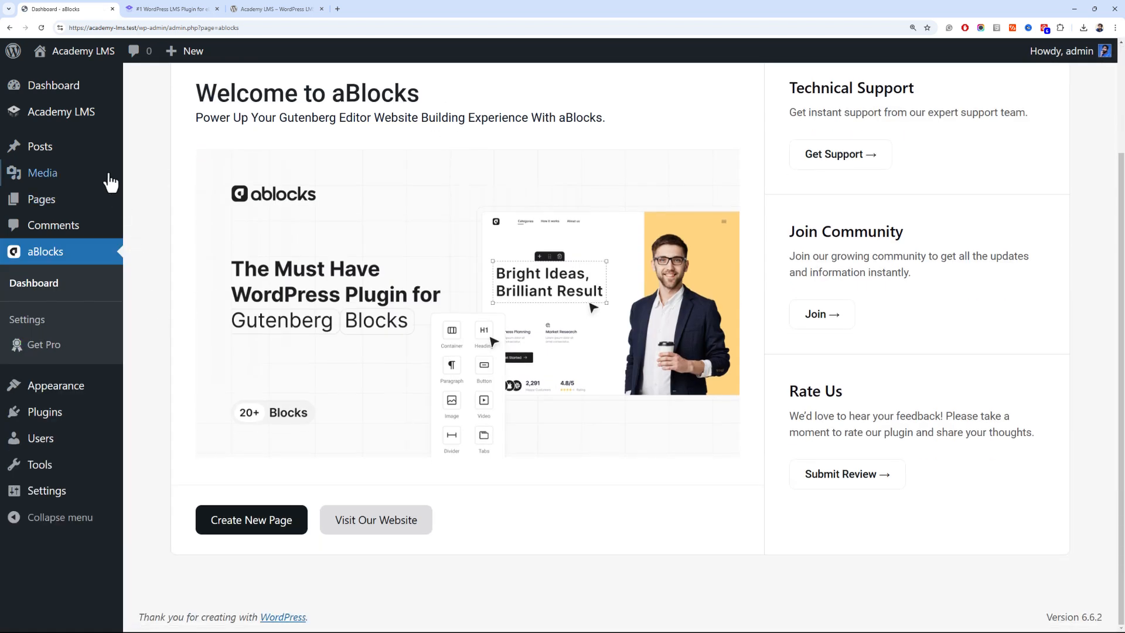
pyautogui.moveTo(92, 123)
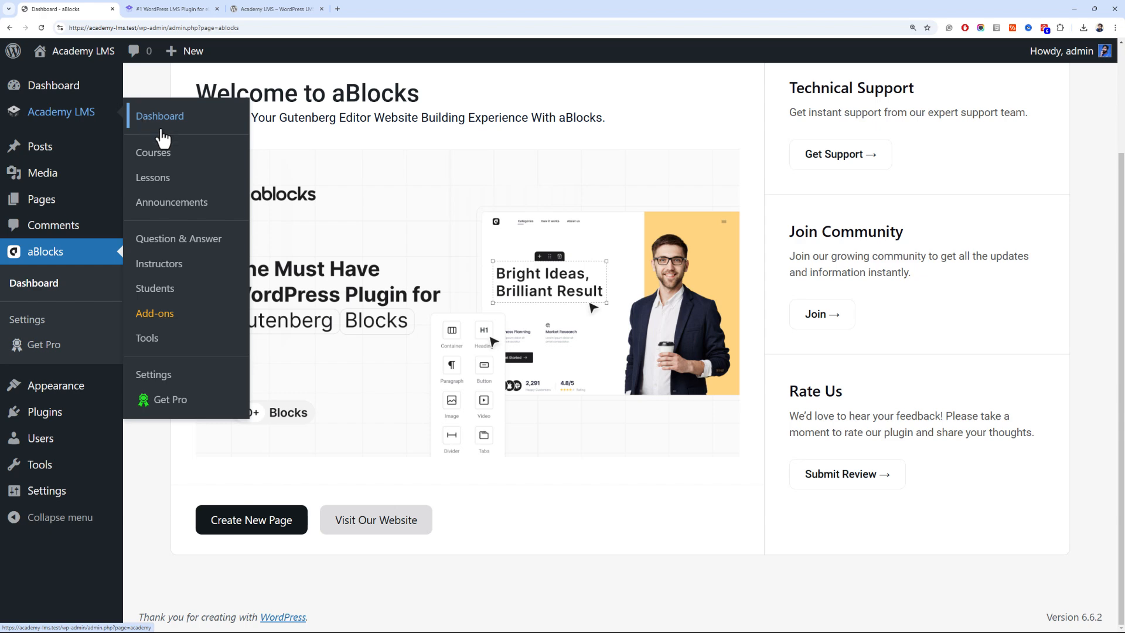
pyautogui.click(175, 313)
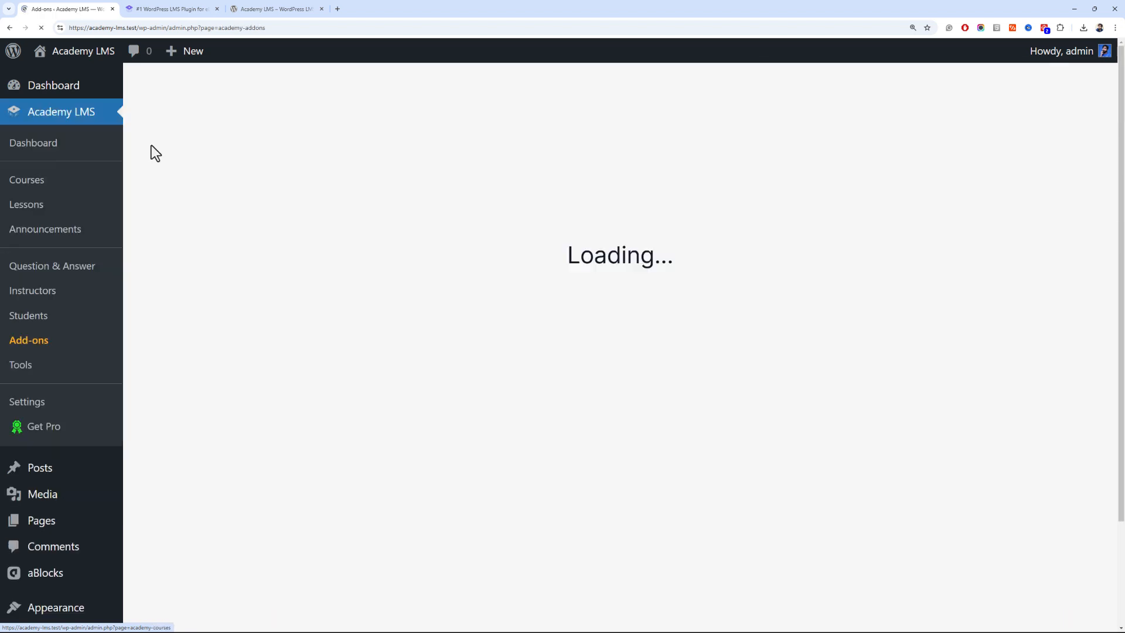
pyautogui.click(421, 440)
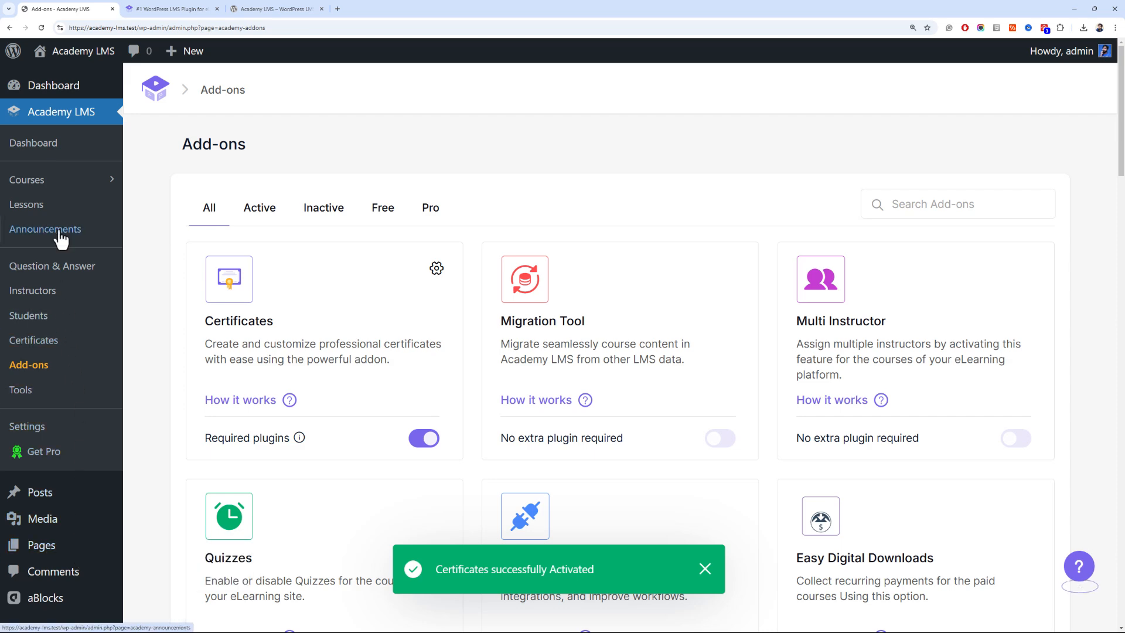
# Activate the separate Academy Certificates plugin from the site's installed plugins
pyautogui.scroll(-5, 89, 429)
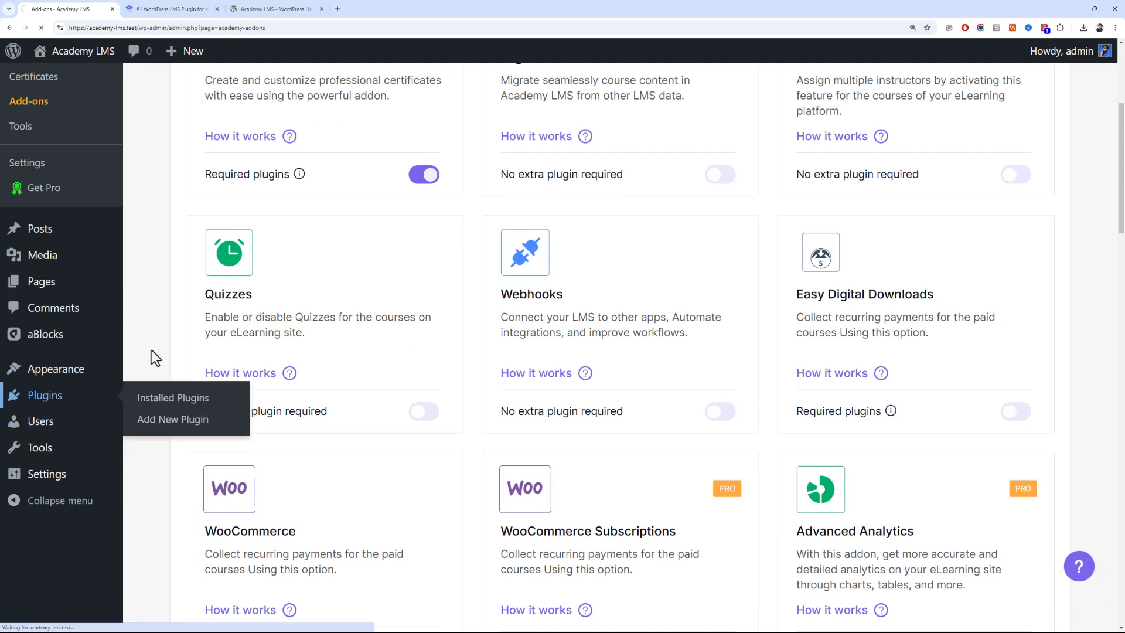
pyautogui.click(82, 395)
pyautogui.click(193, 307)
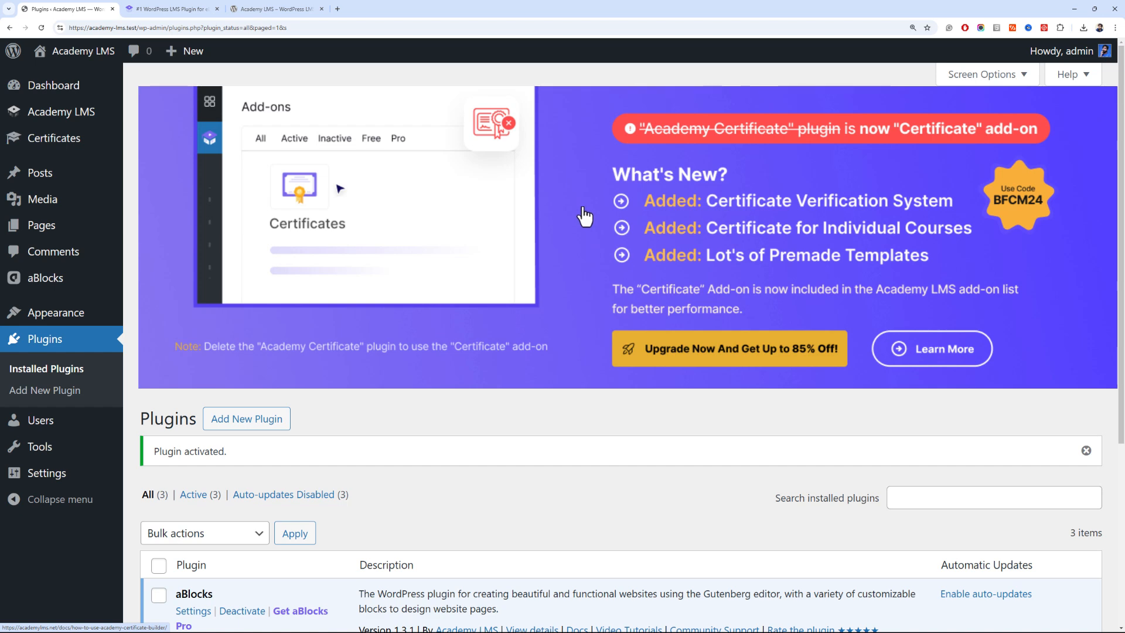
# Deactivate the Academy Certificates plugin and delete it from the site
pyautogui.scroll(-2, 495, 263)
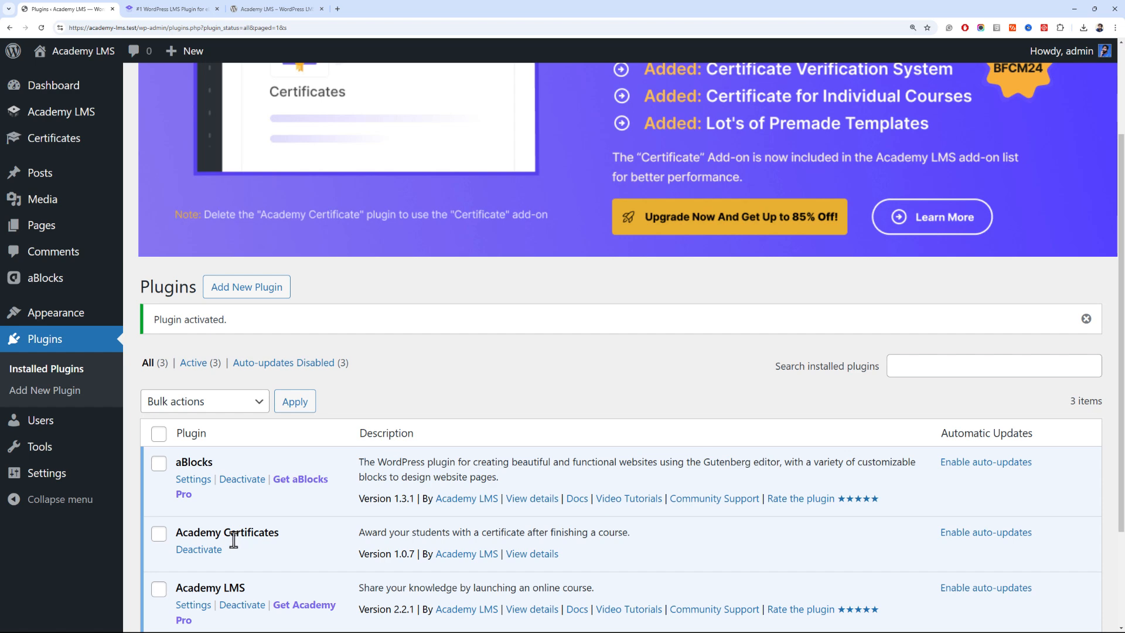
pyautogui.click(205, 553)
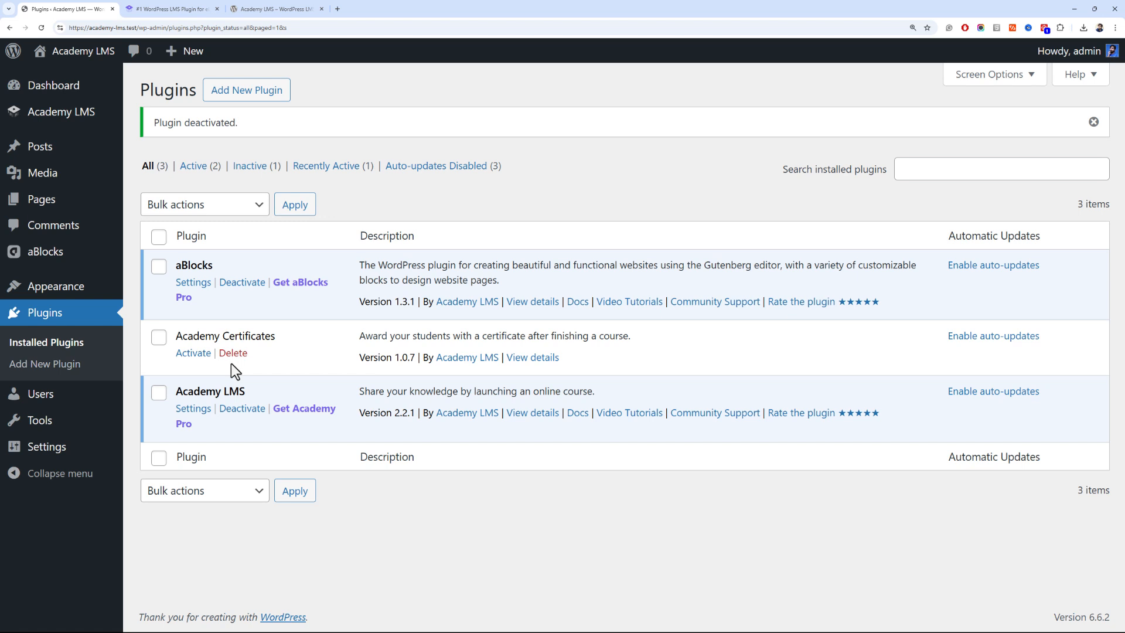
pyautogui.click(233, 354)
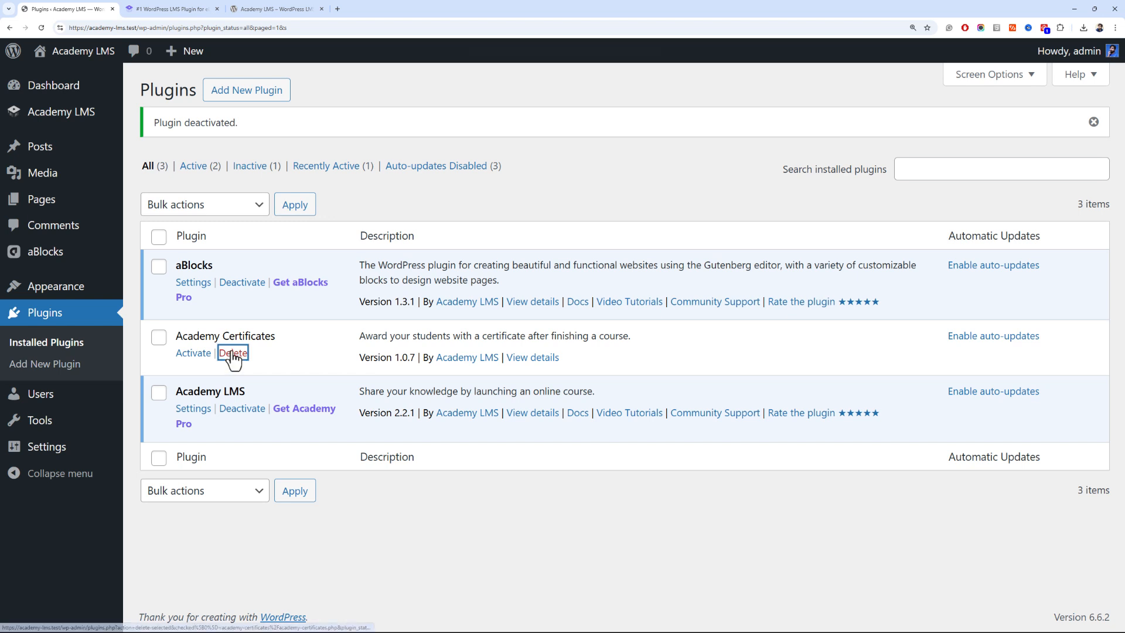
pyautogui.click(610, 82)
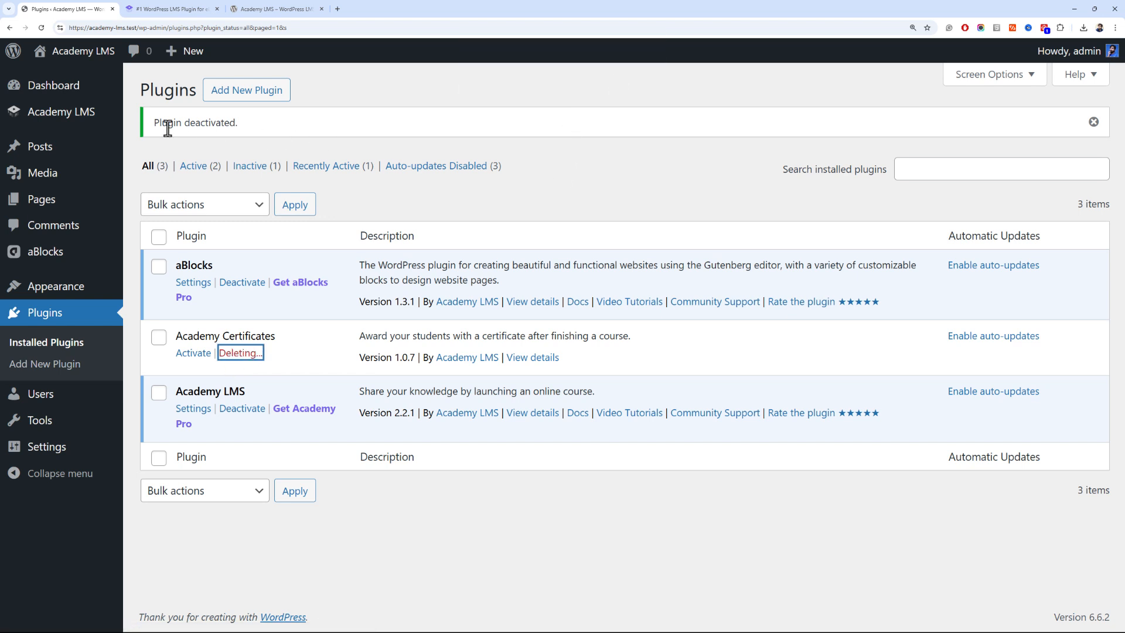
# Reopen the Academy LMS add-ons page and look over the full list of available add-ons
pyautogui.moveTo(82, 114)
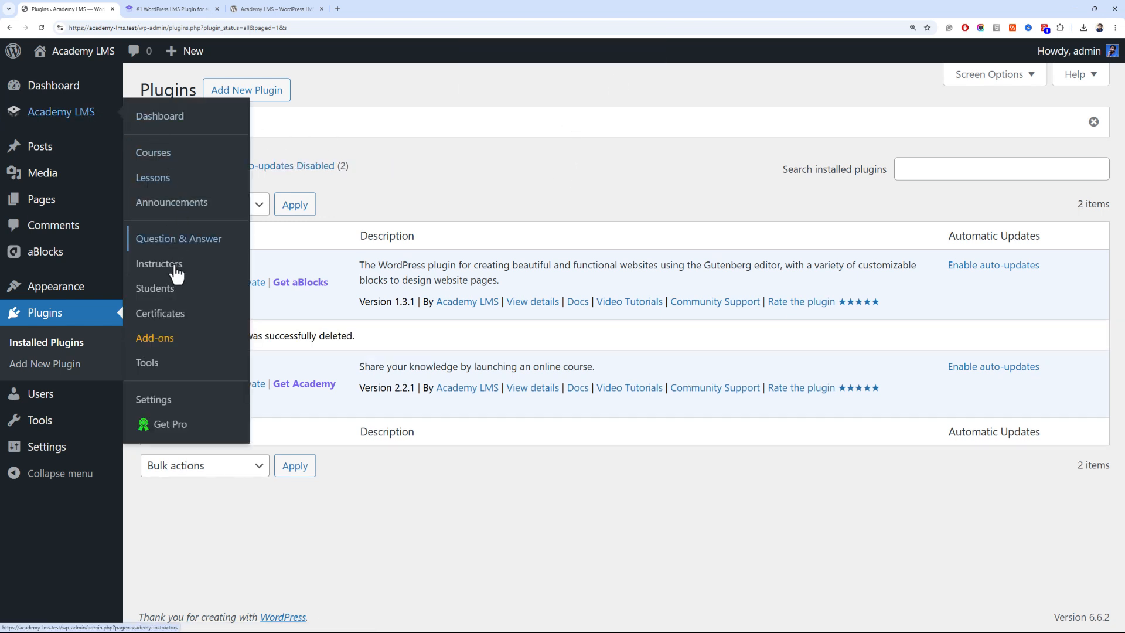
pyautogui.click(176, 351)
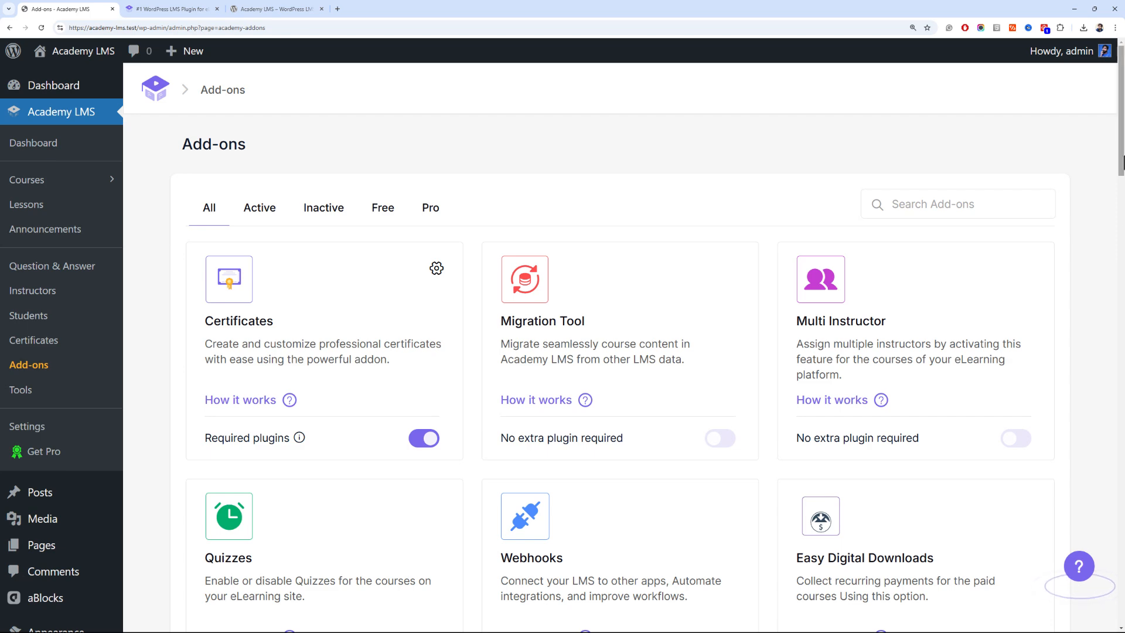
pyautogui.moveTo(1123, 144); pyautogui.dragTo(1123, 197)
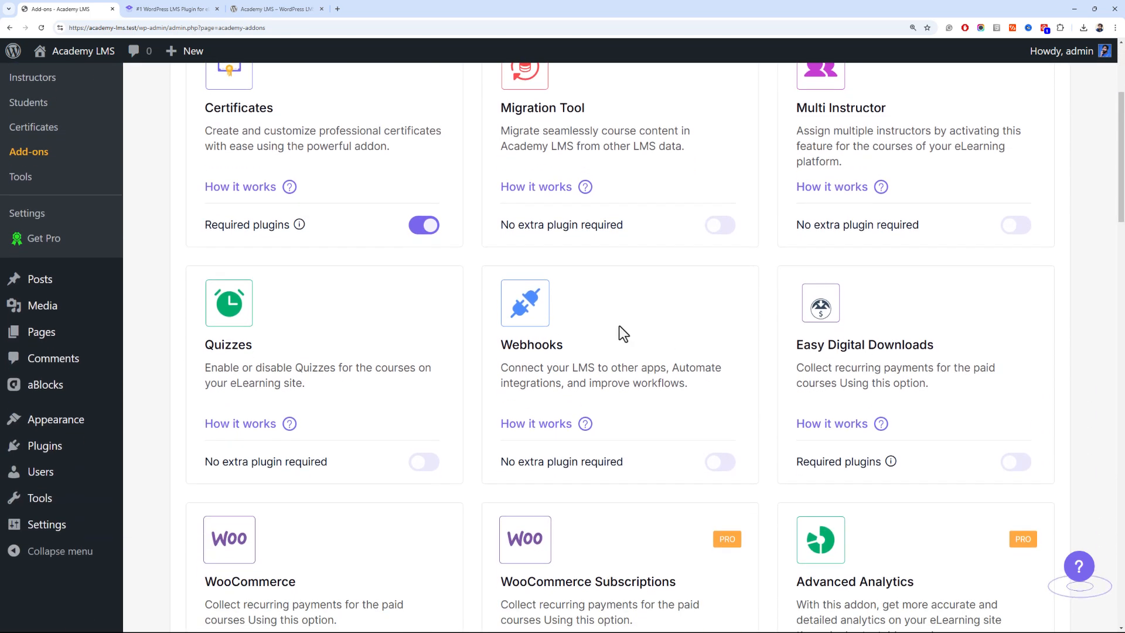
pyautogui.scroll(4, 540, 311)
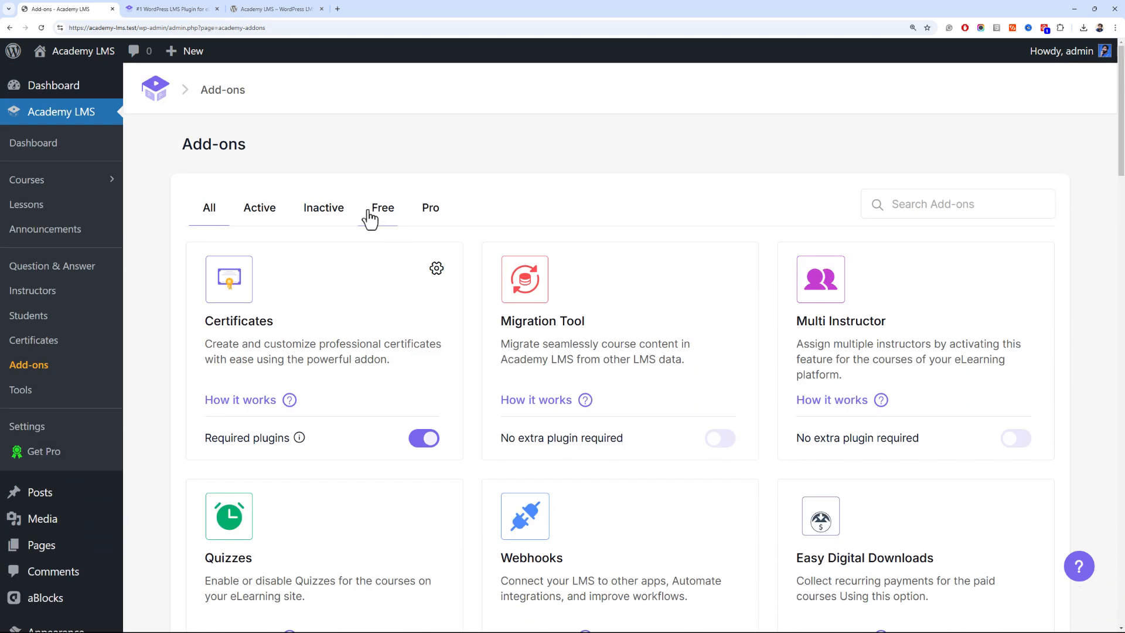
# Filter the add-ons to the free ones, activate Quizzes, and try to activate the WooCommerce add-on
pyautogui.click(383, 218)
pyautogui.scroll(-2, 389, 230)
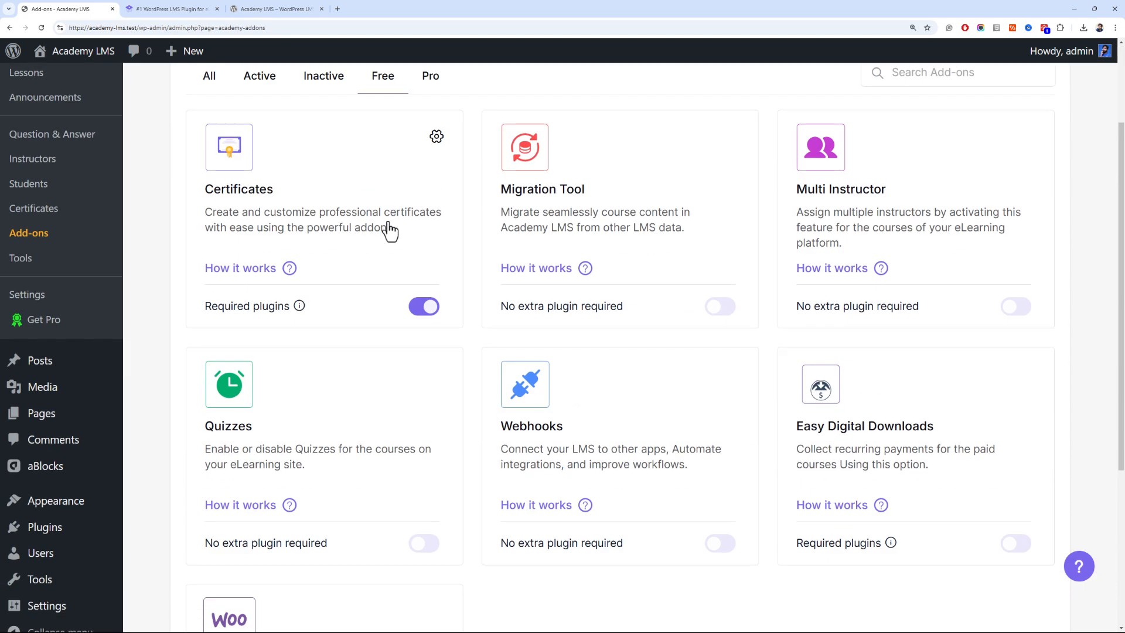
pyautogui.scroll(-2, 363, 213)
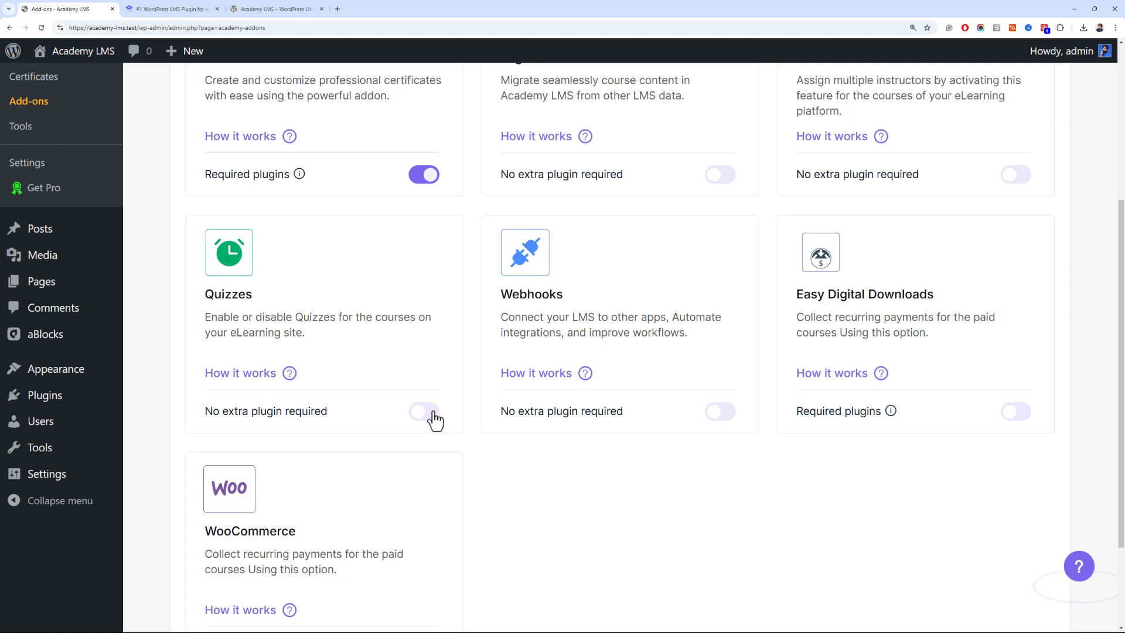
pyautogui.click(413, 410)
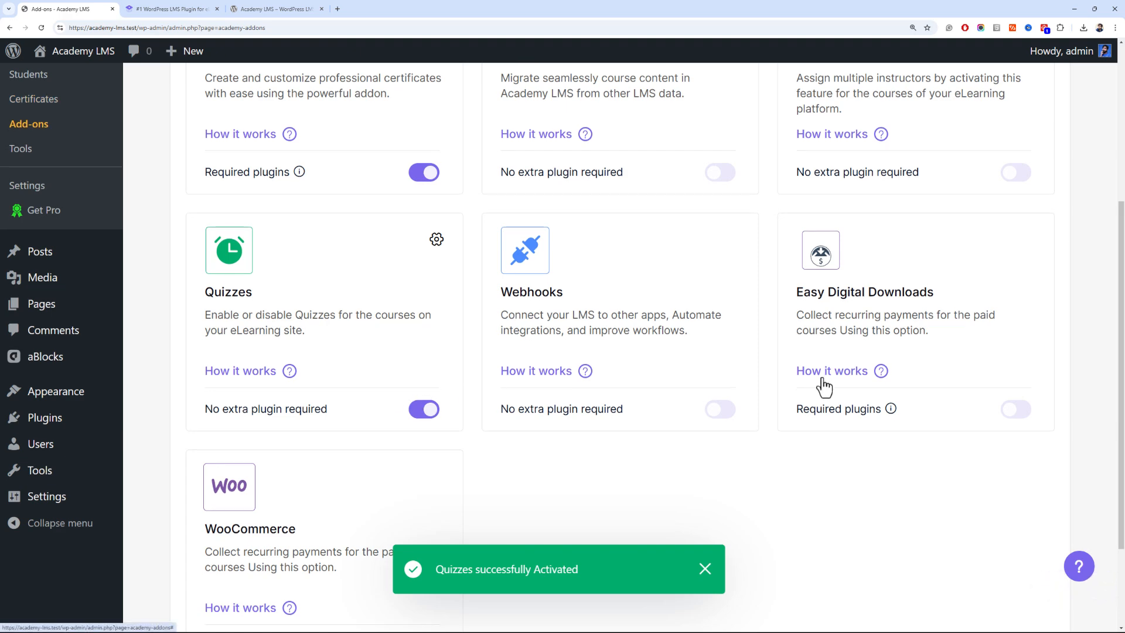
pyautogui.scroll(-3, 823, 384)
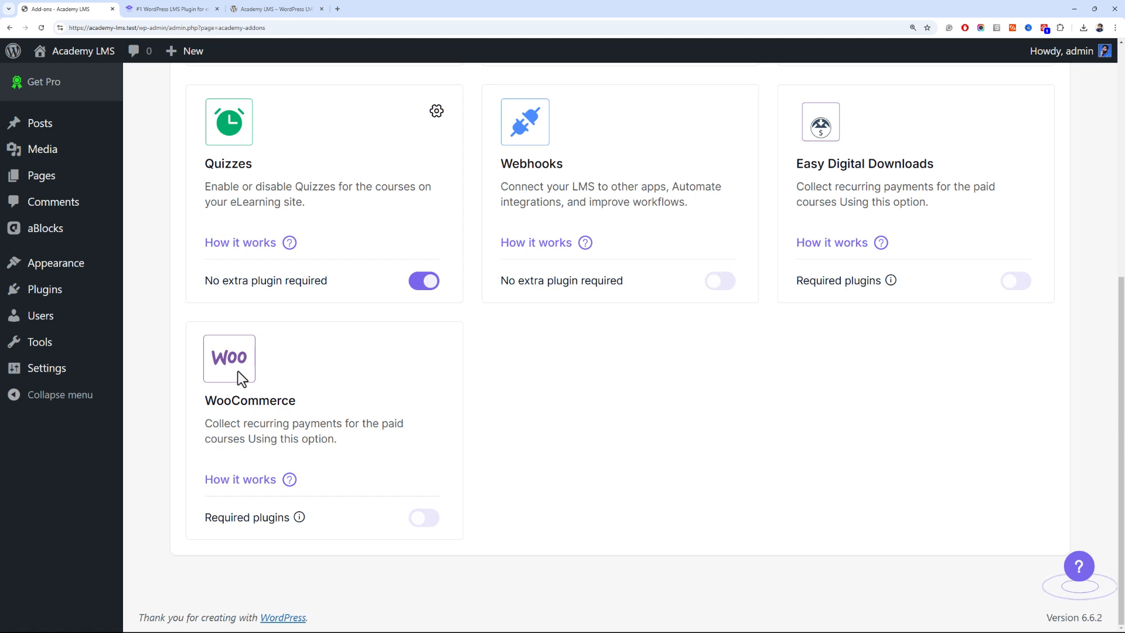
pyautogui.click(425, 518)
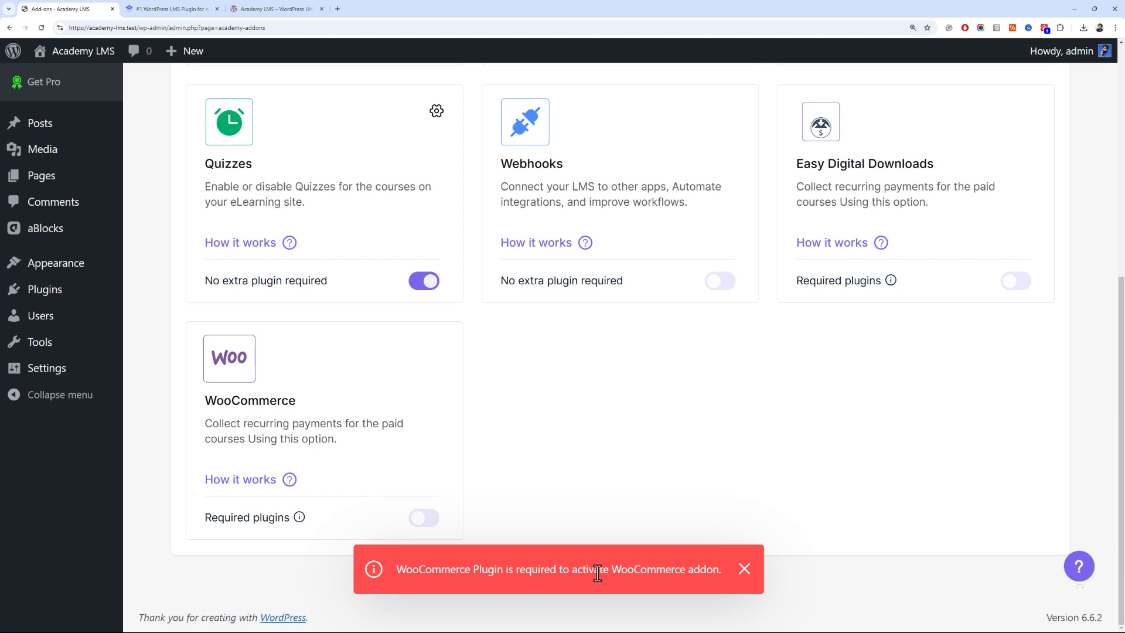
# Open the Add Plugins page in a separate tab, then install and activate WooCommerce from the popular plugins
pyautogui.moveTo(85, 304)
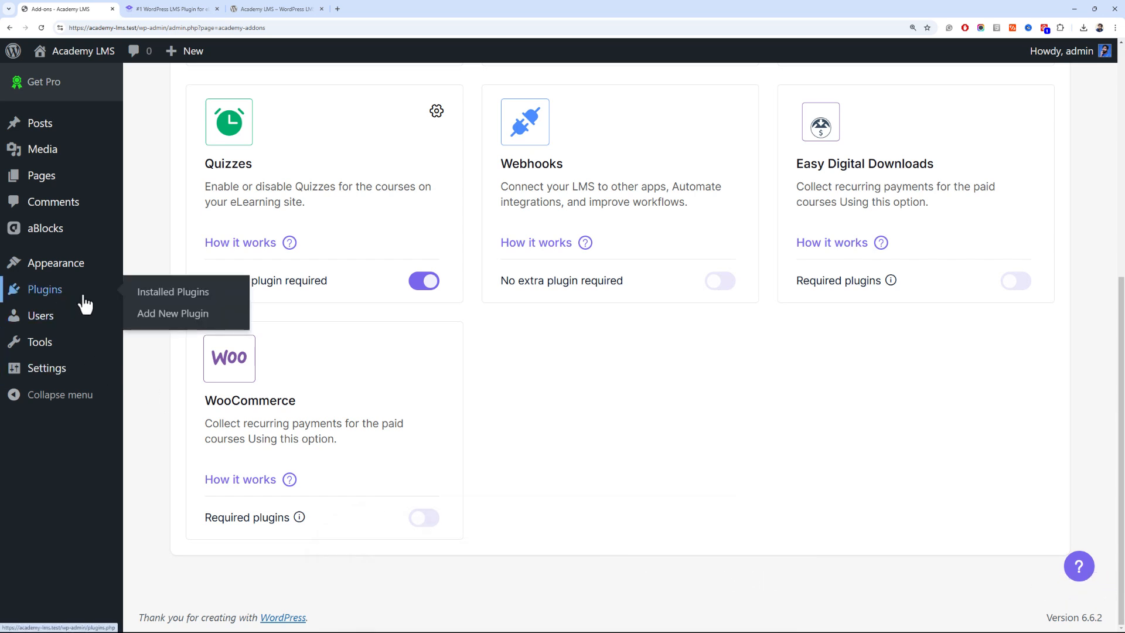
pyautogui.middleClick(137, 314)
pyautogui.click(139, 8)
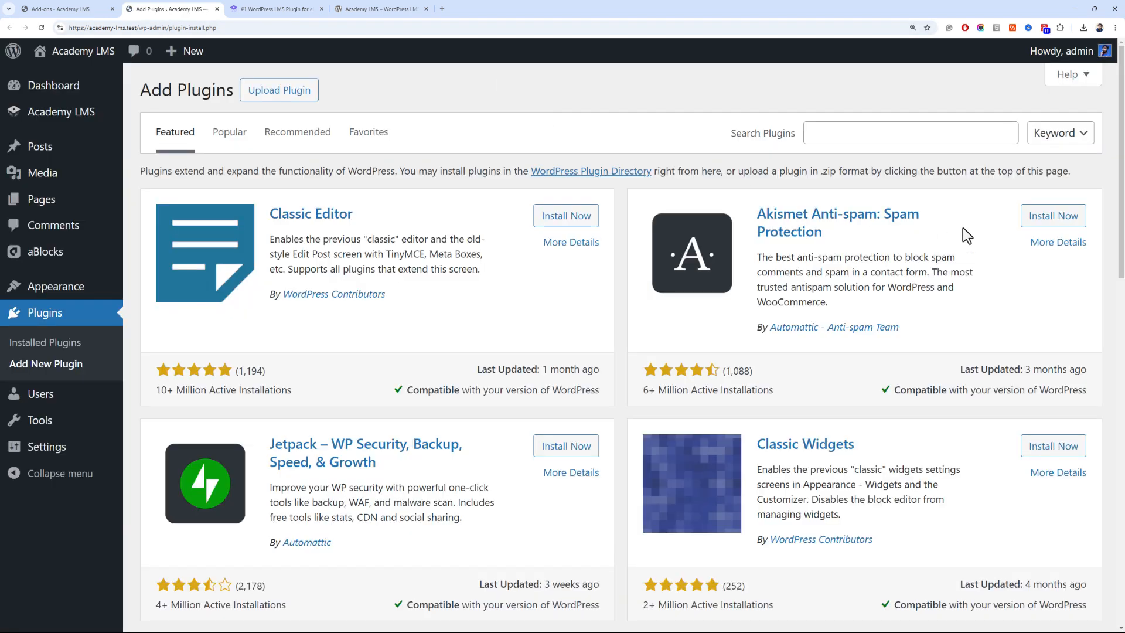
pyautogui.click(936, 140)
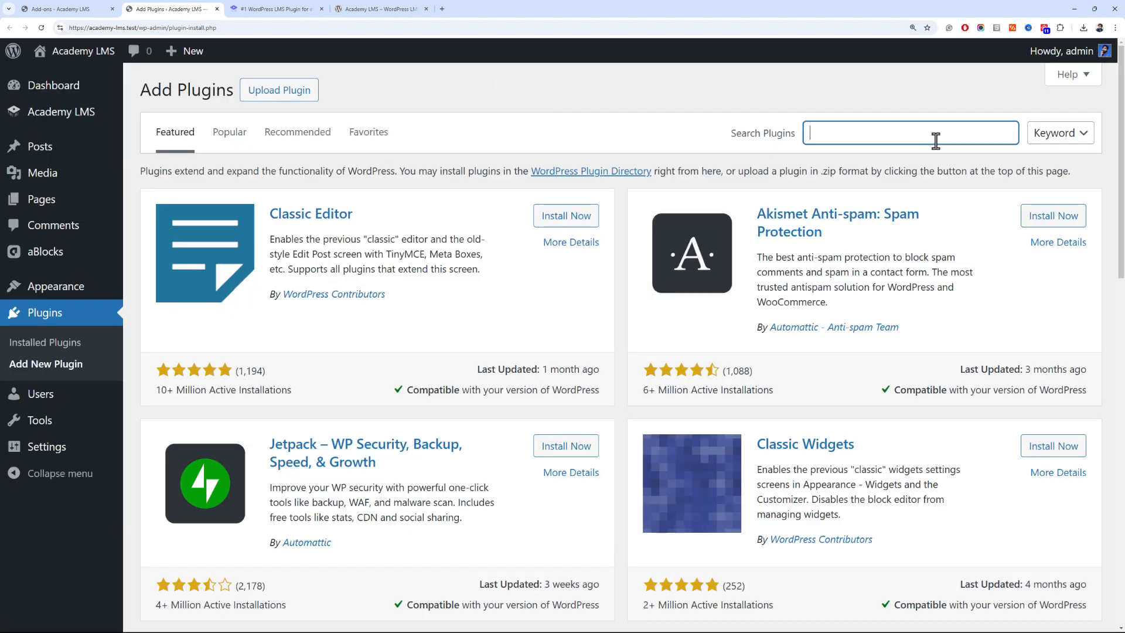
pyautogui.click(241, 136)
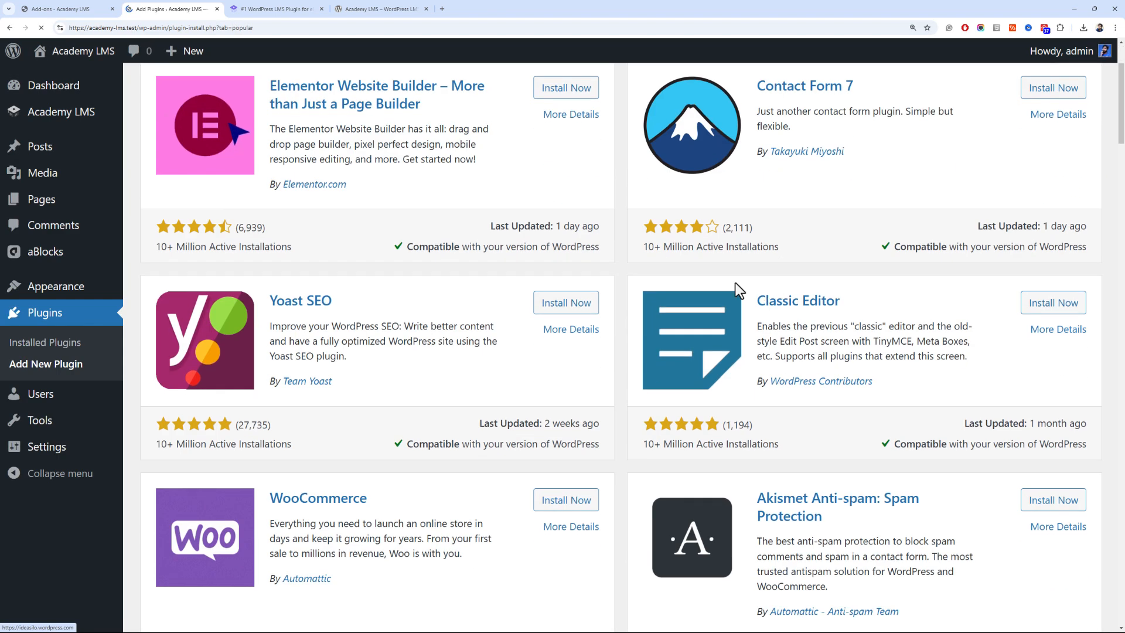
pyautogui.scroll(-5, 737, 283)
pyautogui.click(552, 371)
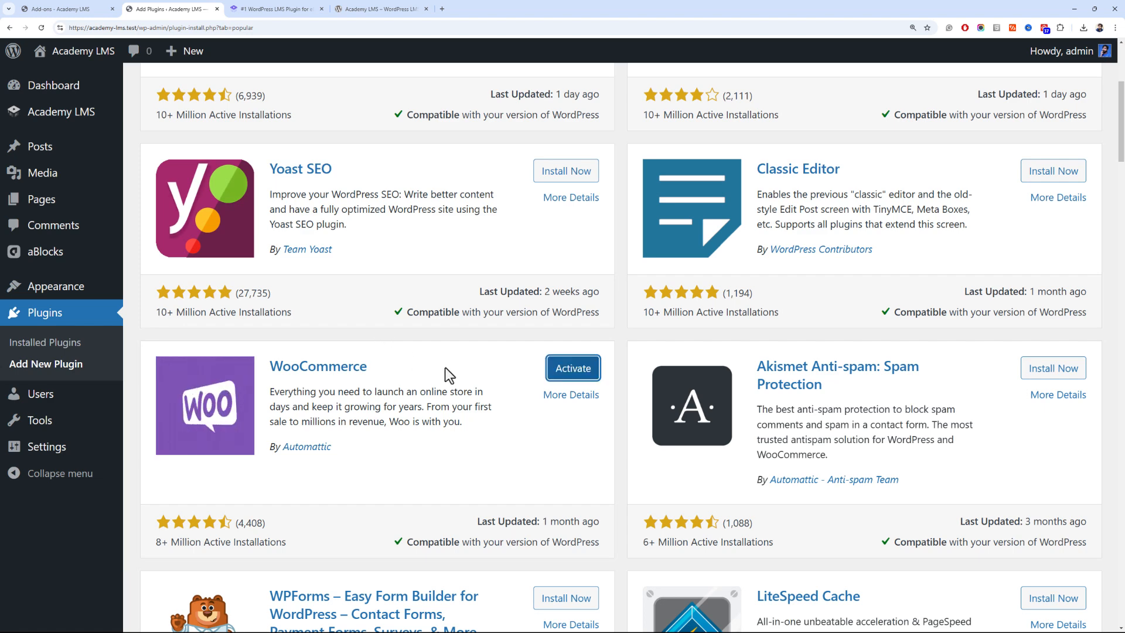
pyautogui.click(593, 370)
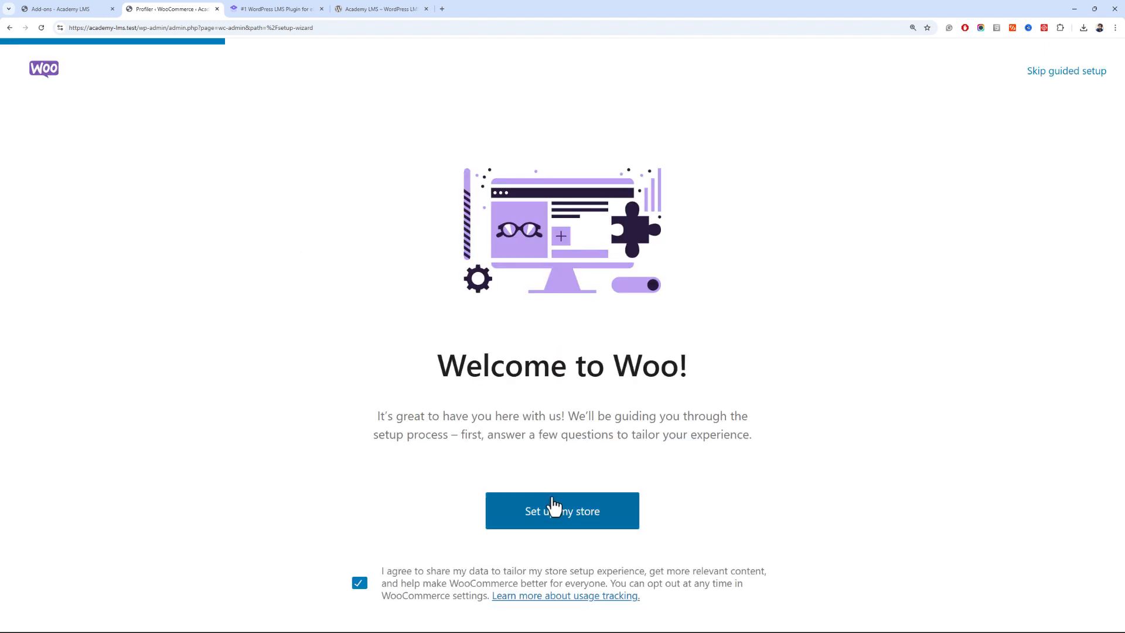
# Start the WooCommerce store setup and submit the store details with Education and learning as the industry
pyautogui.click(536, 525)
pyautogui.click(528, 484)
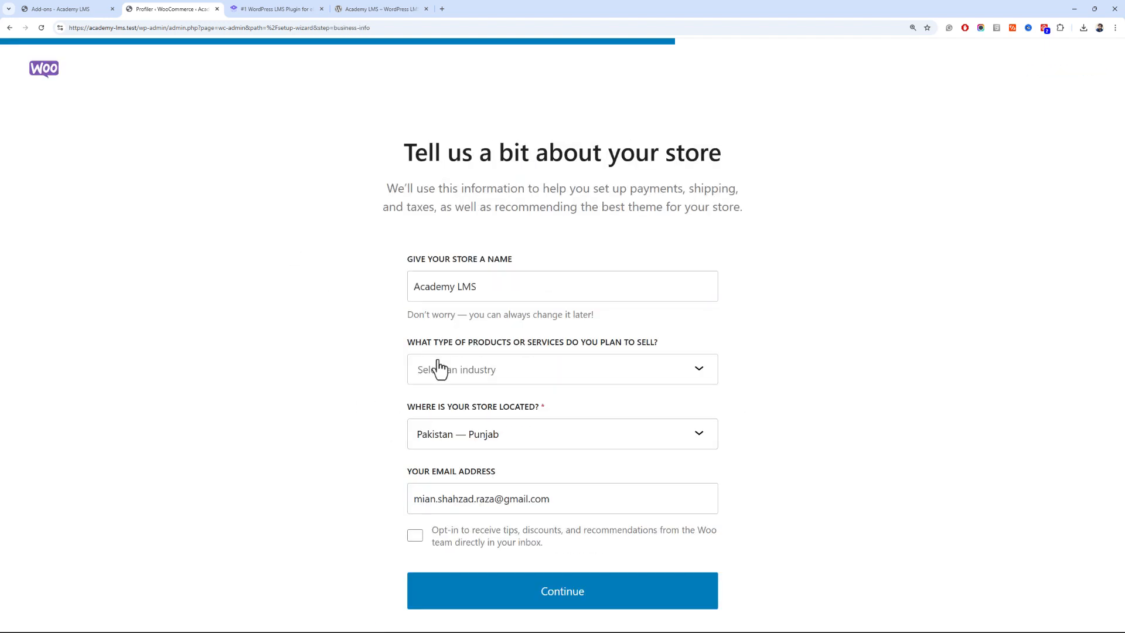
pyautogui.click(495, 378)
pyautogui.scroll(-5, 500, 428)
pyautogui.write('ed')
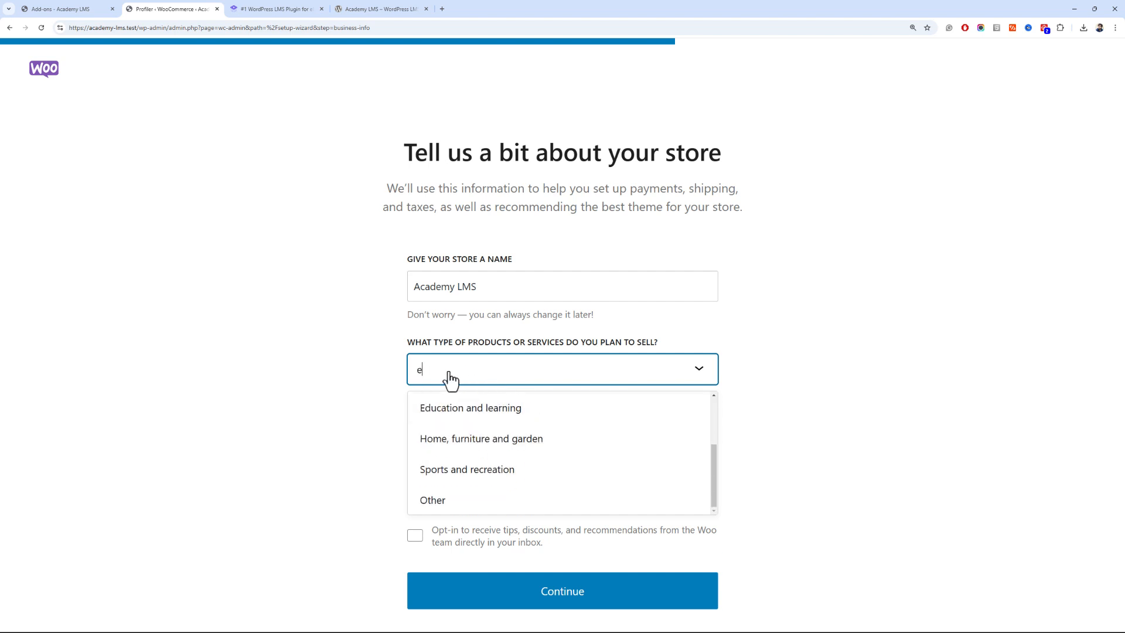
pyautogui.click(465, 408)
pyautogui.click(499, 586)
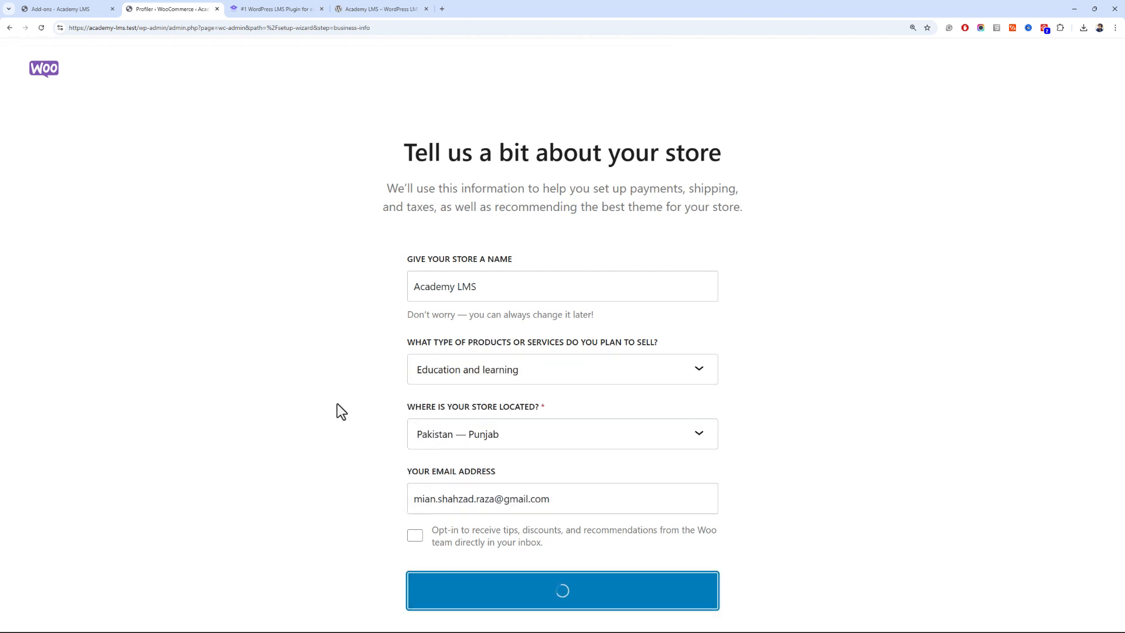
# Deselect the Jetpack AI Assistant, MailPoet, and Facebook and Instagram features, then continue the store setup
pyautogui.click(205, 271)
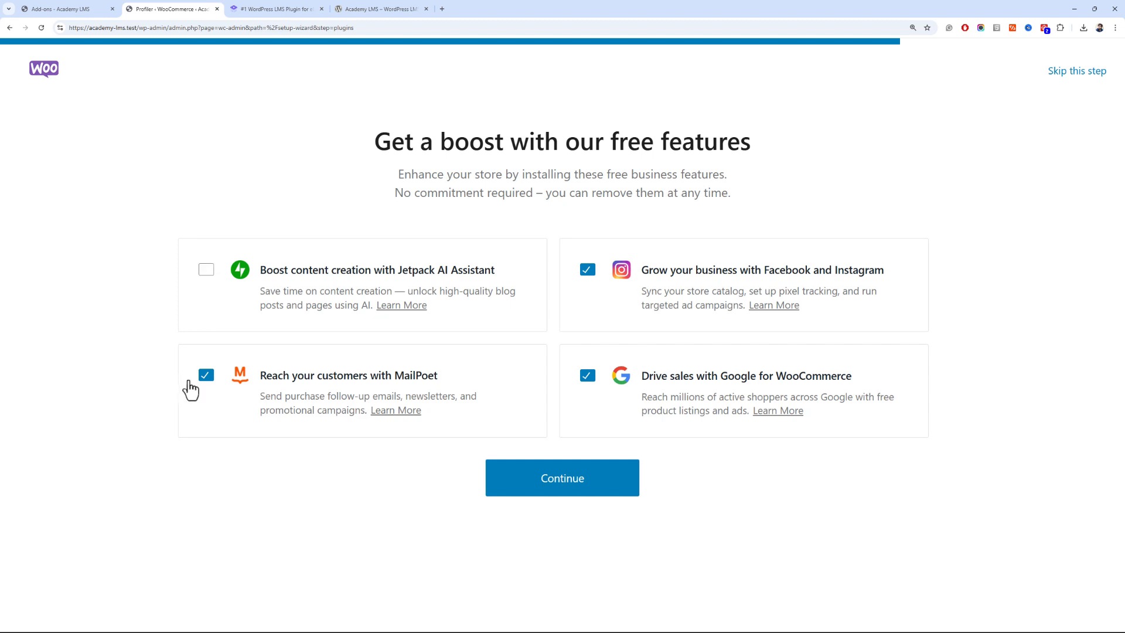
pyautogui.click(202, 378)
pyautogui.click(588, 273)
pyautogui.click(580, 473)
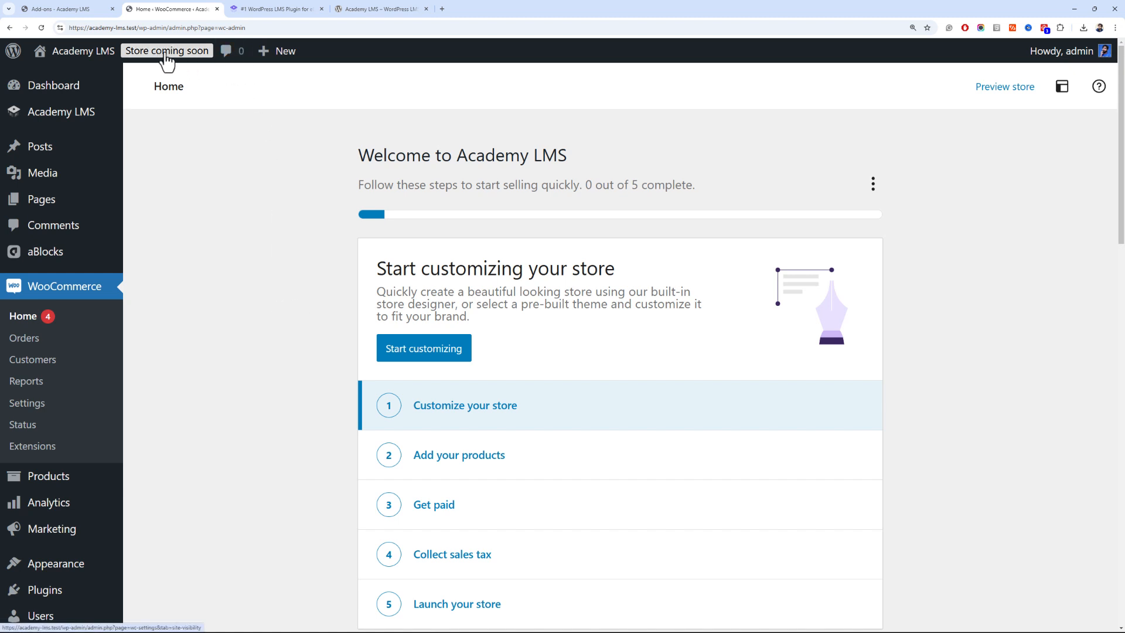
# Set the site visibility to Live in the WooCommerce settings and save the change
pyautogui.click(72, 403)
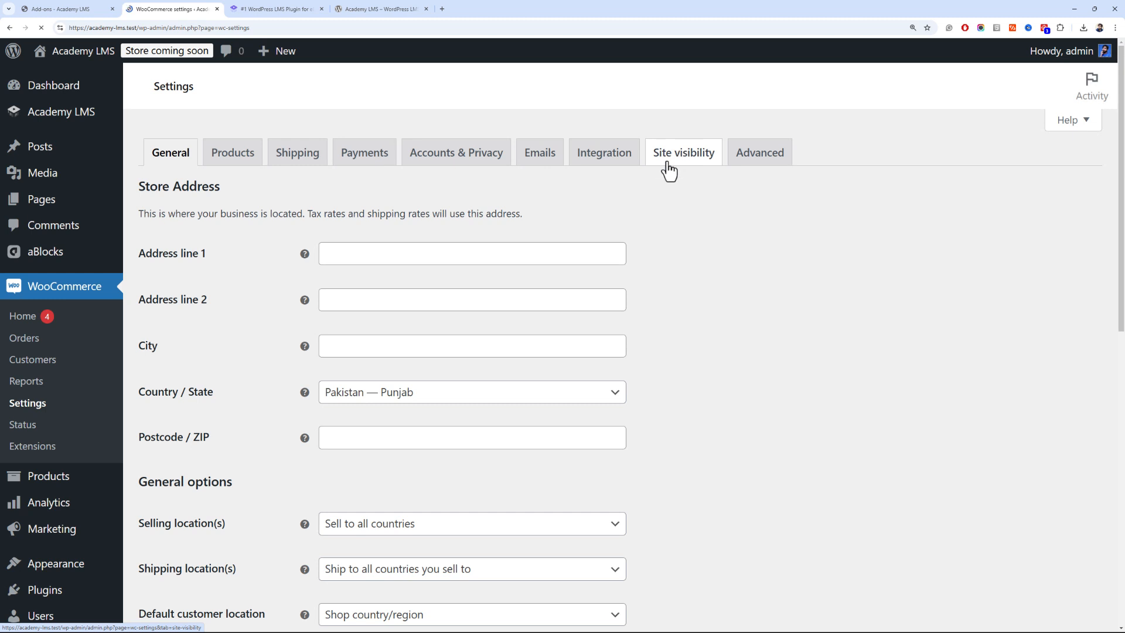
pyautogui.click(683, 156)
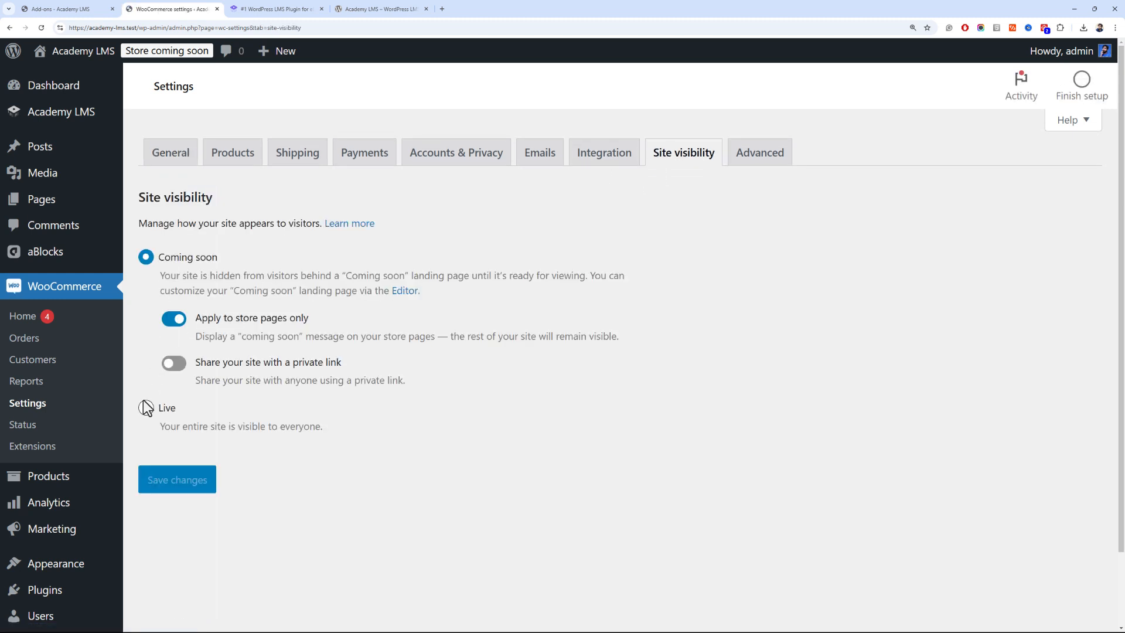
pyautogui.click(146, 408)
pyautogui.click(170, 404)
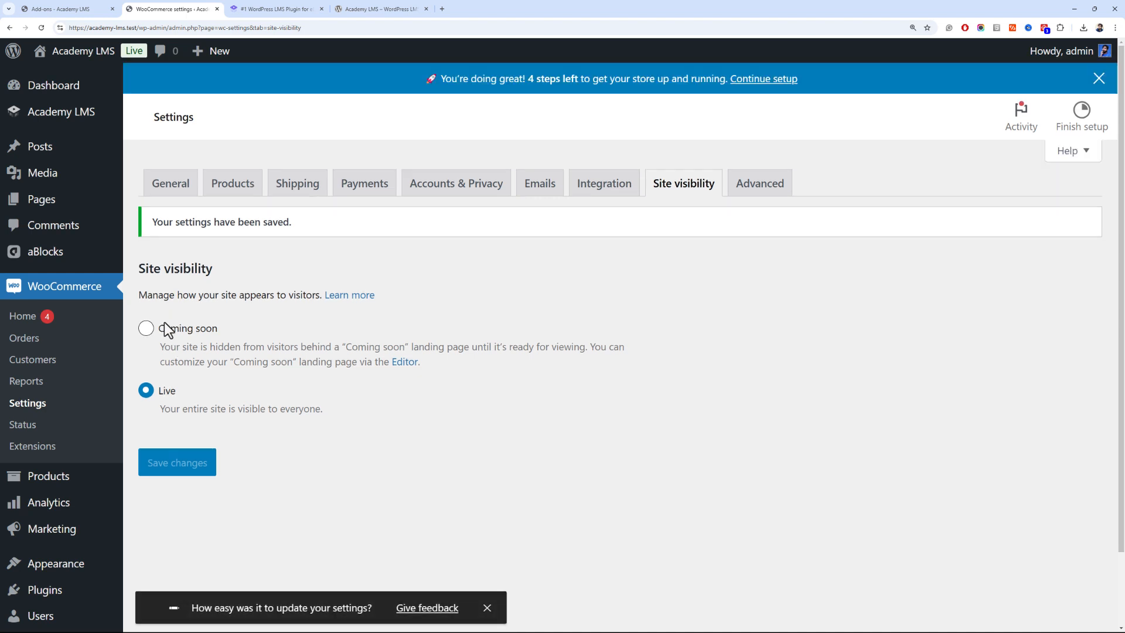
pyautogui.click(165, 324)
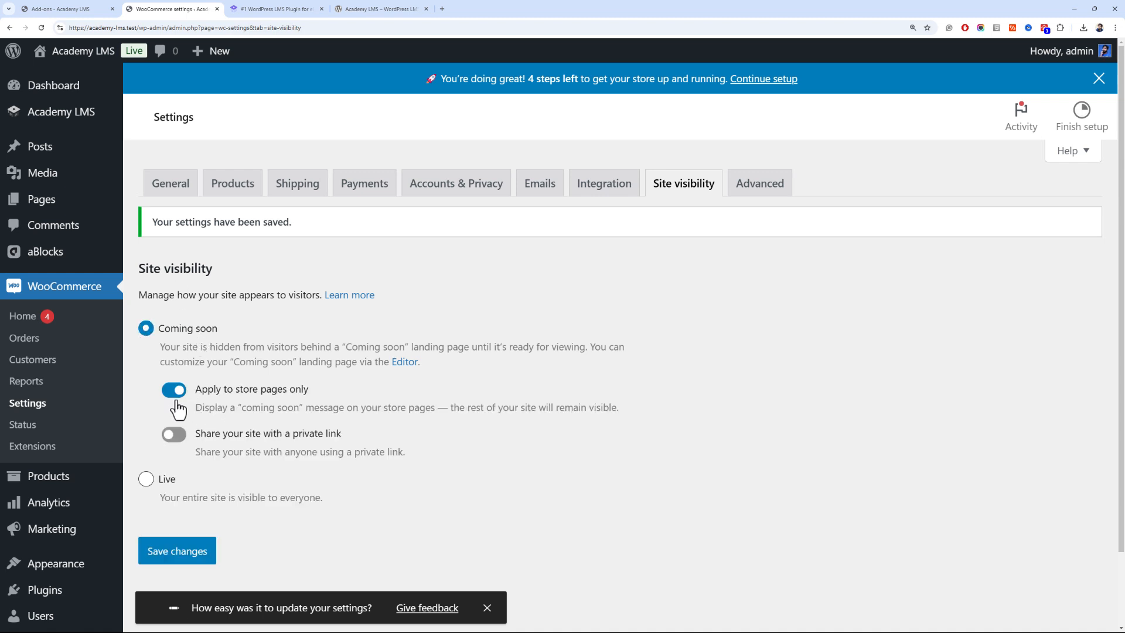
pyautogui.click(146, 480)
pyautogui.click(164, 468)
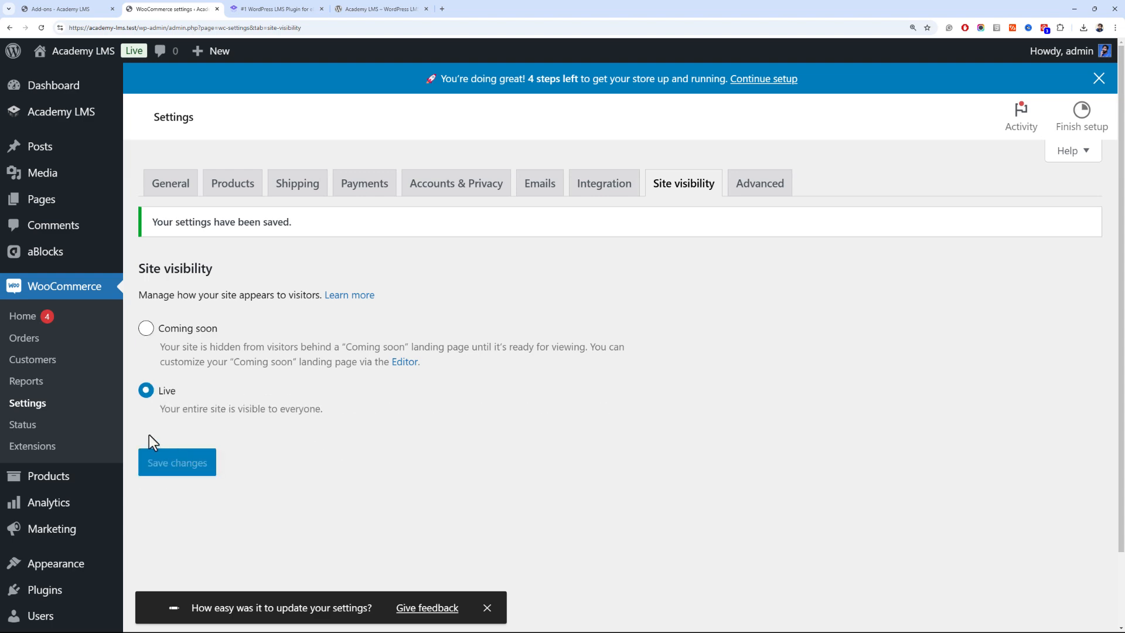
# Return to the Academy LMS add-ons page and activate the WooCommerce add-on
pyautogui.click(82, 9)
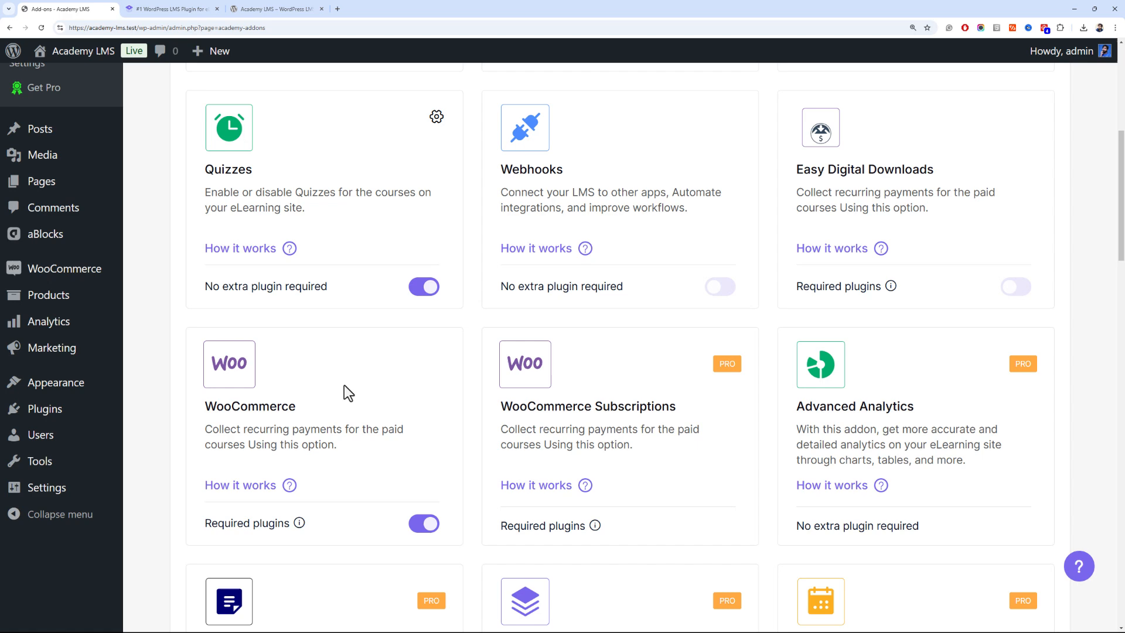
pyautogui.scroll(-2, 343, 383)
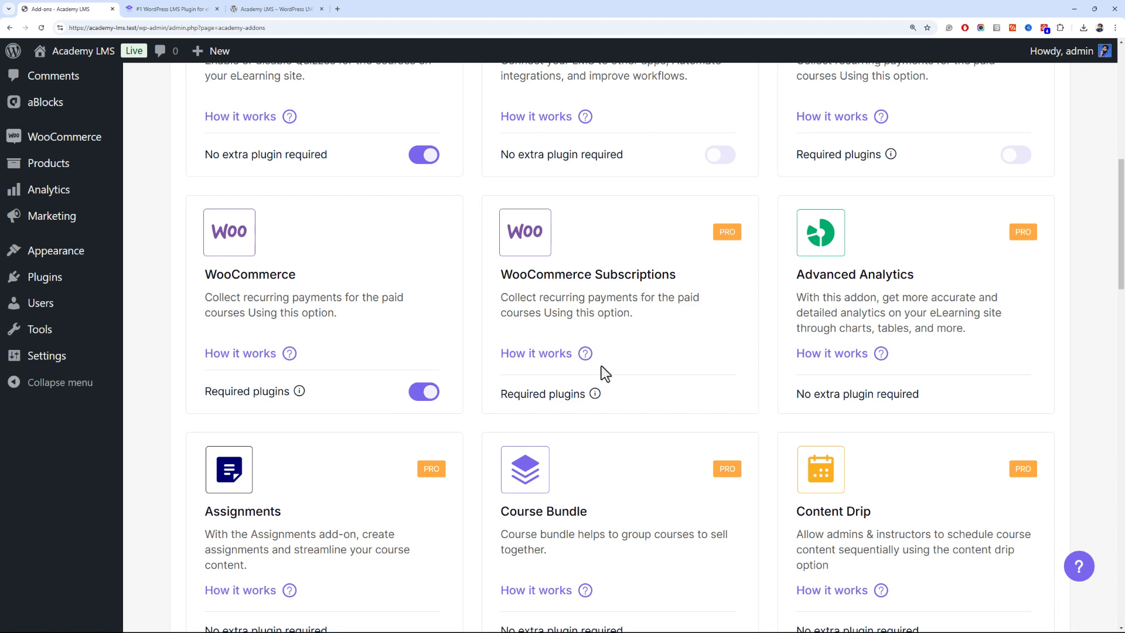
# Look through the free add-ons and the Pro add-ons of Academy LMS
pyautogui.moveTo(1121, 223); pyautogui.dragTo(1107, 108)
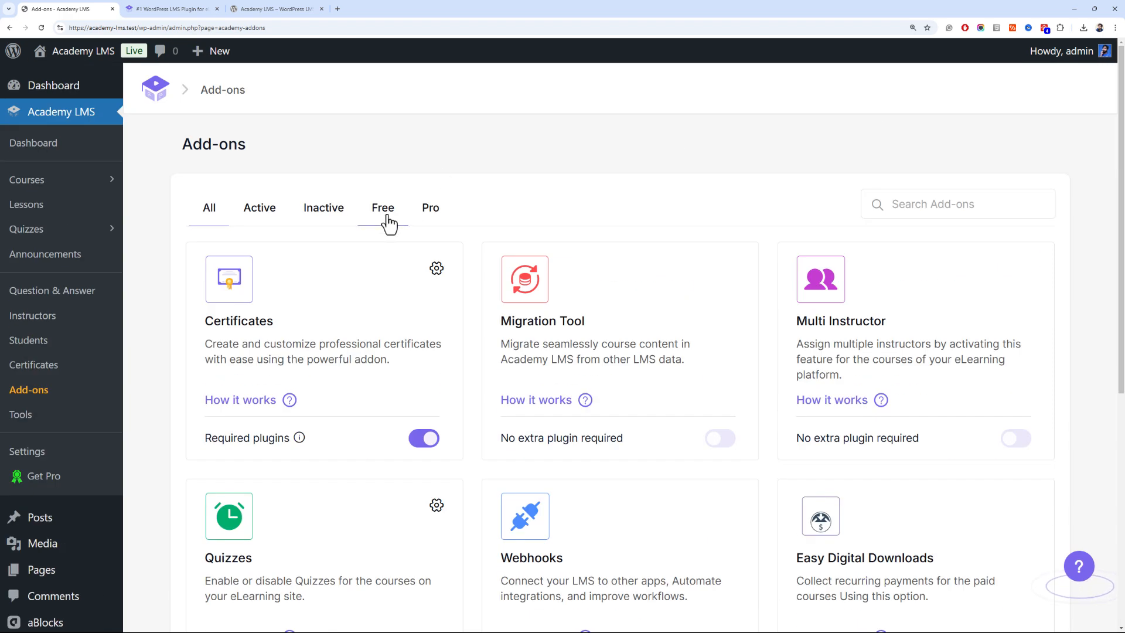
pyautogui.scroll(-5, 356, 241)
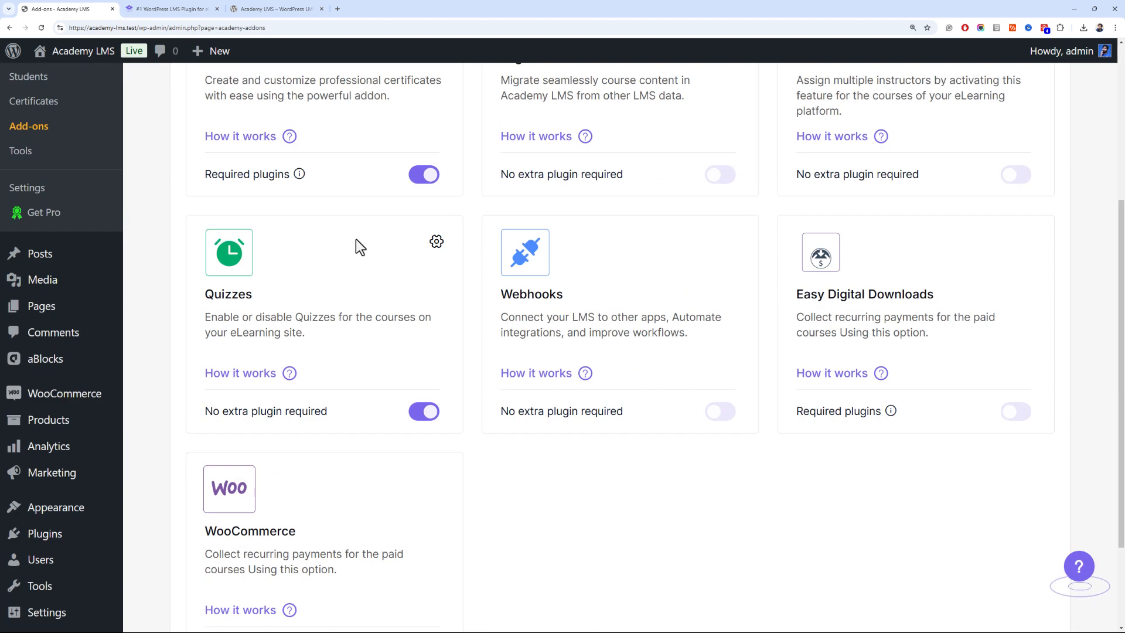
pyautogui.scroll(5, 346, 246)
pyautogui.scroll(-5, 334, 284)
pyautogui.scroll(5, 332, 289)
pyautogui.click(430, 209)
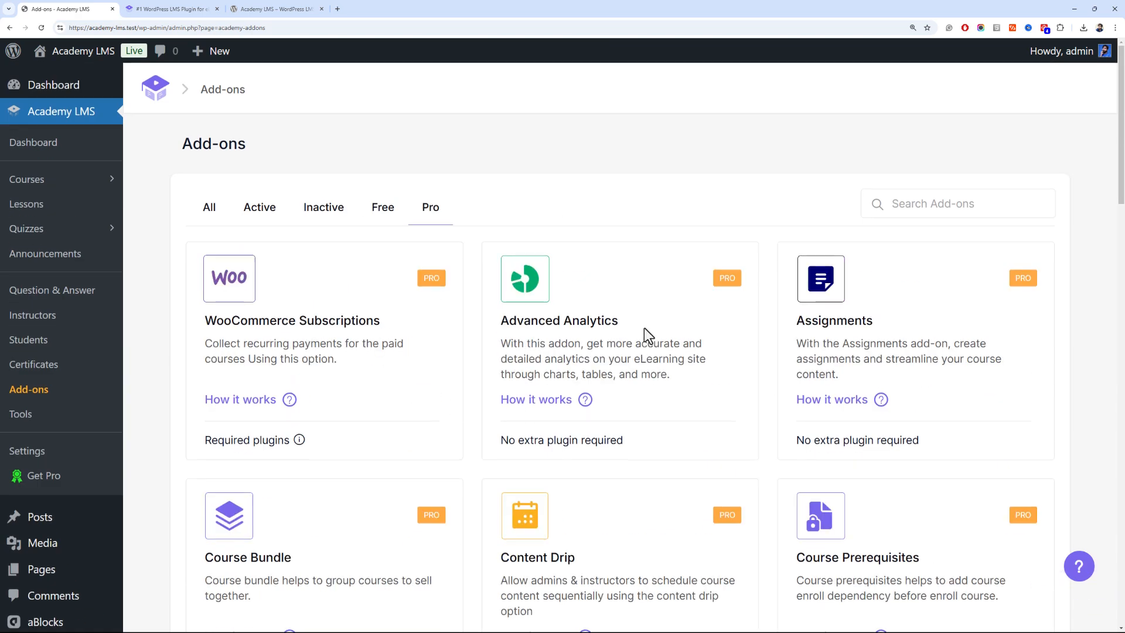
pyautogui.scroll(-12, 639, 326)
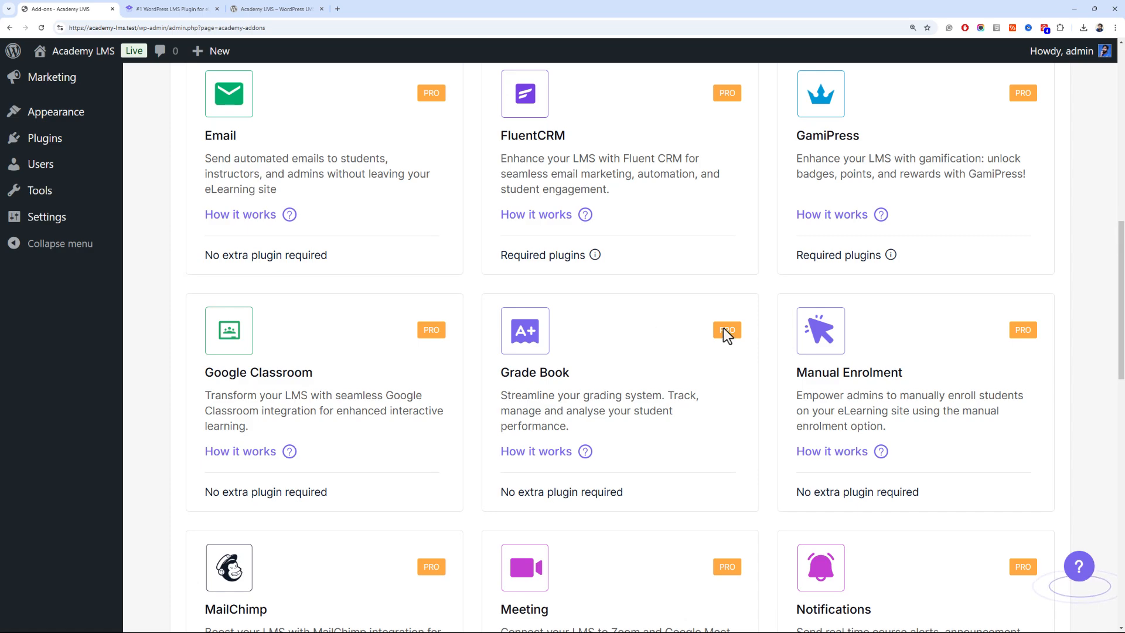
pyautogui.moveTo(1121, 296); pyautogui.dragTo(1123, 113)
# Switch to the Academy LMS website, open the Black Friday deal pricing, and show the Lifetime plans
pyautogui.click(153, 9)
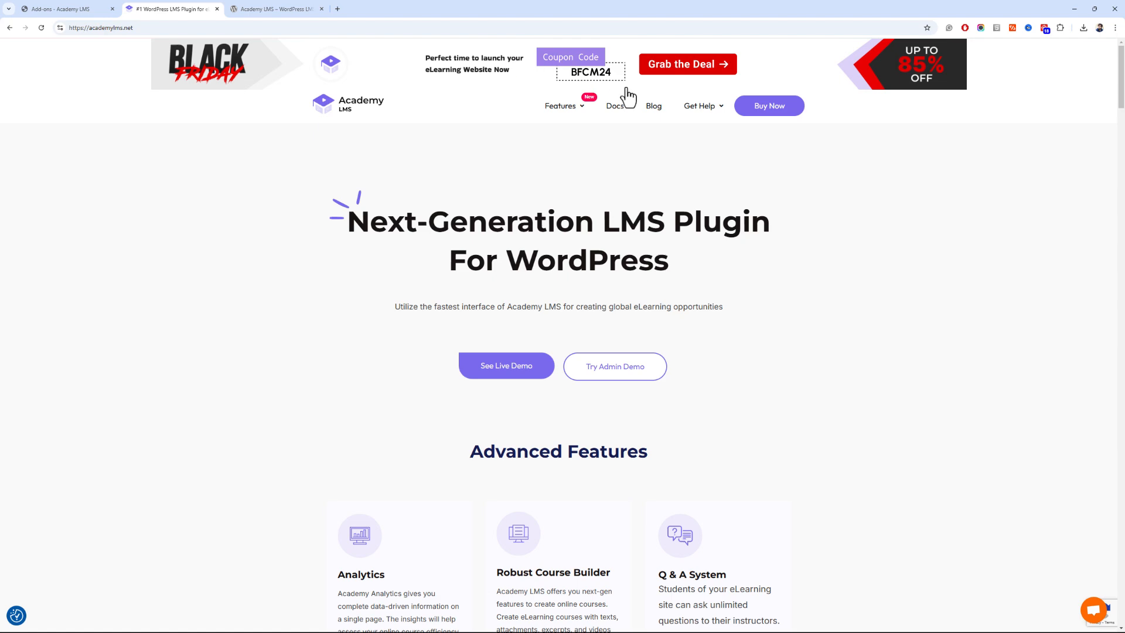
pyautogui.click(681, 67)
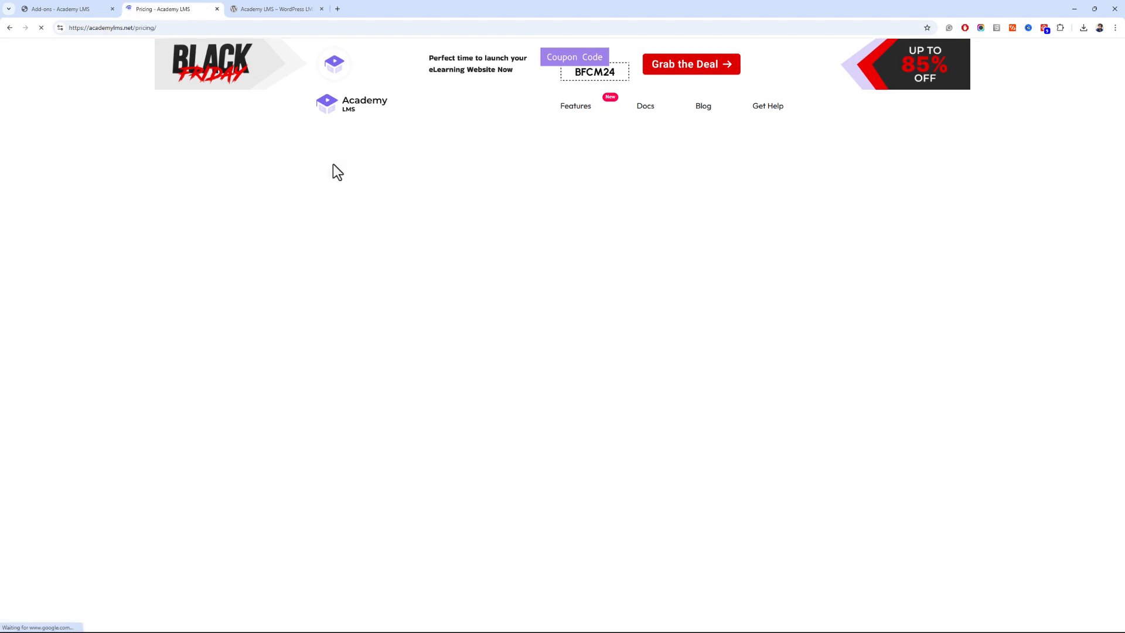
pyautogui.scroll(-2, 333, 164)
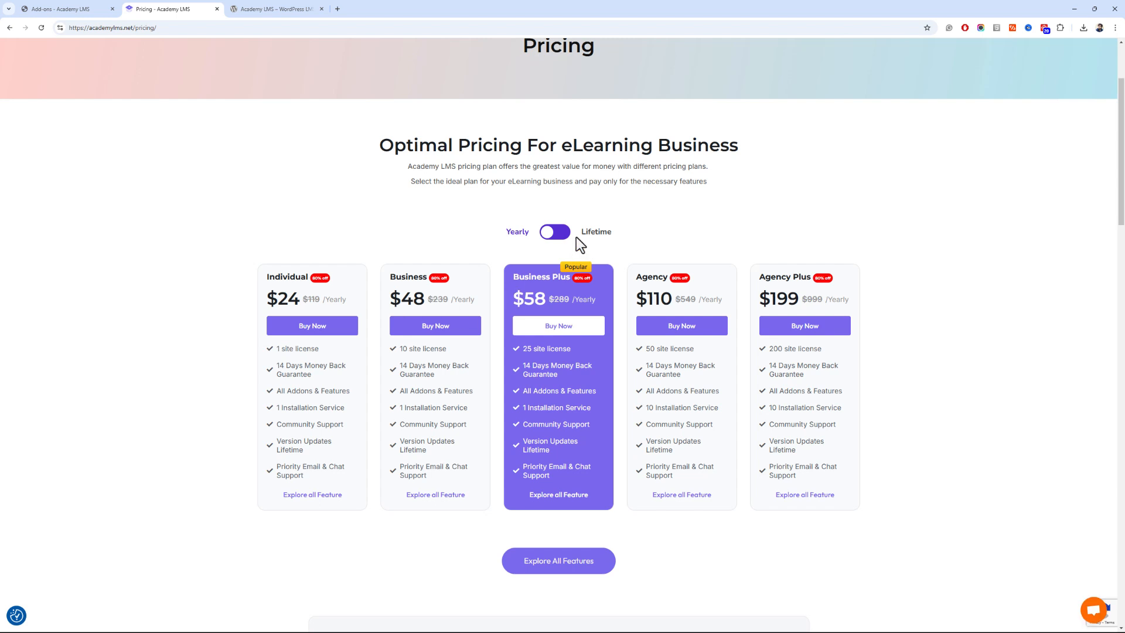
pyautogui.click(547, 233)
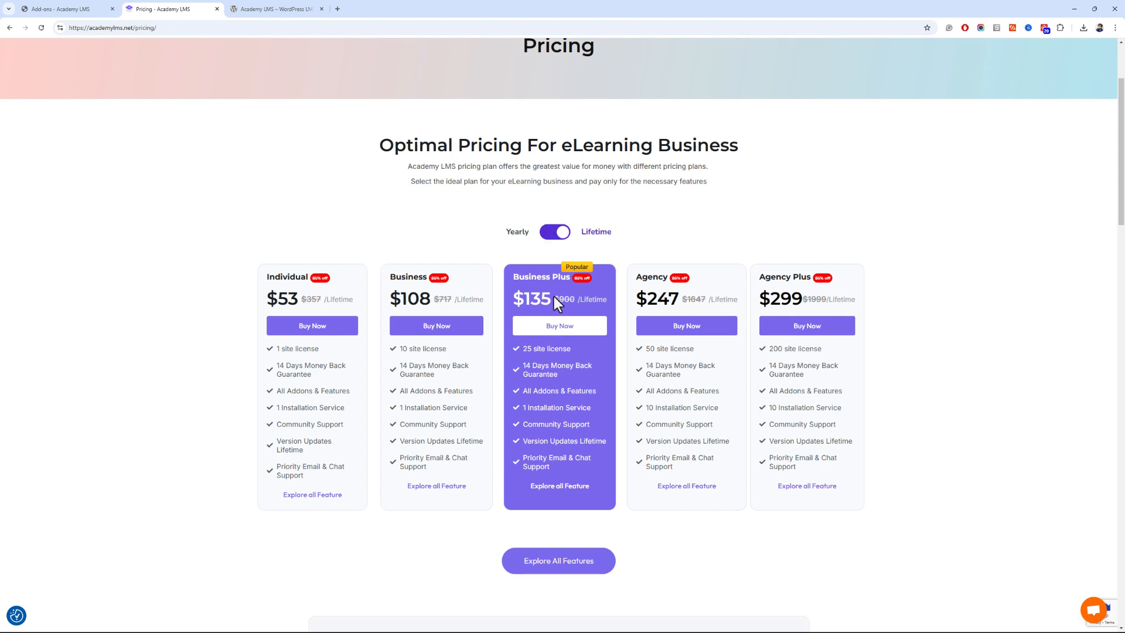
# Examine the lifetime prices and site licence limits of the Business Plus and Agency Plus plans
pyautogui.moveTo(554, 297); pyautogui.dragTo(531, 295)
pyautogui.moveTo(574, 354); pyautogui.dragTo(523, 350)
pyautogui.moveTo(801, 295); pyautogui.dragTo(756, 297)
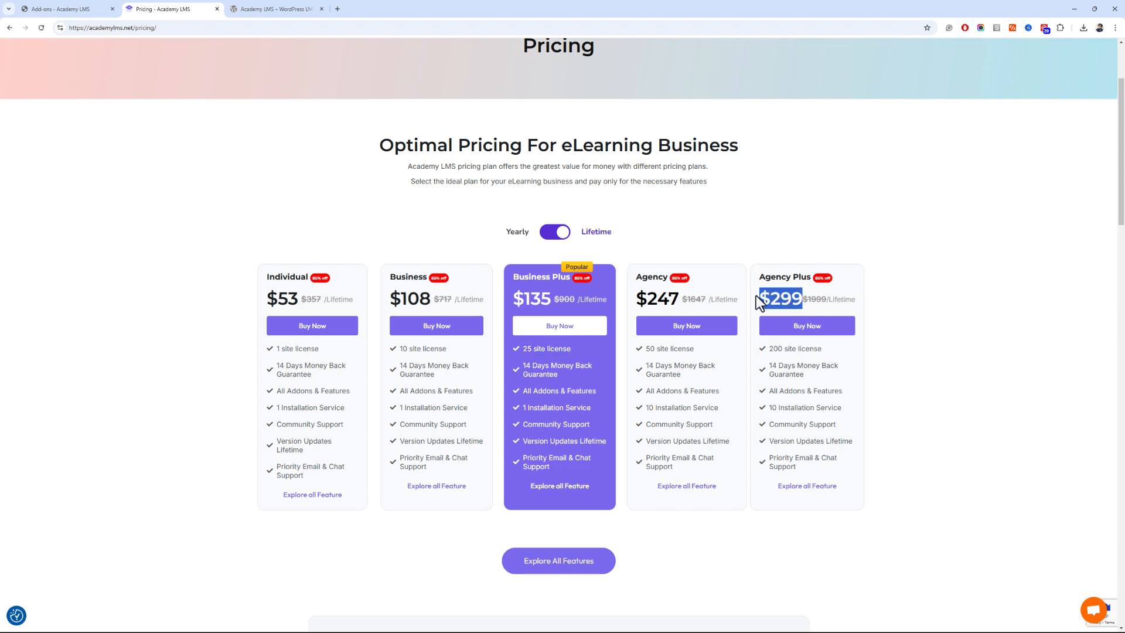
pyautogui.moveTo(822, 350); pyautogui.dragTo(769, 351)
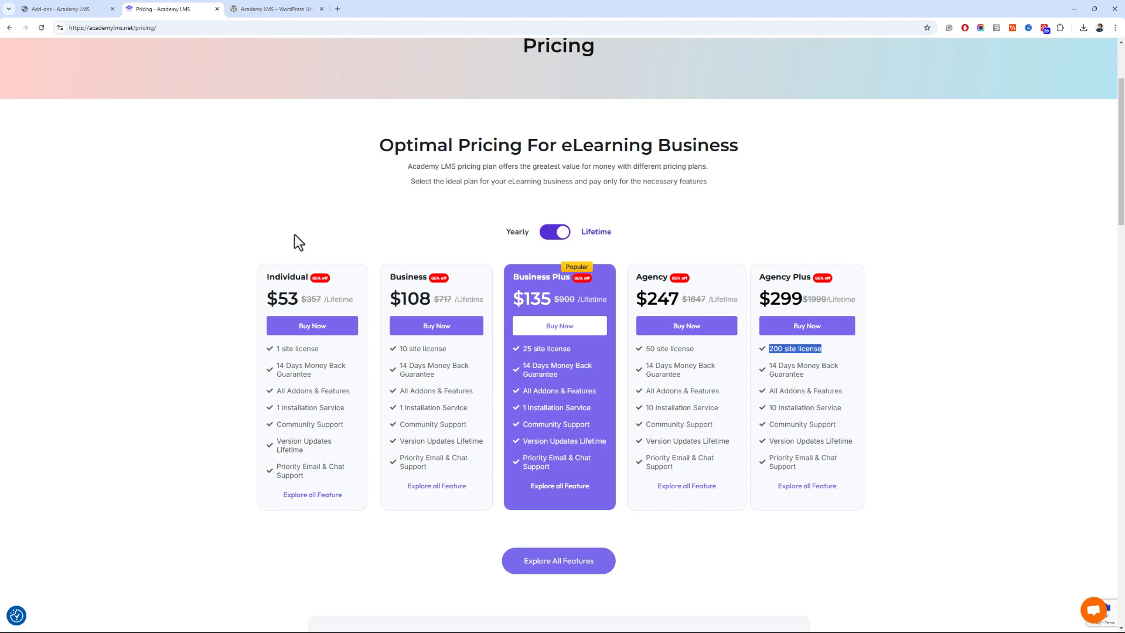
pyautogui.scroll(2, 287, 235)
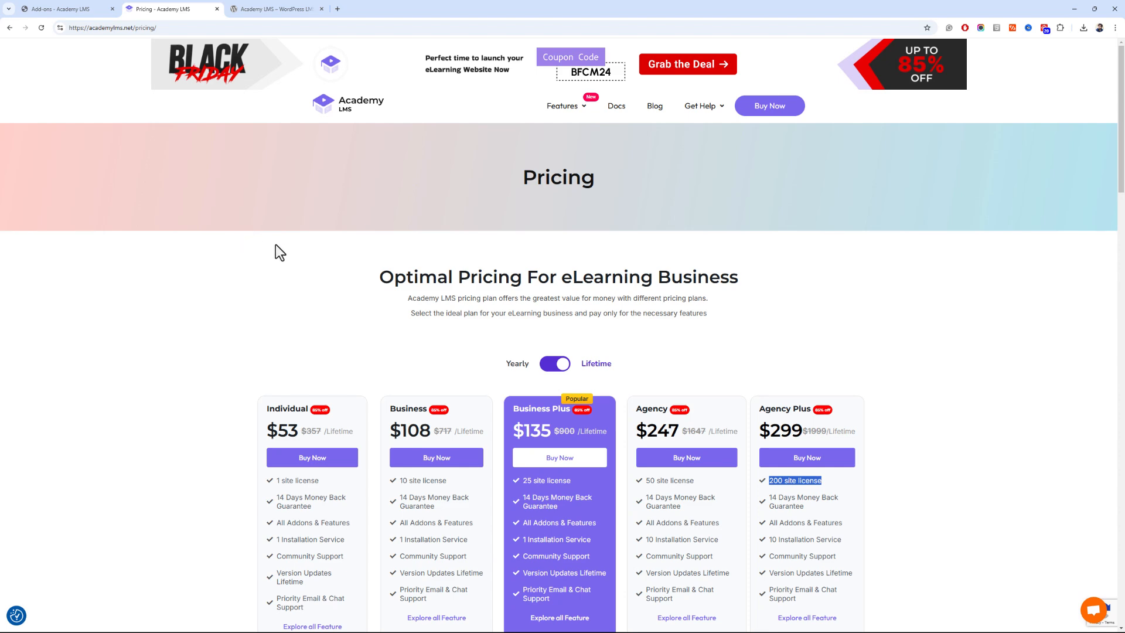
pyautogui.scroll(-4, 272, 244)
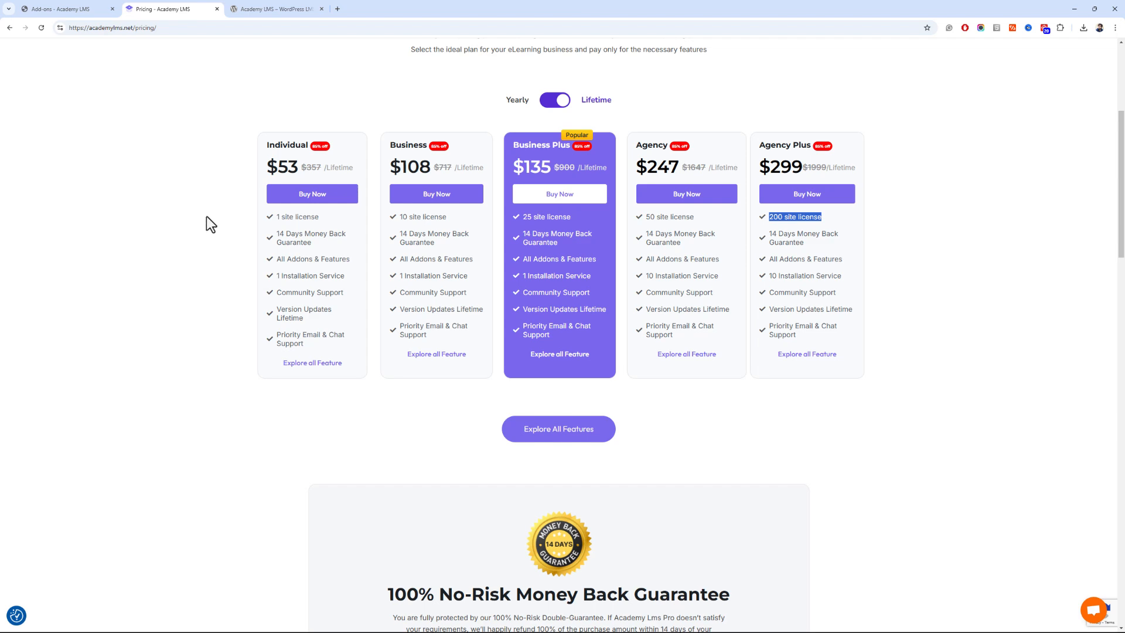
# Examine the lifetime price and site licence limit of the Individual plan on the Academy LMS pricing page
pyautogui.scroll(2, 210, 224)
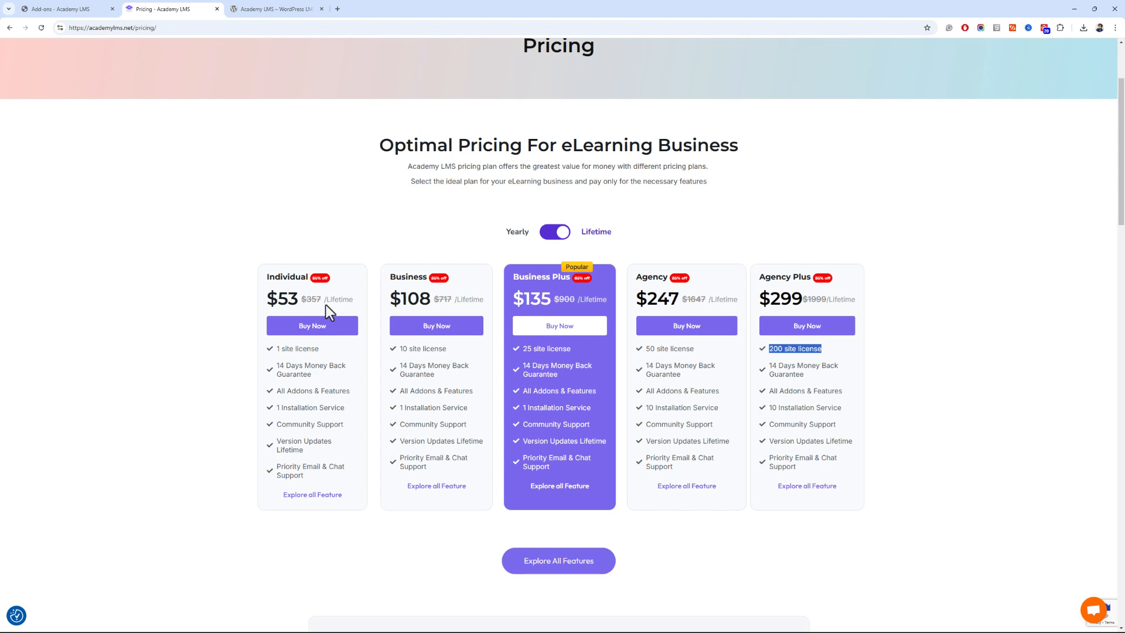
pyautogui.moveTo(299, 300); pyautogui.dragTo(270, 294)
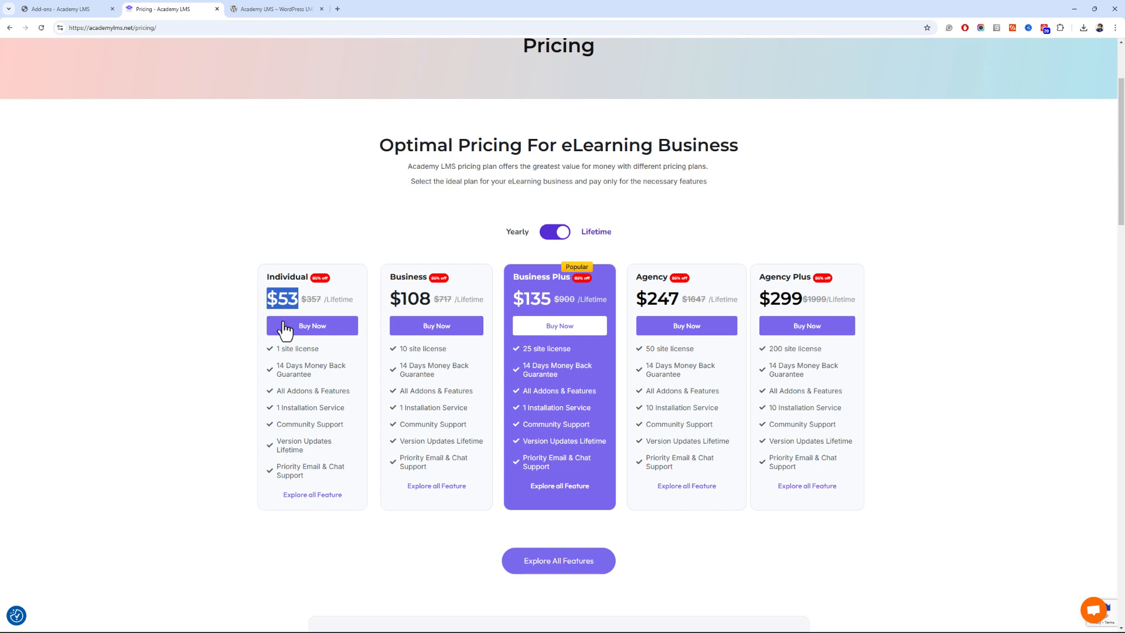
pyautogui.click(297, 350)
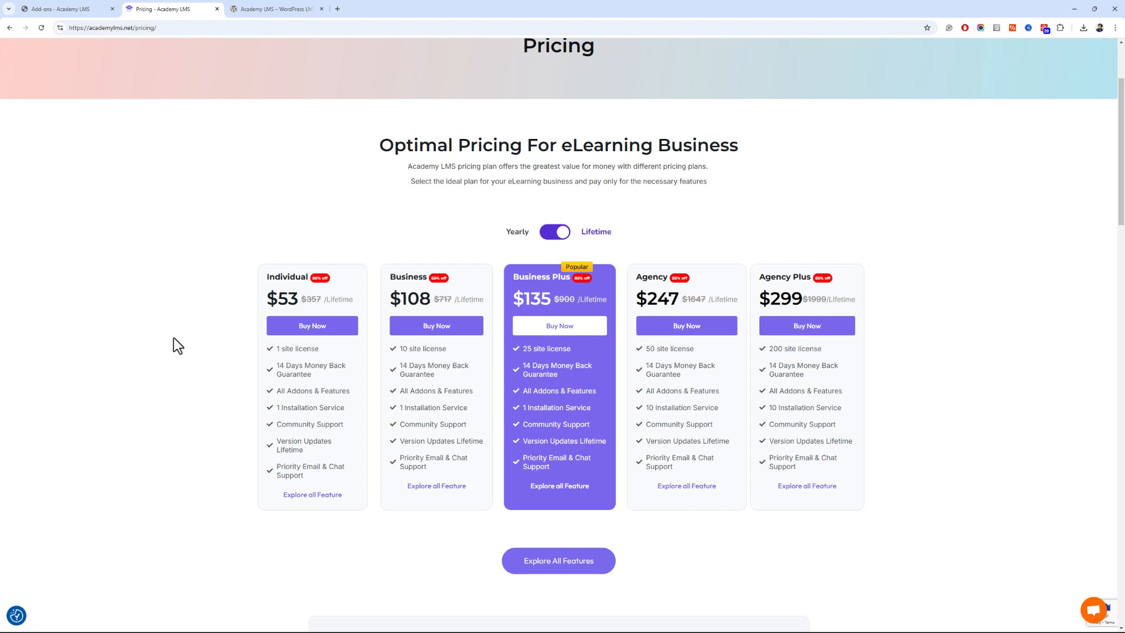
pyautogui.moveTo(300, 296); pyautogui.dragTo(254, 290)
pyautogui.scroll(2, 189, 252)
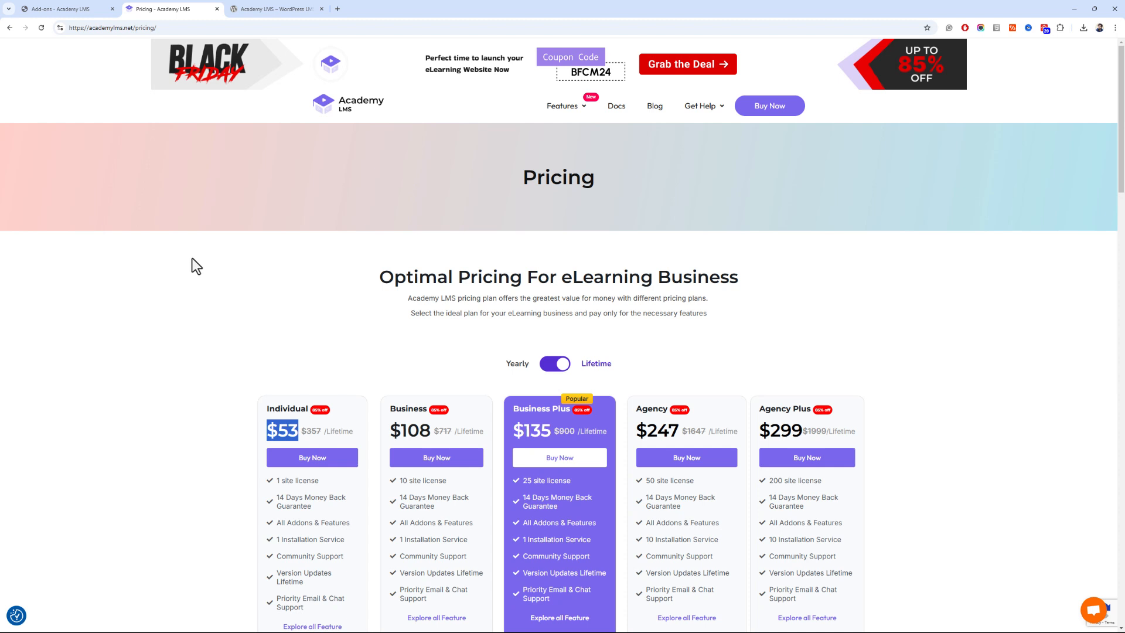
pyautogui.scroll(-2, 220, 238)
pyautogui.scroll(2, 217, 228)
# Switch back to the WordPress admin and look through the Academy LMS quizzes list and certificates list
pyautogui.click(93, 6)
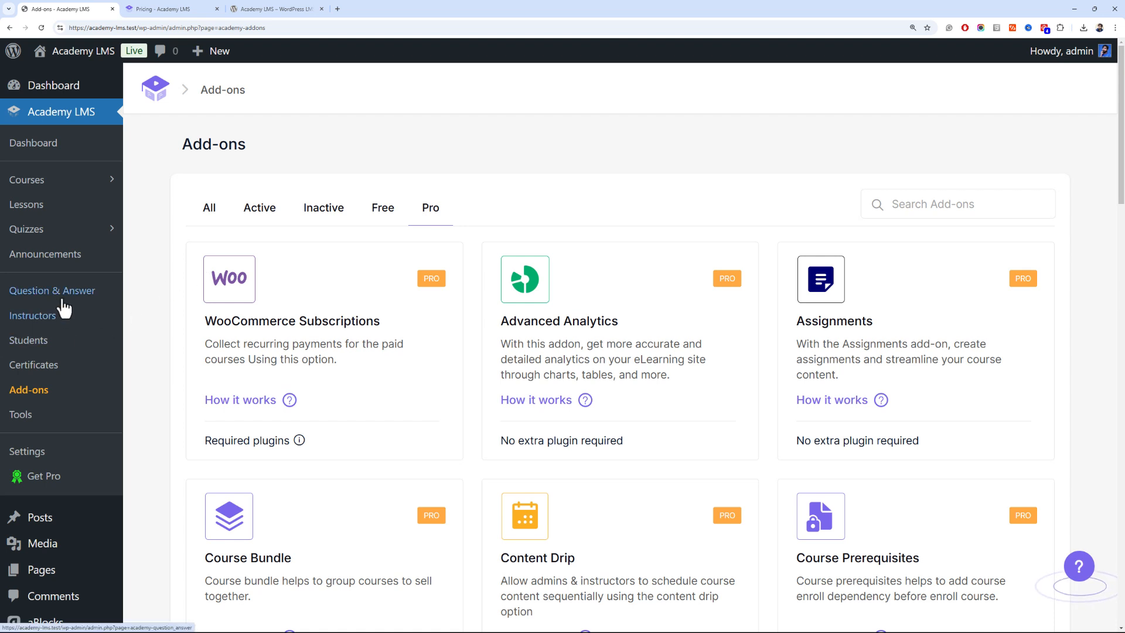
pyautogui.click(68, 240)
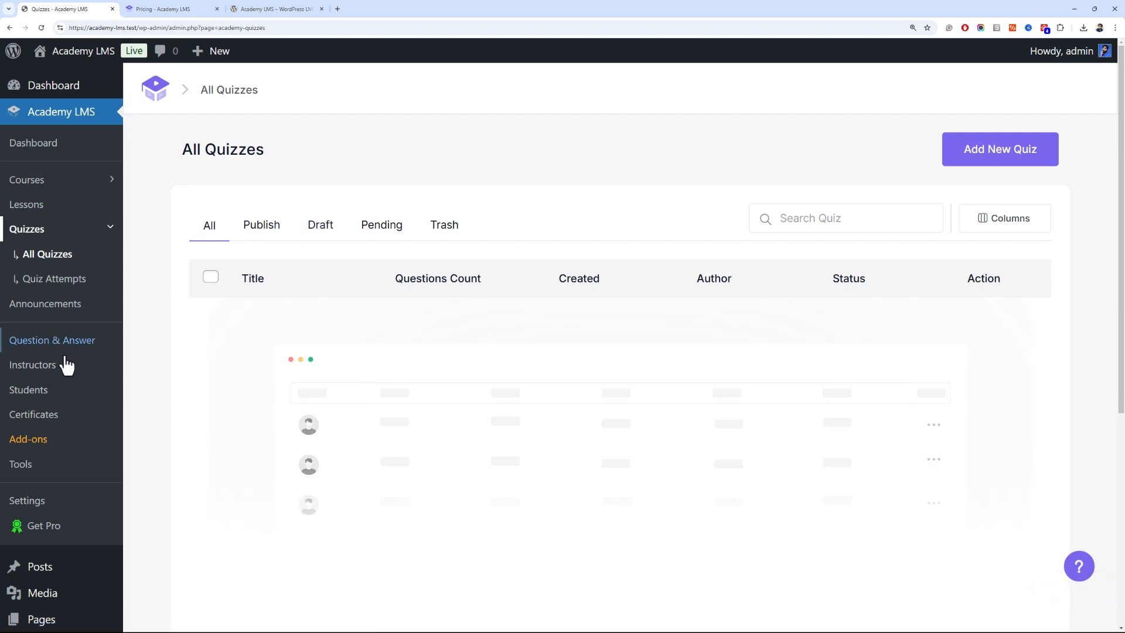
pyautogui.click(55, 416)
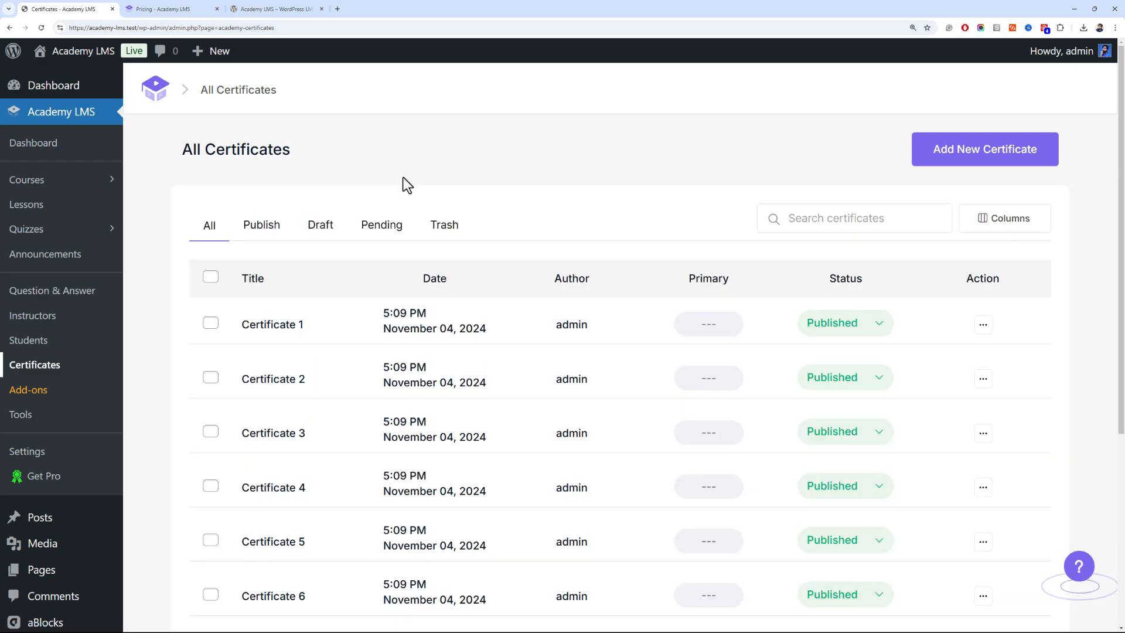
pyautogui.scroll(-5, 404, 182)
pyautogui.scroll(5, 311, 305)
pyautogui.scroll(-2, 300, 328)
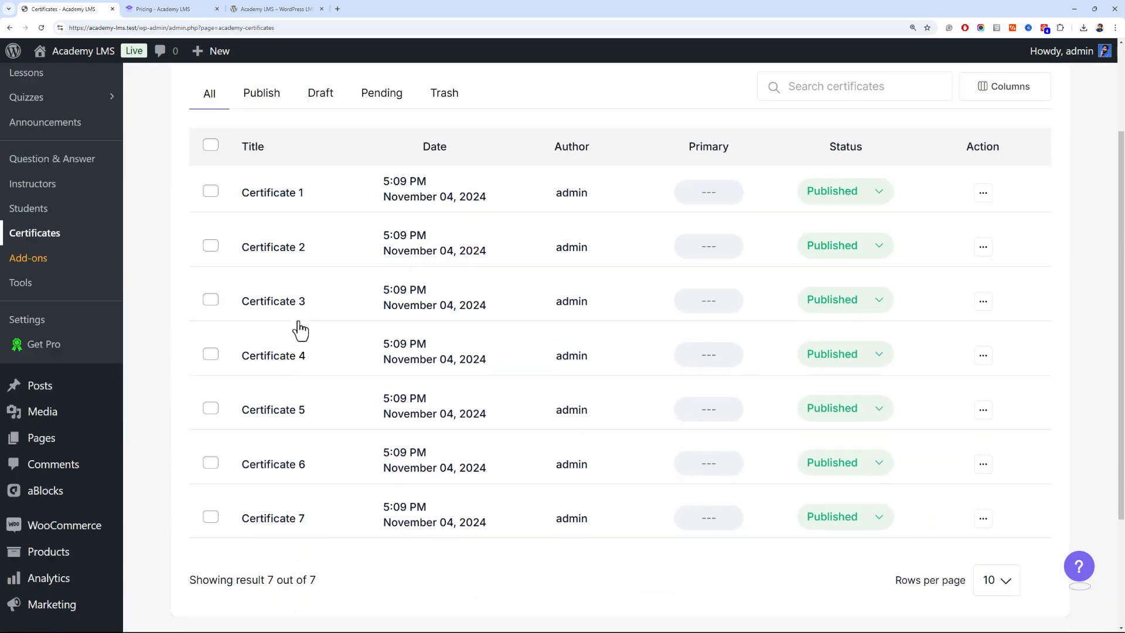
pyautogui.scroll(2, 351, 340)
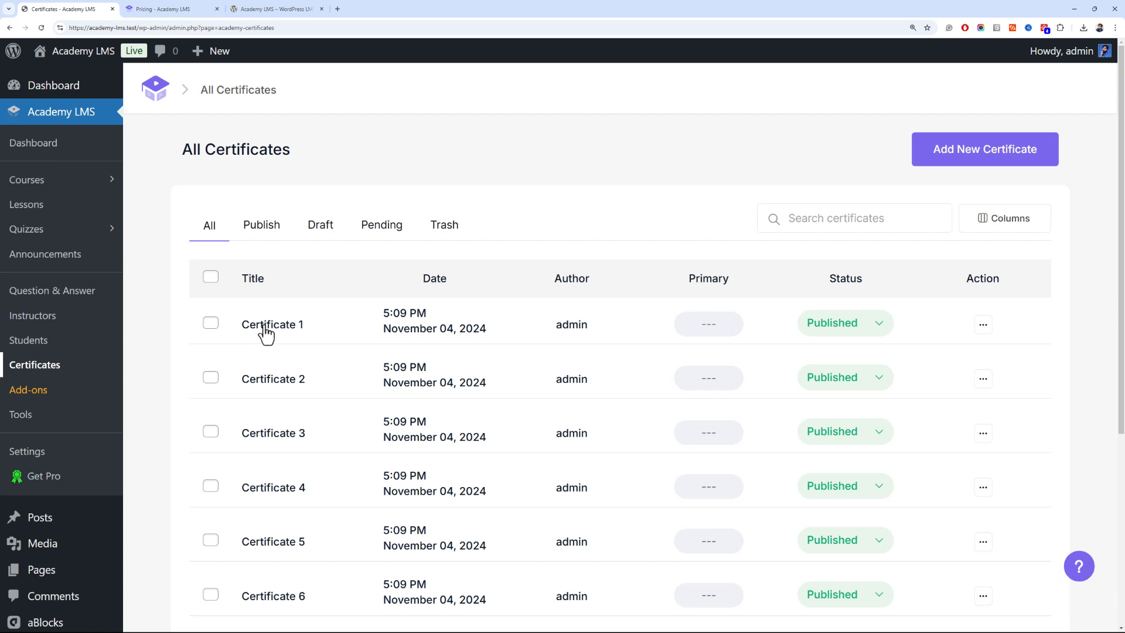
# Open the Academy LMS tools and review the WordPress environment status and the list of Academy LMS pages
pyautogui.click(73, 416)
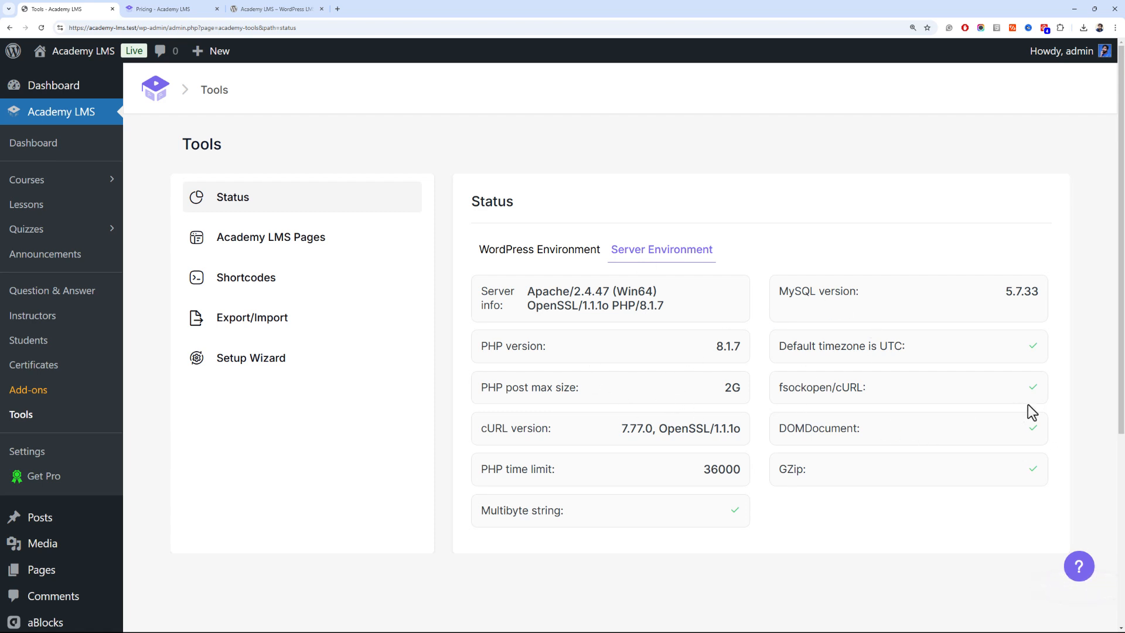
pyautogui.click(489, 253)
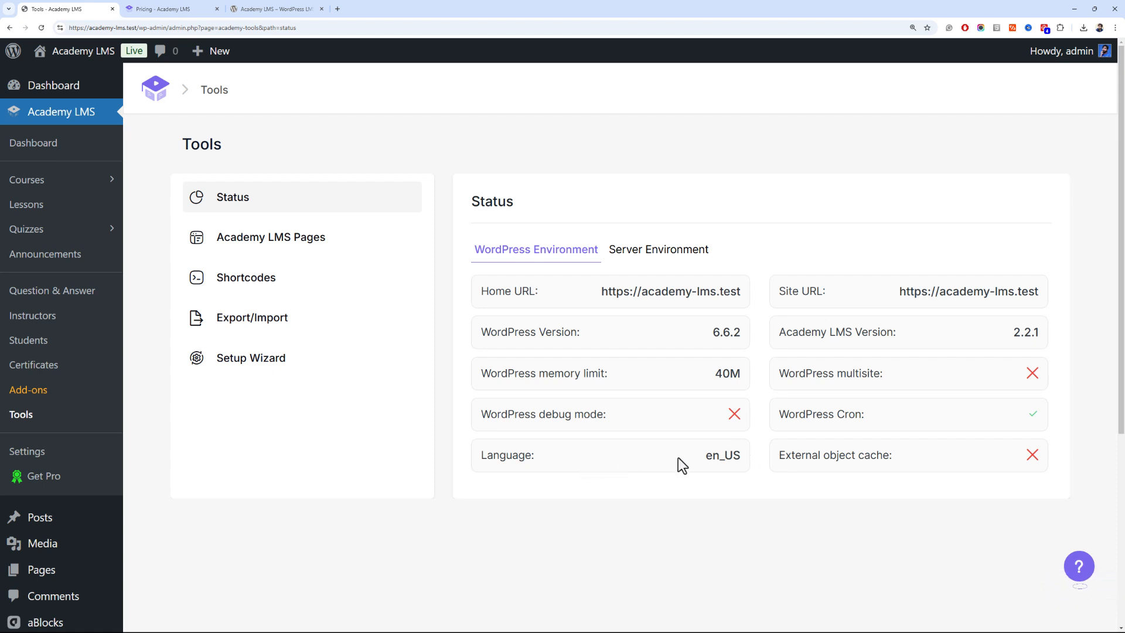
pyautogui.click(323, 237)
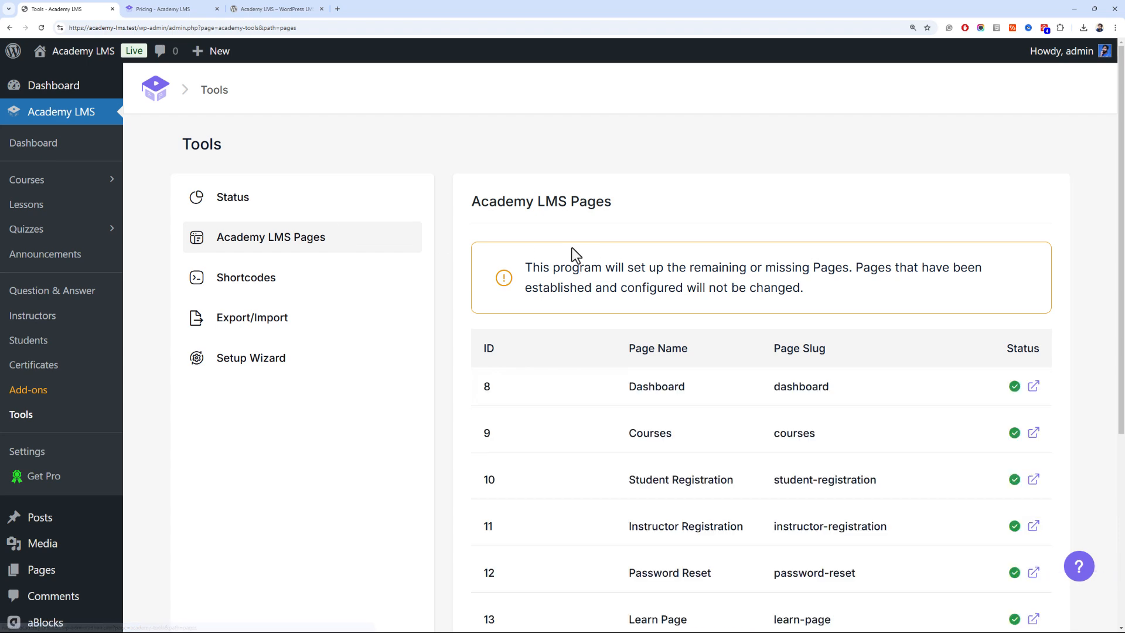
pyautogui.scroll(-4, 844, 306)
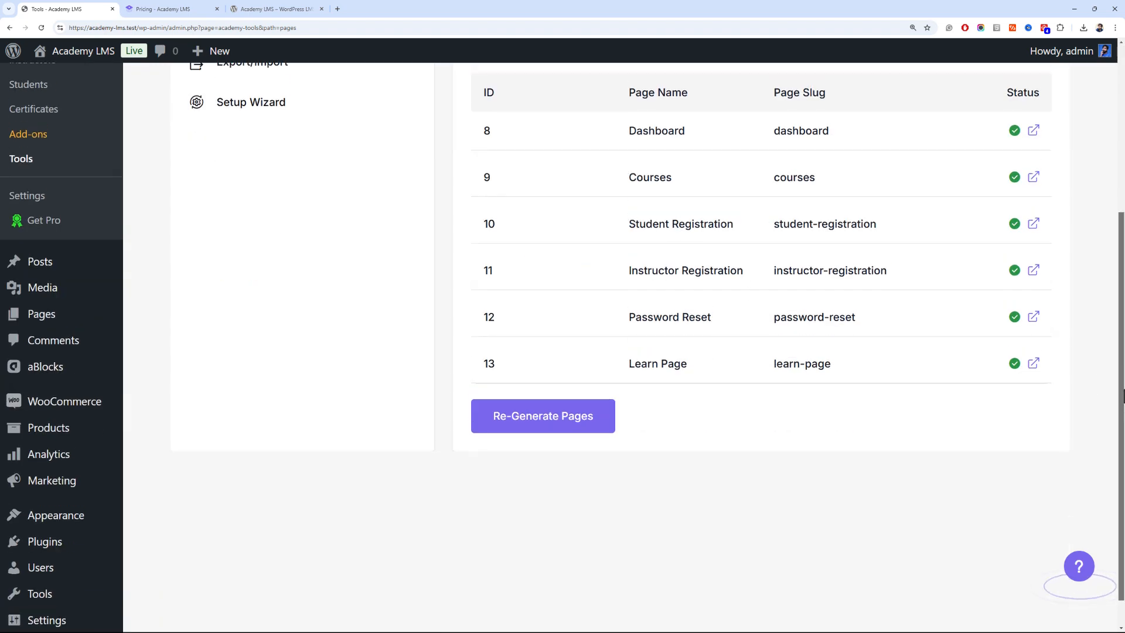
pyautogui.moveTo(1123, 397); pyautogui.dragTo(1098, 314)
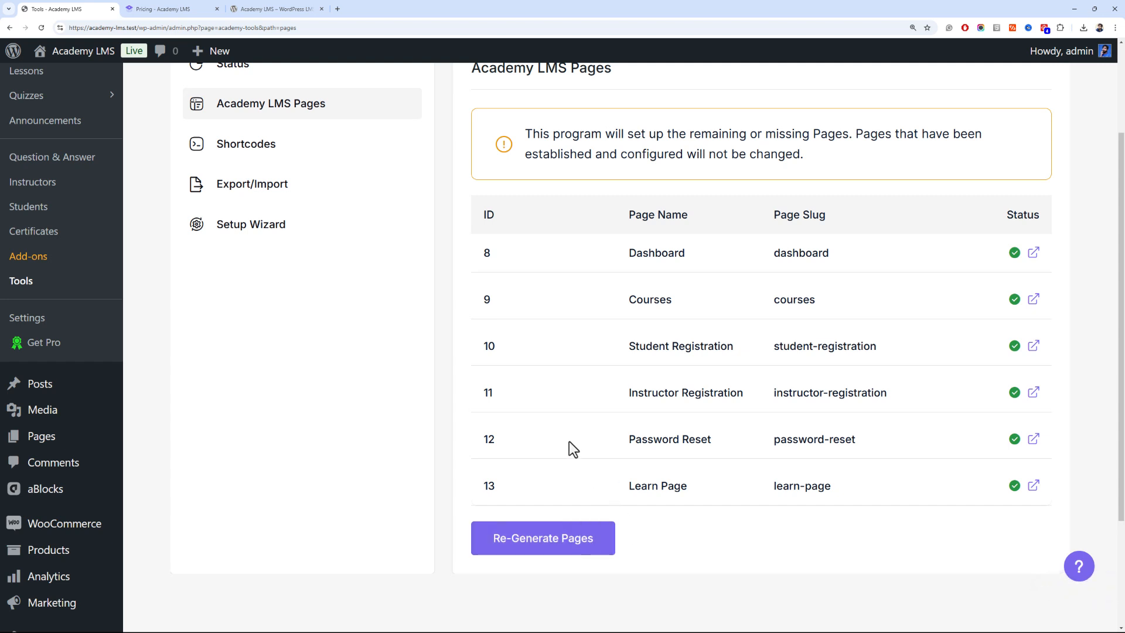
pyautogui.scroll(2, 568, 442)
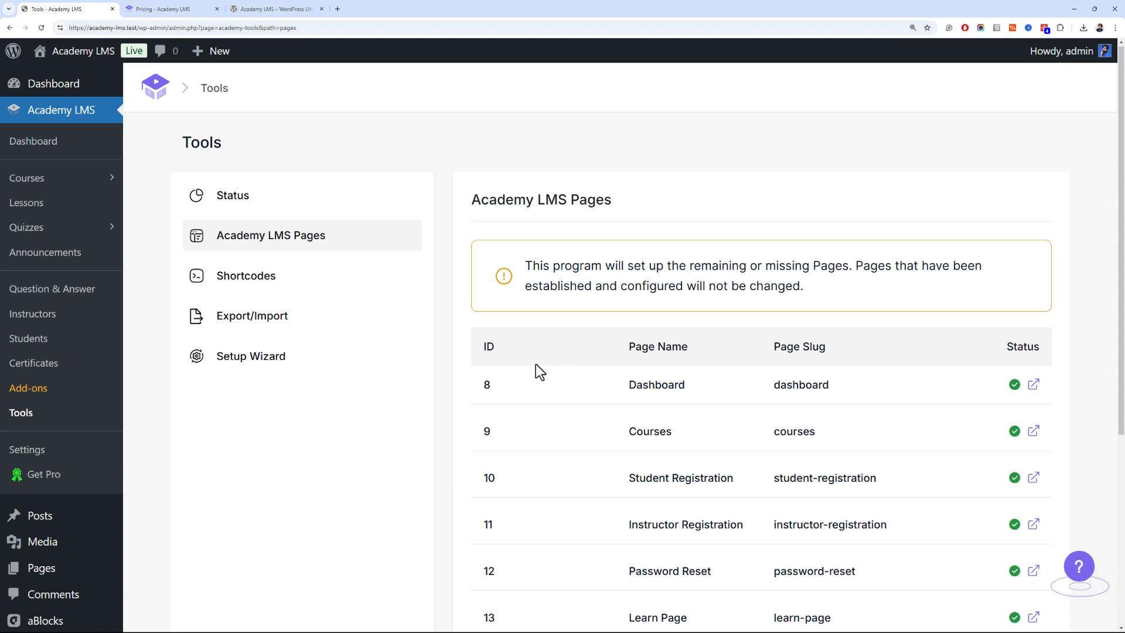
# Examine the available Academy LMS shortcodes and their usage examples, including Course Grid, Login Form and Student Registration
pyautogui.click(353, 286)
pyautogui.scroll(-2, 568, 276)
pyautogui.scroll(2, 568, 275)
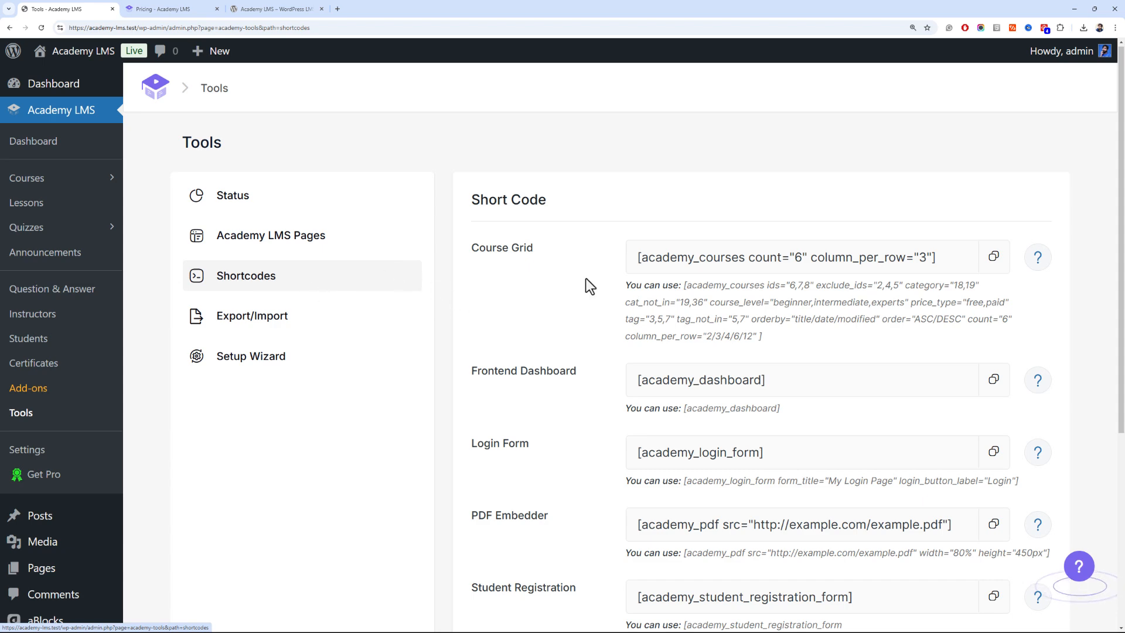
pyautogui.scroll(-2, 591, 274)
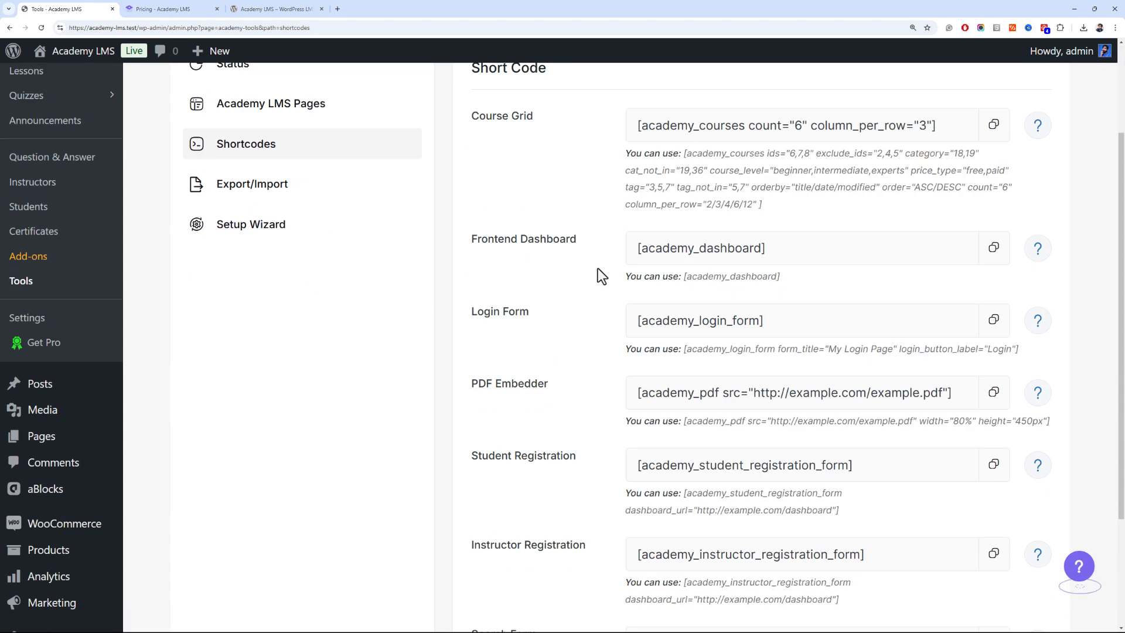
pyautogui.moveTo(779, 210); pyautogui.dragTo(614, 150)
pyautogui.click(583, 209)
pyautogui.scroll(-3, 583, 209)
pyautogui.scroll(5, 582, 209)
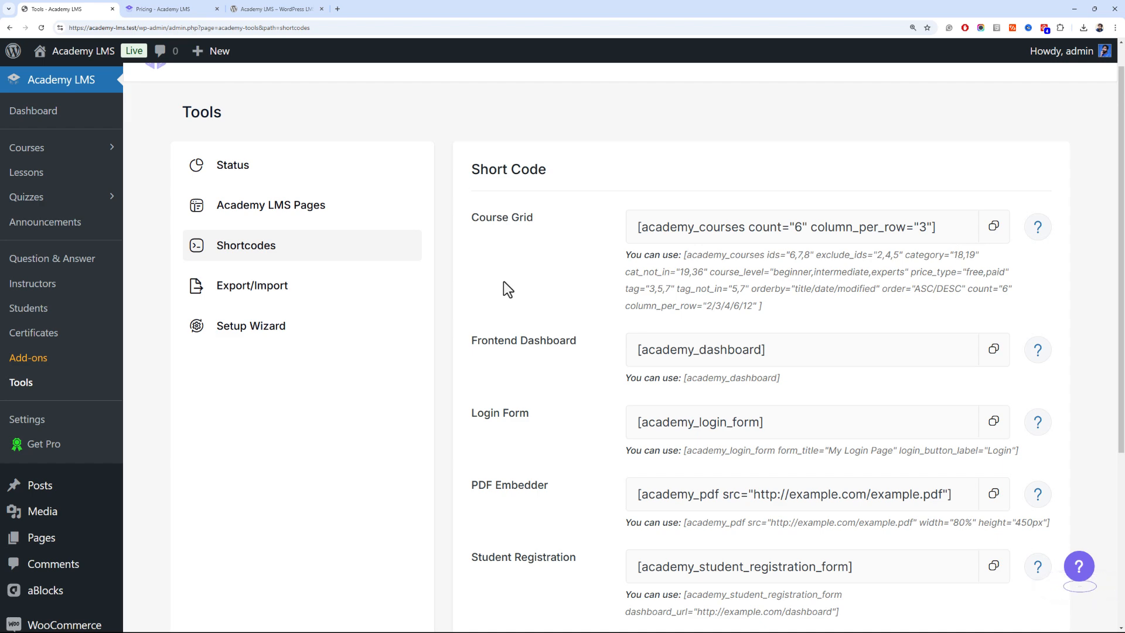
pyautogui.scroll(-5, 504, 281)
pyautogui.scroll(5, 500, 281)
pyautogui.scroll(-2, 938, 264)
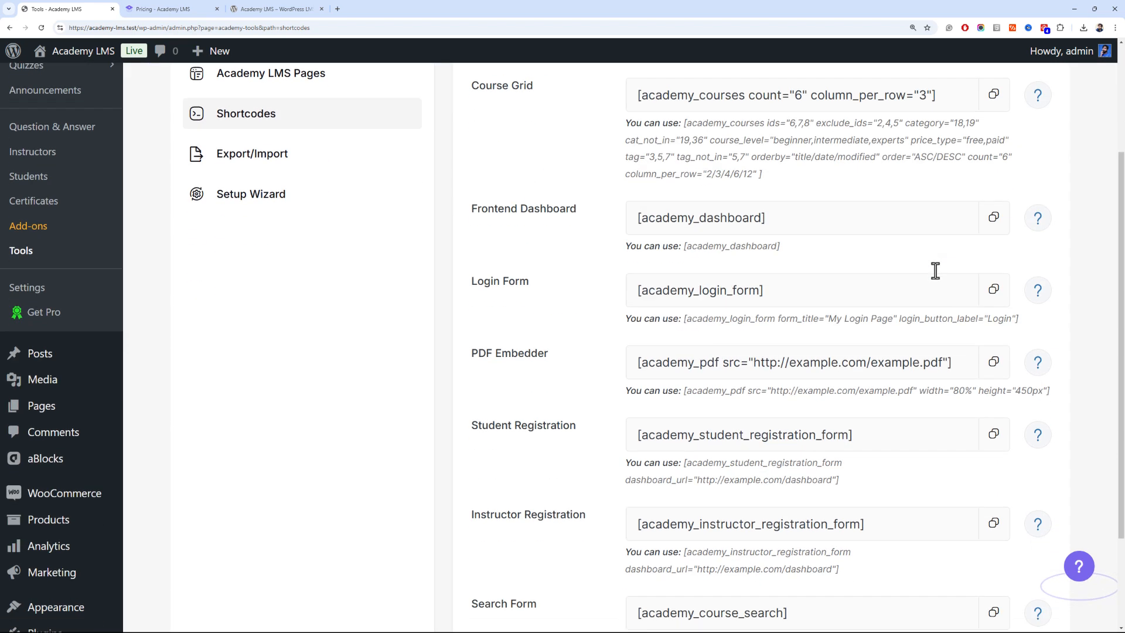
pyautogui.scroll(-2, 586, 348)
pyautogui.scroll(2, 379, 295)
pyautogui.scroll(2, 396, 294)
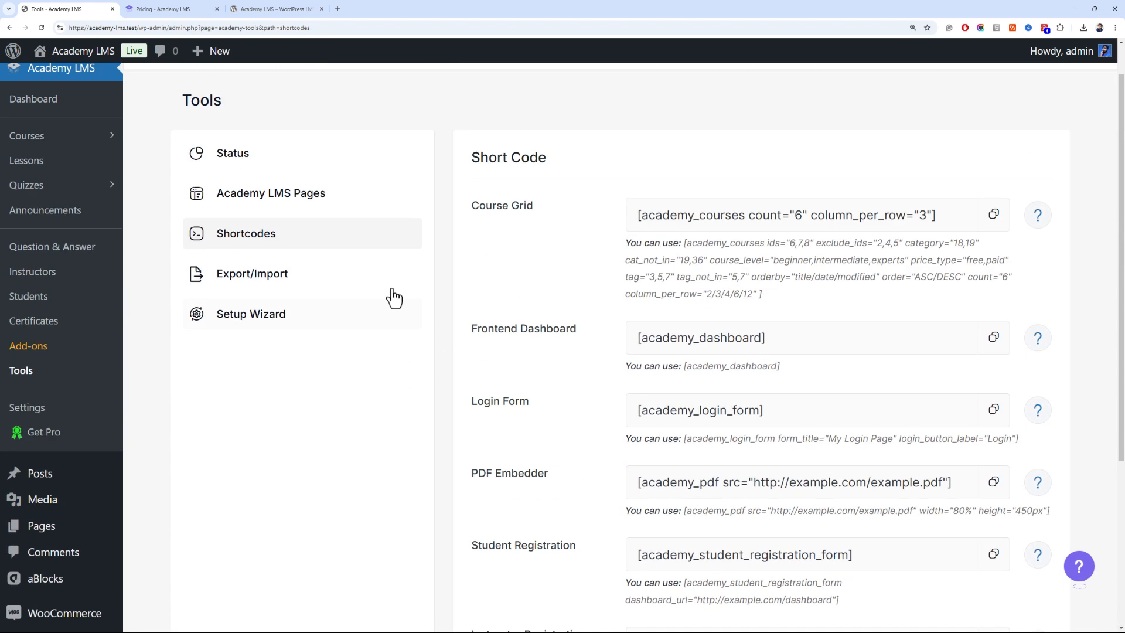
# View the lesson Export/Import tool and the Setup Wizard's welcome page, and return to the tools
pyautogui.click(322, 291)
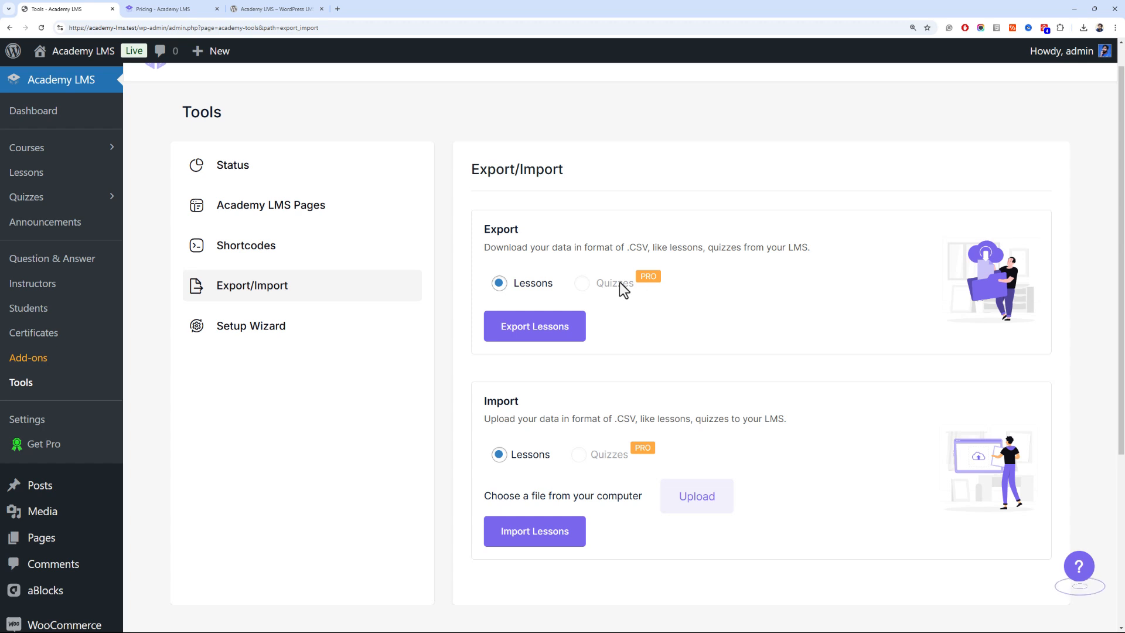
pyautogui.click(352, 340)
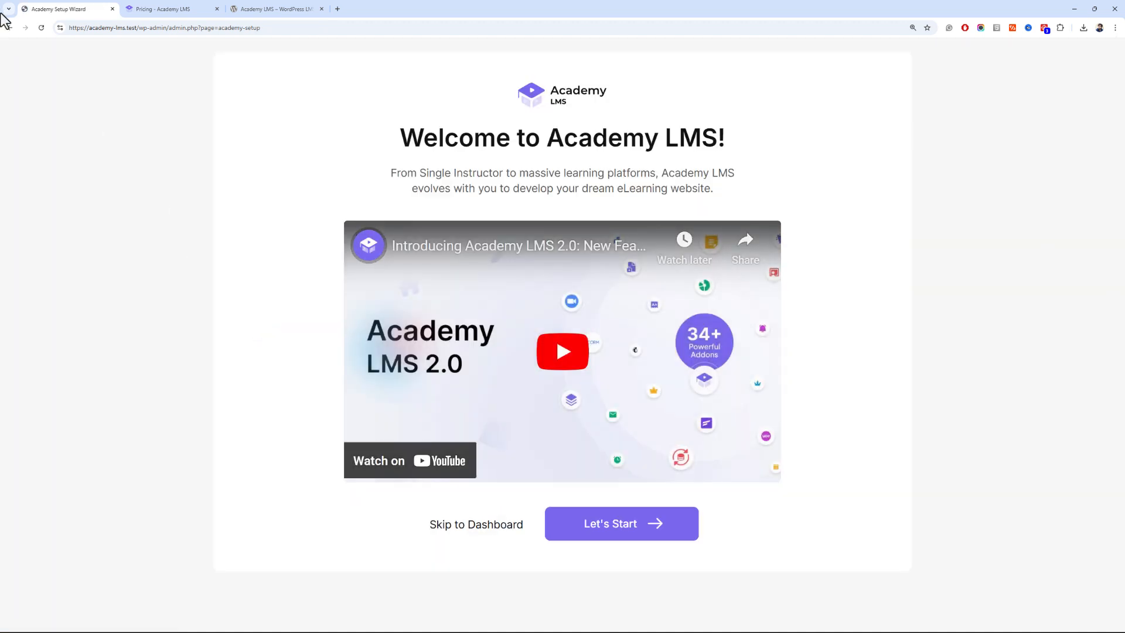
pyautogui.click(10, 27)
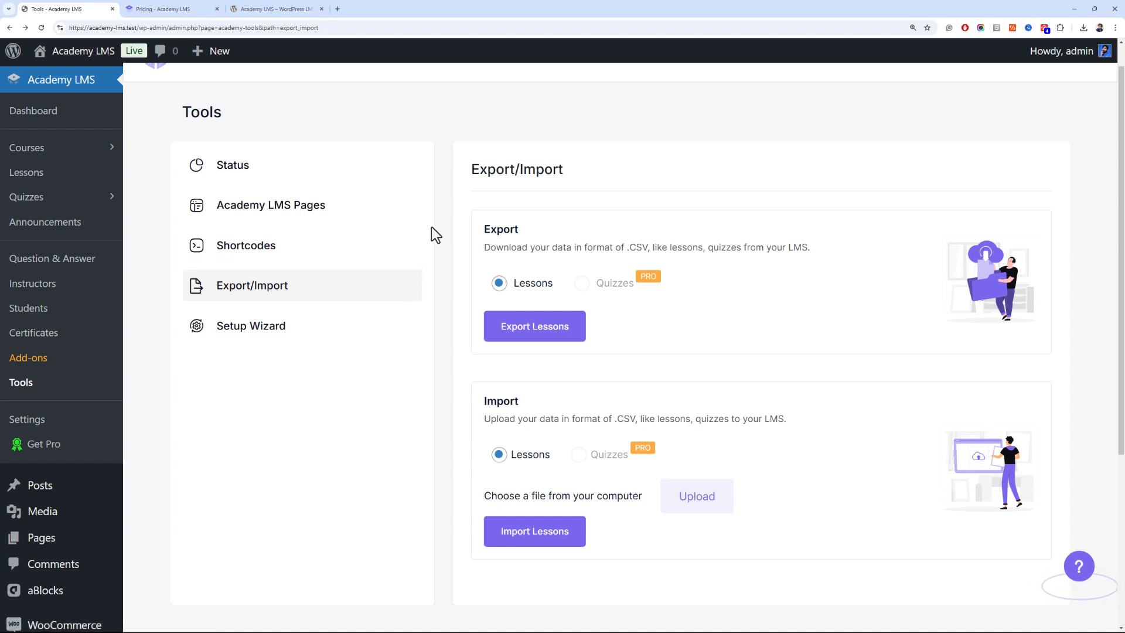
# Open the Academy LMS general settings and try switching Load Academy LMS Font off and back on
pyautogui.click(106, 420)
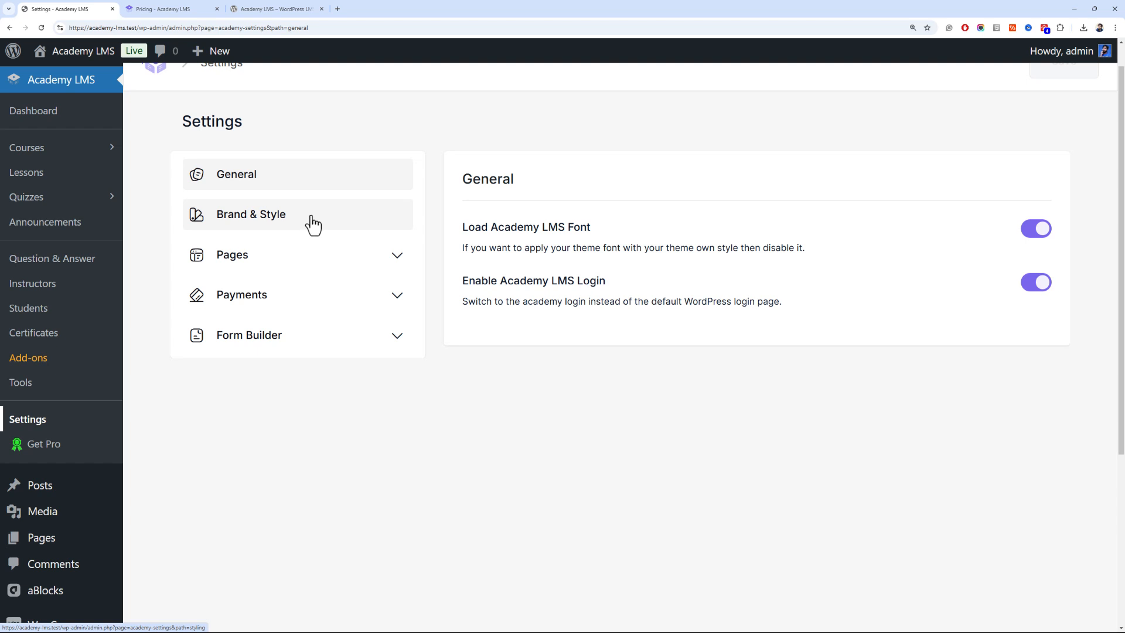
pyautogui.scroll(1, 283, 97)
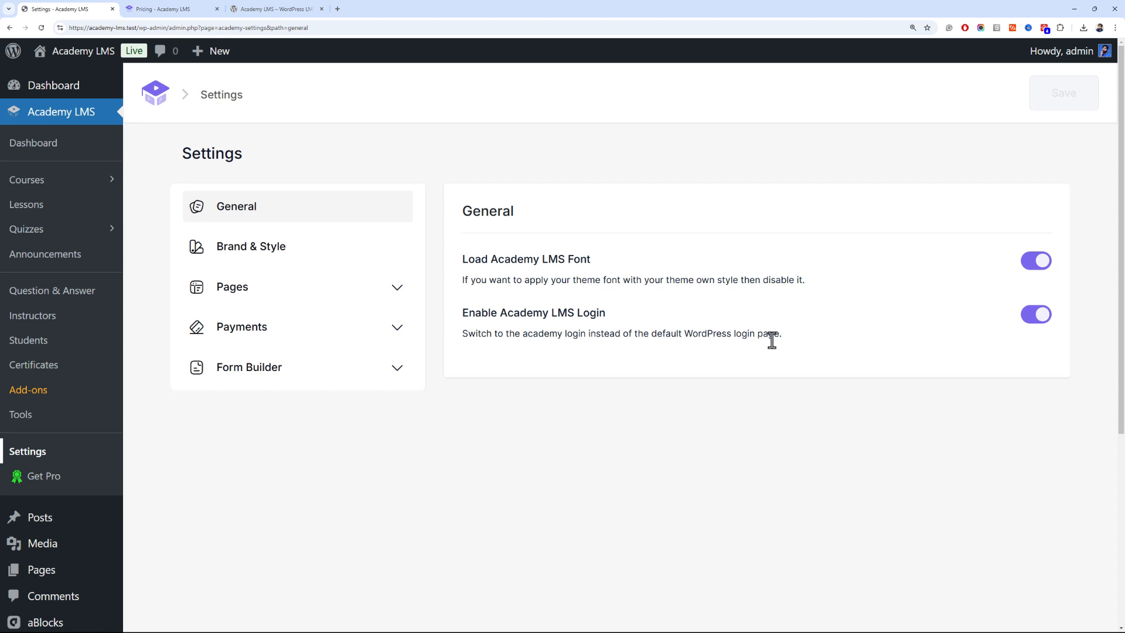
pyautogui.moveTo(614, 319); pyautogui.dragTo(483, 266)
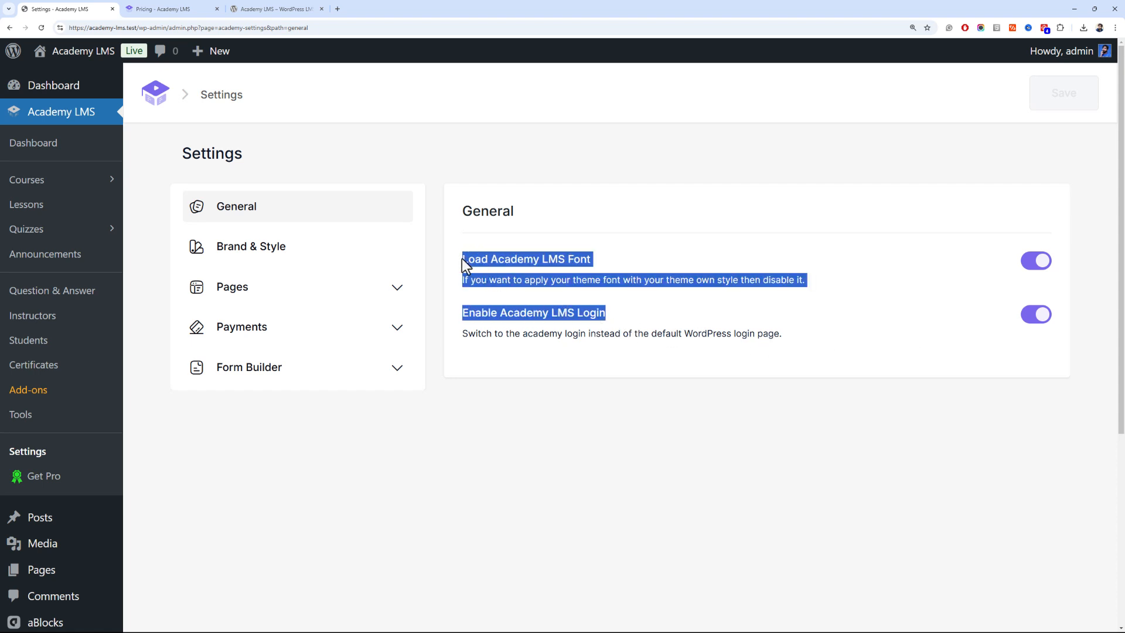
pyautogui.click(490, 261)
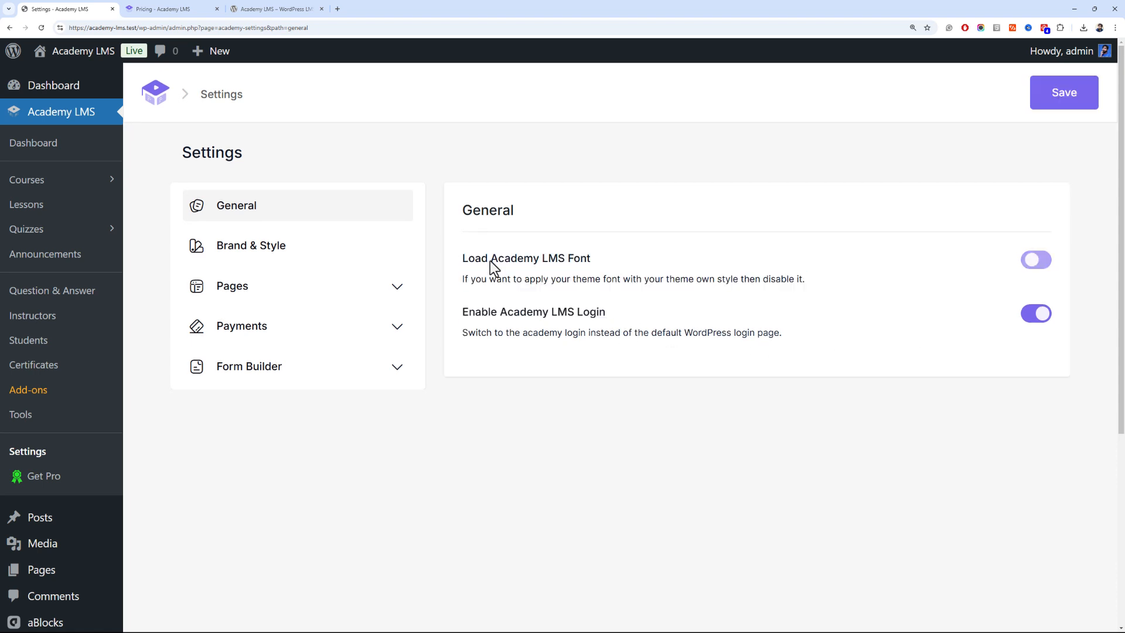
pyautogui.click(1047, 264)
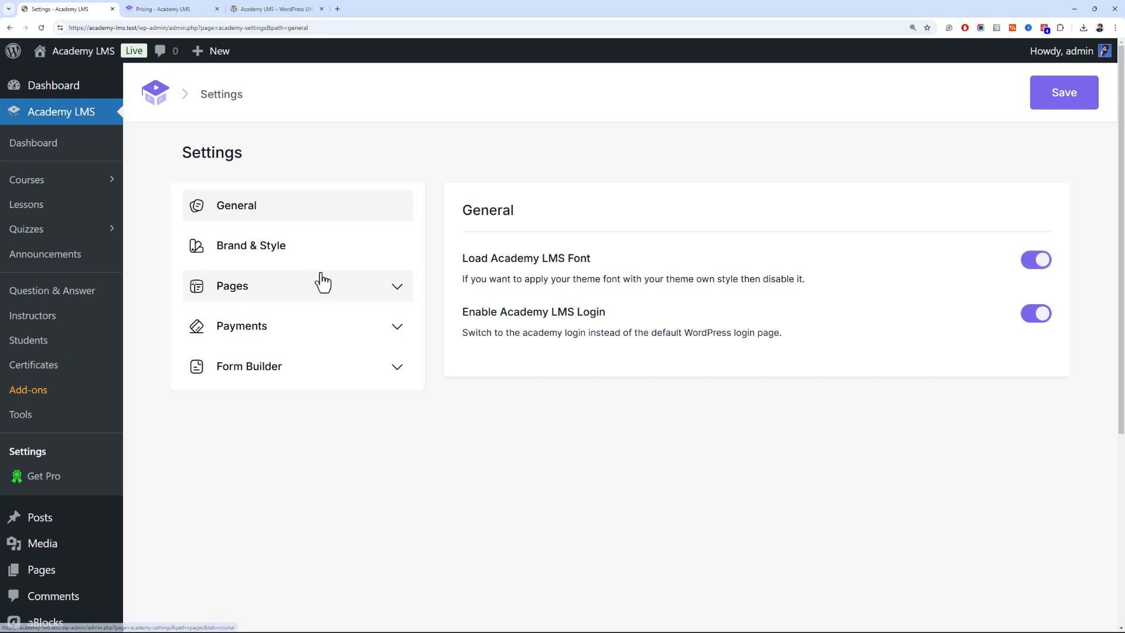
# Set the brand's primary color to blue #1a5df9 in the Brand & Style settings
pyautogui.click(315, 253)
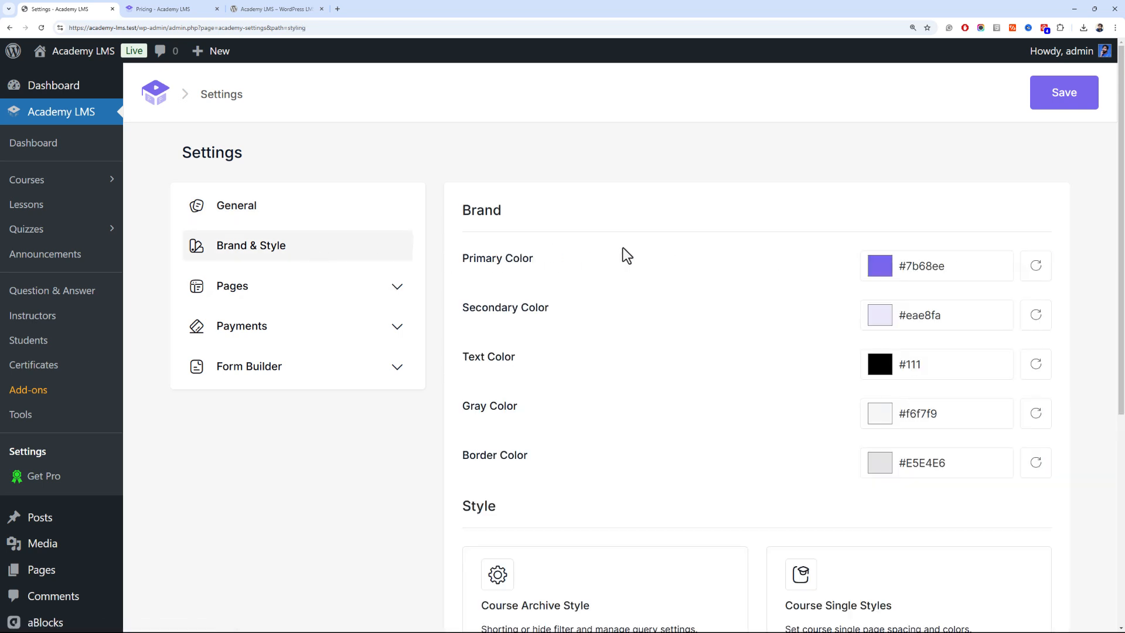
pyautogui.click(880, 266)
pyautogui.click(751, 291)
pyautogui.scroll(-2, 744, 291)
pyautogui.scroll(2, 740, 290)
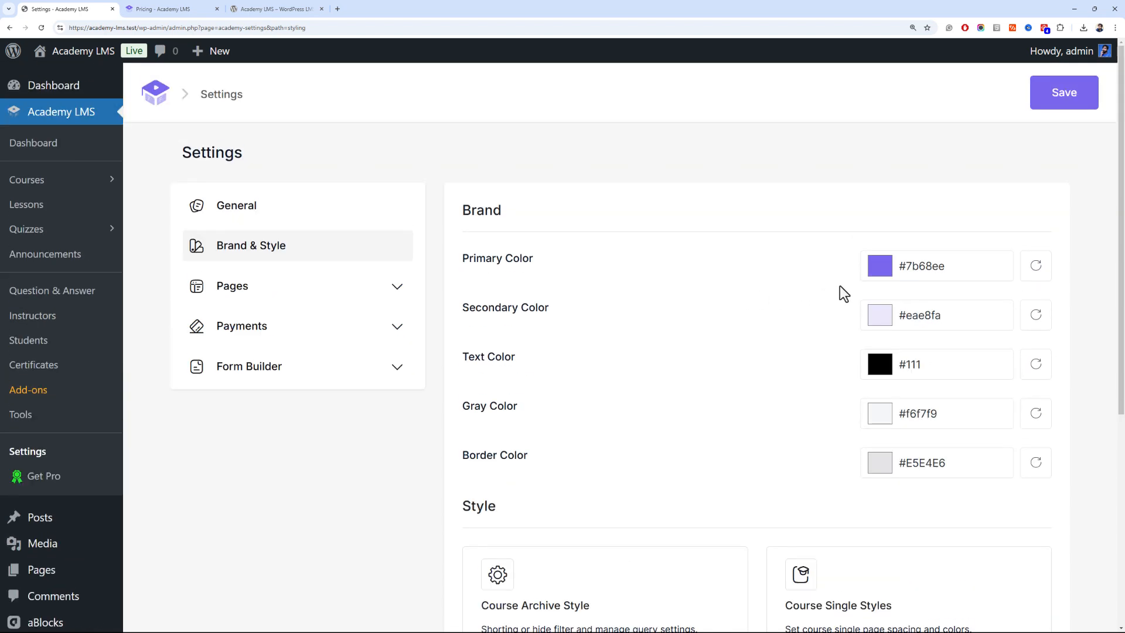
pyautogui.click(878, 270)
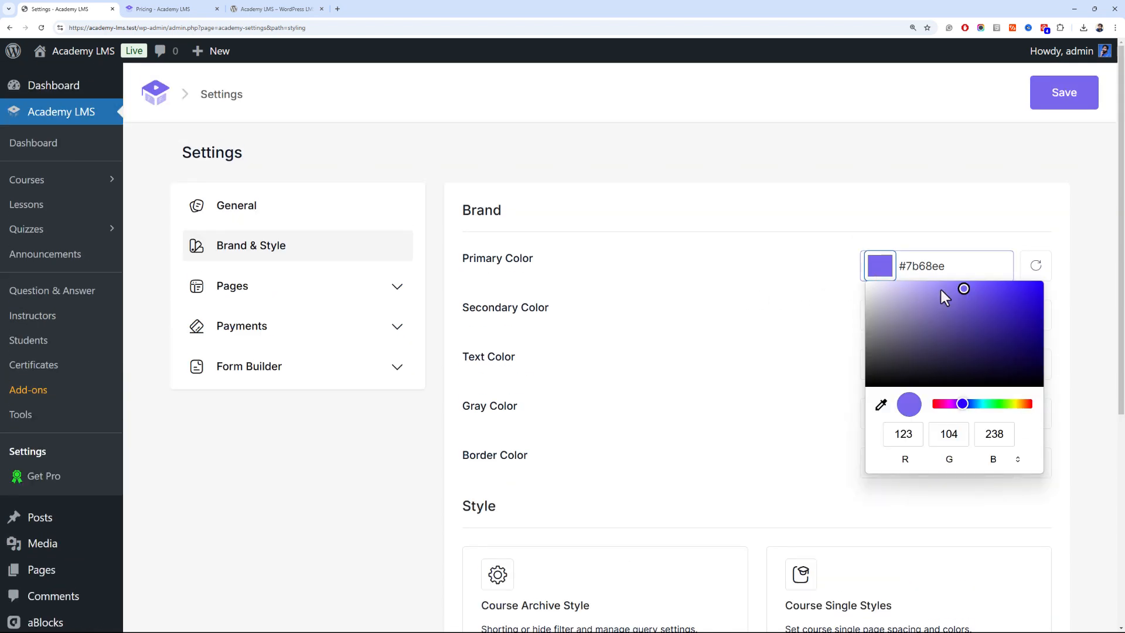
pyautogui.click(939, 406)
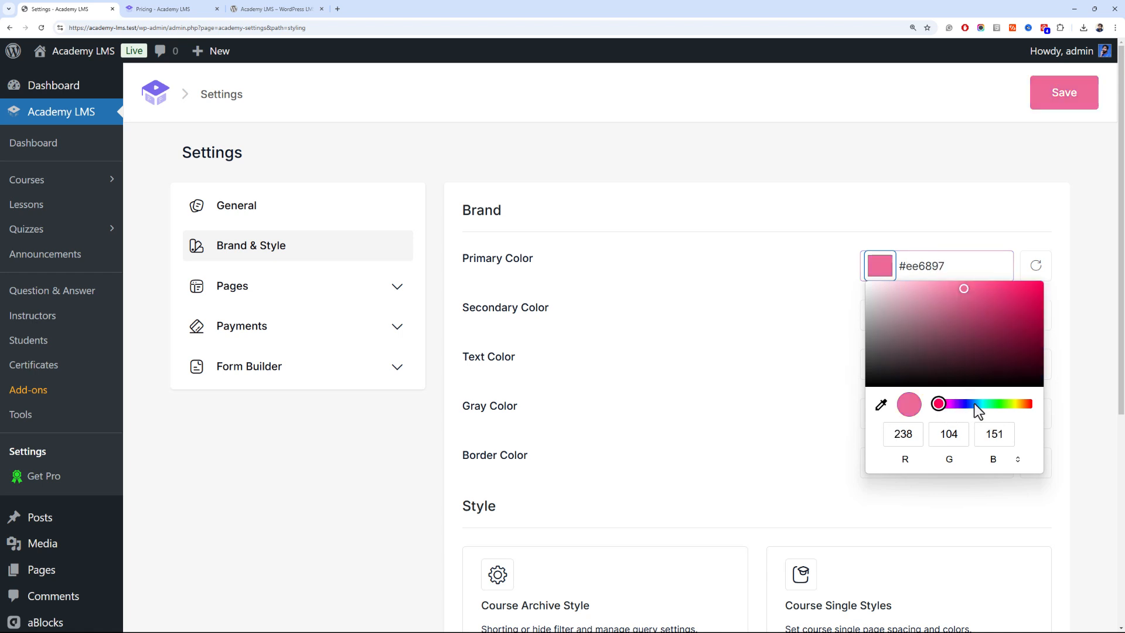
pyautogui.moveTo(975, 405); pyautogui.dragTo(970, 404)
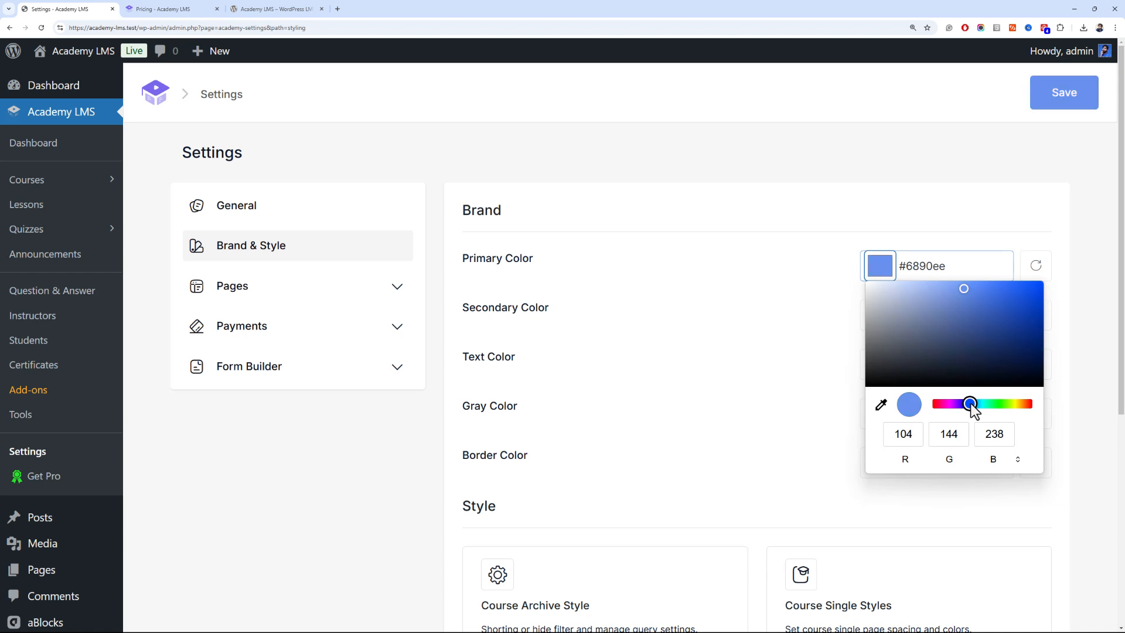
pyautogui.click(1039, 290)
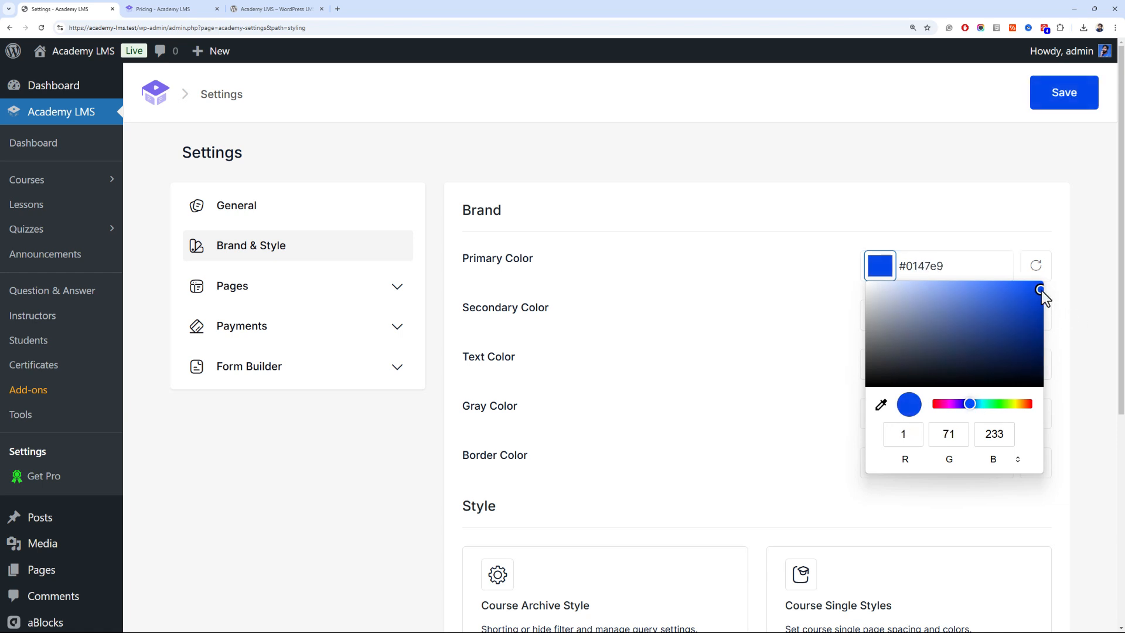
pyautogui.moveTo(1041, 290); pyautogui.dragTo(1022, 283)
pyautogui.click(788, 287)
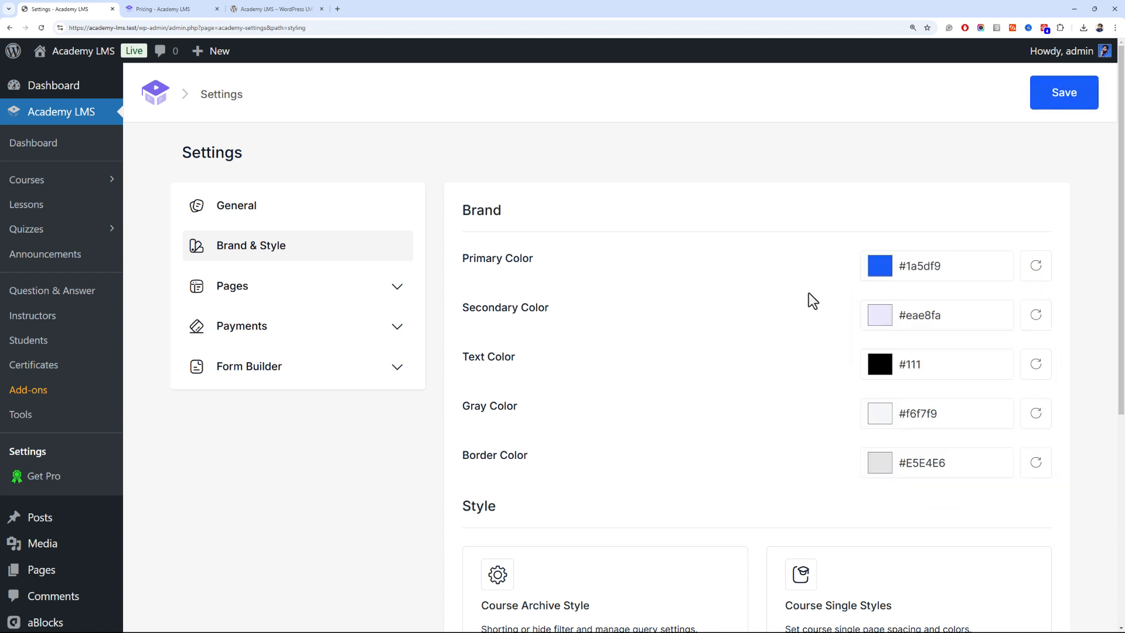
# Set the brand's secondary color to light blue #bed6fe and save the settings
pyautogui.scroll(-2, 808, 293)
pyautogui.click(879, 183)
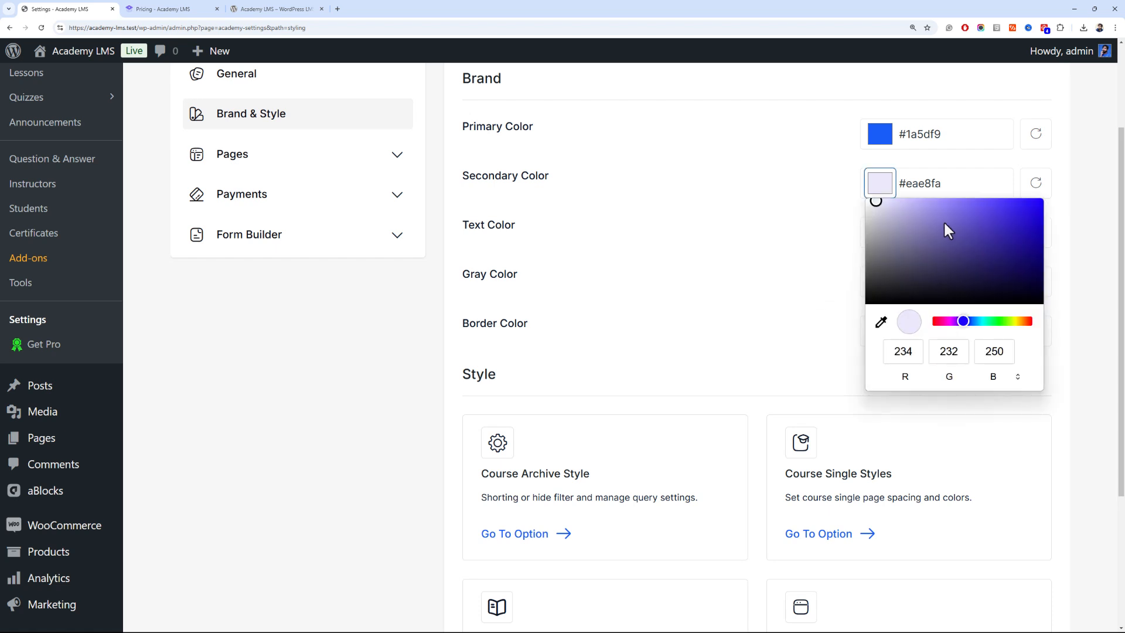
pyautogui.moveTo(967, 323); pyautogui.dragTo(977, 321)
pyautogui.moveTo(948, 207)
pyautogui.mouseDown()
pyautogui.moveTo(979, 200)
pyautogui.moveTo(912, 191)
pyautogui.mouseUp()
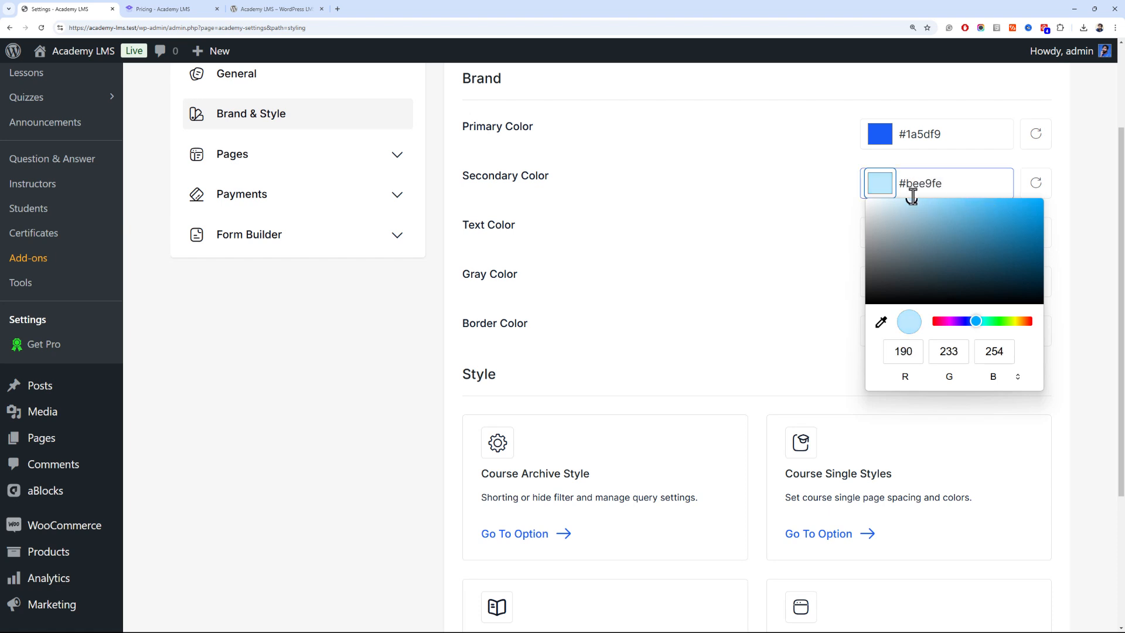
pyautogui.click(973, 323)
pyautogui.click(756, 222)
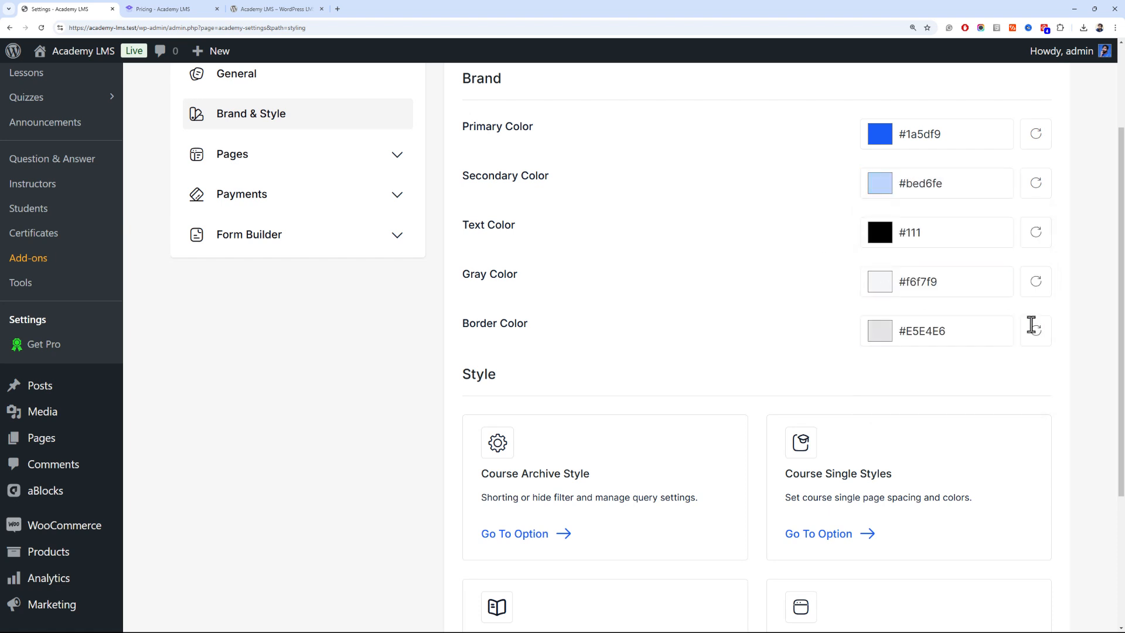
pyautogui.scroll(-3, 1110, 372)
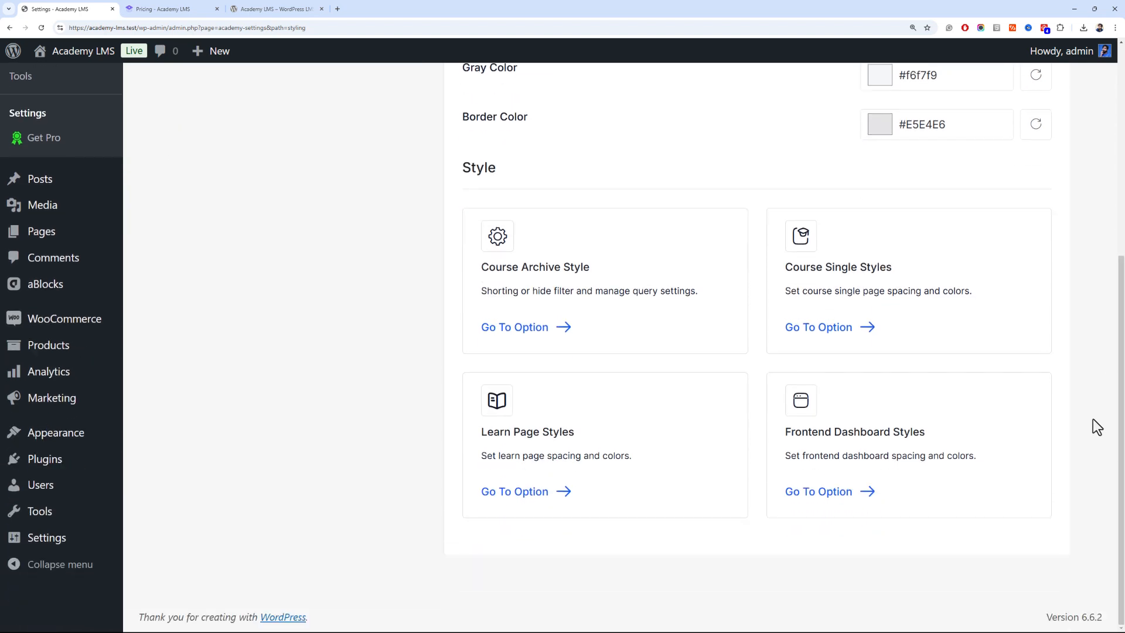
pyautogui.scroll(5, 1118, 430)
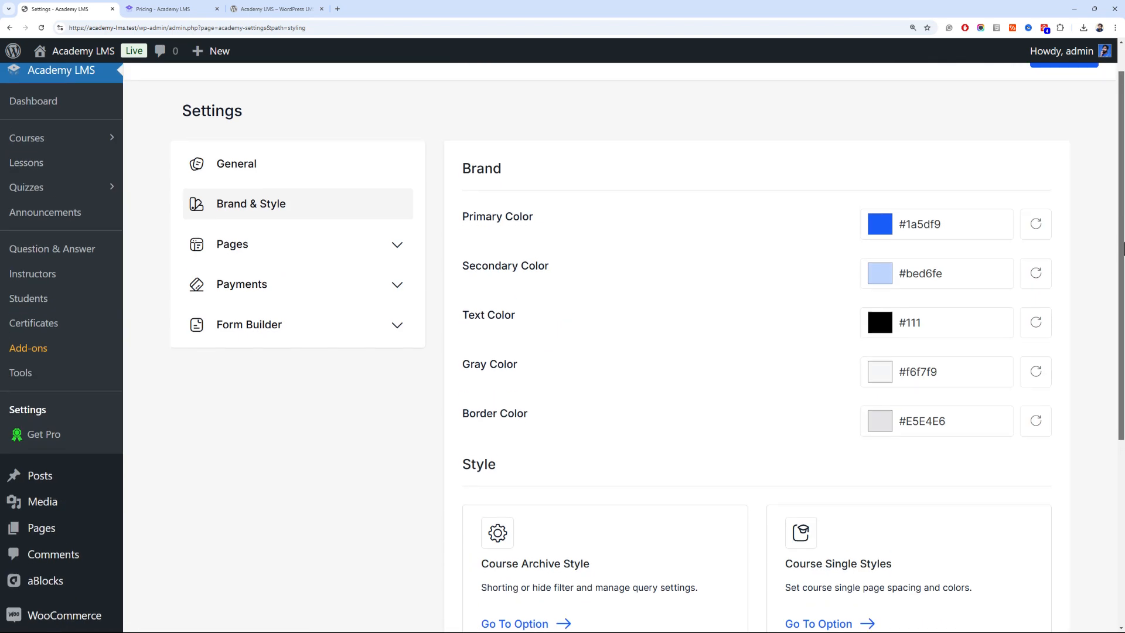
pyautogui.click(1071, 99)
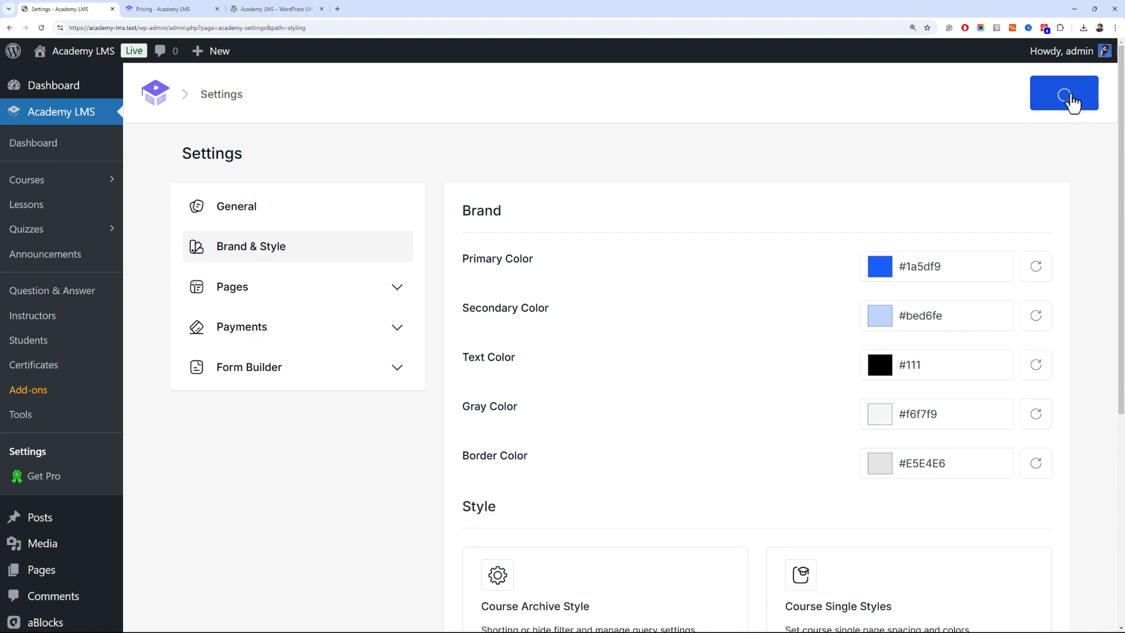
# View the Course Archive Style customizer, return to Brand & Style, and examine the archive, single, learn page and frontend dashboard style options
pyautogui.scroll(-5, 511, 403)
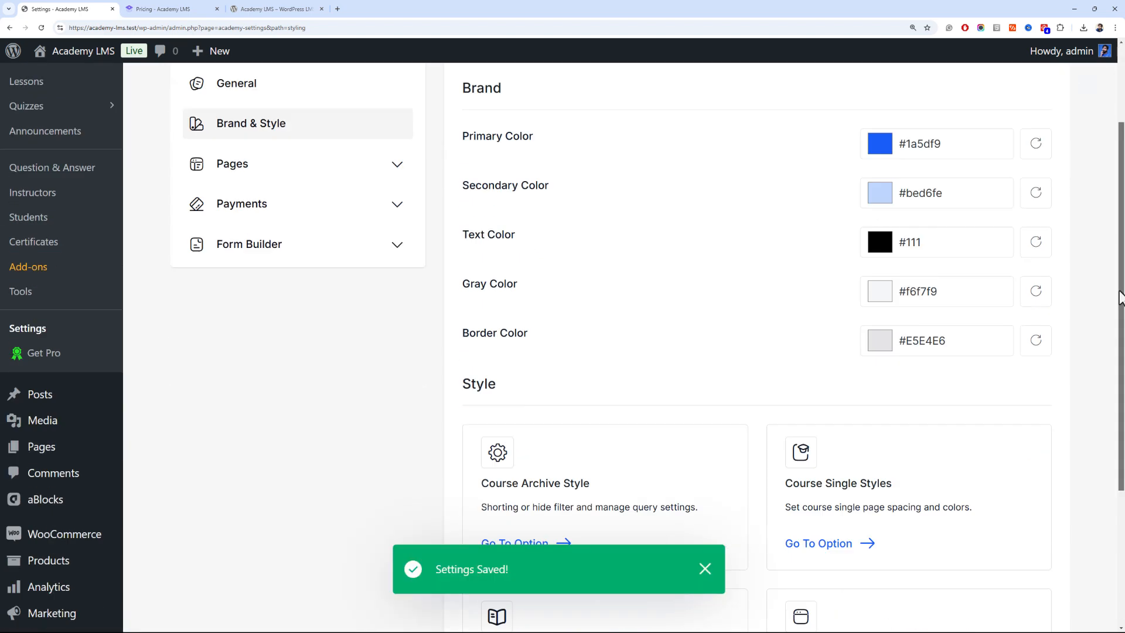
pyautogui.click(514, 333)
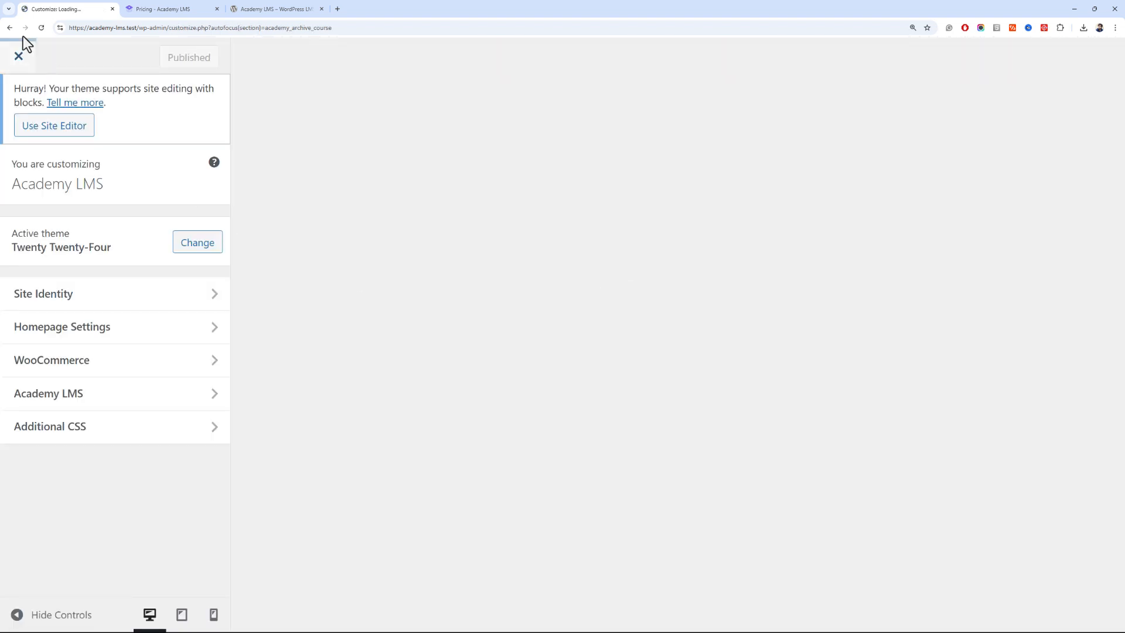
pyautogui.click(10, 28)
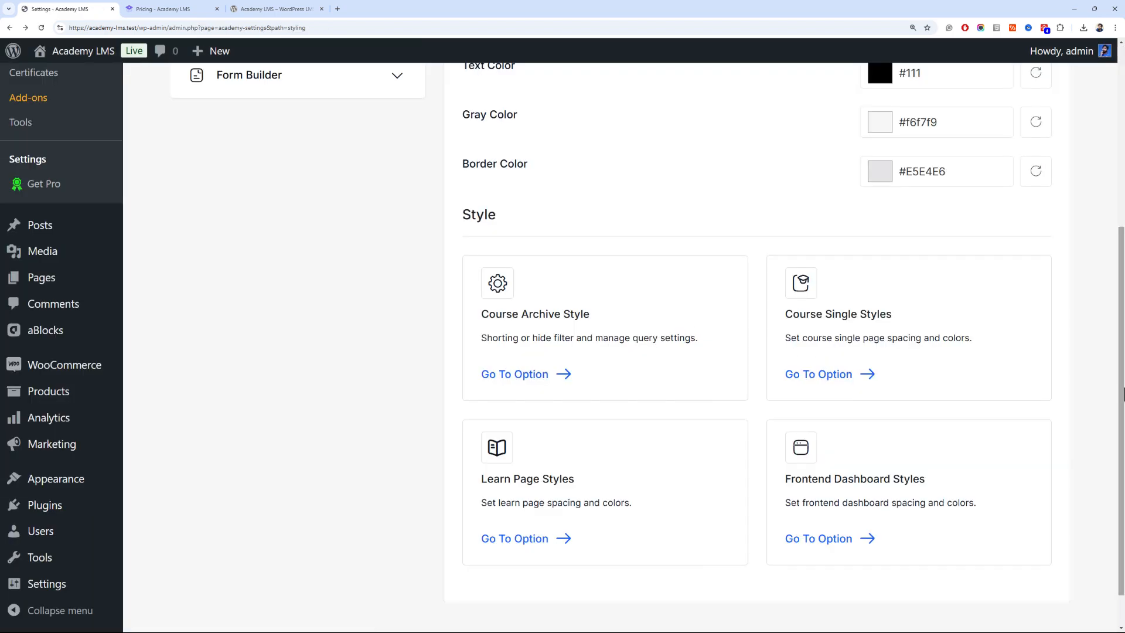
pyautogui.scroll(2, 100, 390)
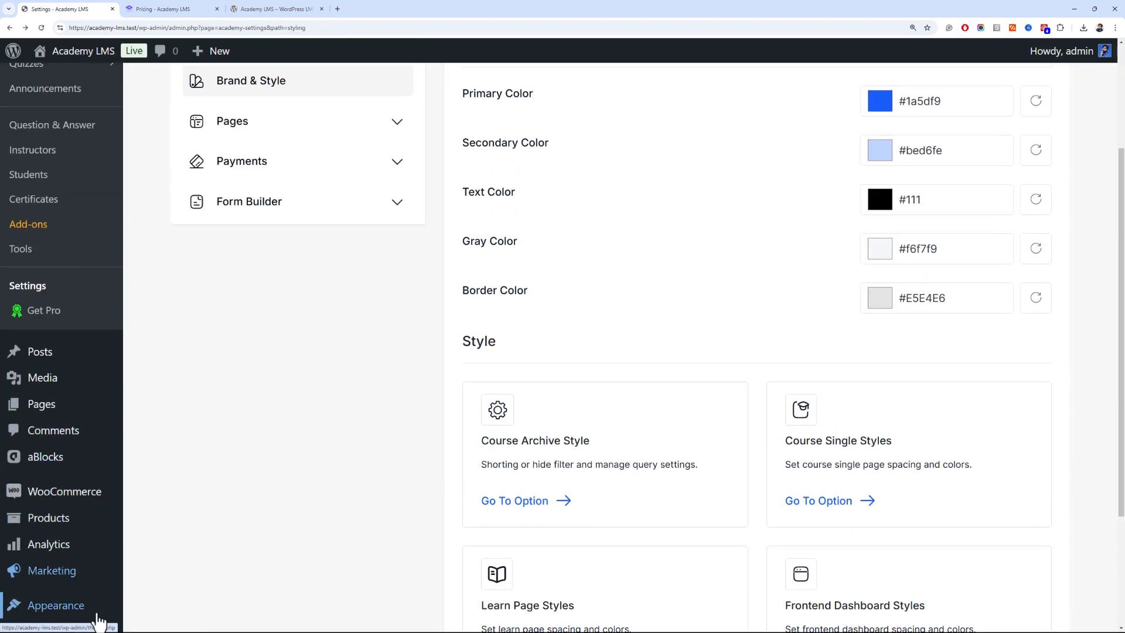
pyautogui.moveTo(88, 605)
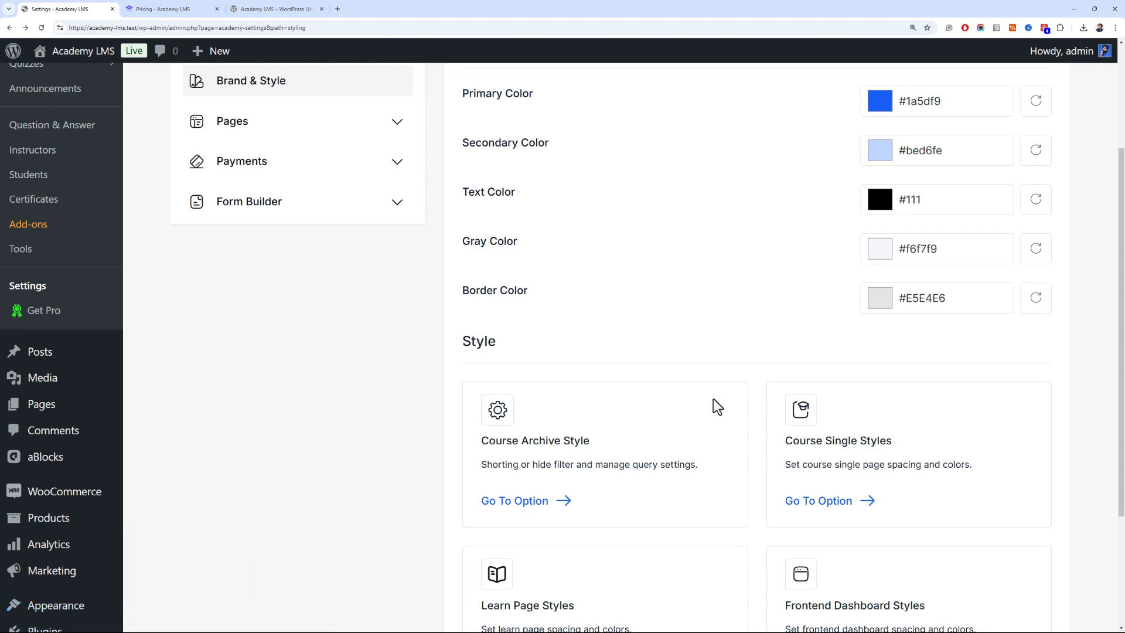
pyautogui.scroll(-2, 713, 398)
pyautogui.moveTo(590, 308); pyautogui.dragTo(481, 309)
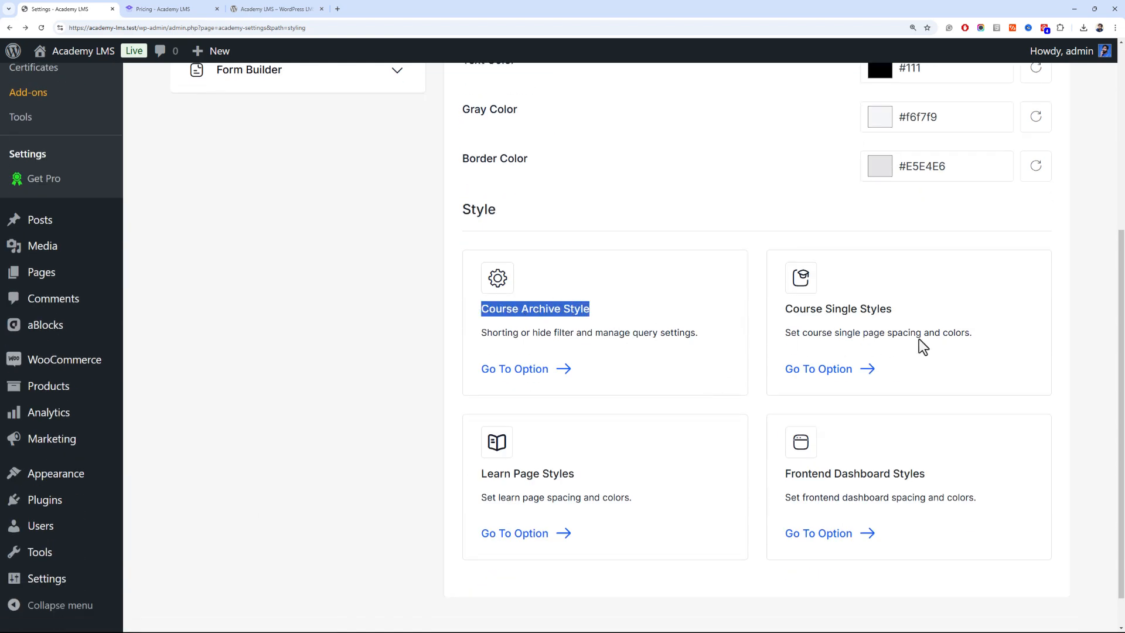
pyautogui.moveTo(892, 309); pyautogui.dragTo(785, 309)
pyautogui.moveTo(614, 497); pyautogui.dragTo(483, 473)
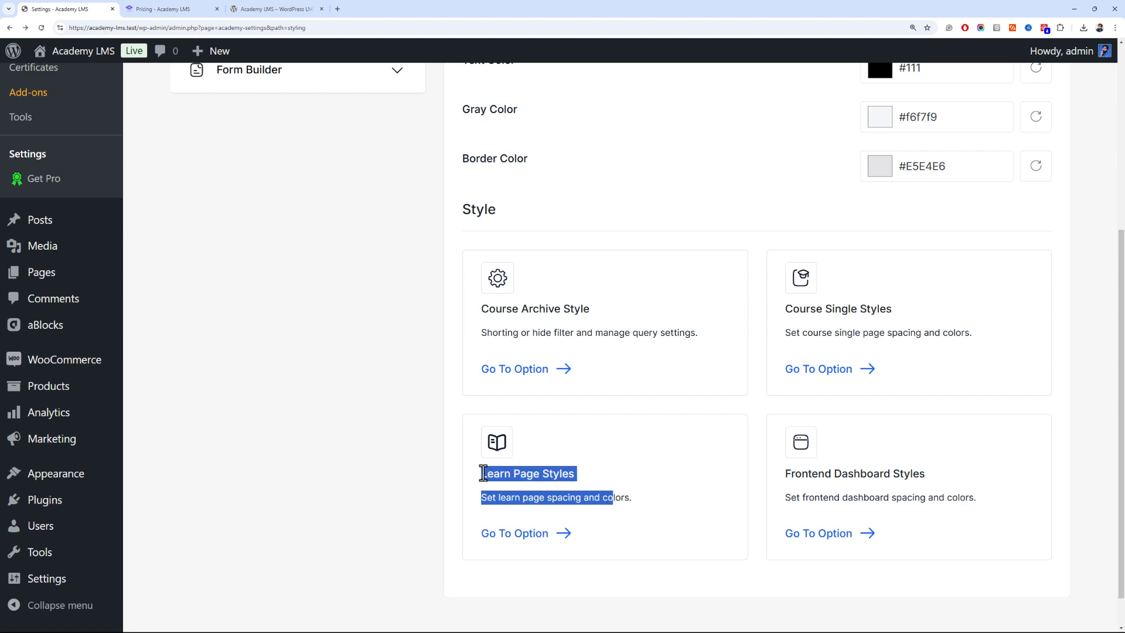
pyautogui.click(1005, 498)
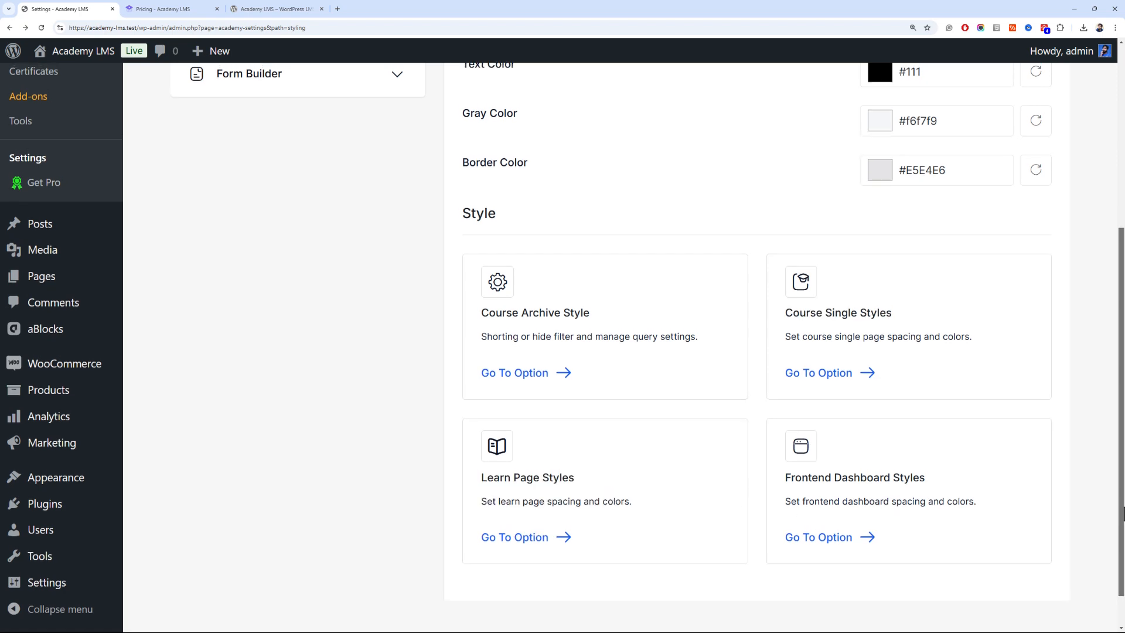
# Open the Course Page settings and check which pages can be assigned as the course page
pyautogui.scroll(5, 437, 293)
pyautogui.click(354, 291)
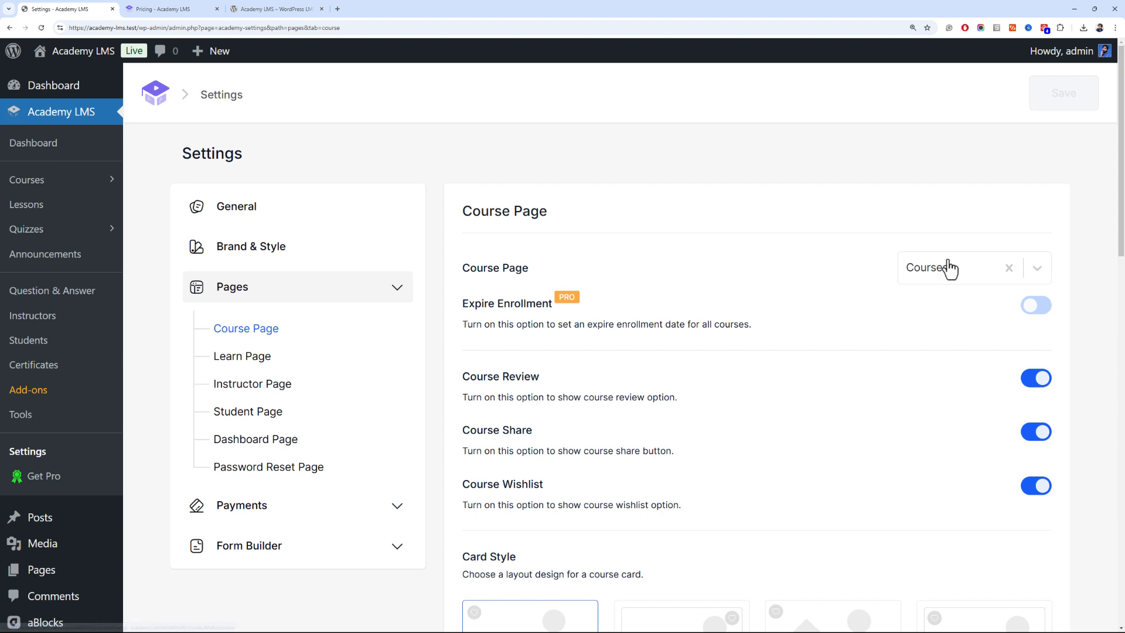
pyautogui.moveTo(1123, 206); pyautogui.dragTo(1122, 238)
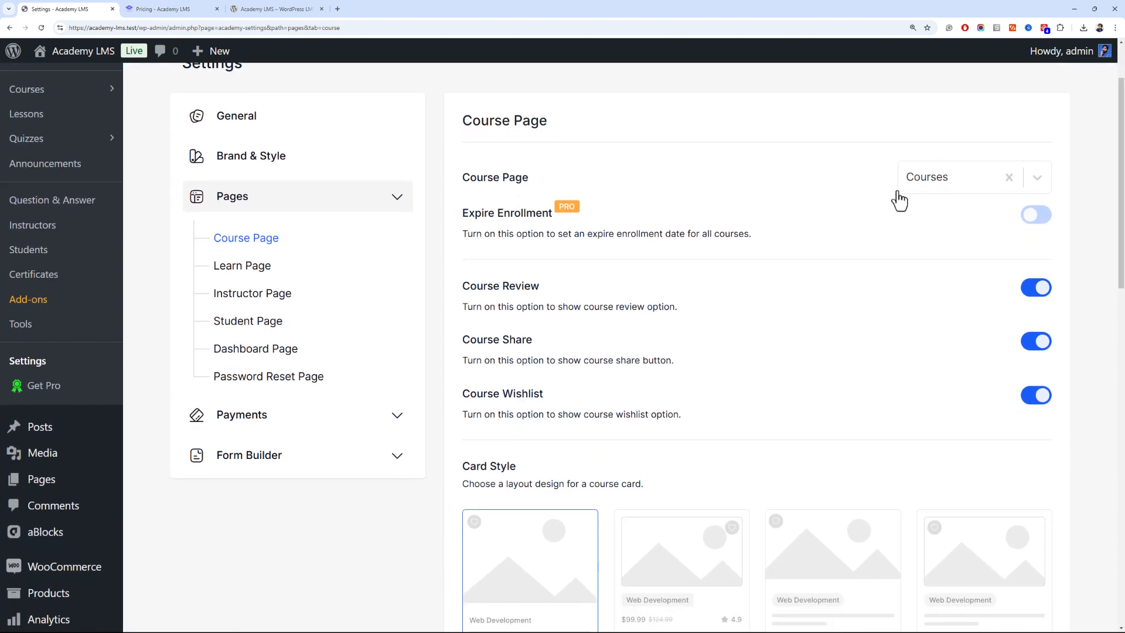
pyautogui.click(1037, 178)
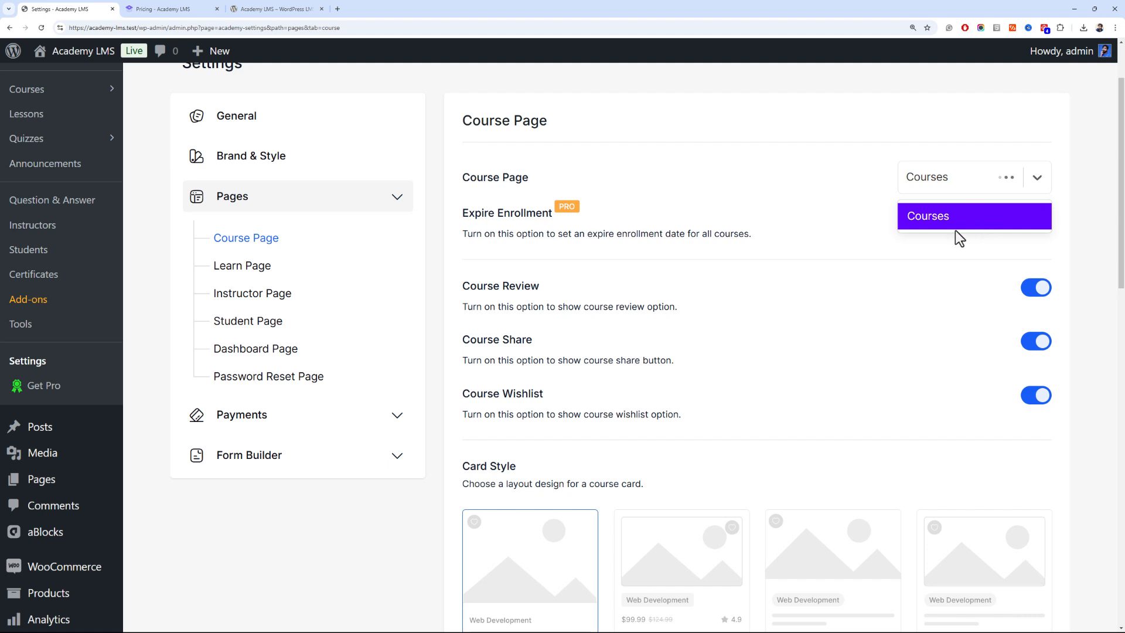
pyautogui.click(831, 197)
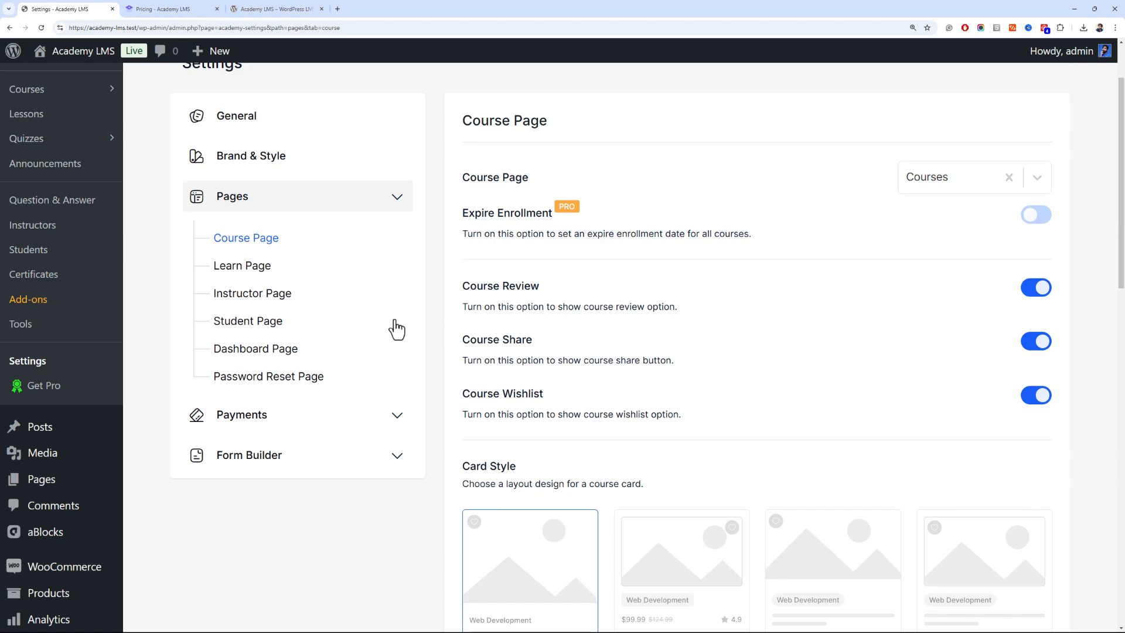
# Choose the third card layout as the Card Style for courses in the Course Page settings
pyautogui.scroll(-4, 289, 322)
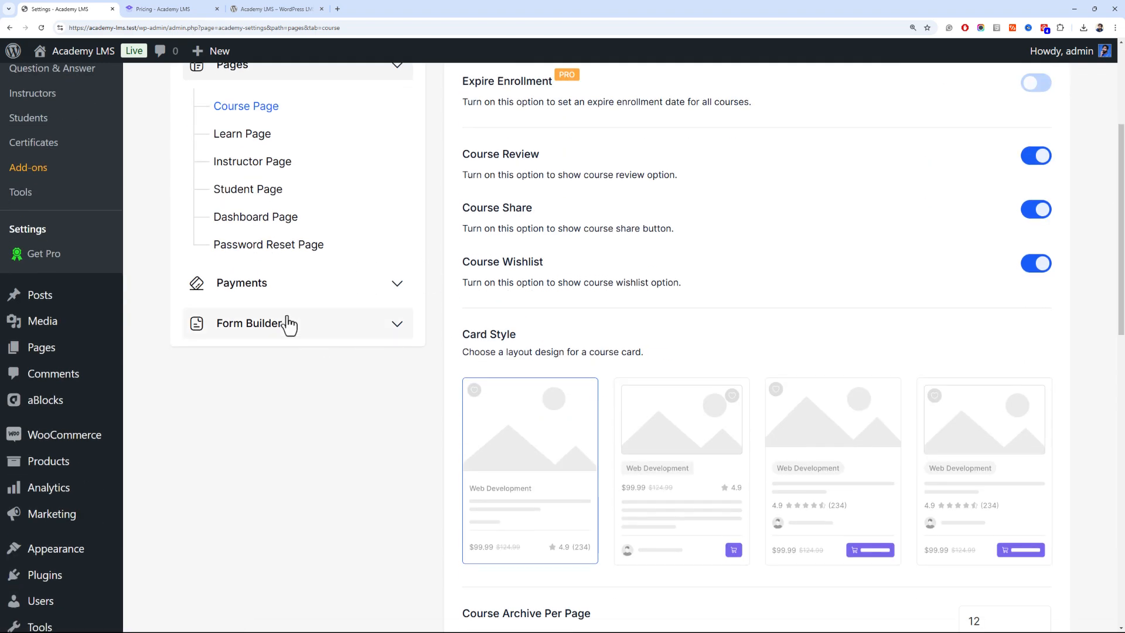
pyautogui.scroll(2, 695, 282)
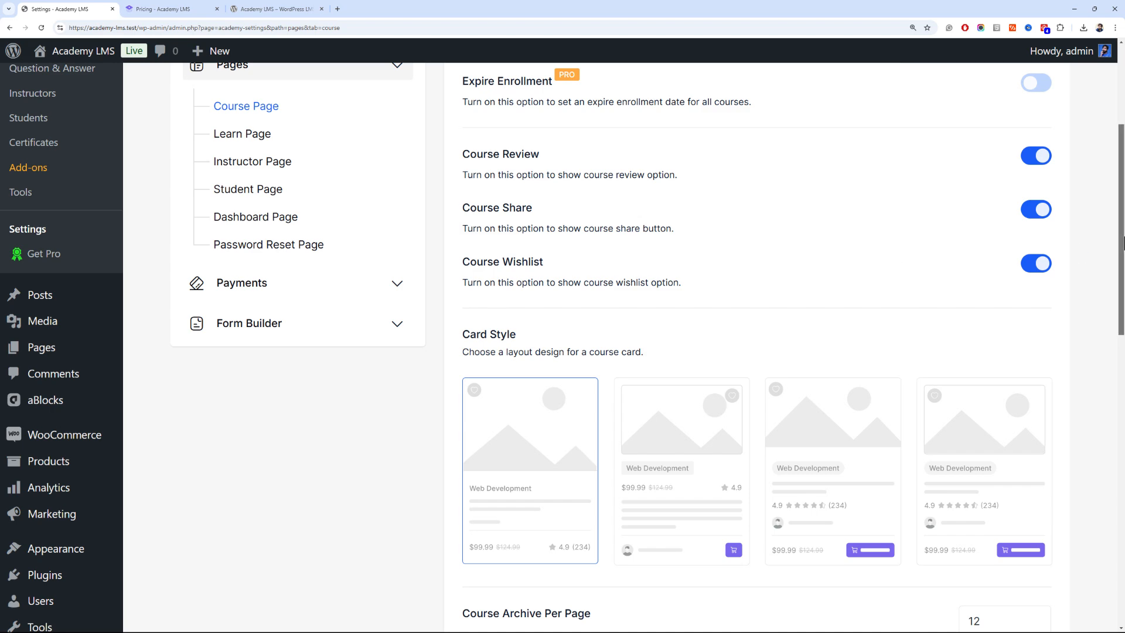
pyautogui.scroll(2, 1121, 199)
pyautogui.scroll(-1, 1043, 149)
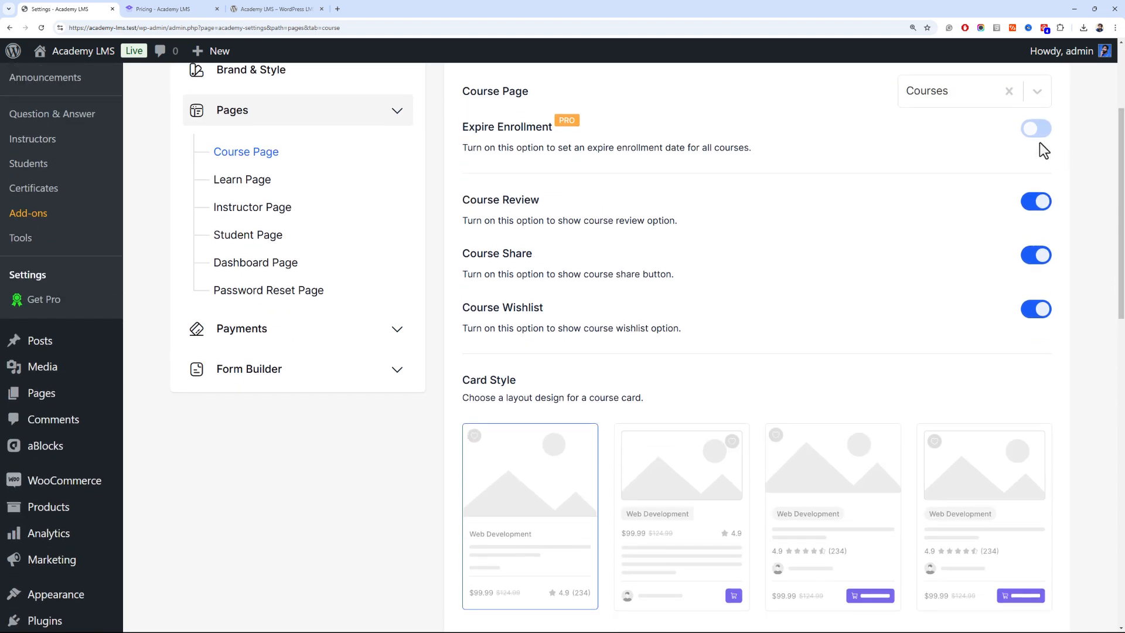
pyautogui.scroll(-2, 1102, 317)
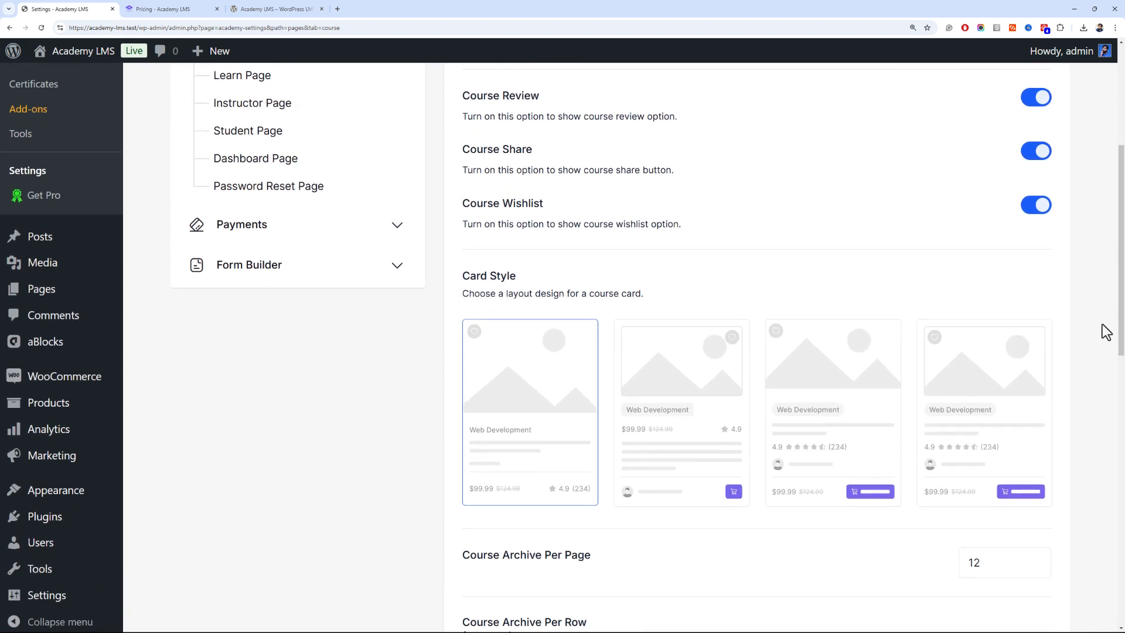
pyautogui.scroll(1, 946, 281)
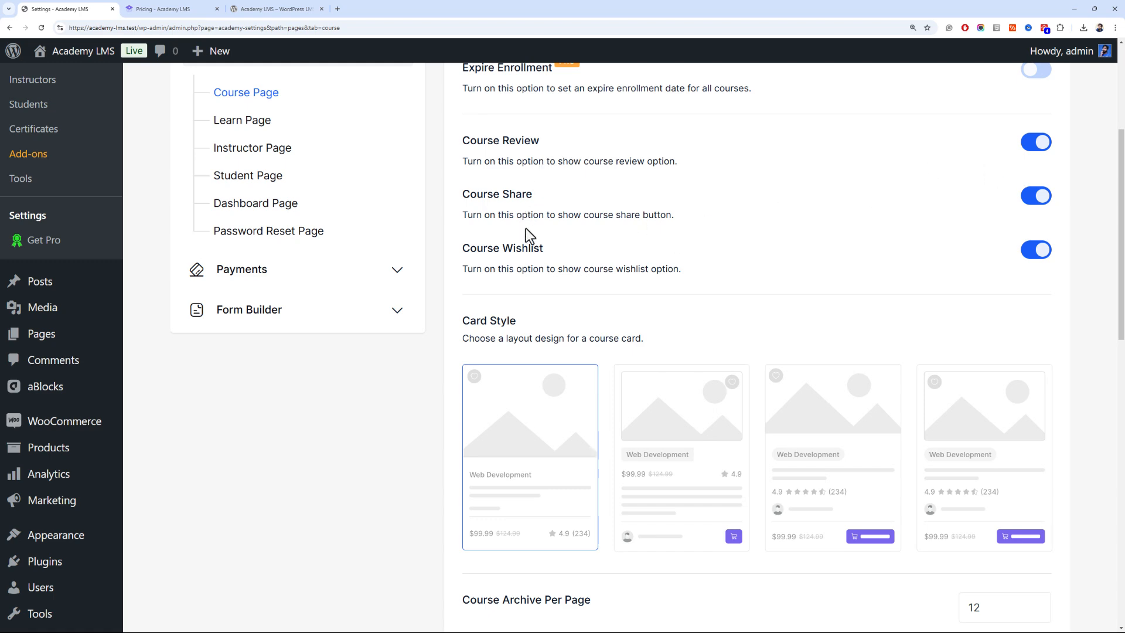
pyautogui.scroll(3, 946, 306)
pyautogui.scroll(-6, 850, 352)
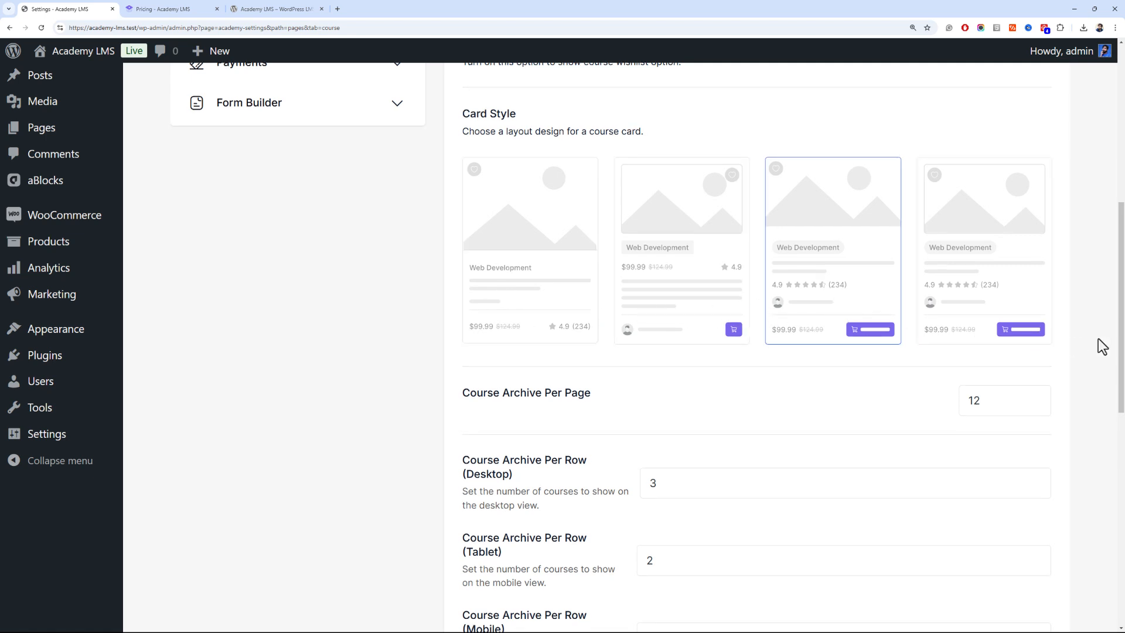
# Examine the Course Archive Per Page setting and the per-row settings for desktop, tablet and mobile
pyautogui.moveTo(1120, 323); pyautogui.dragTo(1119, 380)
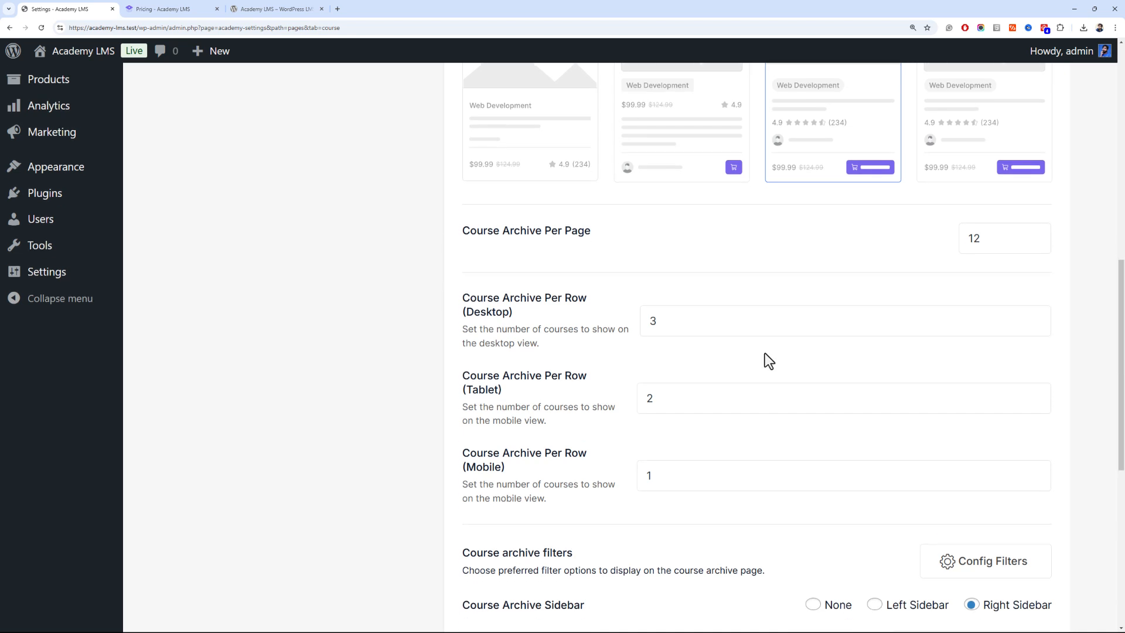
pyautogui.moveTo(974, 239); pyautogui.dragTo(963, 238)
pyautogui.moveTo(1119, 423); pyautogui.dragTo(1119, 467)
pyautogui.click(787, 349)
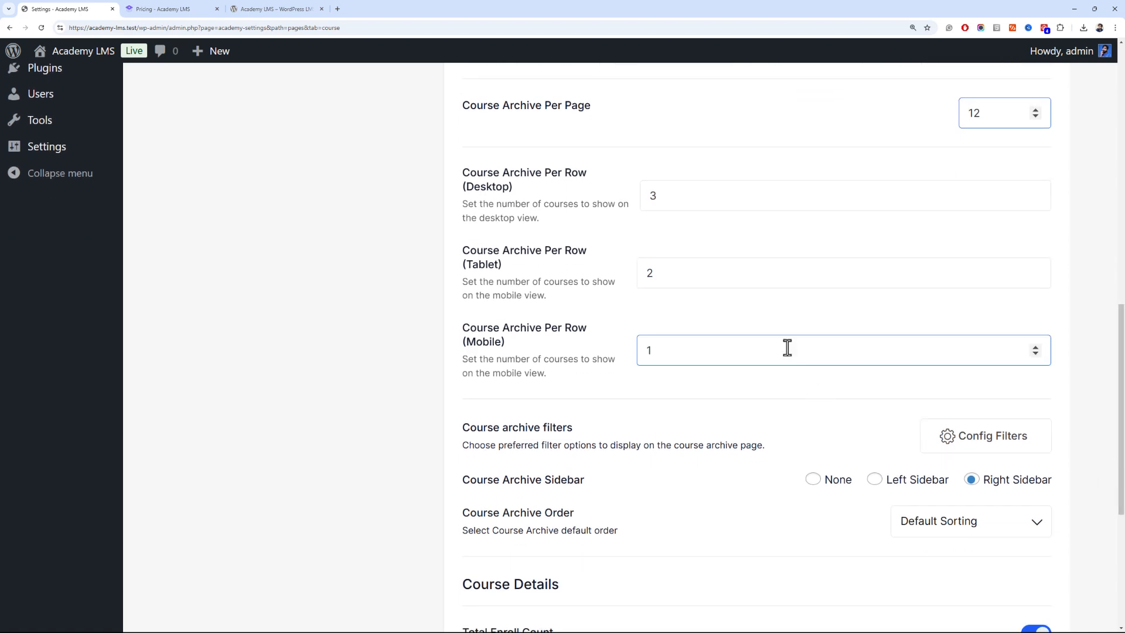
pyautogui.moveTo(716, 205); pyautogui.dragTo(625, 177)
pyautogui.click(681, 270)
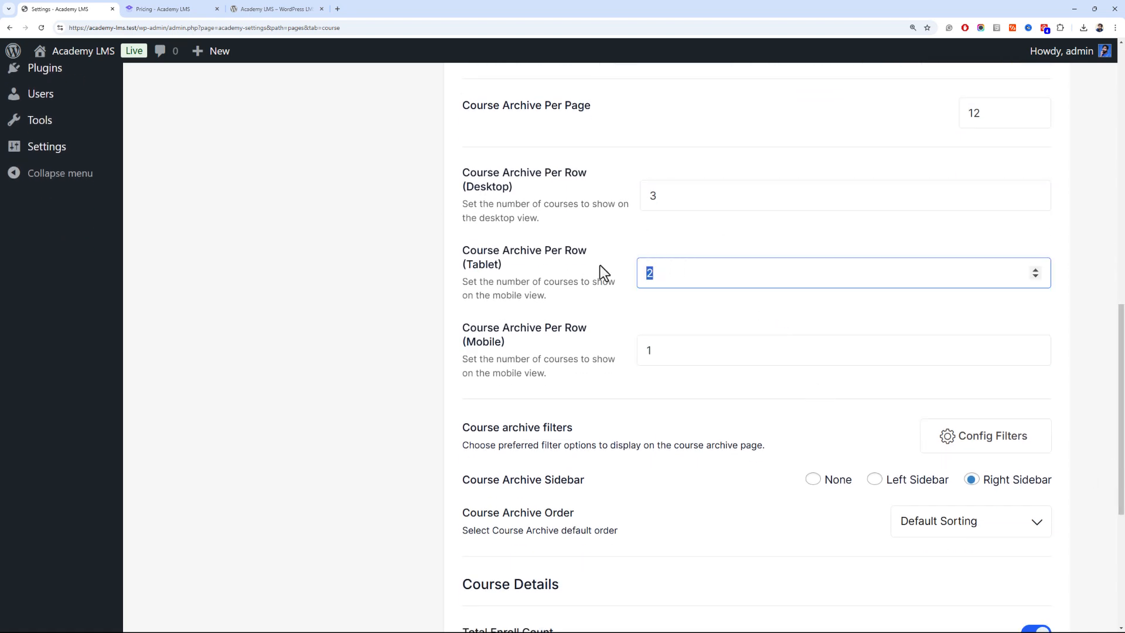
# View the course archive filter configuration with its search, category, tags, levels and type filters, and close it
pyautogui.moveTo(1120, 473); pyautogui.dragTo(1112, 540)
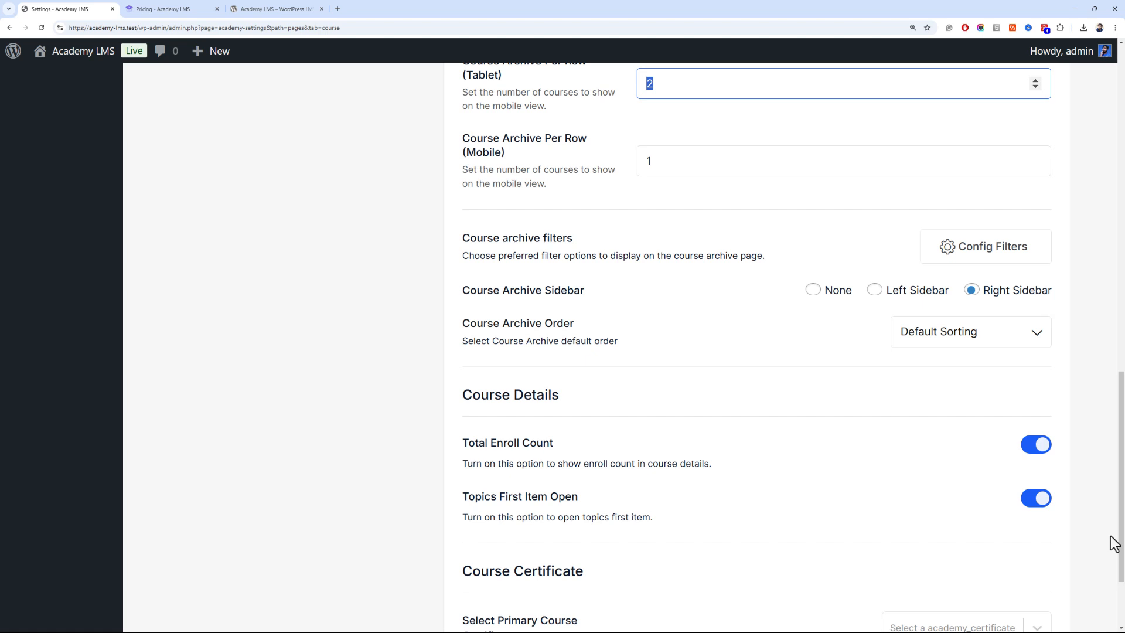
pyautogui.click(953, 263)
pyautogui.click(953, 263)
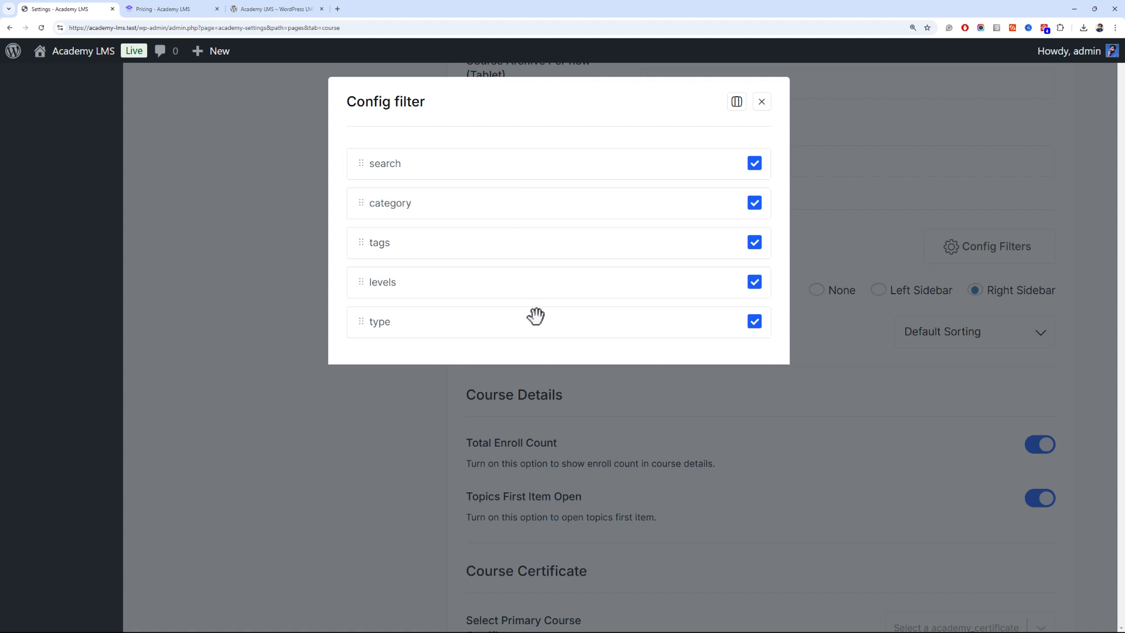
pyautogui.click(761, 106)
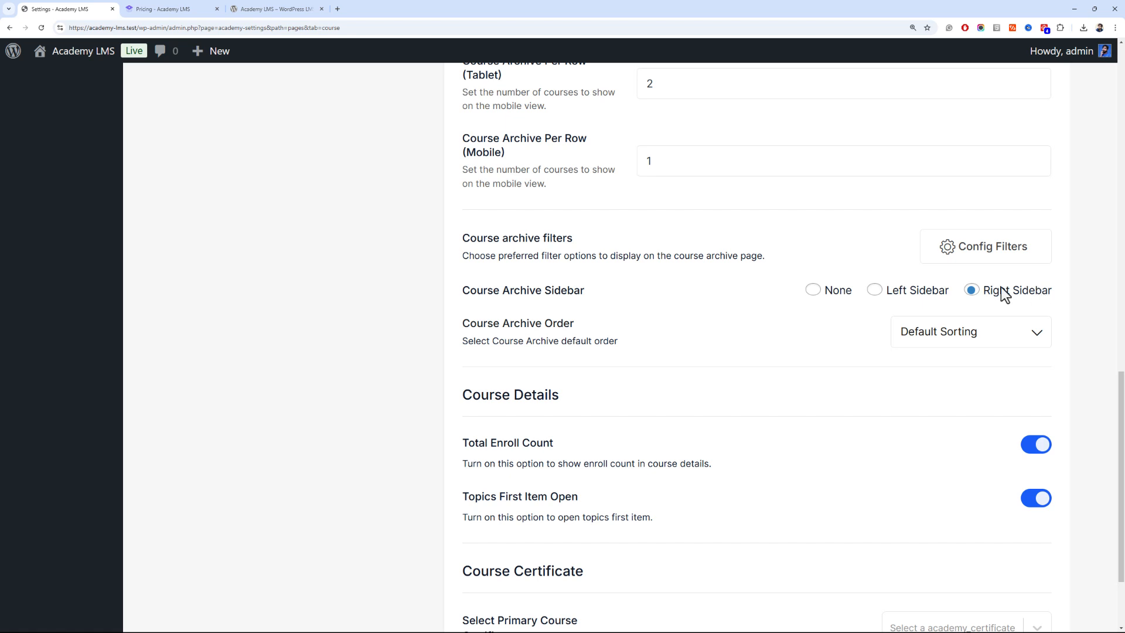
# Set the Course Archive Sidebar to Left Sidebar and the Course Archive Order to Order by Publish Date
pyautogui.click(876, 293)
pyautogui.scroll(-2, 683, 306)
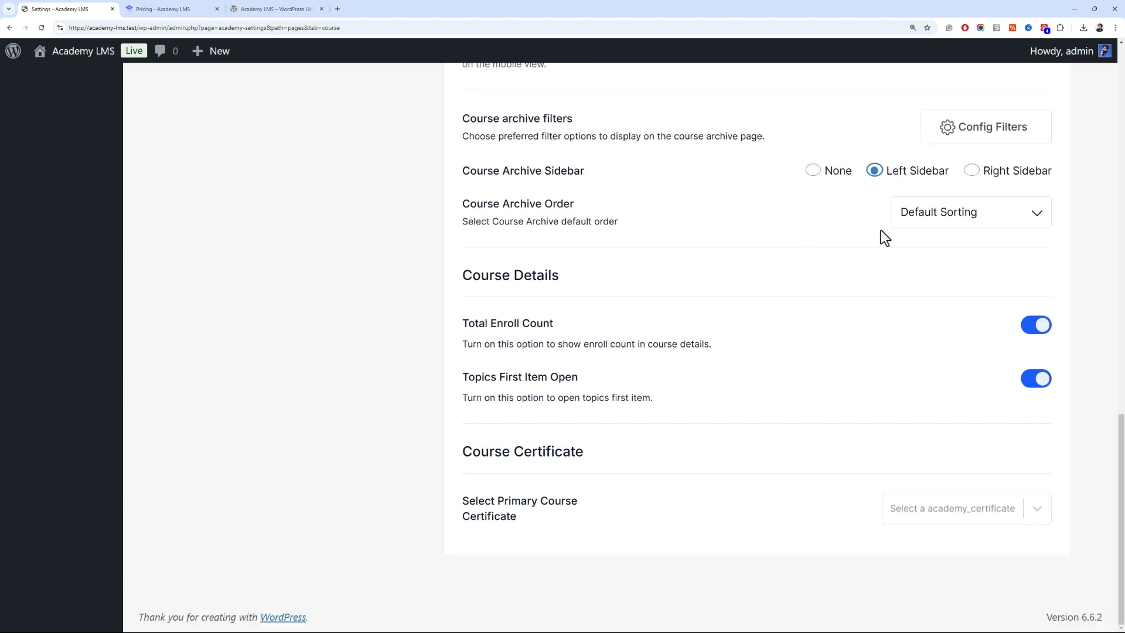
pyautogui.click(918, 223)
pyautogui.click(846, 221)
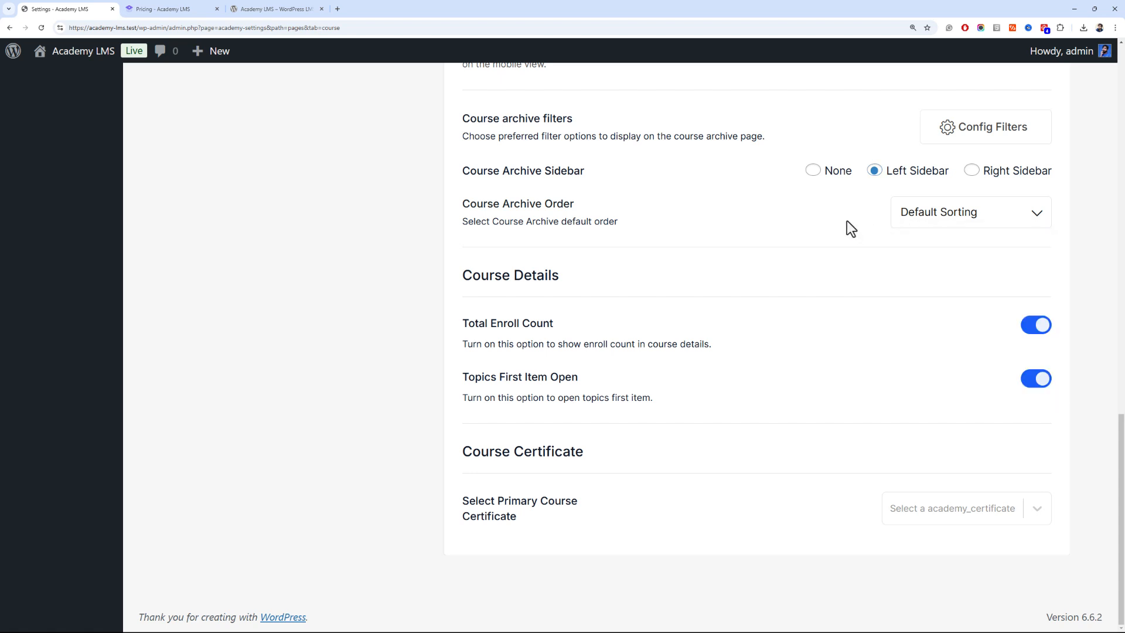
pyautogui.click(913, 225)
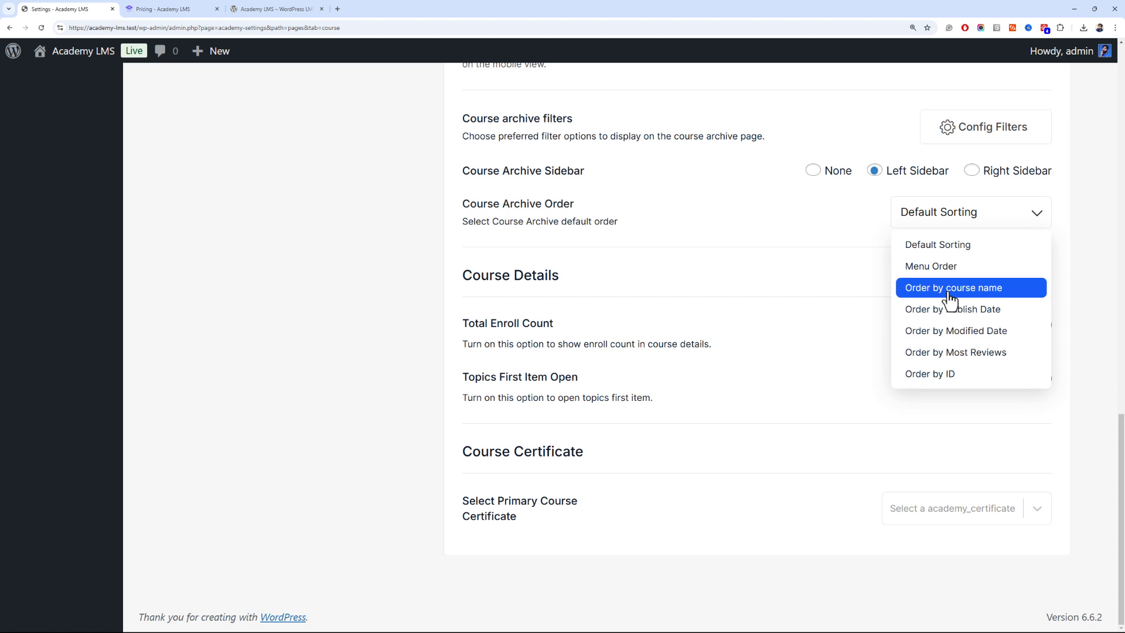
pyautogui.moveTo(946, 354); pyautogui.dragTo(958, 311)
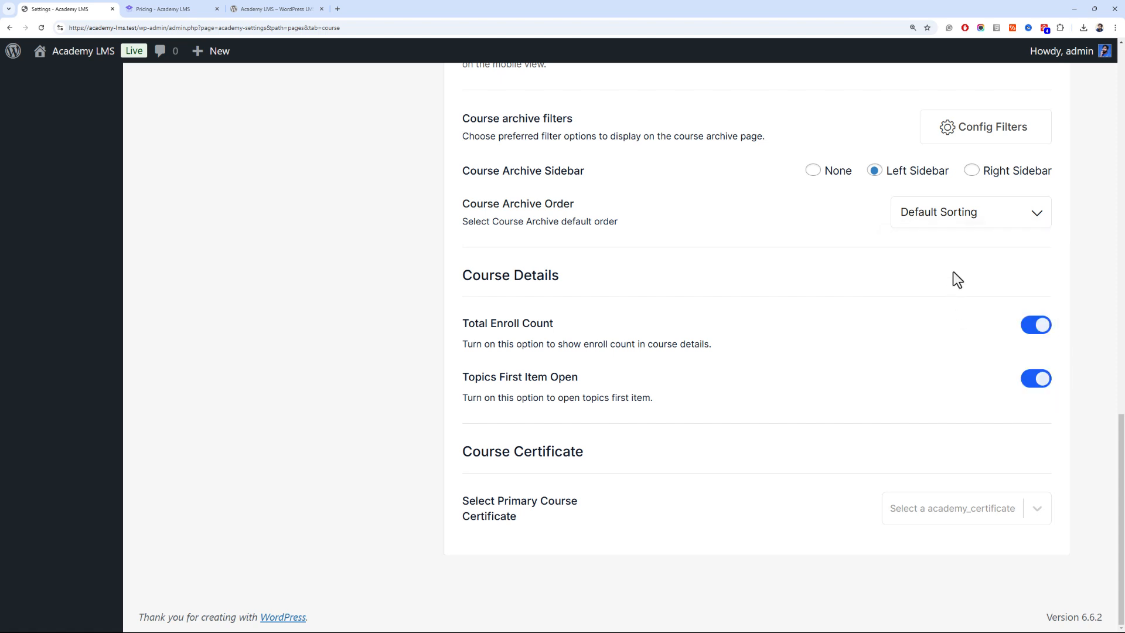
pyautogui.click(946, 226)
pyautogui.click(973, 286)
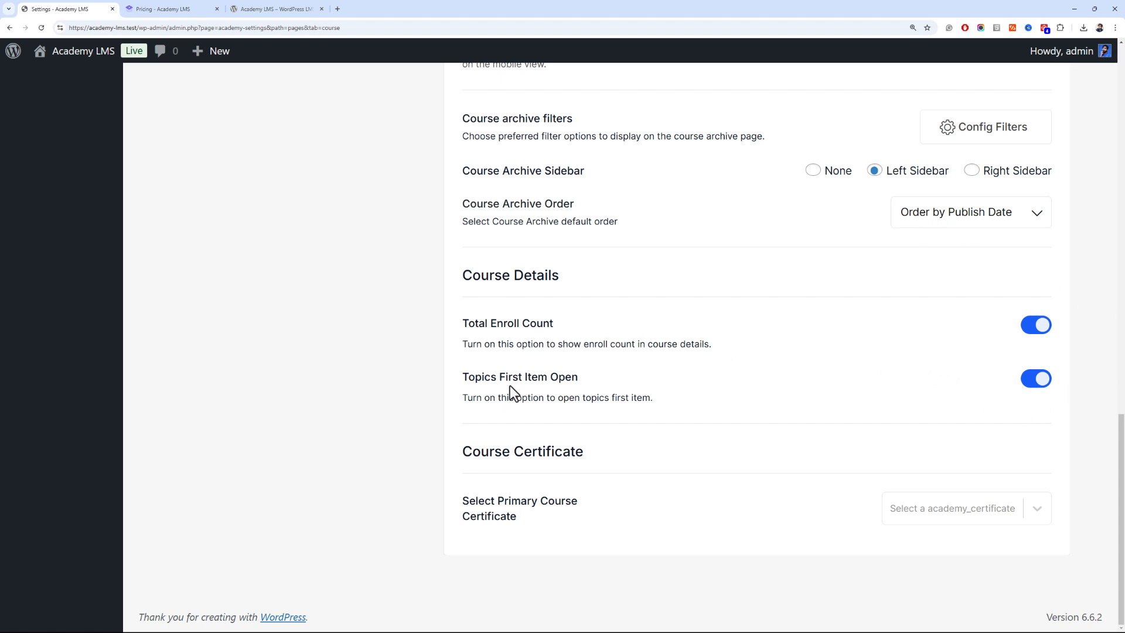
# Check the choices for the primary course certificate without selecting one, and save the Course Page settings
pyautogui.moveTo(1122, 534); pyautogui.dragTo(1113, 552)
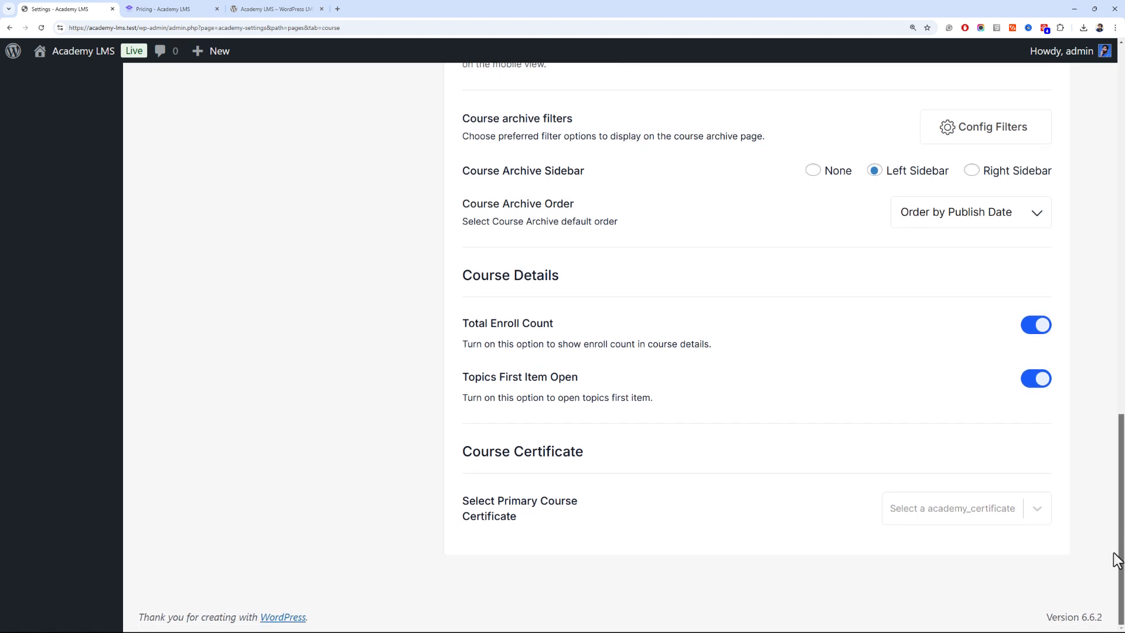
pyautogui.click(1035, 515)
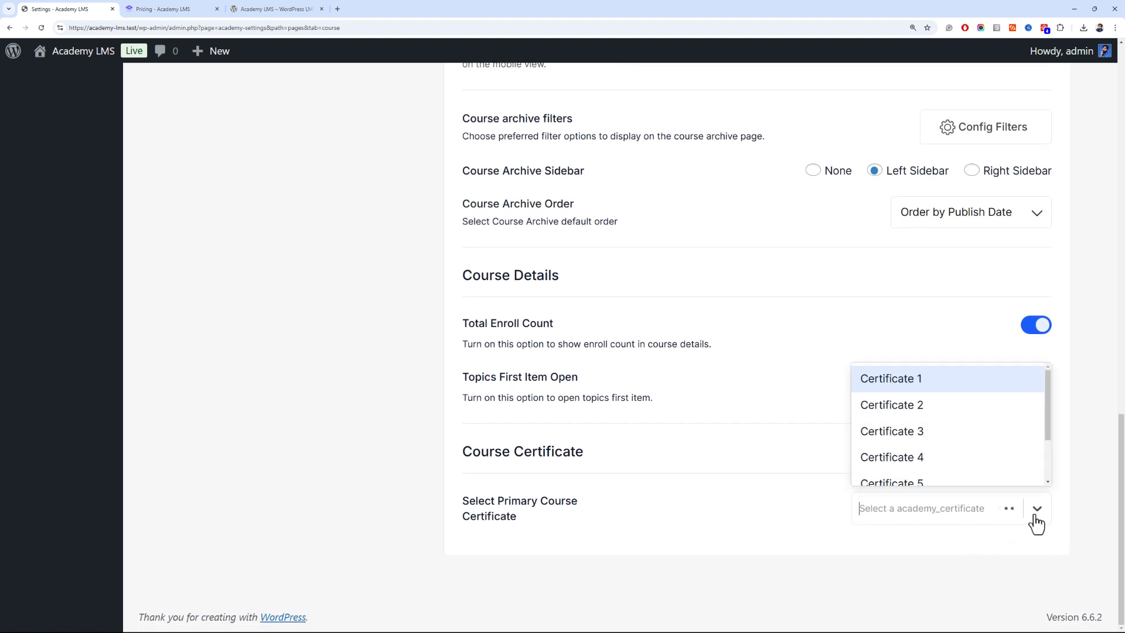
pyautogui.click(827, 497)
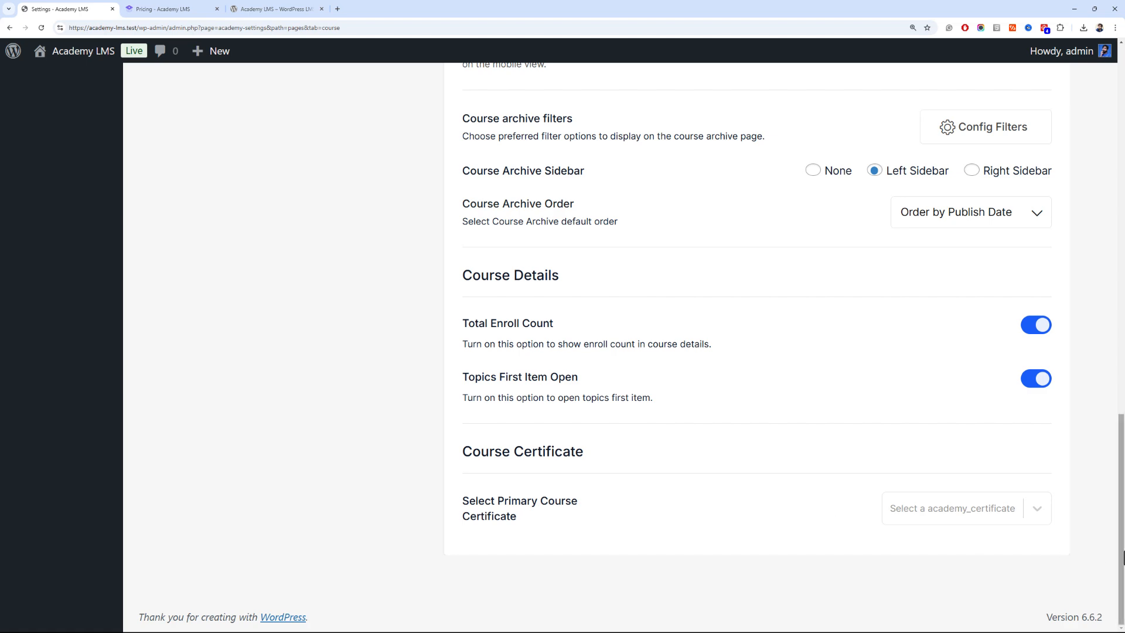
pyautogui.moveTo(1123, 558); pyautogui.dragTo(1121, 170)
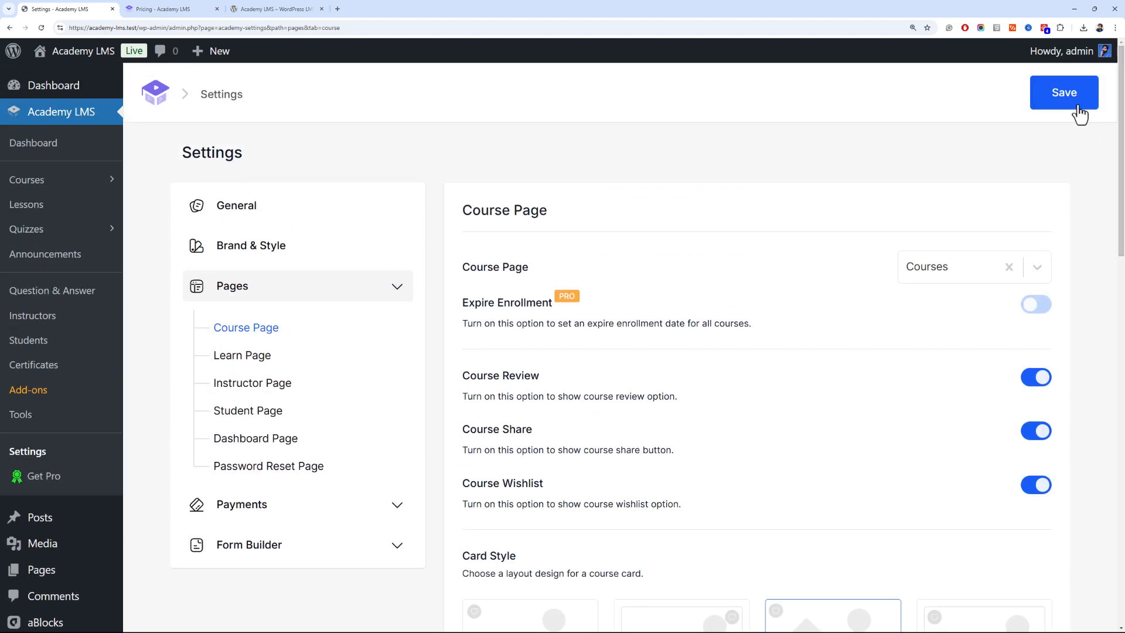
pyautogui.click(1077, 108)
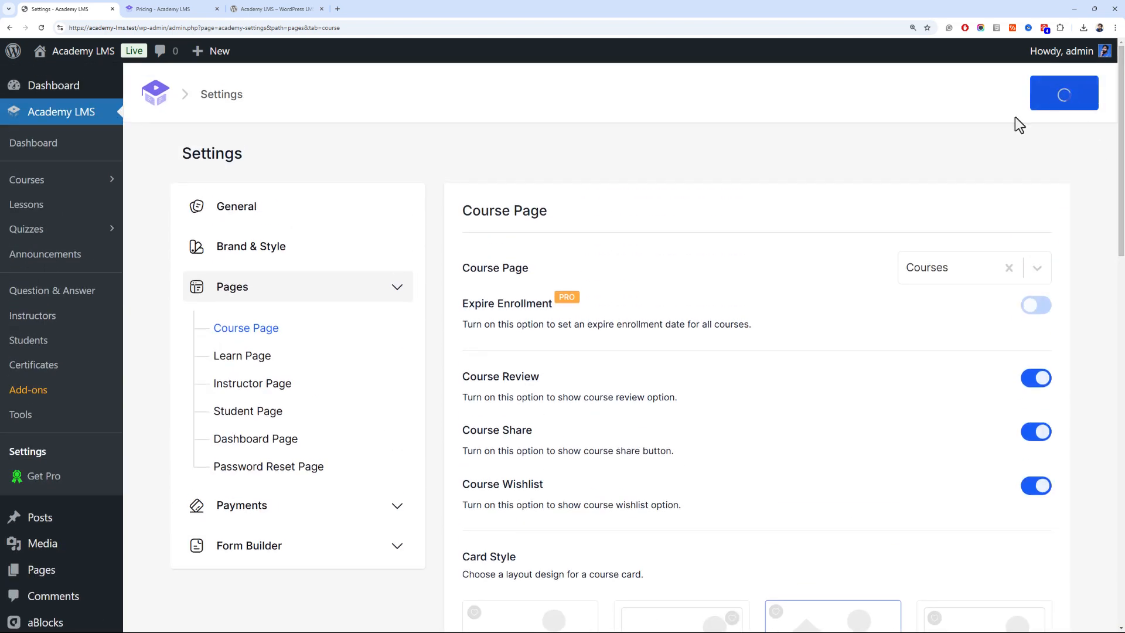
# Examine the Learn Page settings, including the Topbar Logo media chooser, and close the chooser without changing the logo
pyautogui.click(281, 357)
pyautogui.scroll(-2, 437, 273)
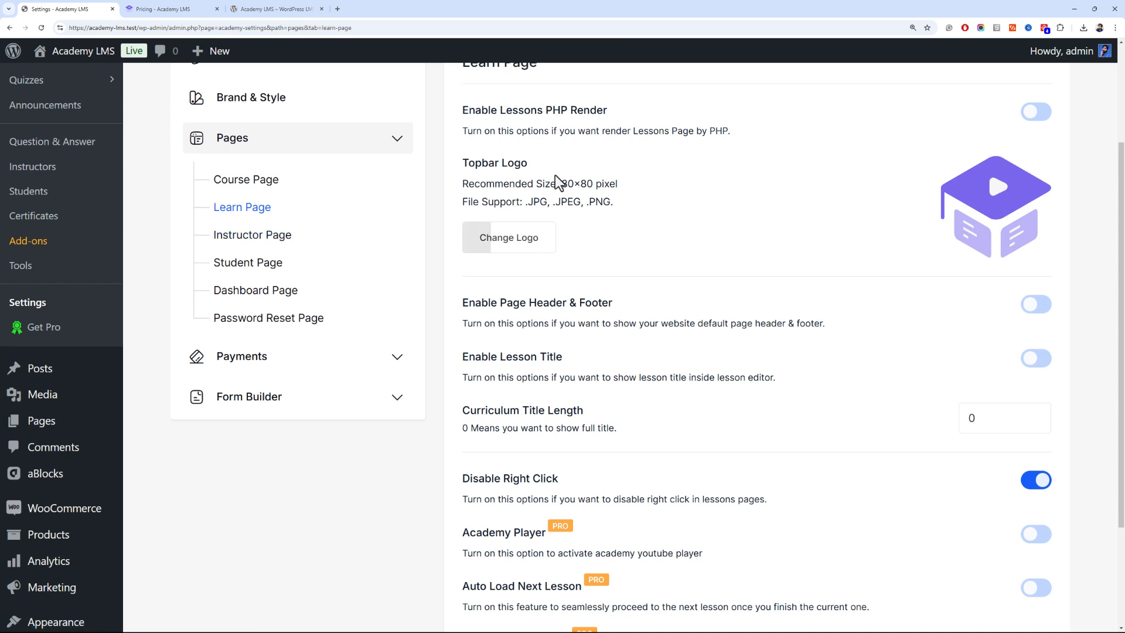
pyautogui.click(496, 249)
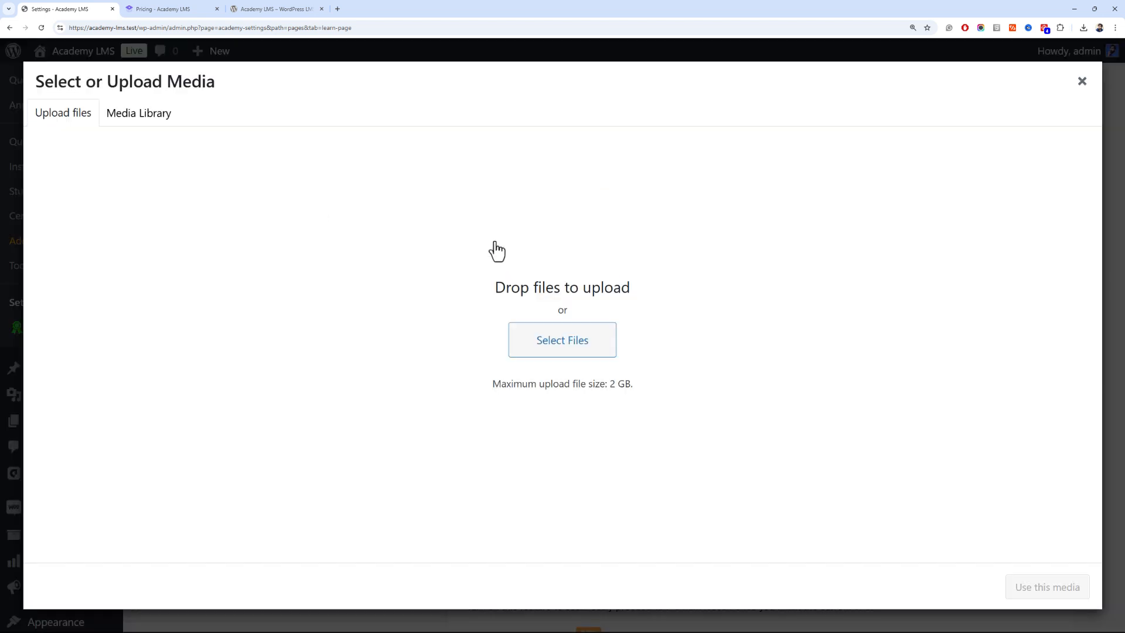
pyautogui.click(158, 117)
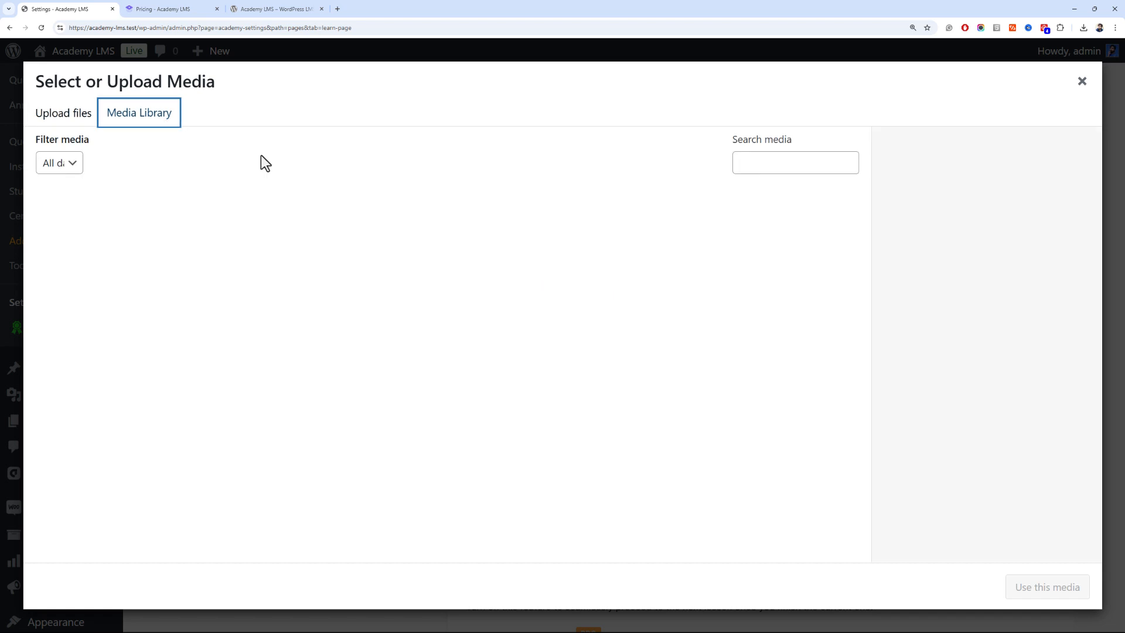
pyautogui.click(38, 116)
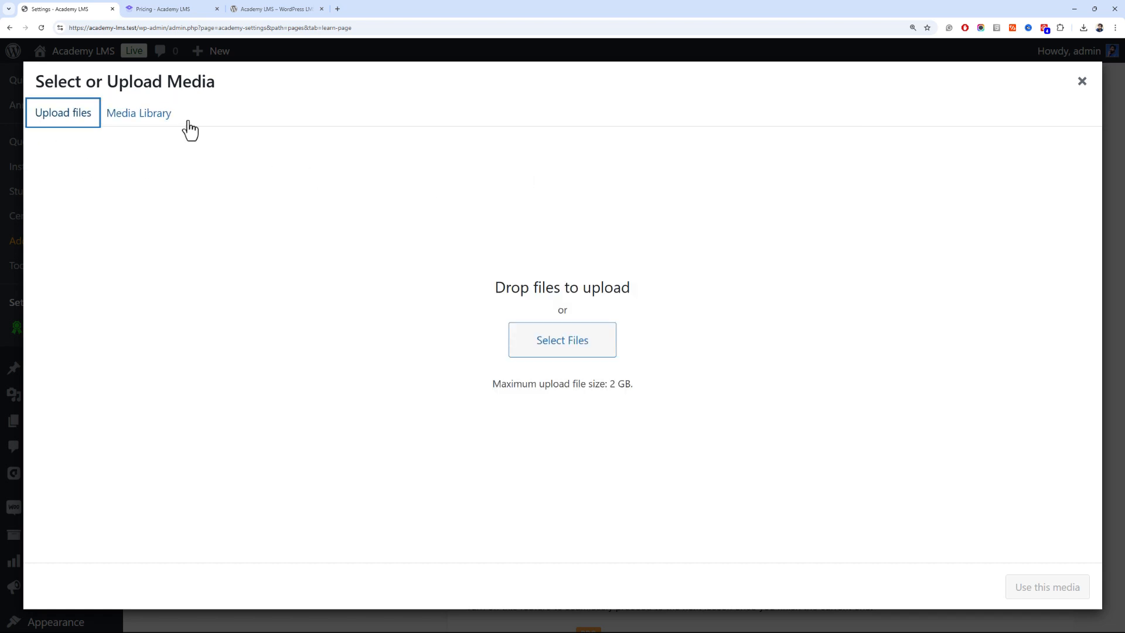
pyautogui.click(1083, 82)
pyautogui.scroll(-1, 1122, 311)
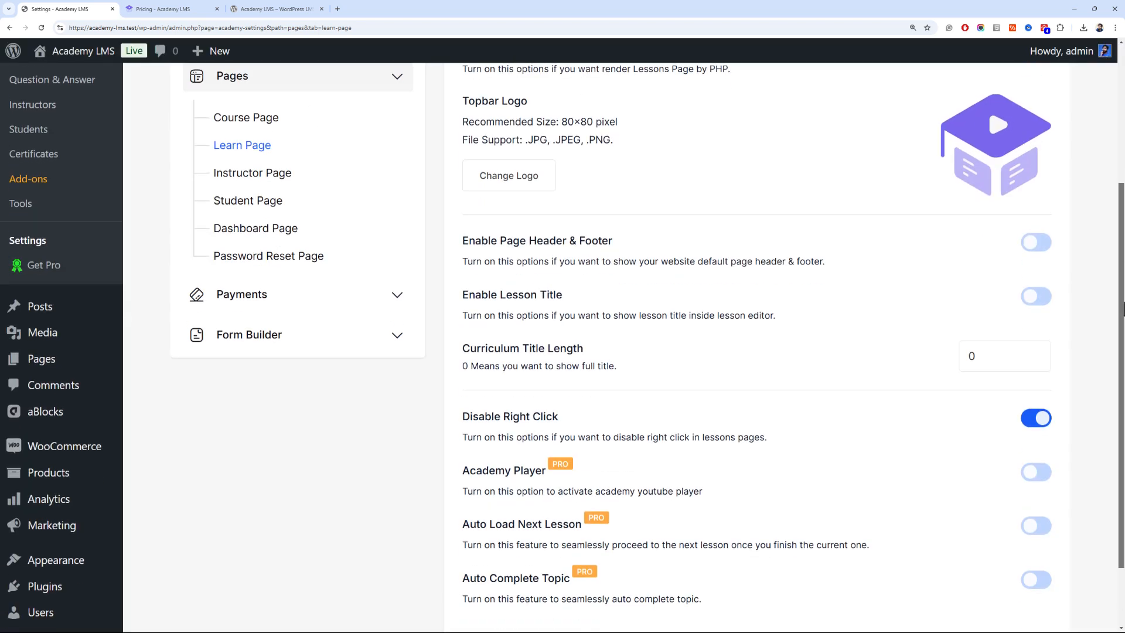
pyautogui.scroll(-1, 1123, 311)
pyautogui.scroll(3, 1055, 221)
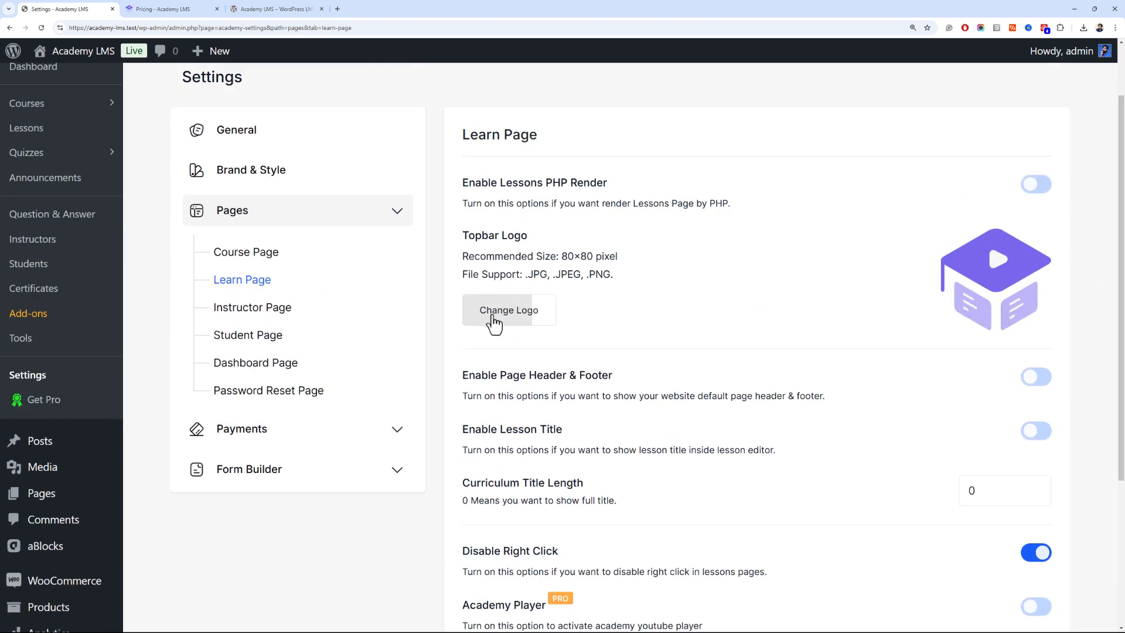
# Look through the Instructor, Student, Dashboard and Password Reset page settings
pyautogui.click(328, 309)
pyautogui.click(296, 338)
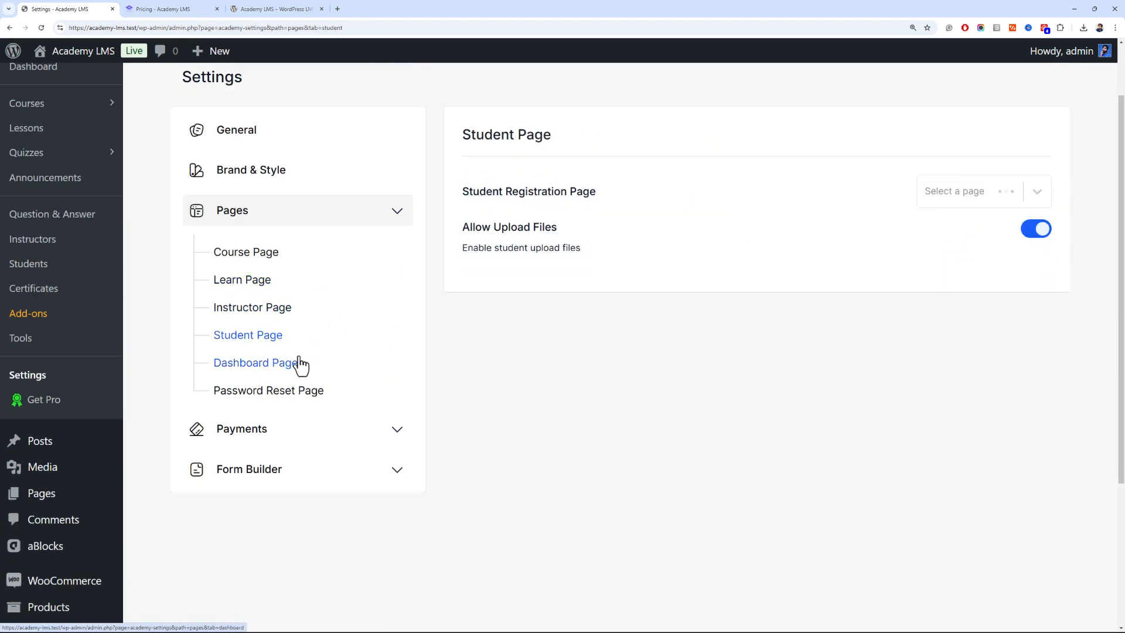
pyautogui.click(302, 365)
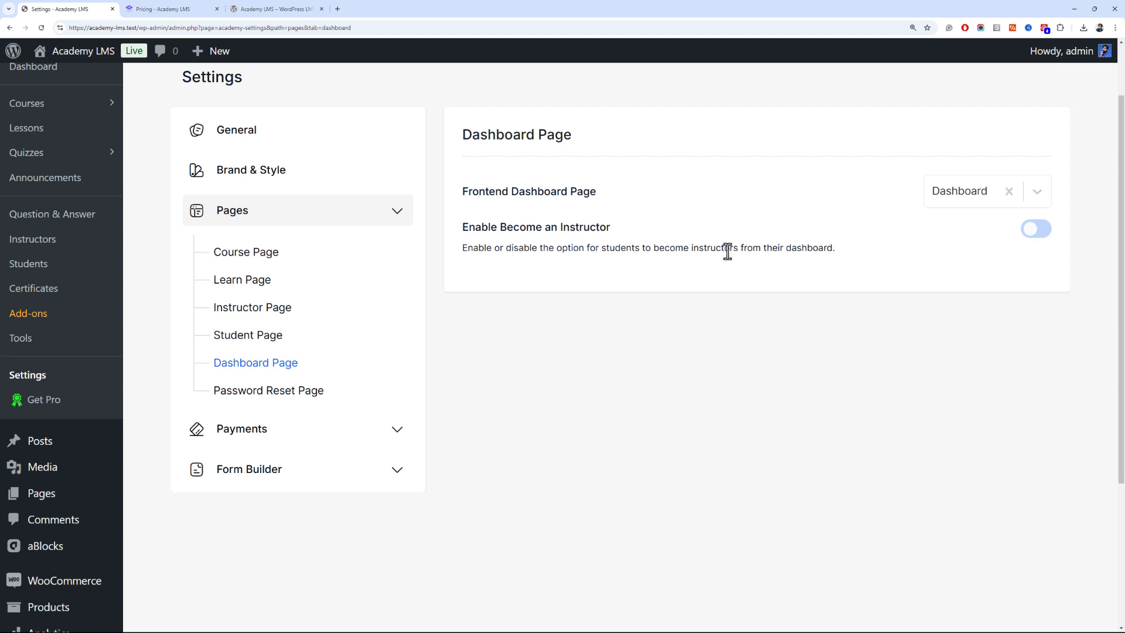
pyautogui.click(283, 393)
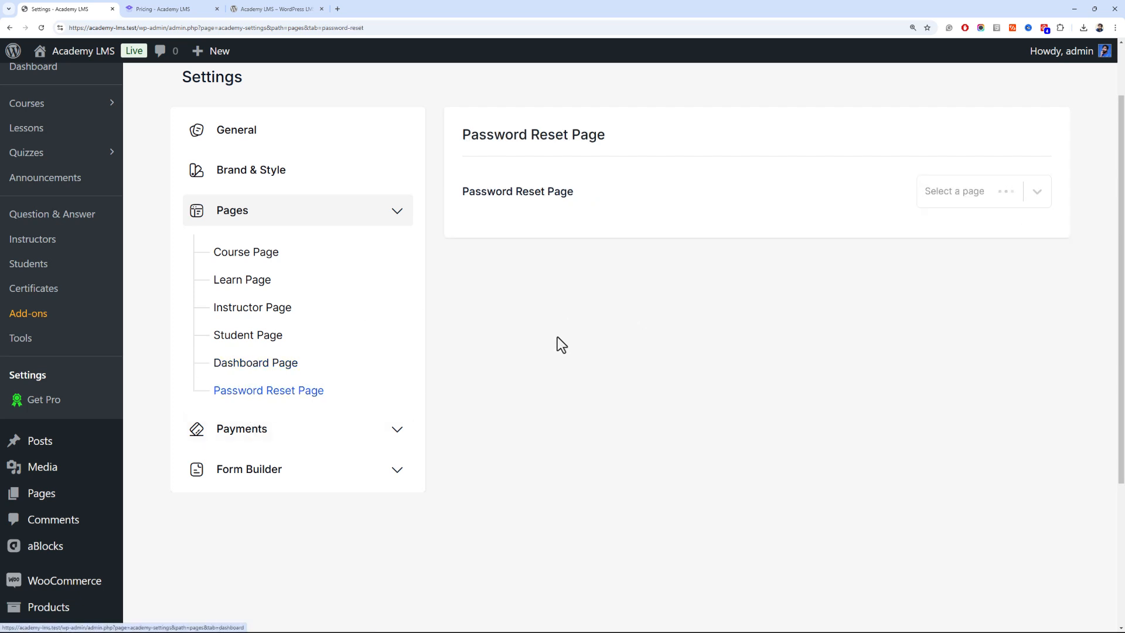
# Set the eCommerce Engine in the payment settings to WooCommerce and review the other engine options
pyautogui.click(394, 429)
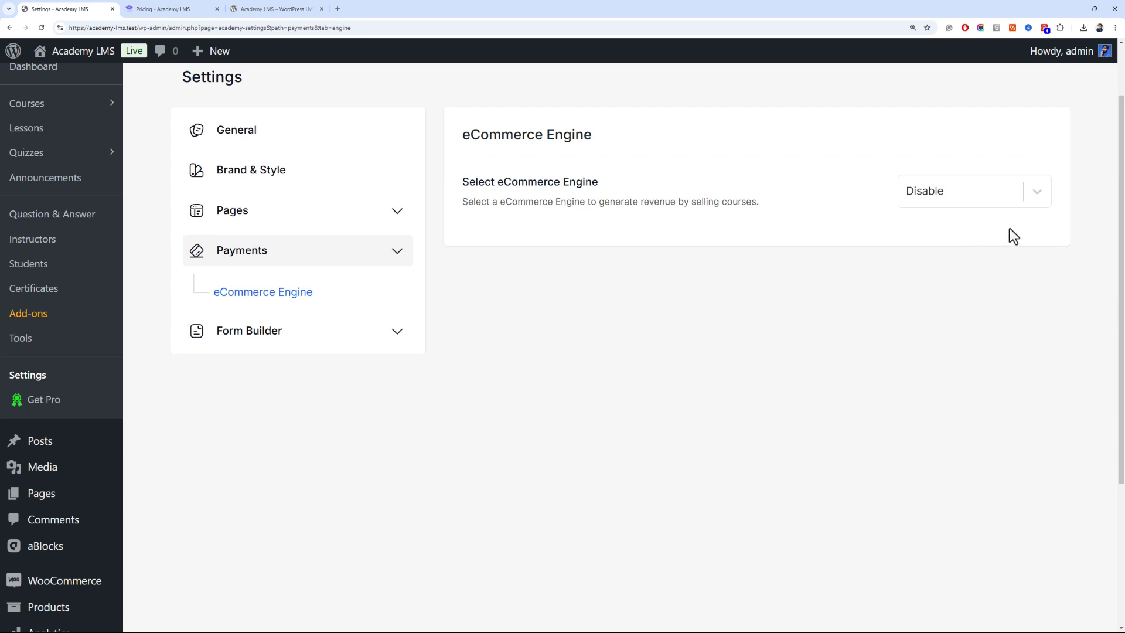
pyautogui.click(1035, 202)
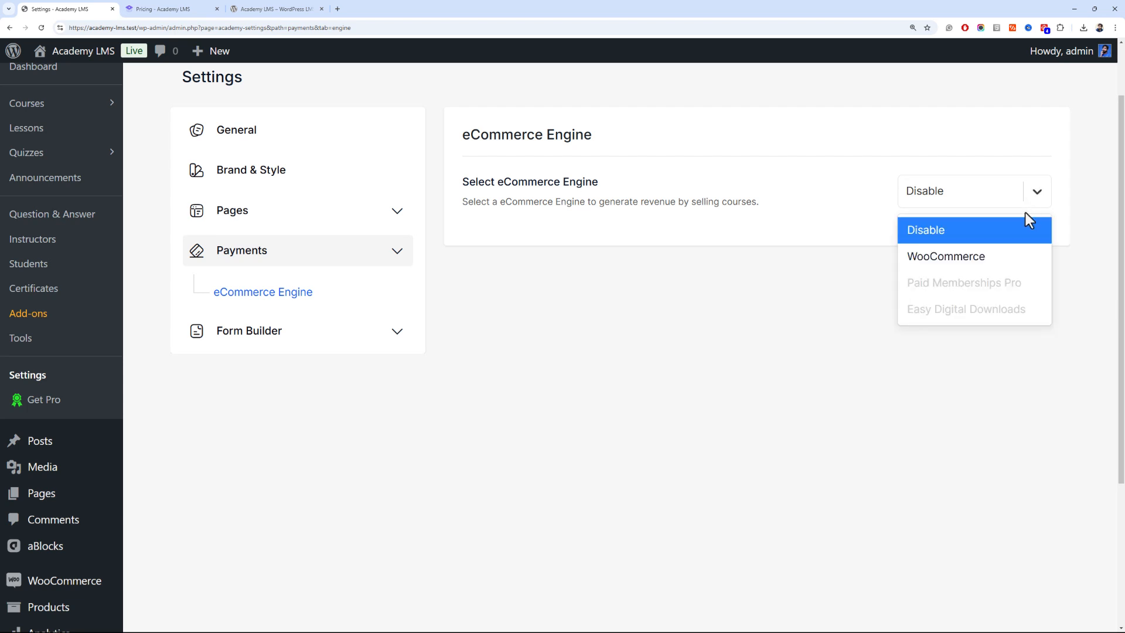
pyautogui.click(1004, 258)
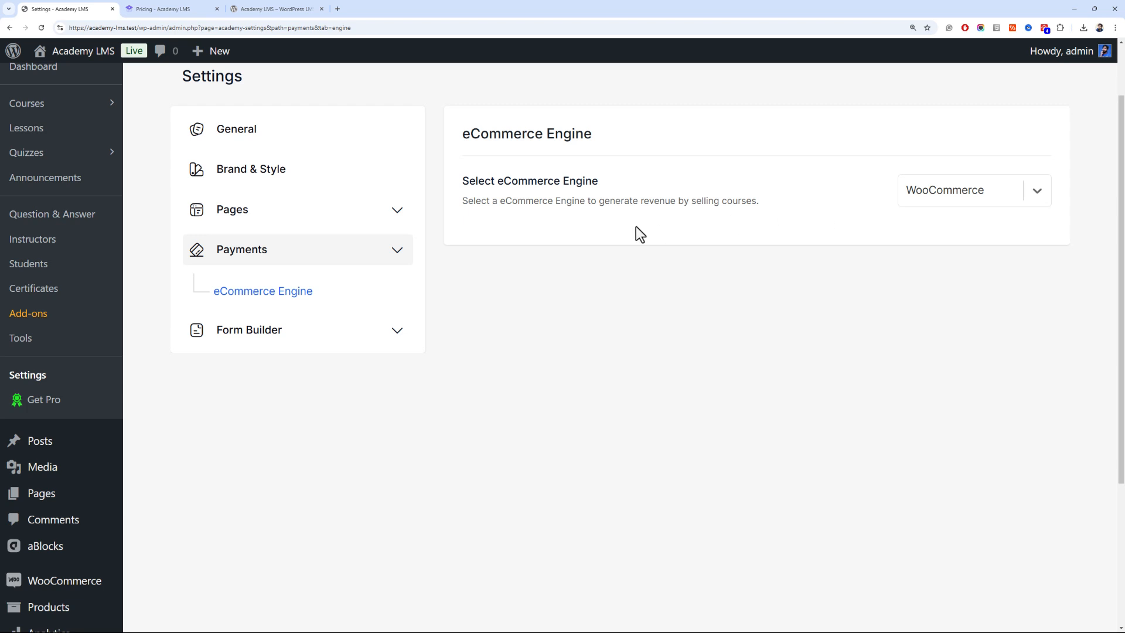
pyautogui.click(1032, 202)
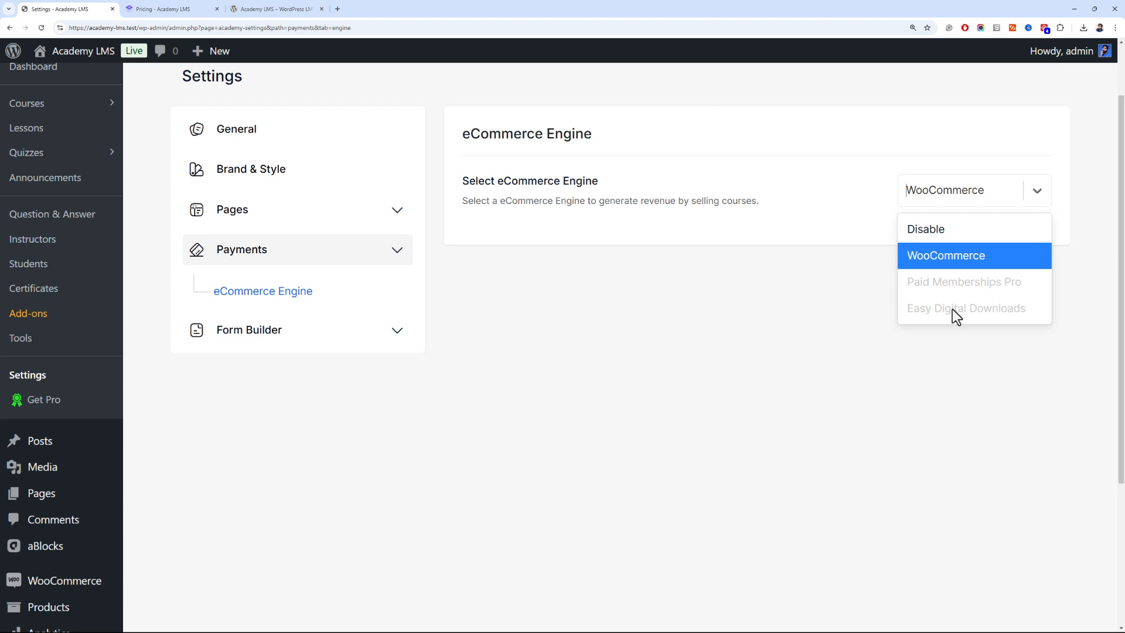
pyautogui.click(829, 213)
pyautogui.click(834, 210)
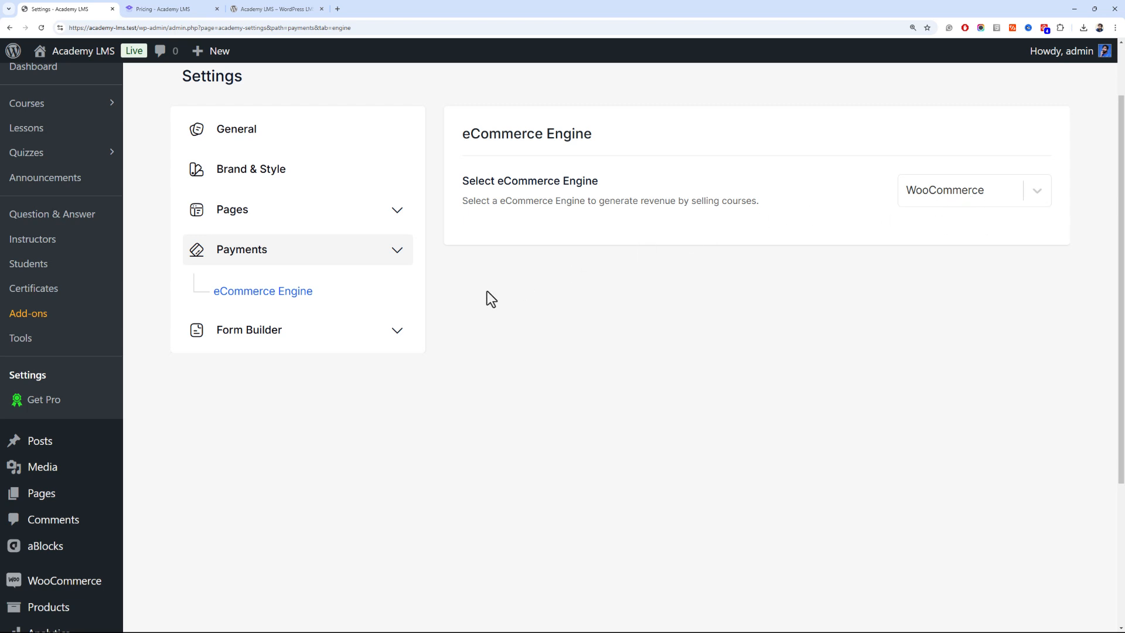
# View the instructor registration form in the Form Builder, and add a First Name field in a new container on the student form
pyautogui.click(395, 332)
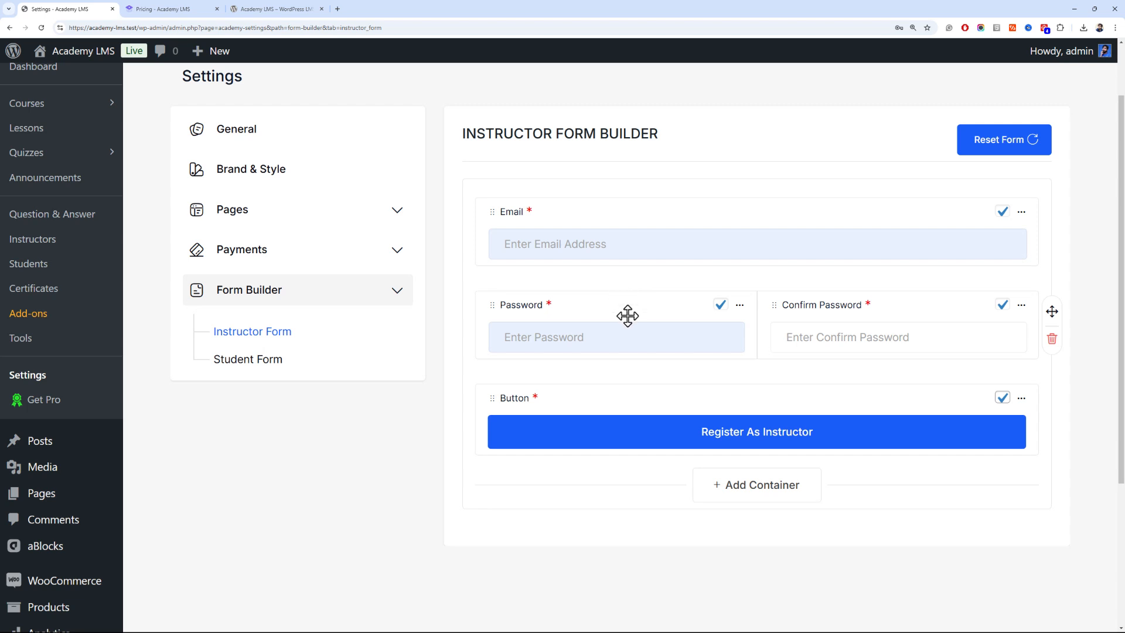
pyautogui.click(364, 359)
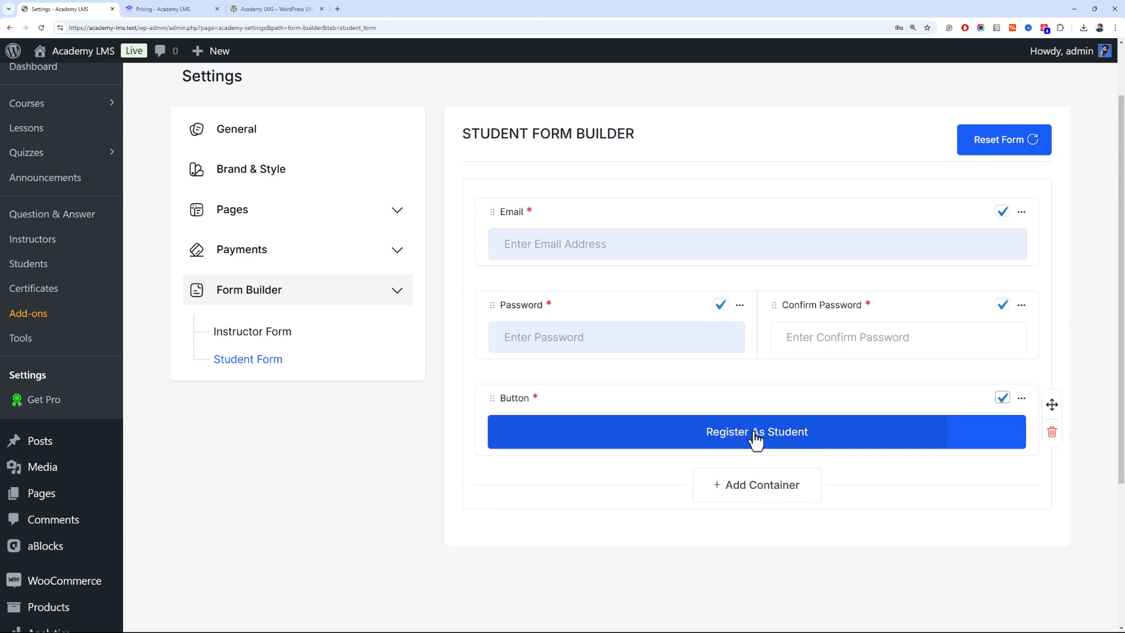
pyautogui.click(733, 490)
pyautogui.click(744, 511)
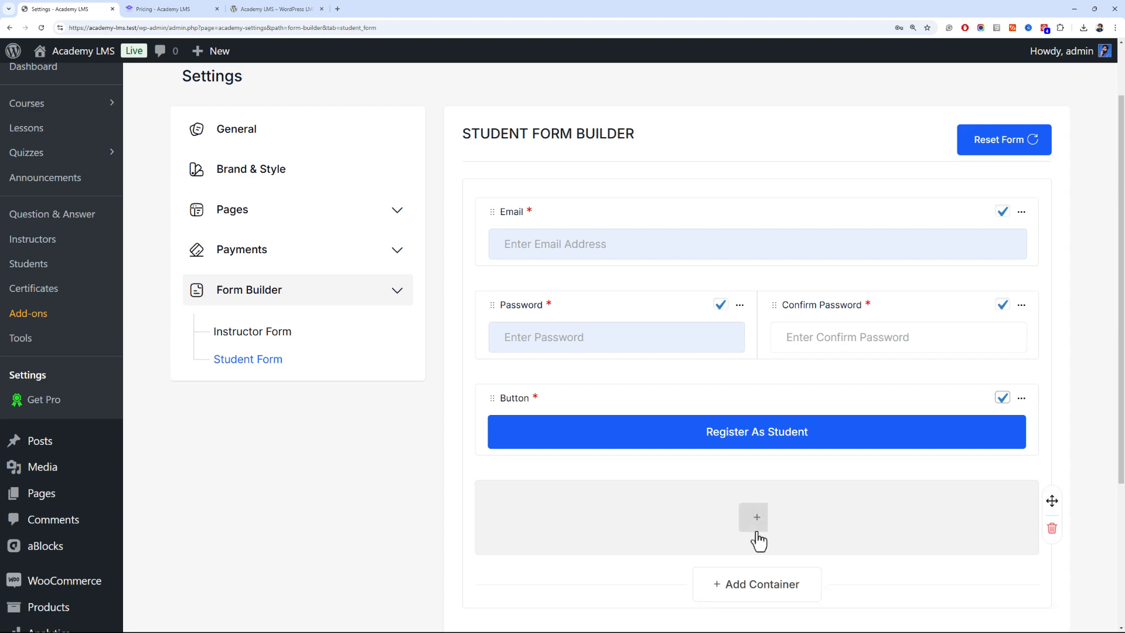
pyautogui.click(733, 510)
pyautogui.click(281, 284)
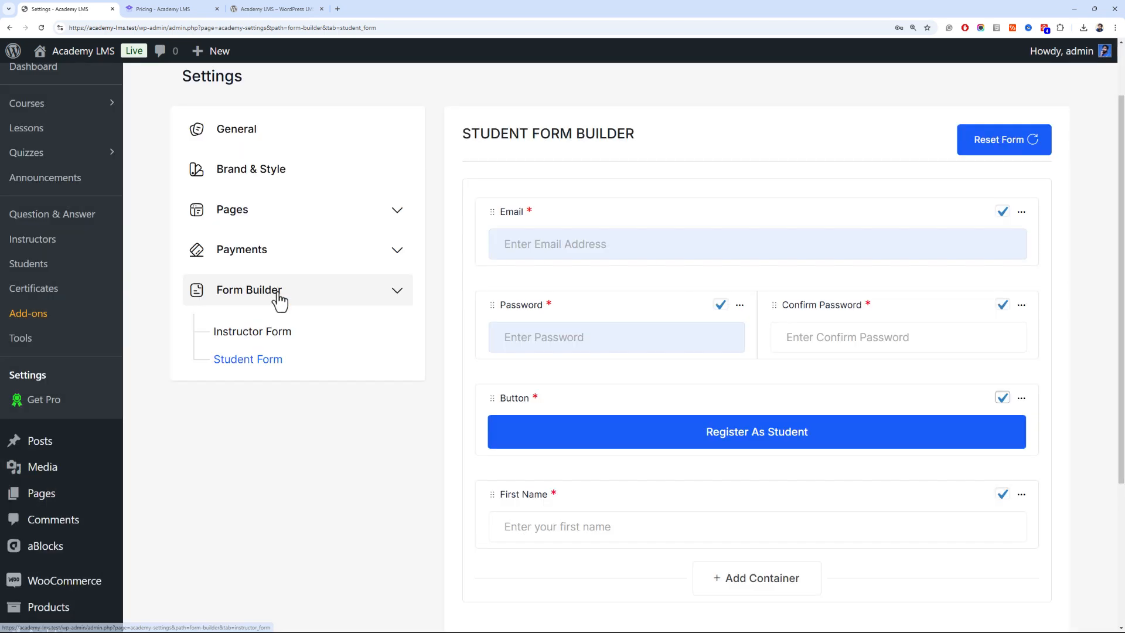
# Add another container to the student form with a Last Name field
pyautogui.scroll(-2, 792, 535)
pyautogui.scroll(2, 733, 550)
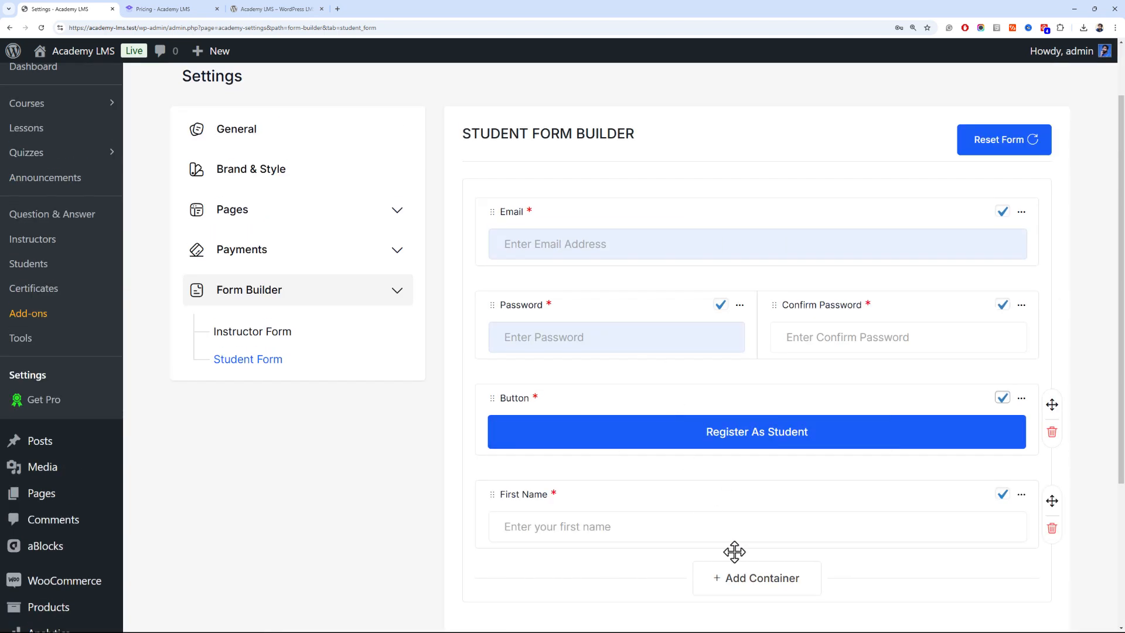
pyautogui.scroll(-2, 746, 543)
pyautogui.click(767, 456)
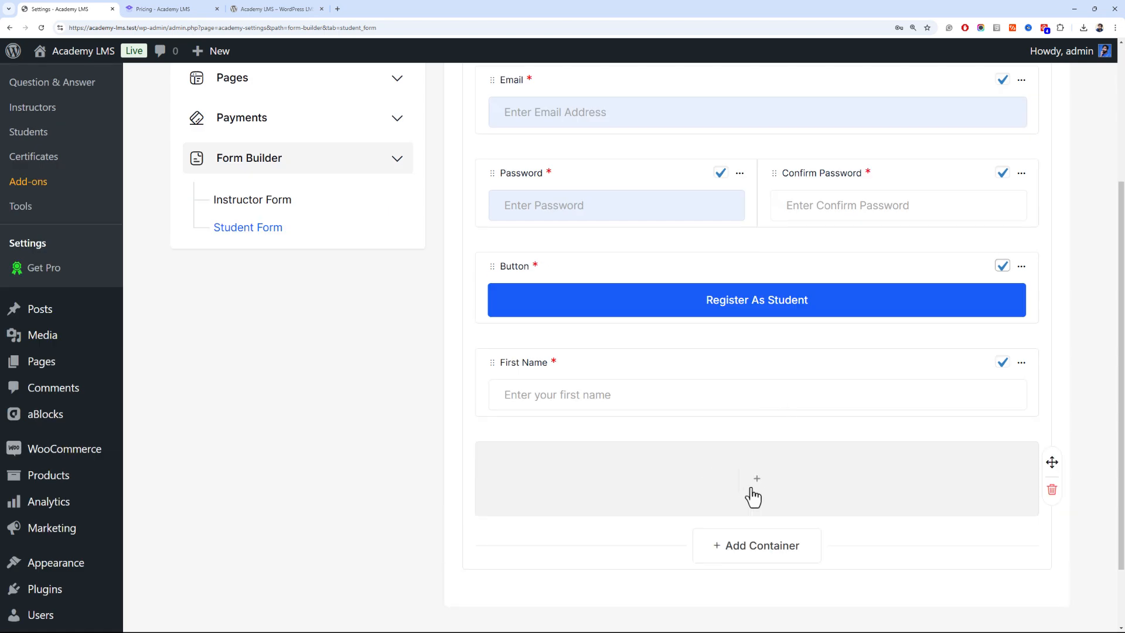
pyautogui.click(754, 484)
pyautogui.click(384, 288)
pyautogui.scroll(2, 666, 474)
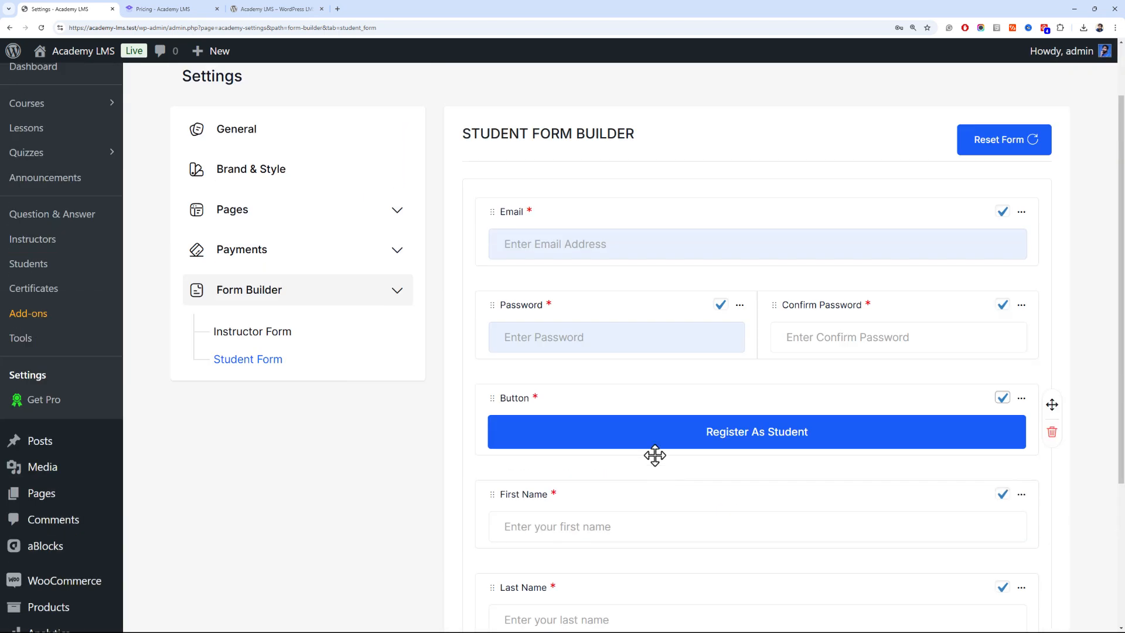
# Add a Confirm Email field in a new container below Last Name on the student form
pyautogui.scroll(-2, 653, 455)
pyautogui.click(802, 537)
pyautogui.scroll(-2, 586, 399)
pyautogui.click(634, 413)
pyautogui.click(615, 290)
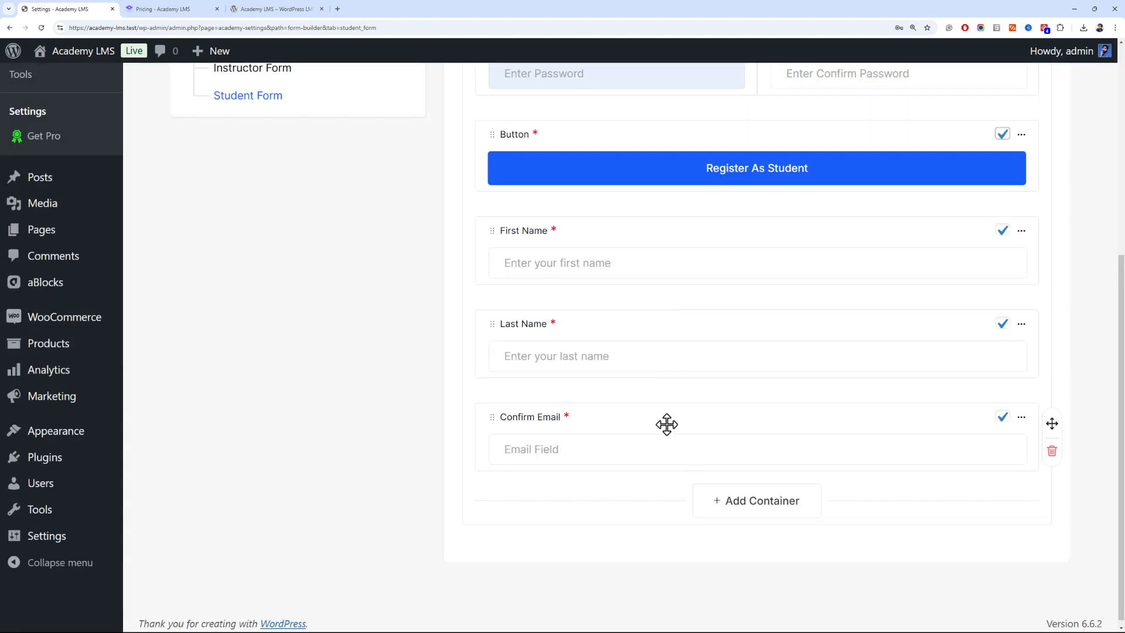
# Move the Confirm Email container directly below the Email field and save the student form settings
pyautogui.moveTo(528, 409); pyautogui.dragTo(525, 105)
pyautogui.scroll(2, 526, 105)
pyautogui.moveTo(491, 536); pyautogui.dragTo(484, 150)
pyautogui.moveTo(494, 360); pyautogui.dragTo(494, 353)
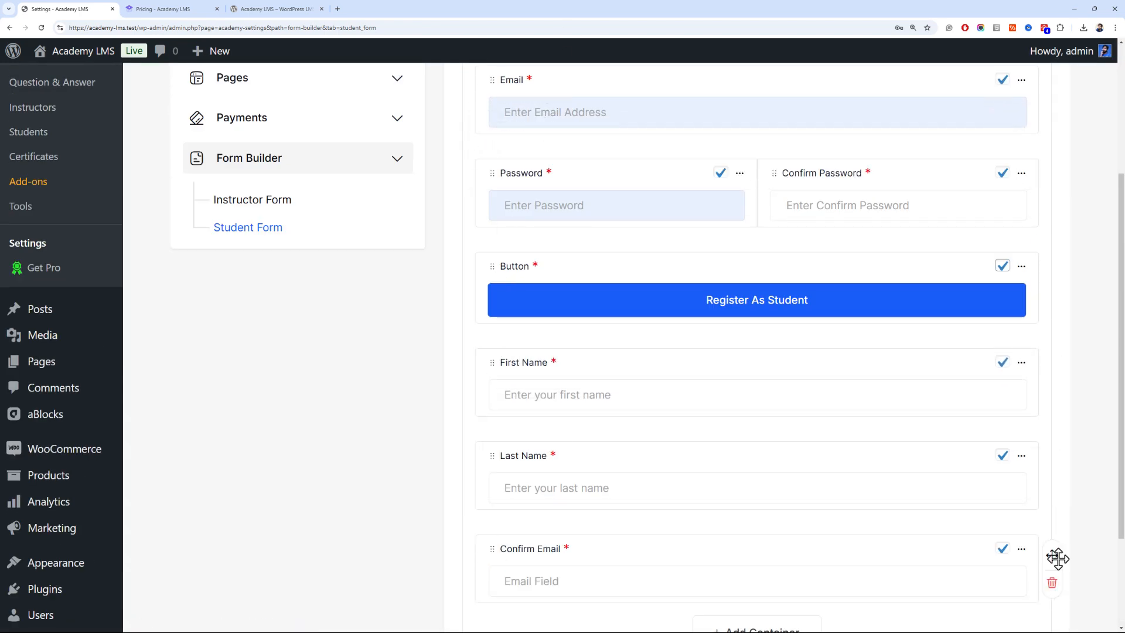
pyautogui.moveTo(1058, 557); pyautogui.dragTo(1036, 177)
pyautogui.click(1074, 234)
pyautogui.moveTo(1122, 274); pyautogui.dragTo(1123, 249)
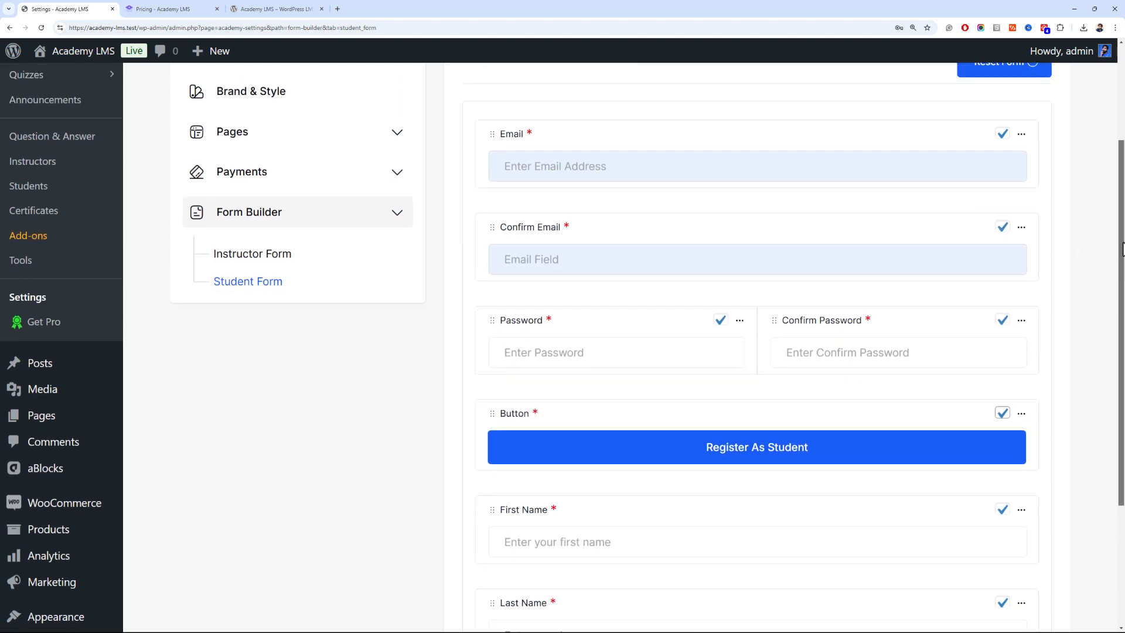
pyautogui.moveTo(1124, 287); pyautogui.dragTo(1122, 203)
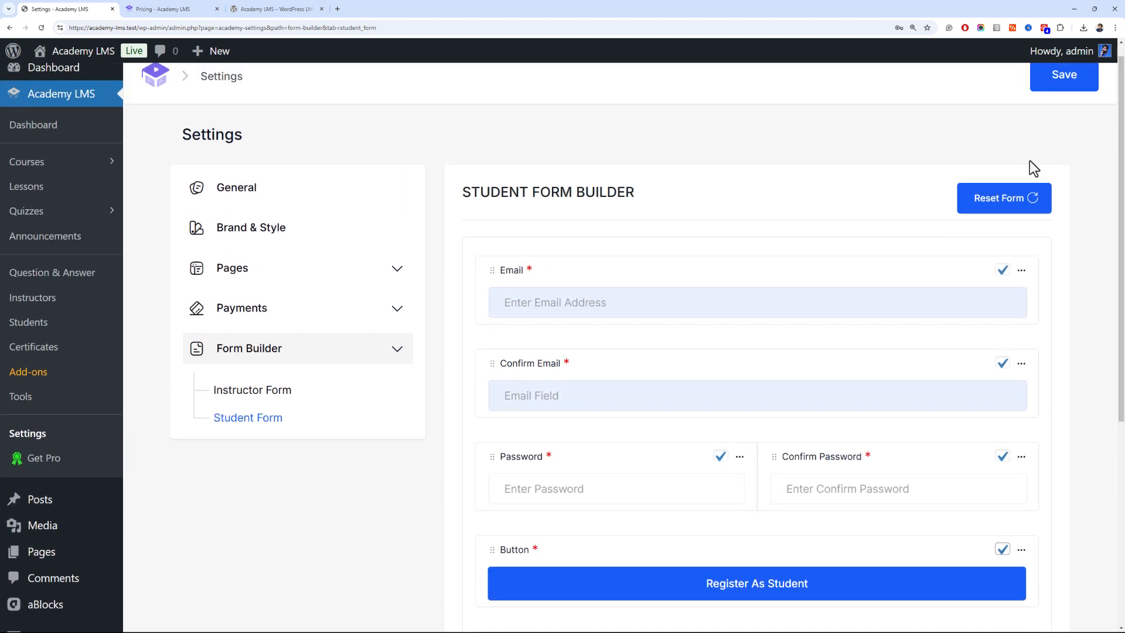
pyautogui.click(1079, 106)
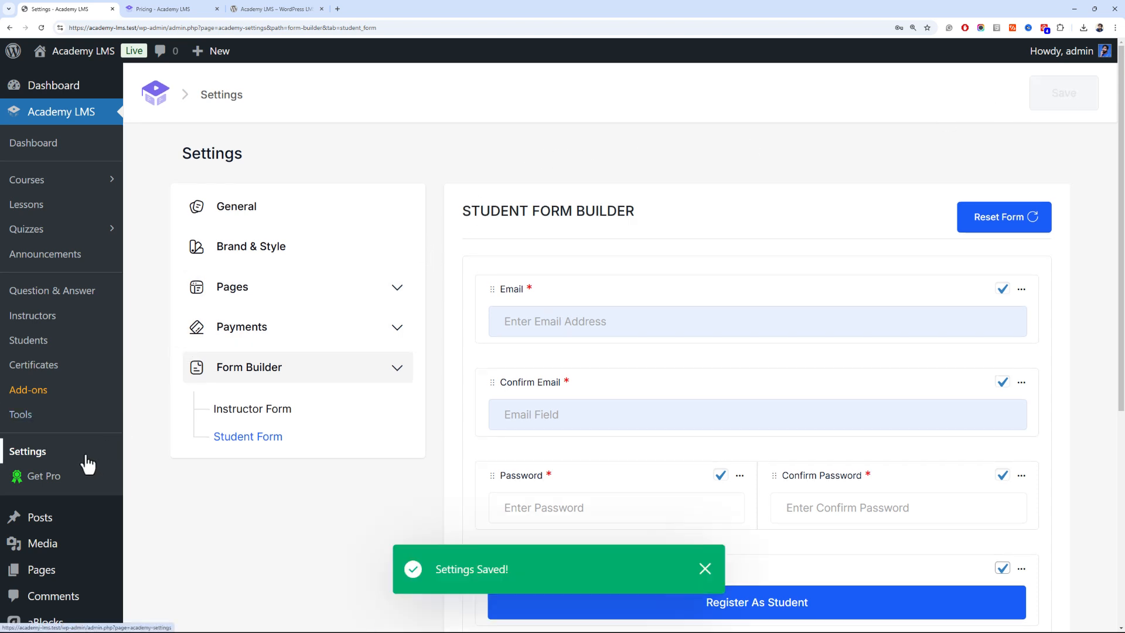
# Open the Academy LMS dashboard, bring up the site's front end in a new browser tab and look over the home page
pyautogui.click(106, 142)
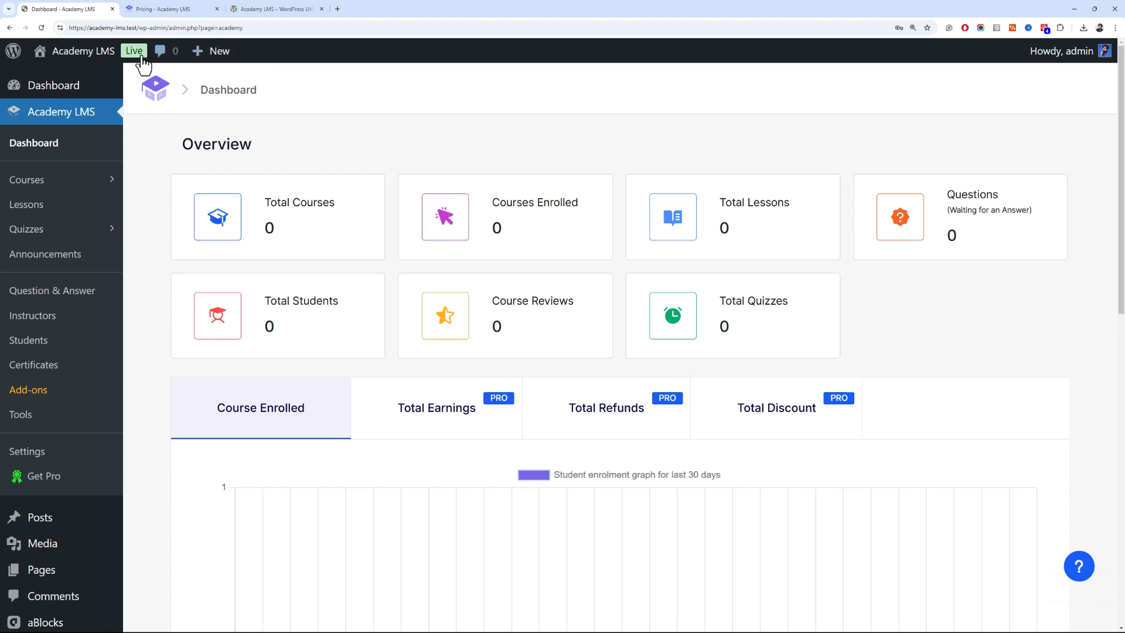
pyautogui.middleClick(86, 80)
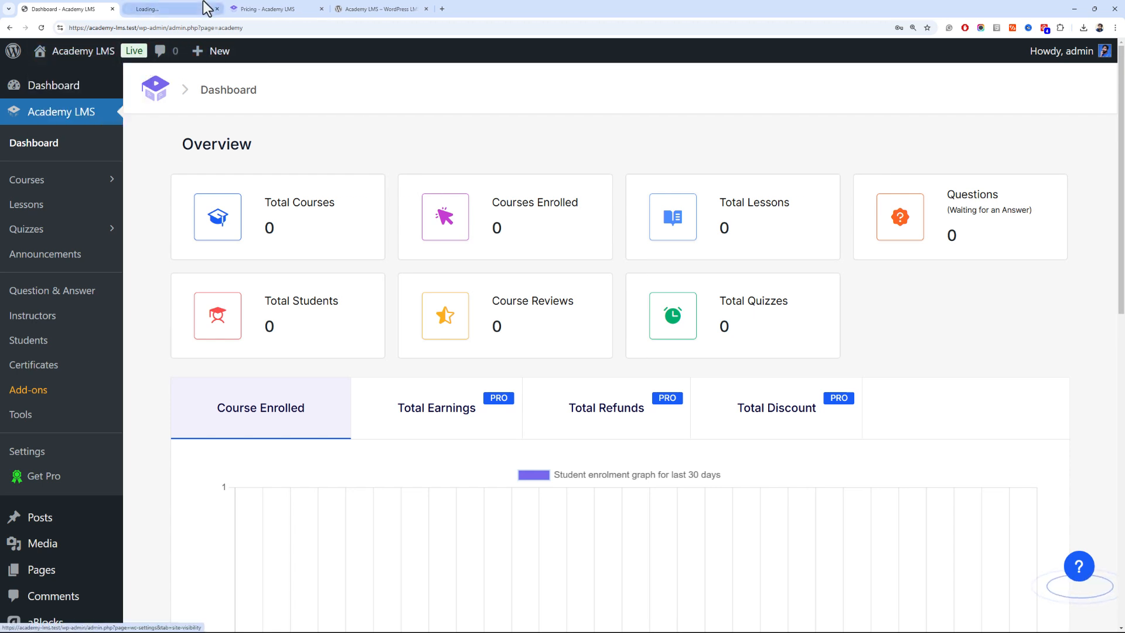
pyautogui.click(205, 9)
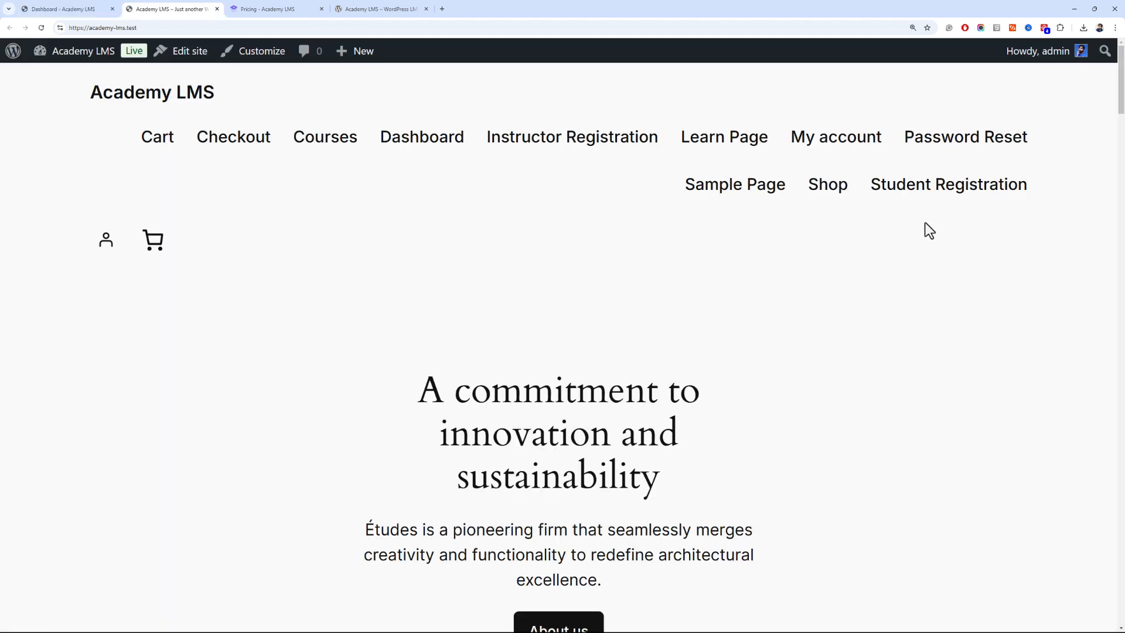
pyautogui.scroll(-3, 1122, 120)
pyautogui.scroll(-4, 1123, 120)
pyautogui.scroll(8, 1122, 120)
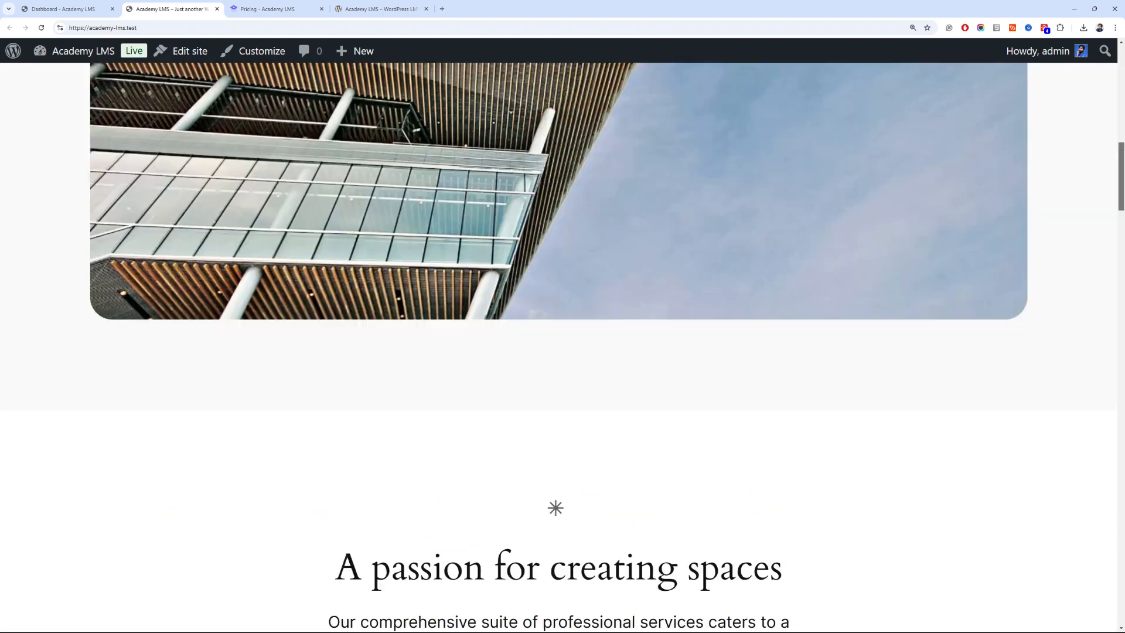
# Return to the WordPress admin and open the page for adding a new theme
pyautogui.click(35, 9)
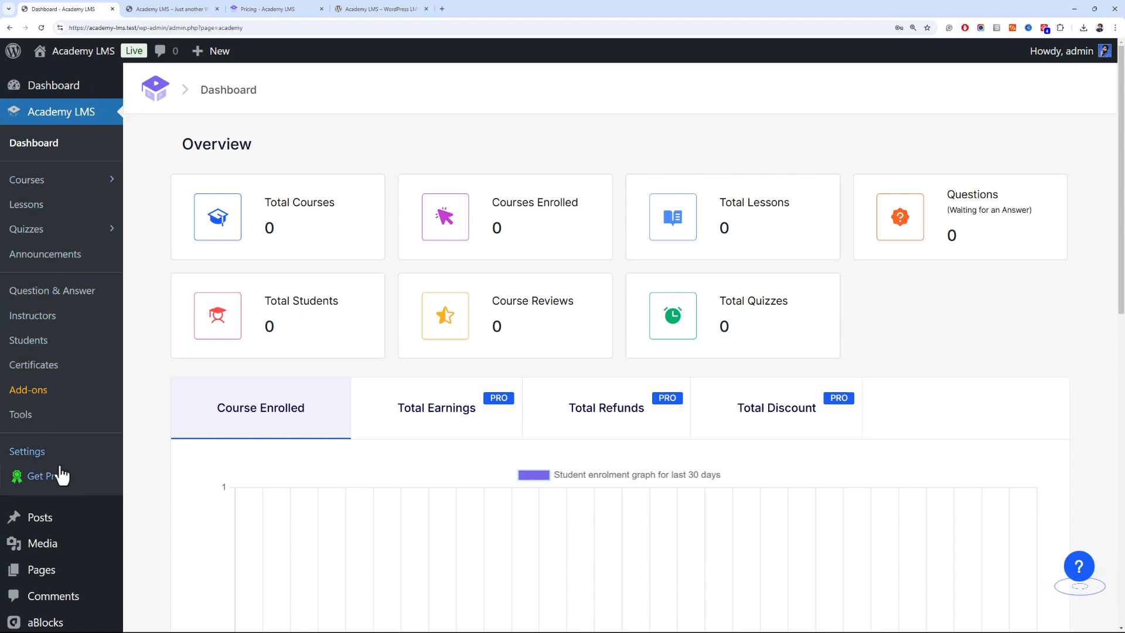
pyautogui.scroll(-2, 116, 361)
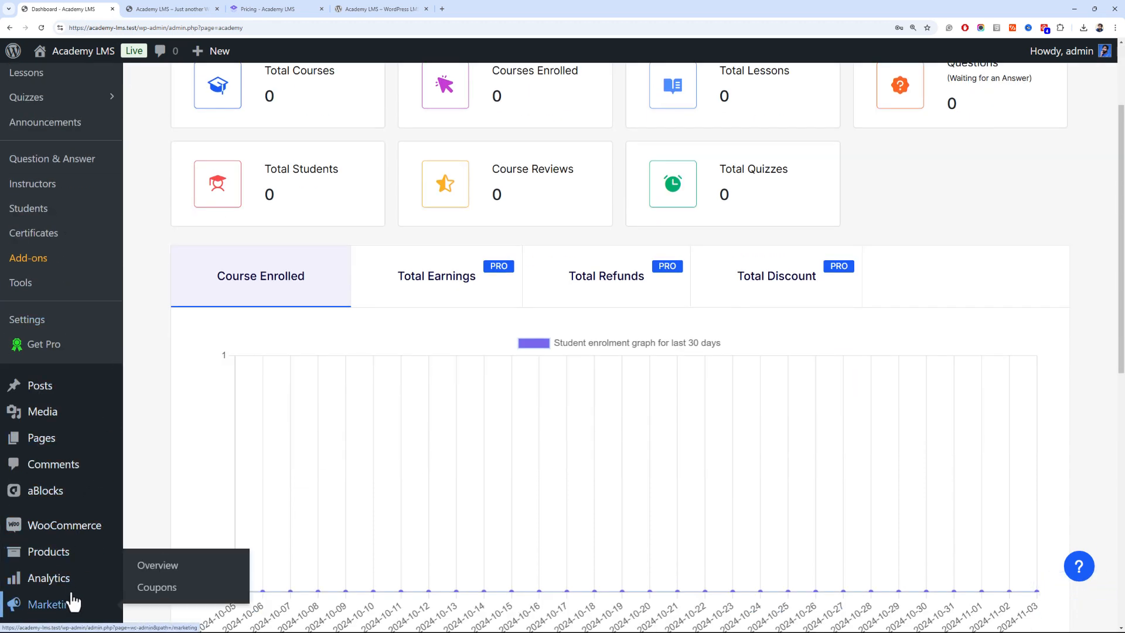
pyautogui.scroll(-2, 76, 598)
pyautogui.moveTo(86, 535)
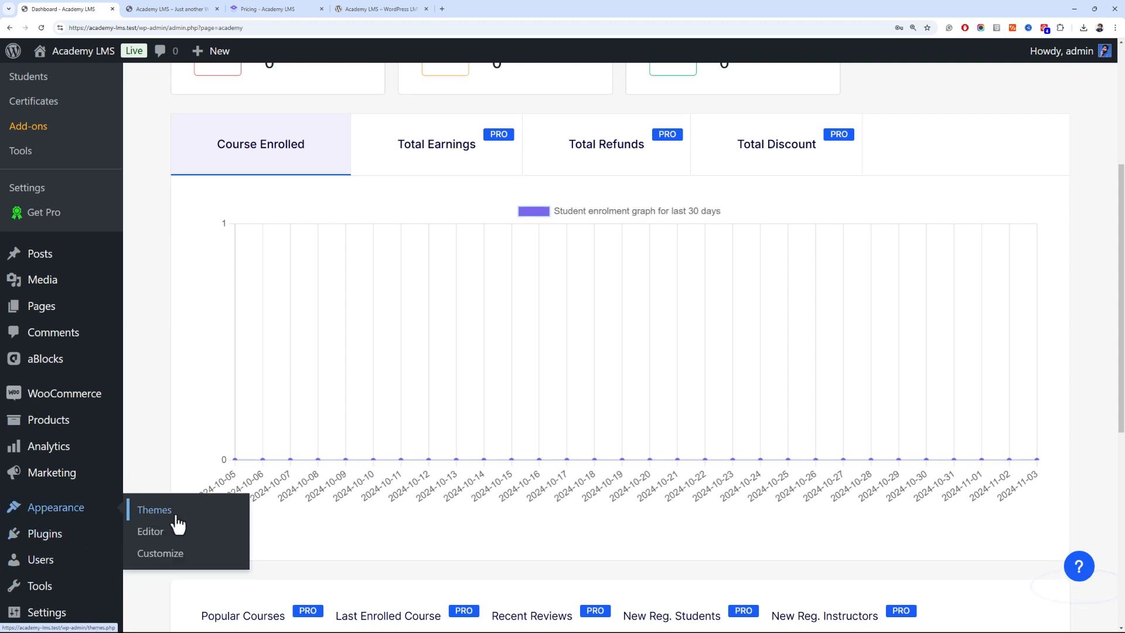
pyautogui.click(177, 511)
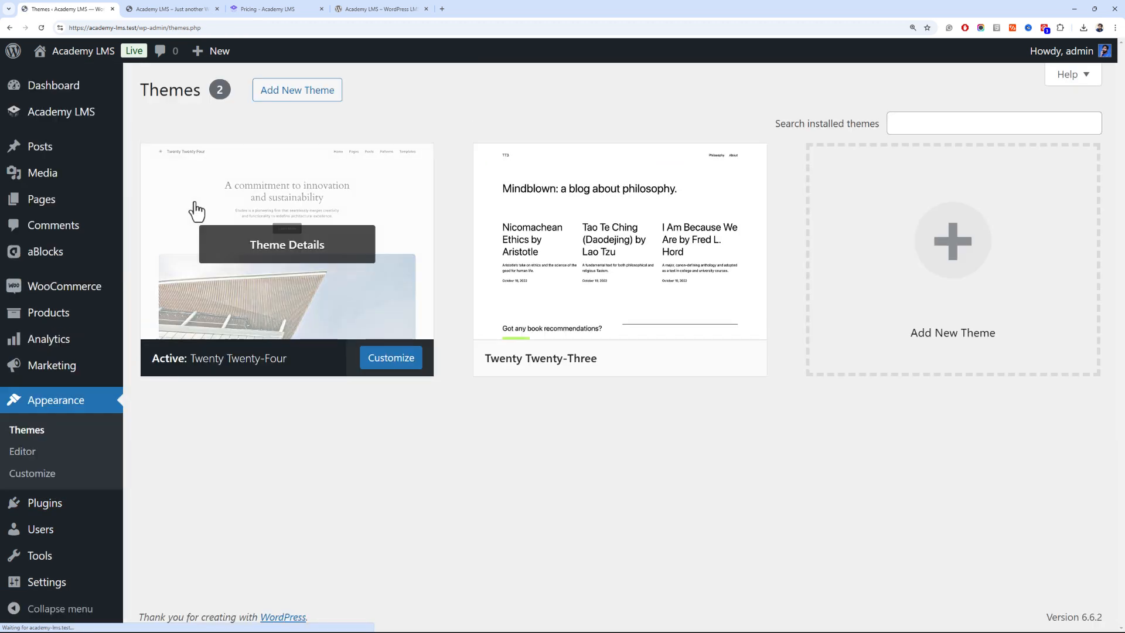
pyautogui.click(285, 92)
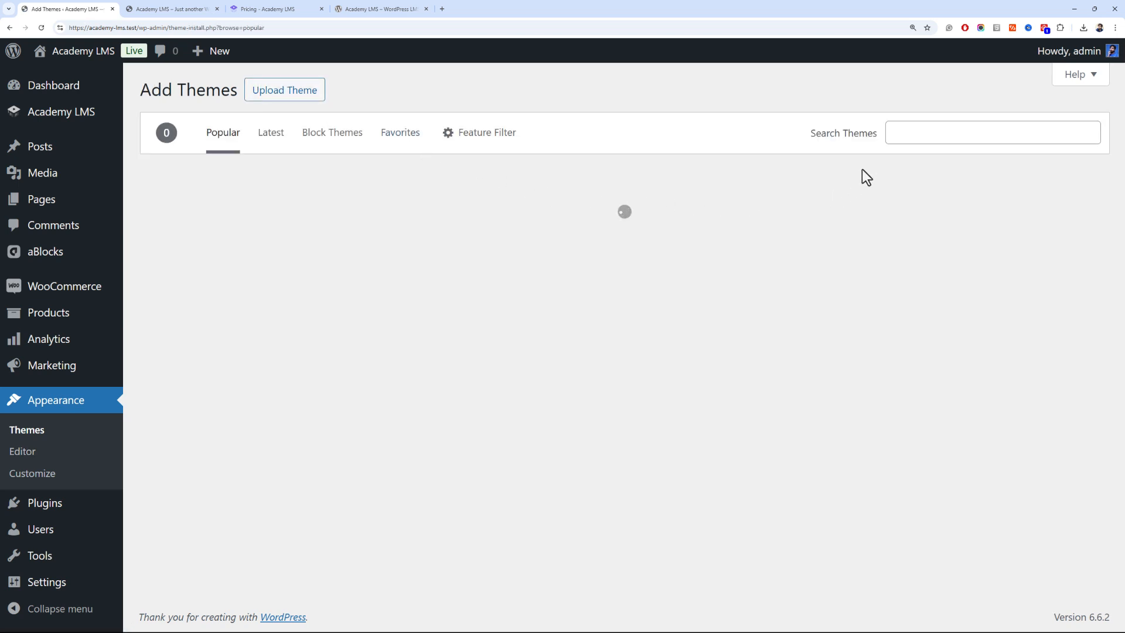
# Install and activate the Astra theme, and reload the site's front end to check it
pyautogui.click(907, 133)
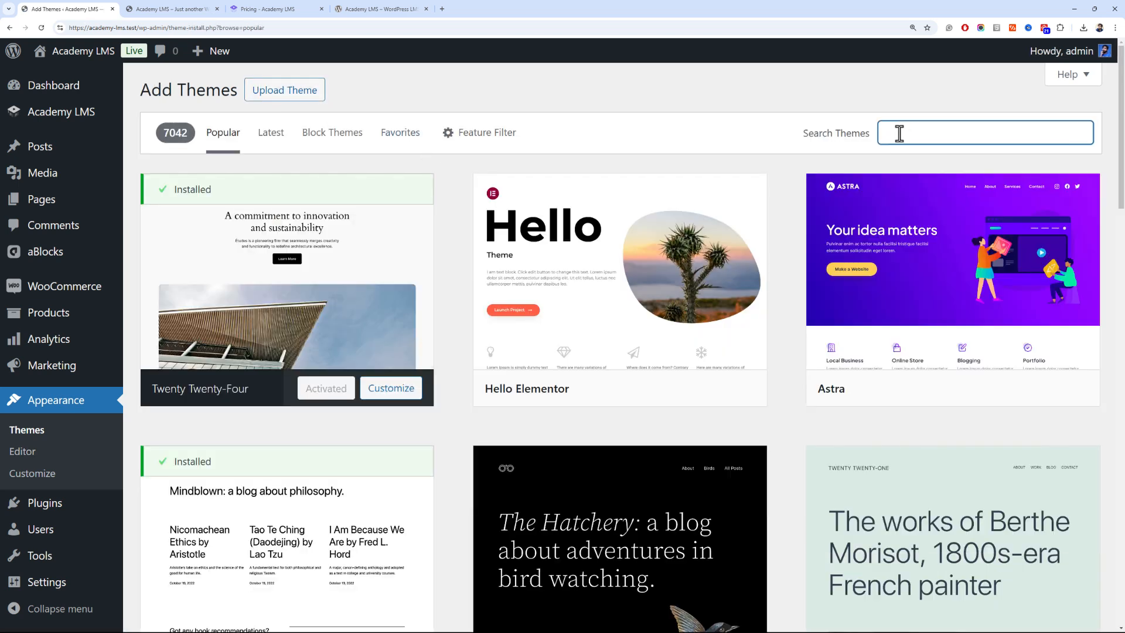
pyautogui.moveTo(932, 258)
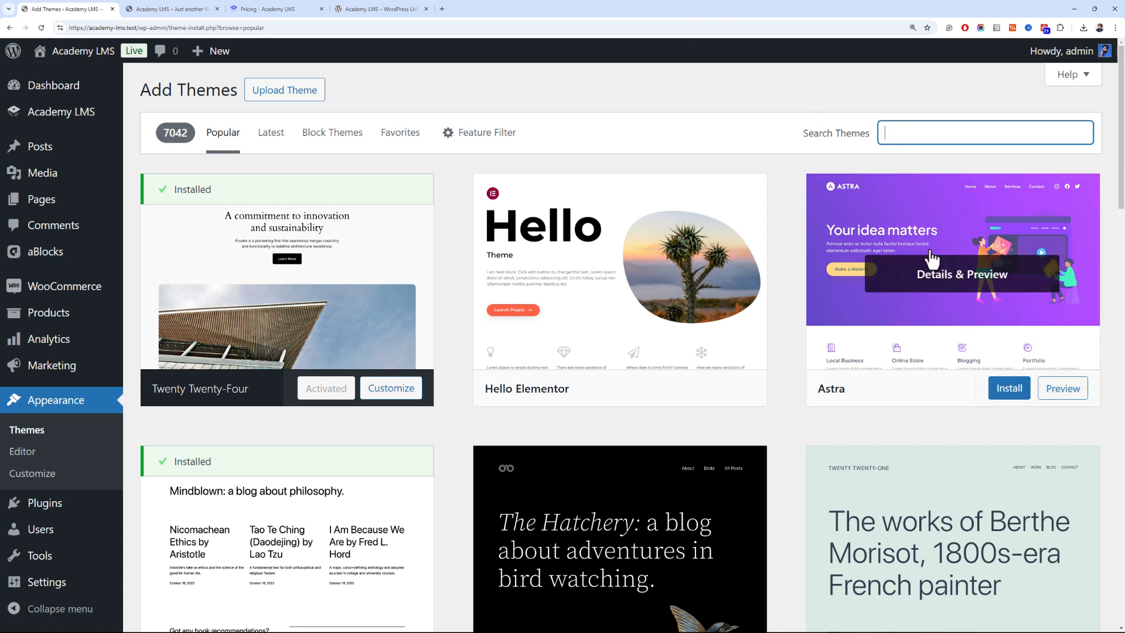
pyautogui.click(1006, 392)
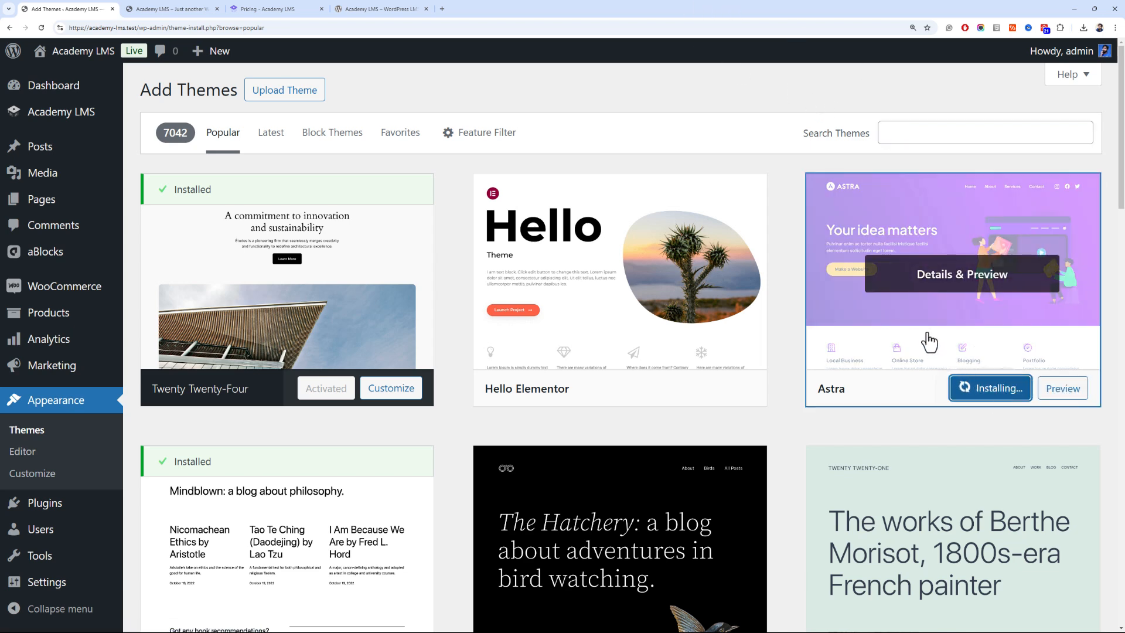
pyautogui.moveTo(669, 194)
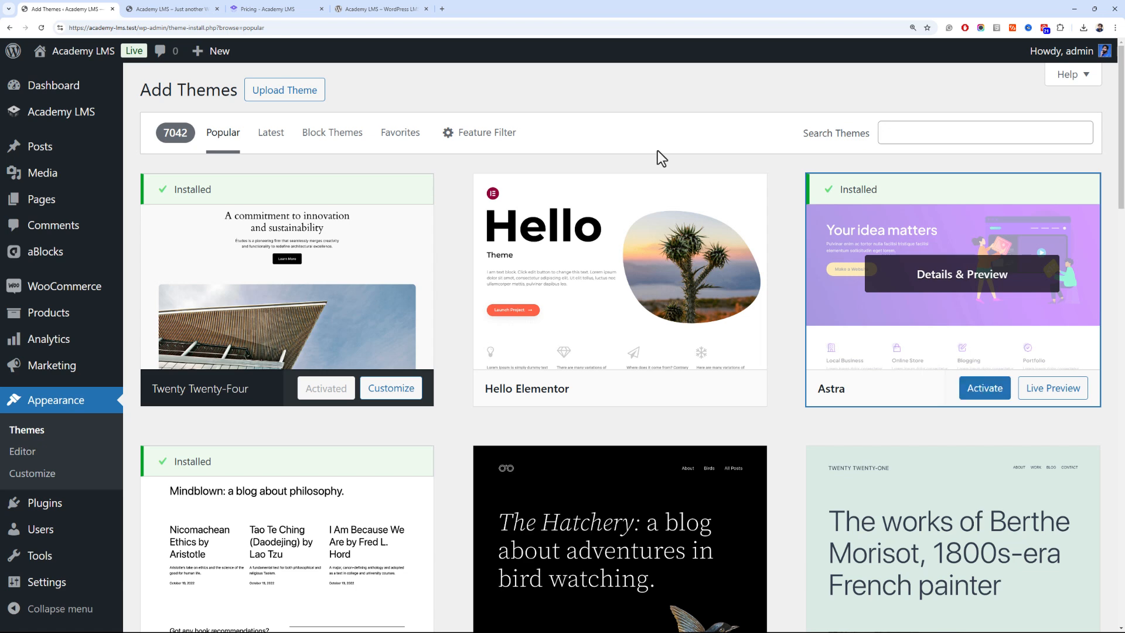
pyautogui.click(974, 392)
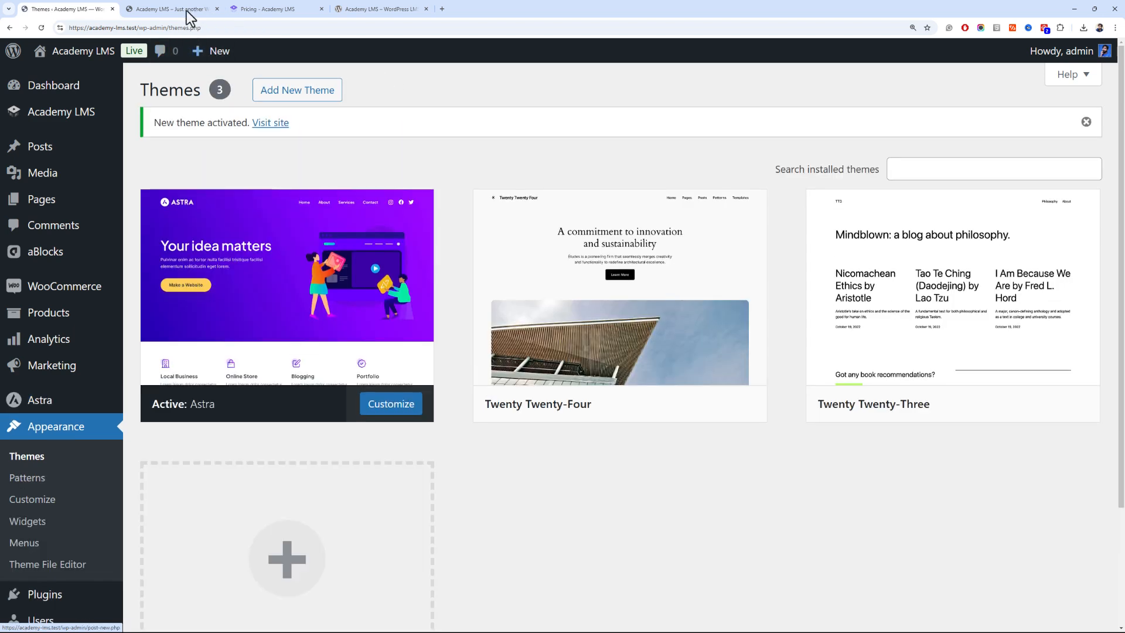
pyautogui.click(186, 11)
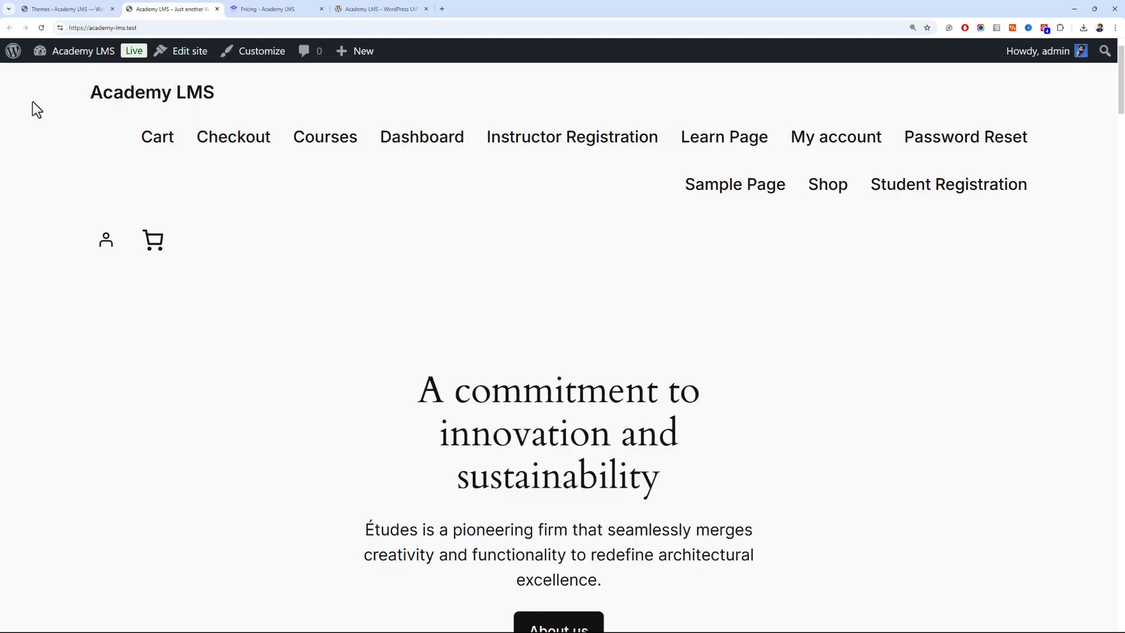
pyautogui.press('F5')
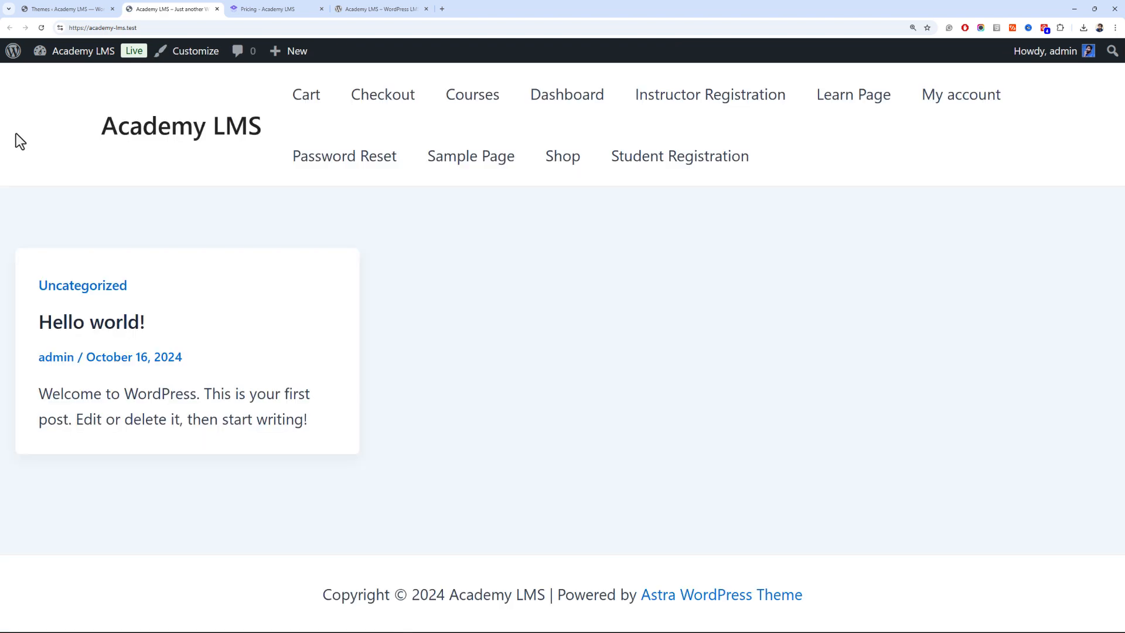
# Create and save a primary menu named Header Menu with Home, Courses, My account and Dashboard, and check it on the front end
pyautogui.click(94, 9)
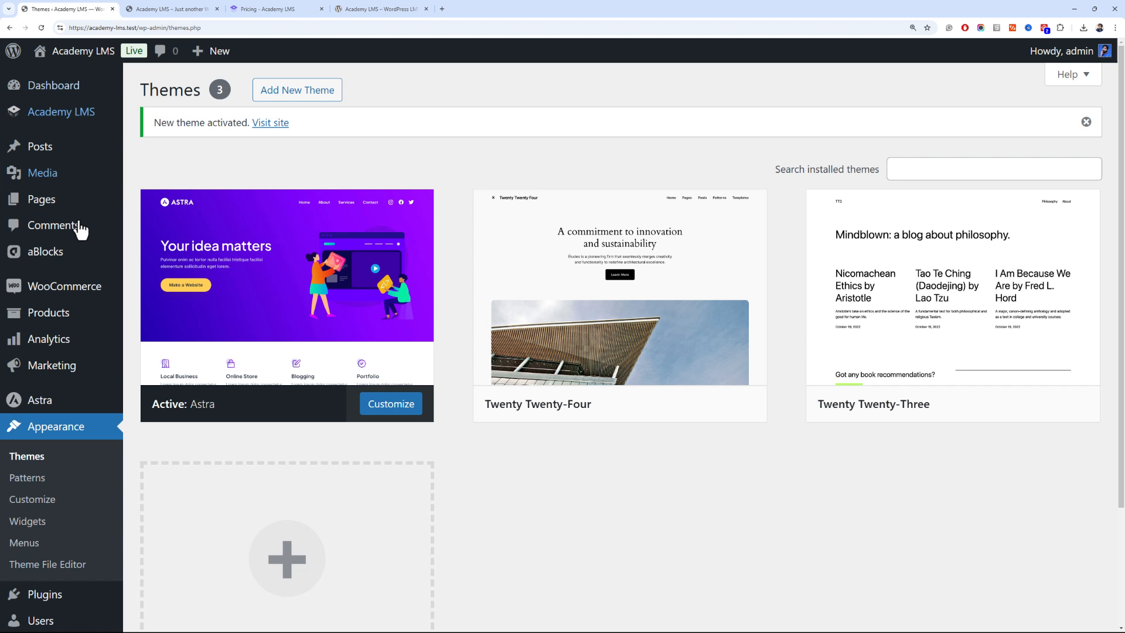
pyautogui.click(84, 543)
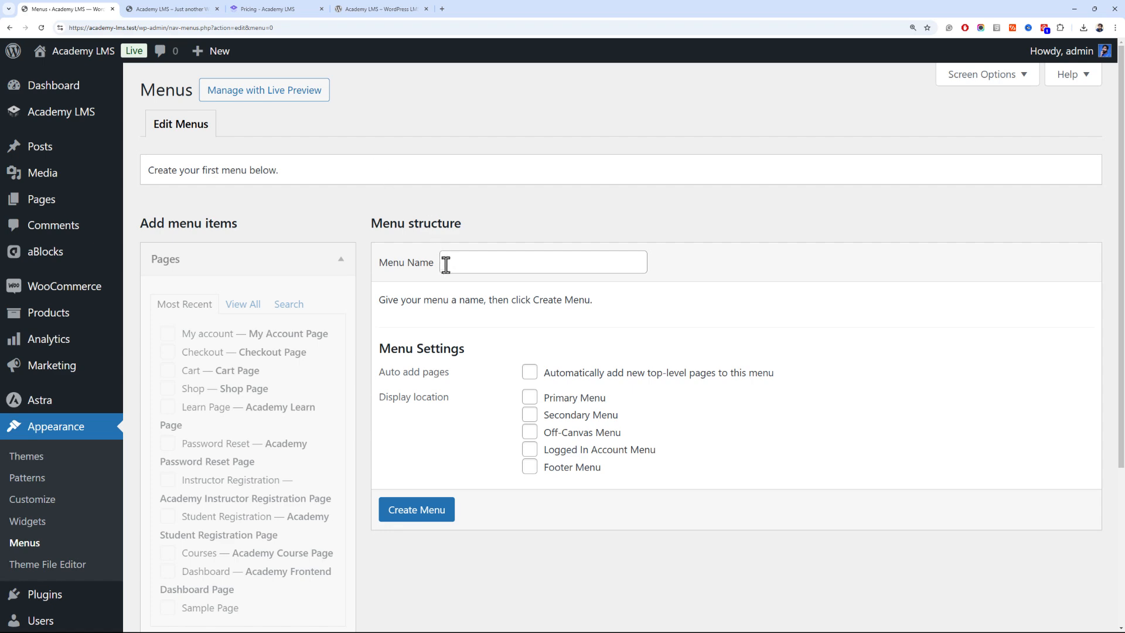
pyautogui.click(442, 267)
pyautogui.write('Head')
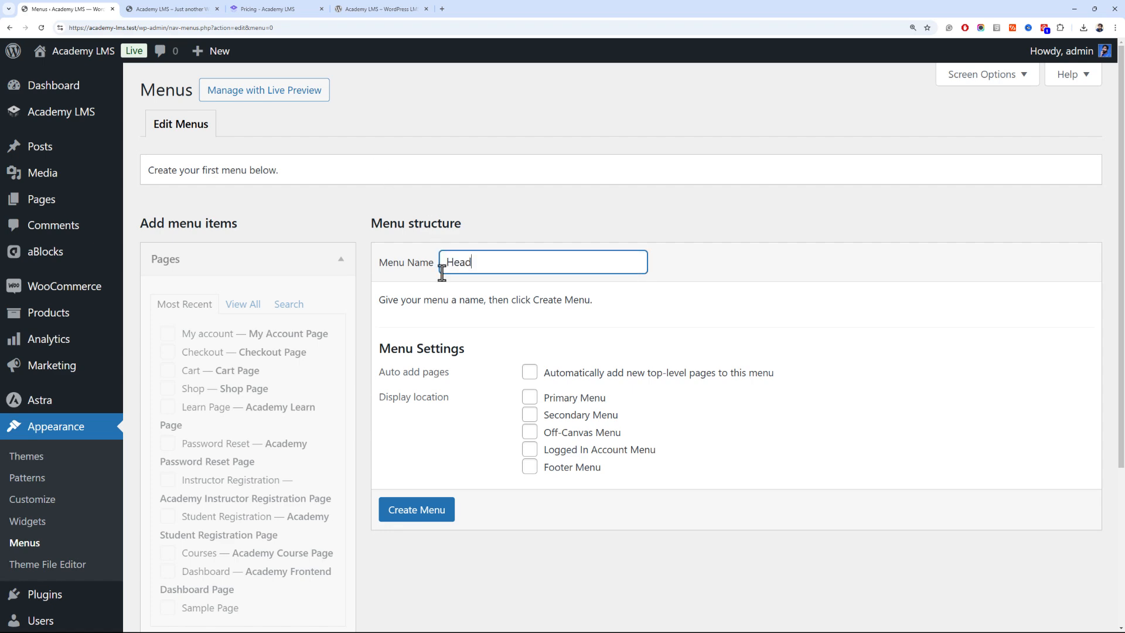
pyautogui.write('er Menu')
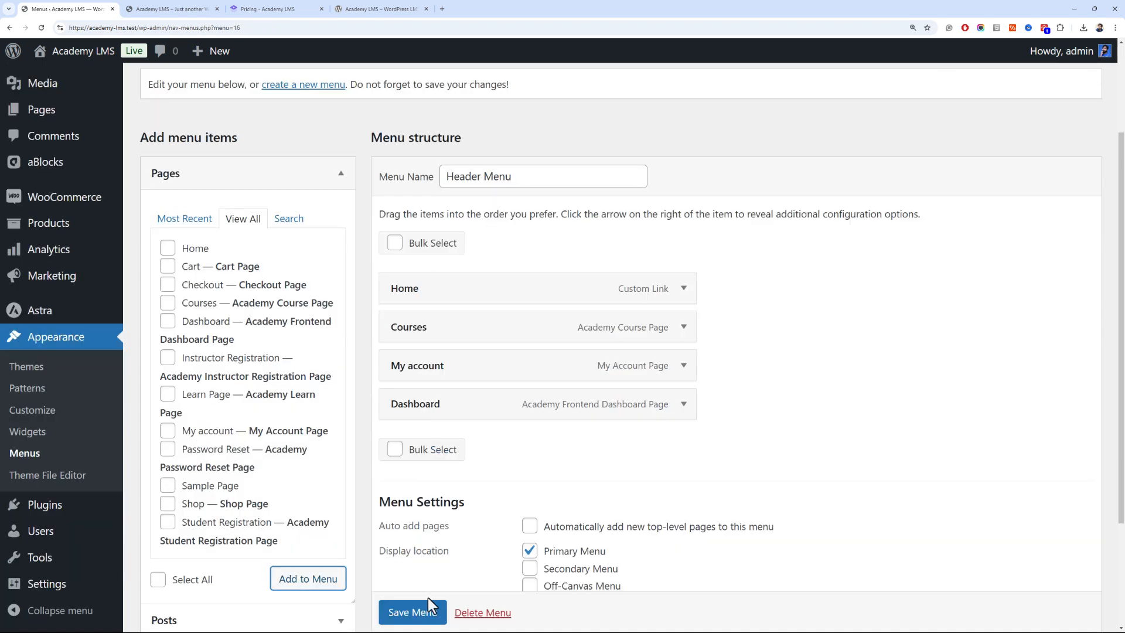
pyautogui.scroll(-1, 428, 598)
pyautogui.click(428, 604)
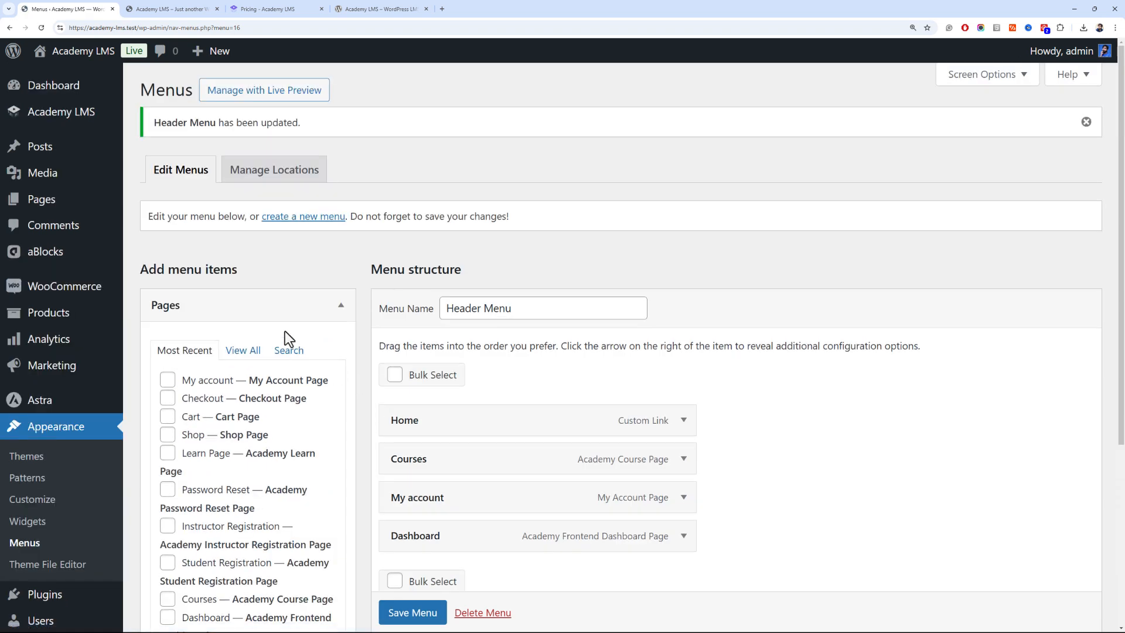
pyautogui.click(134, 9)
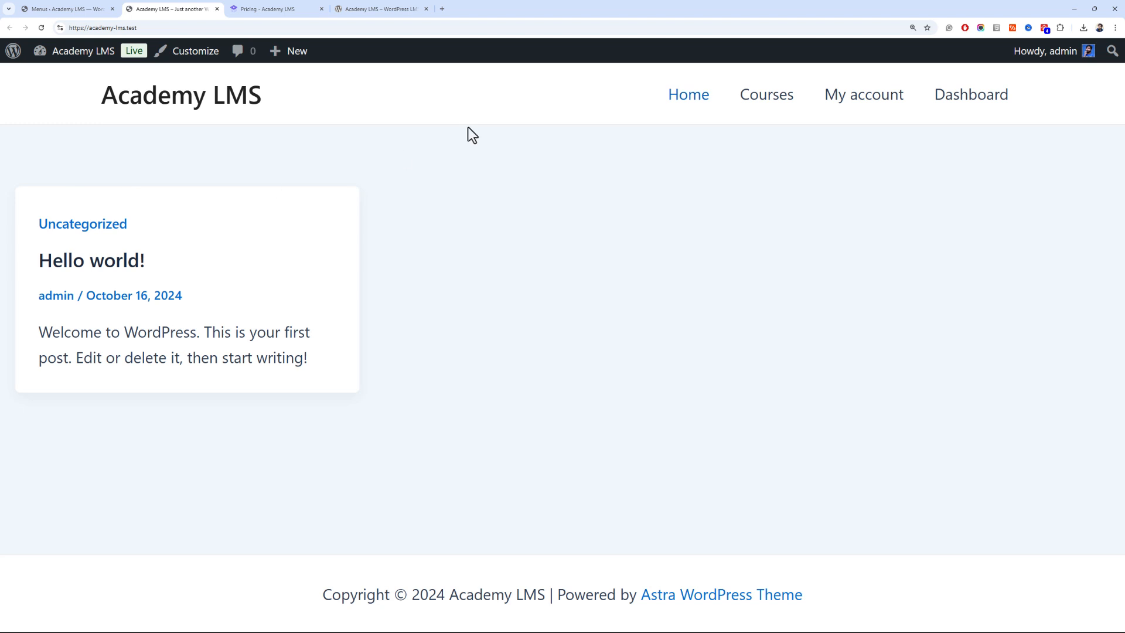
pyautogui.click(103, 9)
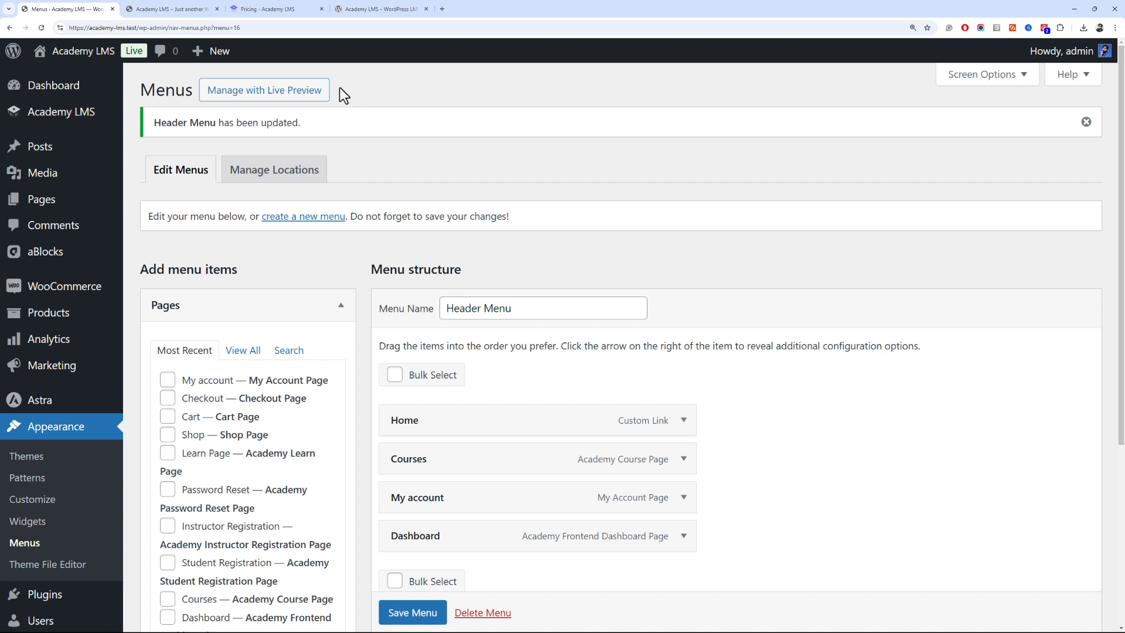
# Add a course category named Programming with the slug programming in Academy LMS
pyautogui.moveTo(80, 110)
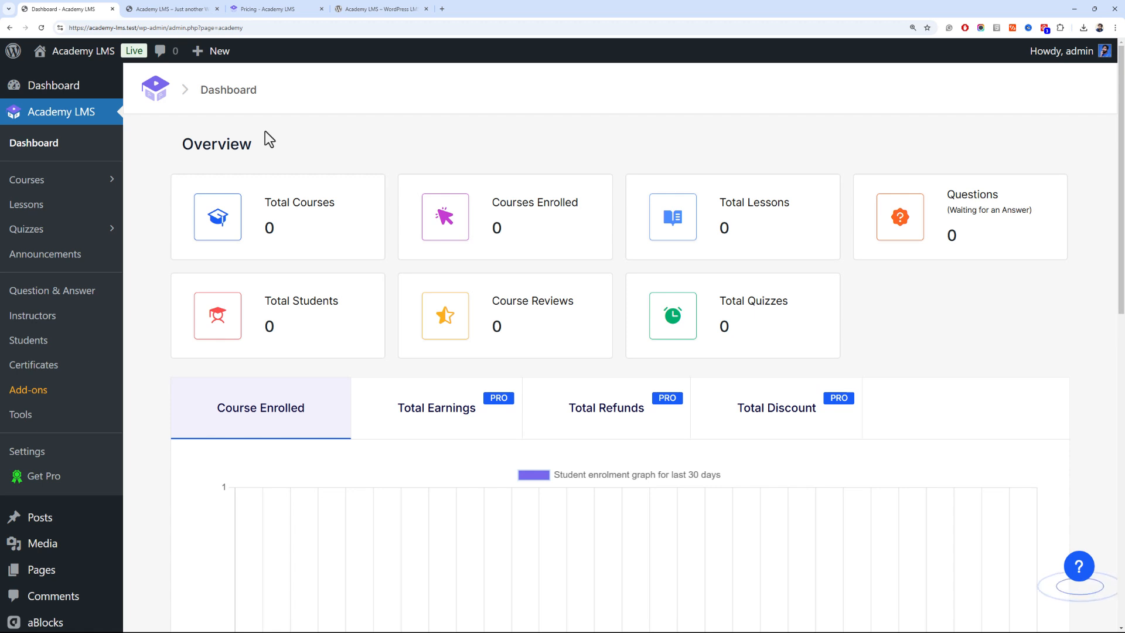
pyautogui.click(95, 186)
pyautogui.click(79, 229)
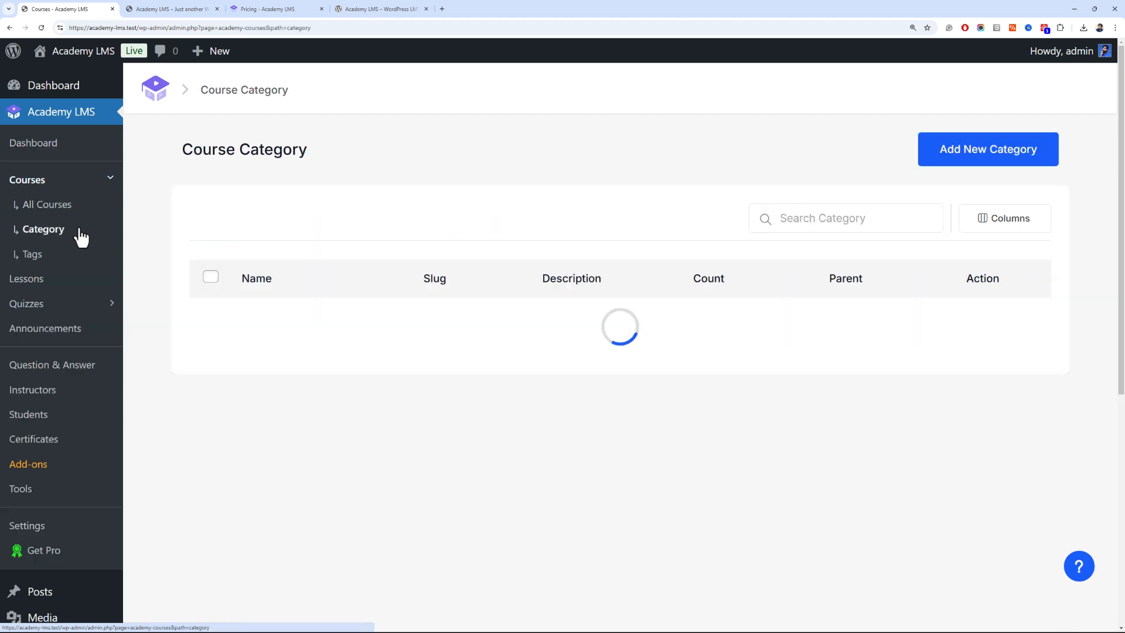
pyautogui.click(967, 154)
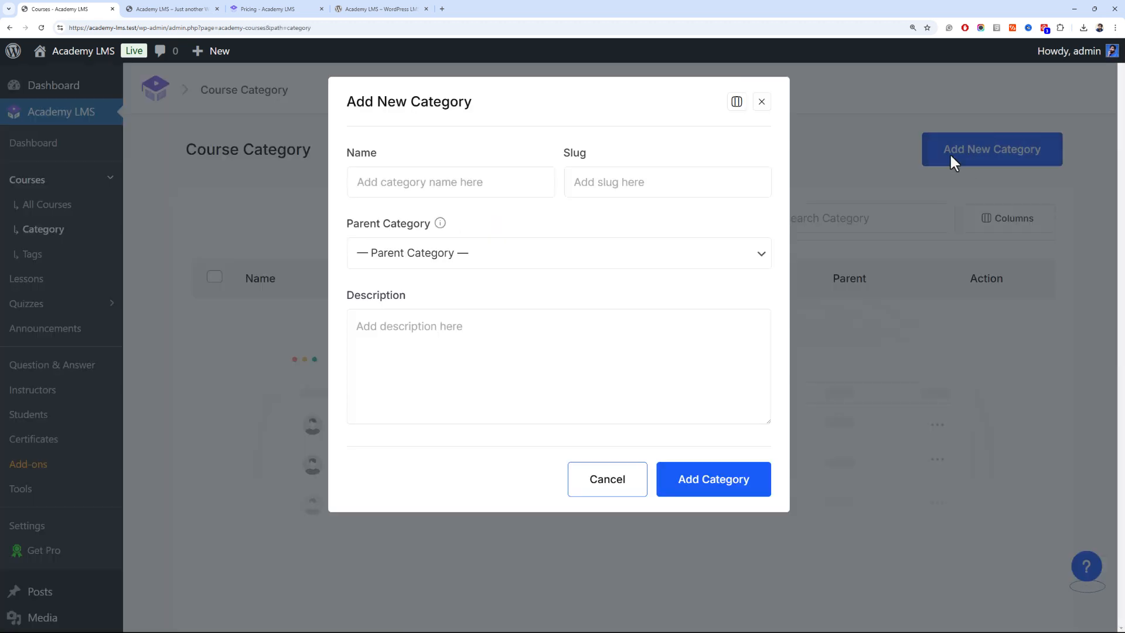
pyautogui.click(501, 191)
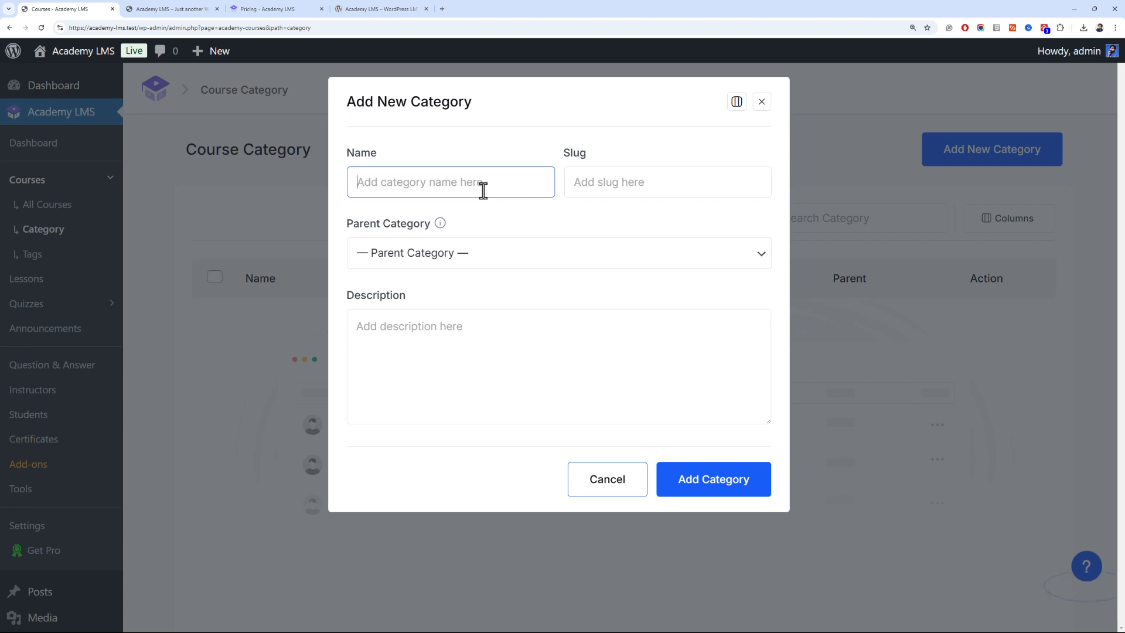
pyautogui.write('I')
pyautogui.press('BackSpace')
pyautogui.write('Programming')
pyautogui.press('Tab')
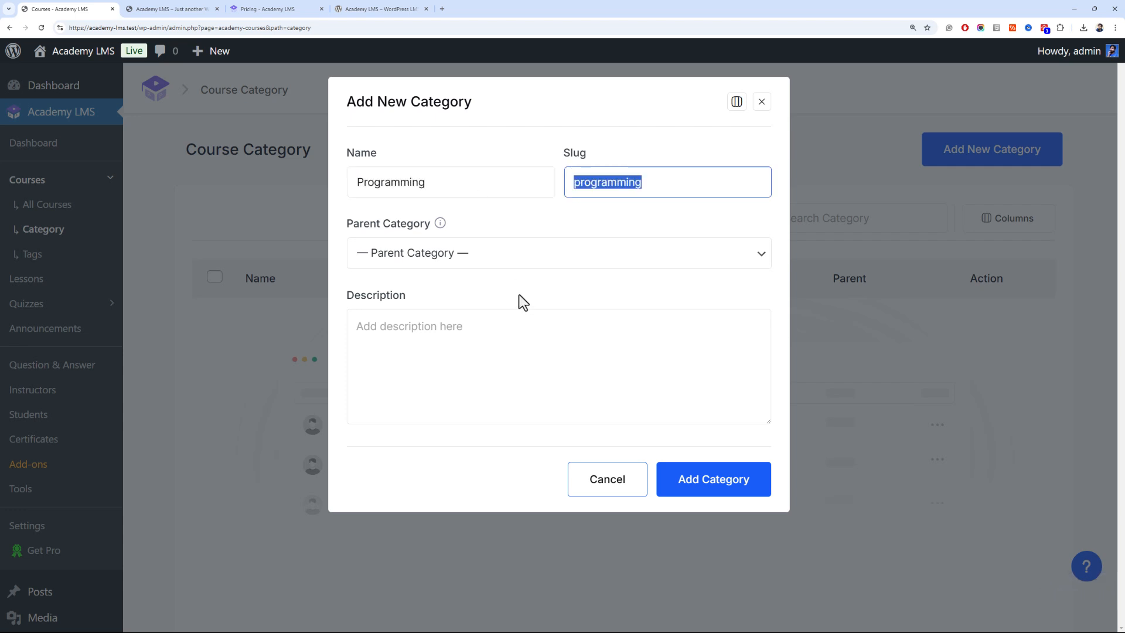
pyautogui.click(690, 492)
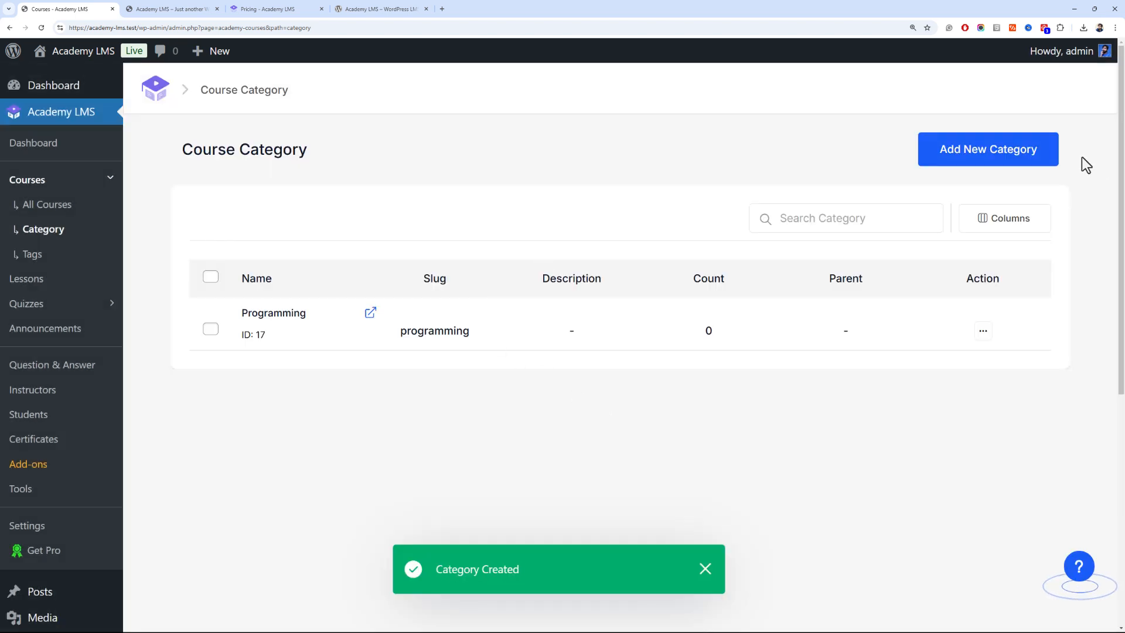
# Add the further course categories Graphic Design, Finance, Video Editing, Web Design and WordPress
pyautogui.click(1039, 151)
pyautogui.click(552, 183)
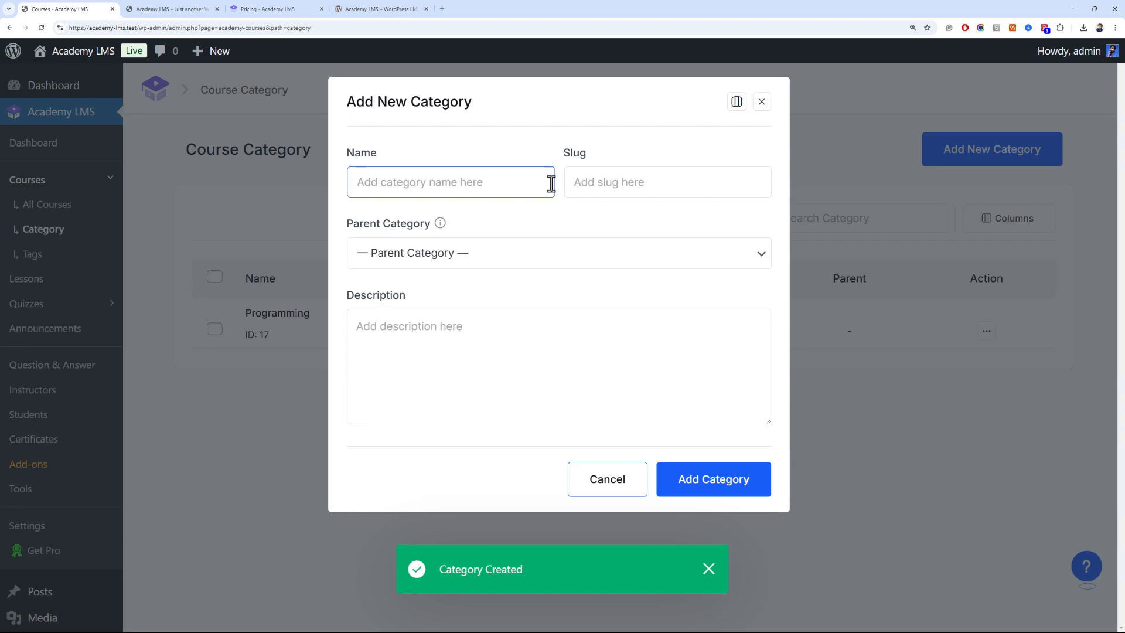
pyautogui.write('W')
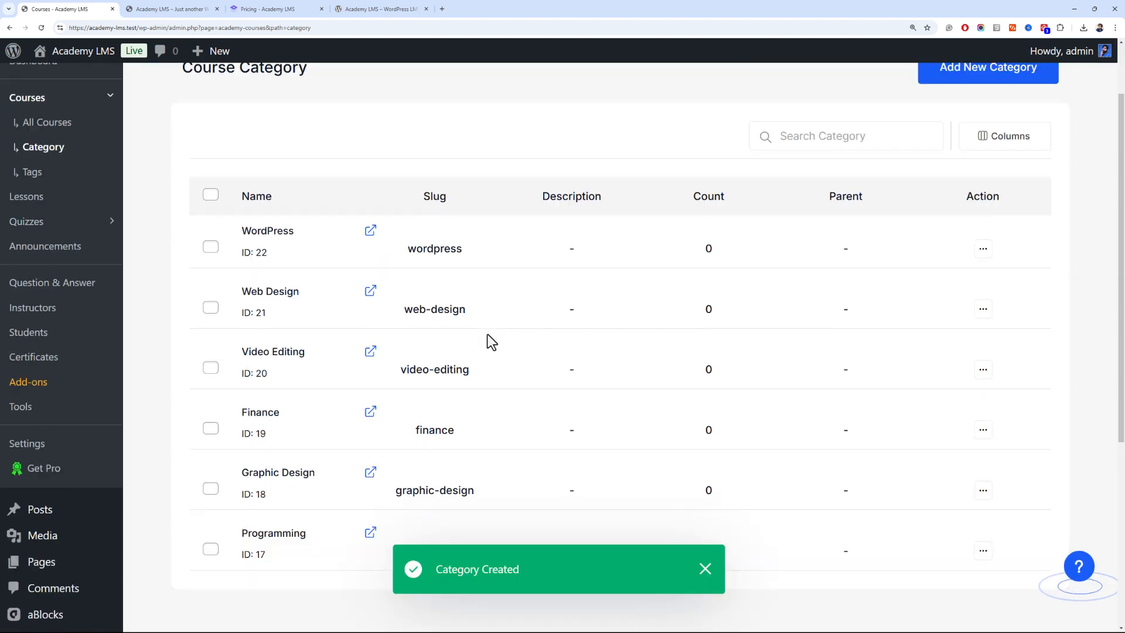
pyautogui.scroll(1, 488, 334)
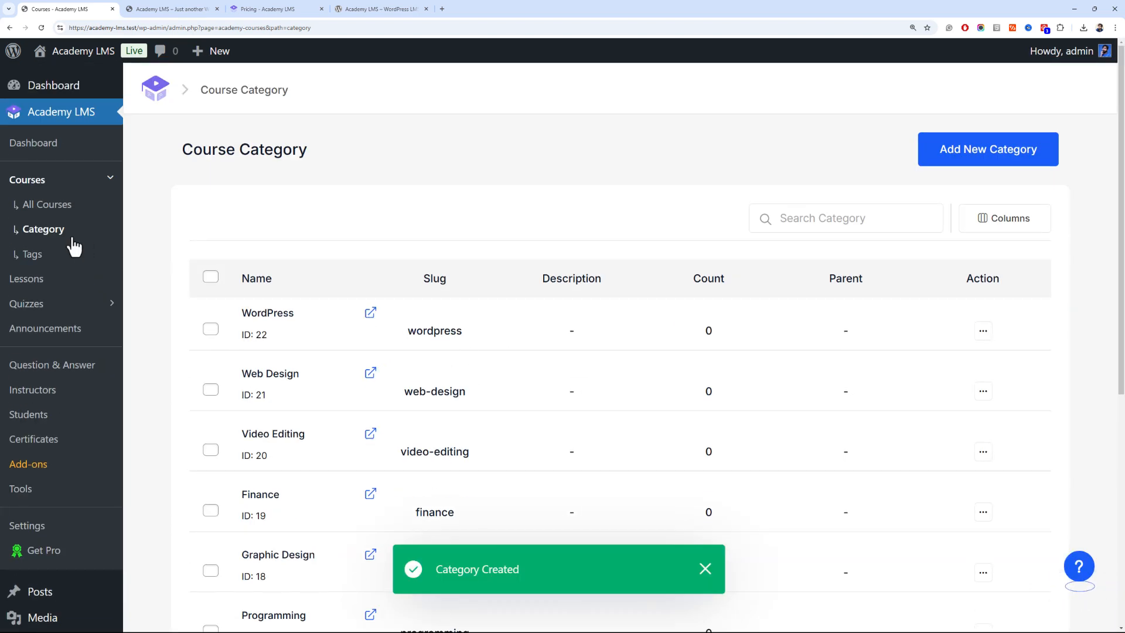
# Open the list of all courses and look at its published and all-status views
pyautogui.click(76, 212)
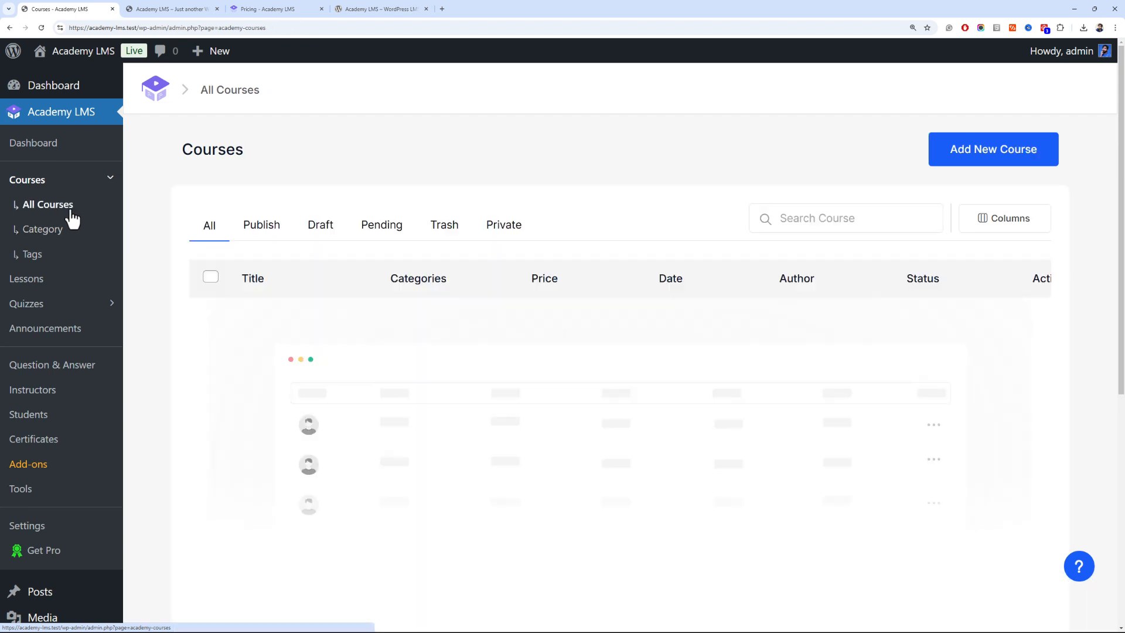
pyautogui.click(234, 218)
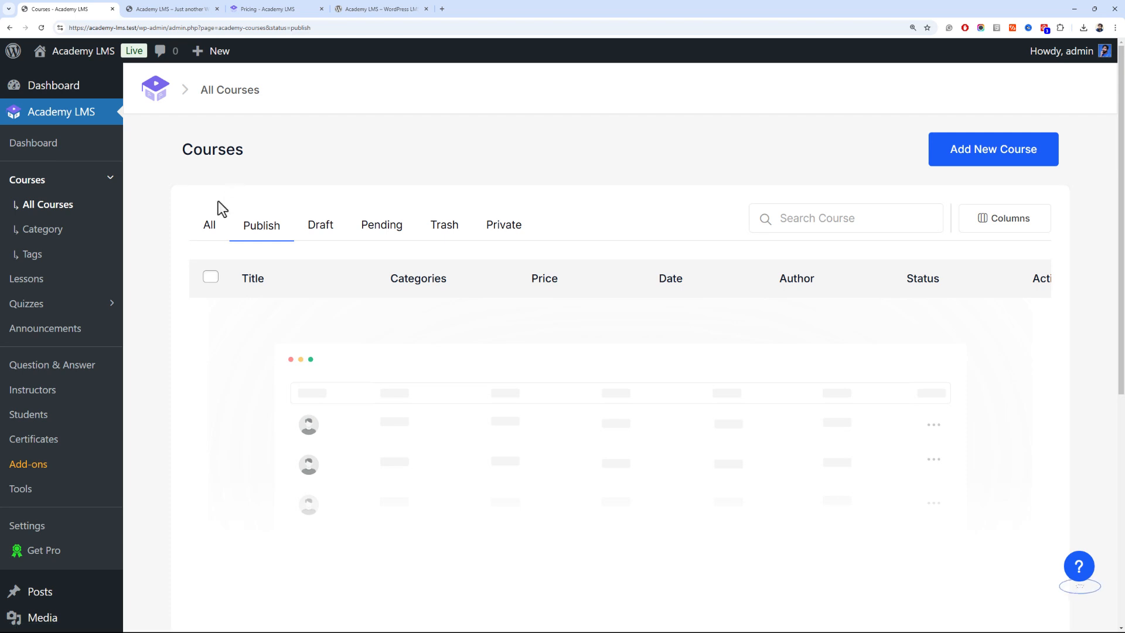
pyautogui.click(210, 226)
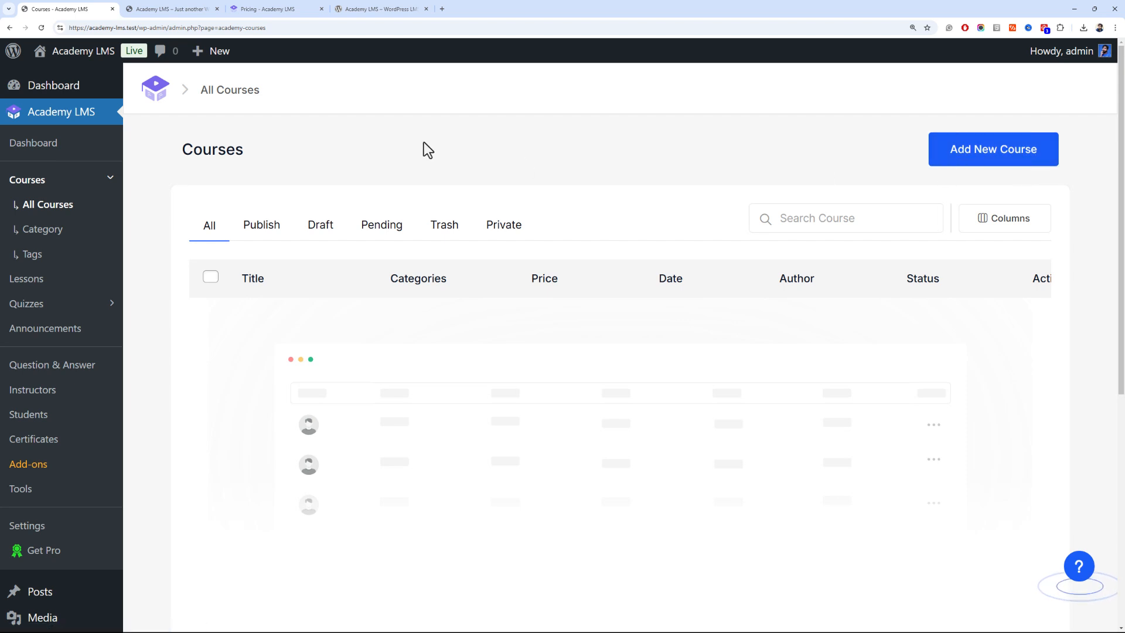
# Start a new course and look over the course creation form
pyautogui.click(945, 160)
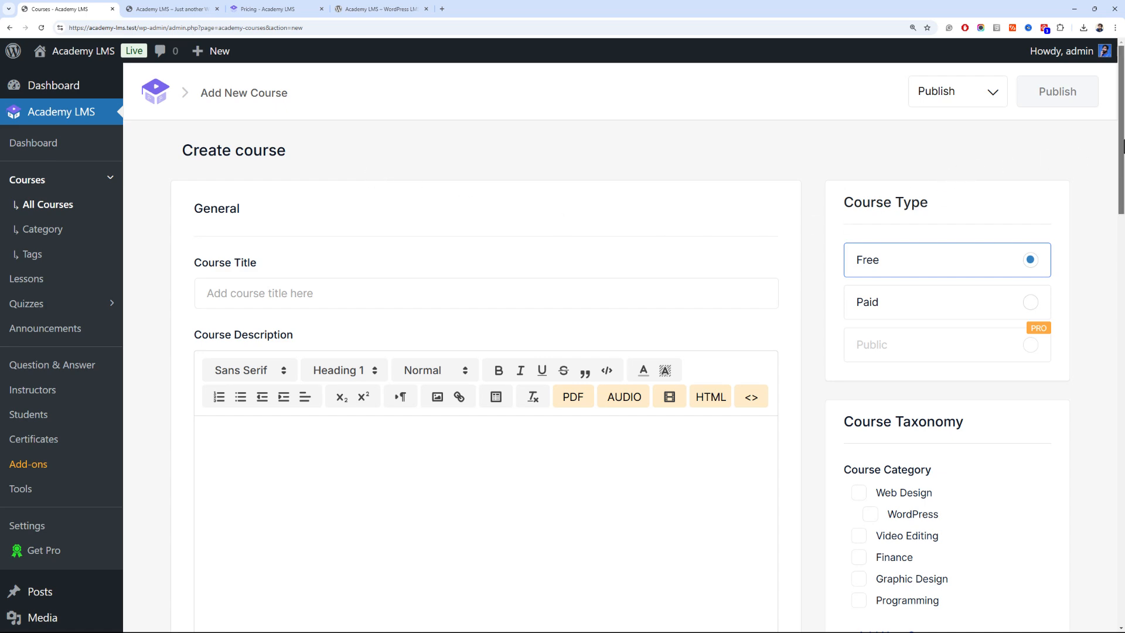
pyautogui.scroll(-1, 1121, 164)
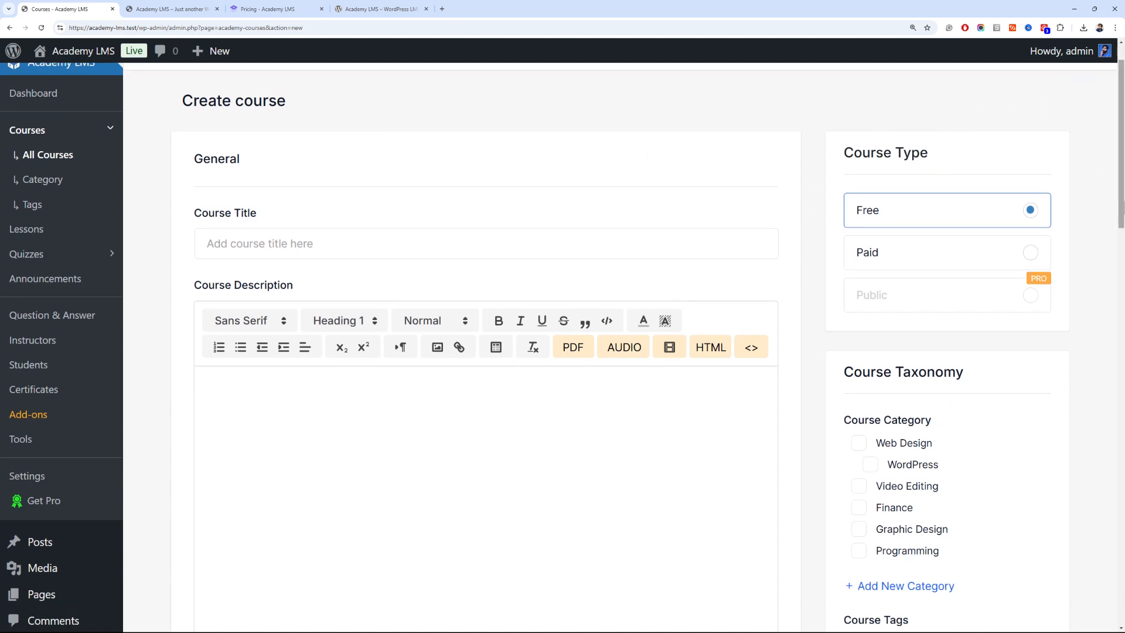
pyautogui.moveTo(1121, 193)
pyautogui.mouseDown()
pyautogui.moveTo(1121, 299)
pyautogui.moveTo(1085, 494)
pyautogui.moveTo(1123, 237)
pyautogui.moveTo(1123, 302)
pyautogui.moveTo(1120, 191)
pyautogui.mouseUp()
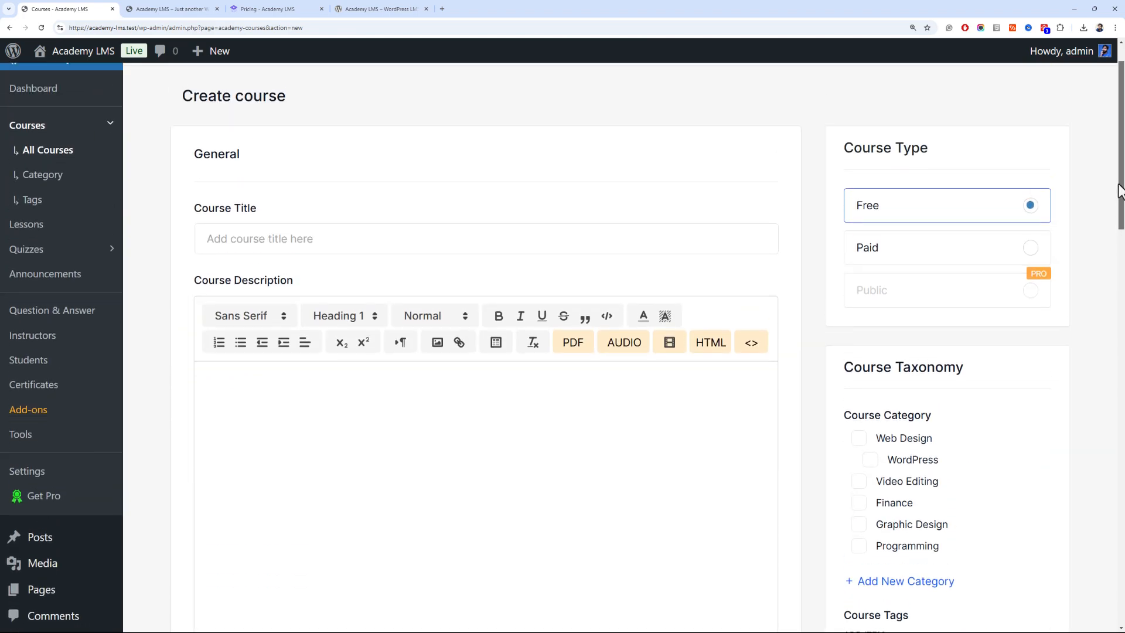
pyautogui.moveTo(1120, 190); pyautogui.dragTo(1113, 172)
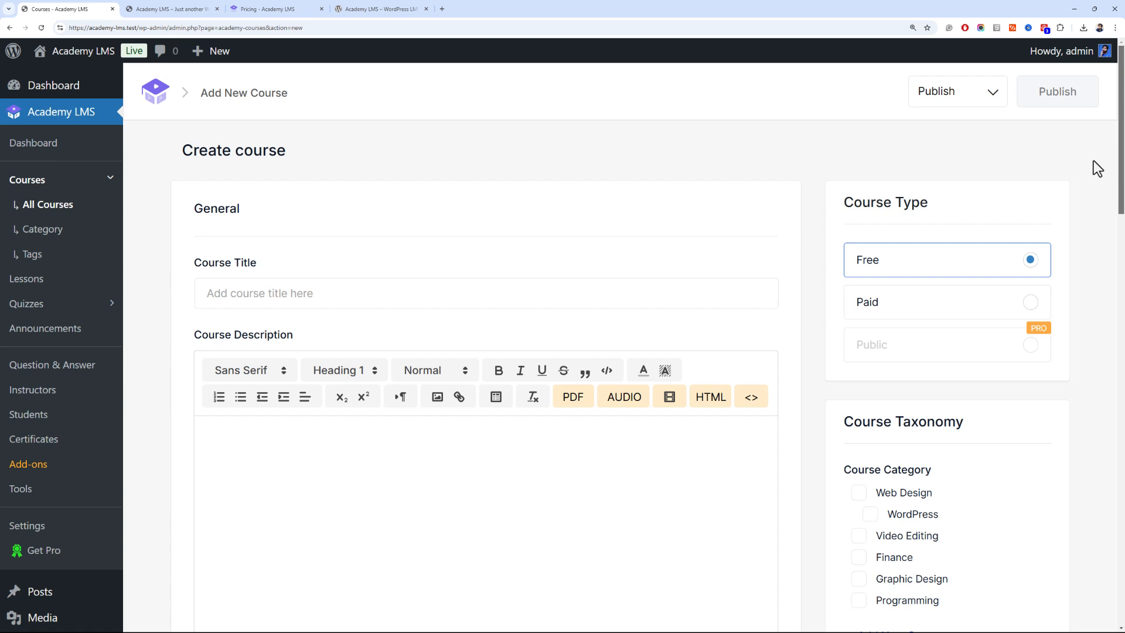
# Title the new course "Elementor – Build Drag & Drop WordPress Websites"
pyautogui.scroll(-2, 1093, 175)
pyautogui.click(242, 201)
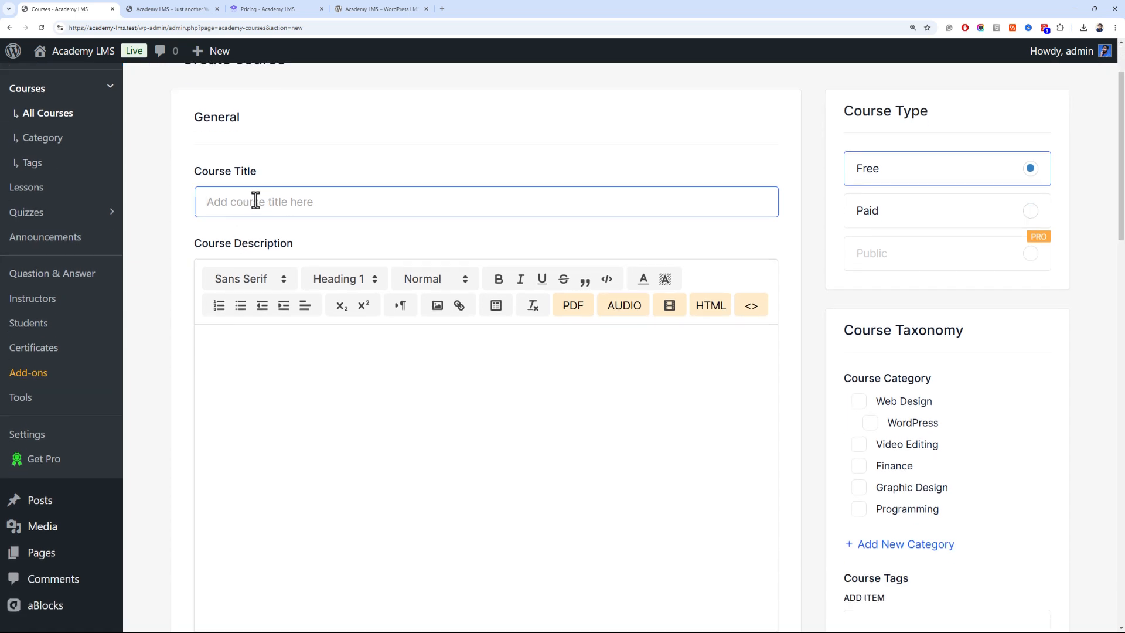
pyautogui.write('Elementor – Build Drag & Drop WordPress Websites')
# Paste the copied Elementor course text, including its "What You Will Learn" section, into the course description
pyautogui.click(342, 420)
pyautogui.scroll(-5, 328, 405)
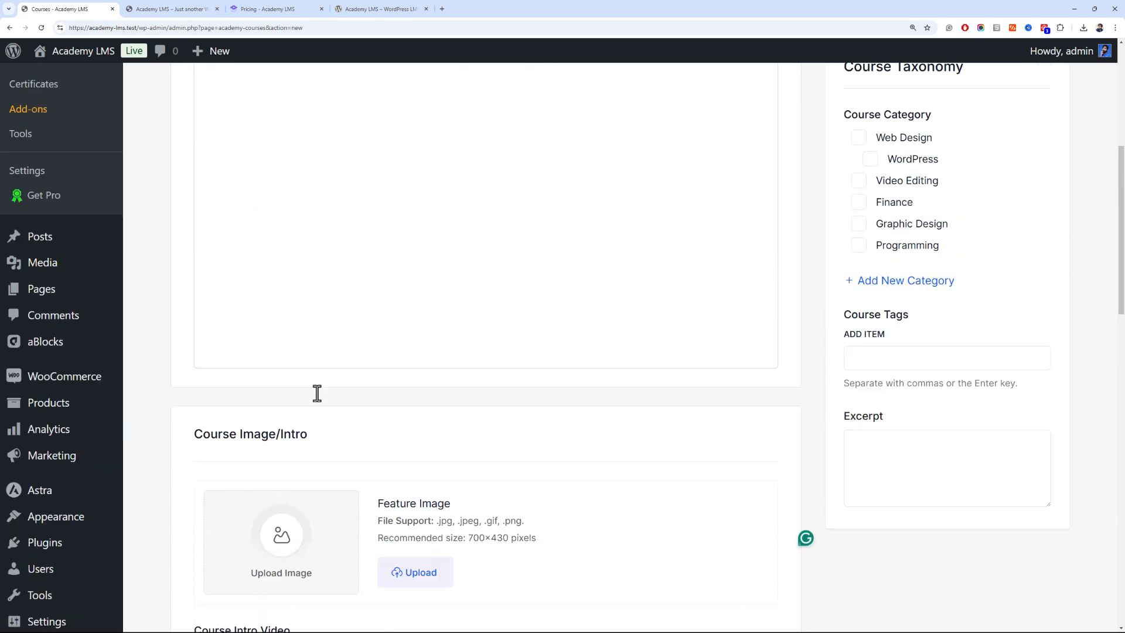
pyautogui.scroll(2, 387, 296)
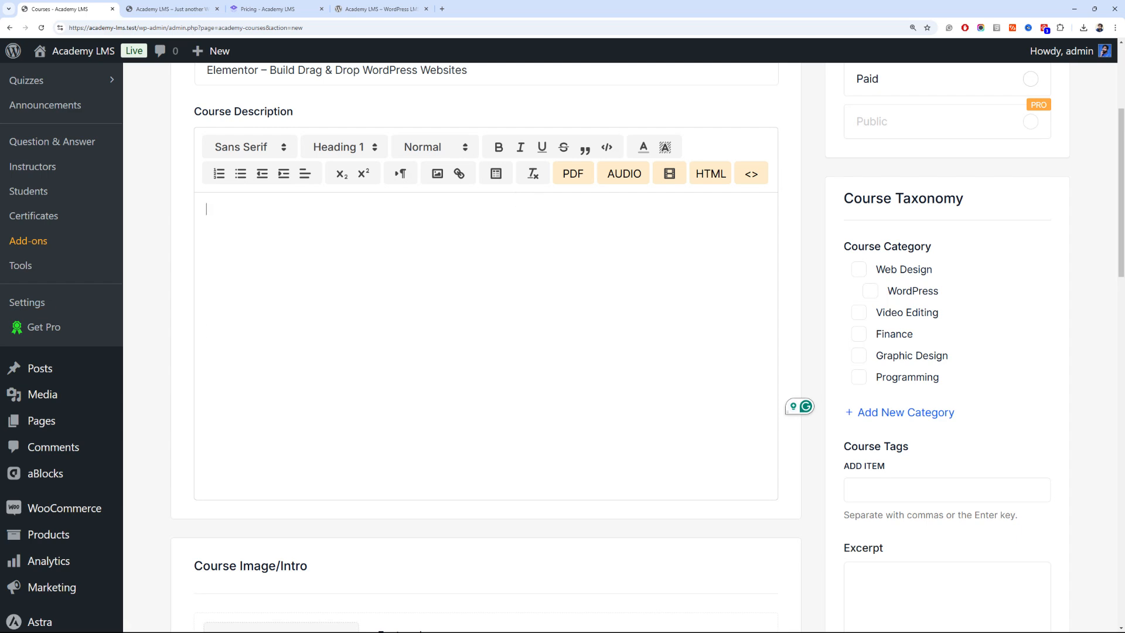
pyautogui.hotkey('ctrl', 'v')
# Set maxresdefault.webp from the media library as the course's feature image
pyautogui.scroll(-3, 415, 344)
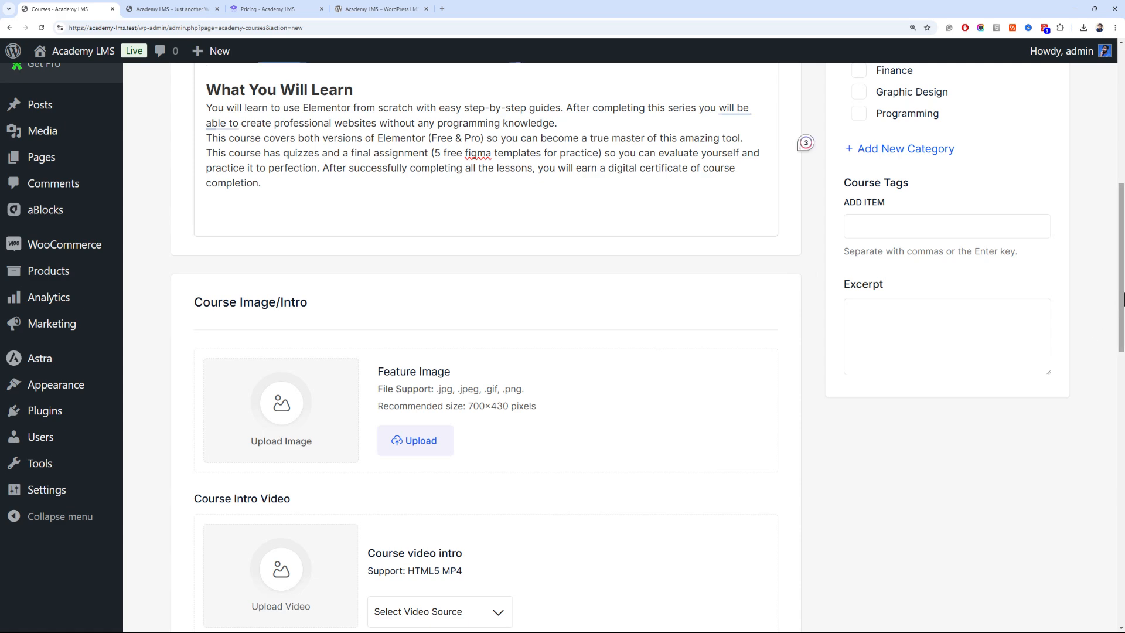
pyautogui.moveTo(1124, 294); pyautogui.dragTo(1118, 330)
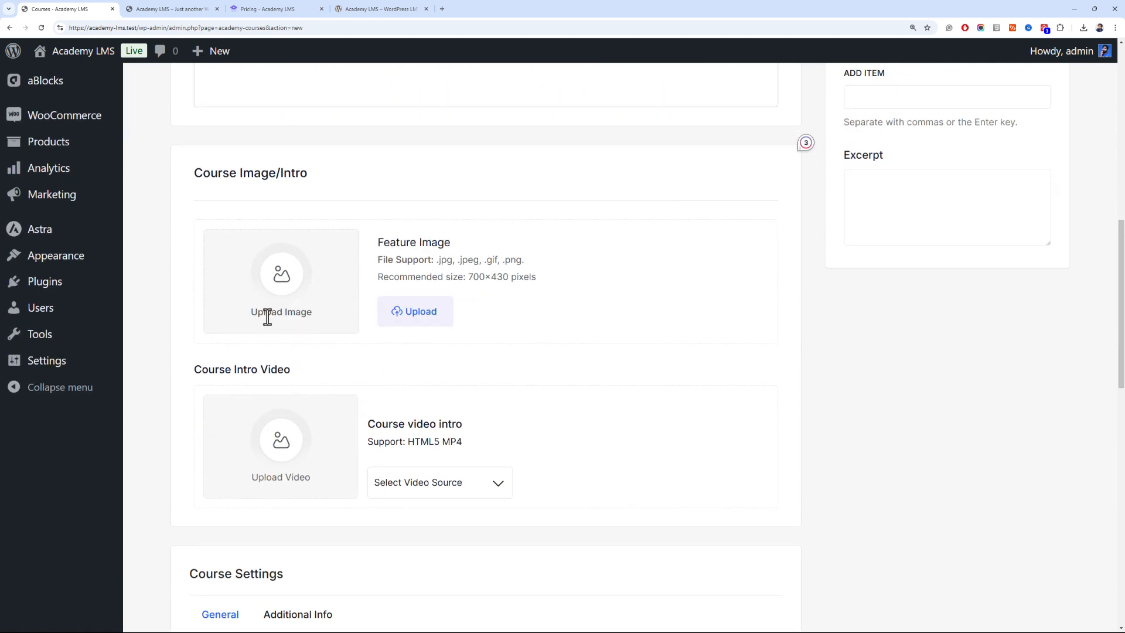
pyautogui.click(411, 318)
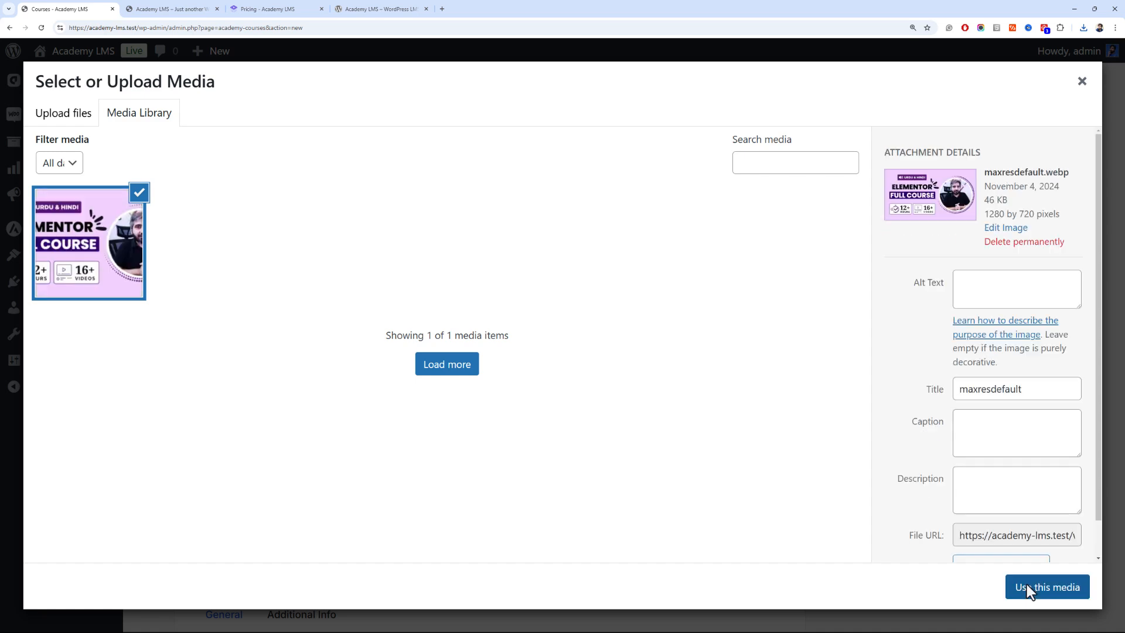
pyautogui.click(1027, 586)
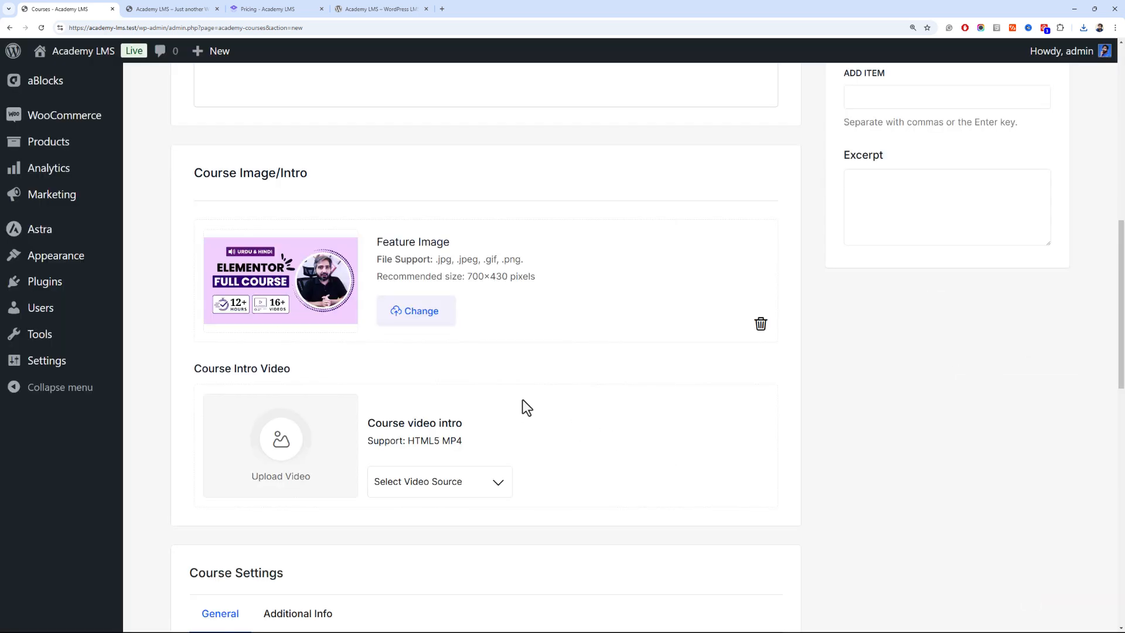
pyautogui.scroll(-2, 522, 392)
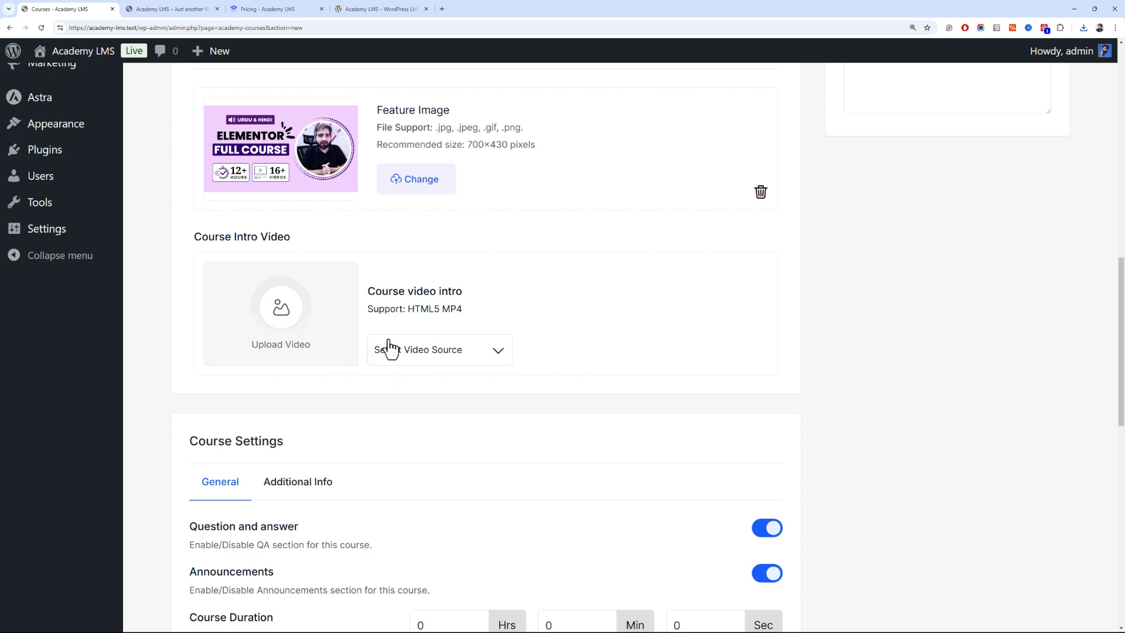
pyautogui.click(446, 352)
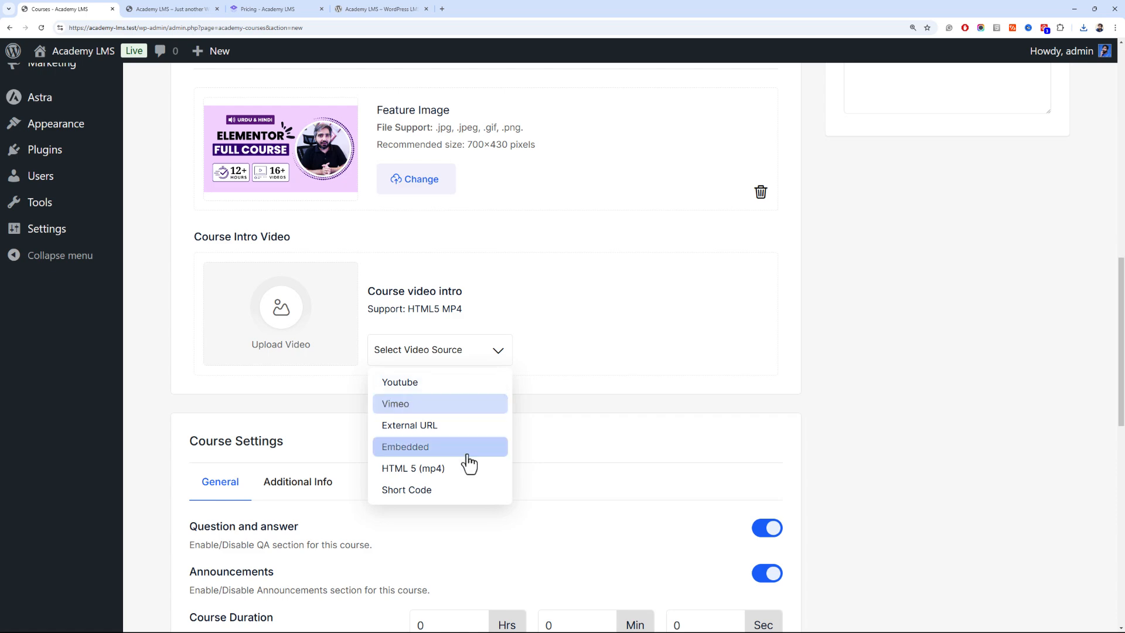
pyautogui.click(435, 388)
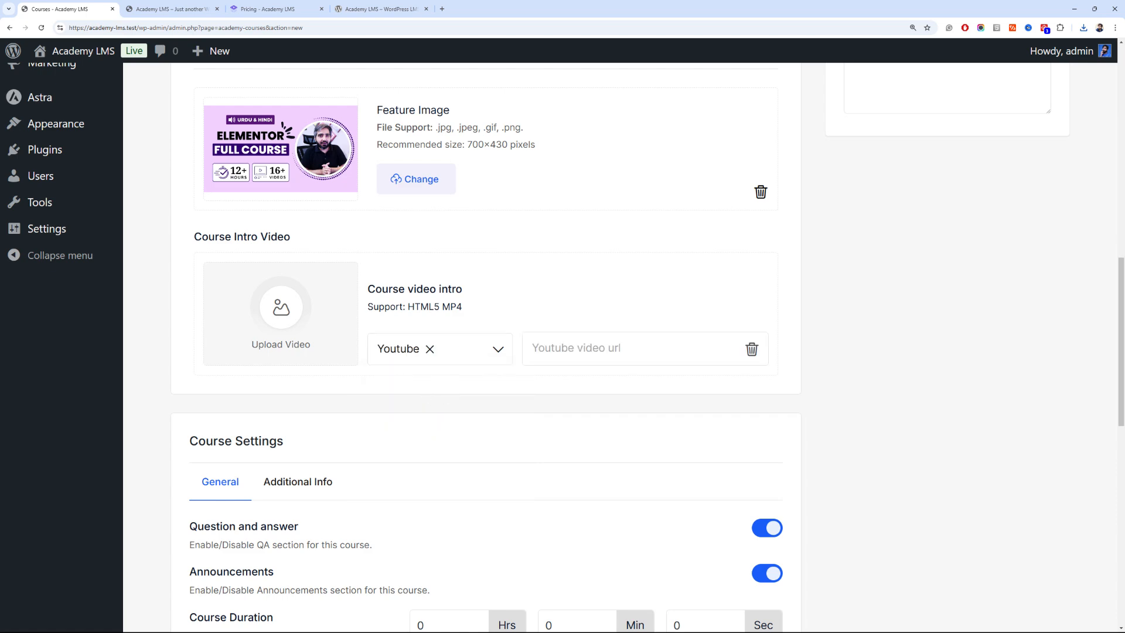
pyautogui.click(612, 346)
pyautogui.write('https://www.youtube.com/watch?v=U0IUHNZzLJk')
# Set the course duration to 12 hours in the general course settings
pyautogui.moveTo(1122, 293); pyautogui.dragTo(1123, 383)
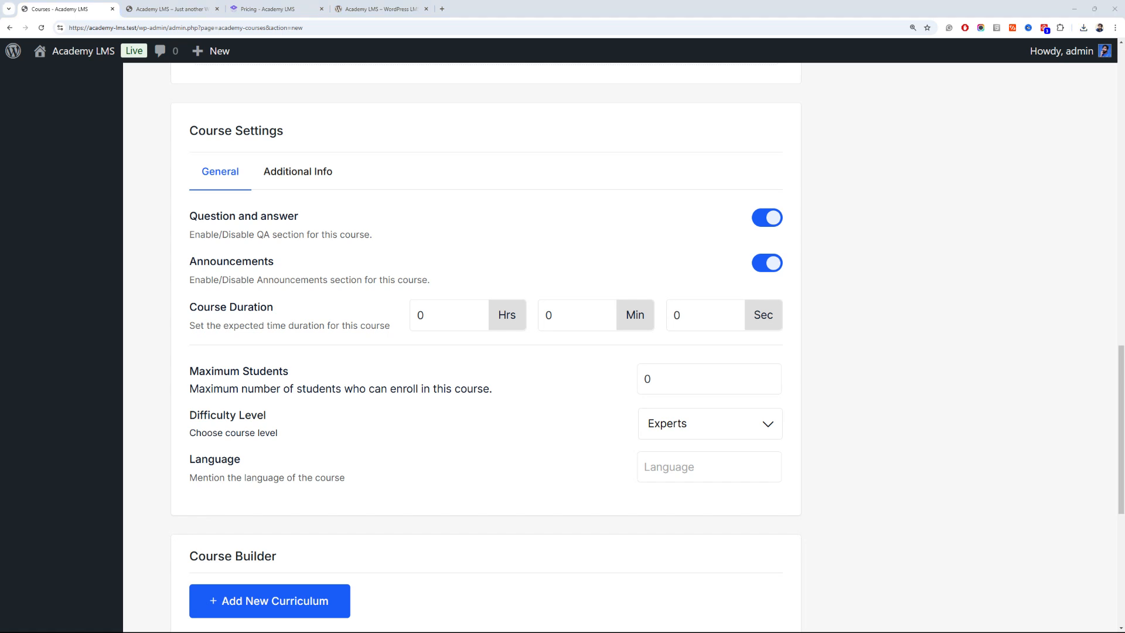
pyautogui.click(416, 316)
pyautogui.doubleClick(417, 317)
pyautogui.write('12')
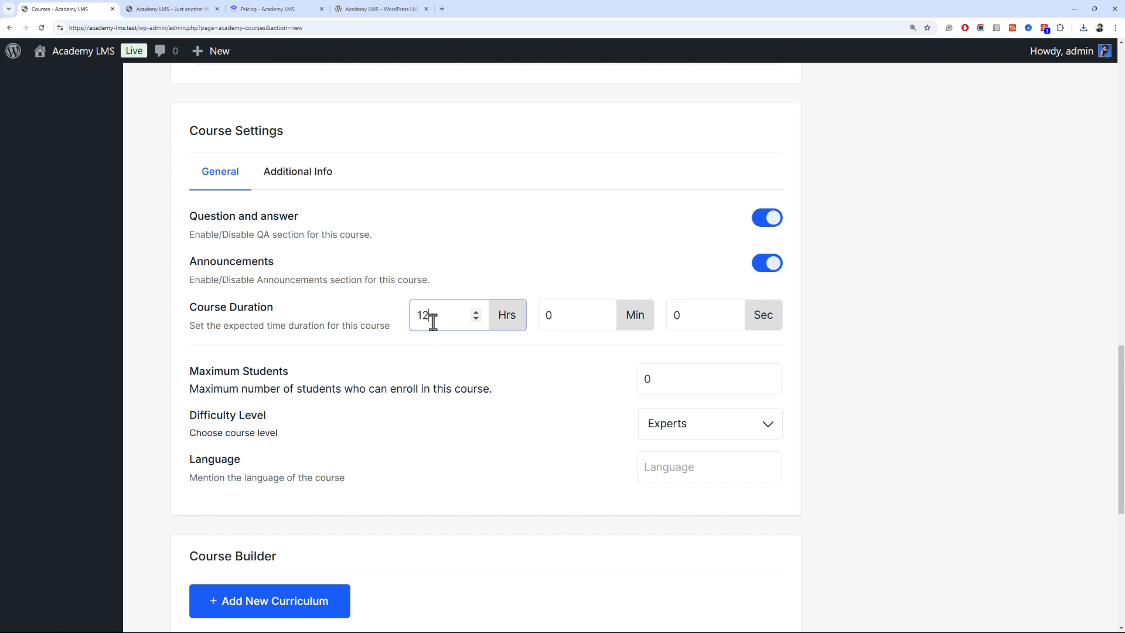
pyautogui.click(437, 338)
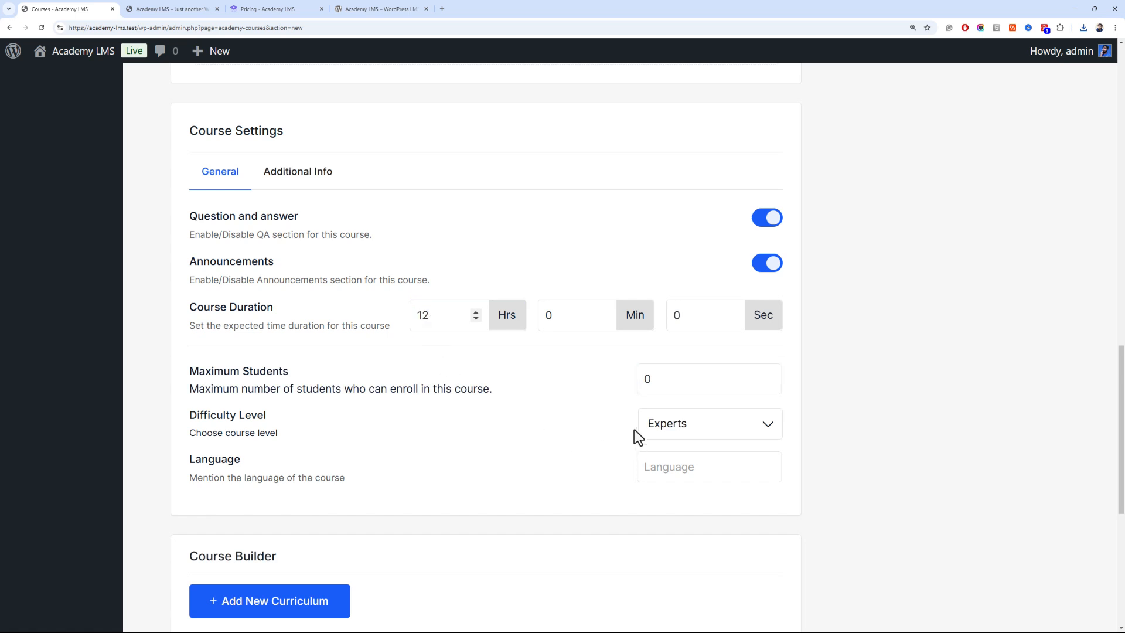
# Set the course's difficulty level to Beginner and its language to Urdu & Hindi
pyautogui.click(663, 388)
pyautogui.scroll(-2, 645, 352)
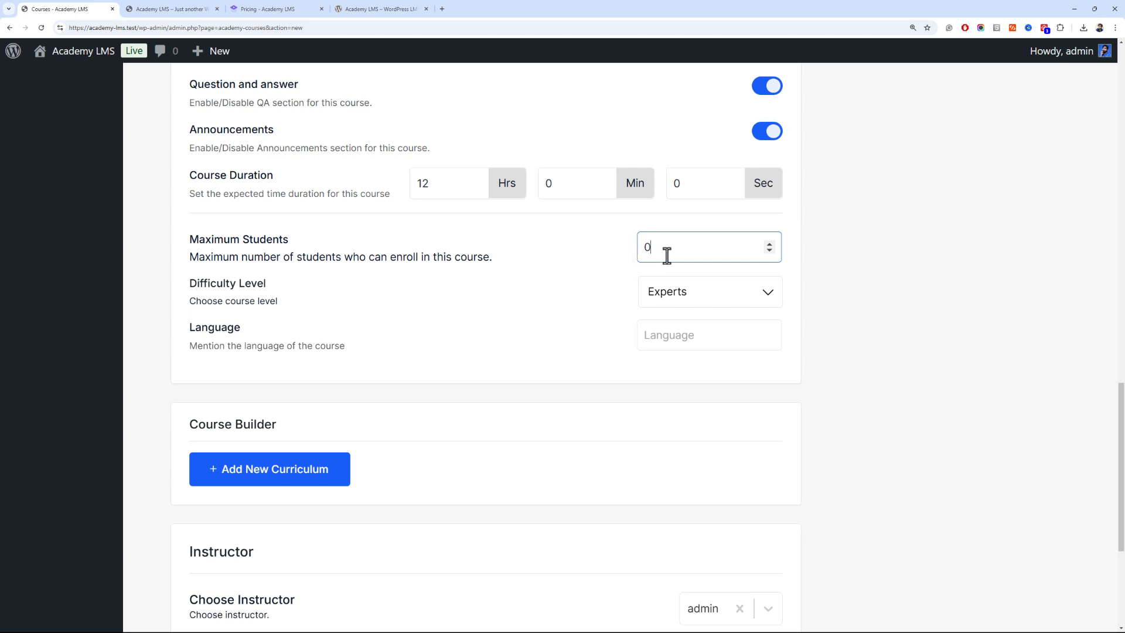
pyautogui.click(701, 300)
pyautogui.click(701, 300)
pyautogui.click(672, 323)
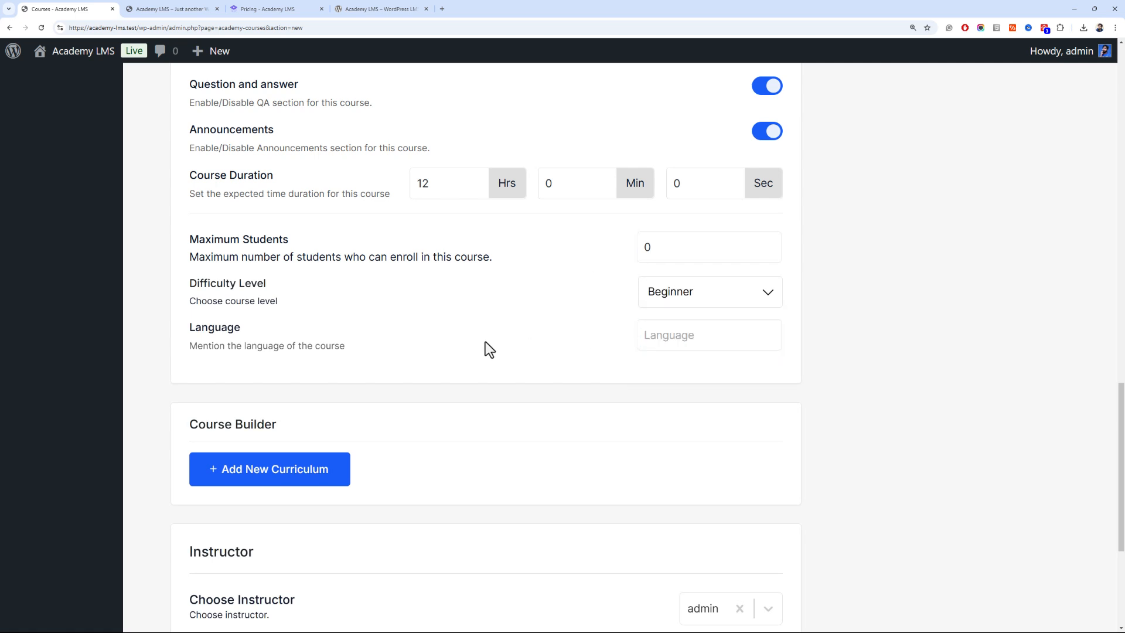
pyautogui.click(643, 334)
pyautogui.write('Urdu & H')
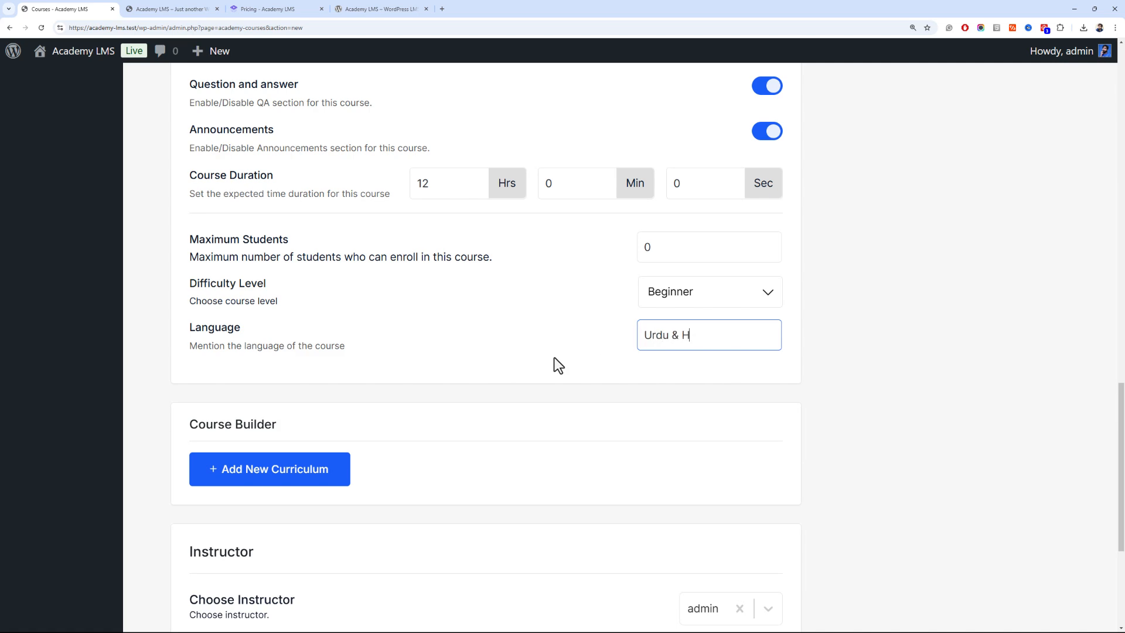
pyautogui.write('indi')
# Add a curriculum titled "The Basics" in the course builder
pyautogui.scroll(-5, 521, 306)
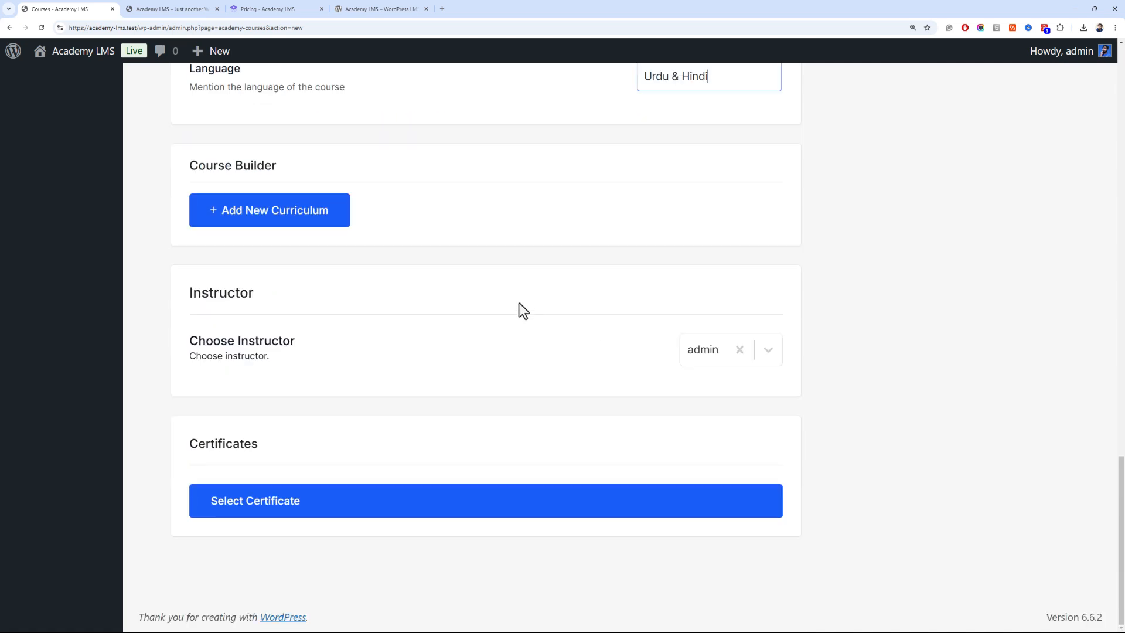
pyautogui.scroll(2, 519, 304)
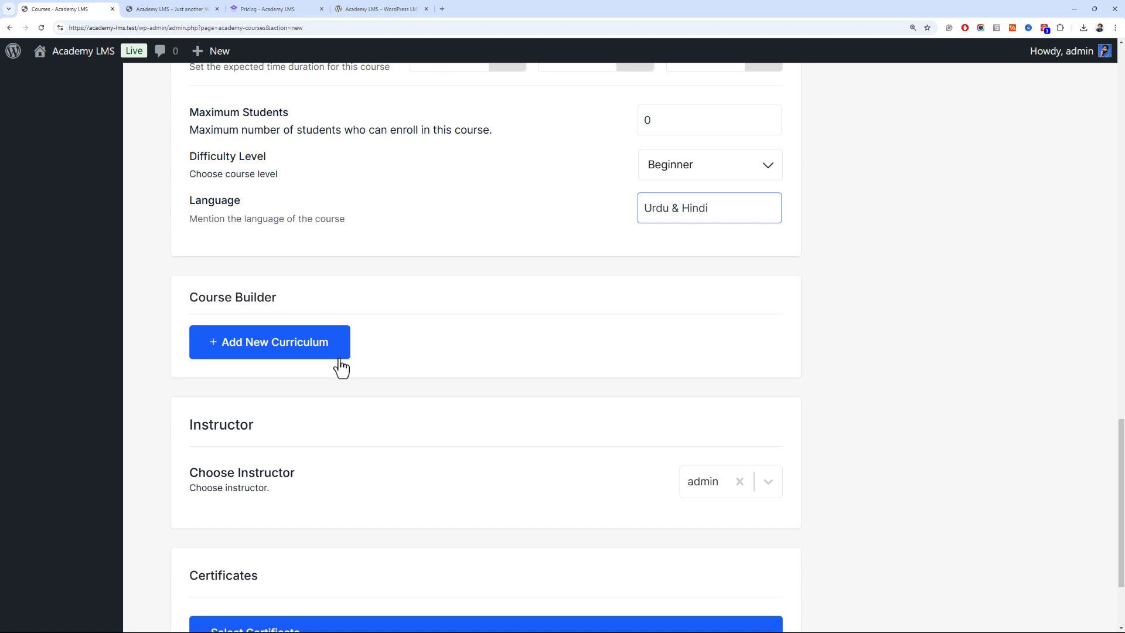
pyautogui.click(428, 345)
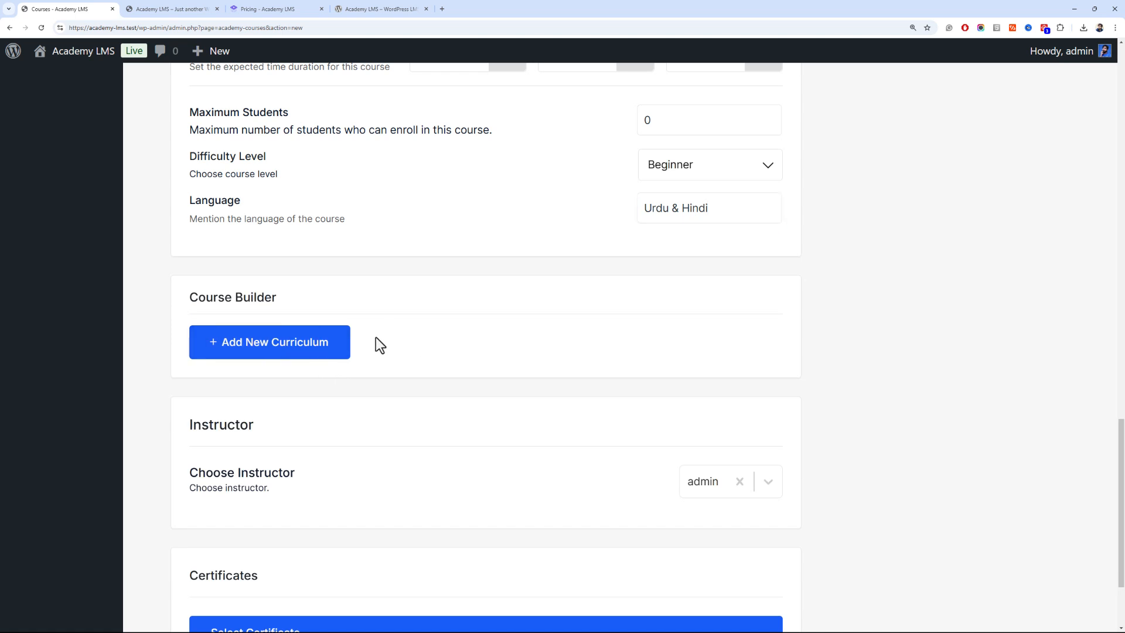
pyautogui.click(298, 351)
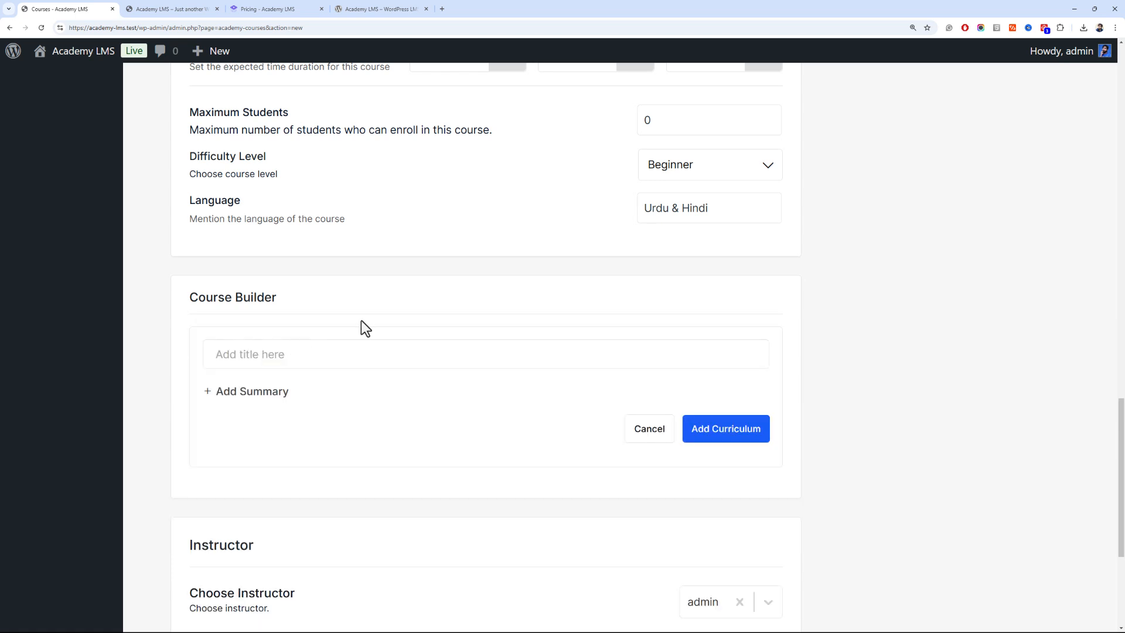
pyautogui.click(374, 345)
pyautogui.scroll(-2, 320, 322)
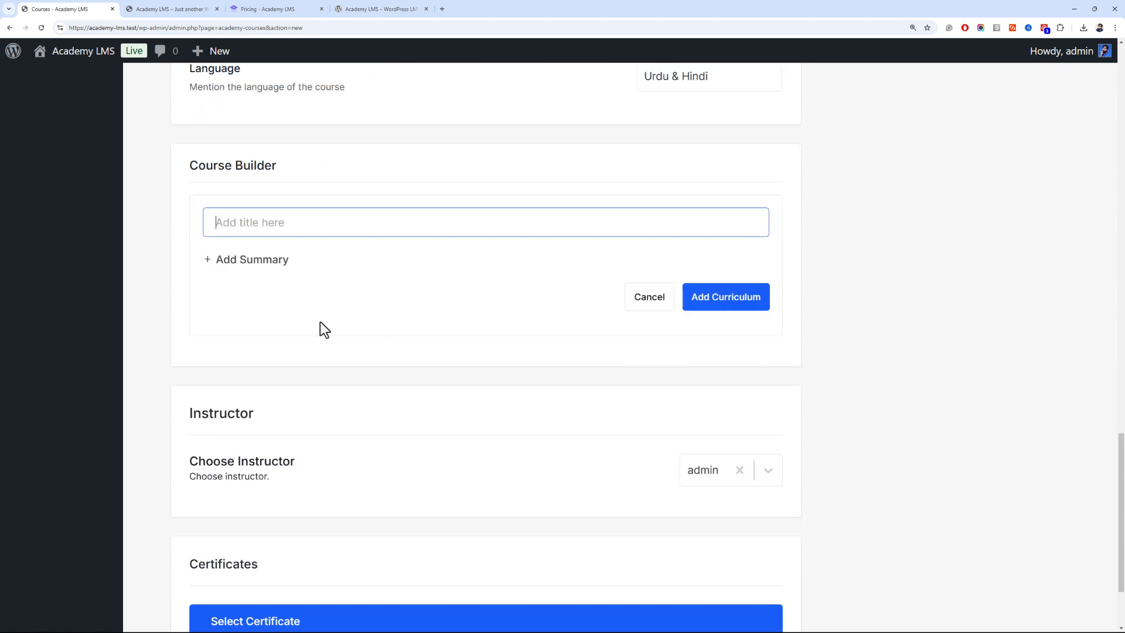
pyautogui.write('The Basics')
pyautogui.click(691, 304)
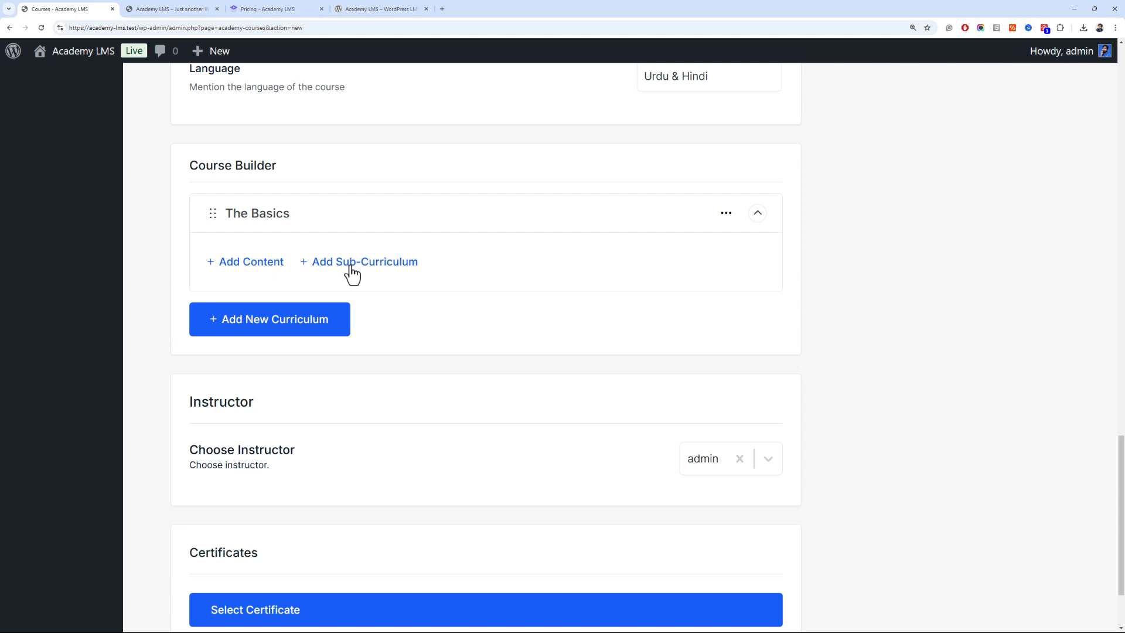
# Start a new lesson from scratch in The Basics curriculum and title it "Course Overview"
pyautogui.click(259, 270)
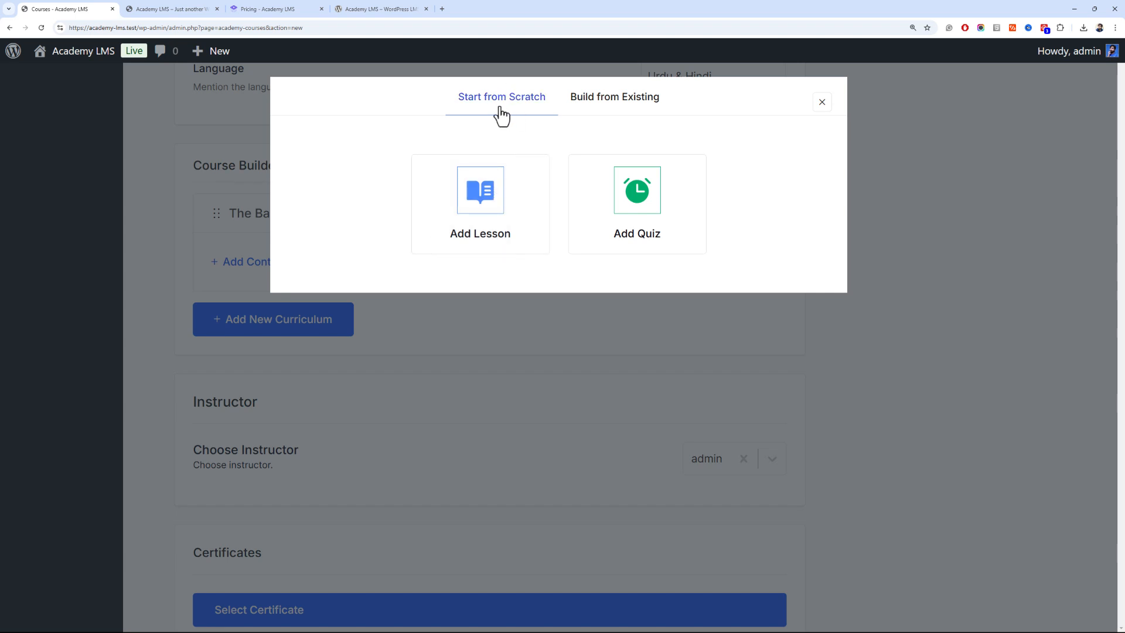
pyautogui.click(589, 111)
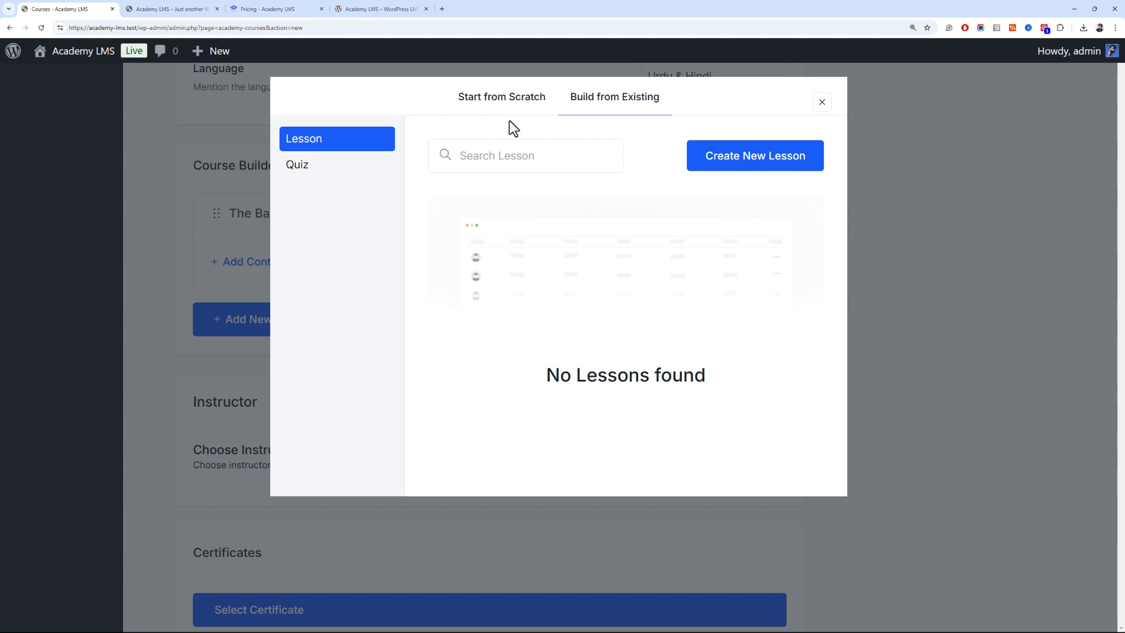
pyautogui.click(501, 103)
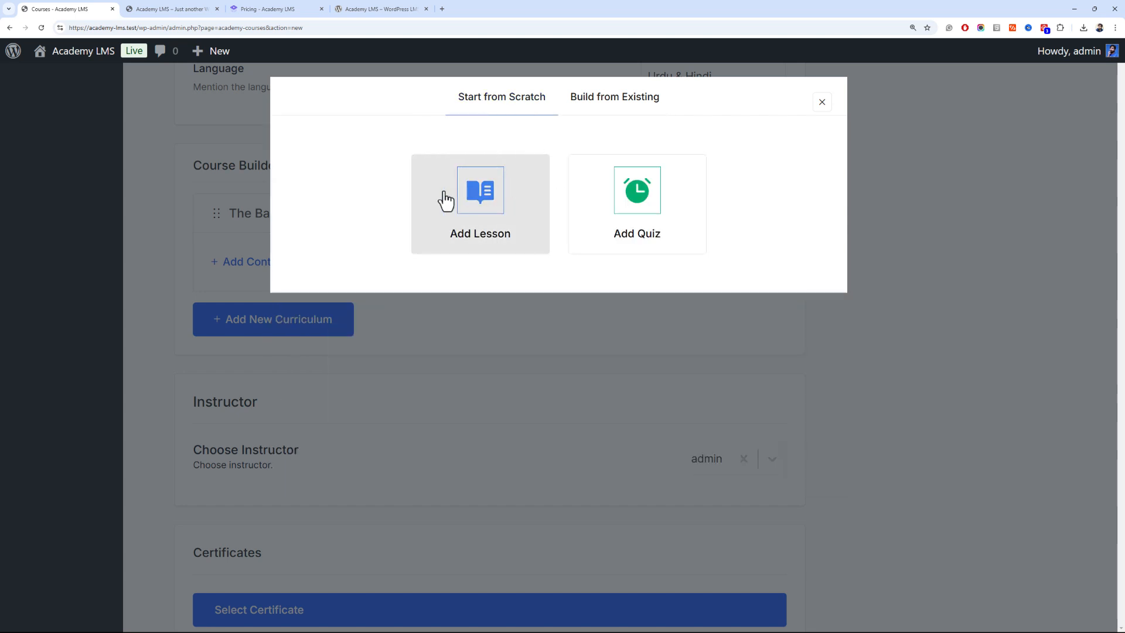
pyautogui.click(462, 226)
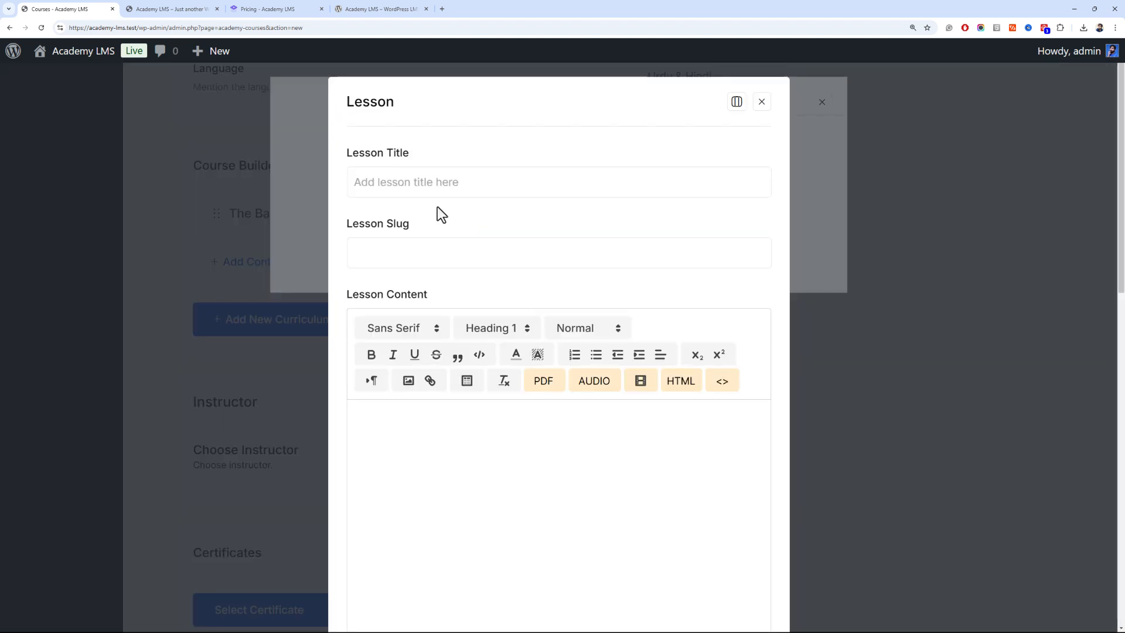
pyautogui.click(431, 187)
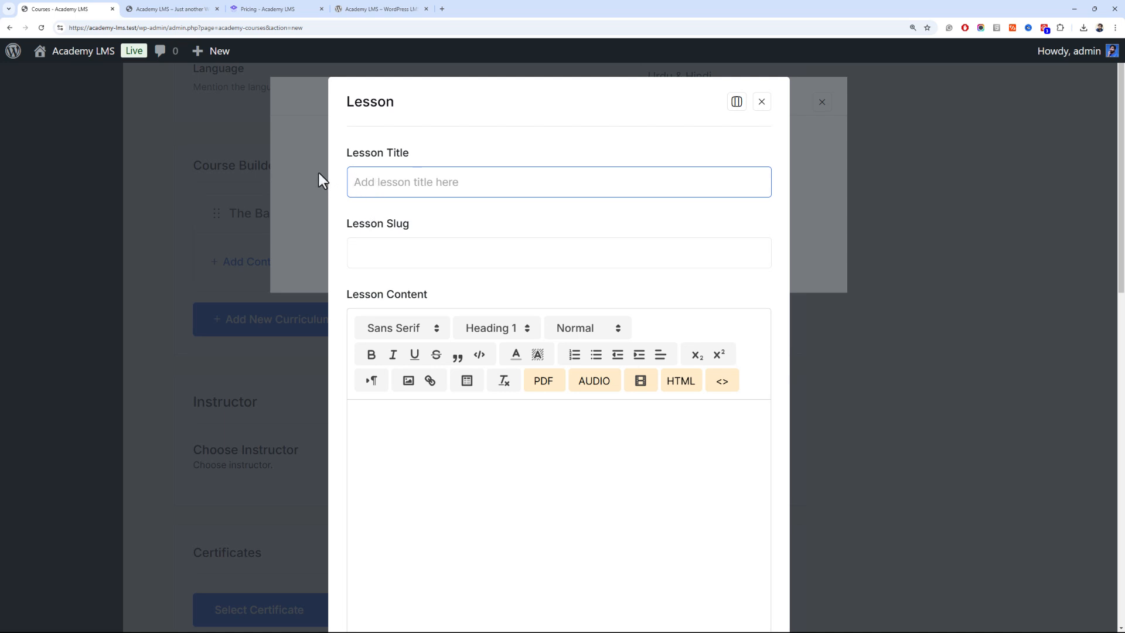
pyautogui.write('Course Overview')
# Enable Preview Lesson in the settings of the Course Overview lesson
pyautogui.scroll(-2, 451, 346)
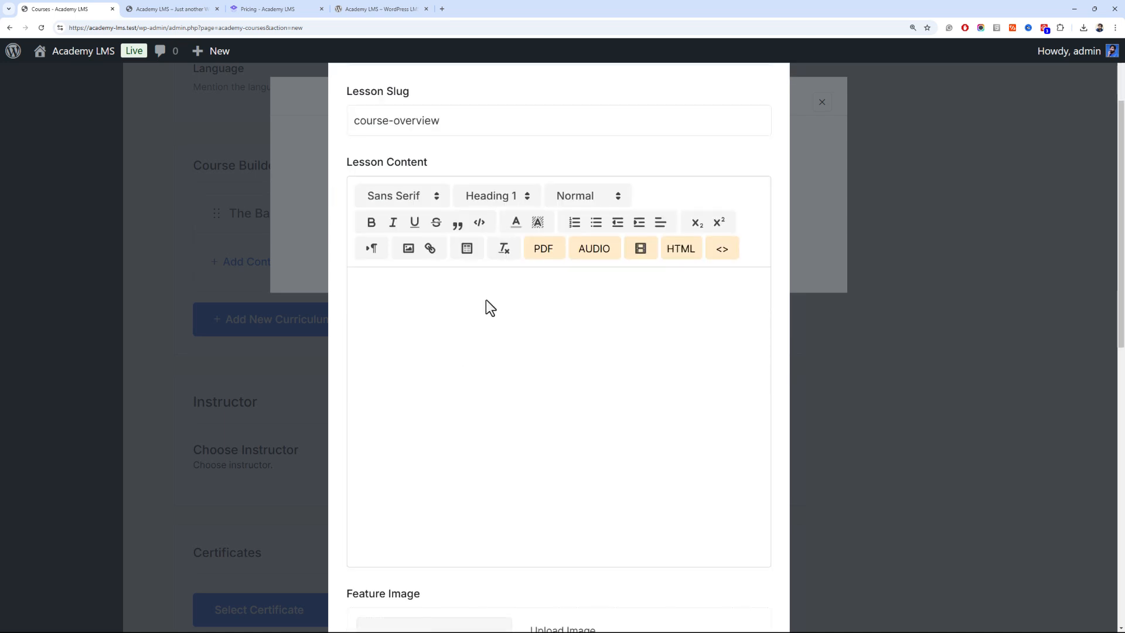
pyautogui.scroll(-6, 486, 301)
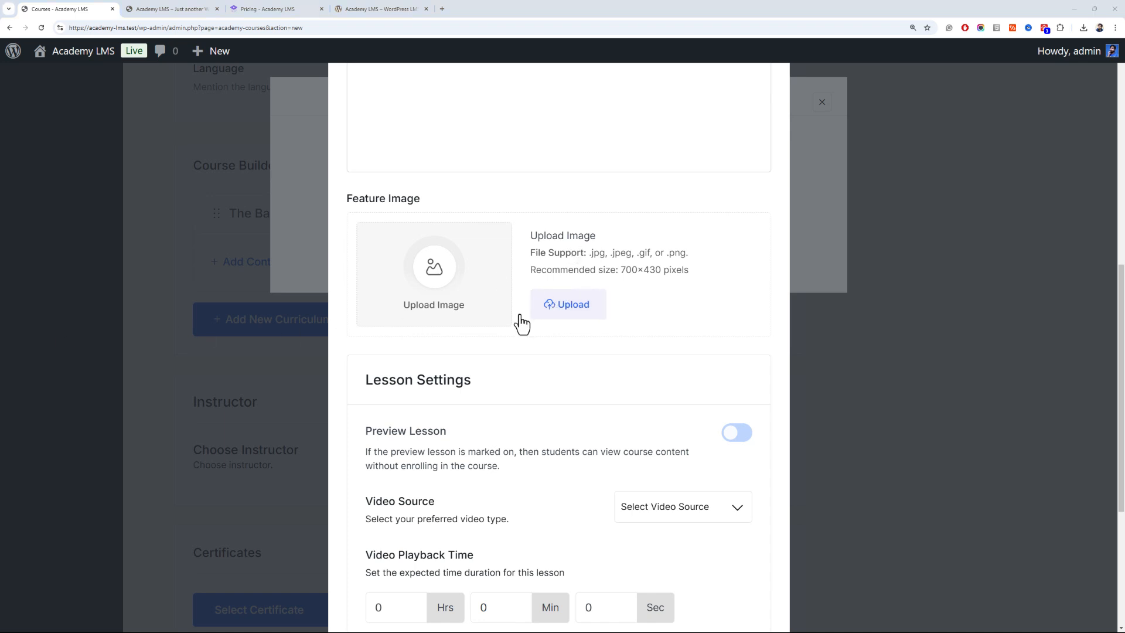
pyautogui.scroll(-2, 519, 321)
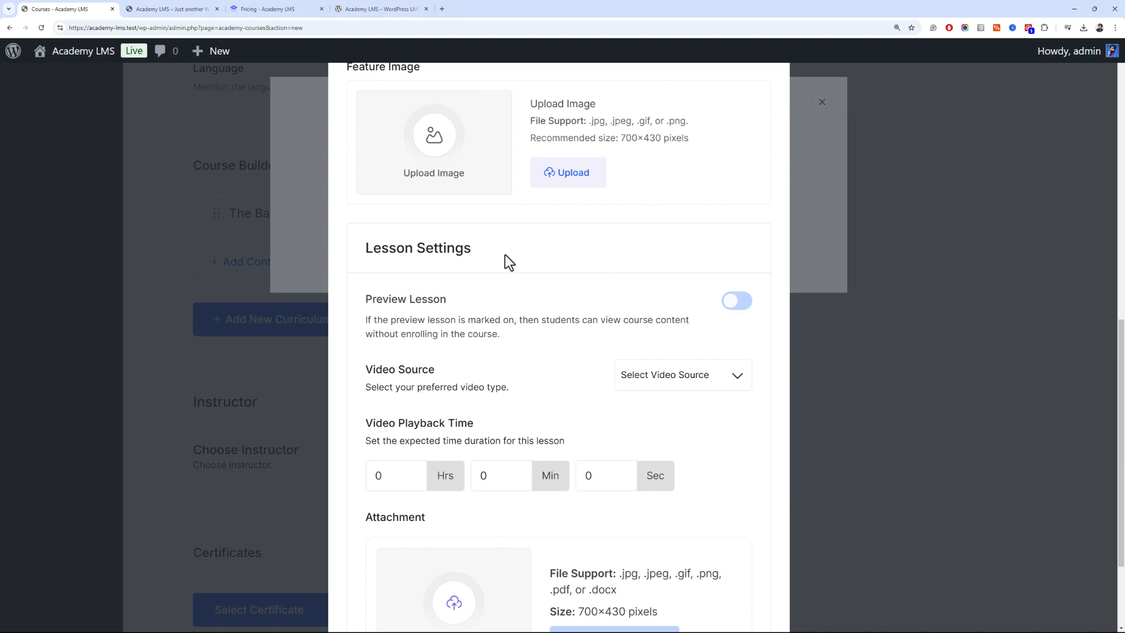
pyautogui.click(736, 301)
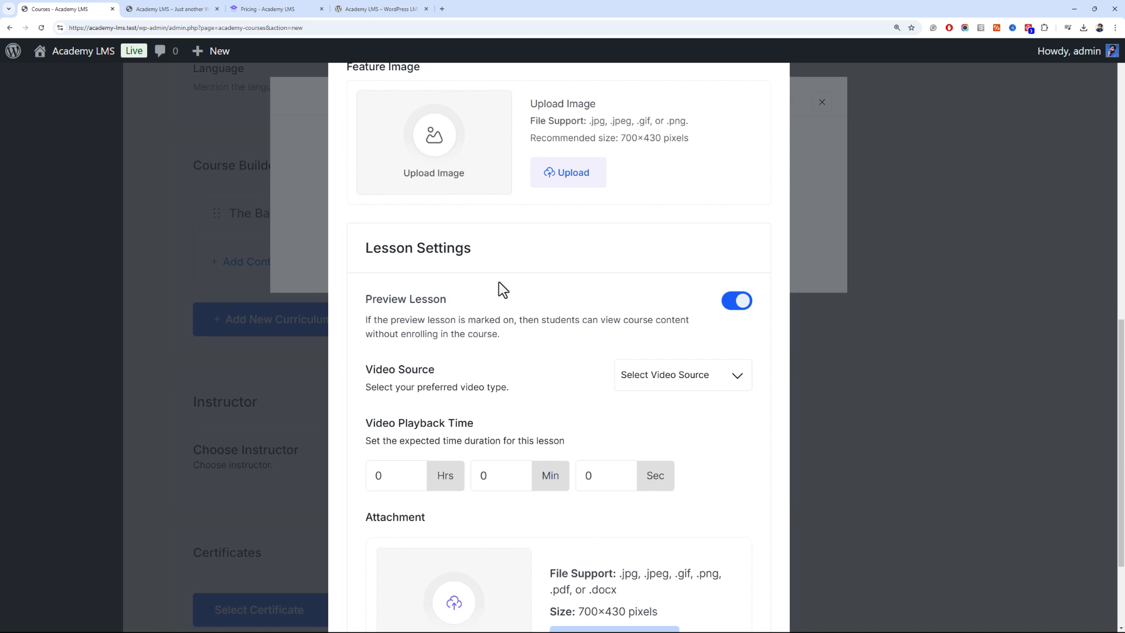
pyautogui.scroll(2, 489, 279)
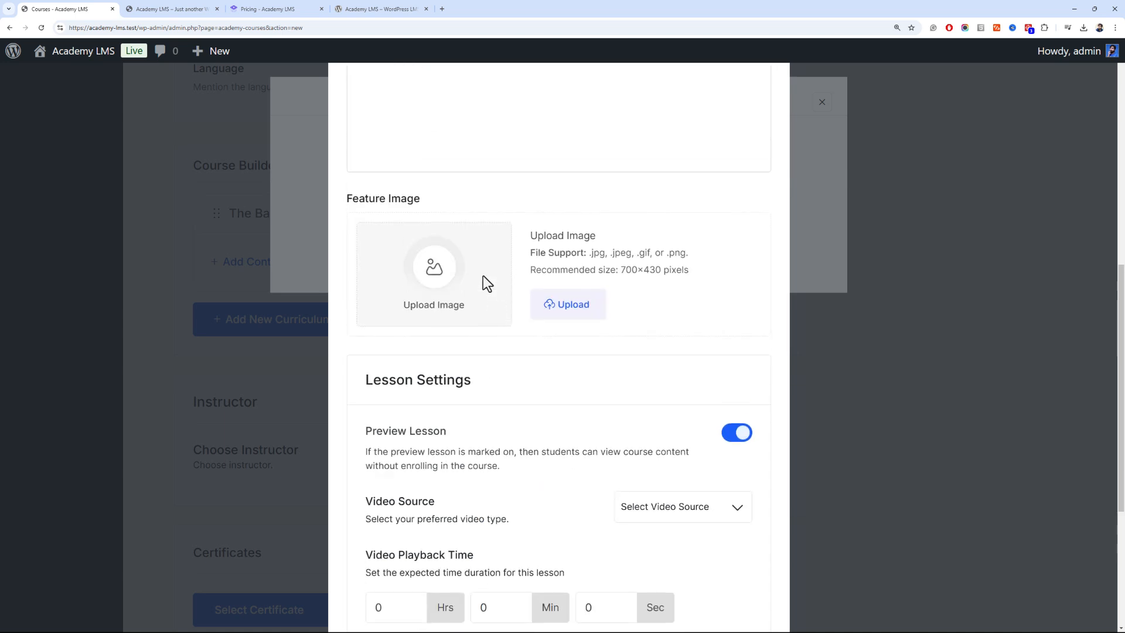
pyautogui.scroll(-4, 483, 276)
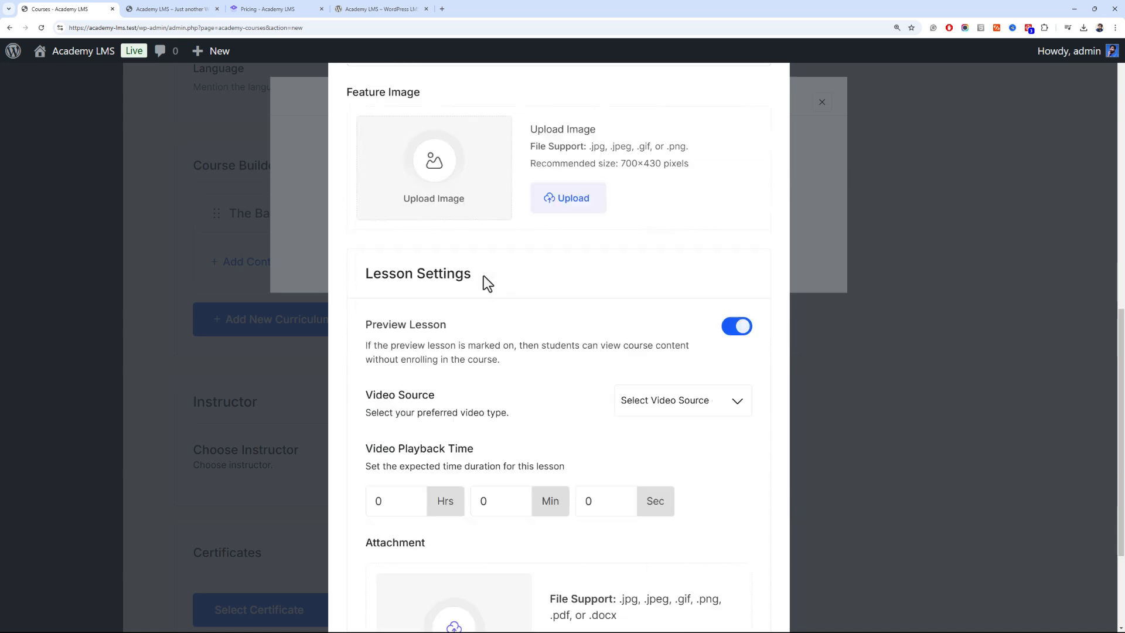
pyautogui.click(658, 242)
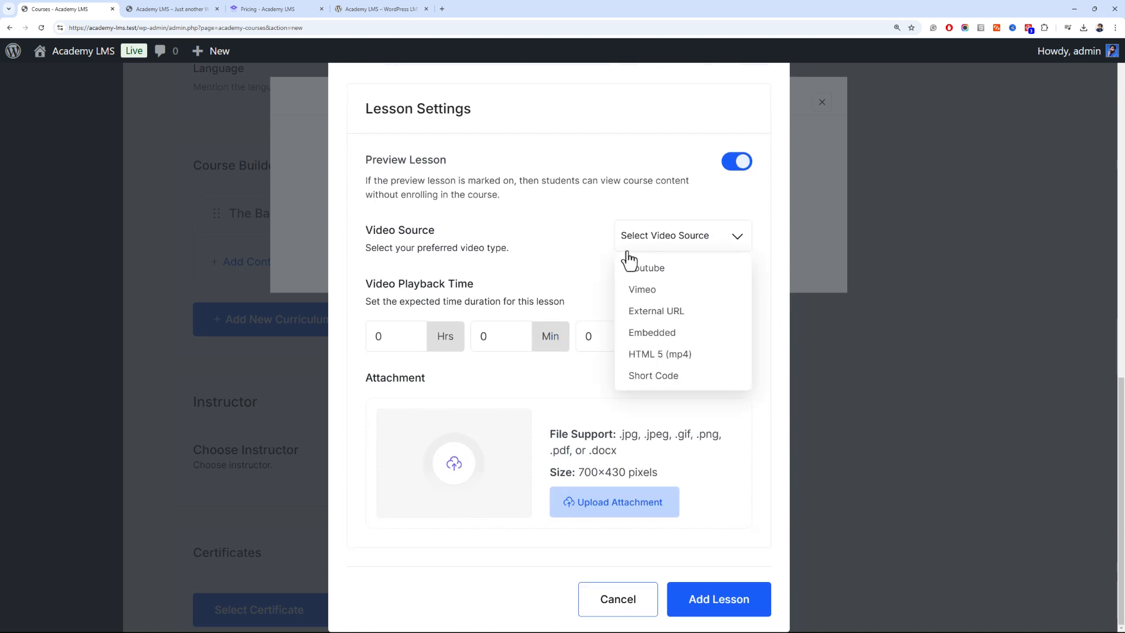
pyautogui.click(673, 278)
pyautogui.click(447, 289)
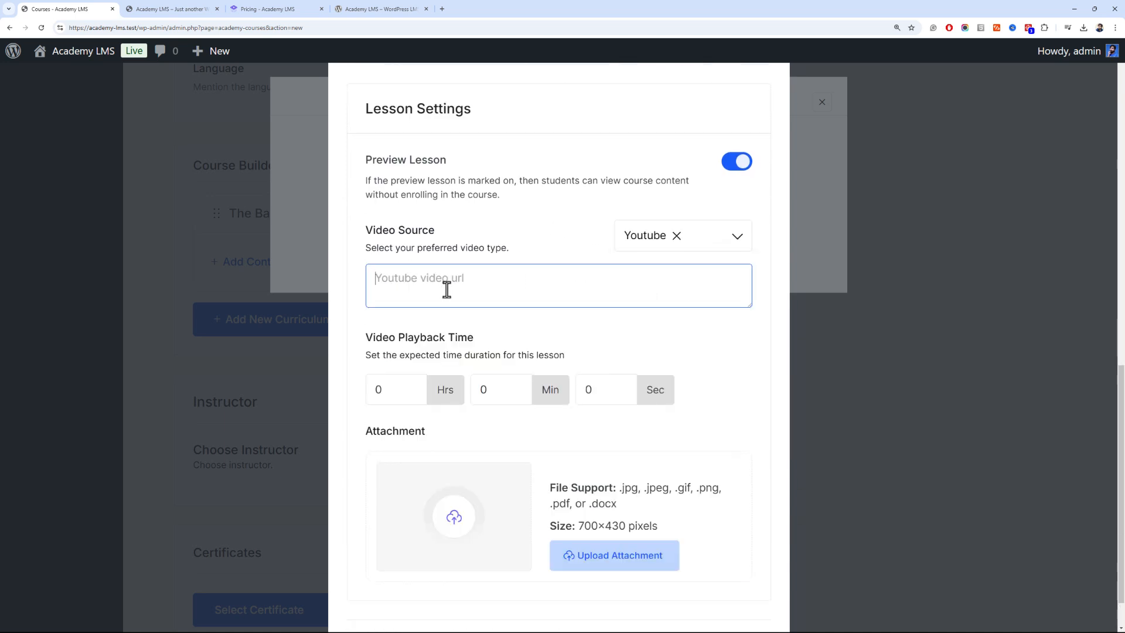
pyautogui.write('https://www.youtube.com/watch?v=LCPCmKOu4Lk')
pyautogui.scroll(-1, 451, 252)
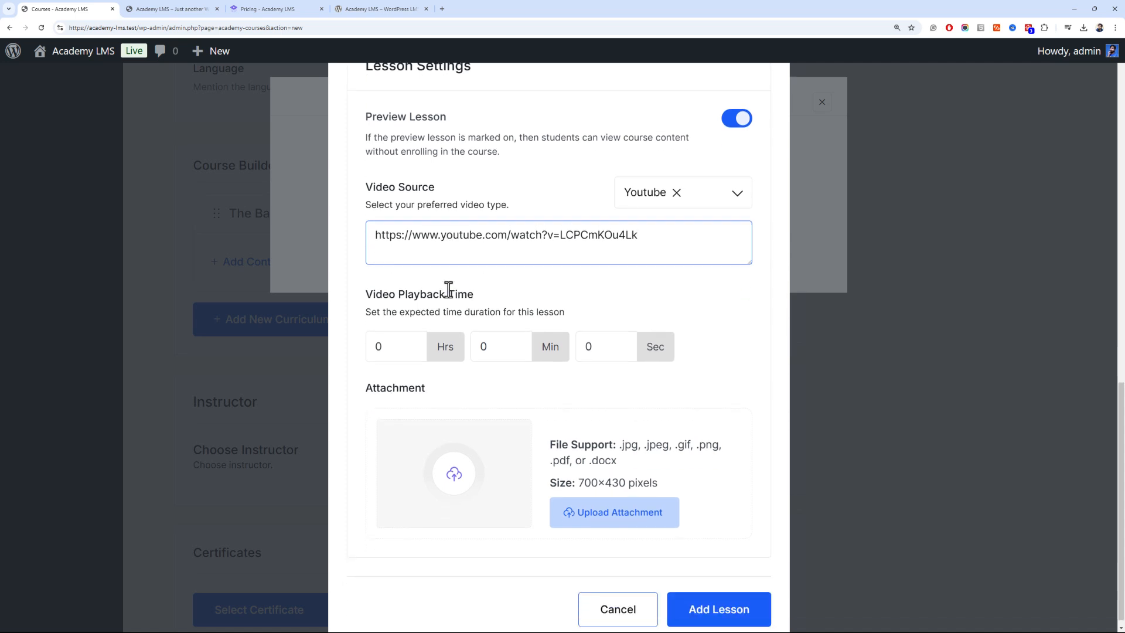
# Set the video playback time to 24 minutes and add the lesson to The Basics curriculum
pyautogui.click(399, 331)
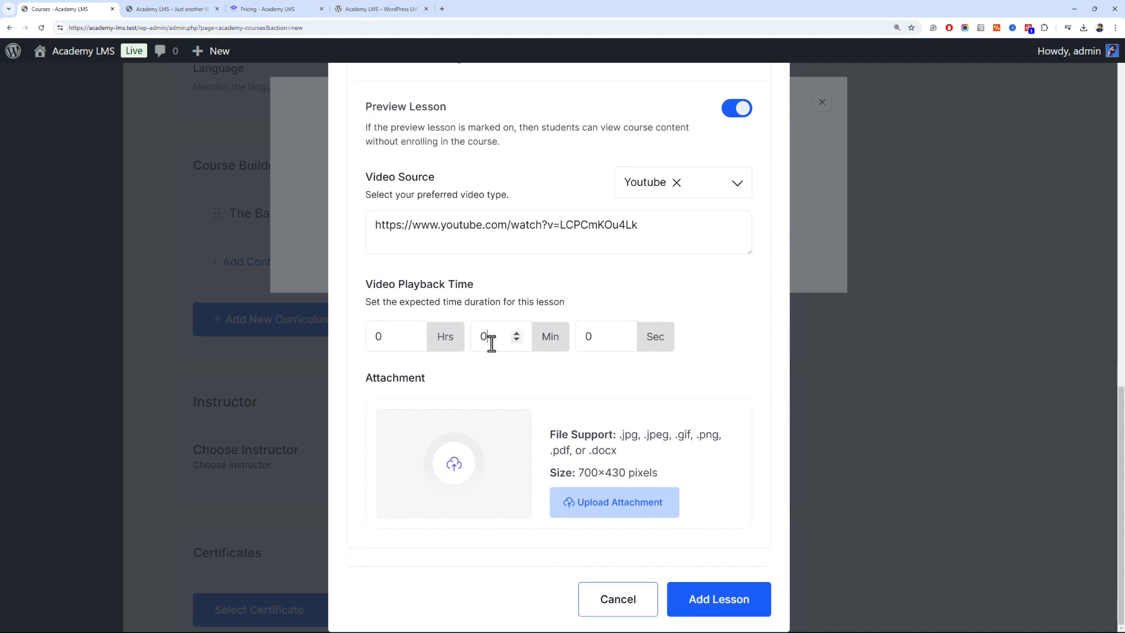
pyautogui.doubleClick(473, 337)
pyautogui.write('24')
pyautogui.click(715, 604)
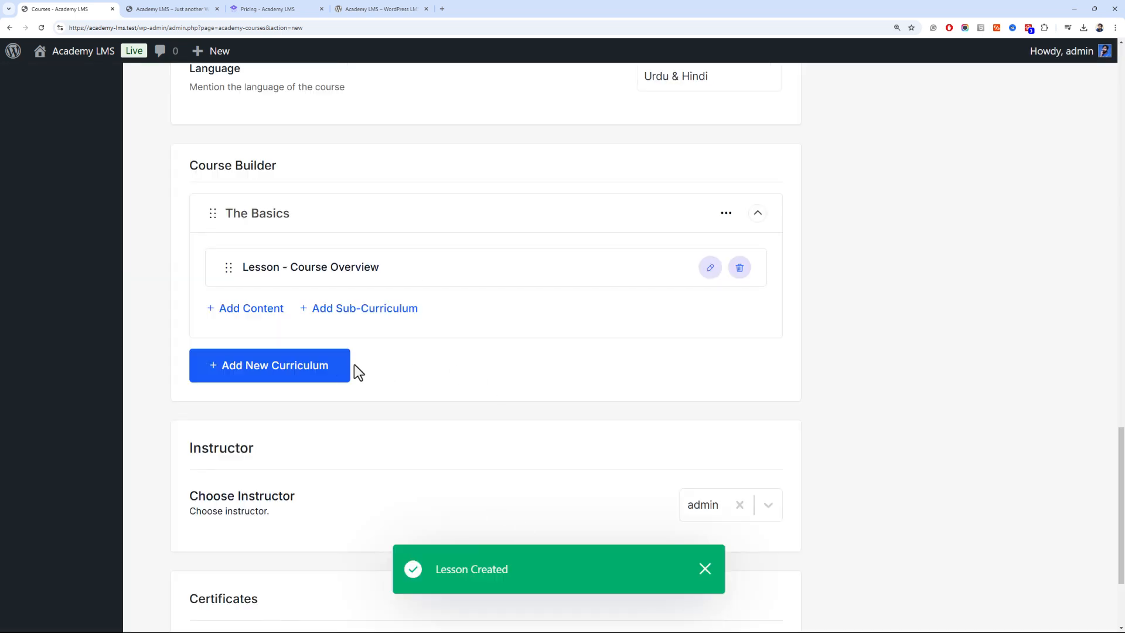
# Add another lesson from scratch to The Basics curriculum, titled "Lecture 02 - Templates"
pyautogui.click(258, 309)
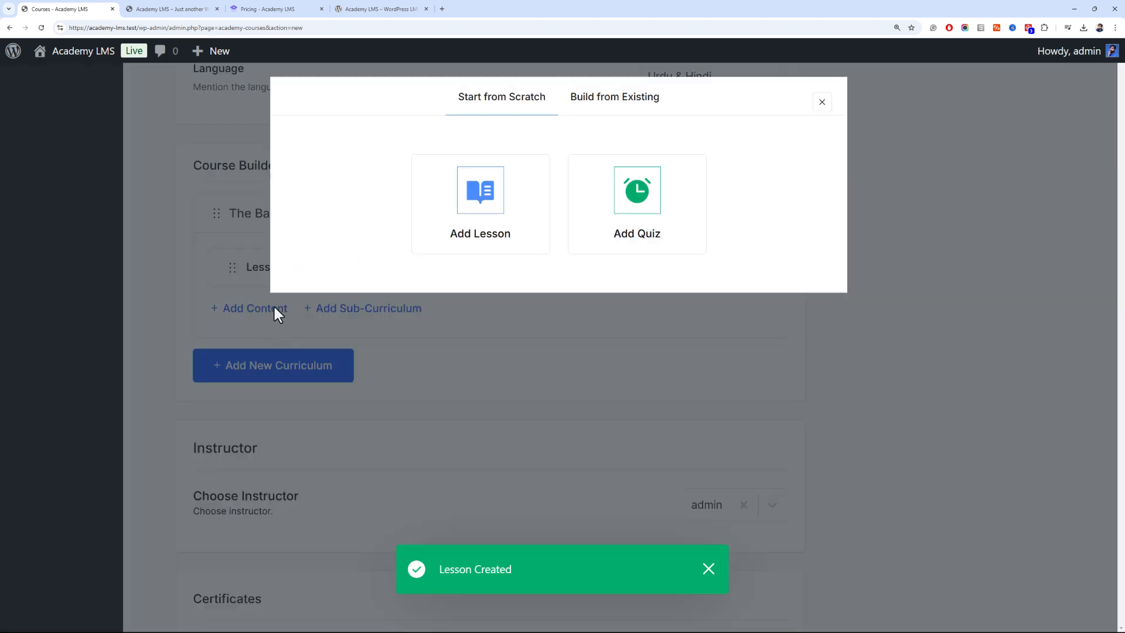
pyautogui.click(469, 225)
pyautogui.click(428, 184)
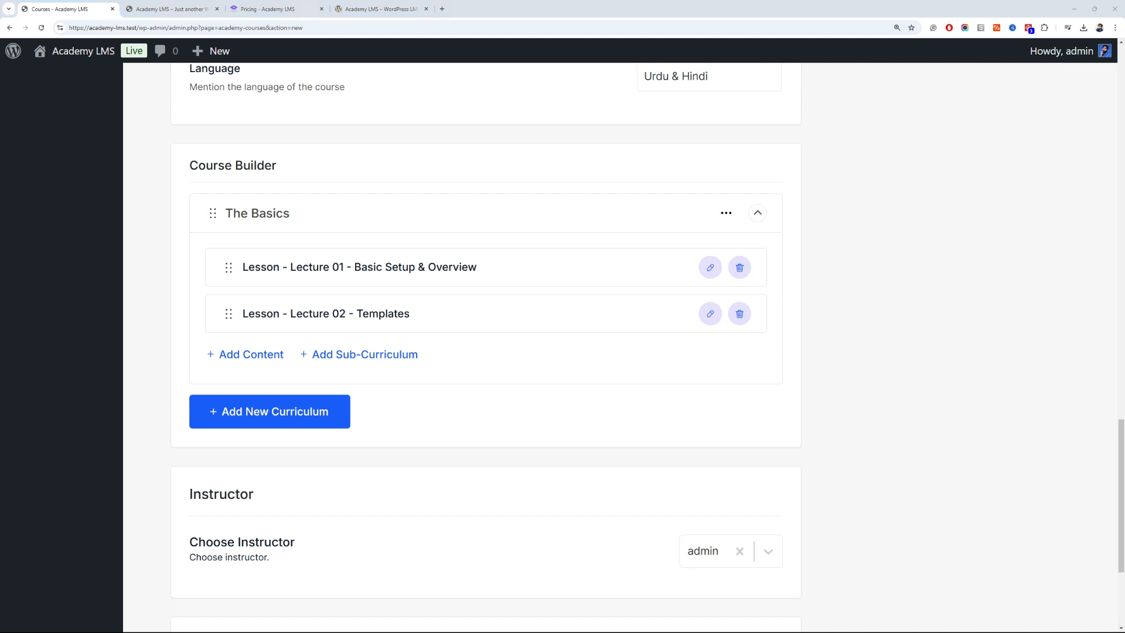
# Add a new curriculum titled "Designing" in the course builder
pyautogui.click(313, 432)
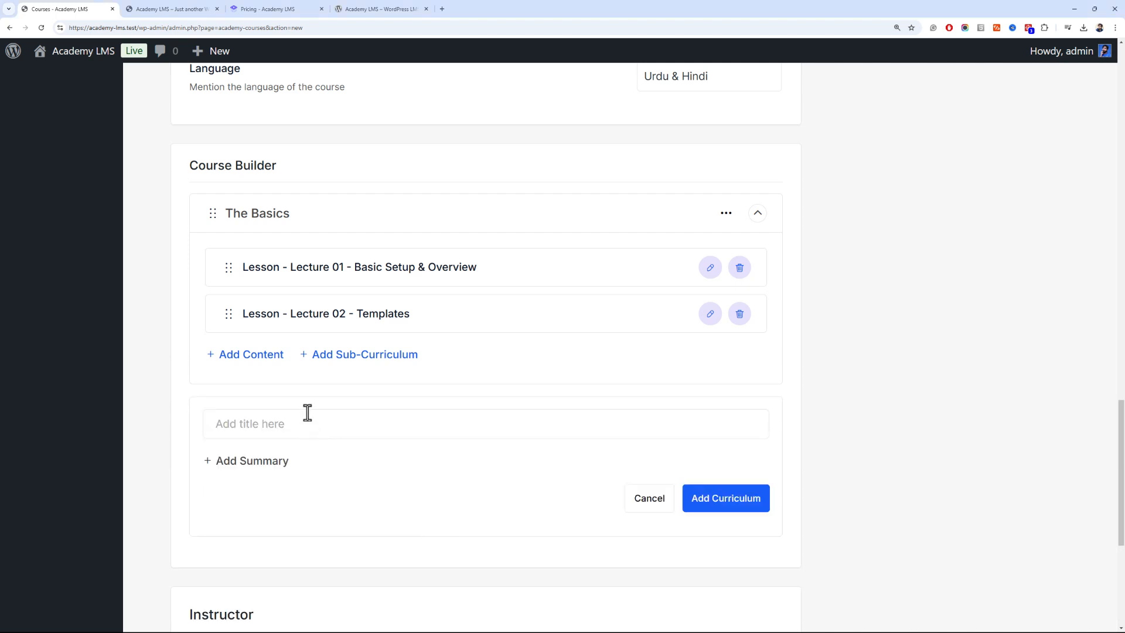
pyautogui.click(592, 434)
pyautogui.write('Designing')
pyautogui.click(693, 506)
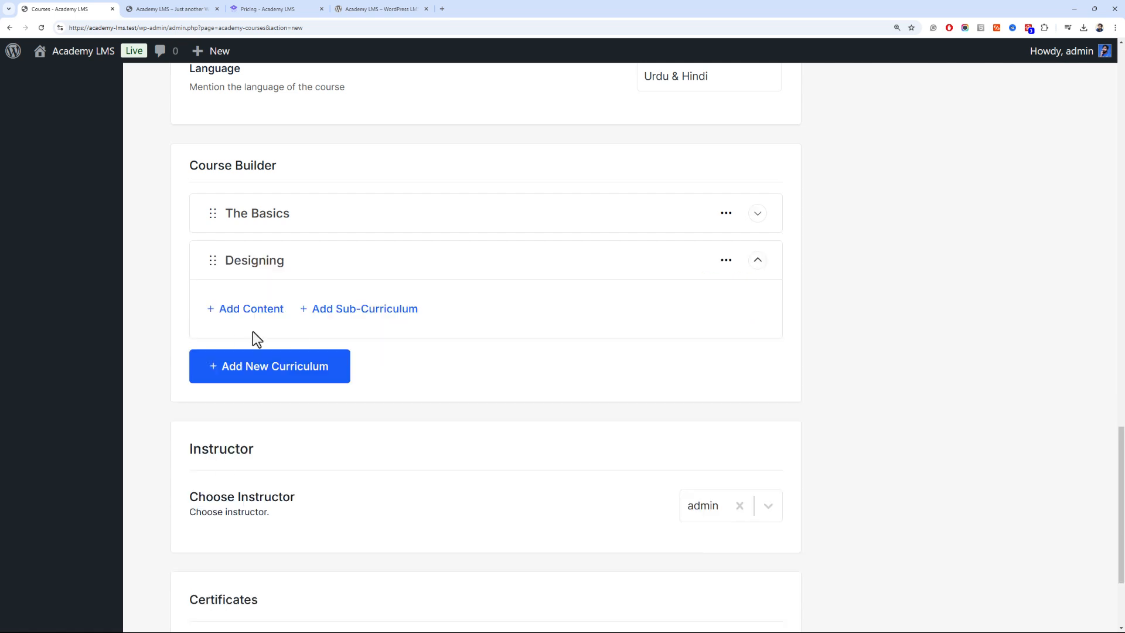
# Start a lesson in the Designing curriculum titled "Lecture 03 - Understanding the Editor" and remove the surplus hyphens from its slug
pyautogui.click(480, 202)
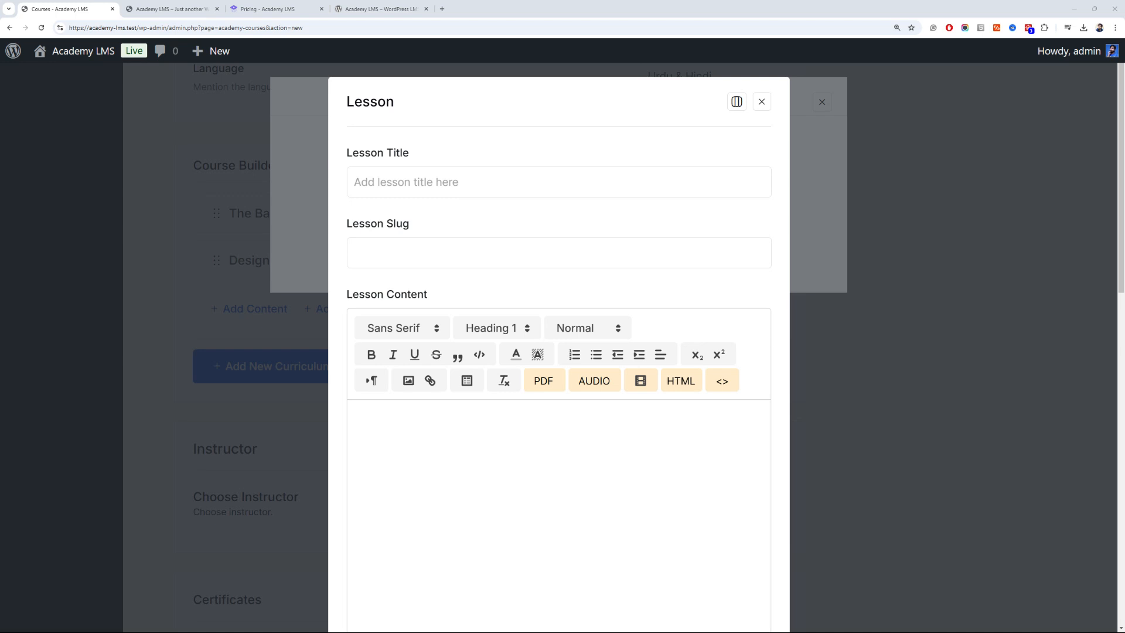
pyautogui.click(522, 181)
pyautogui.write('Lecture 03 - Understanding the Editor')
pyautogui.click(530, 251)
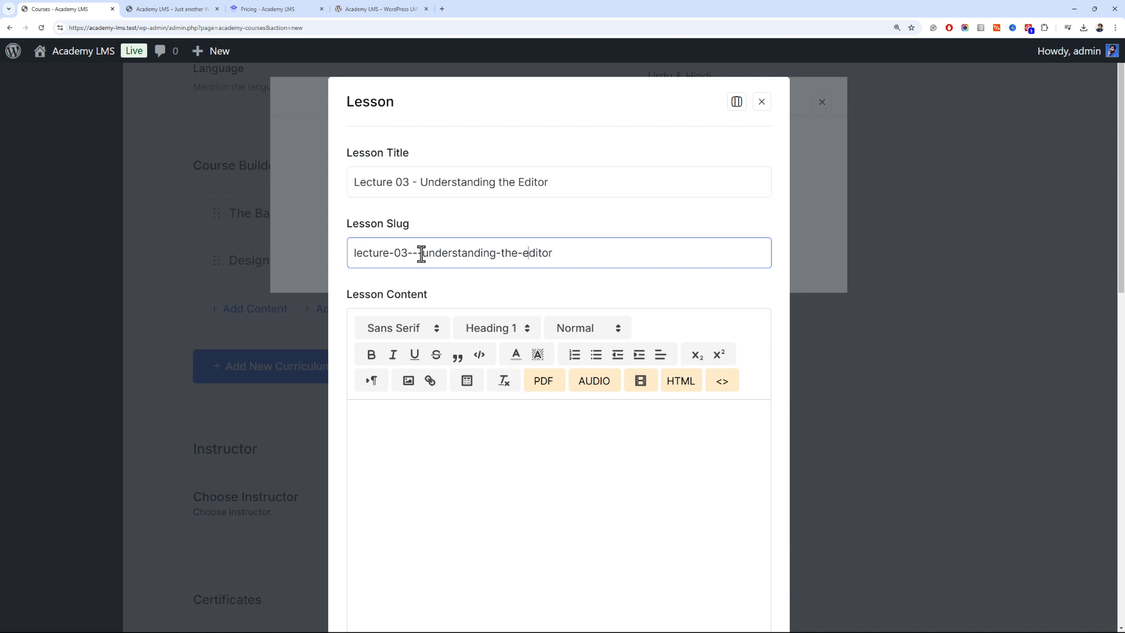
pyautogui.moveTo(422, 252); pyautogui.dragTo(412, 253)
pyautogui.press('BackSpace')
pyautogui.scroll(-2, 484, 266)
pyautogui.click(518, 294)
pyautogui.scroll(-9, 512, 292)
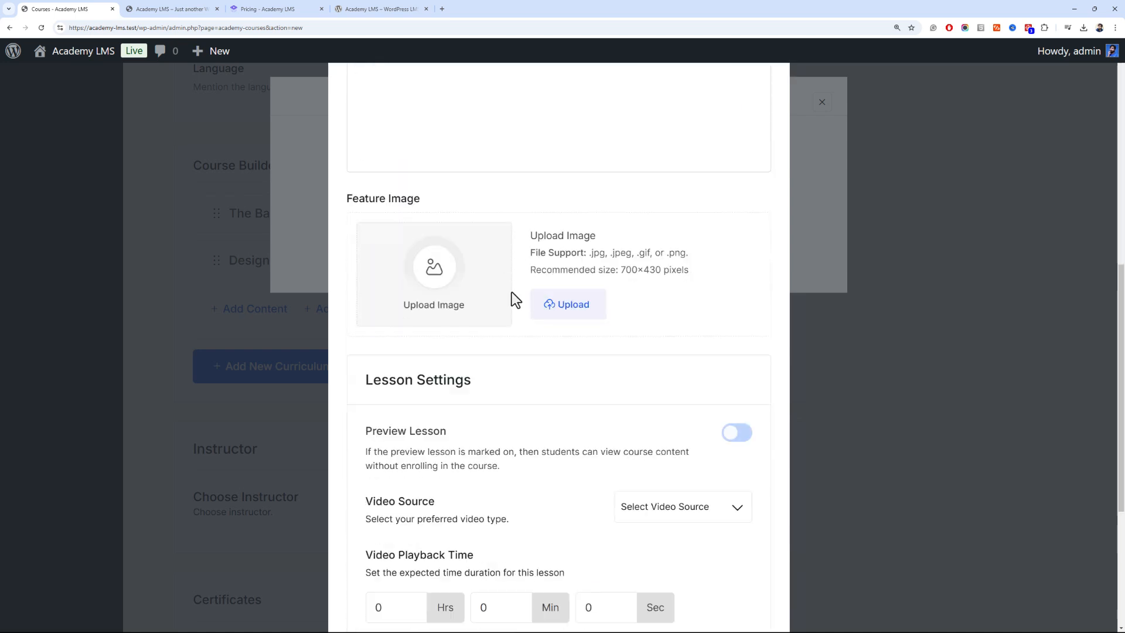
pyautogui.click(675, 374)
pyautogui.click(645, 410)
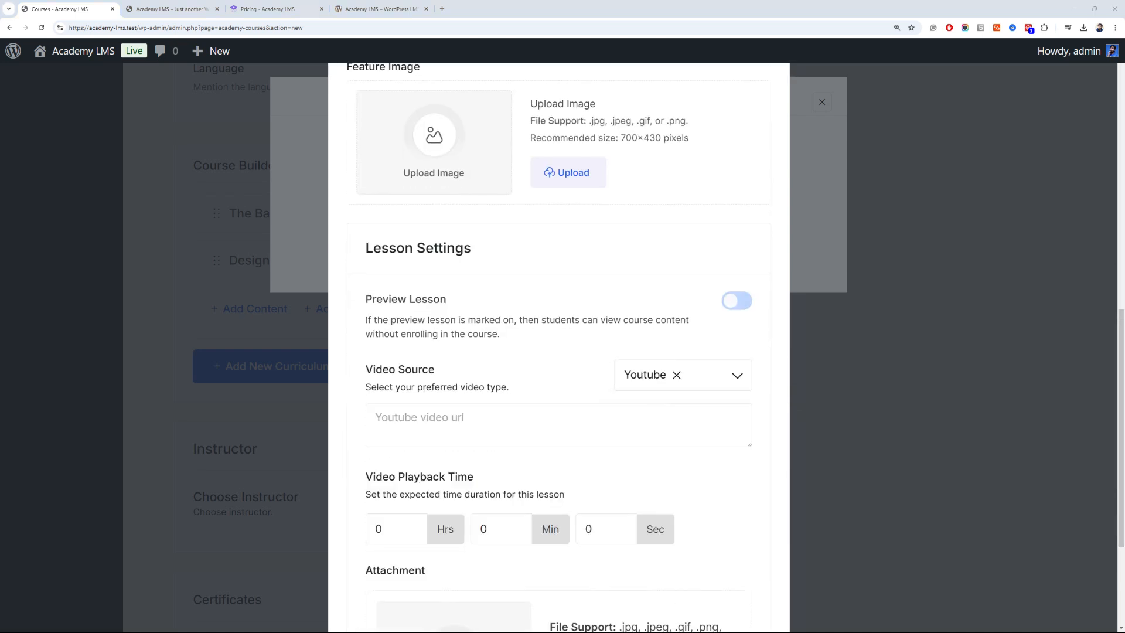
pyautogui.click(425, 438)
pyautogui.write('https://www.youtube.com/watch?v=O-a2dc3TdFU')
# Set the Lecture 03 playback time to 40 minutes and add the lesson to the Designing curriculum
pyautogui.moveTo(496, 531); pyautogui.dragTo(471, 523)
pyautogui.write('40')
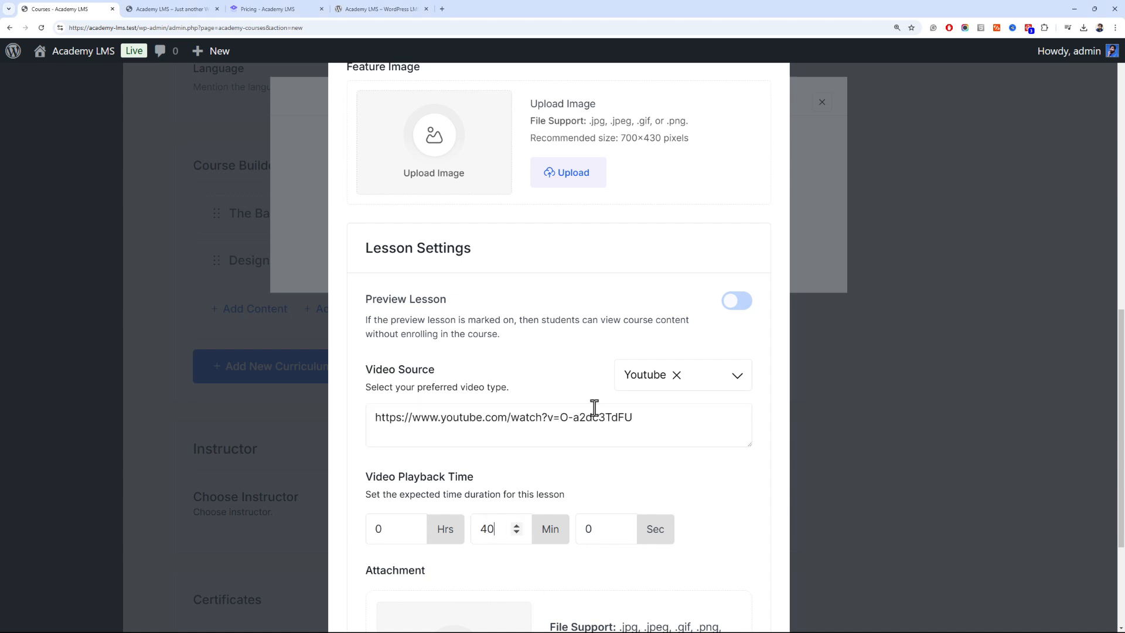
pyautogui.scroll(-4, 594, 409)
pyautogui.click(727, 599)
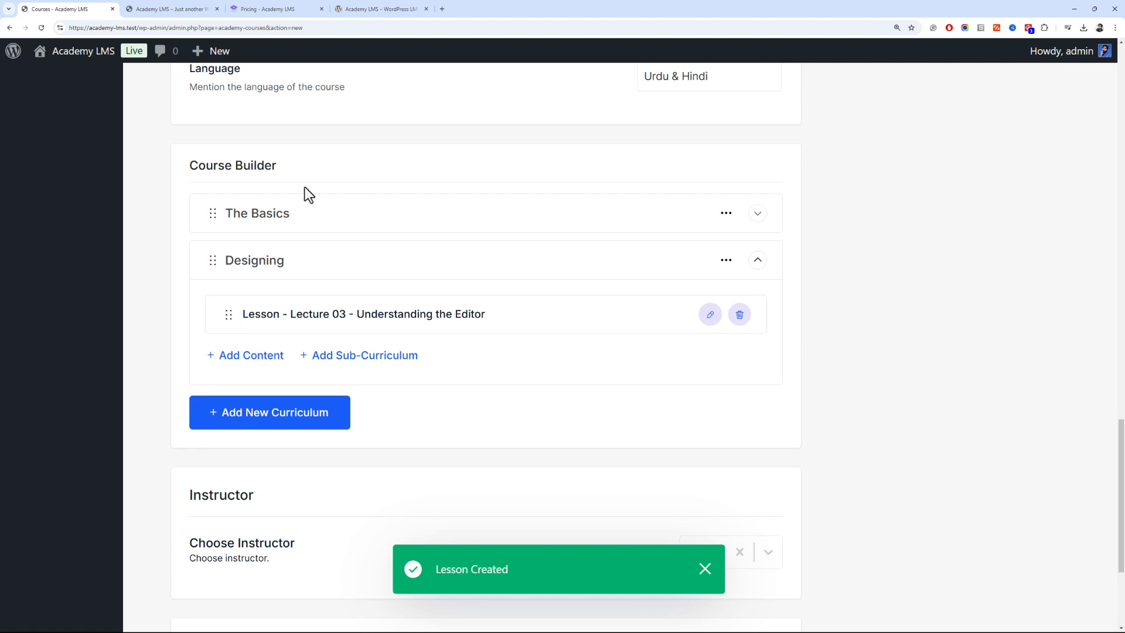
# Add a third curriculum titled "Assessment" in the course builder, correcting the title's spelling
pyautogui.click(325, 215)
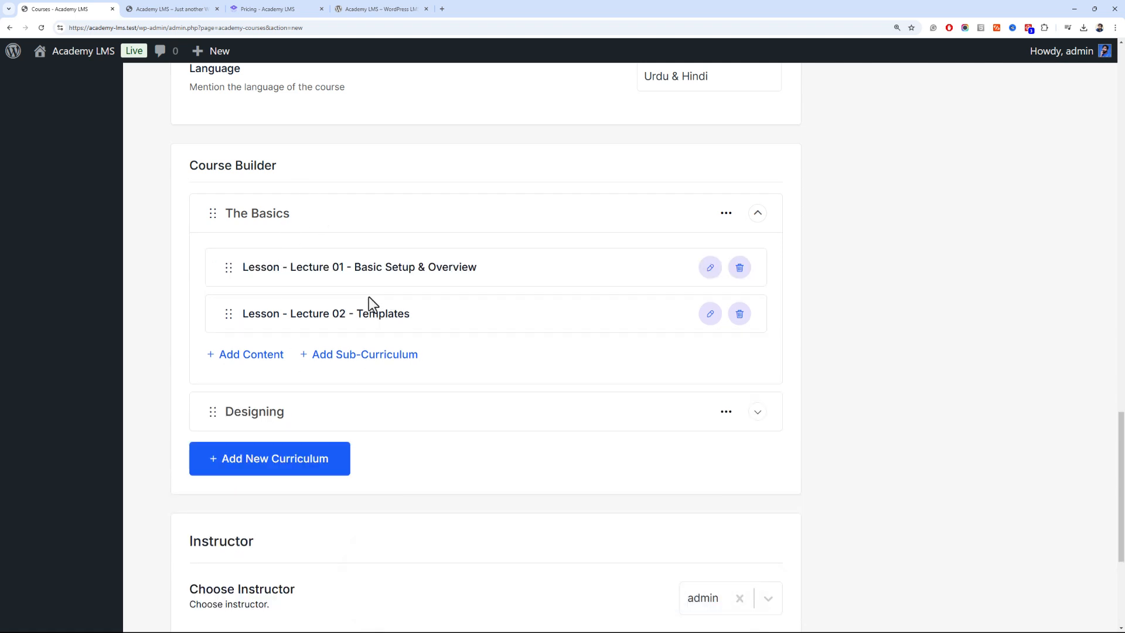
pyautogui.click(348, 410)
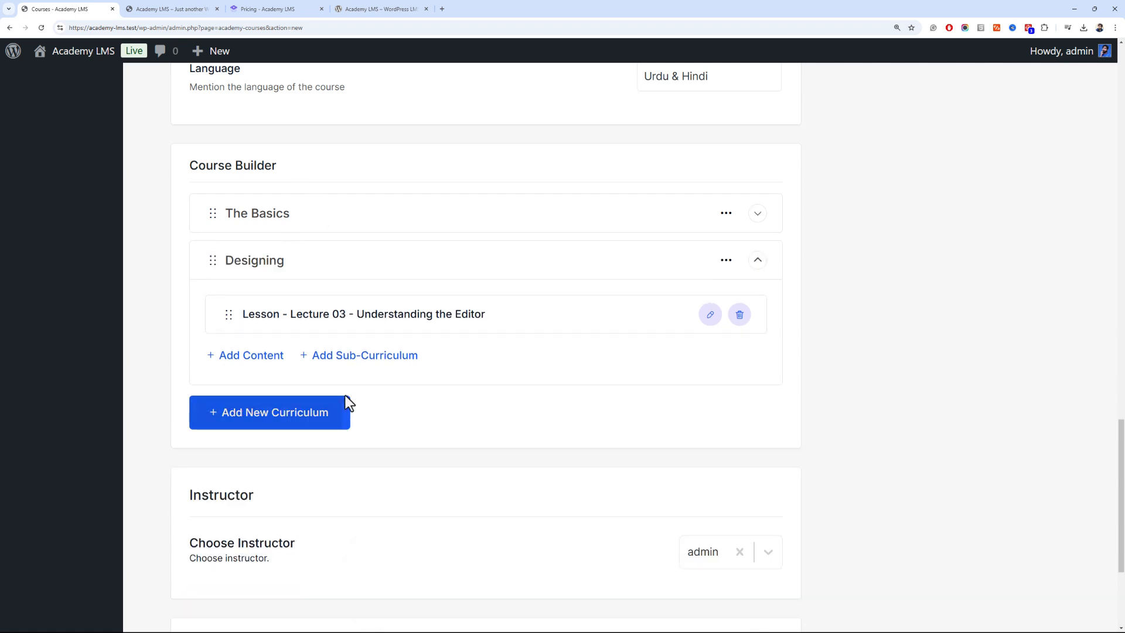
pyautogui.click(320, 434)
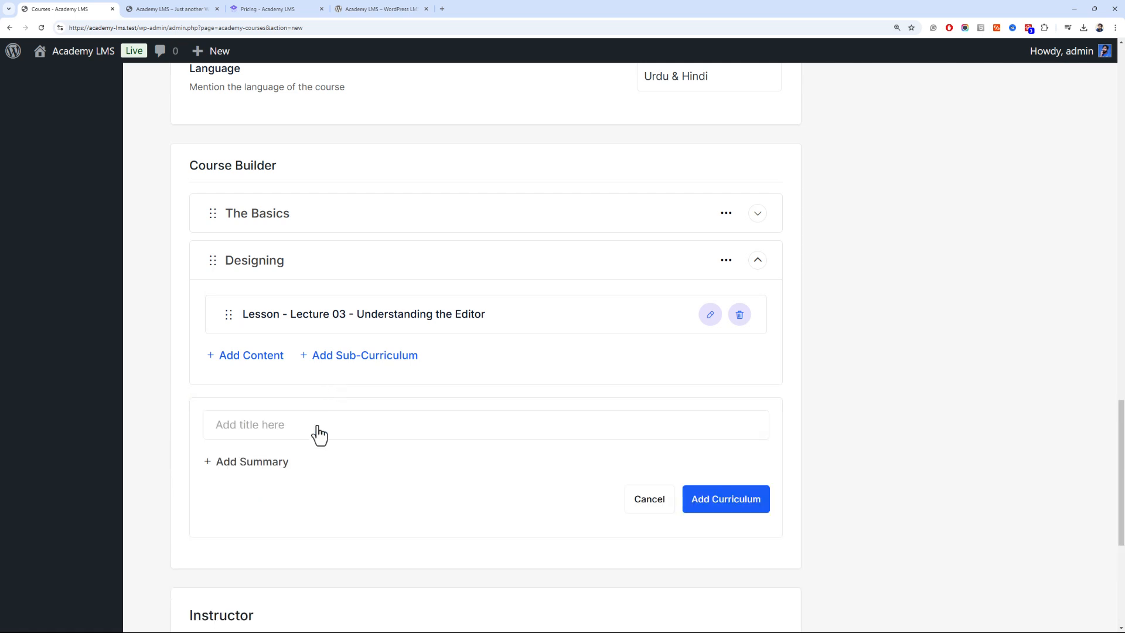
pyautogui.click(369, 428)
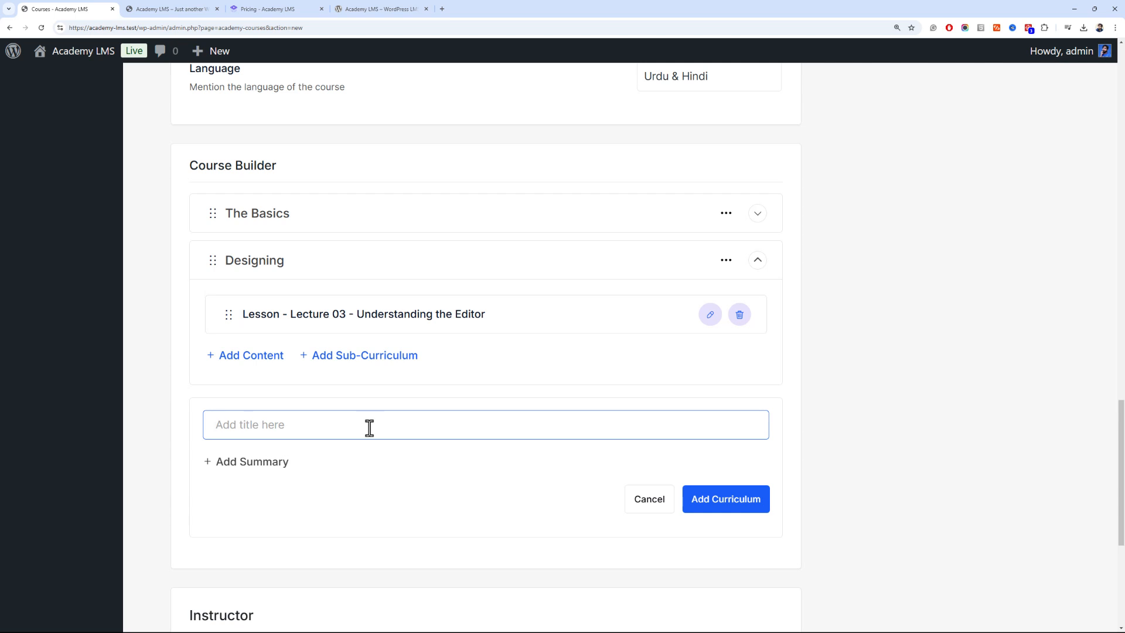
pyautogui.write('Assesment')
pyautogui.rightClick(265, 424)
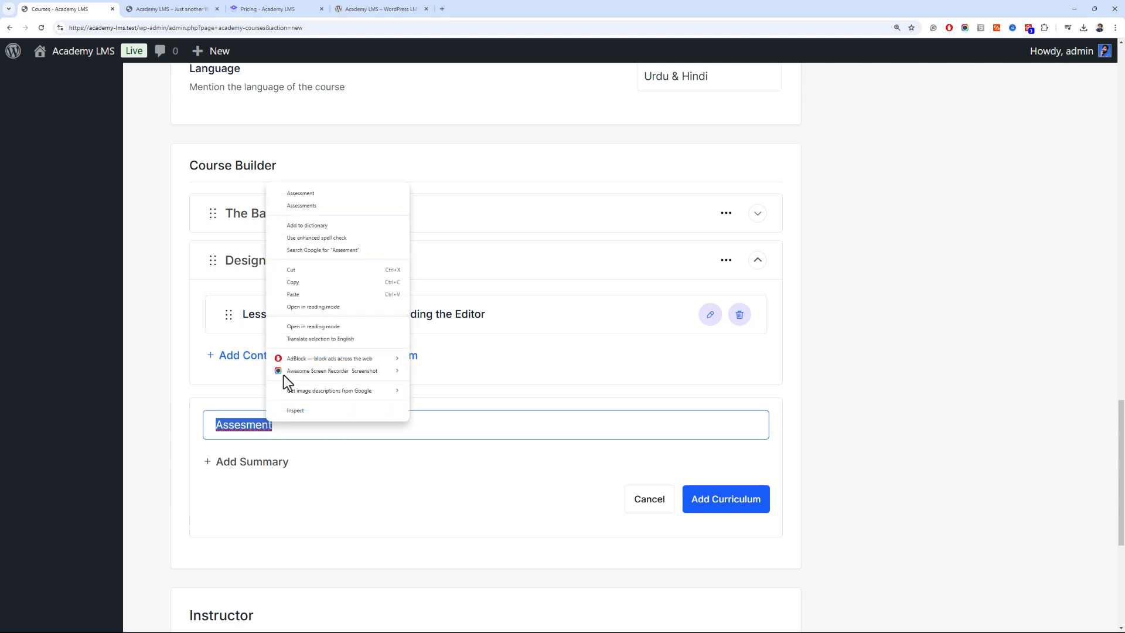
pyautogui.click(300, 197)
pyautogui.moveTo(380, 440); pyautogui.dragTo(334, 455)
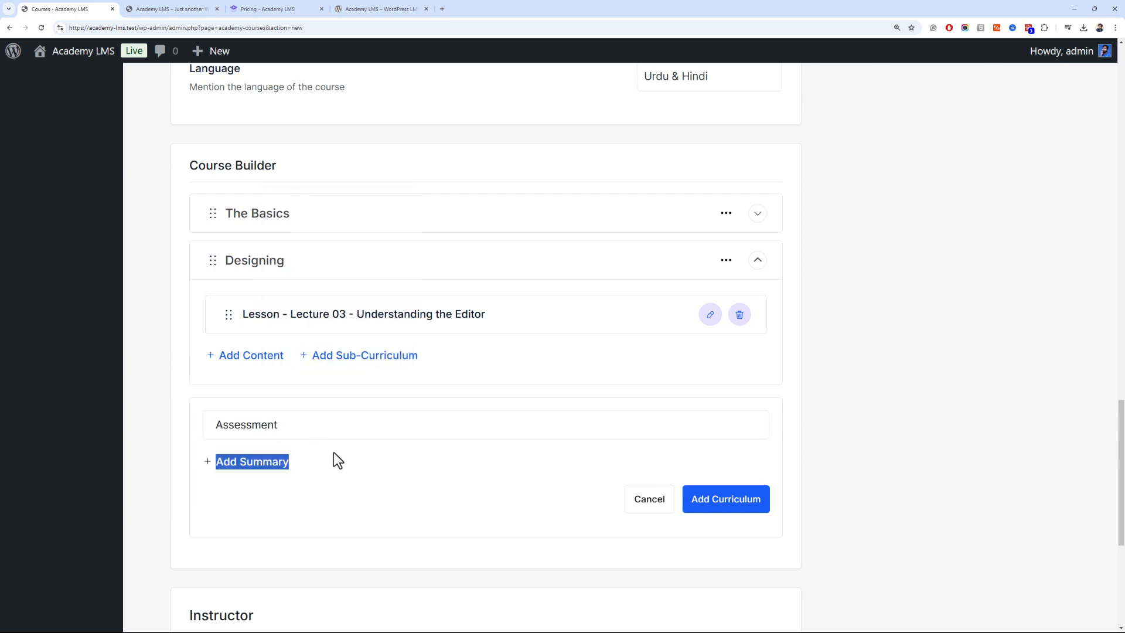
pyautogui.click(725, 501)
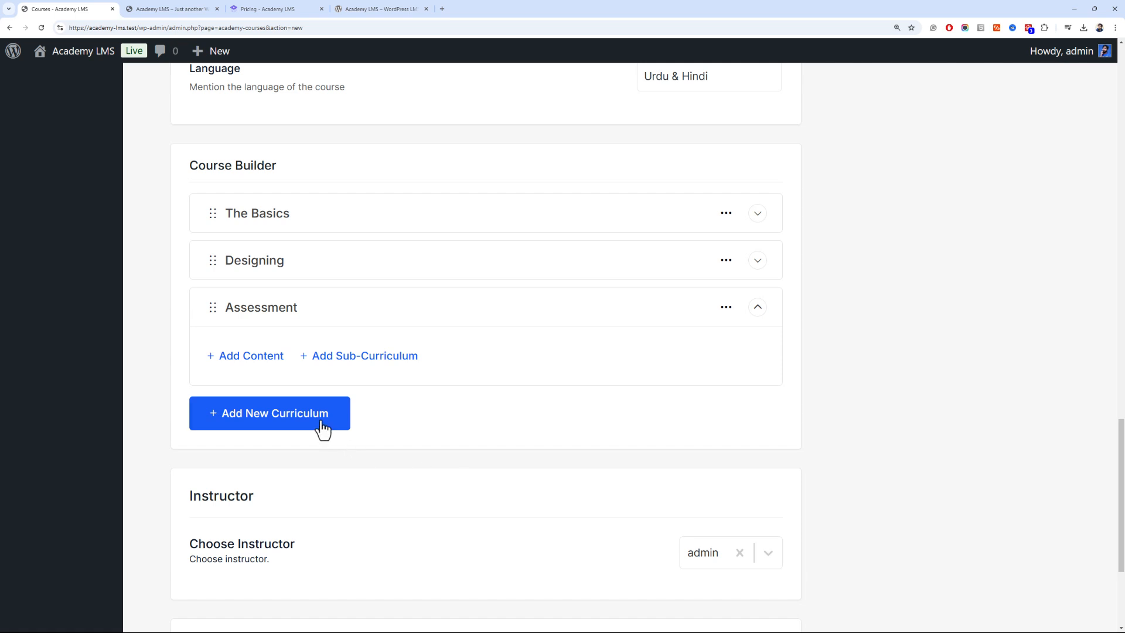
# Create a quiz from scratch in the Assessment curriculum titled "Elementor Course Assessment" and save its quiz info
pyautogui.click(265, 358)
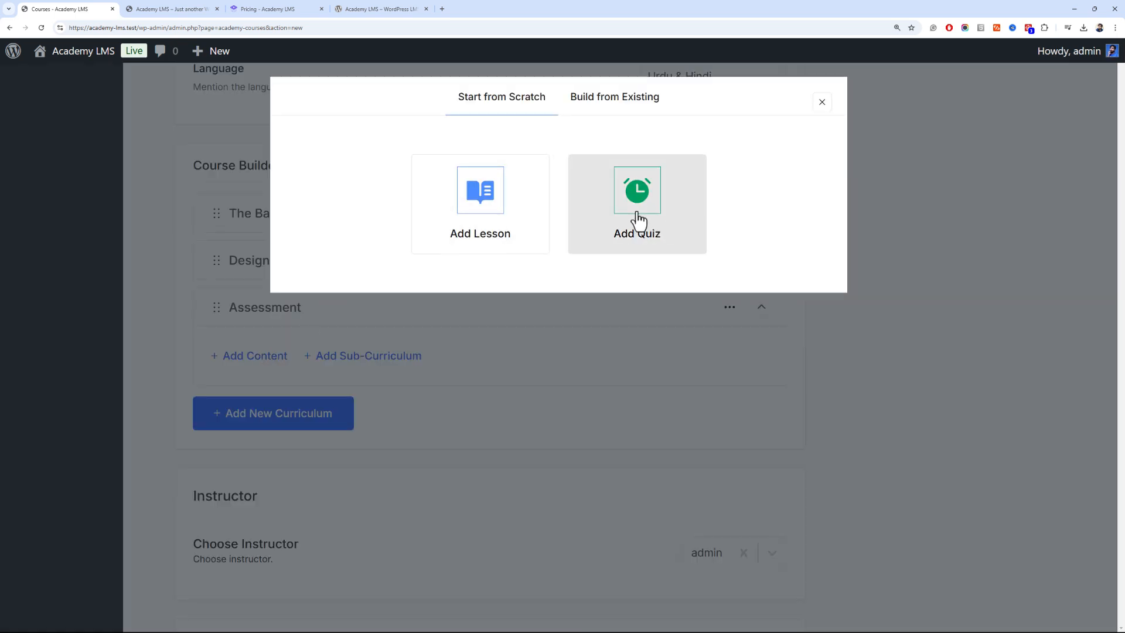
pyautogui.click(639, 222)
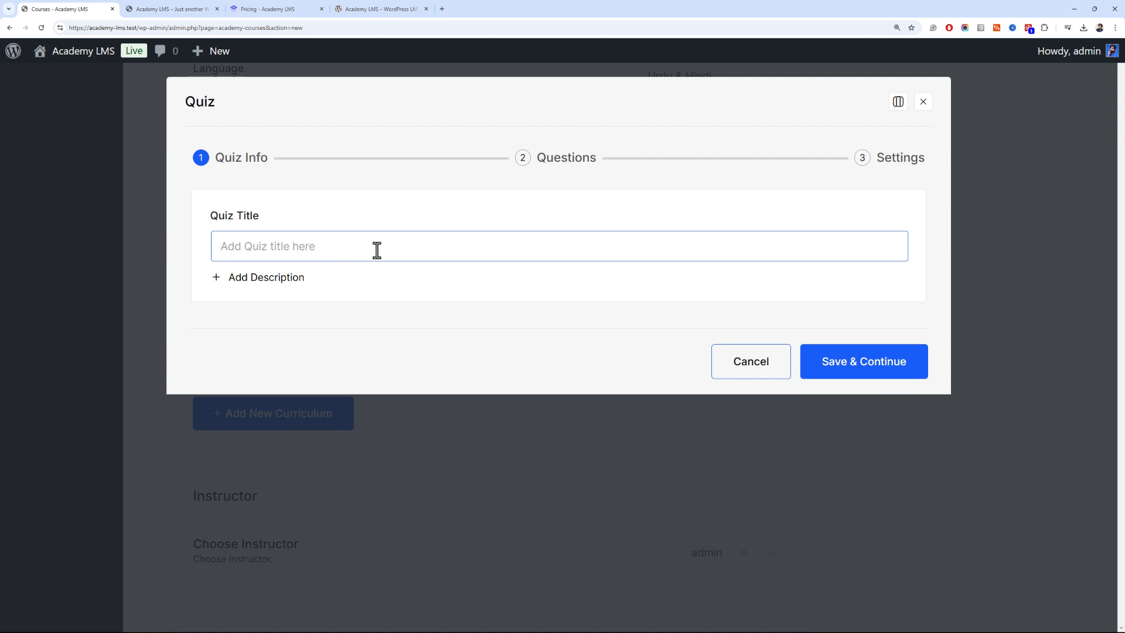
pyautogui.write('Elementor Course Assessment')
pyautogui.click(804, 360)
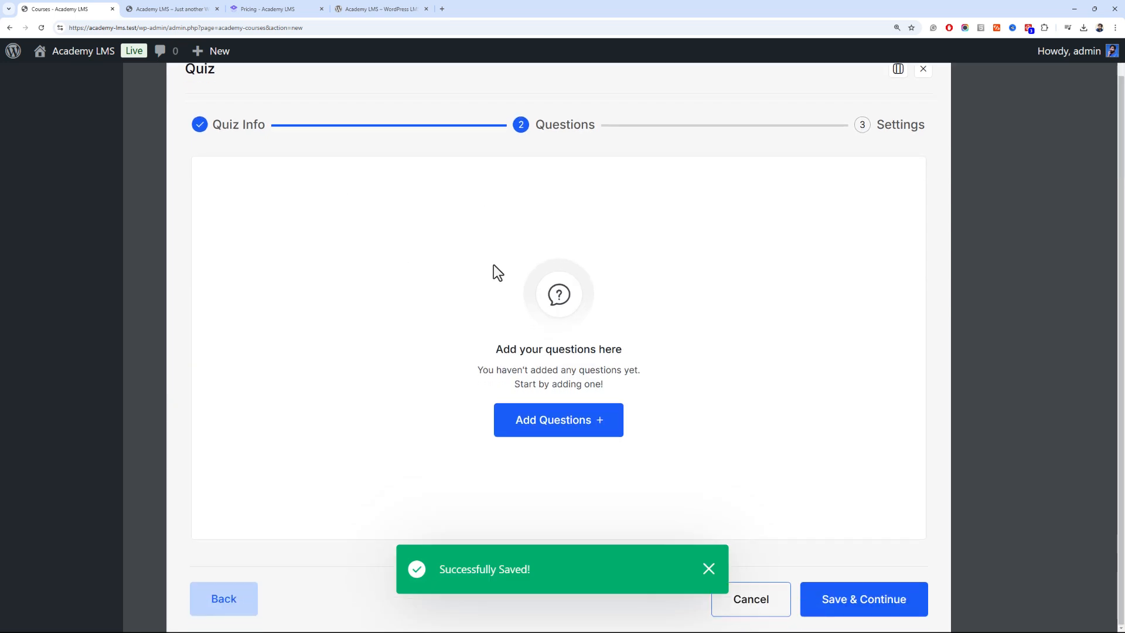
# Start a new quiz question titled "What is Elementor?"
pyautogui.click(573, 417)
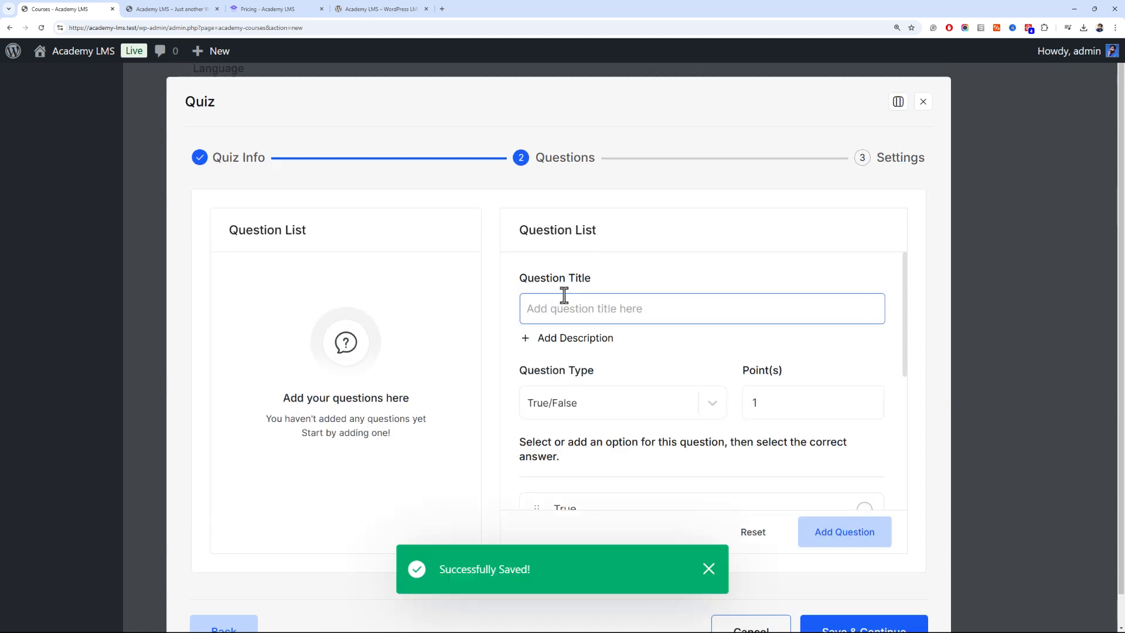
pyautogui.write('What is E')
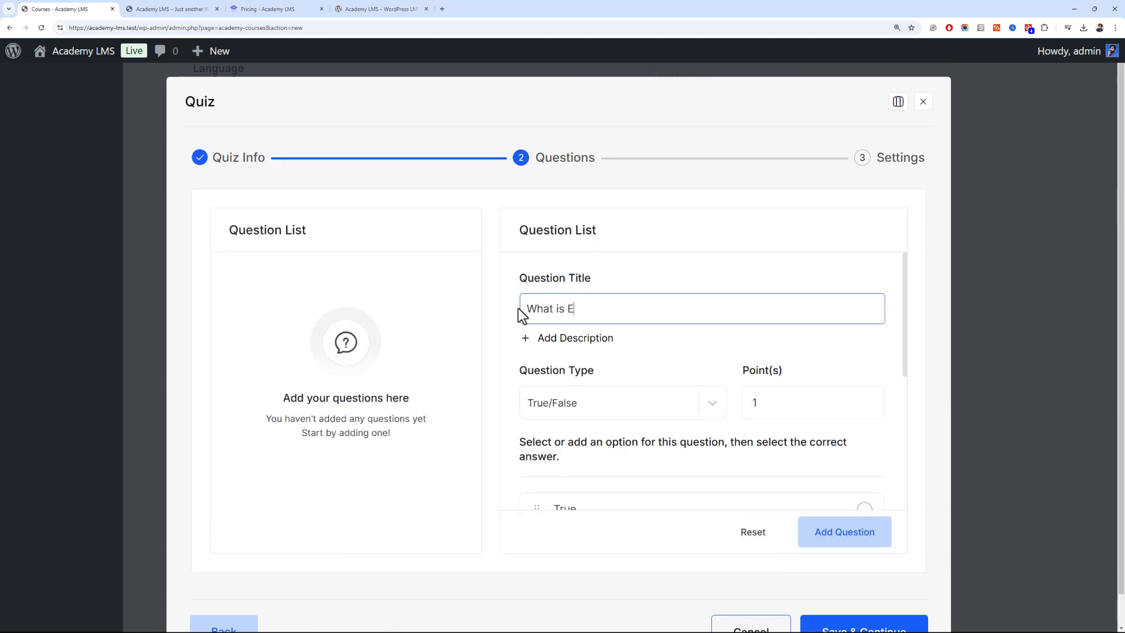
pyautogui.write('lemento')
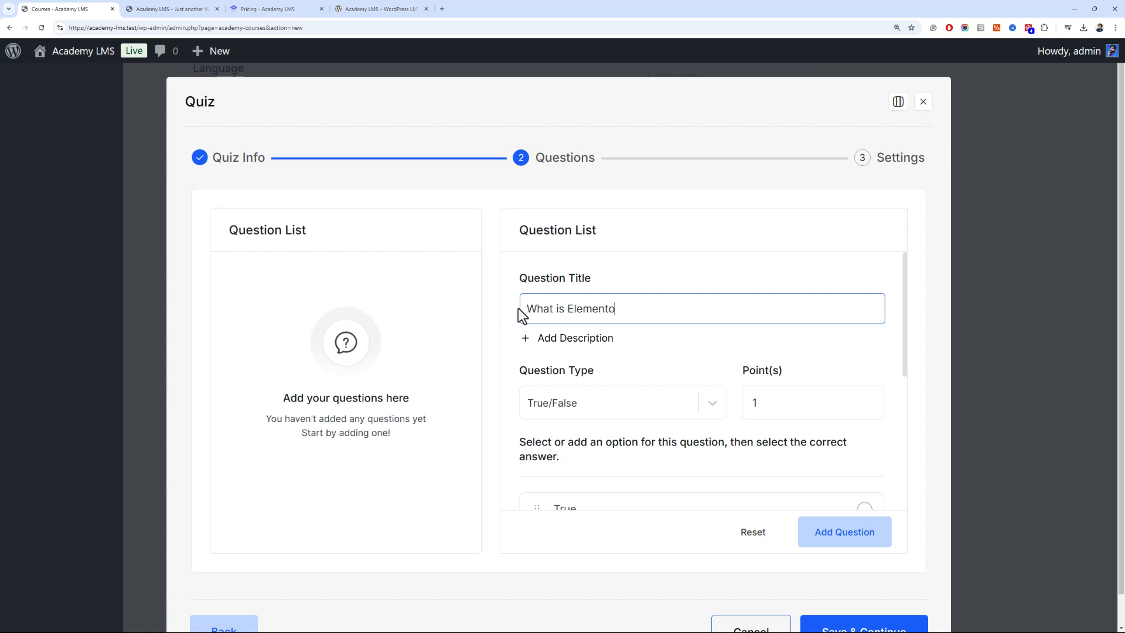
pyautogui.write('r?')
# Set the question type of "What is Elementor?" to Single Choice
pyautogui.scroll(-1, 494, 181)
pyautogui.scroll(-3, 610, 375)
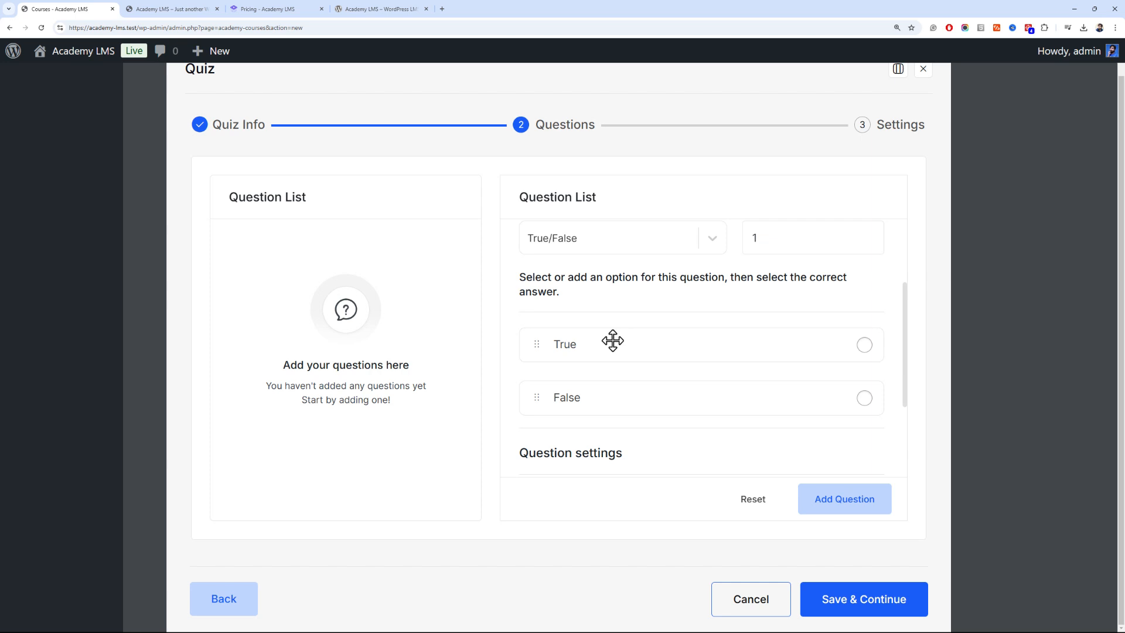
pyautogui.click(659, 244)
pyautogui.scroll(3, 665, 247)
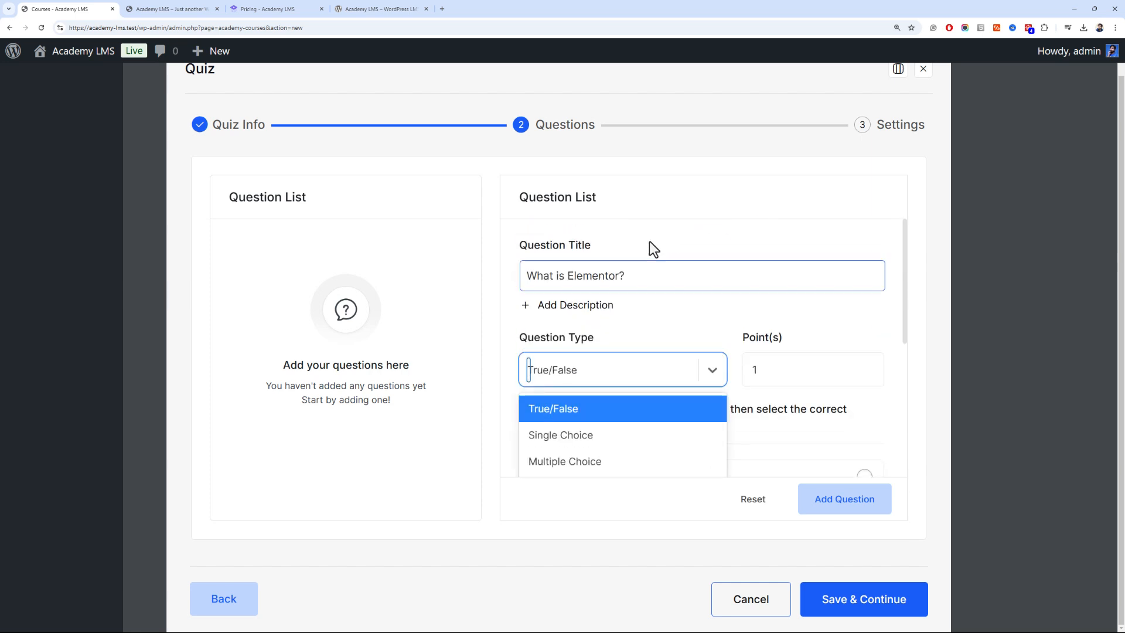
pyautogui.scroll(-3, 660, 233)
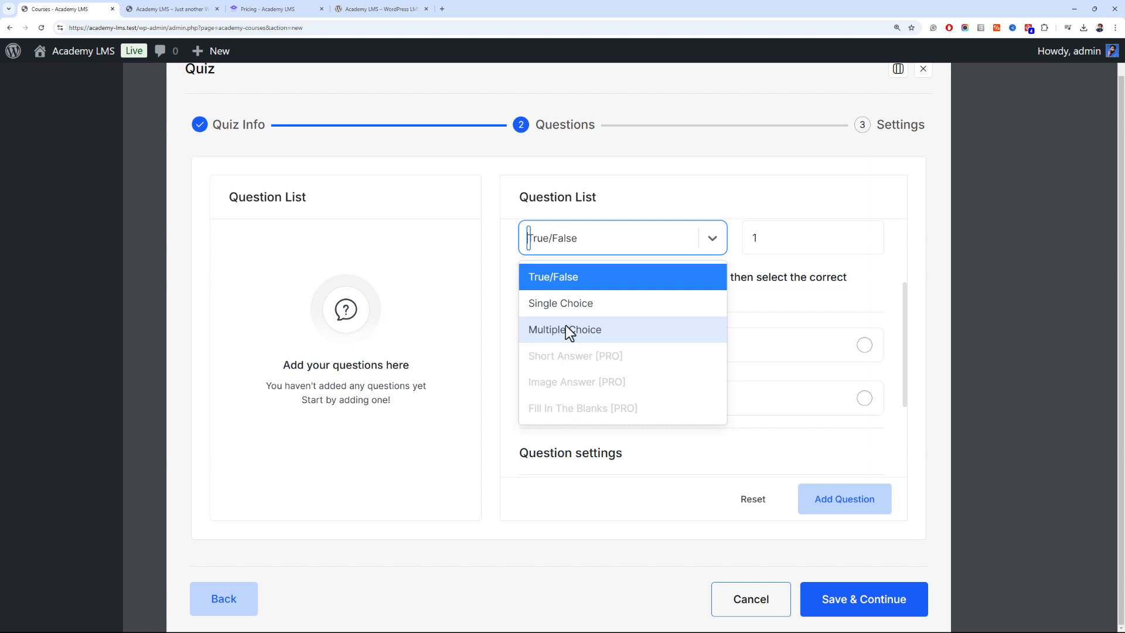
pyautogui.click(608, 304)
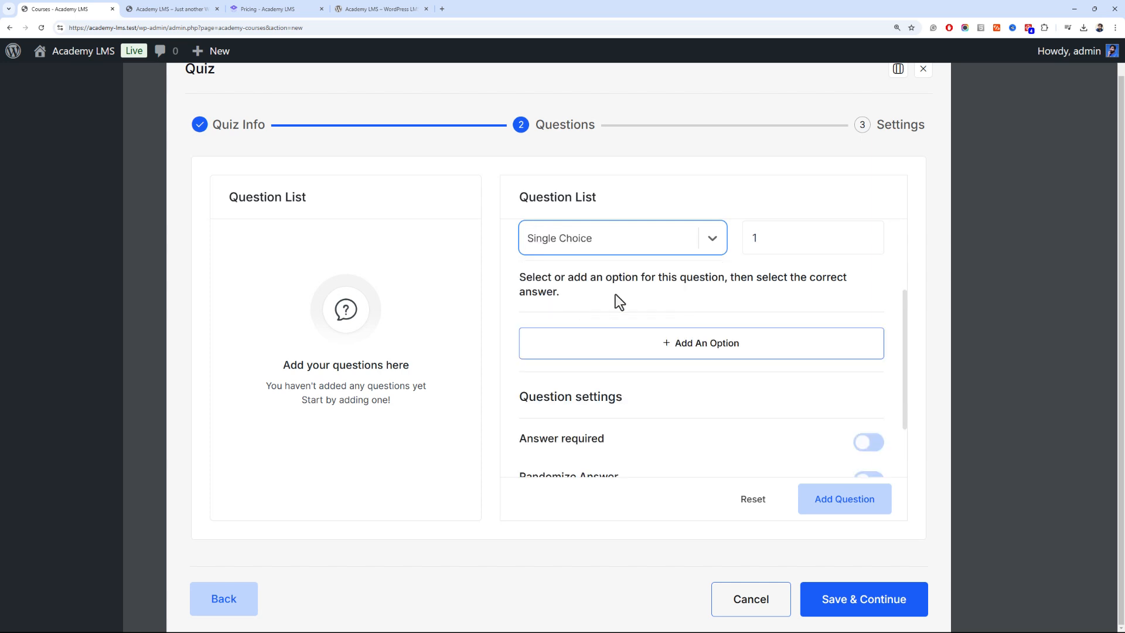
# Add a text-only answer option titled "Plugin" to the question "What is Elementor?" and save it
pyautogui.click(652, 330)
pyautogui.scroll(-3, 685, 391)
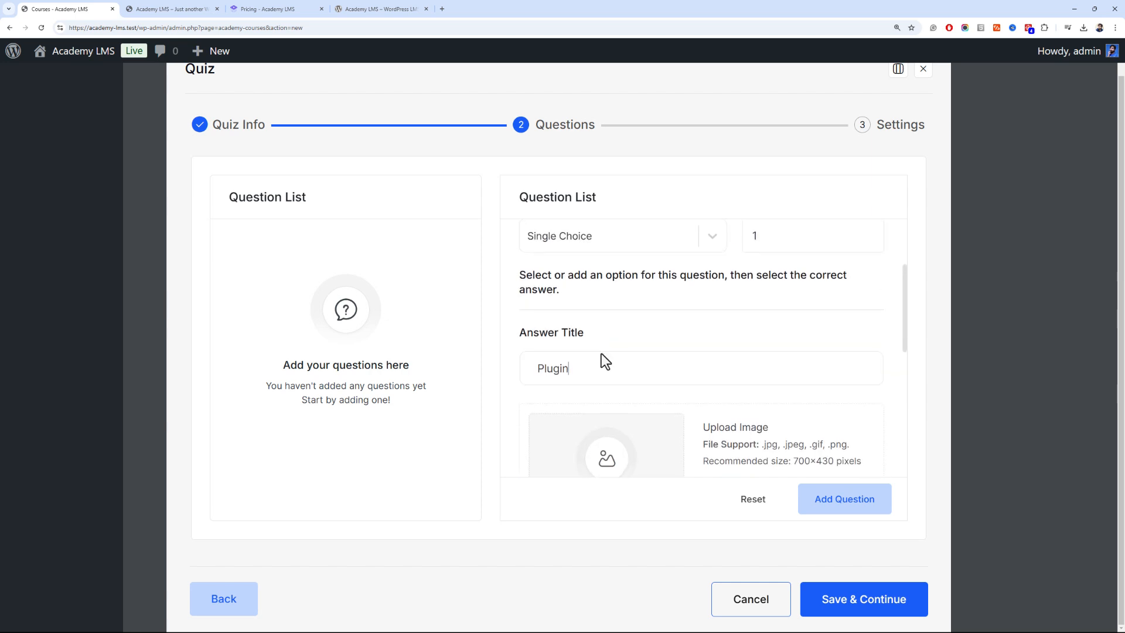
pyautogui.scroll(-2, 602, 359)
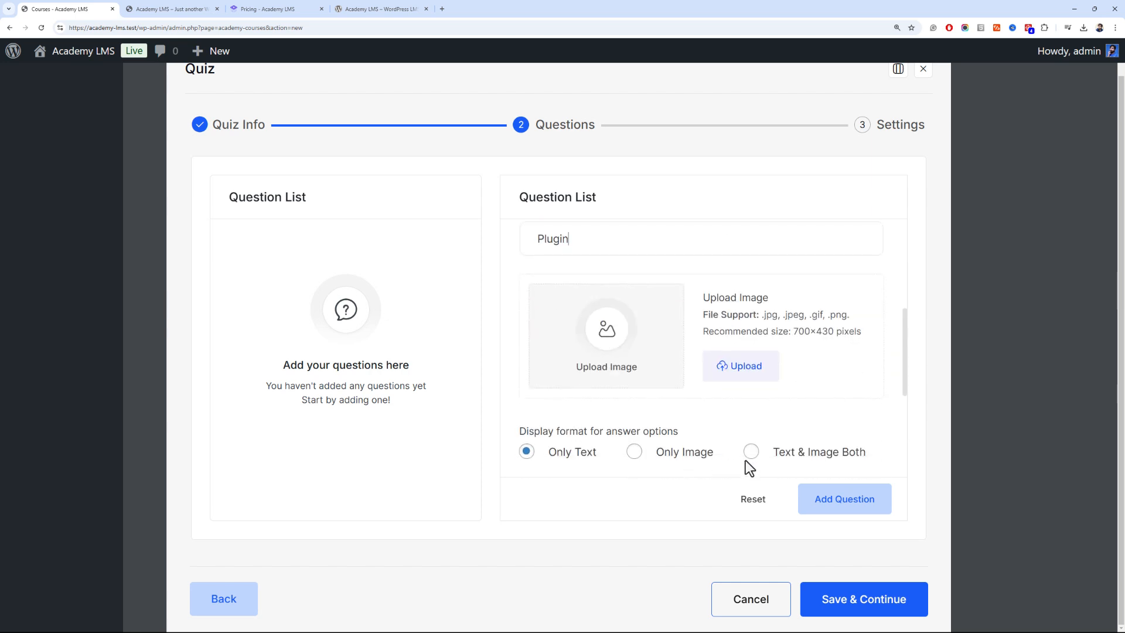
pyautogui.scroll(-2, 730, 402)
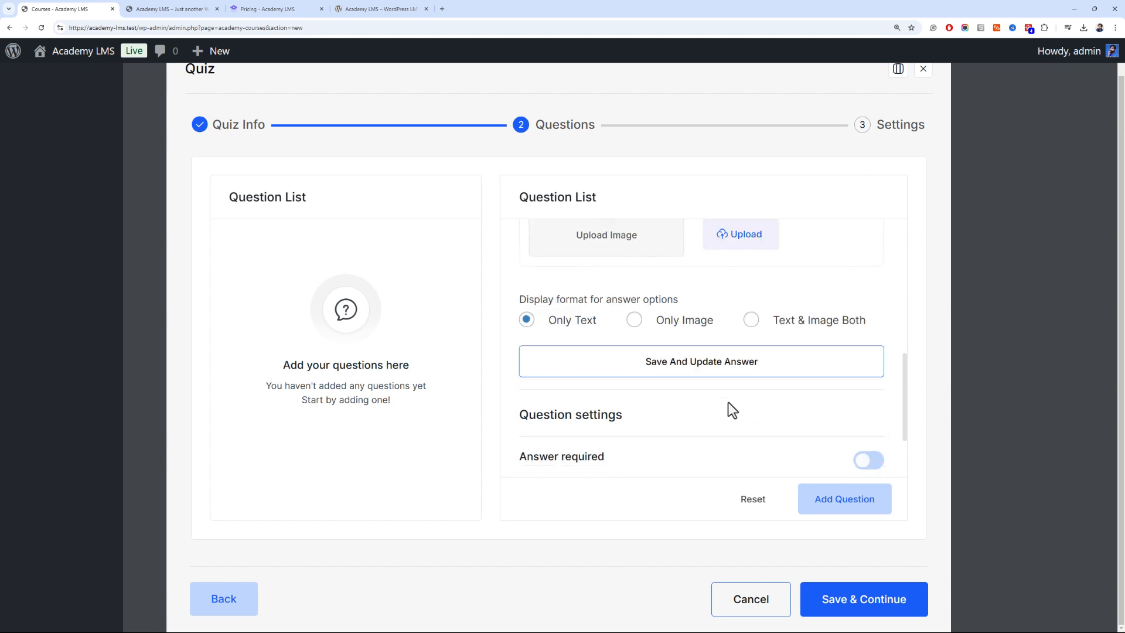
pyautogui.click(722, 371)
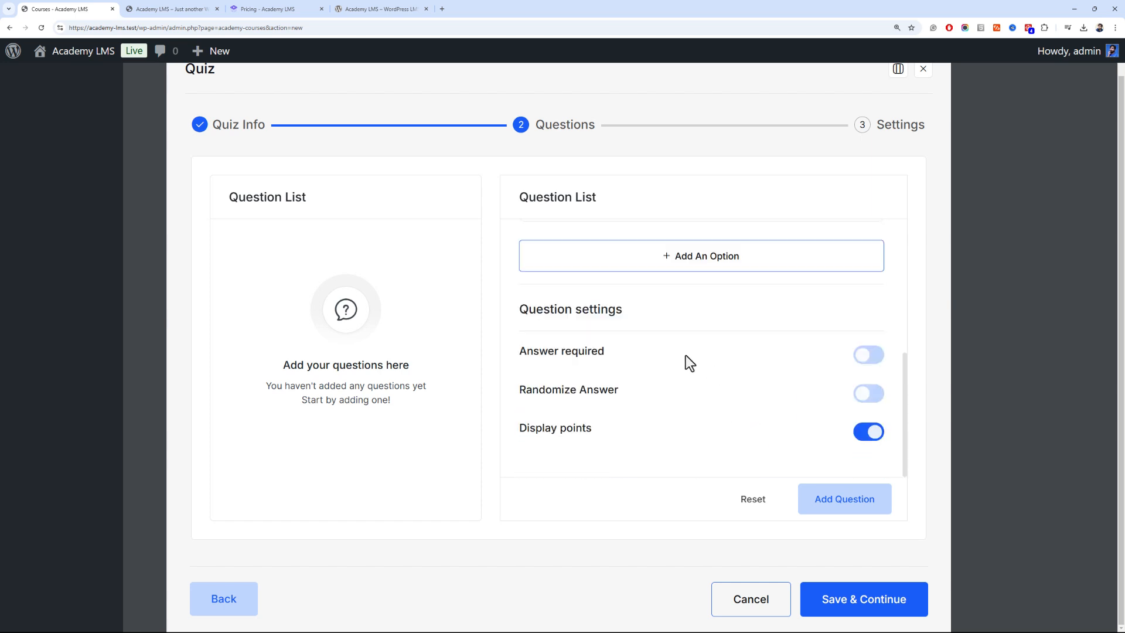
# Add a second text-only answer option titled "Theme" to the question and save it
pyautogui.scroll(4, 685, 358)
pyautogui.scroll(-4, 686, 366)
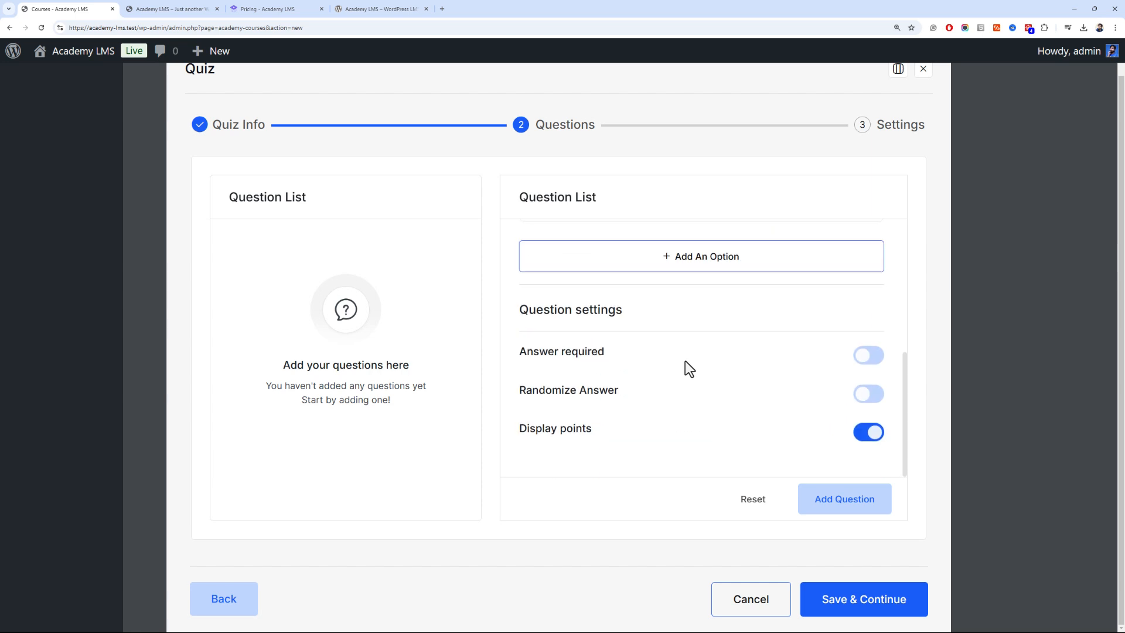
pyautogui.scroll(2, 691, 378)
pyautogui.click(701, 395)
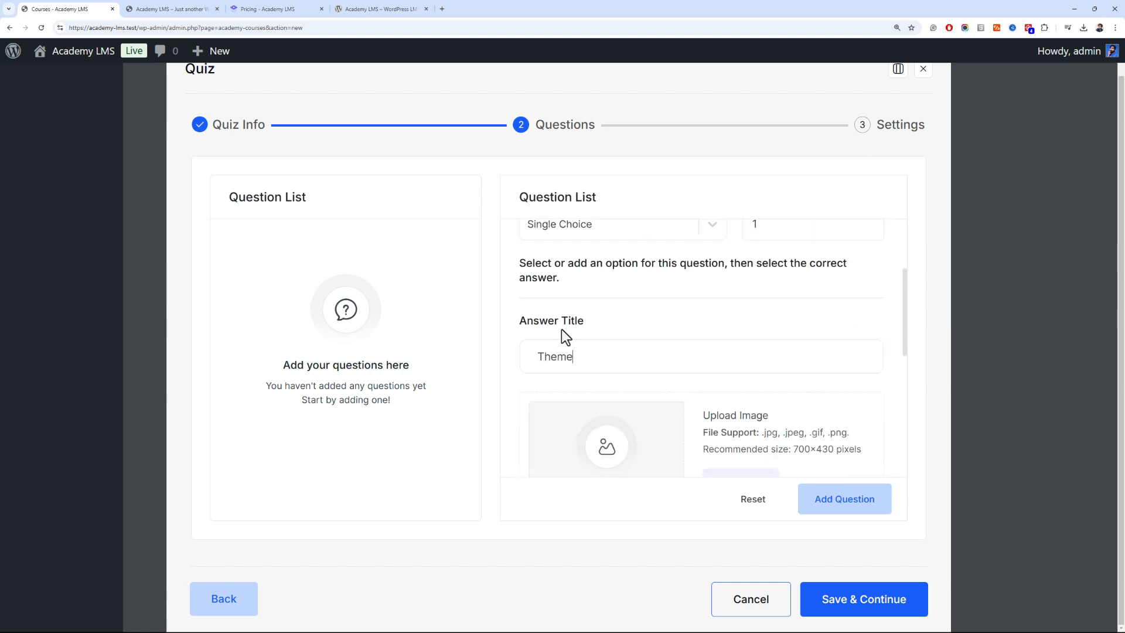
pyautogui.scroll(-5, 586, 331)
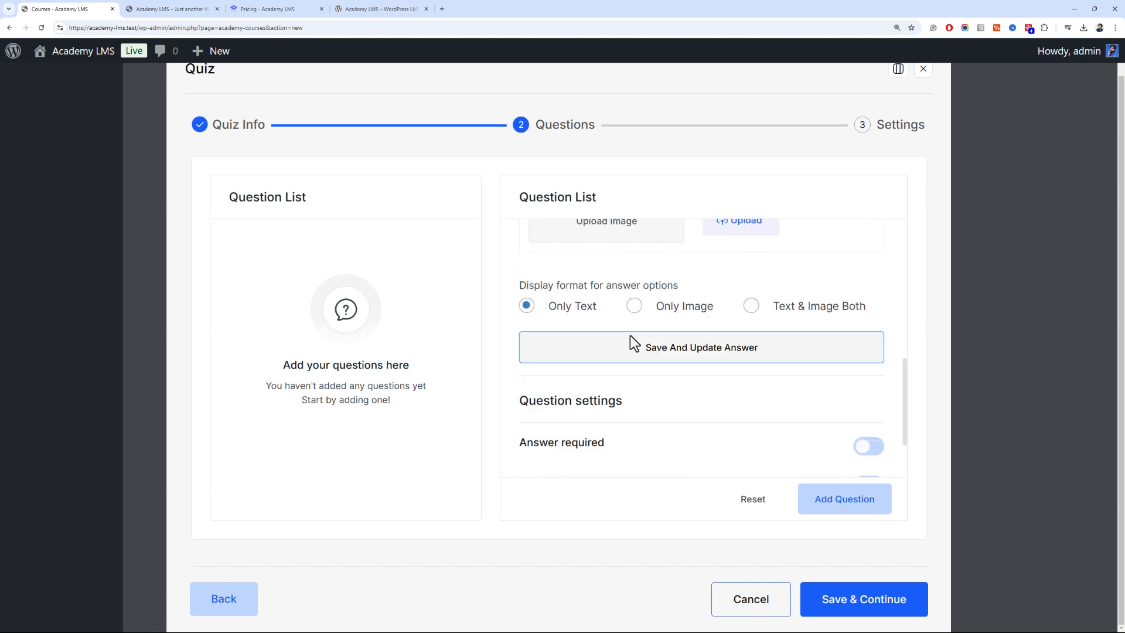
pyautogui.click(710, 354)
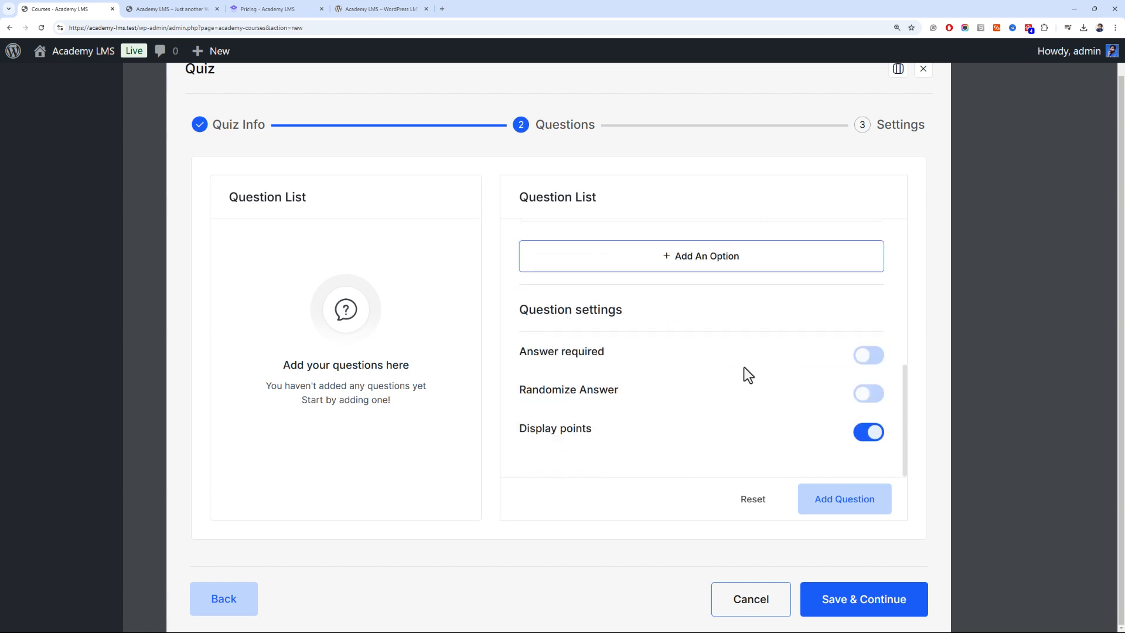
# Mark "Plugin" as the correct answer to the question "What is Elementor?"
pyautogui.scroll(-2, 773, 377)
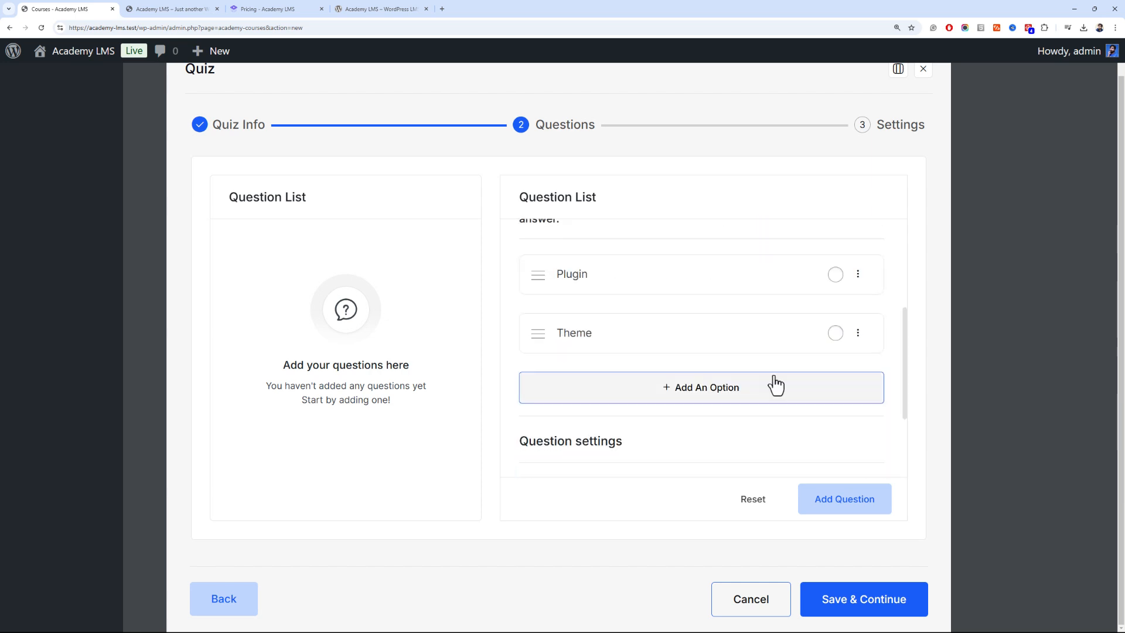
pyautogui.click(836, 274)
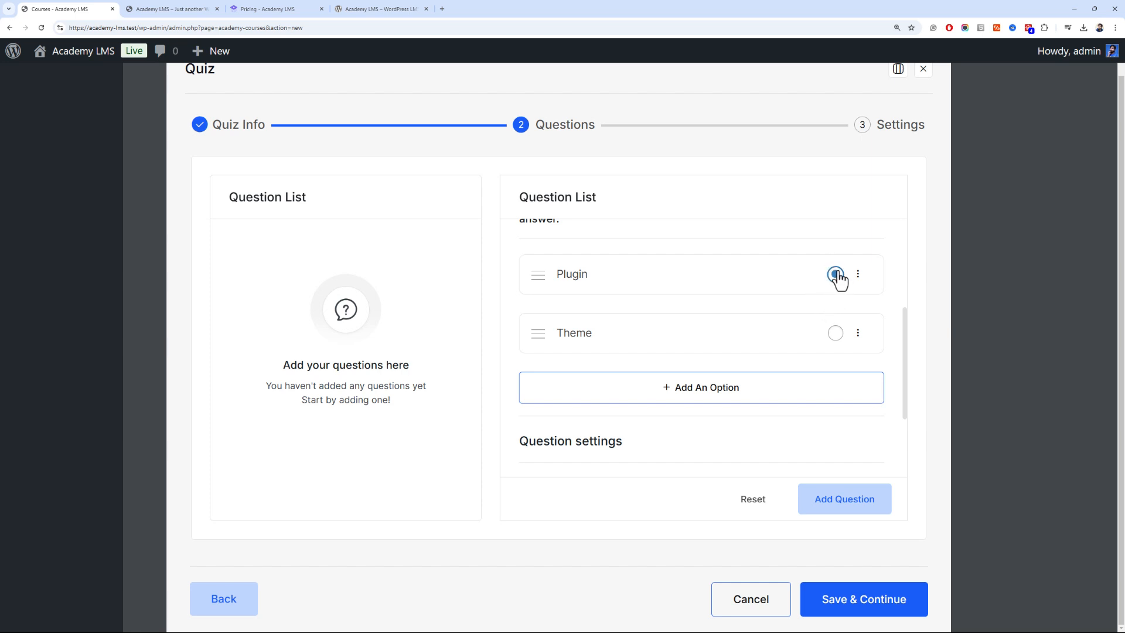
pyautogui.scroll(-2, 756, 349)
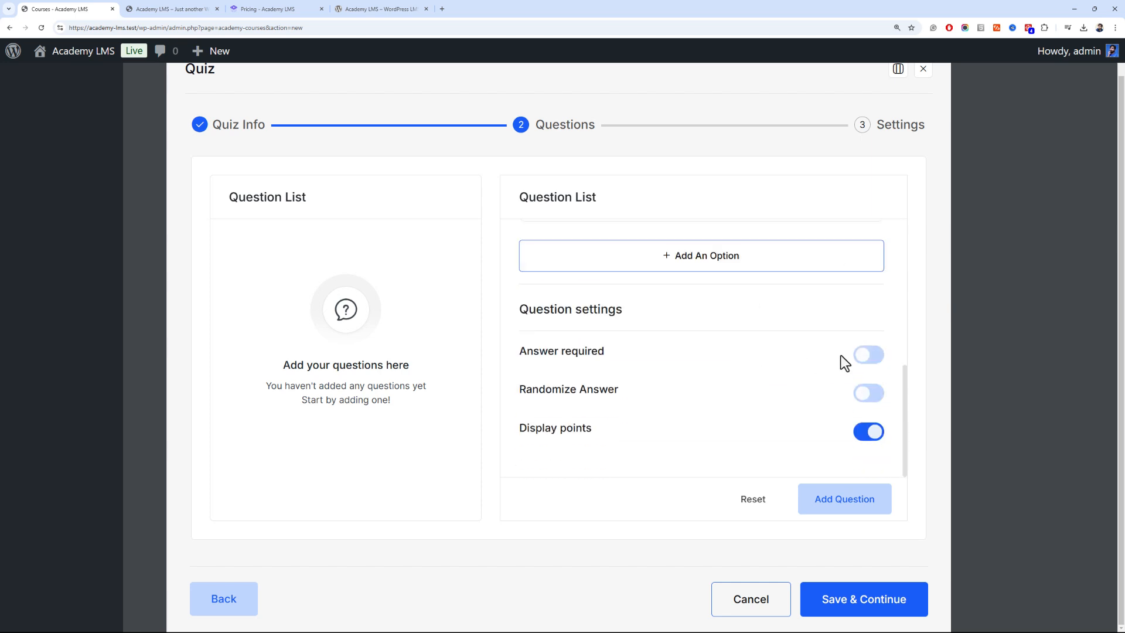
# Make the answer required, randomize the answers, and add the "What is Elementor?" question to the quiz
pyautogui.click(873, 361)
pyautogui.click(870, 394)
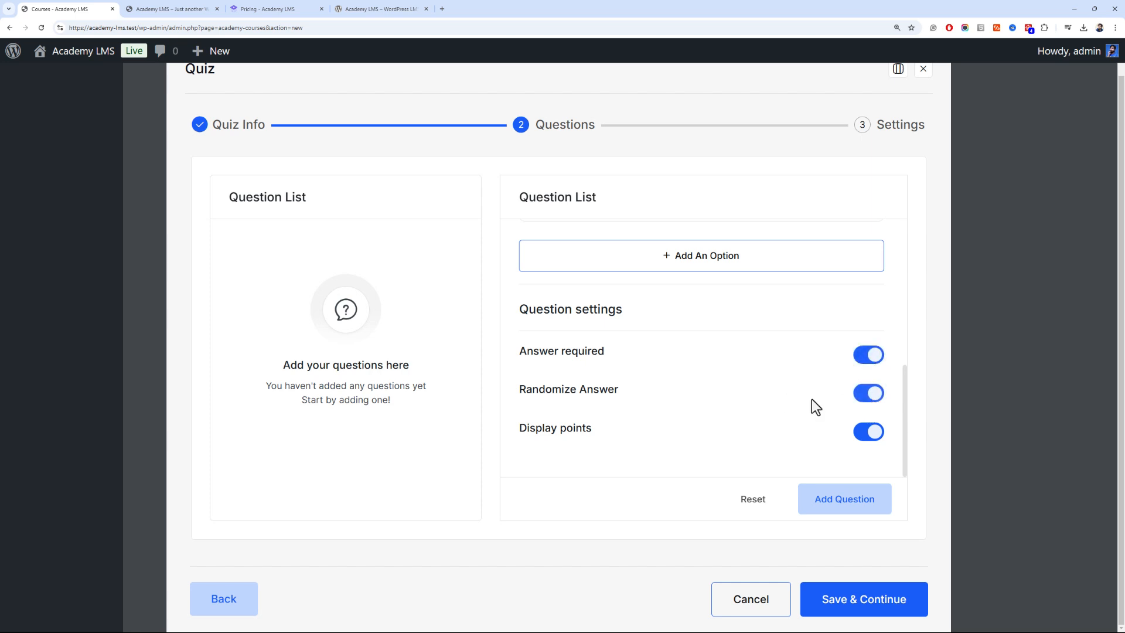
pyautogui.click(848, 503)
# Title a new question "Is it Free?" and set its question type to Single Choice
pyautogui.scroll(-3, 647, 343)
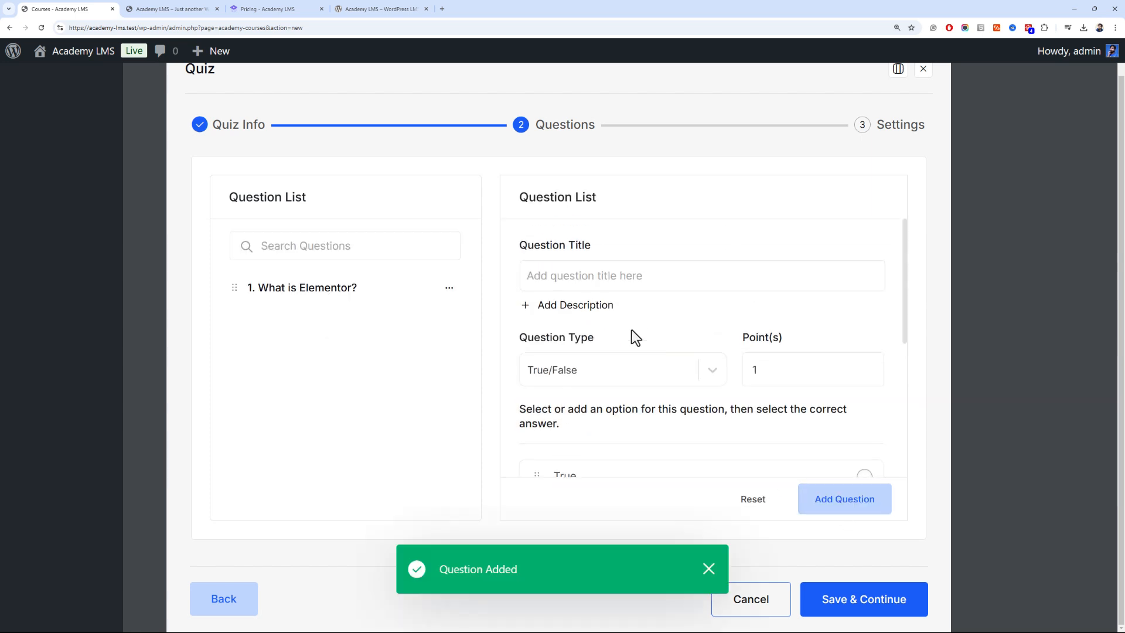
pyautogui.scroll(-5, 642, 314)
pyautogui.scroll(5, 648, 315)
pyautogui.click(647, 278)
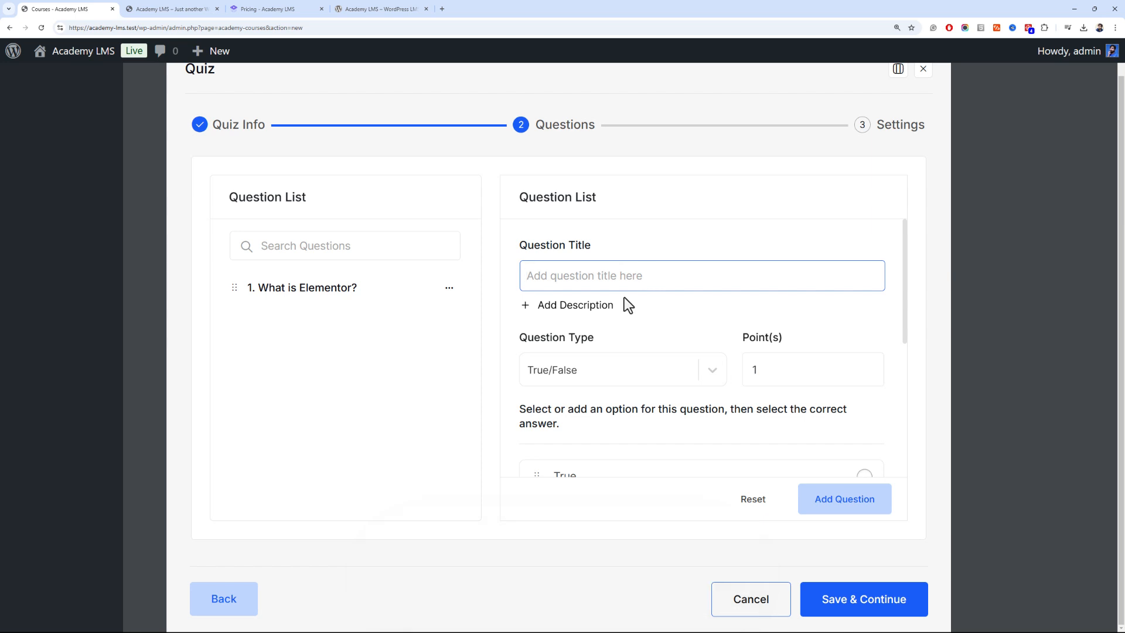
pyautogui.write('Is it')
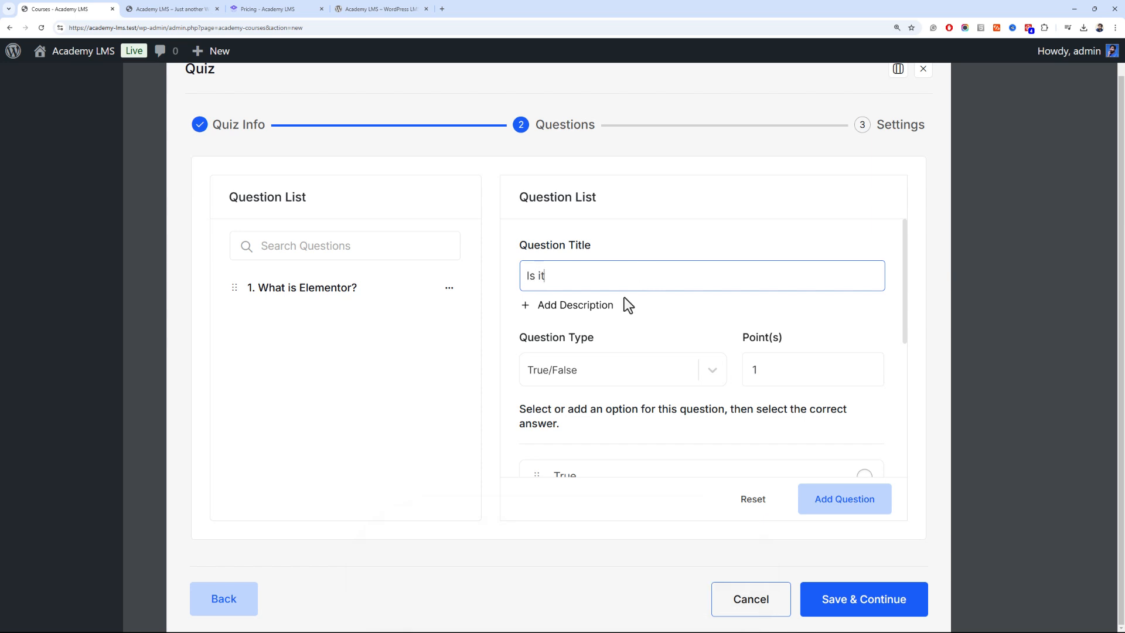
pyautogui.write(' Free?')
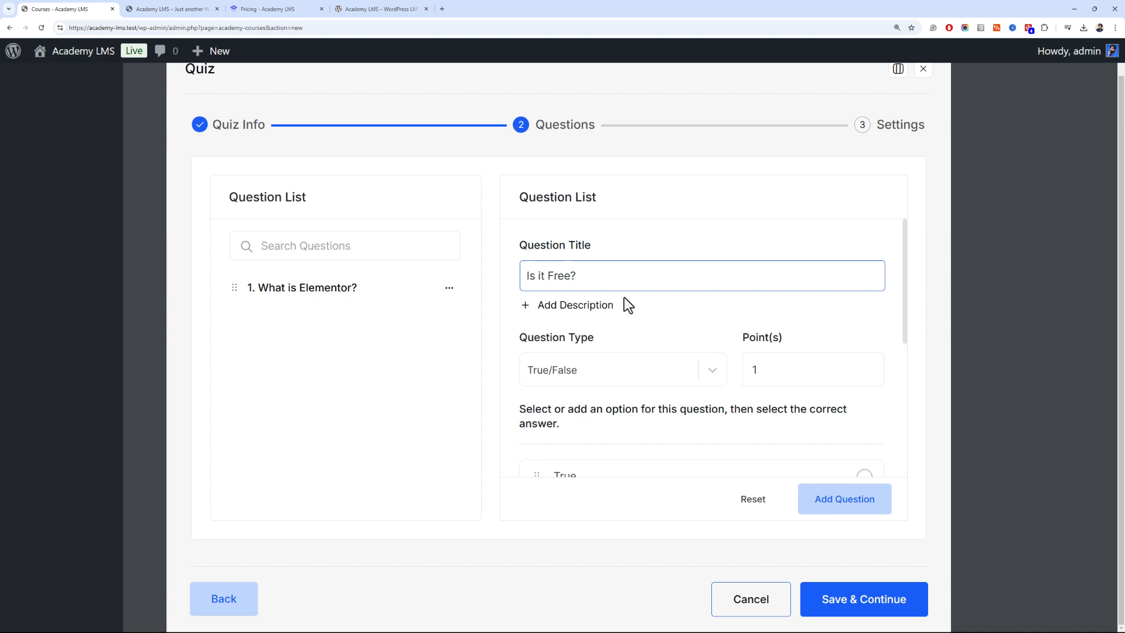
pyautogui.click(669, 375)
pyautogui.click(641, 443)
# Add and save a text-only answer option "Yes" for the "Is it Free?" question
pyautogui.scroll(-3, 673, 387)
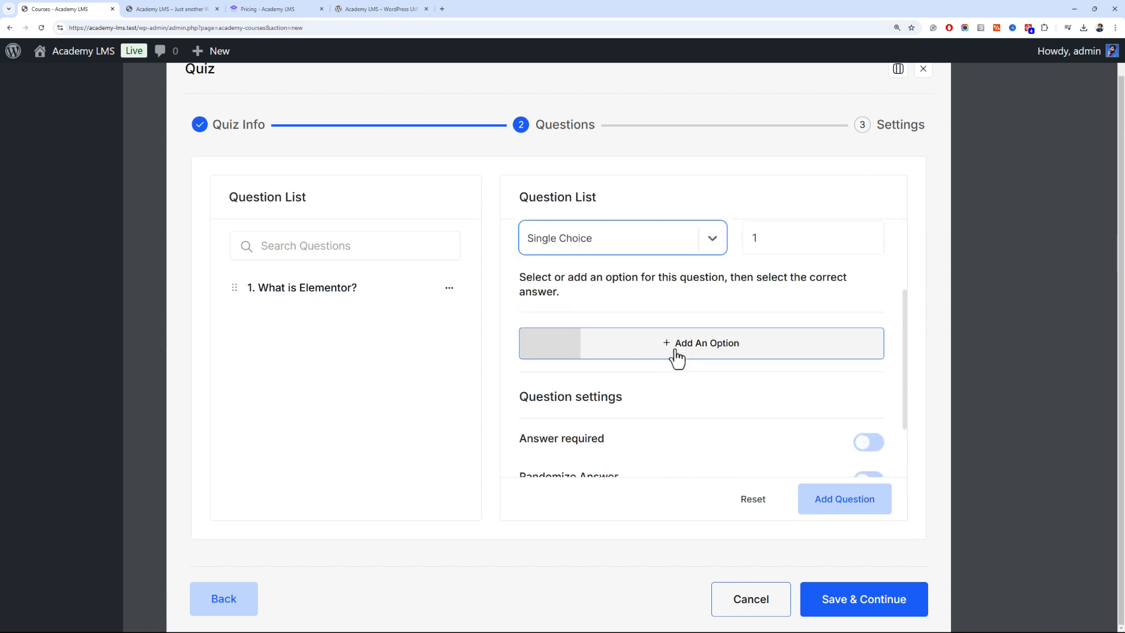
pyautogui.click(673, 352)
pyautogui.click(619, 370)
pyautogui.write('Yes')
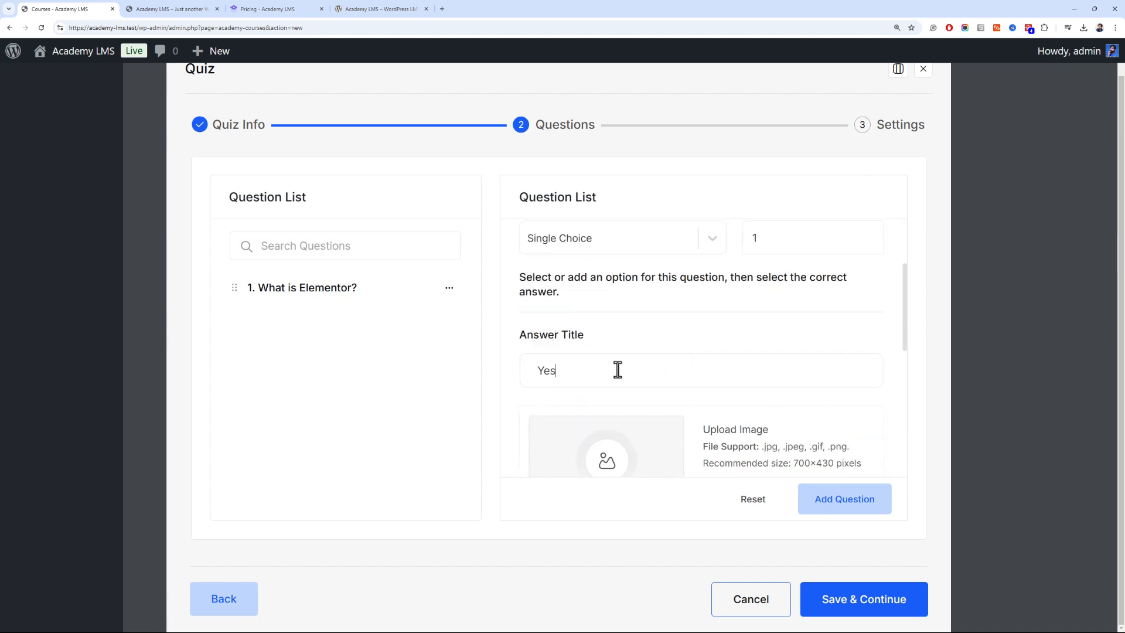
pyautogui.scroll(-2, 698, 381)
pyautogui.click(806, 496)
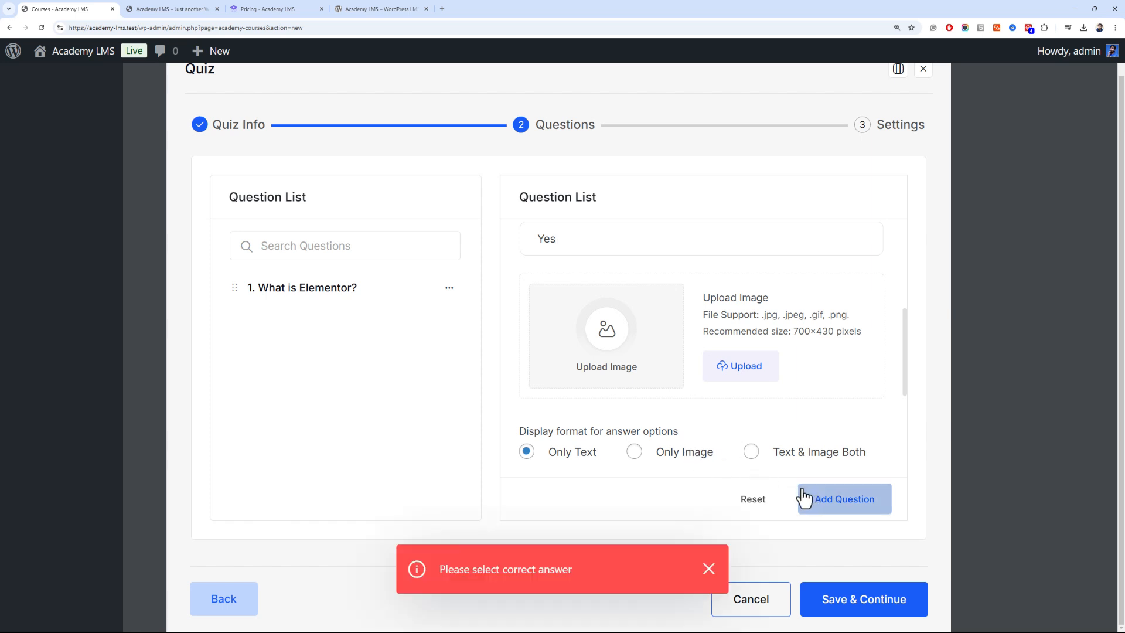
pyautogui.scroll(3, 697, 393)
pyautogui.scroll(-3, 733, 401)
pyautogui.scroll(-2, 733, 399)
pyautogui.click(713, 374)
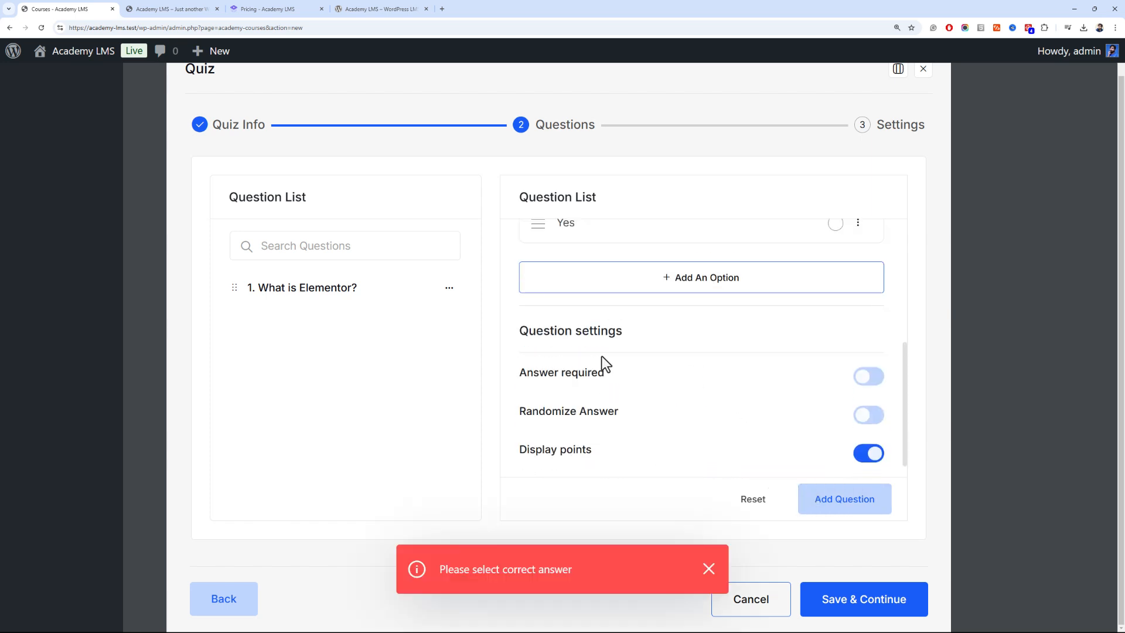
# Add and save a second answer option "No" for the "Is it Free?" question
pyautogui.scroll(2, 604, 359)
pyautogui.click(654, 403)
pyautogui.click(568, 366)
pyautogui.write('No')
pyautogui.scroll(-4, 696, 410)
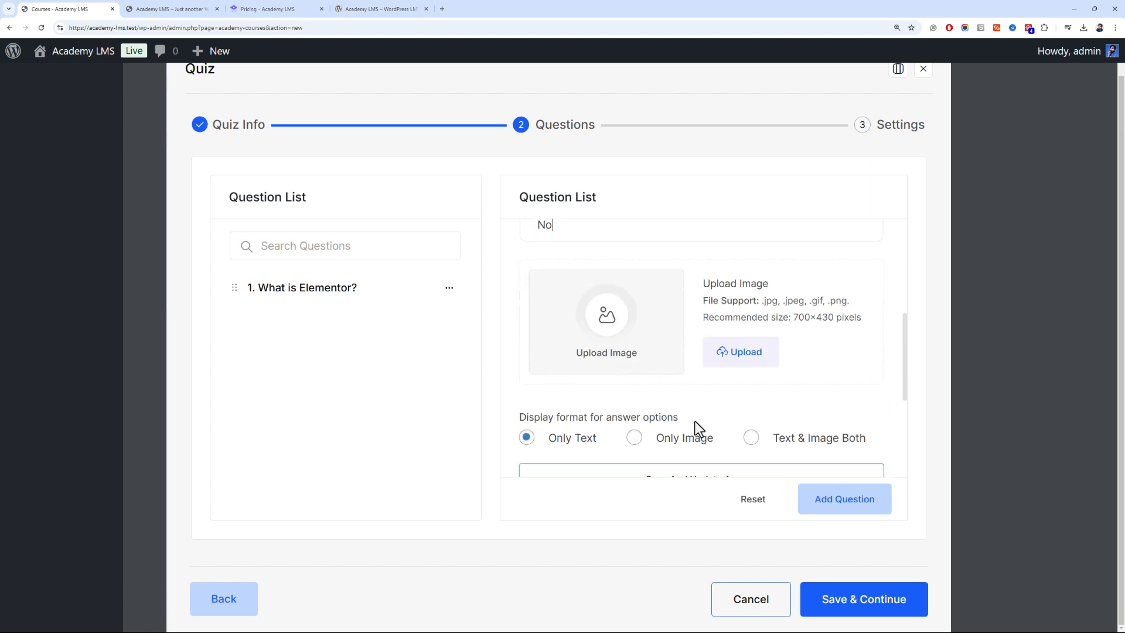
pyautogui.click(692, 372)
# Add and save a third answer option "Freemium" for the "Is it Free?" question
pyautogui.click(657, 381)
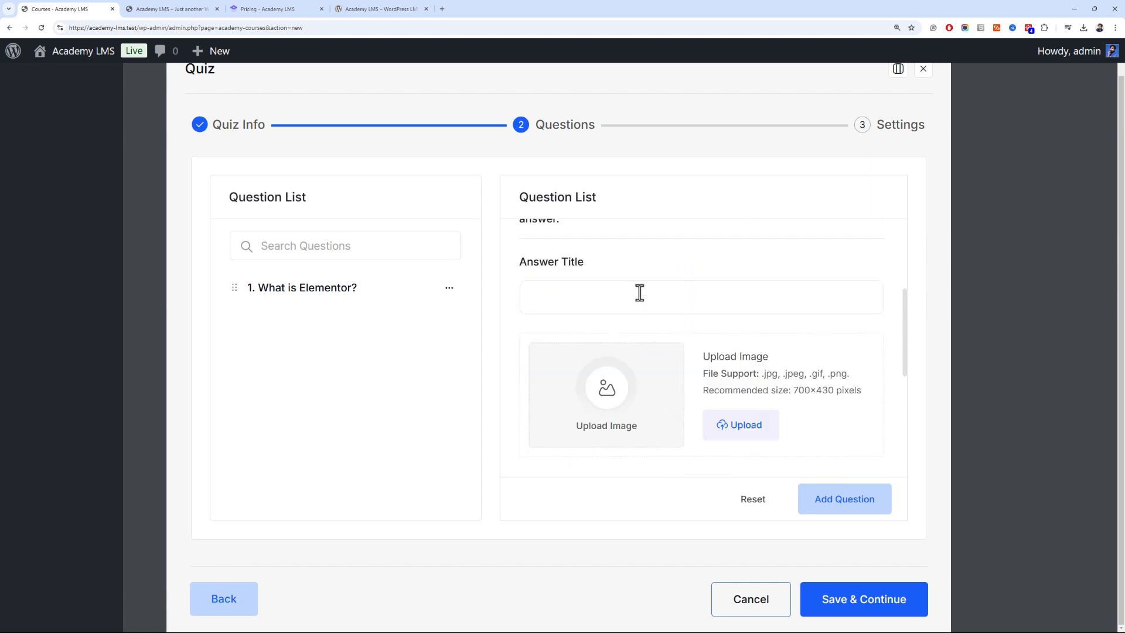
pyautogui.write('No')
pyautogui.press('BackSpace')
pyautogui.press('BackSpace')
pyautogui.write('Freemium')
pyautogui.scroll(-4, 730, 352)
pyautogui.click(730, 358)
# Mark "Freemium" as the correct answer and add the question to the quiz
pyautogui.scroll(2, 762, 381)
pyautogui.click(829, 401)
pyautogui.scroll(-2, 821, 433)
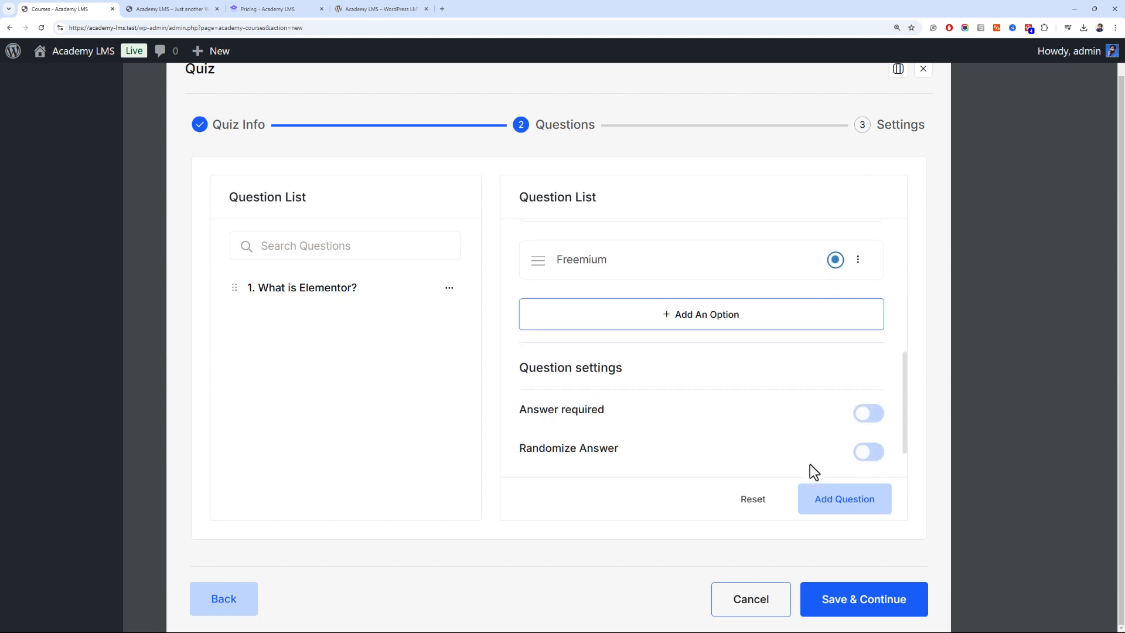
pyautogui.click(816, 497)
# Examine the question types and answer options available for another quiz question
pyautogui.click(666, 367)
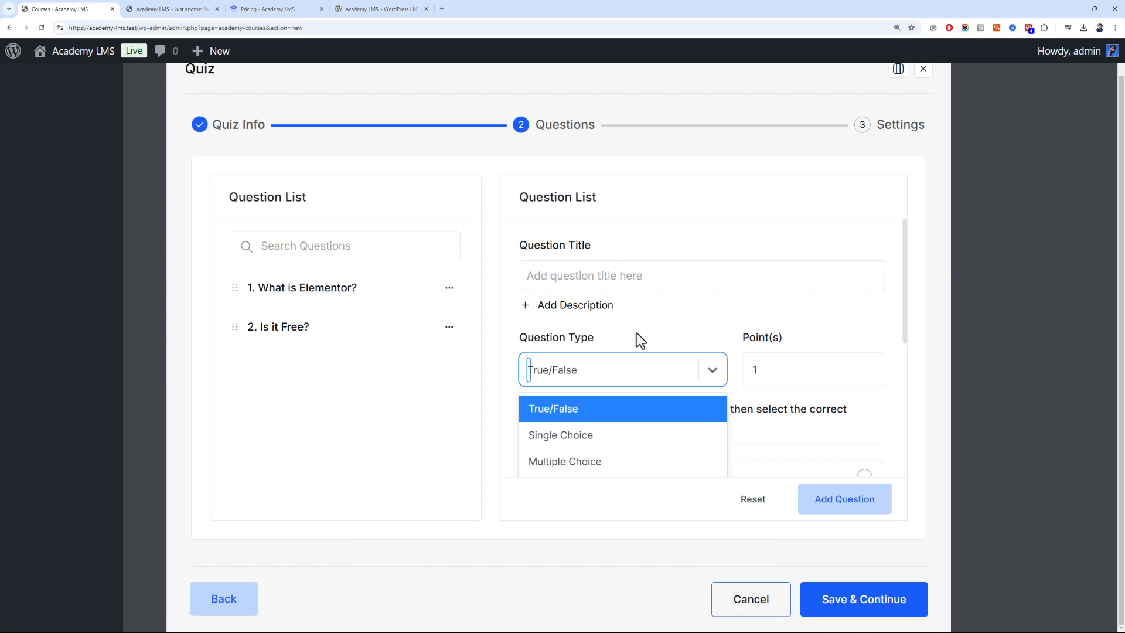
pyautogui.click(634, 277)
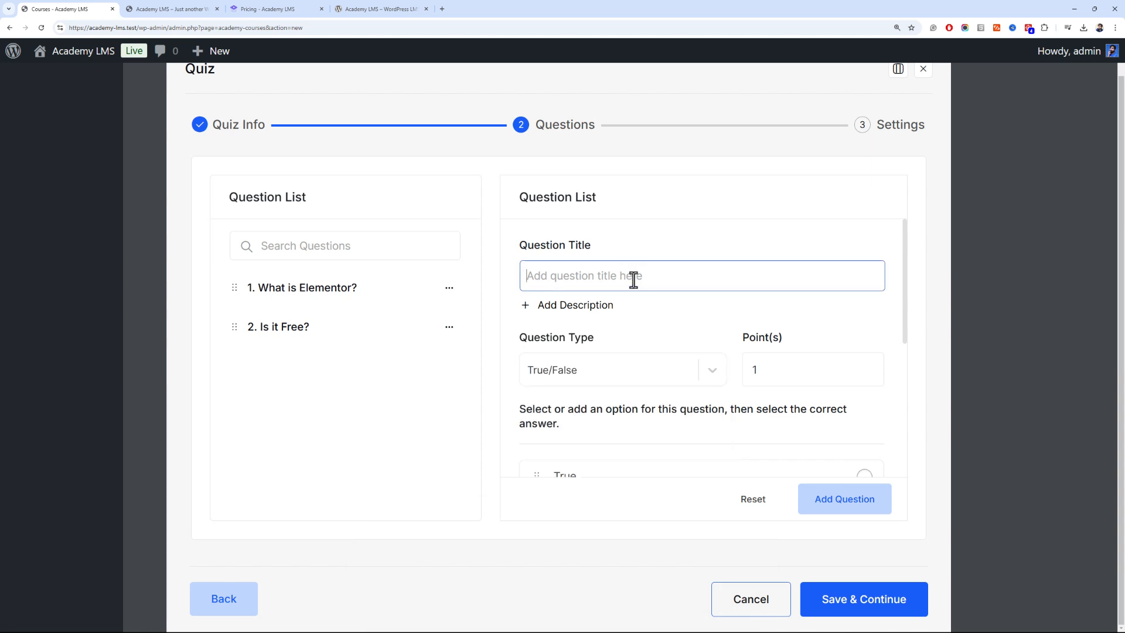
pyautogui.scroll(-2, 633, 280)
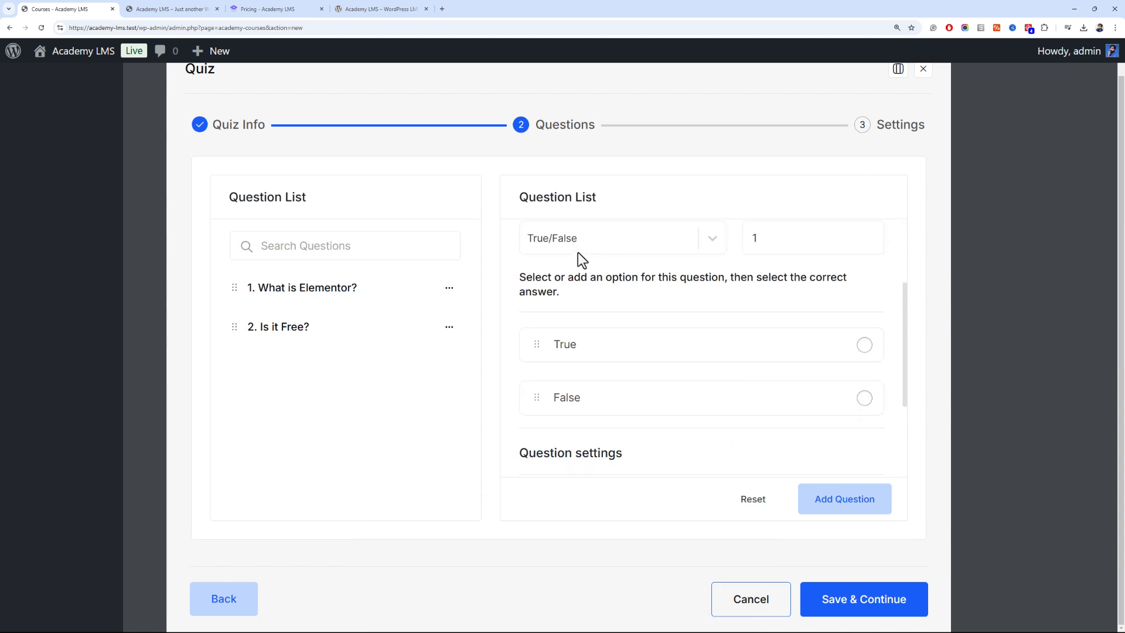
pyautogui.scroll(1, 592, 249)
pyautogui.scroll(-1, 611, 245)
pyautogui.scroll(2, 615, 303)
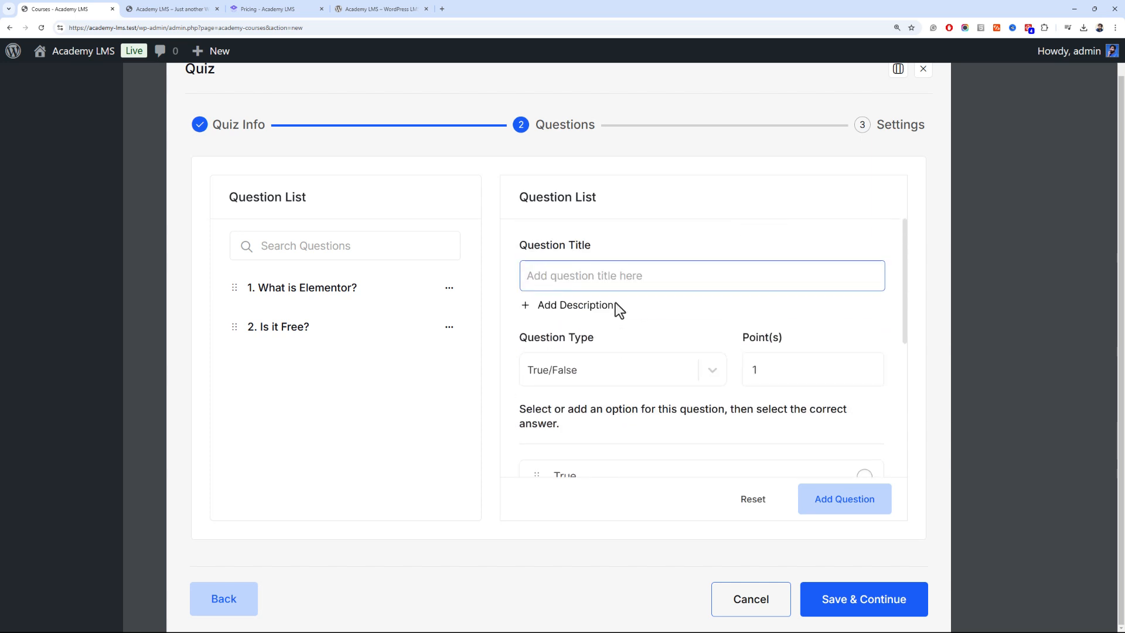
pyautogui.click(679, 358)
pyautogui.scroll(-2, 660, 273)
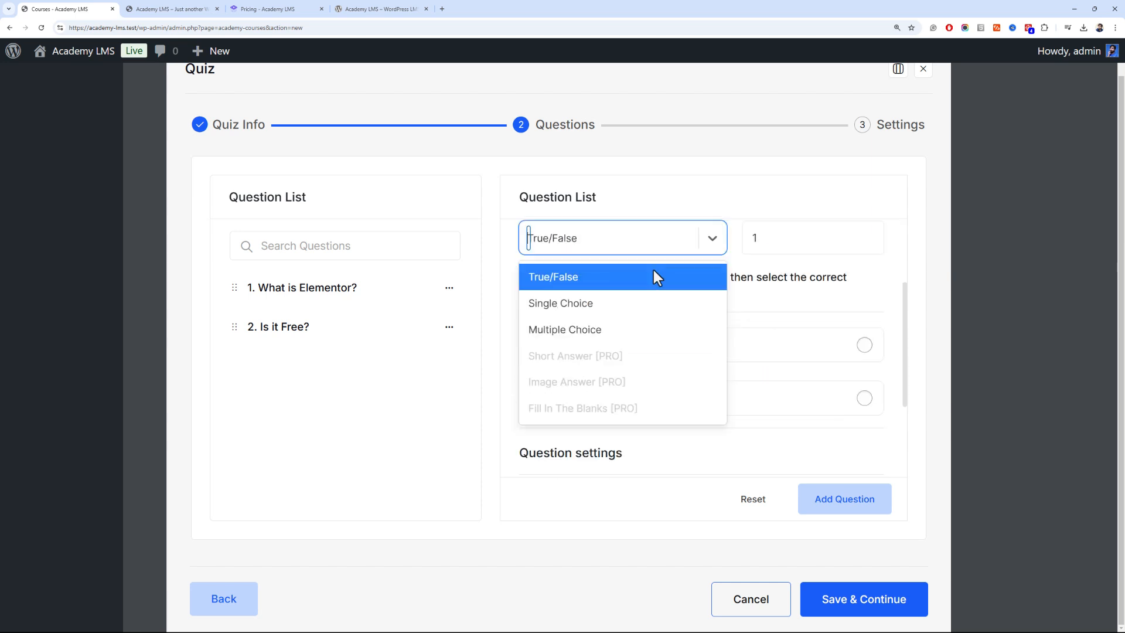
pyautogui.click(627, 265)
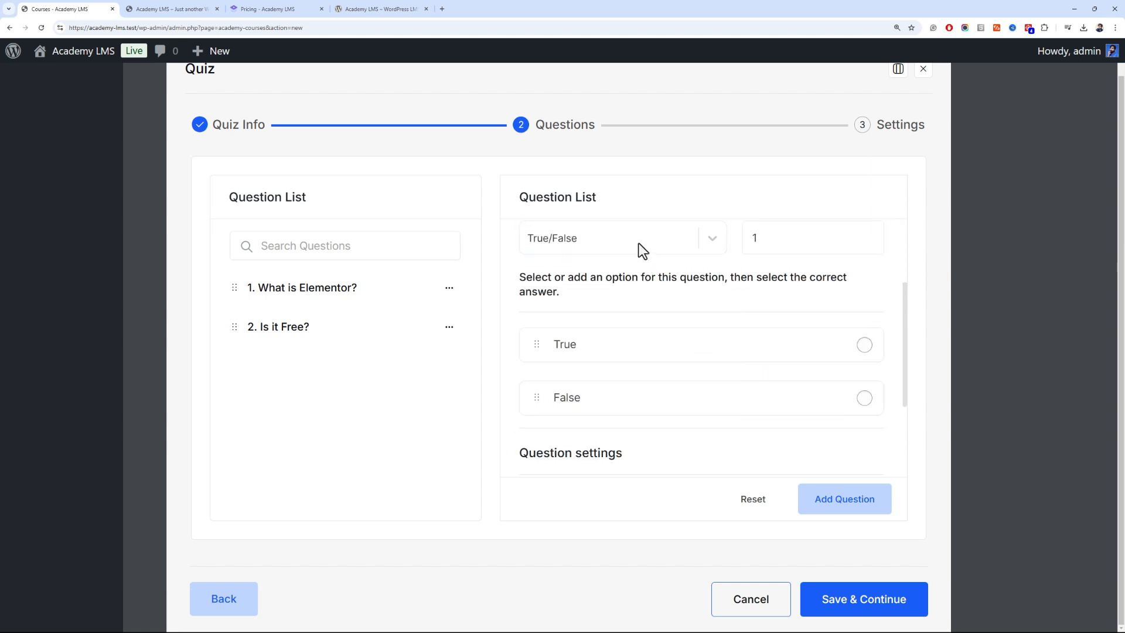
pyautogui.click(639, 244)
pyautogui.click(803, 298)
# Save the questions, continue to the quiz settings, and set the time limit to 10 minutes
pyautogui.click(862, 613)
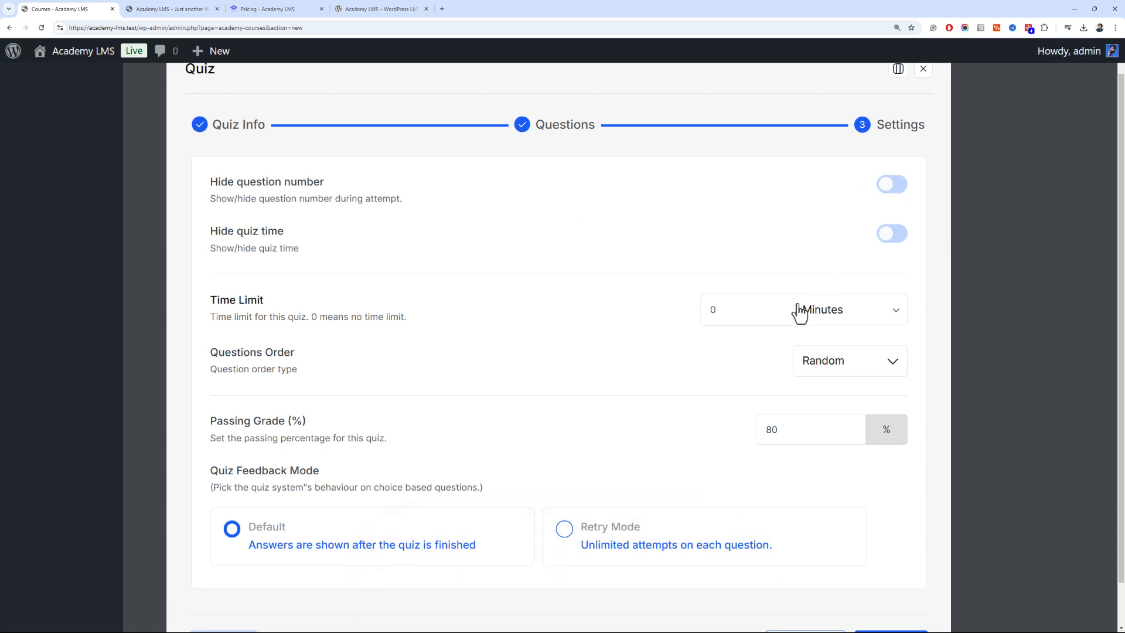
pyautogui.click(711, 313)
pyautogui.write('1')
pyautogui.scroll(-2, 577, 375)
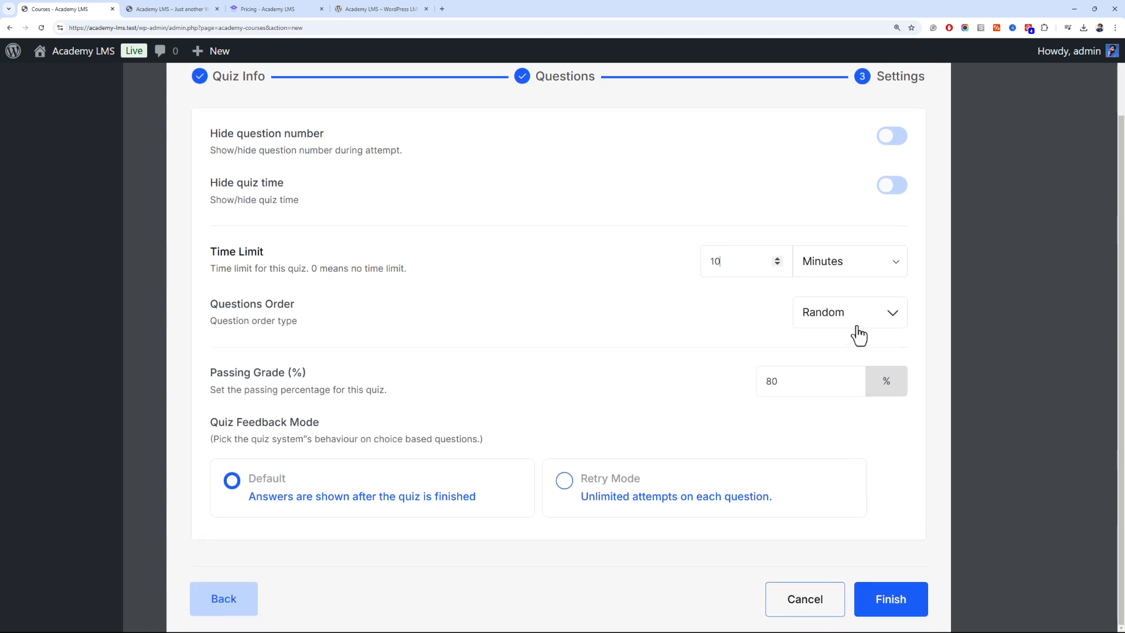
# Examine the question order choices and the passing grade field in the quiz settings
pyautogui.click(857, 327)
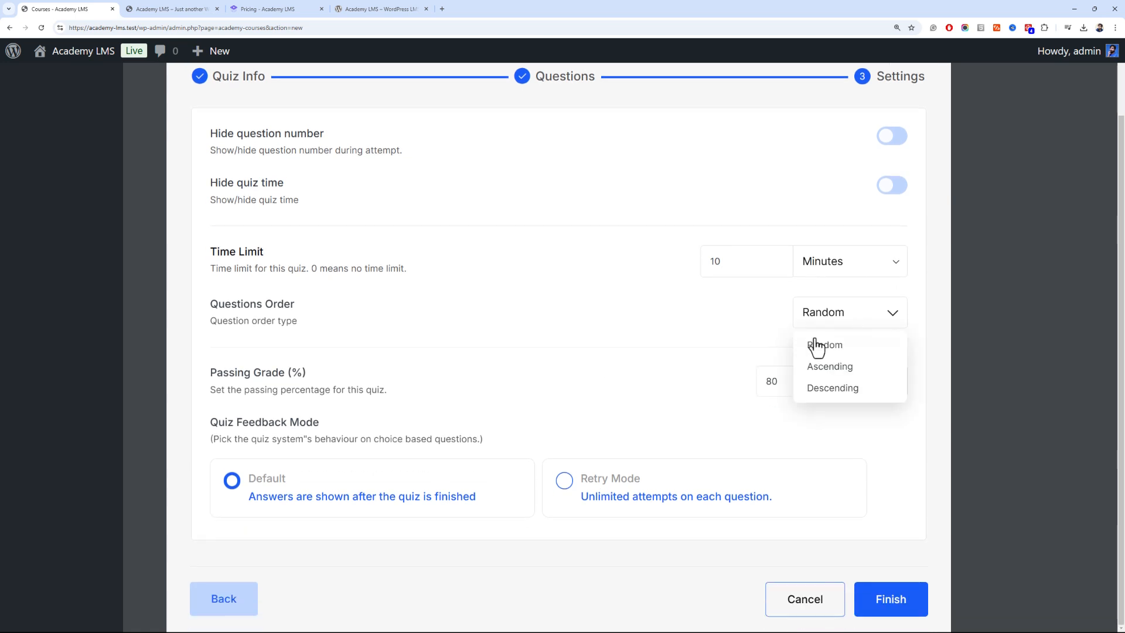
pyautogui.click(719, 341)
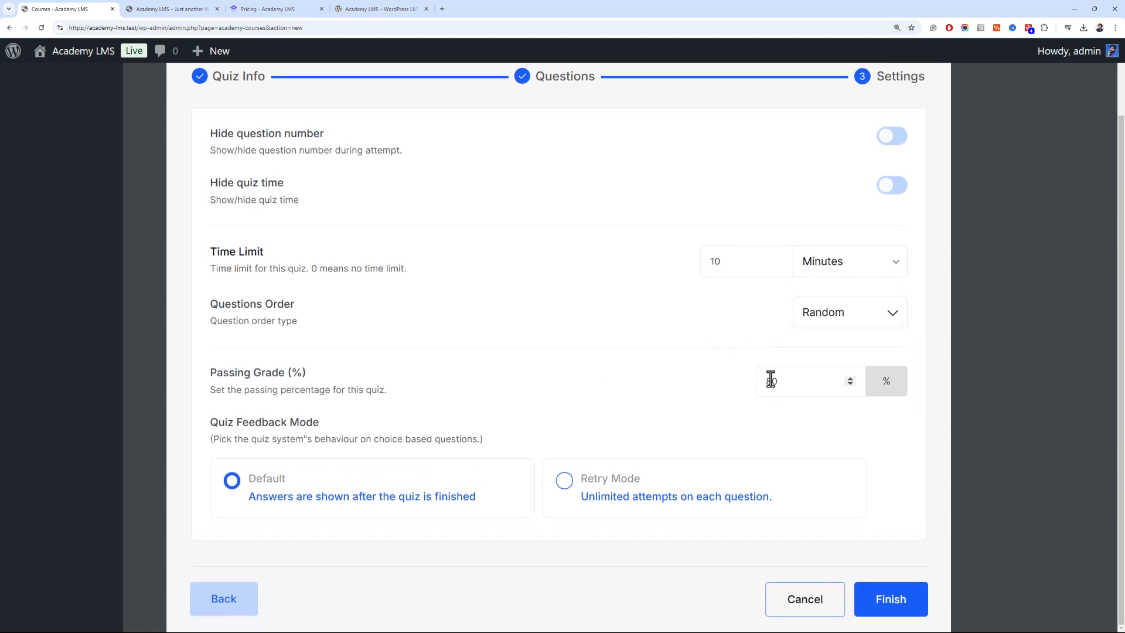
pyautogui.moveTo(784, 384); pyautogui.dragTo(745, 390)
# Try the Retry Mode feedback option with its allowed attempts setting and switch the feedback mode back to Default
pyautogui.click(561, 483)
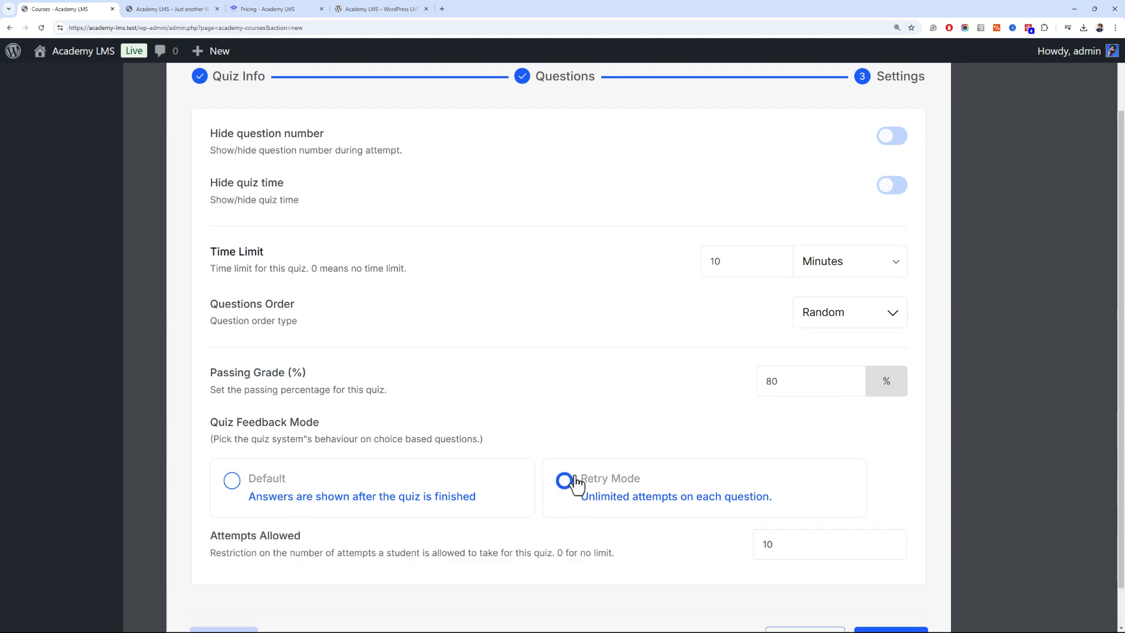
pyautogui.scroll(-2, 568, 483)
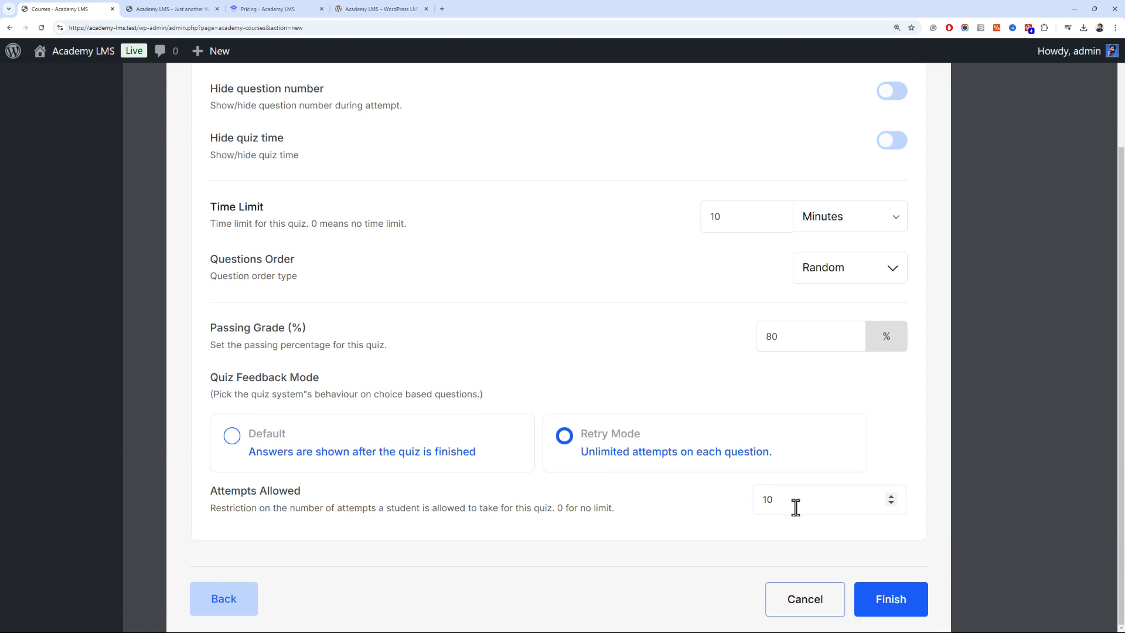
pyautogui.moveTo(794, 504); pyautogui.dragTo(756, 505)
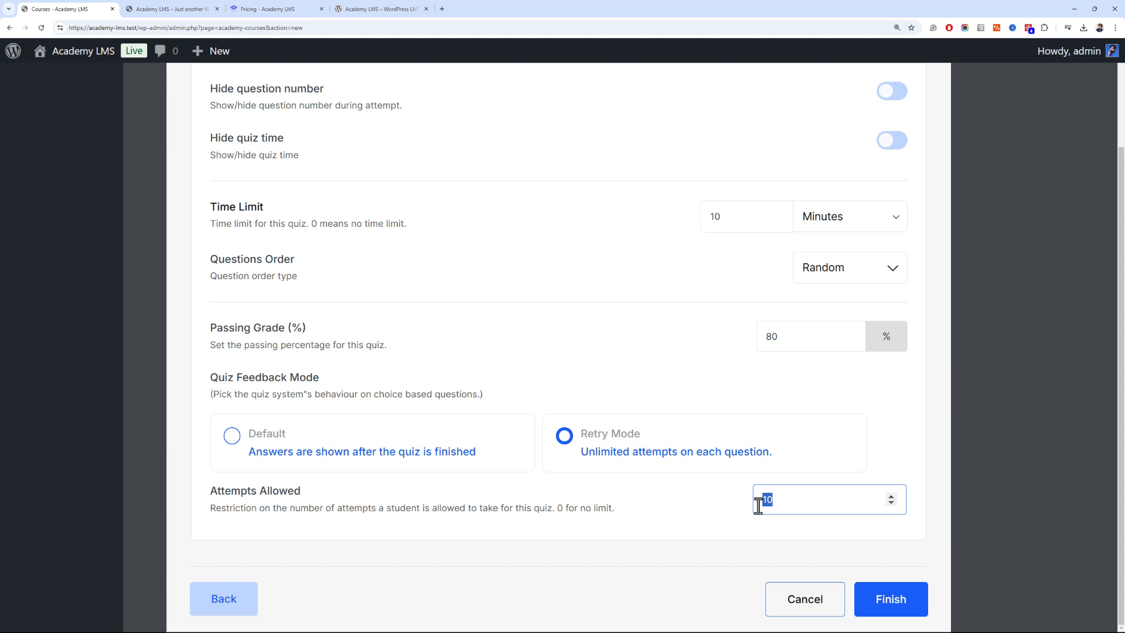
pyautogui.click(250, 443)
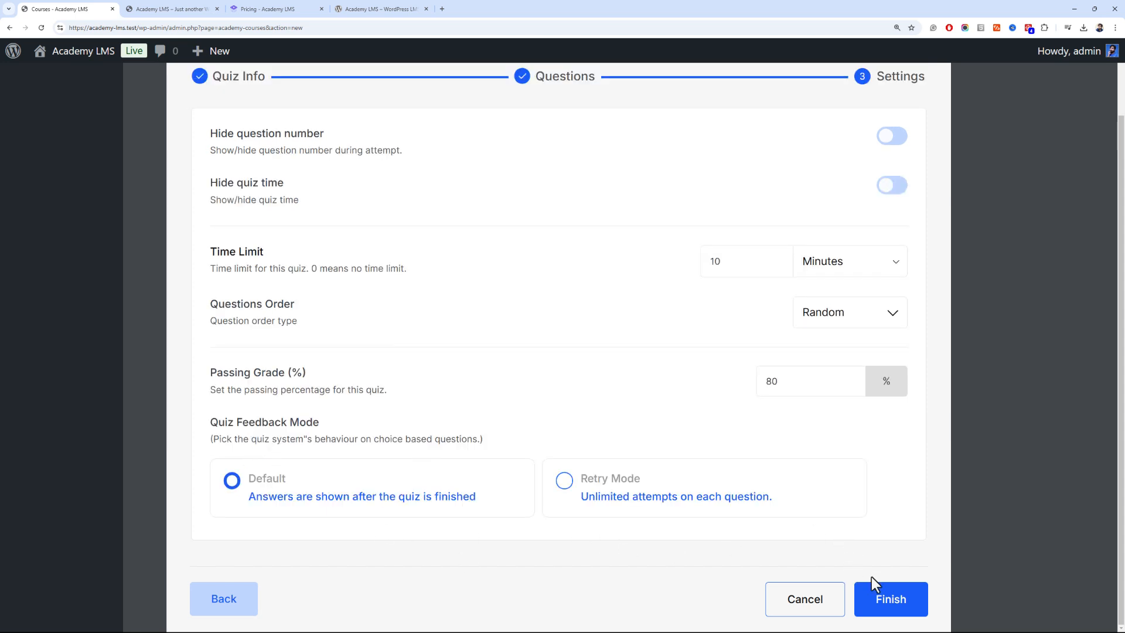
# Finish the quiz setup and close the dialog for adding more lessons or quizzes
pyautogui.click(890, 603)
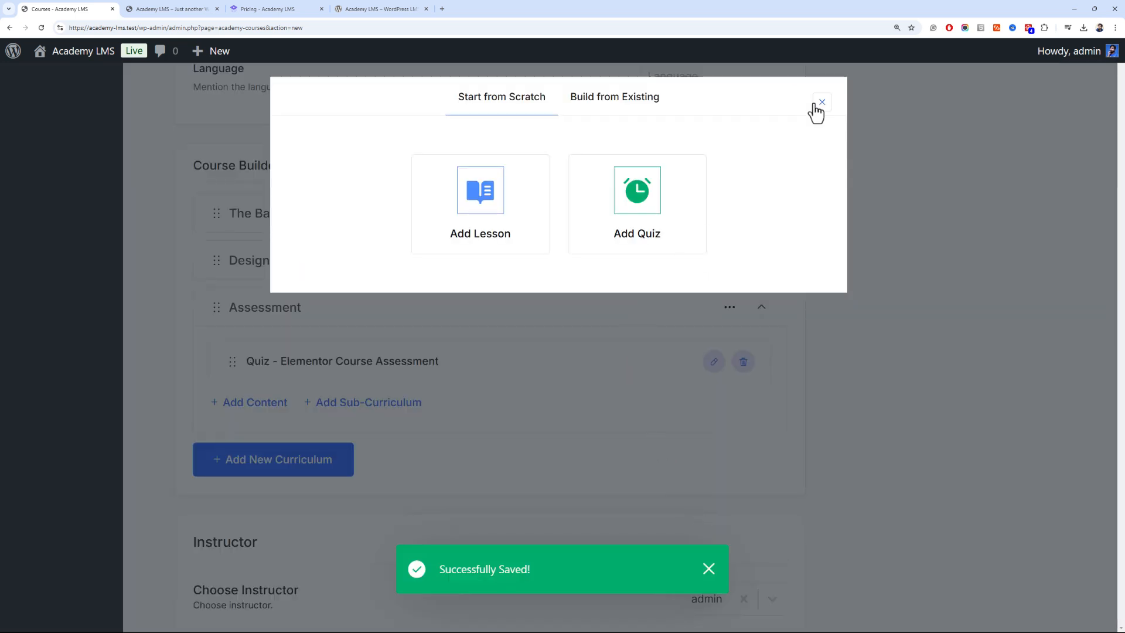
pyautogui.click(815, 106)
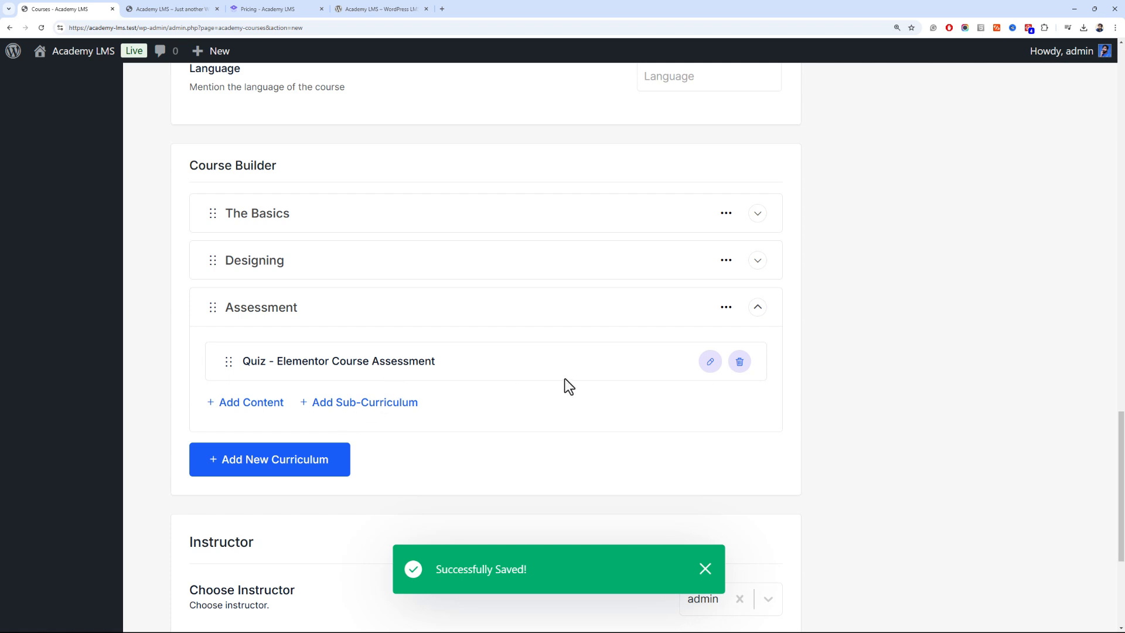
# Fill in the additional course info: benefits "You will be able to create or design amazing websites", audience "Absolute Beginners", requirements "Basic WordPress Knowledge"
pyautogui.scroll(6, 1110, 352)
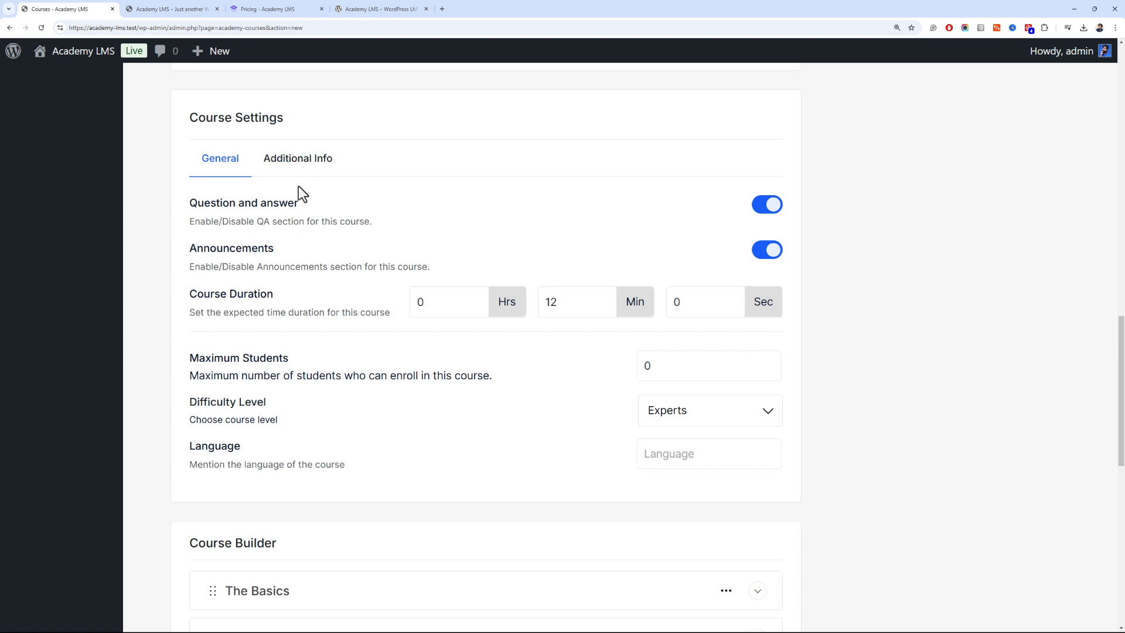
pyautogui.click(291, 171)
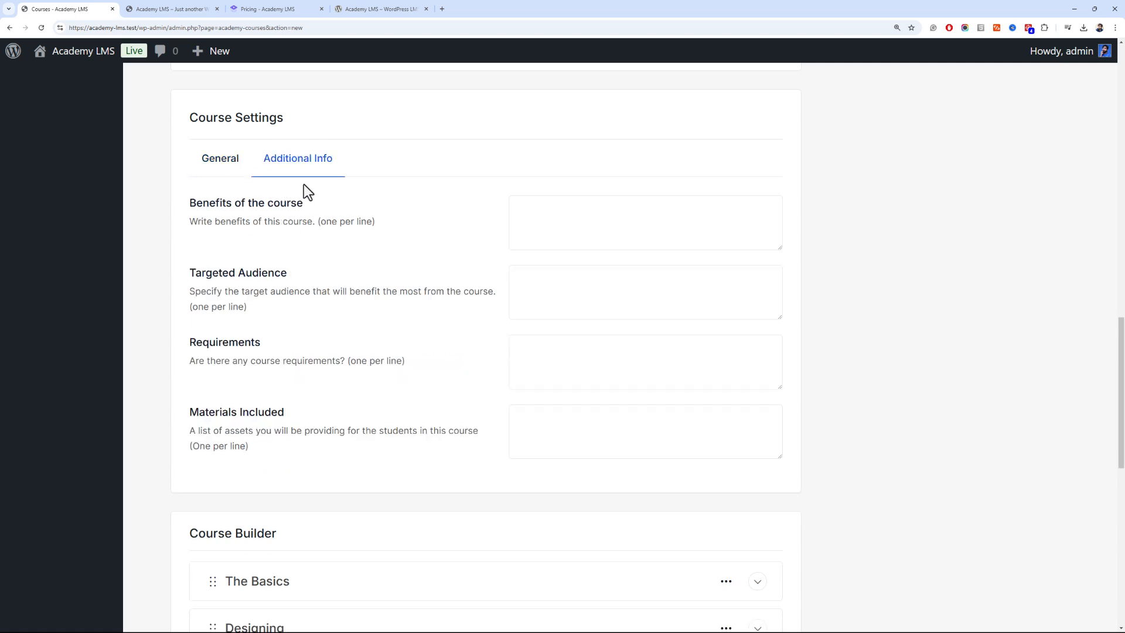
pyautogui.click(518, 234)
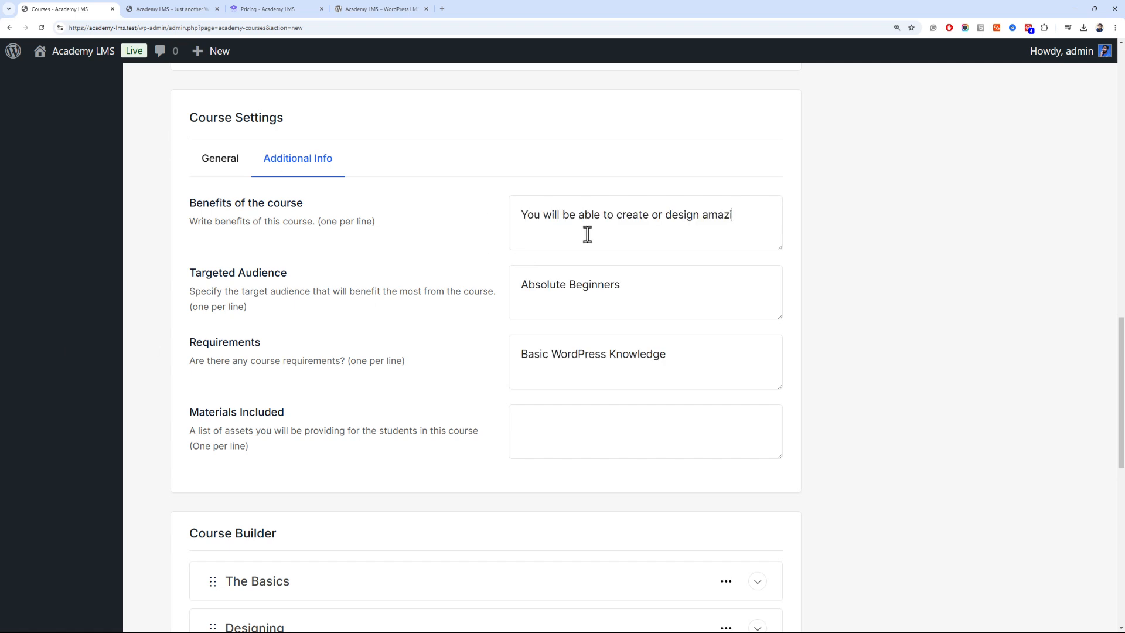
pyautogui.write('ng websites')
# Examine the list of instructors that can be assigned to the course
pyautogui.scroll(-10, 560, 260)
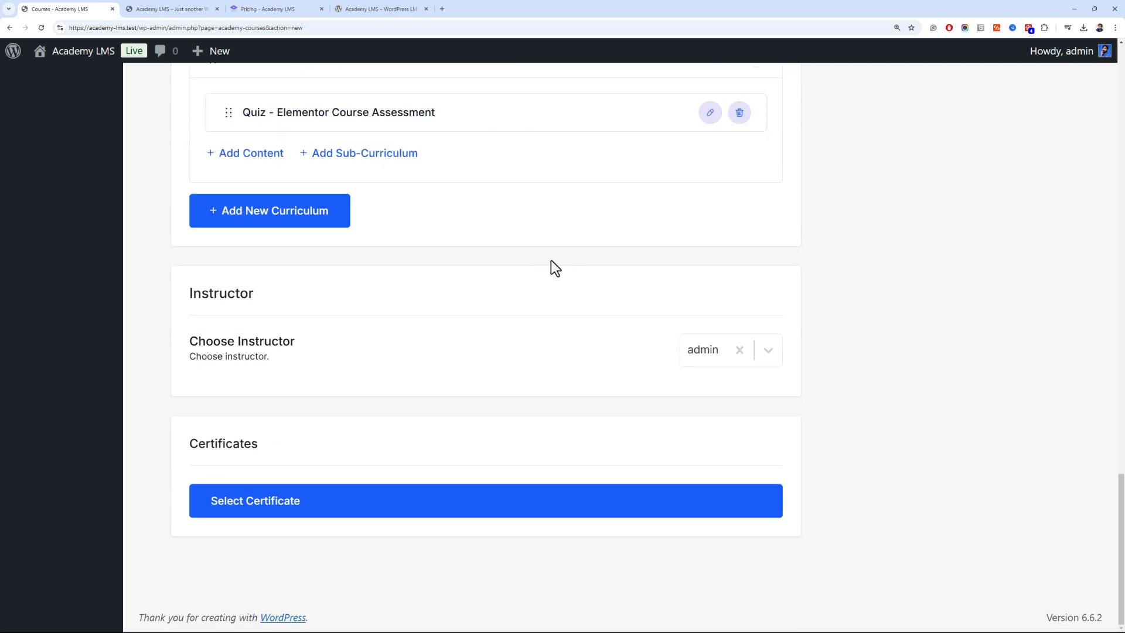
pyautogui.click(775, 355)
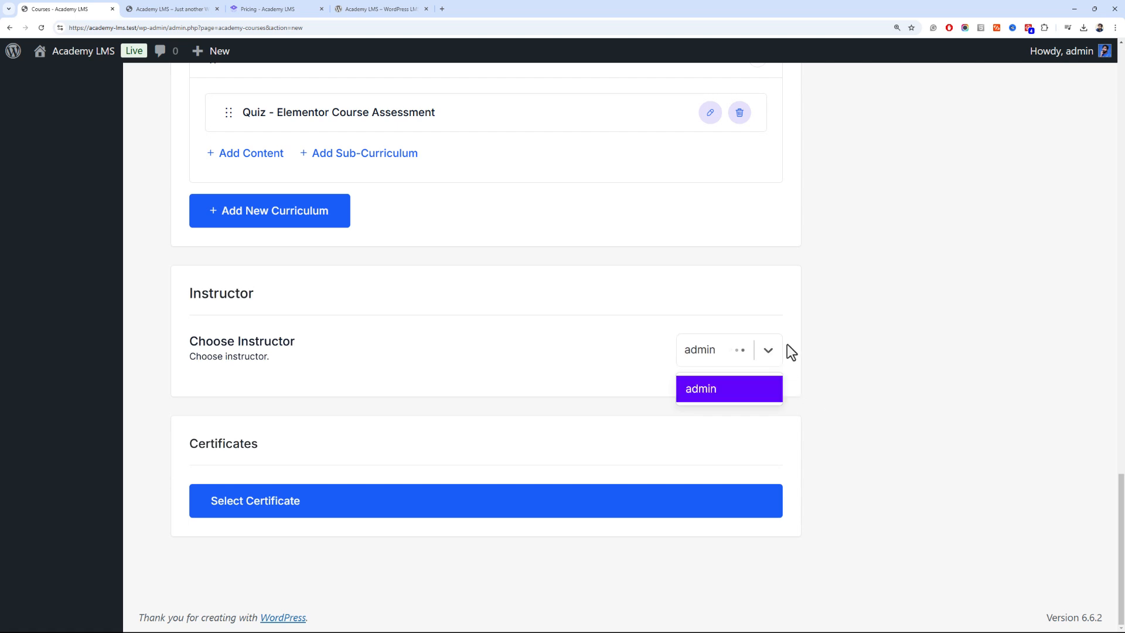
pyautogui.click(816, 350)
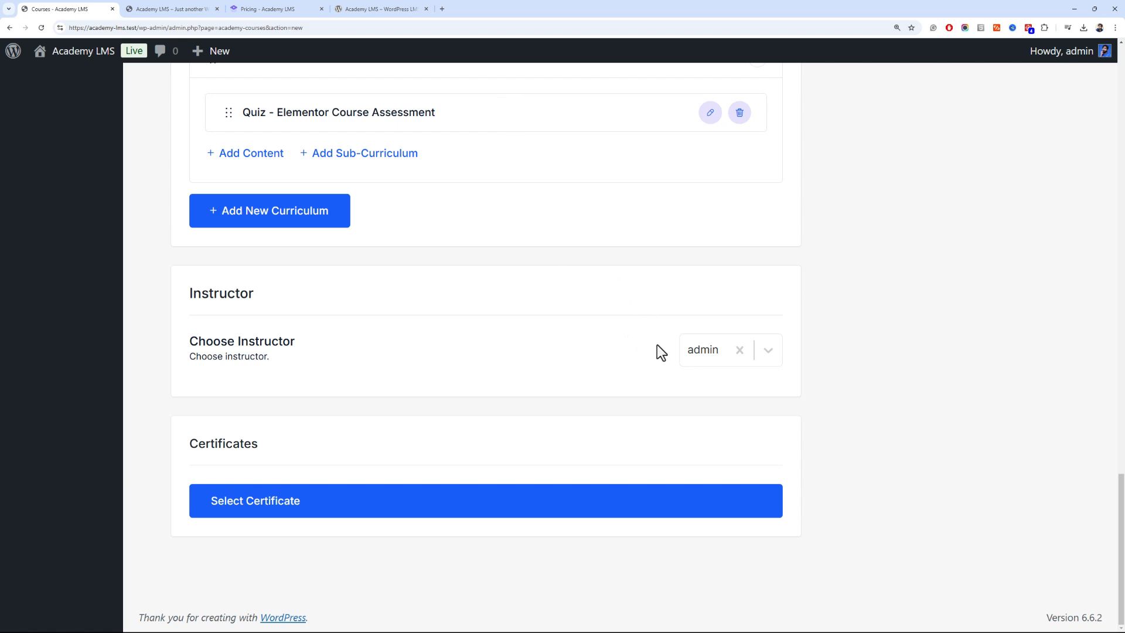
pyautogui.click(765, 352)
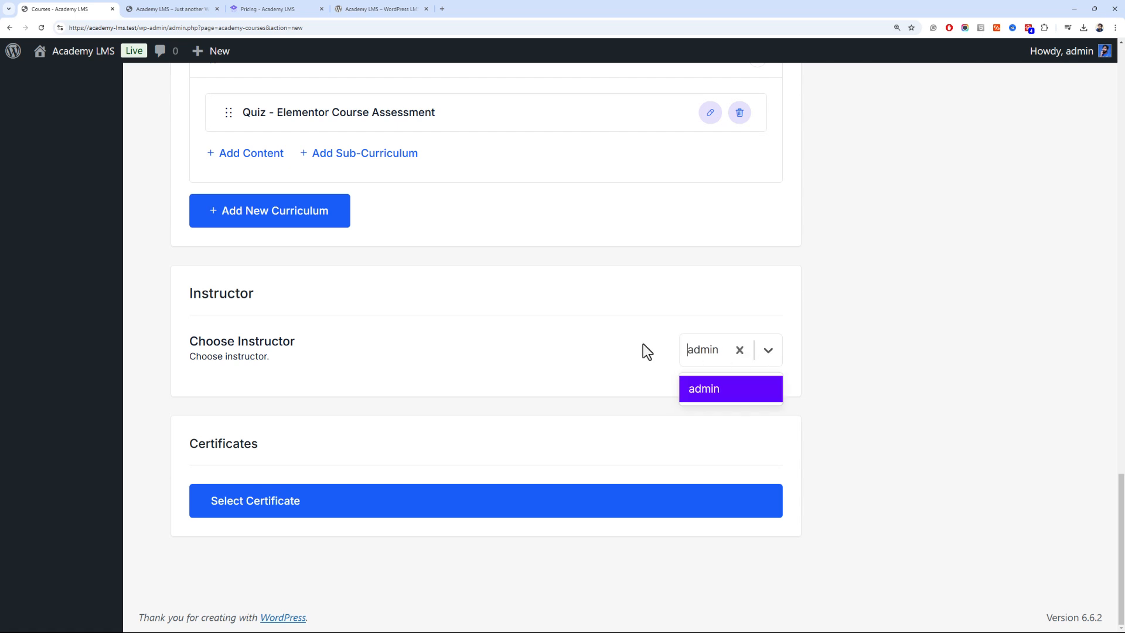
# Recheck the available options for the course instructor, leaving admin assigned
pyautogui.click(480, 372)
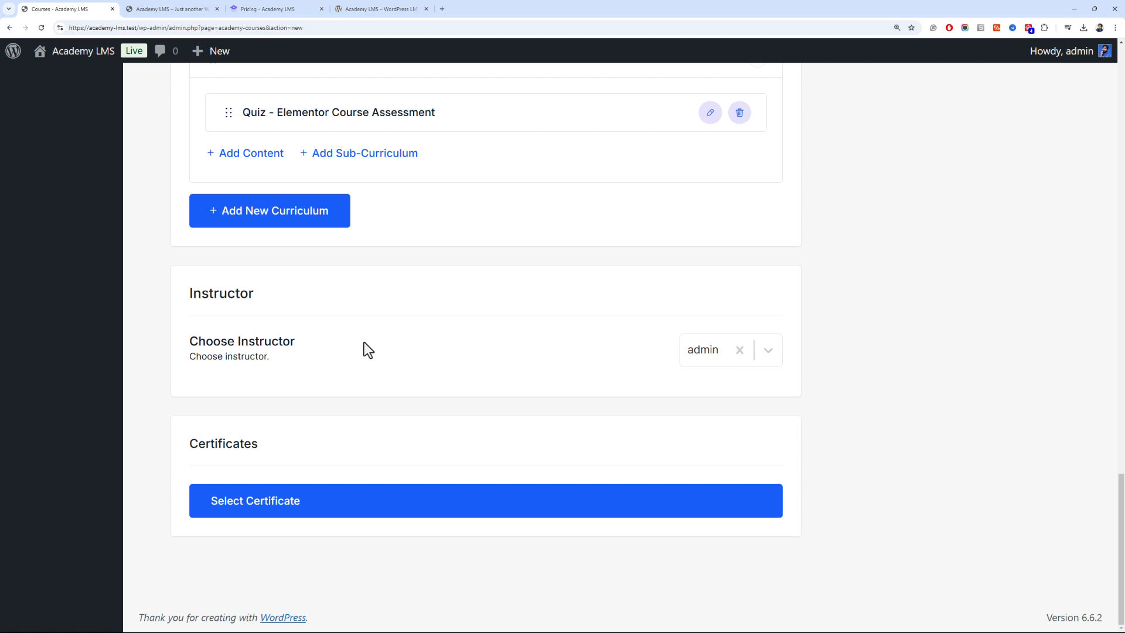
pyautogui.click(768, 352)
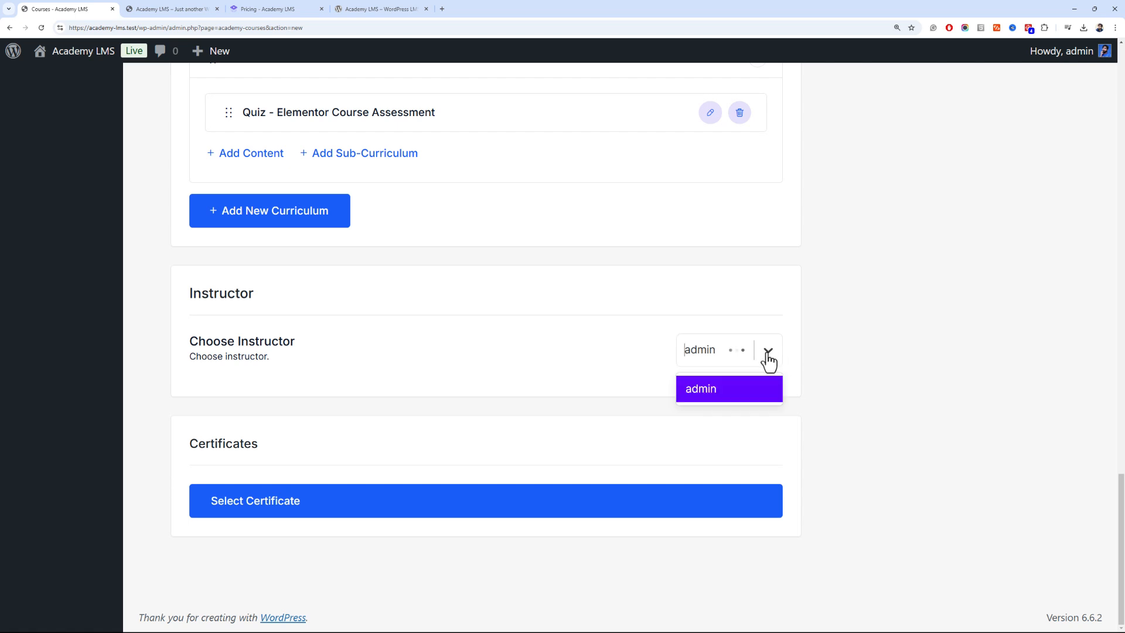
pyautogui.click(650, 353)
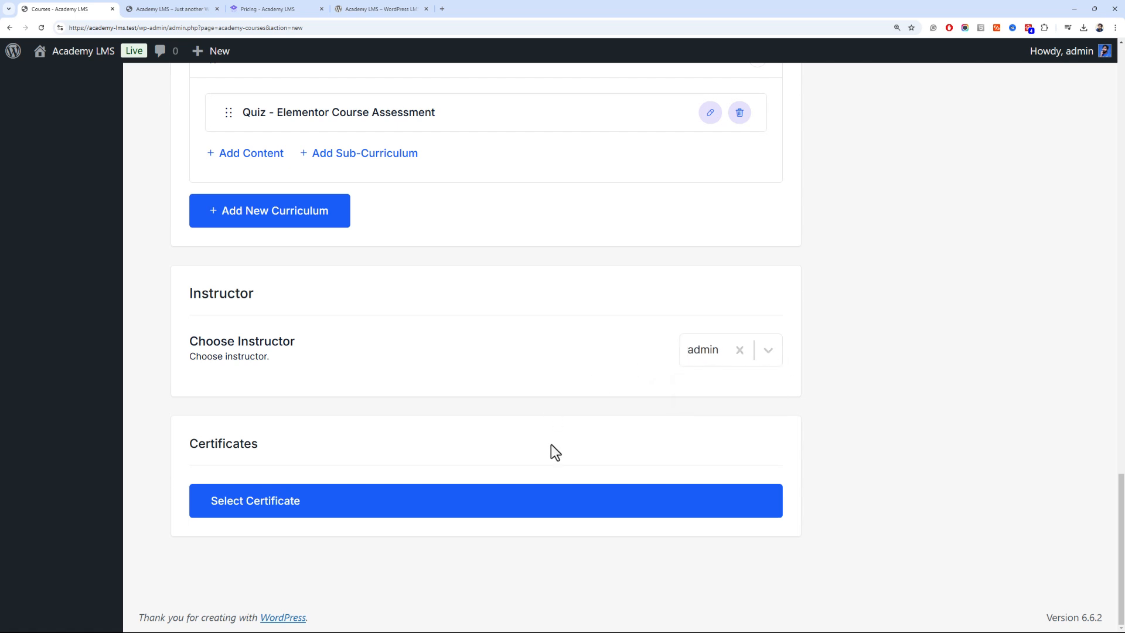
# Browse the certificate templates and assign Certificate 1 to the course
pyautogui.click(582, 521)
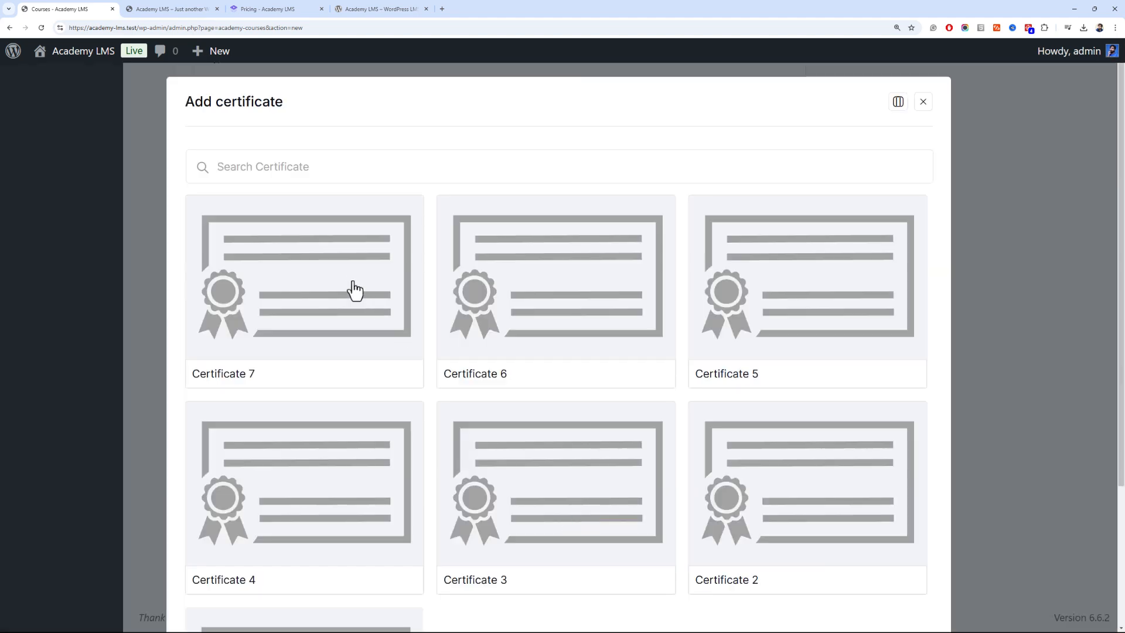
pyautogui.scroll(-3, 448, 338)
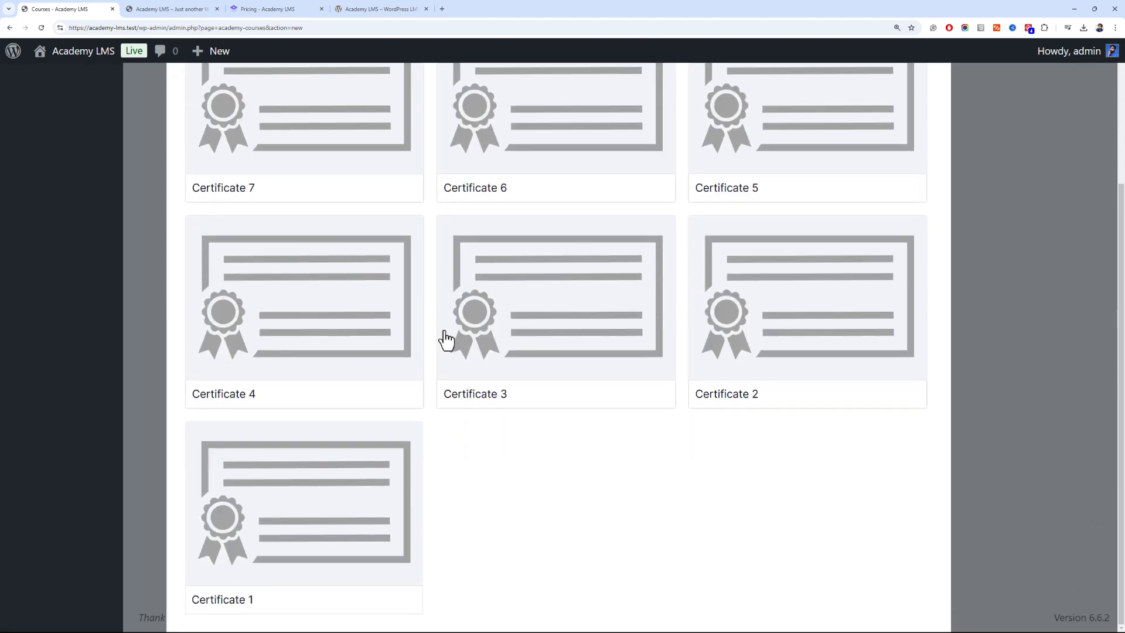
pyautogui.scroll(3, 411, 316)
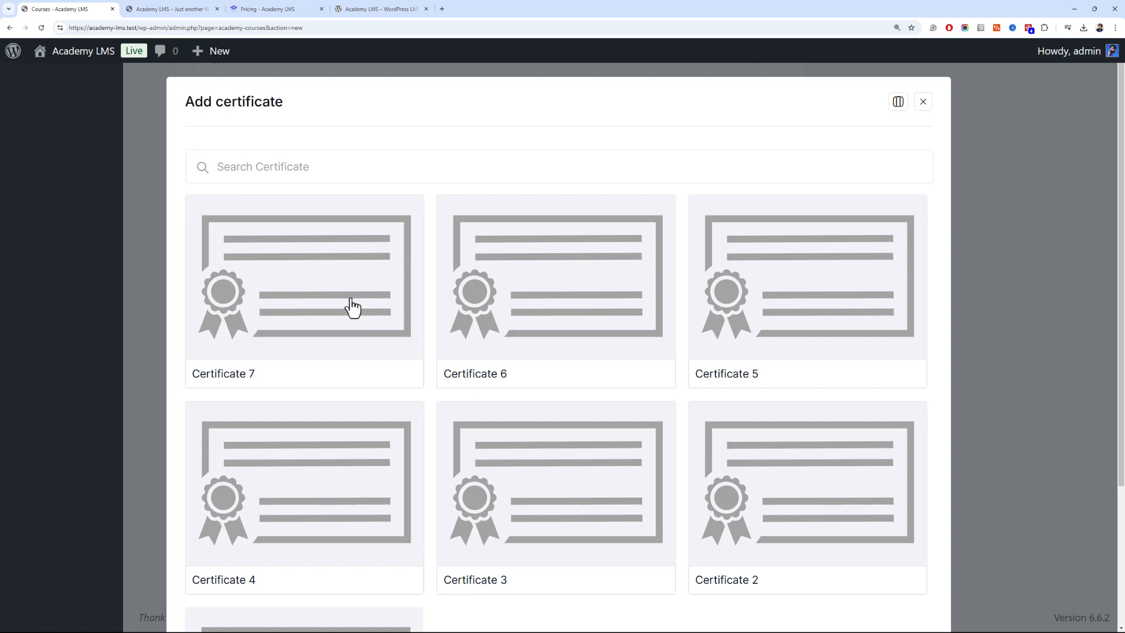
pyautogui.scroll(-3, 356, 319)
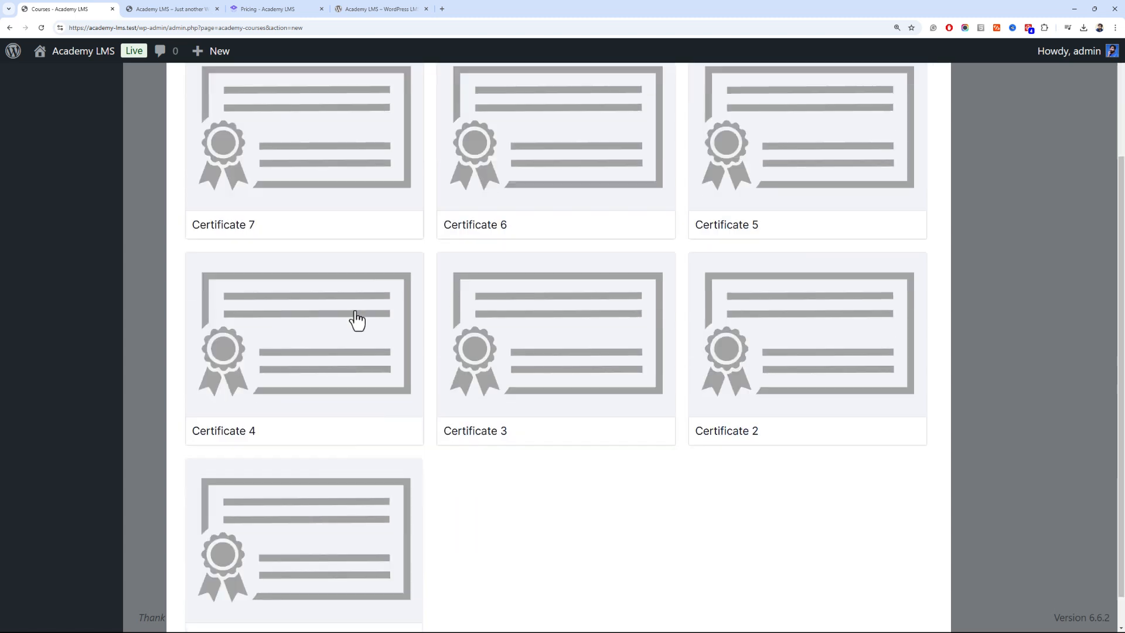
pyautogui.scroll(3, 352, 318)
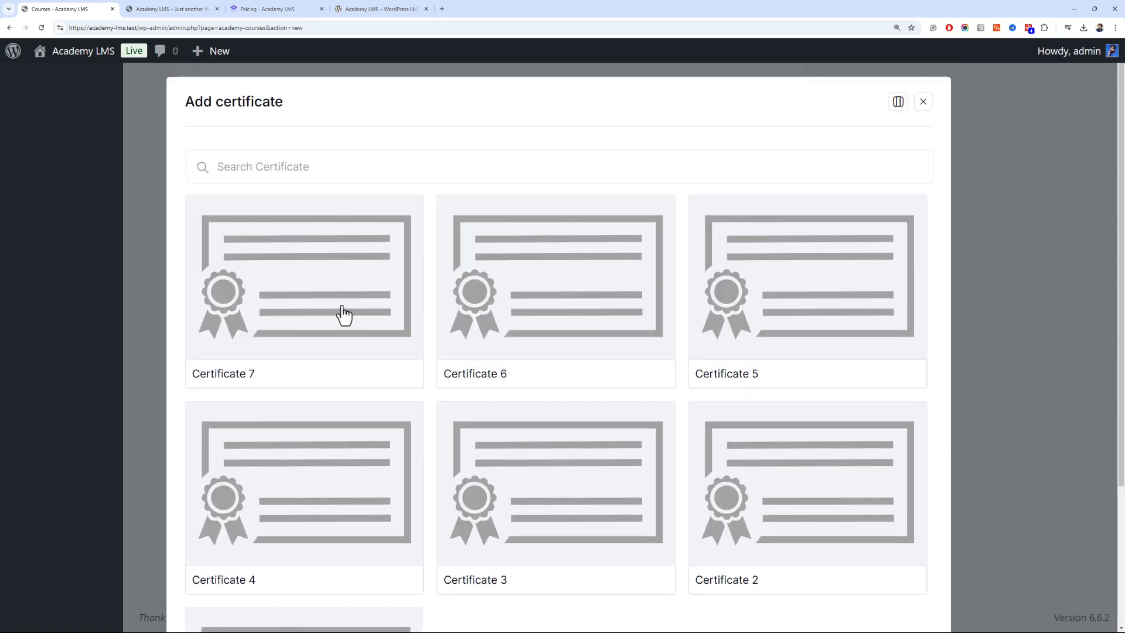
pyautogui.scroll(-3, 381, 326)
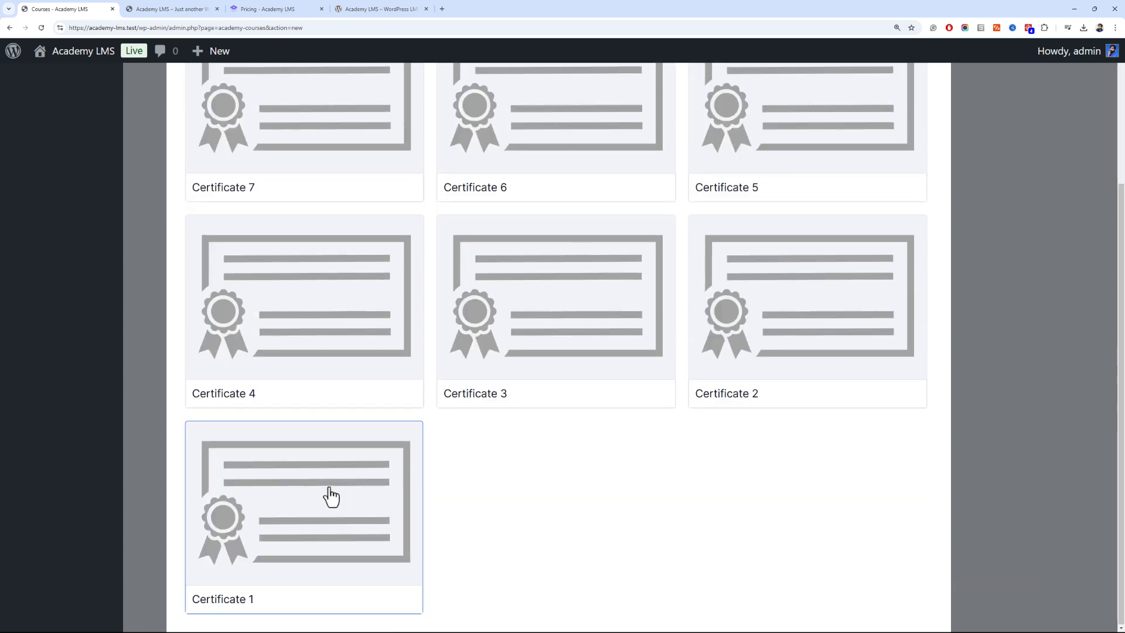
pyautogui.scroll(3, 838, 340)
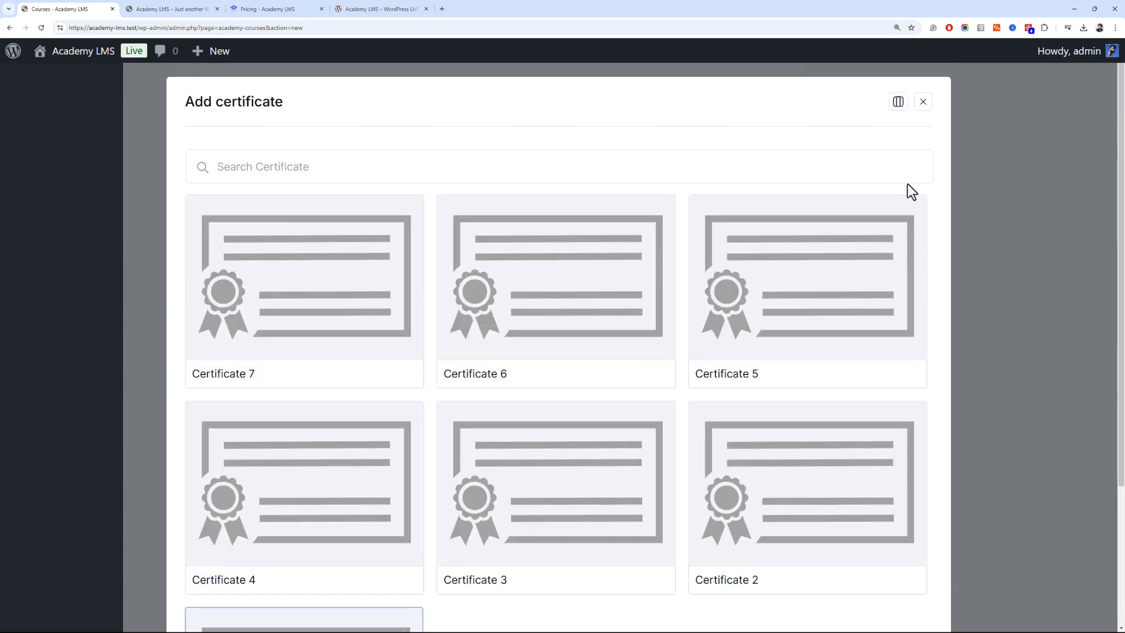
pyautogui.click(922, 104)
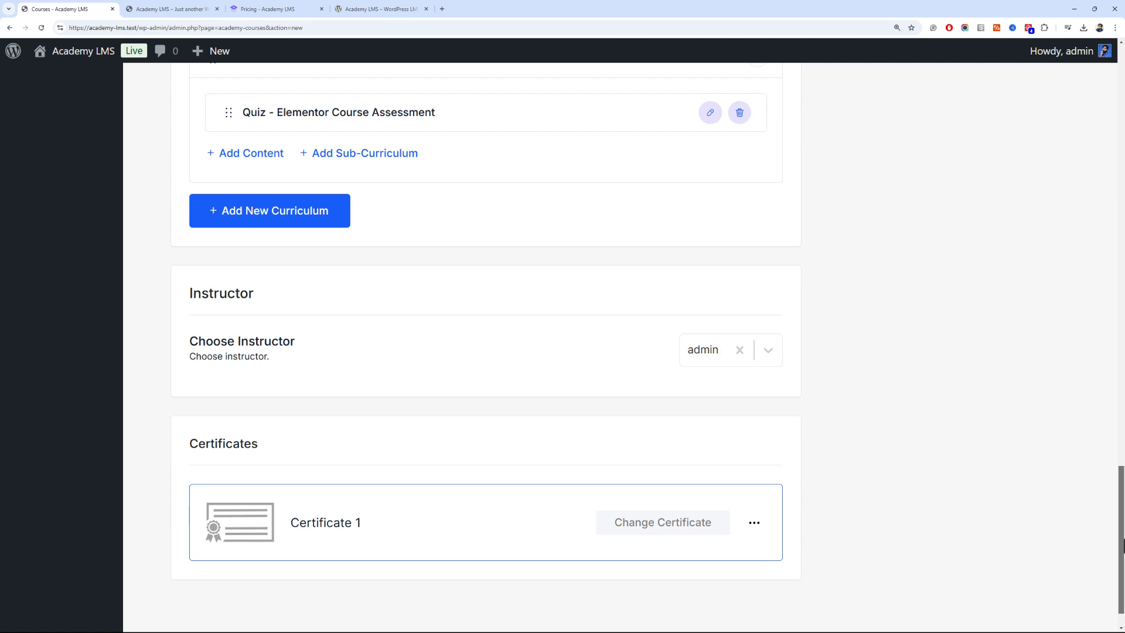
# Review the change, preview and deactivate options for the assigned Certificate 1, keeping the certificate active
pyautogui.moveTo(1124, 547)
pyautogui.mouseDown()
pyautogui.moveTo(1124, 331)
pyautogui.moveTo(1123, 563)
pyautogui.mouseUp()
pyautogui.moveTo(689, 490)
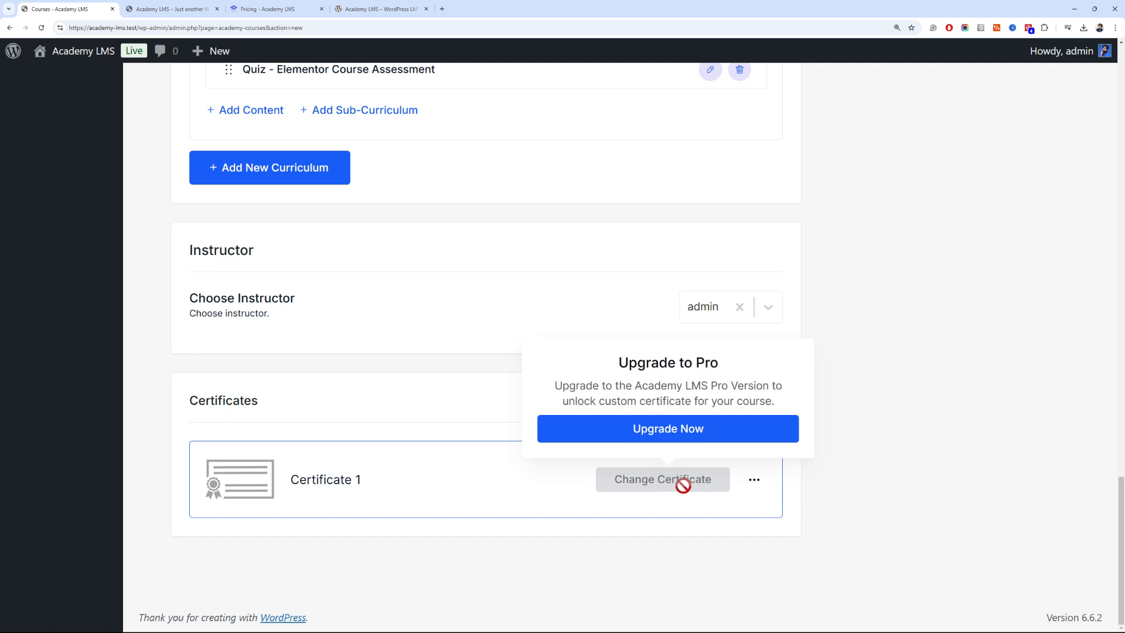
pyautogui.click(753, 482)
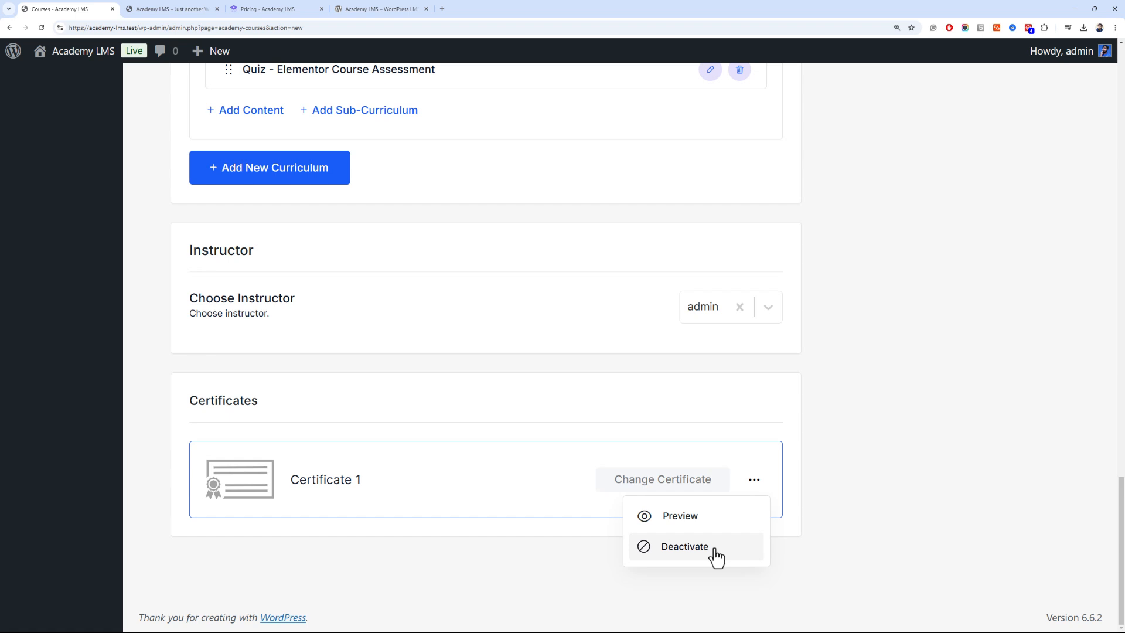
pyautogui.click(717, 555)
pyautogui.click(728, 492)
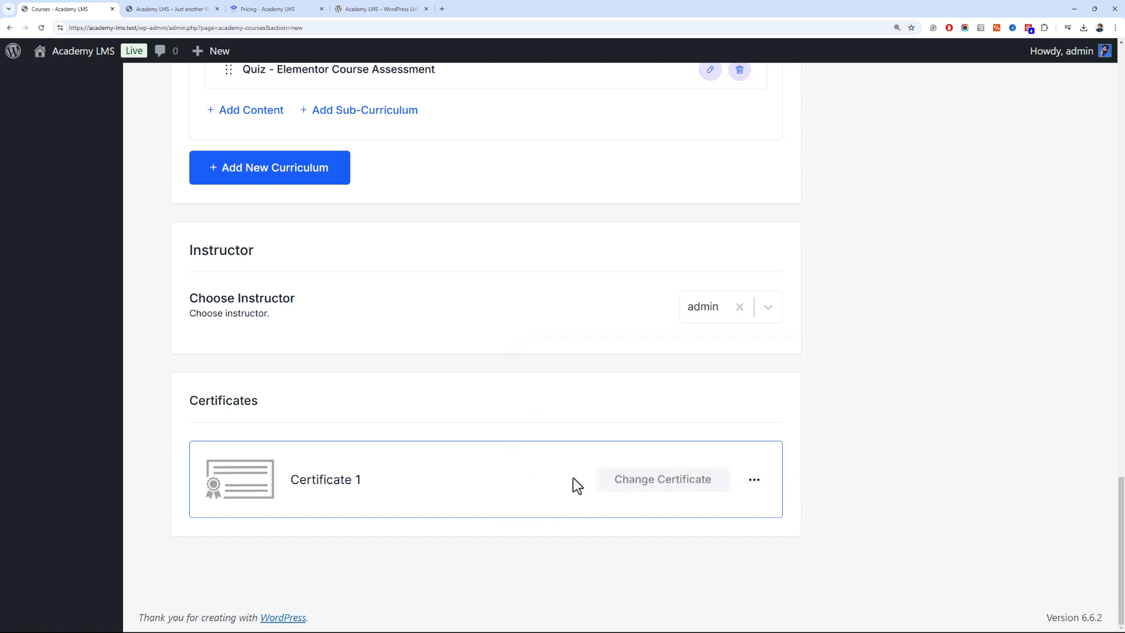
# Preview Certificate 1 in a separate tab, close the preview, and look at the certificate's options again
pyautogui.click(754, 480)
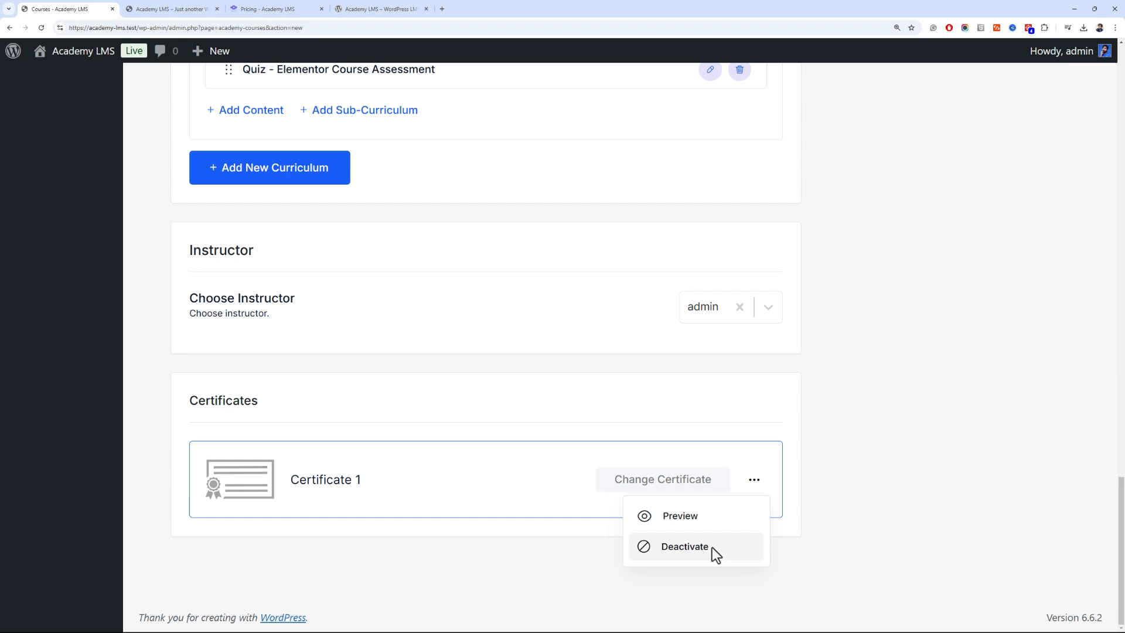
pyautogui.click(684, 526)
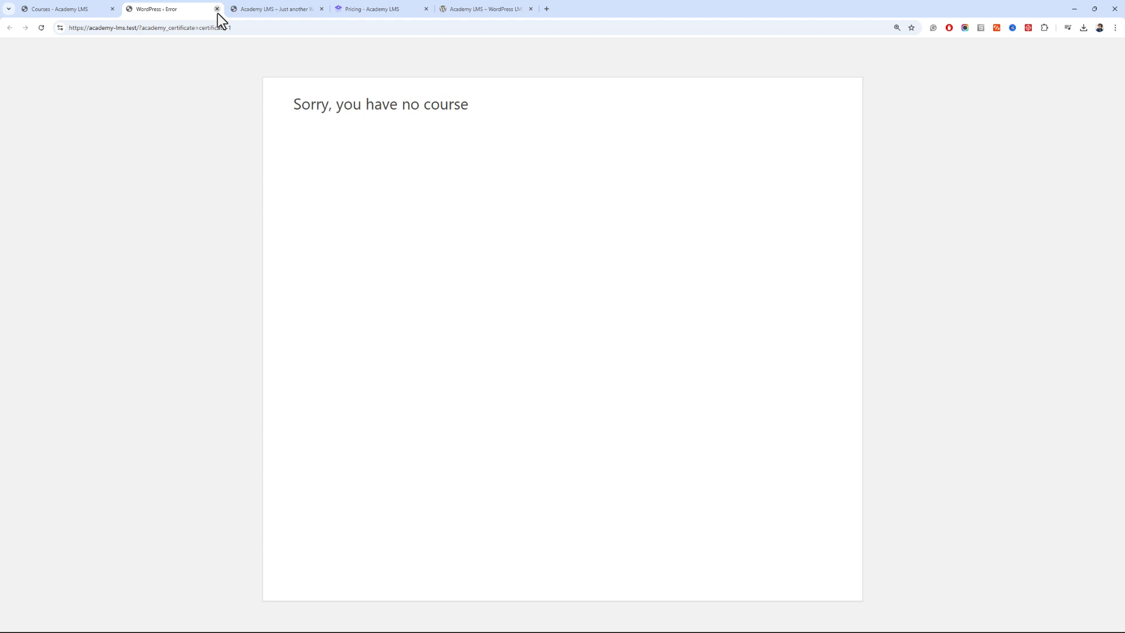
pyautogui.click(217, 9)
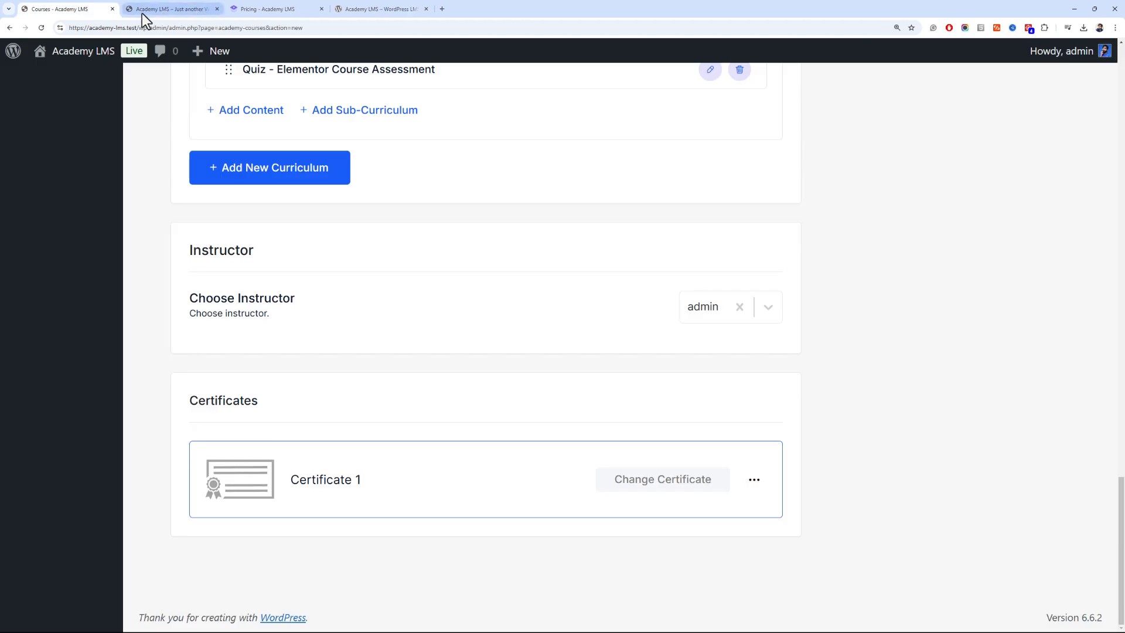
pyautogui.scroll(2, 351, 294)
pyautogui.scroll(-2, 420, 354)
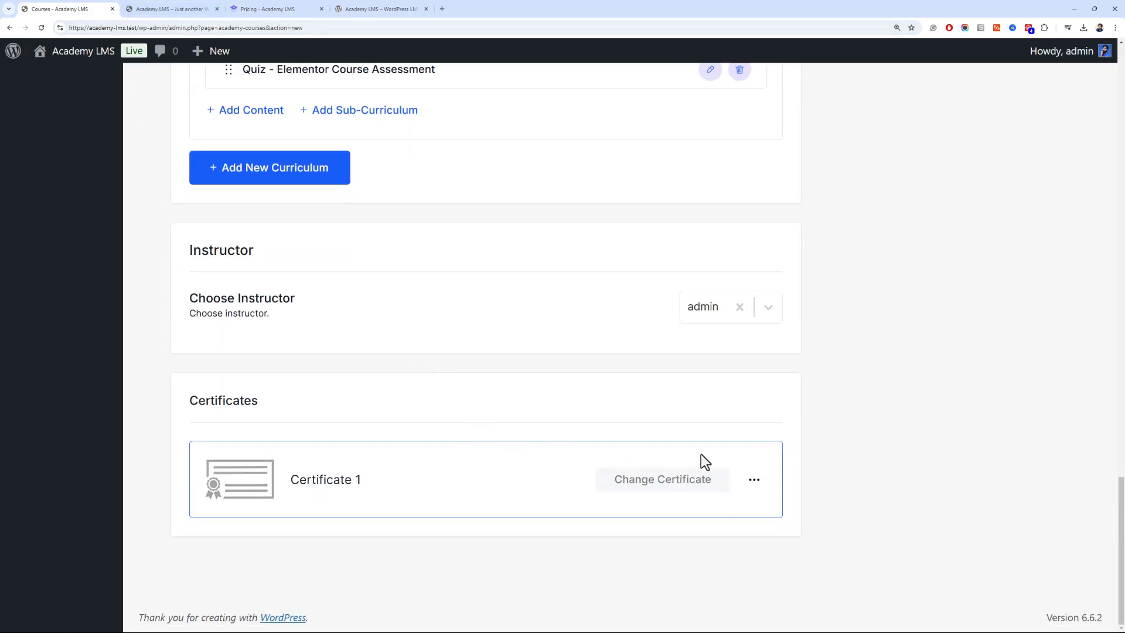
pyautogui.click(755, 480)
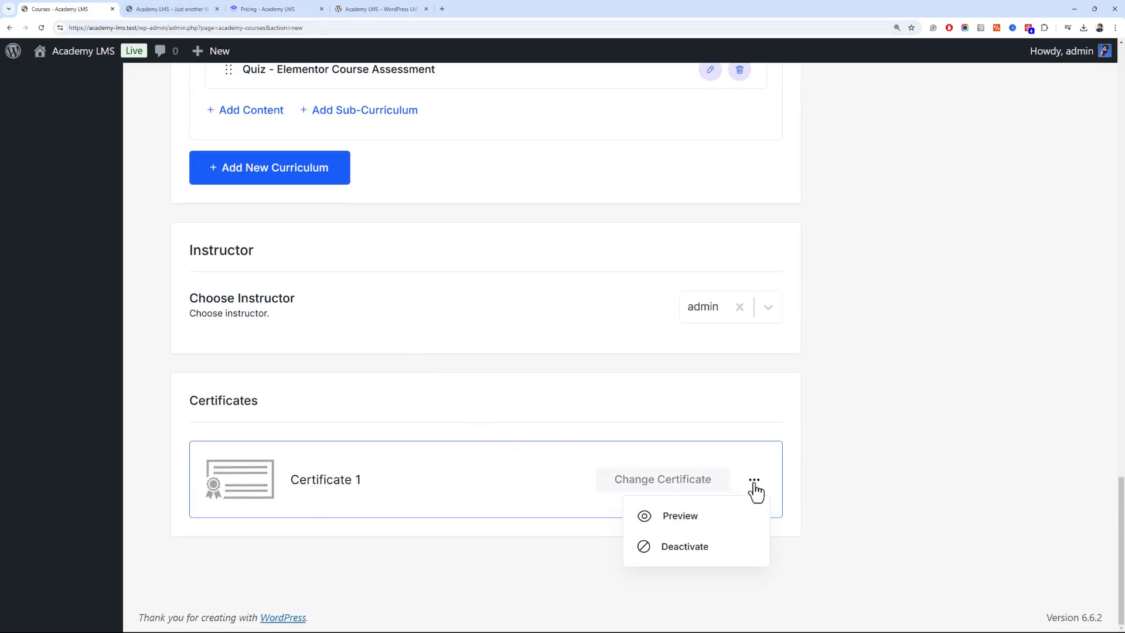
# Publish the course "Elementor – Build Drag & Drop WordPress Websites" with the Free course type
pyautogui.scroll(20, 844, 507)
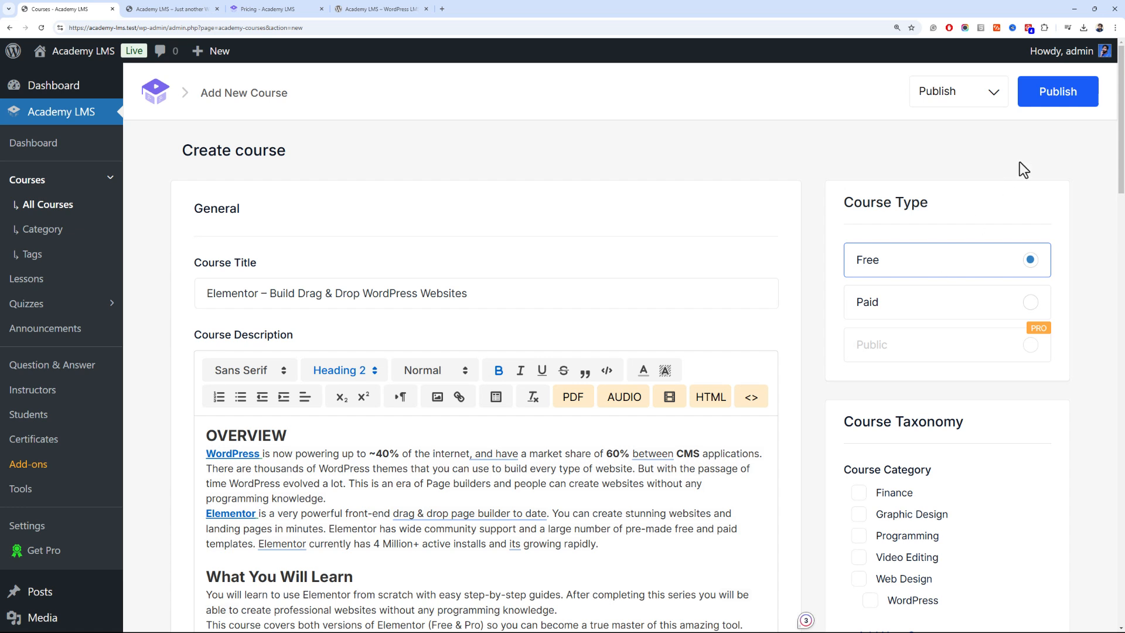
pyautogui.click(1063, 95)
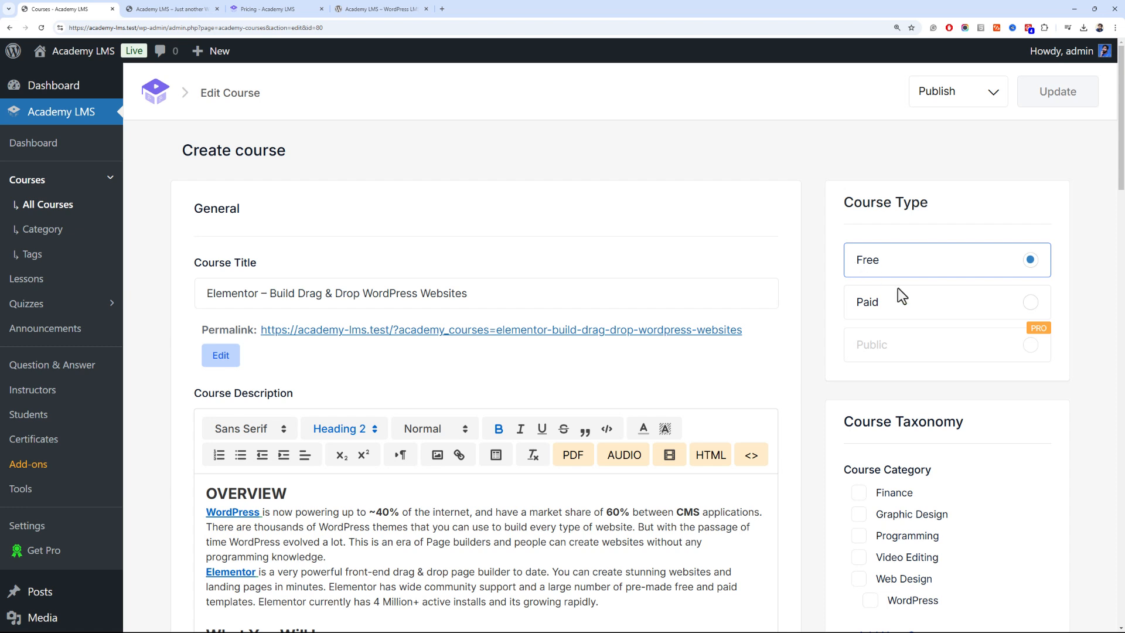
# Choose the Paid course type, save WooCommerce as the eCommerce engine in the linked payment settings, and reload the course editor
pyautogui.click(979, 303)
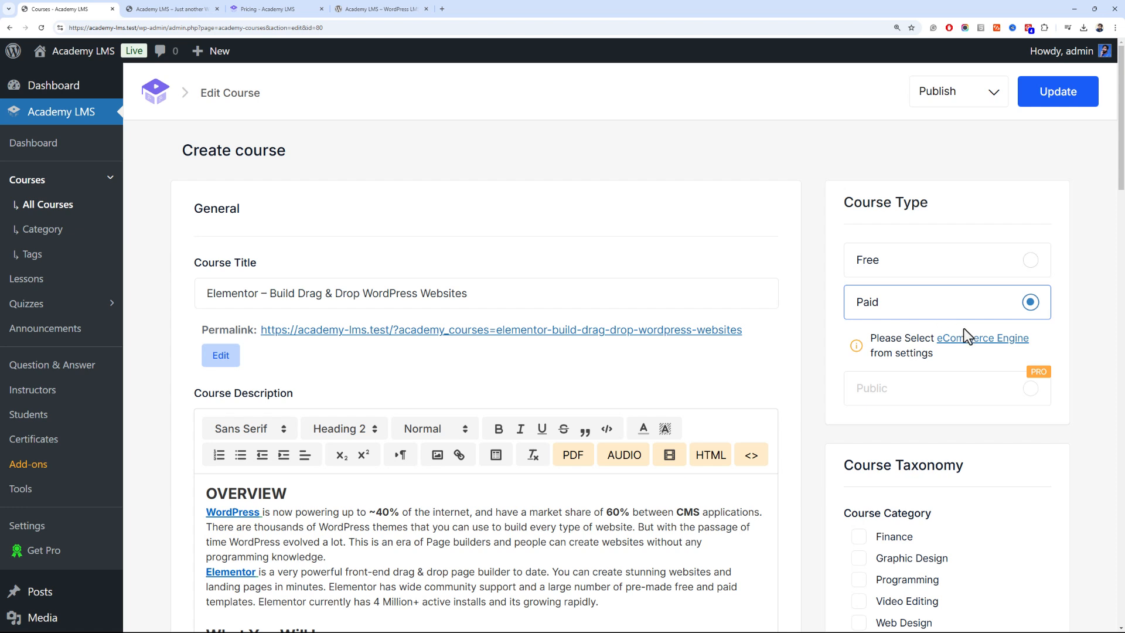
pyautogui.keyDown('ctrl'); pyautogui.click(973, 346); pyautogui.keyUp('ctrl')
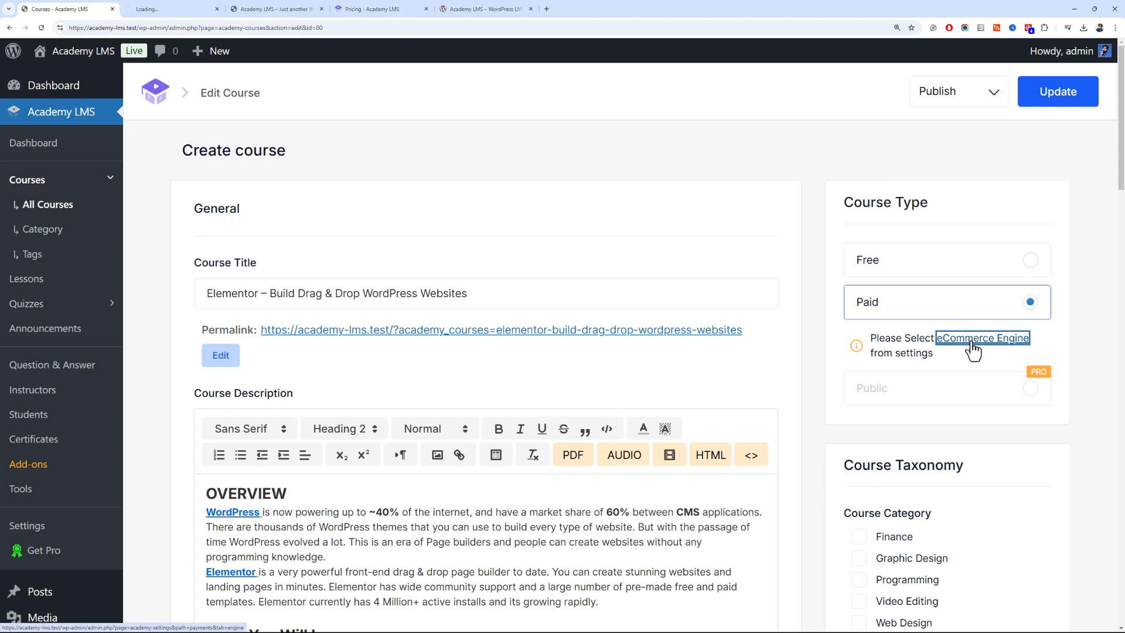
pyautogui.click(190, 2)
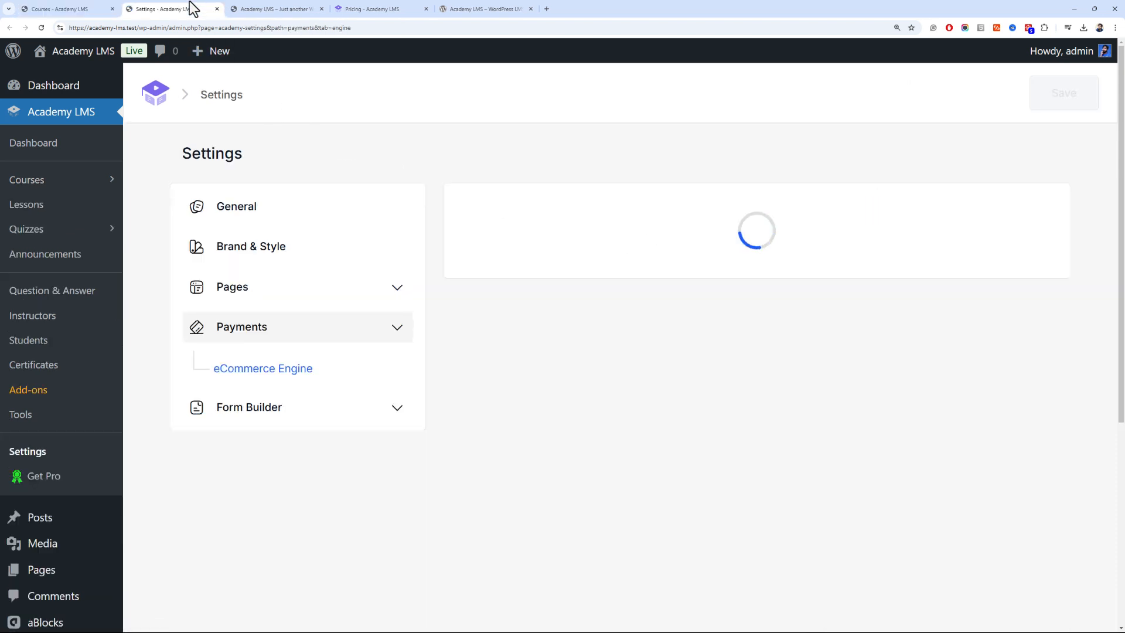
pyautogui.click(1034, 270)
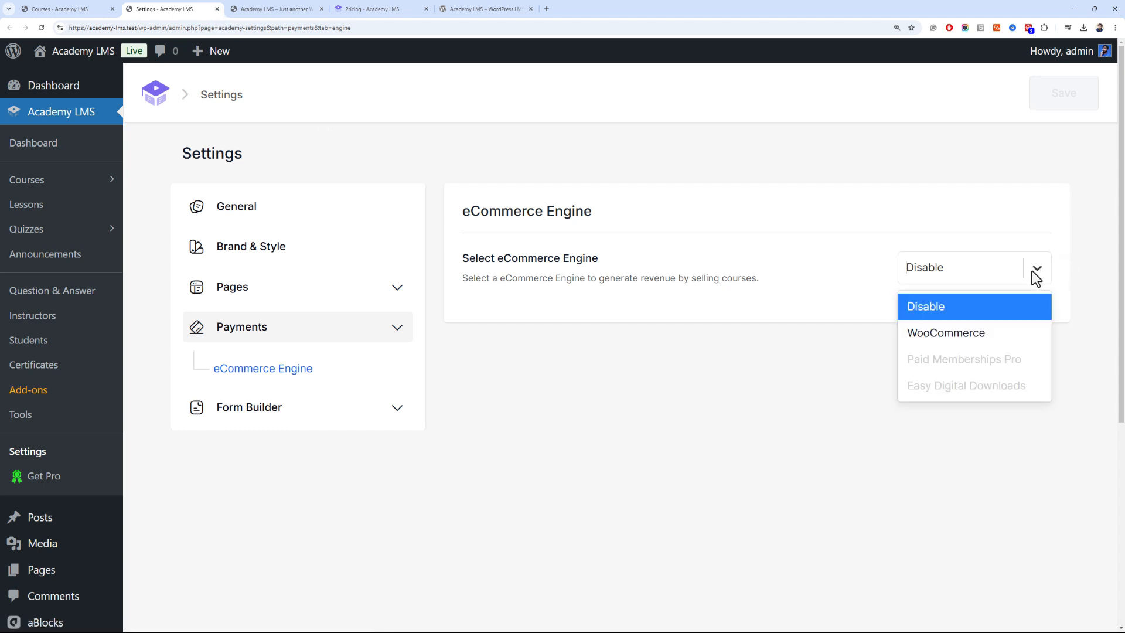
pyautogui.click(993, 327)
pyautogui.click(1043, 107)
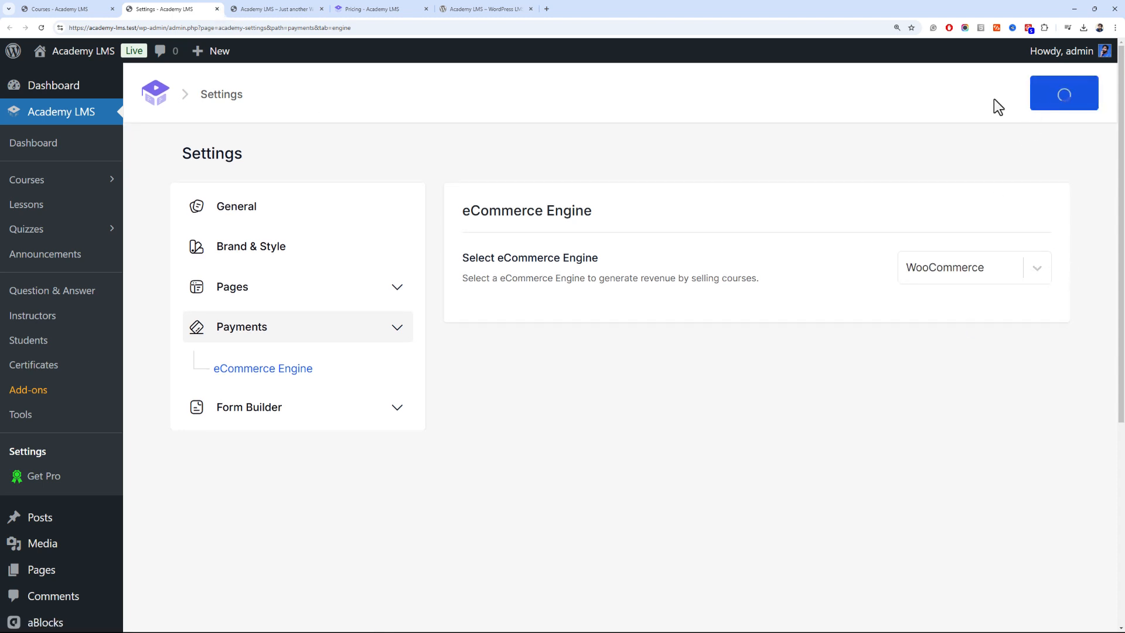
pyautogui.click(217, 8)
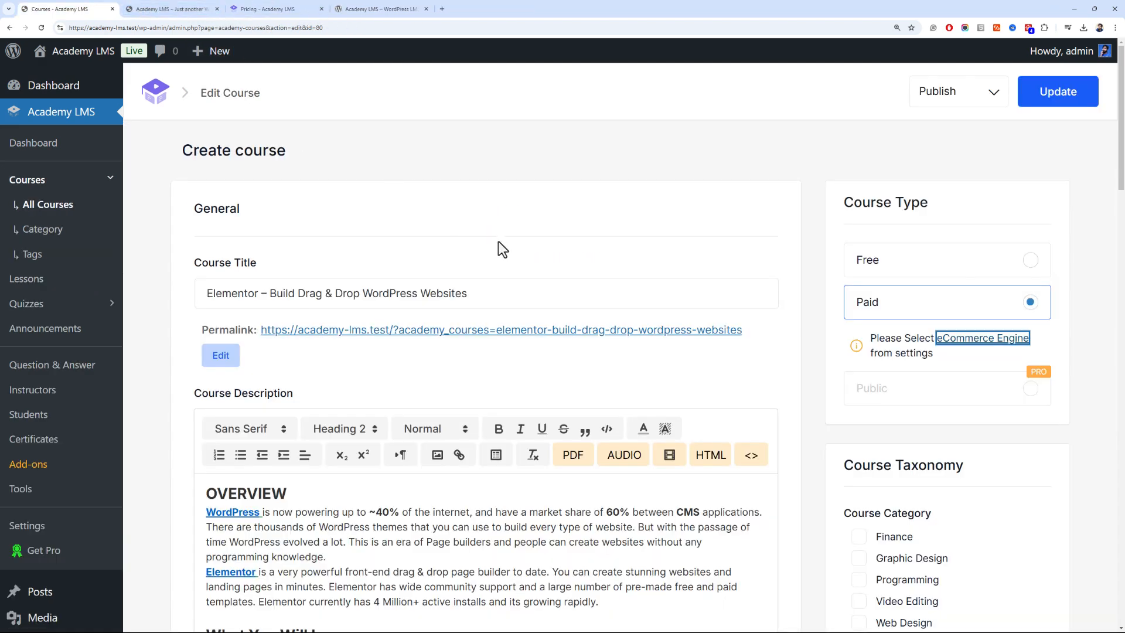
pyautogui.press('F5')
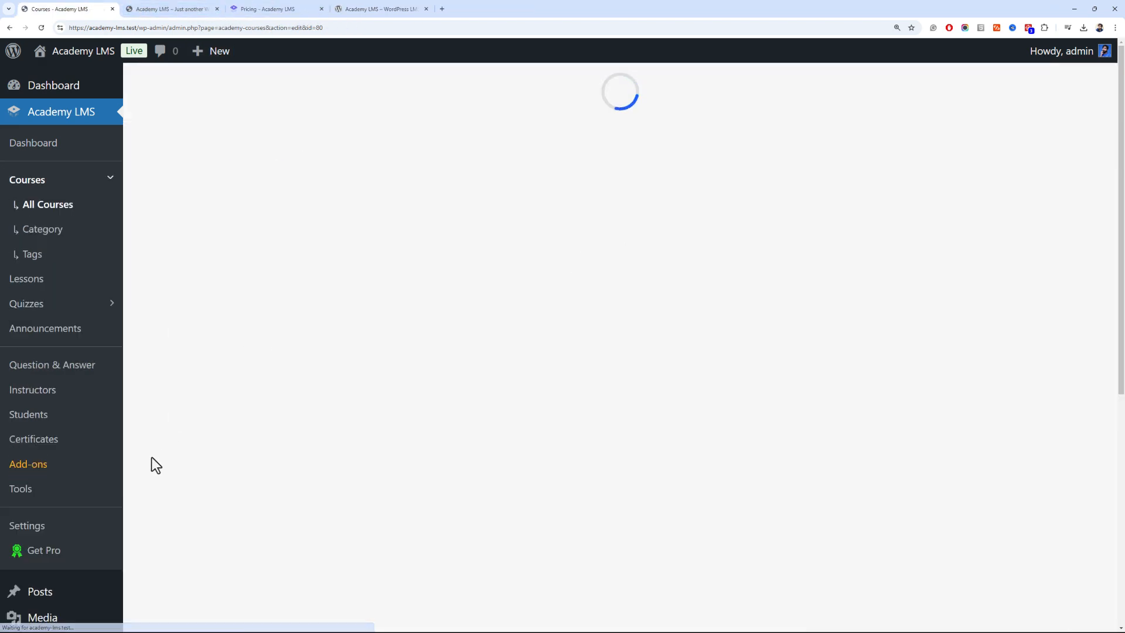
# Open the WordPress Permalink Settings in a new browser tab and place it before the course editor tab
pyautogui.scroll(-4, 124, 532)
pyautogui.scroll(-4, 95, 586)
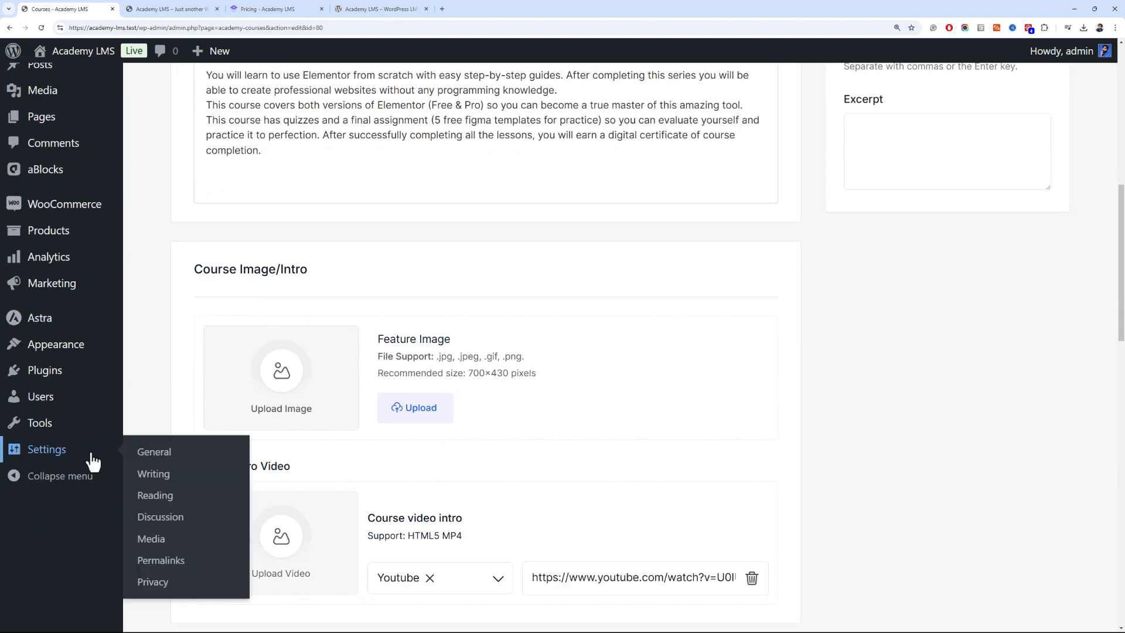
pyautogui.moveTo(95, 422)
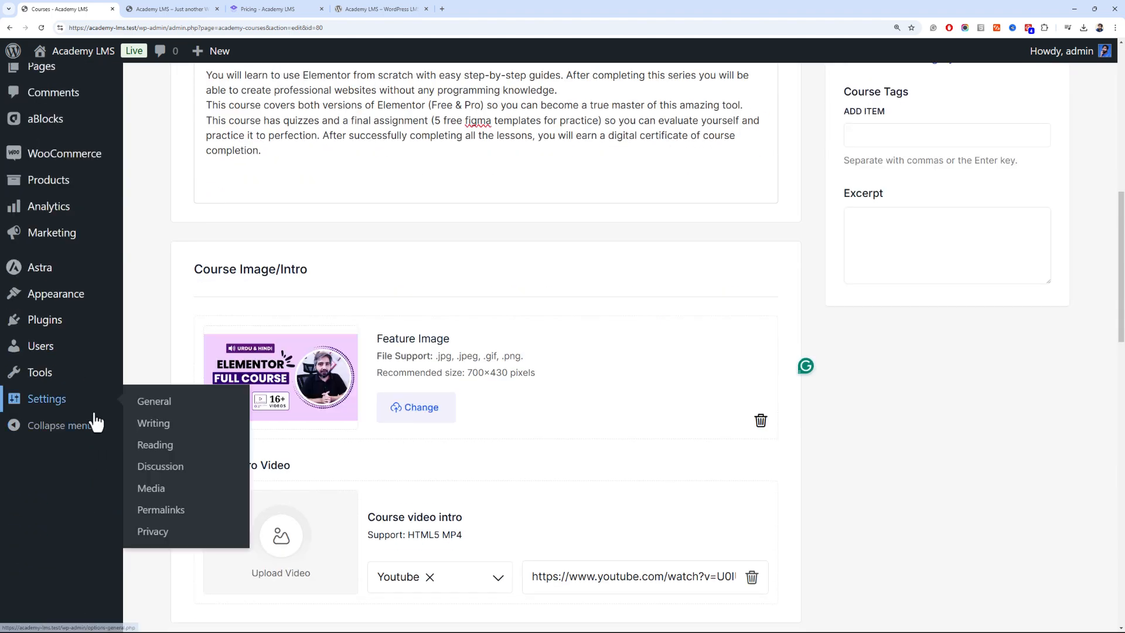
pyautogui.middleClick(195, 511)
pyautogui.moveTo(196, 8); pyautogui.dragTo(146, 12)
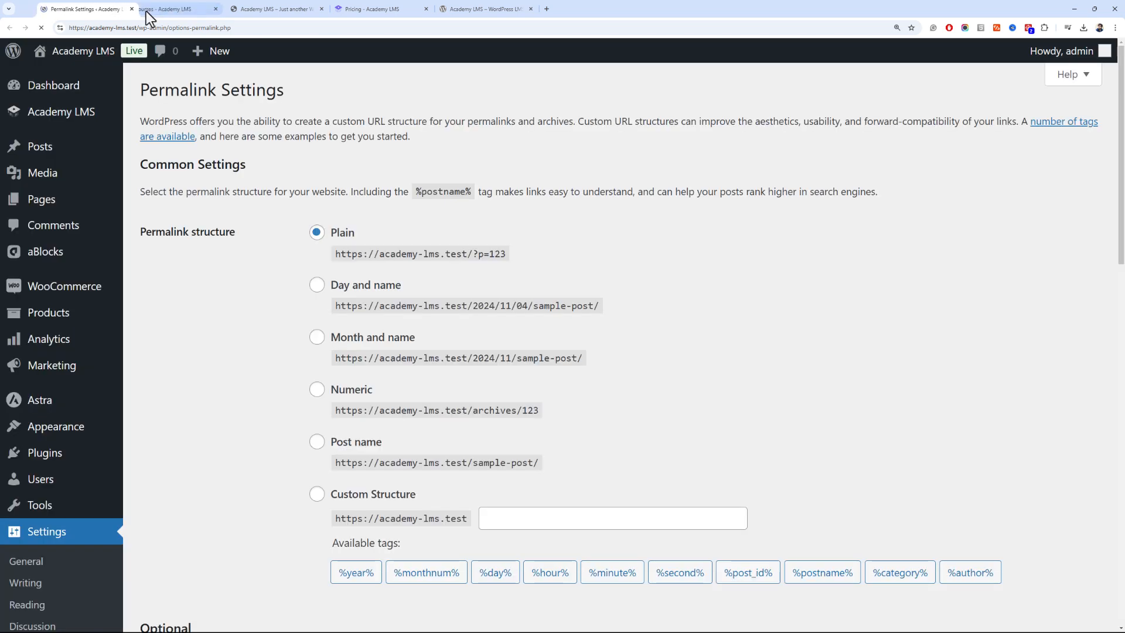
# Set the site's permalink structure to Post name and save the changes
pyautogui.scroll(-2, 291, 286)
pyautogui.scroll(-1, 291, 285)
pyautogui.click(316, 310)
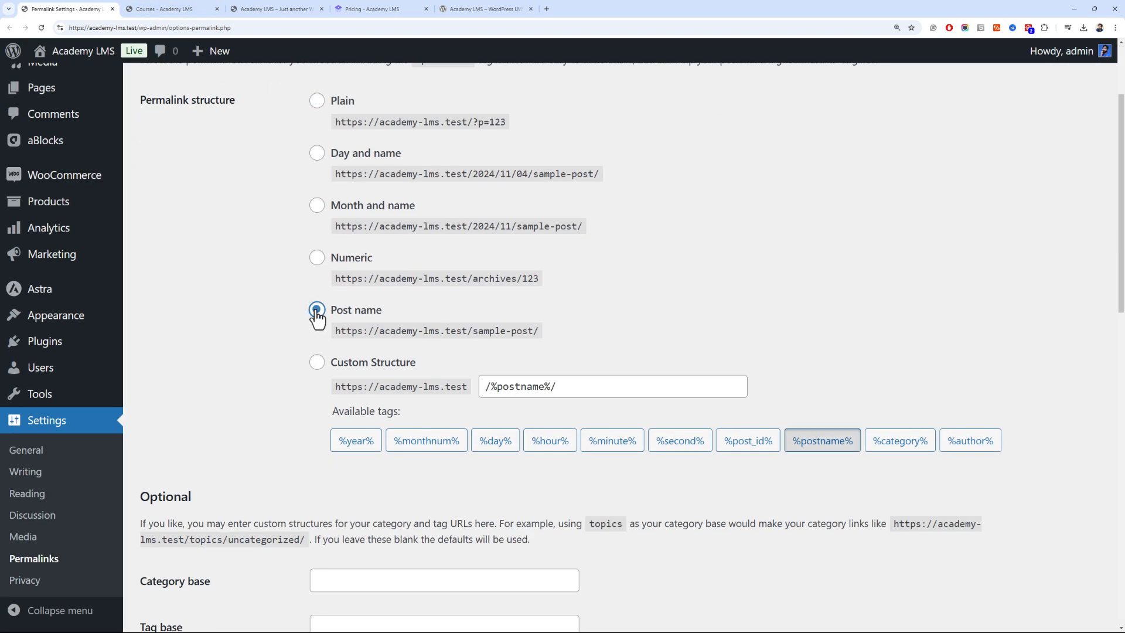
pyautogui.scroll(-2, 286, 272)
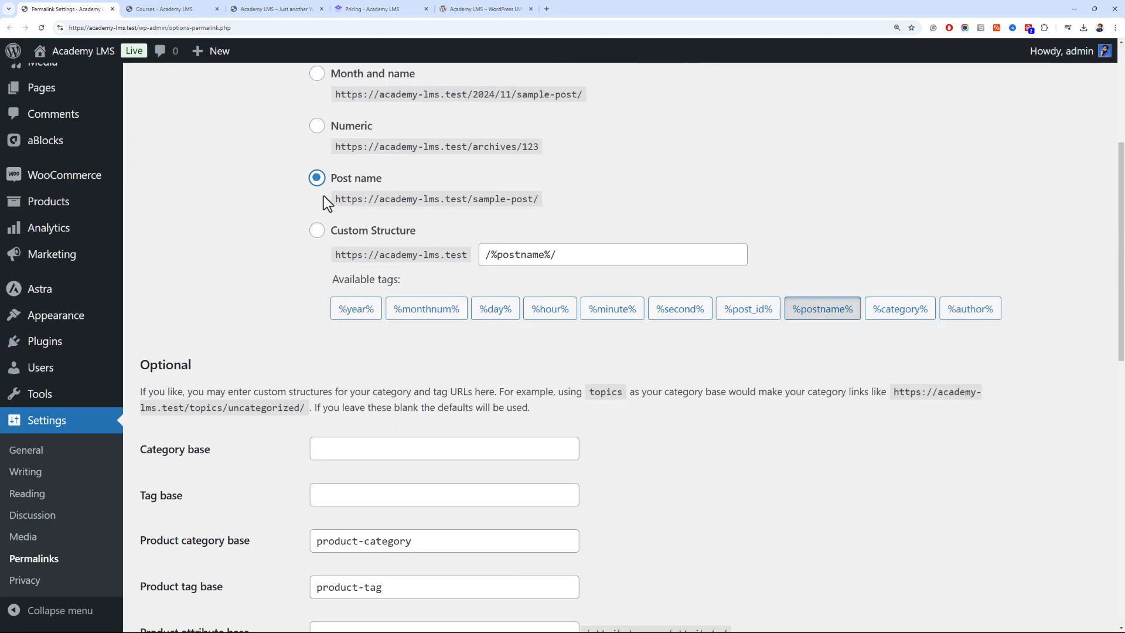
pyautogui.scroll(-4, 288, 213)
pyautogui.scroll(-8, 247, 364)
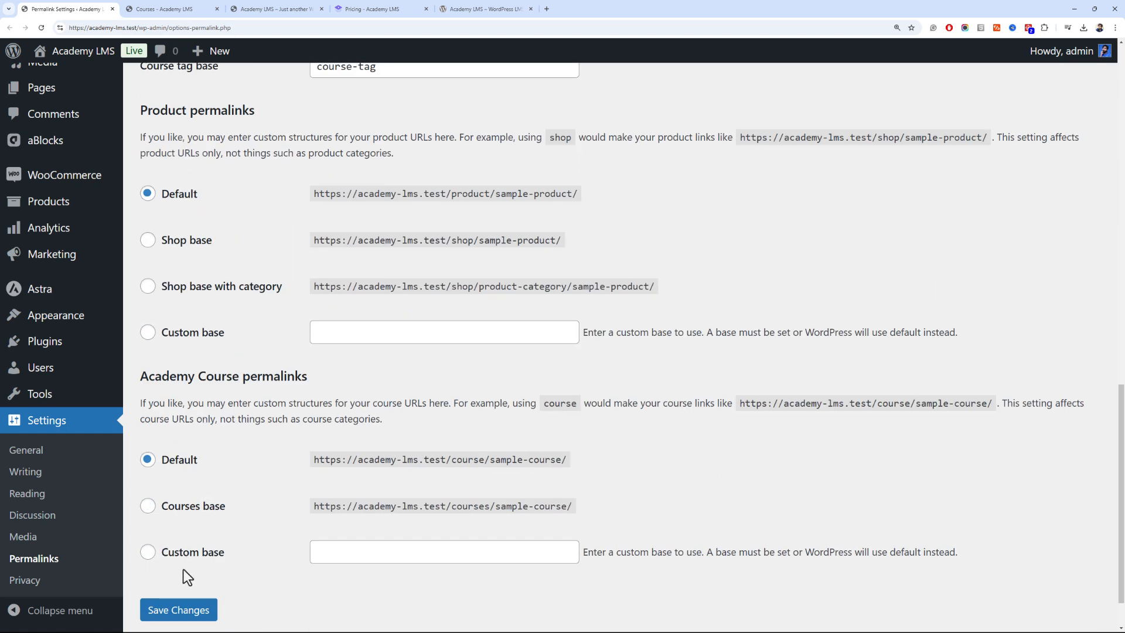
pyautogui.click(157, 610)
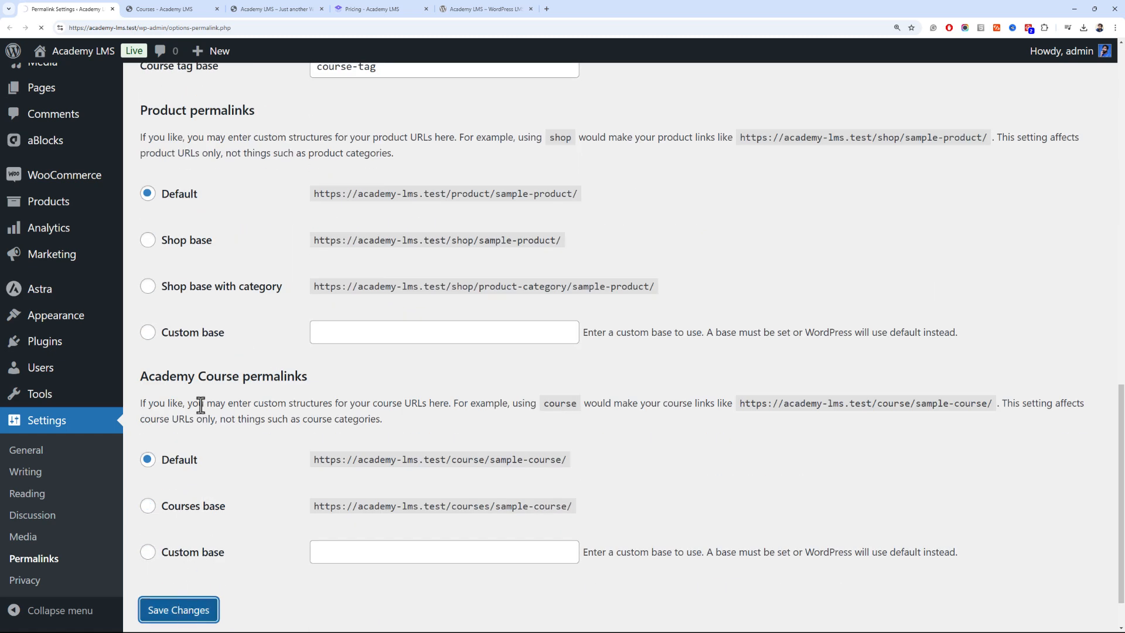
# Close the Permalink Settings page and reload the course editor
pyautogui.click(112, 9)
pyautogui.scroll(10, 167, 207)
pyautogui.press('F5')
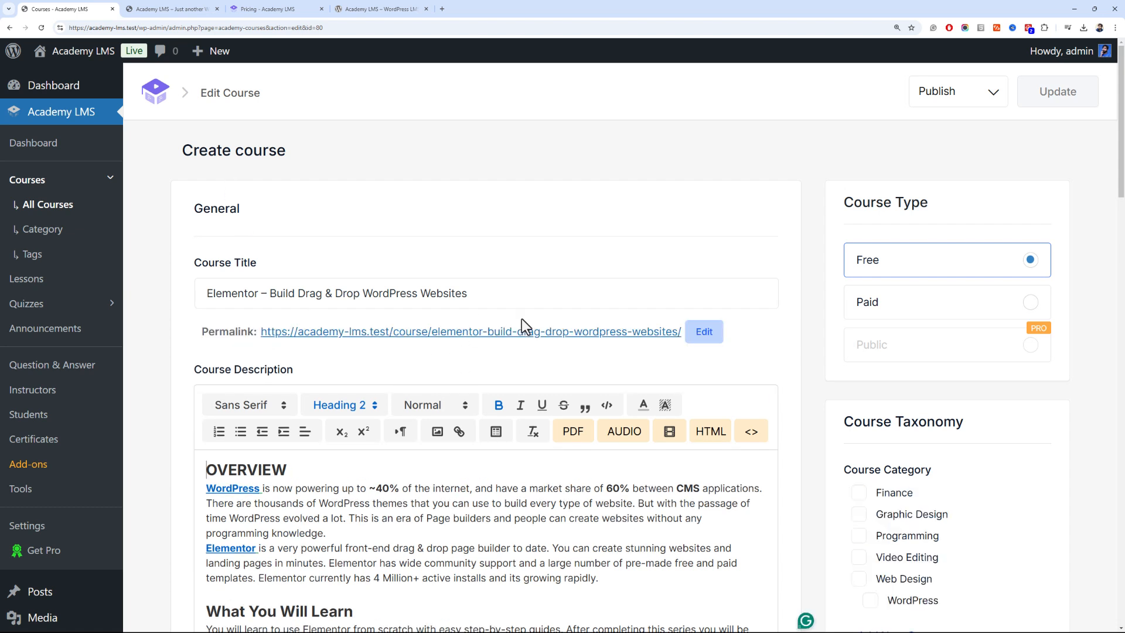
# Shorten the course's permalink slug to "elementor"
pyautogui.click(701, 335)
pyautogui.moveTo(480, 331); pyautogui.dragTo(580, 342)
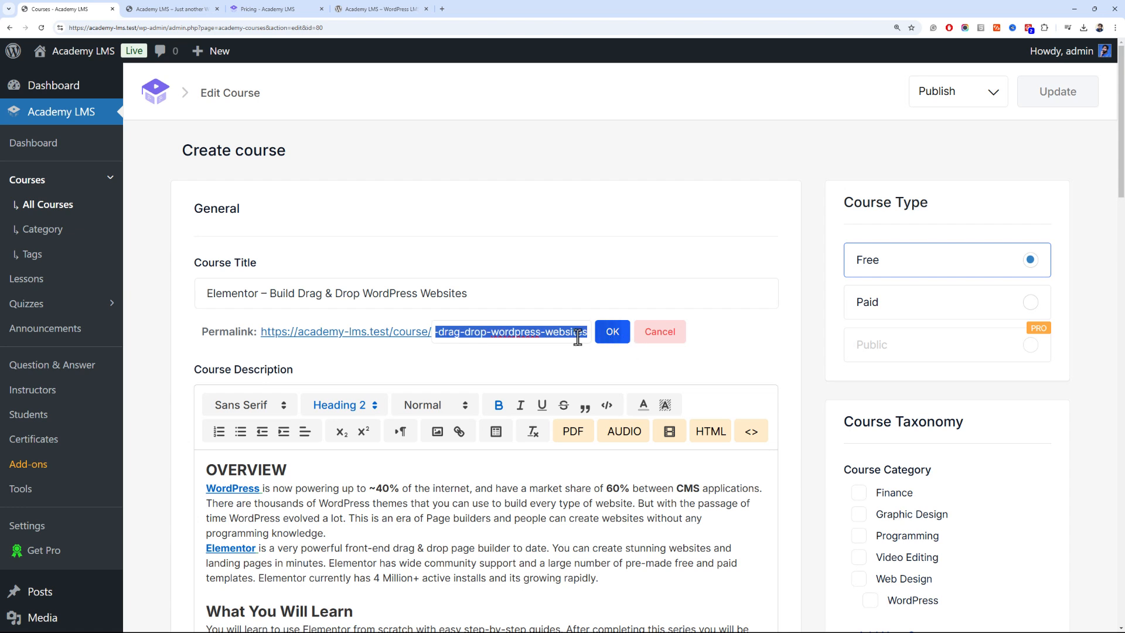
pyautogui.click(447, 332)
pyautogui.moveTo(444, 331); pyautogui.dragTo(581, 342)
pyautogui.press('BackSpace')
pyautogui.press('BackSpace')
pyautogui.press('BackSpace')
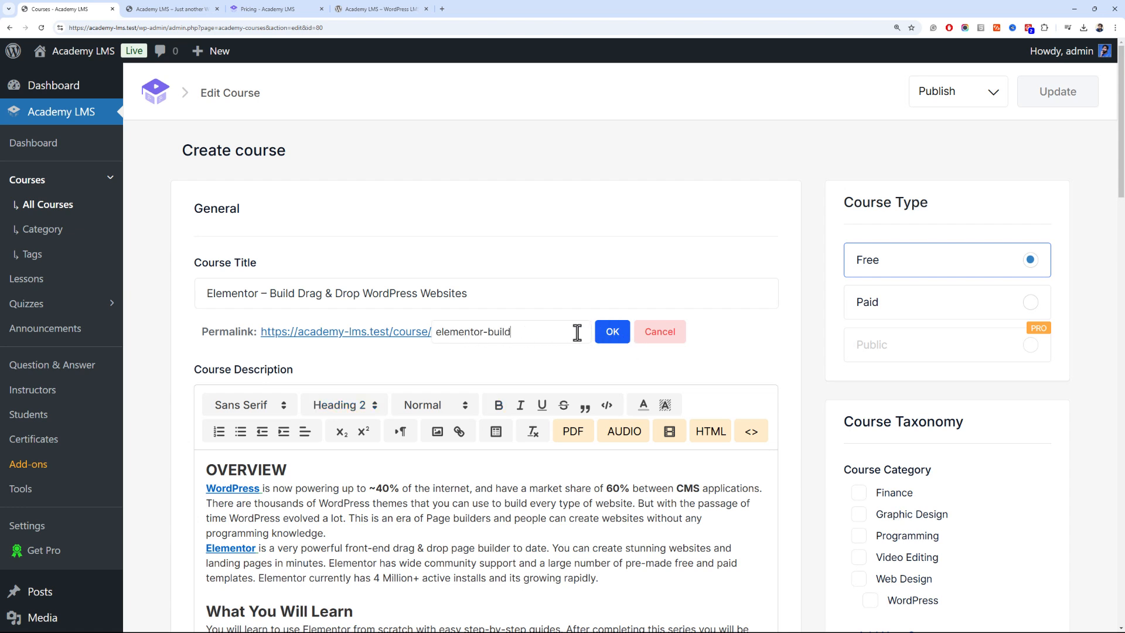
pyautogui.press('BackSpace')
pyautogui.press('BackSpace')
pyautogui.press('BackSpace')
pyautogui.press('BackSpace')
pyautogui.press('Return')
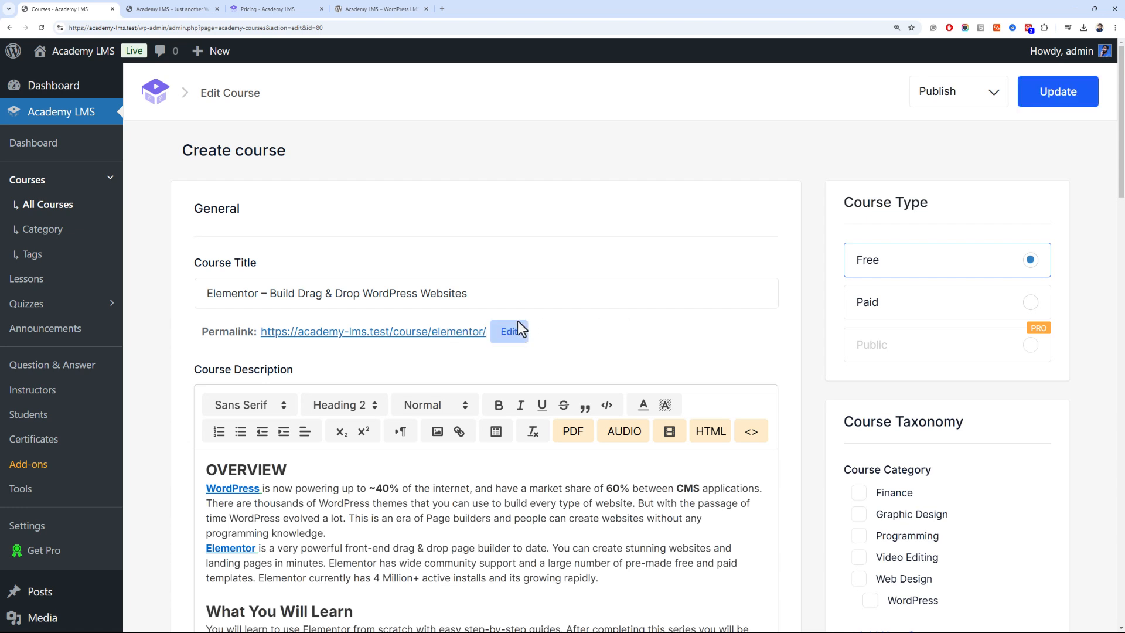
# Set the course type to Paid and update the course
pyautogui.click(1013, 304)
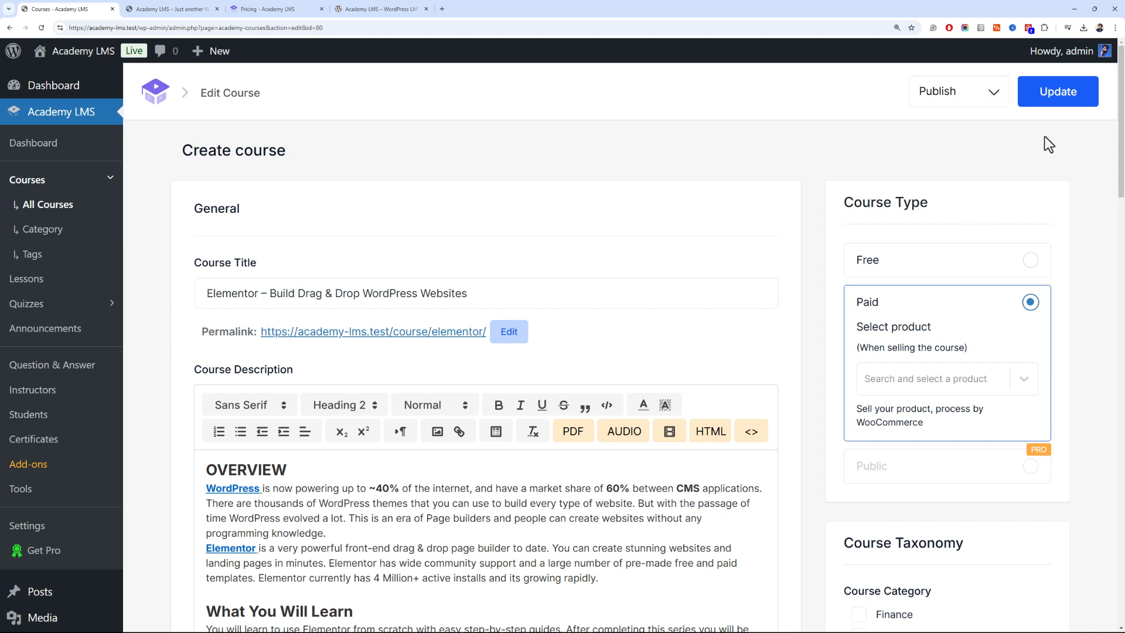
pyautogui.click(1064, 103)
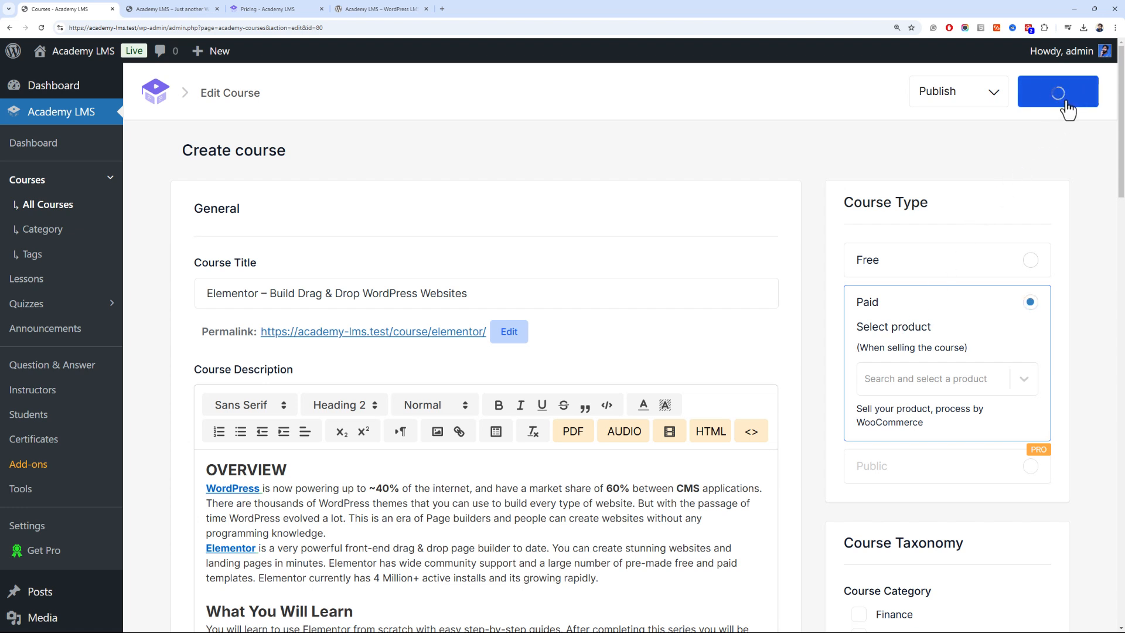
# Open the WooCommerce products list in a new browser tab
pyautogui.scroll(-5, 176, 455)
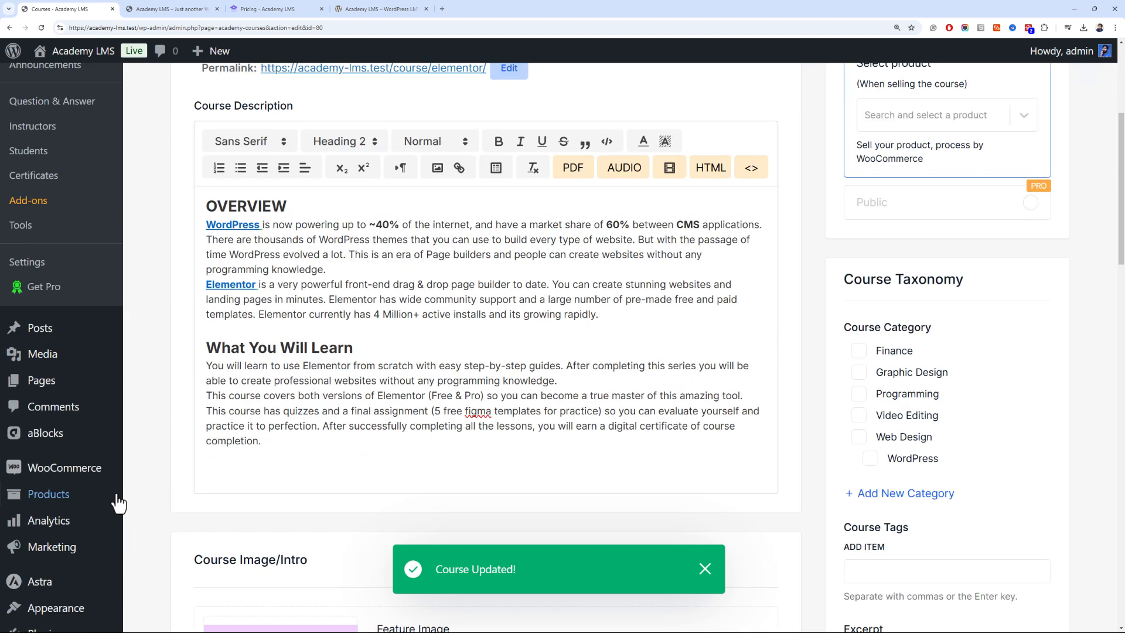
pyautogui.moveTo(96, 472)
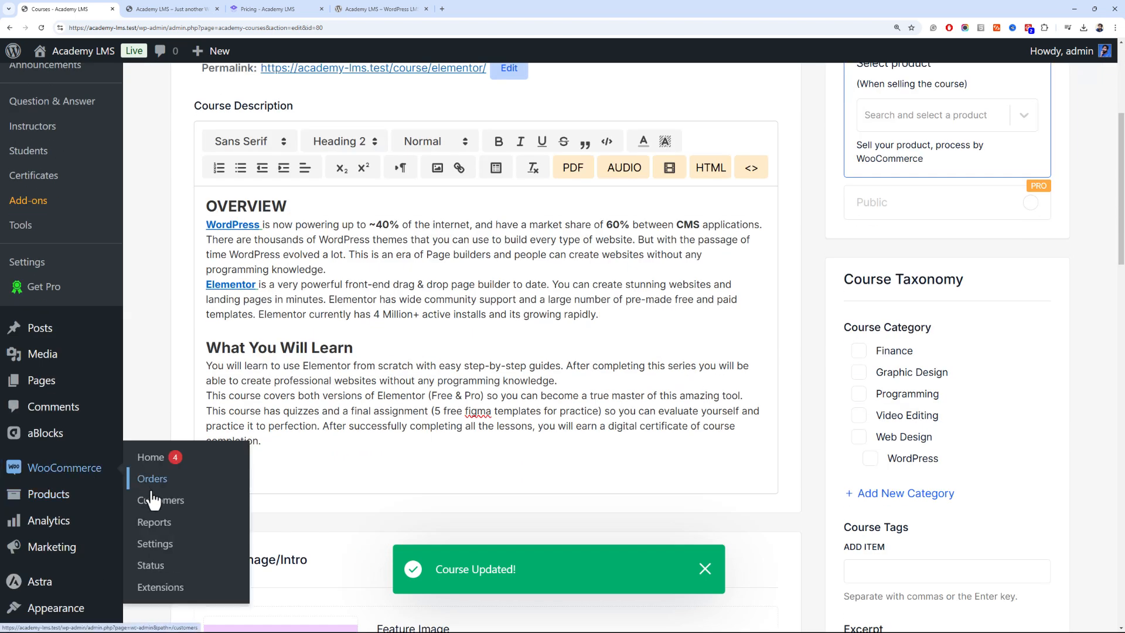
pyautogui.middleClick(98, 504)
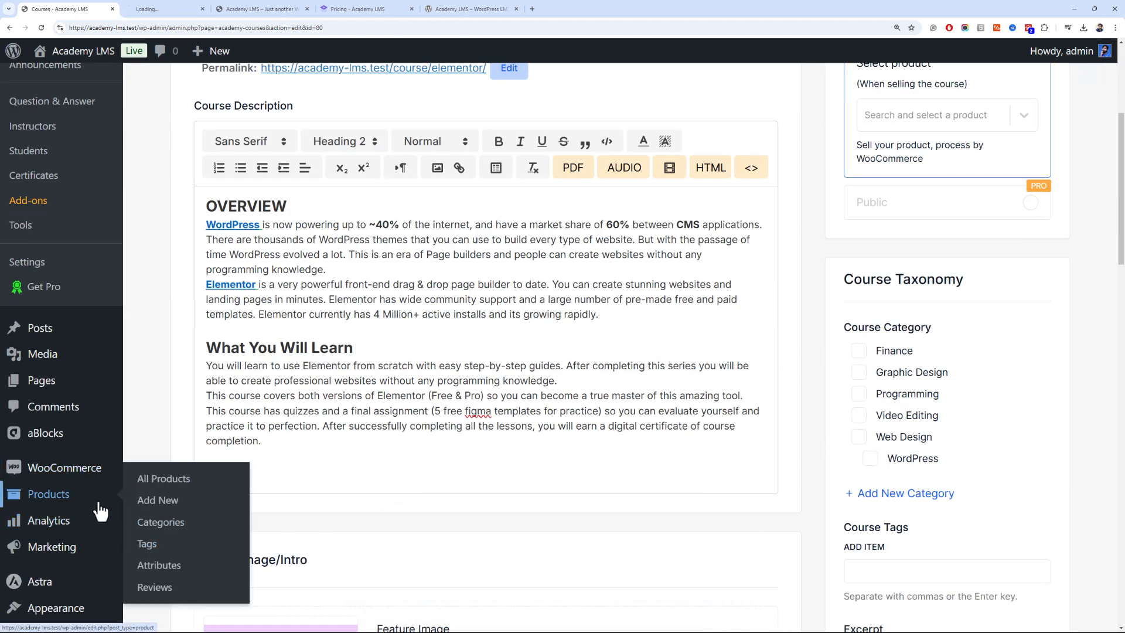
pyautogui.click(176, 9)
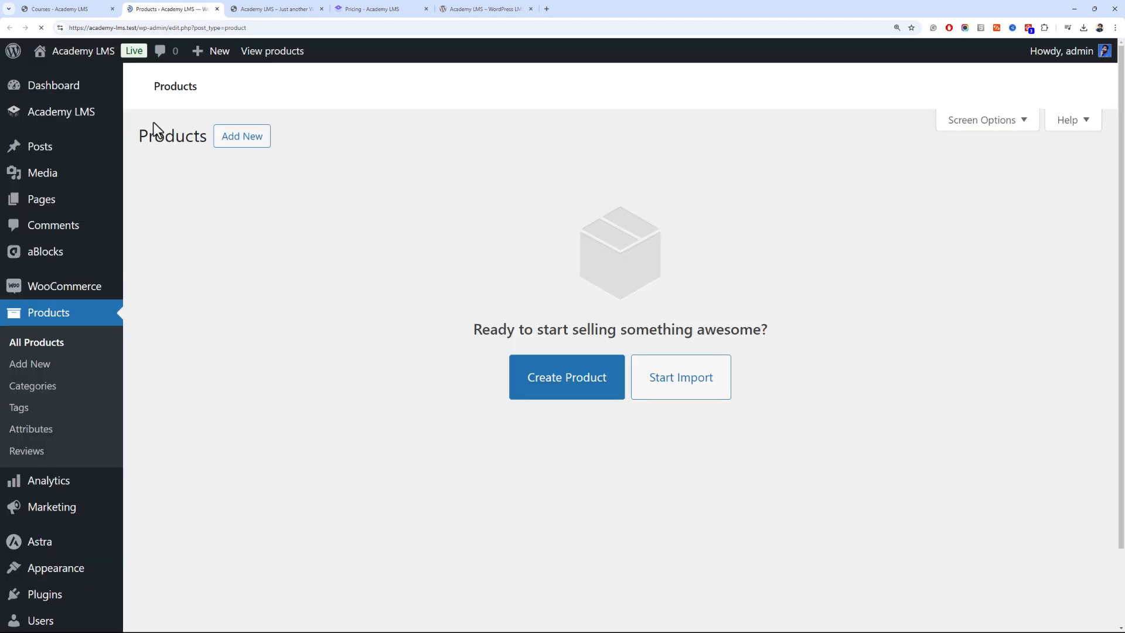
# Create a product with the name copied from the course title, "Elementor – Build Drag & Drop WordPress Websites", and dismiss the product tour
pyautogui.click(235, 8)
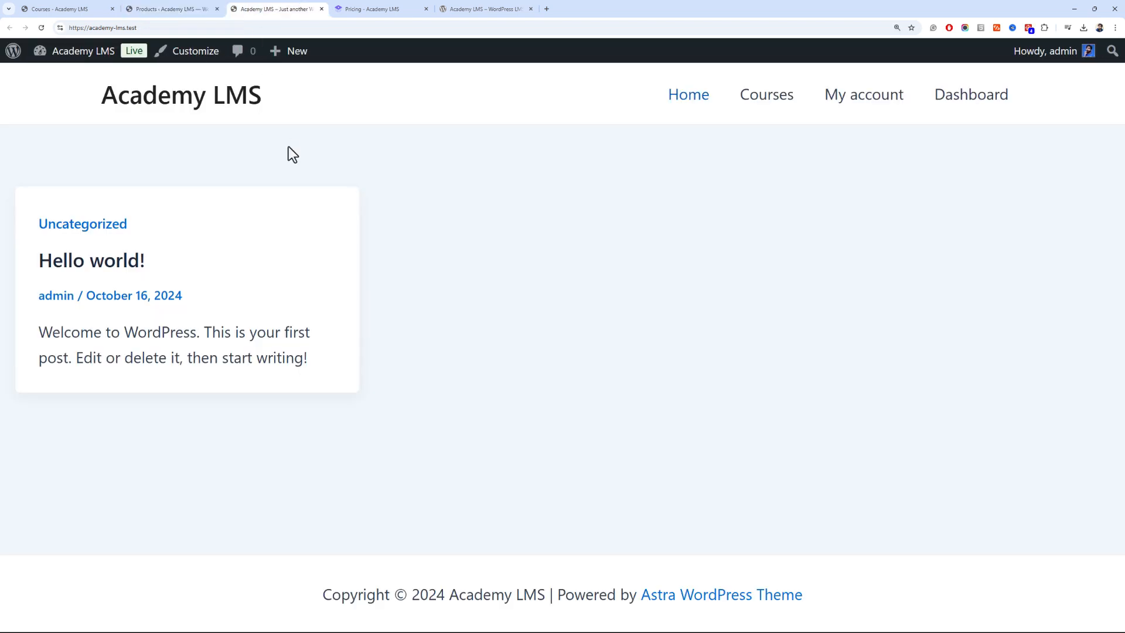
pyautogui.click(94, 9)
pyautogui.doubleClick(348, 287)
pyautogui.hotkey('ctrl', 'a')
pyautogui.hotkey('ctrl', 'c')
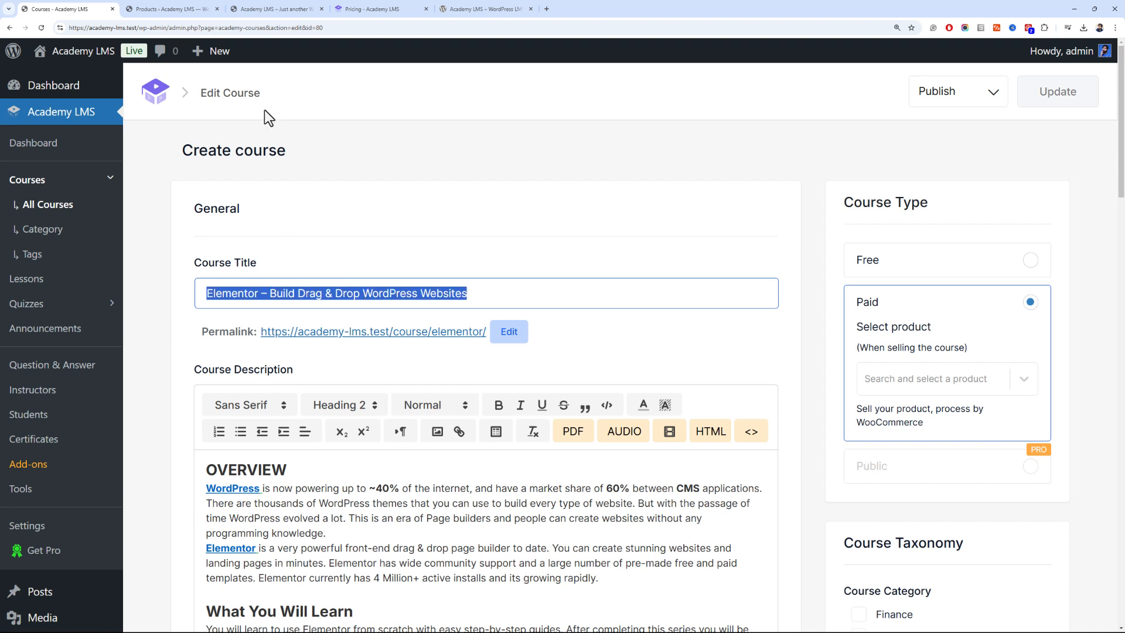
pyautogui.click(199, 9)
pyautogui.click(559, 407)
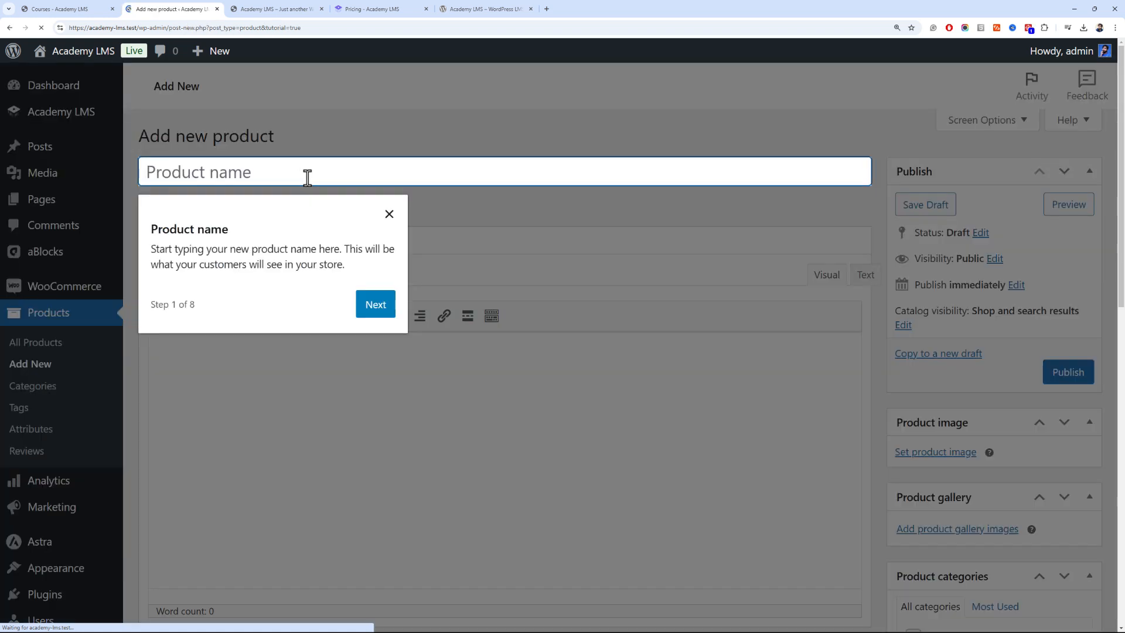
pyautogui.hotkey('ctrl', 'v')
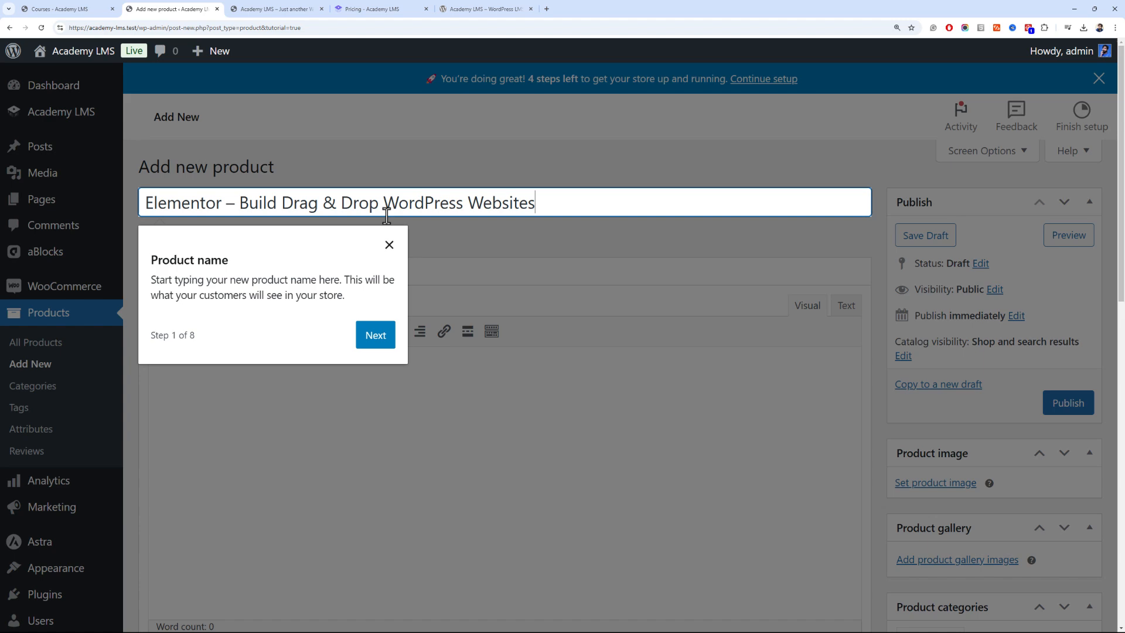
pyautogui.click(389, 245)
# Set the product's regular price to 10000 and its sale price to 7000
pyautogui.scroll(-5, 389, 258)
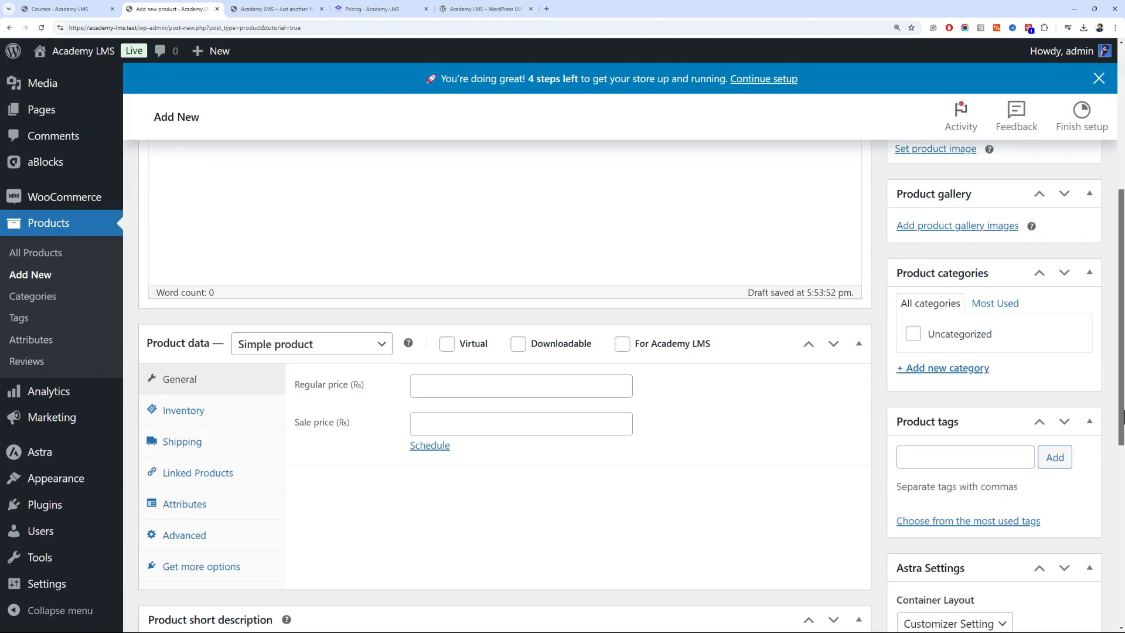
pyautogui.moveTo(1123, 418); pyautogui.dragTo(1123, 384)
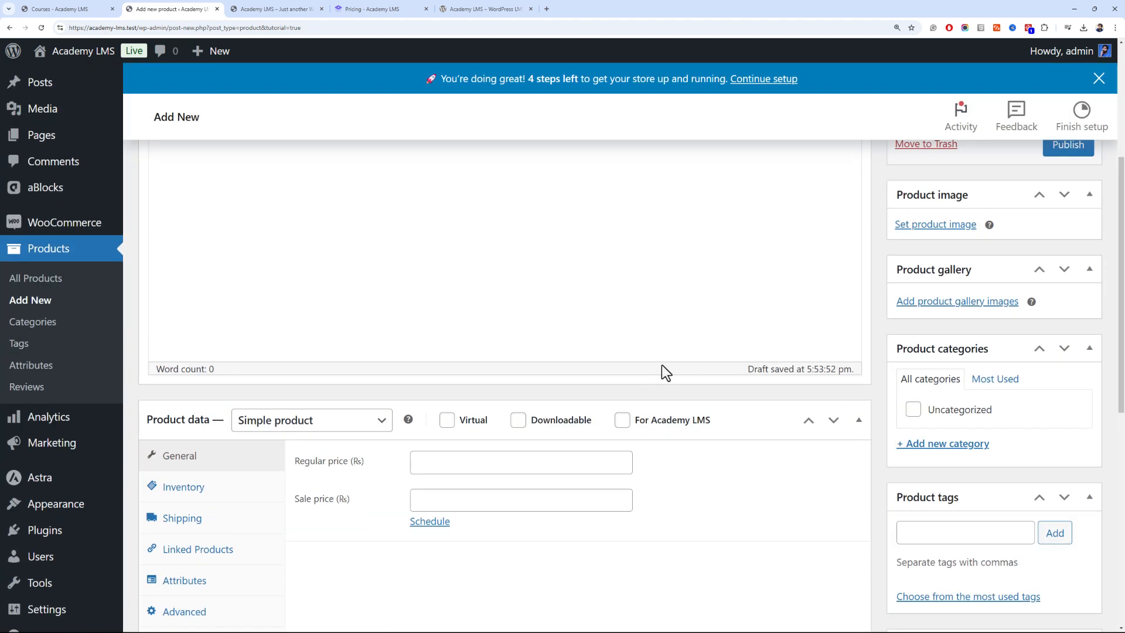
pyautogui.moveTo(1120, 296); pyautogui.dragTo(1119, 376)
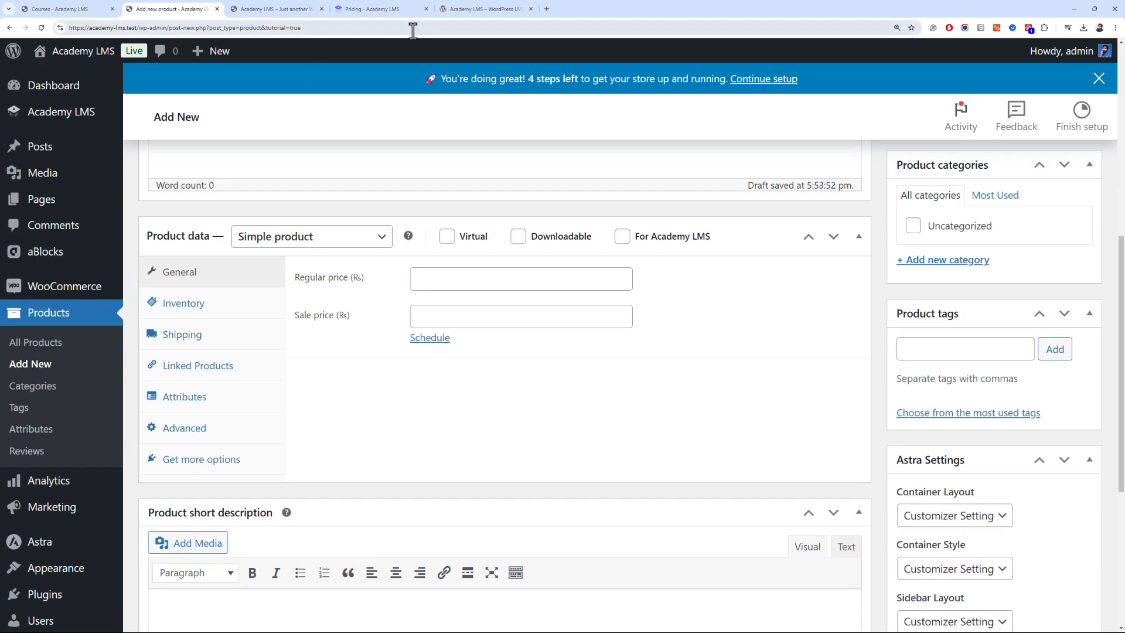
pyautogui.click(304, 10)
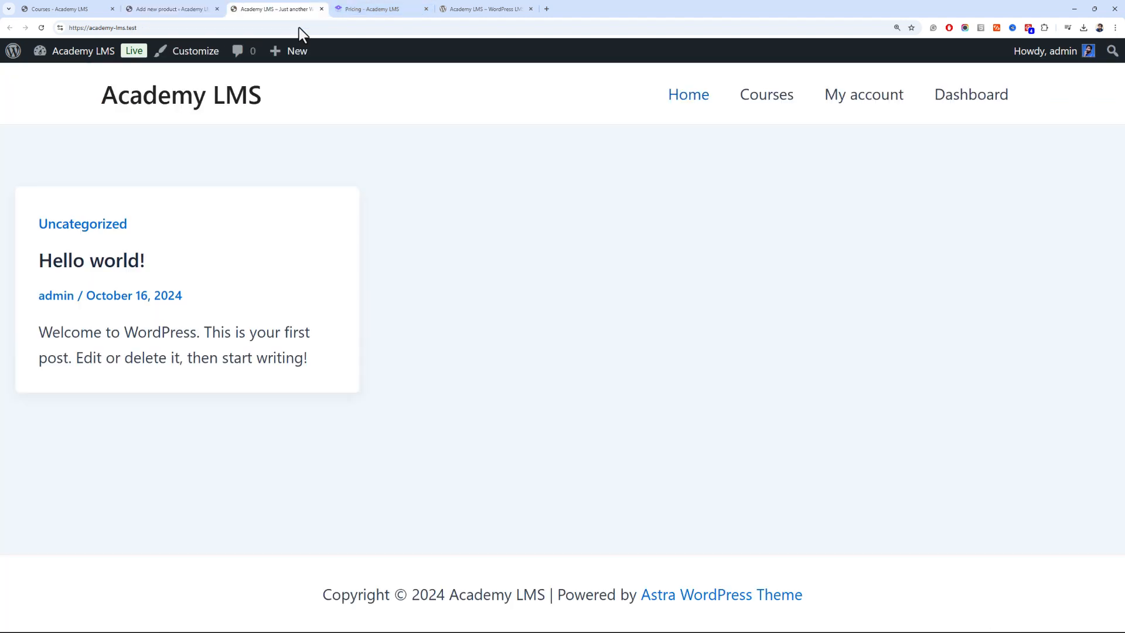
pyautogui.click(192, 5)
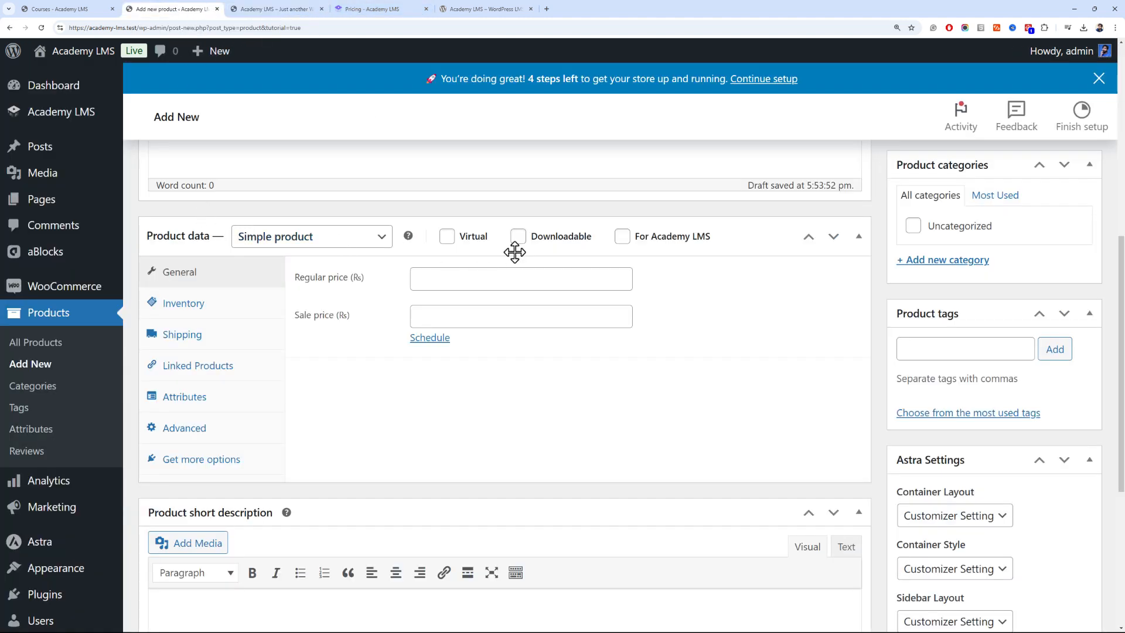
pyautogui.click(490, 279)
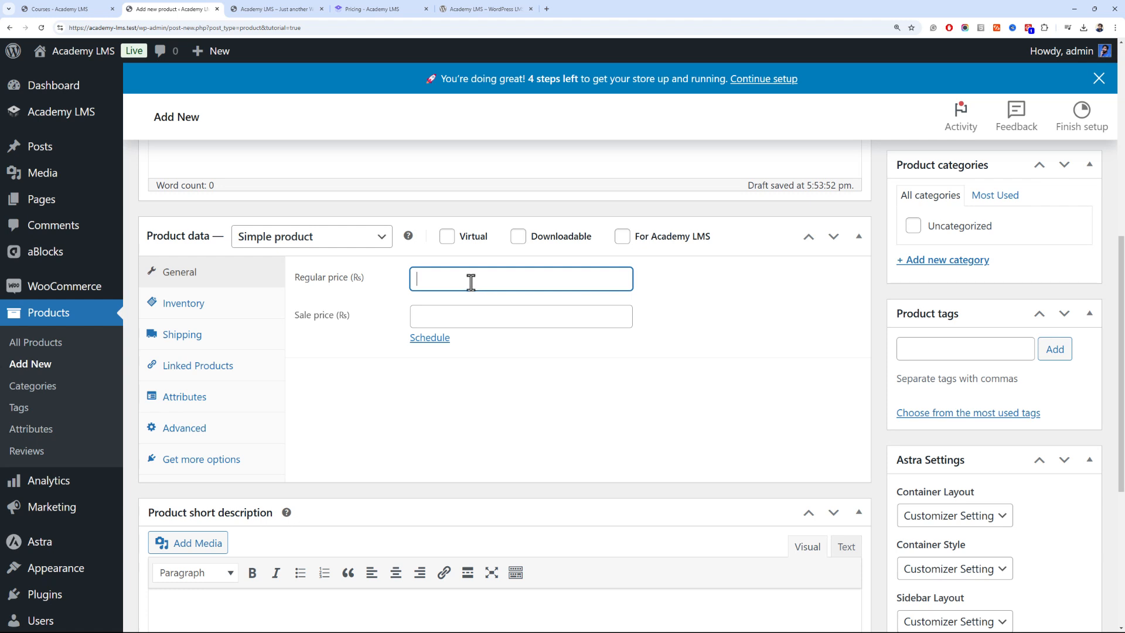
pyautogui.write('10000')
pyautogui.click(479, 317)
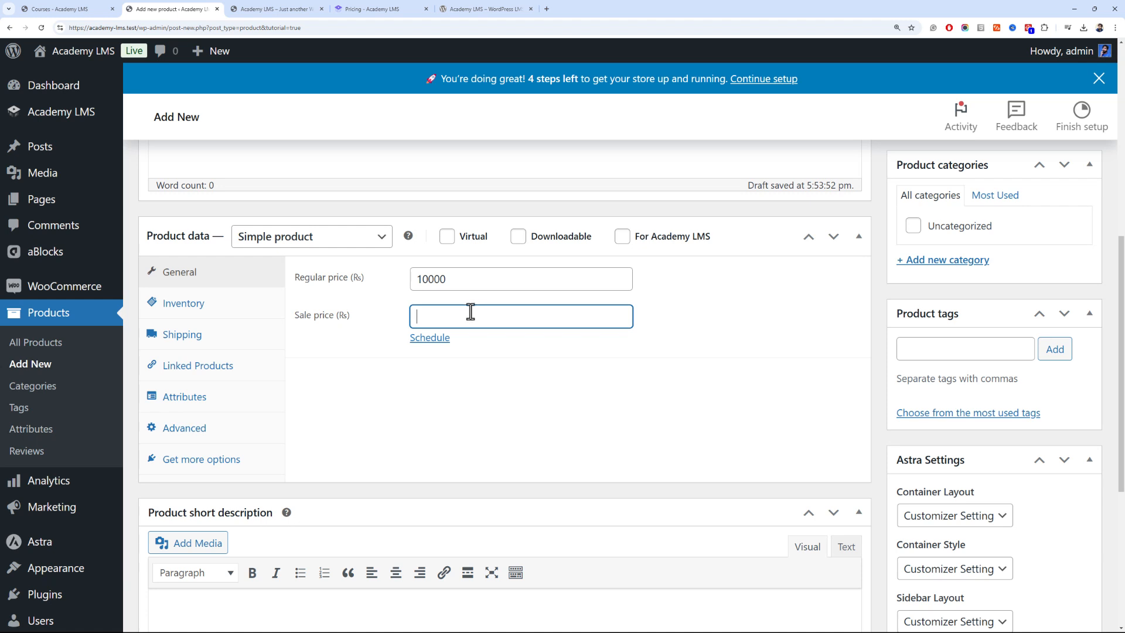
pyautogui.write('7000')
# Mark the product as For Academy LMS and Virtual, and publish it
pyautogui.click(621, 242)
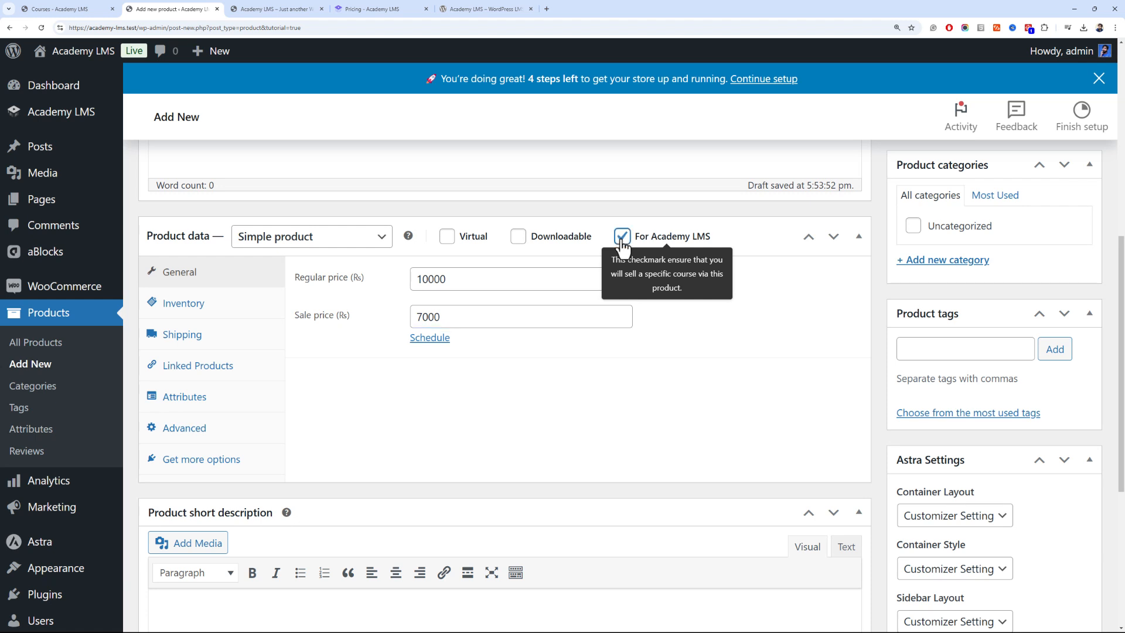
pyautogui.click(444, 240)
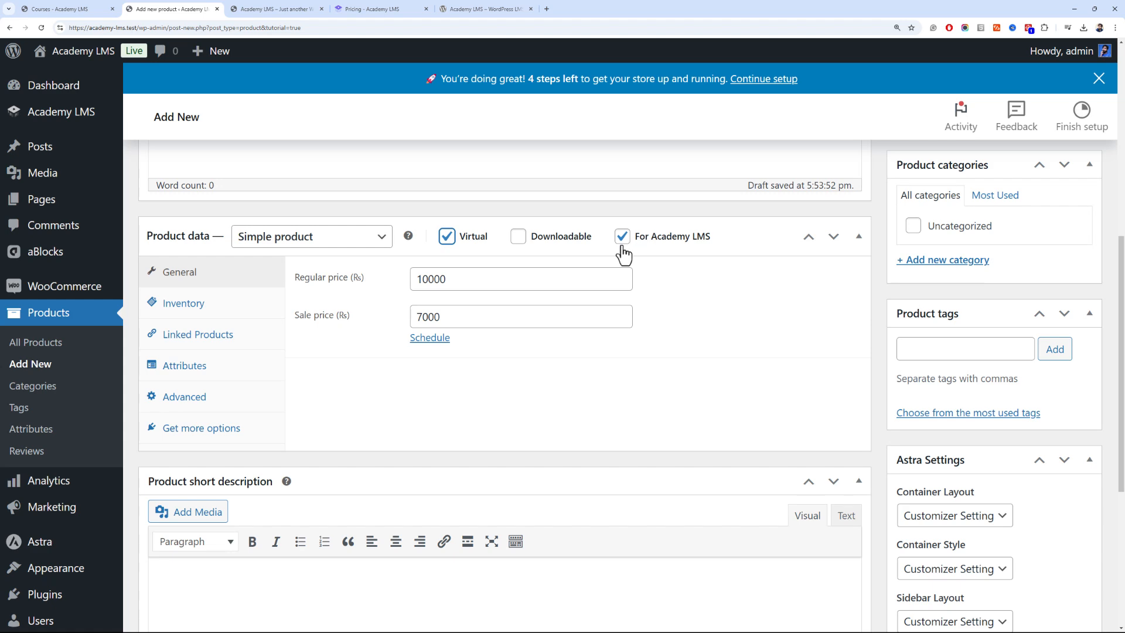
pyautogui.scroll(7, 1075, 279)
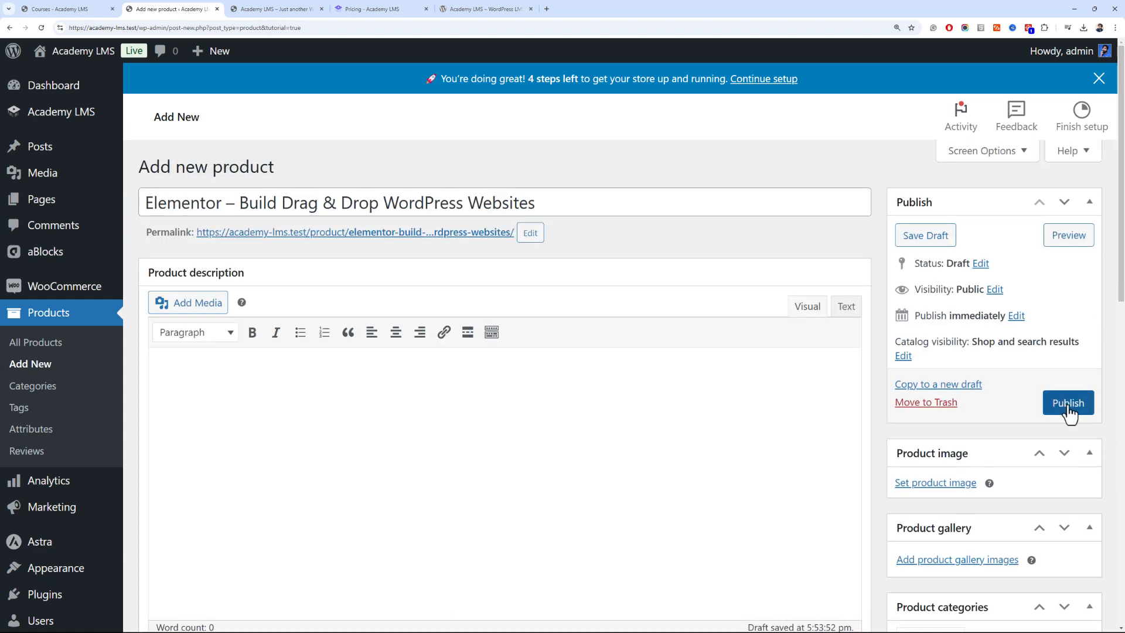
pyautogui.click(1068, 408)
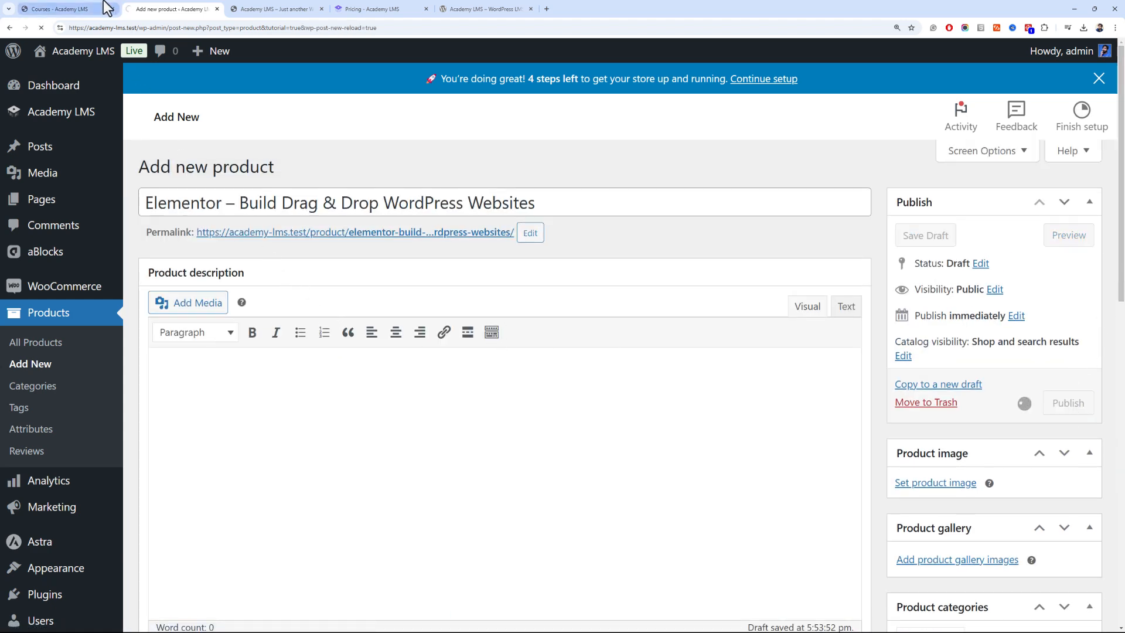
# Reload the course editor, link the product "Elementor – Build Drag & Drop WordPress Websites" to the paid course, and update the course
pyautogui.click(252, 9)
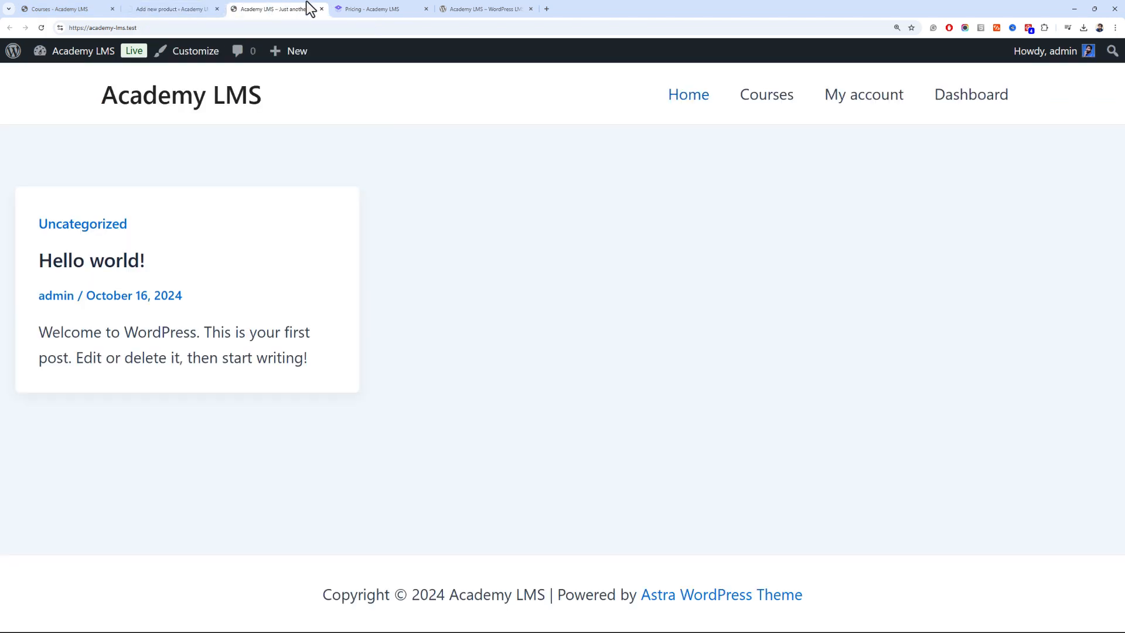
pyautogui.click(88, 9)
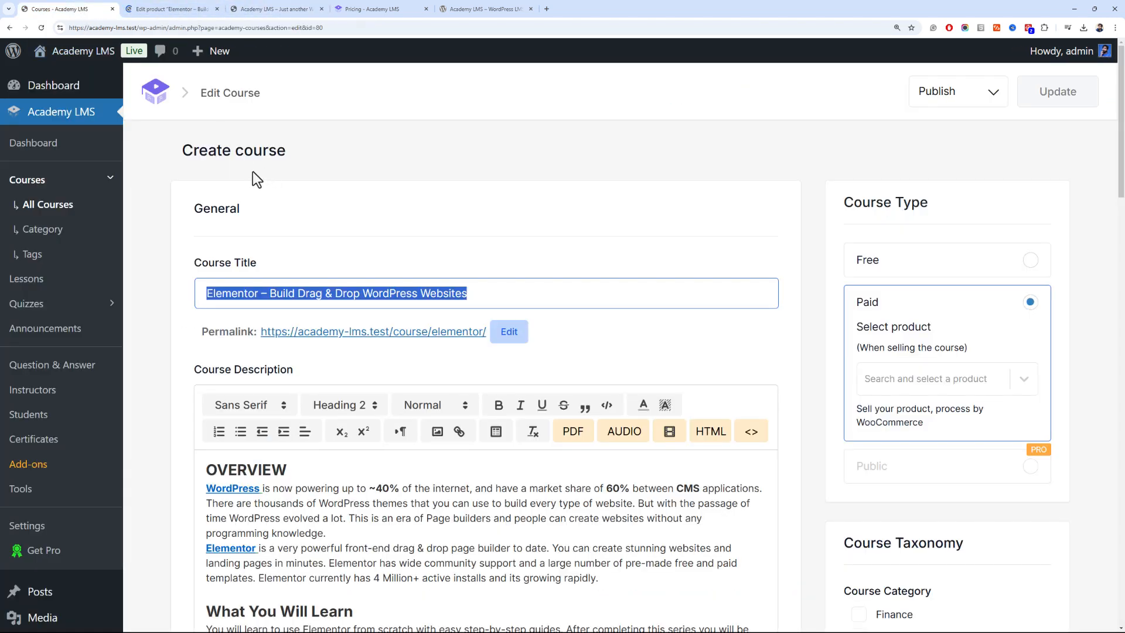
pyautogui.press('F5')
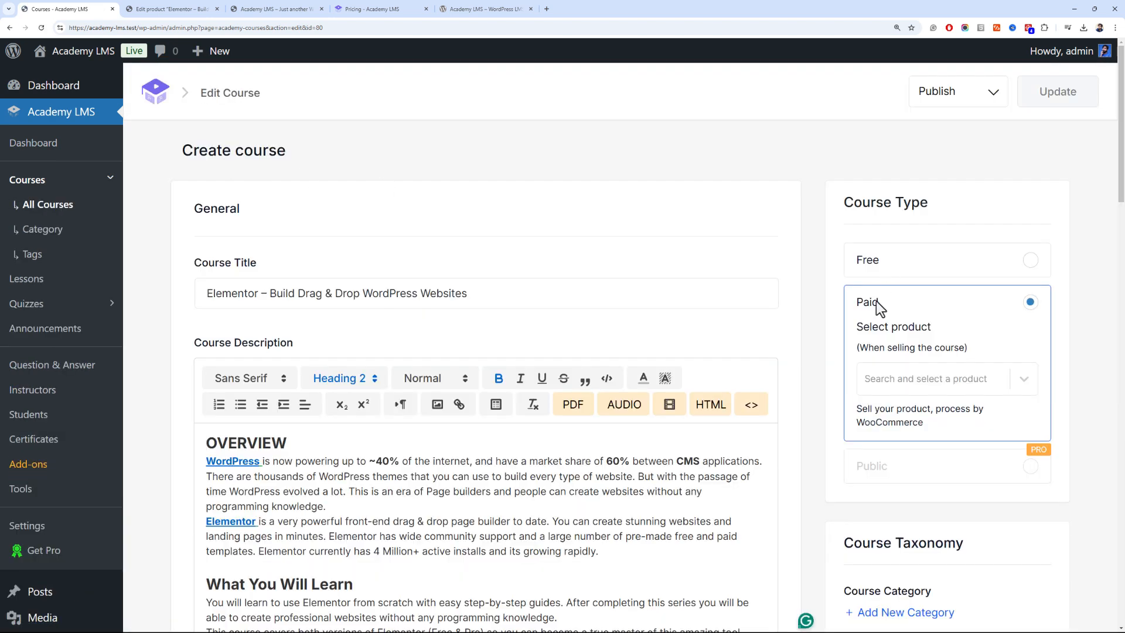
pyautogui.click(931, 386)
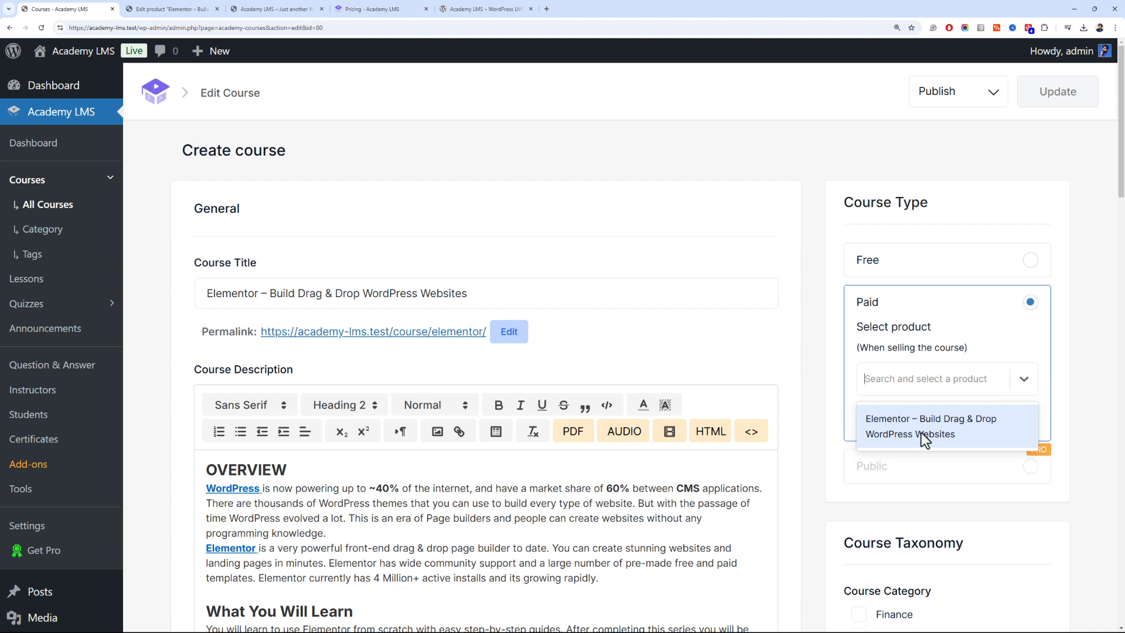
pyautogui.click(915, 419)
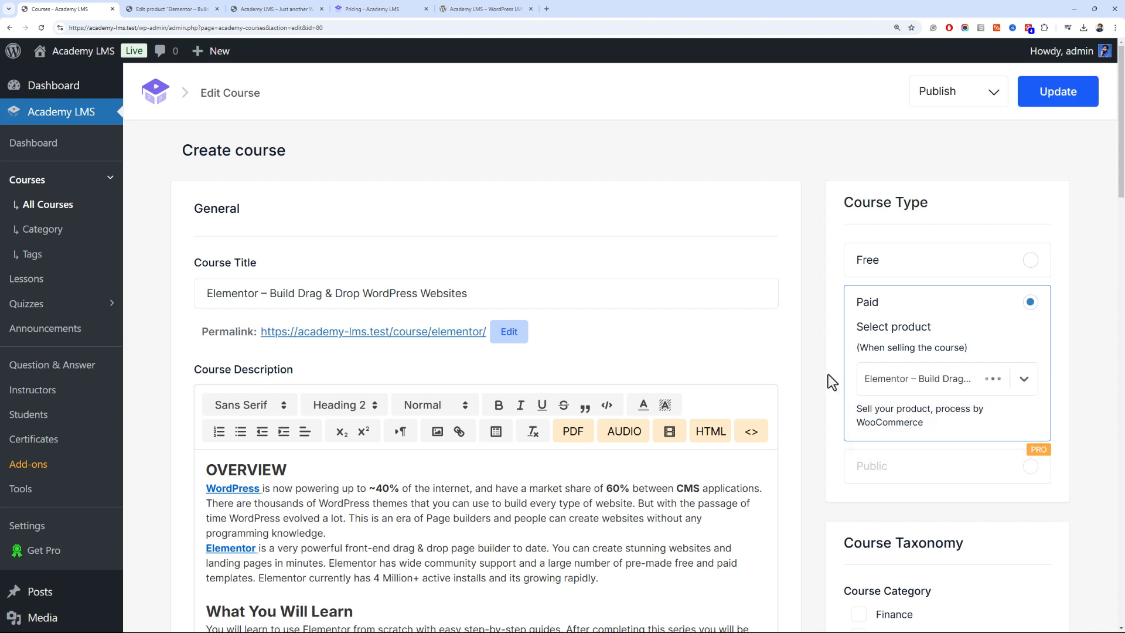
pyautogui.click(1032, 106)
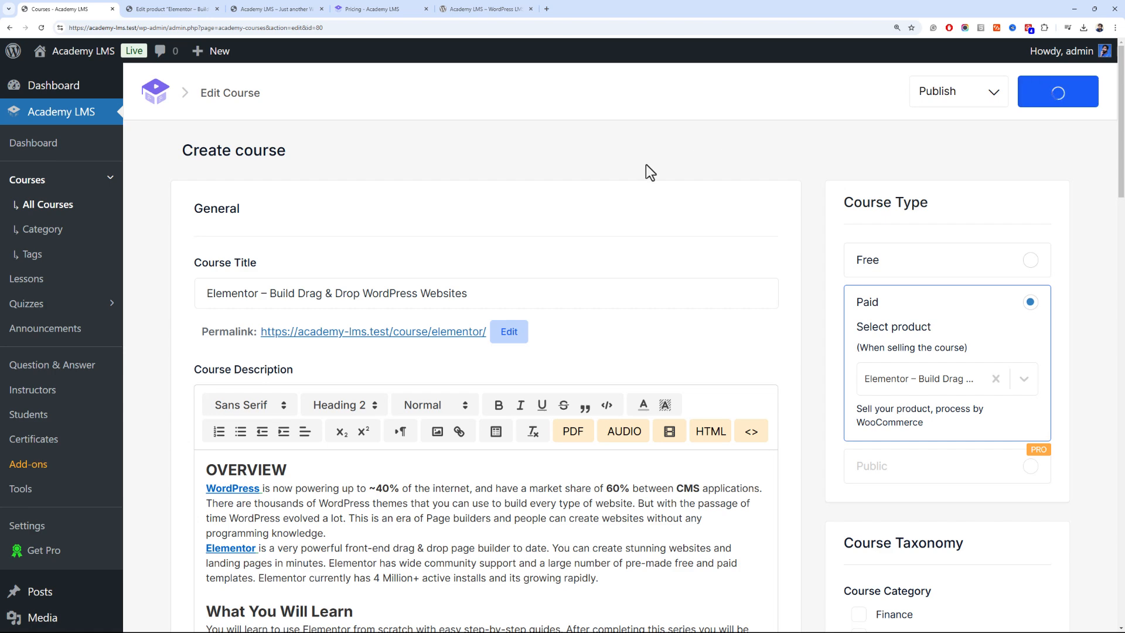
# Open the WooCommerce payment settings from the product page to view the available payment methods
pyautogui.click(223, 10)
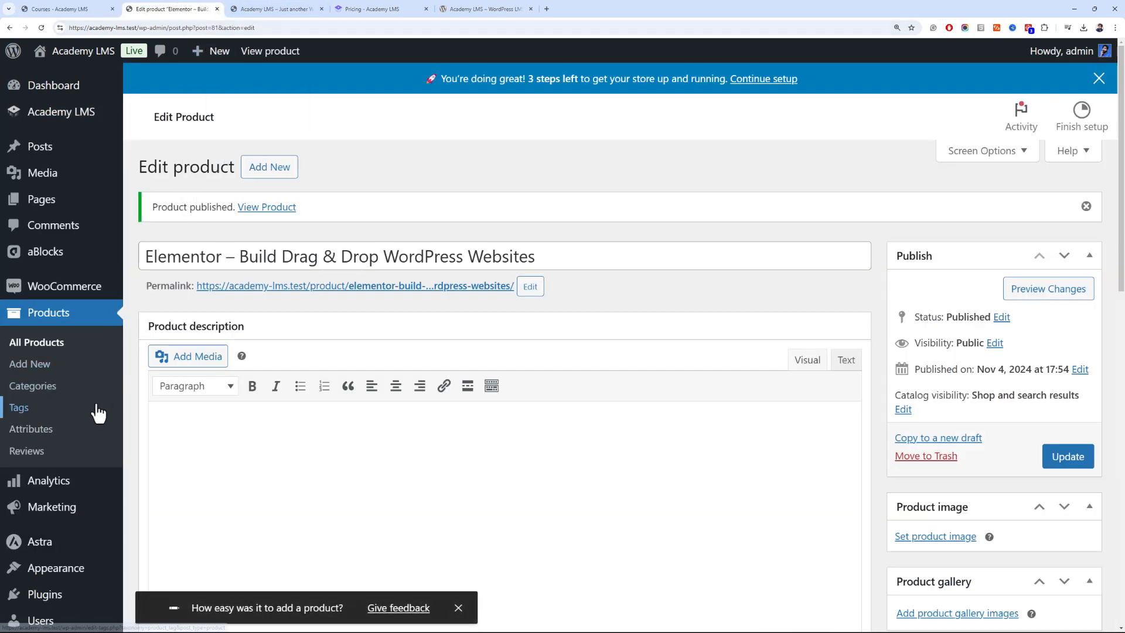
pyautogui.moveTo(108, 292)
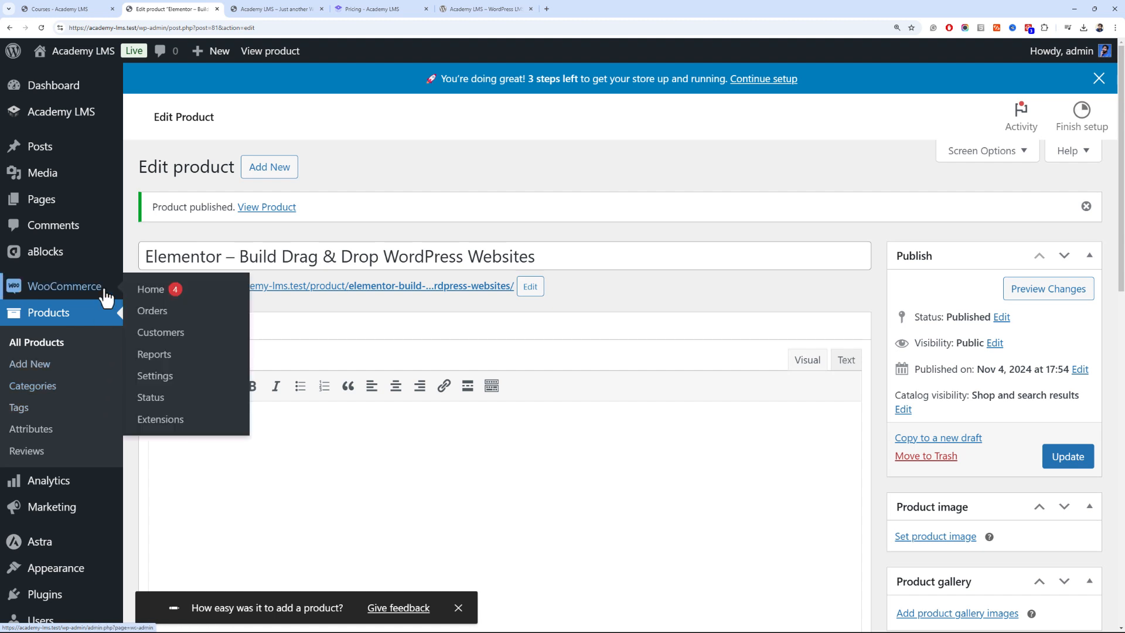
pyautogui.click(171, 377)
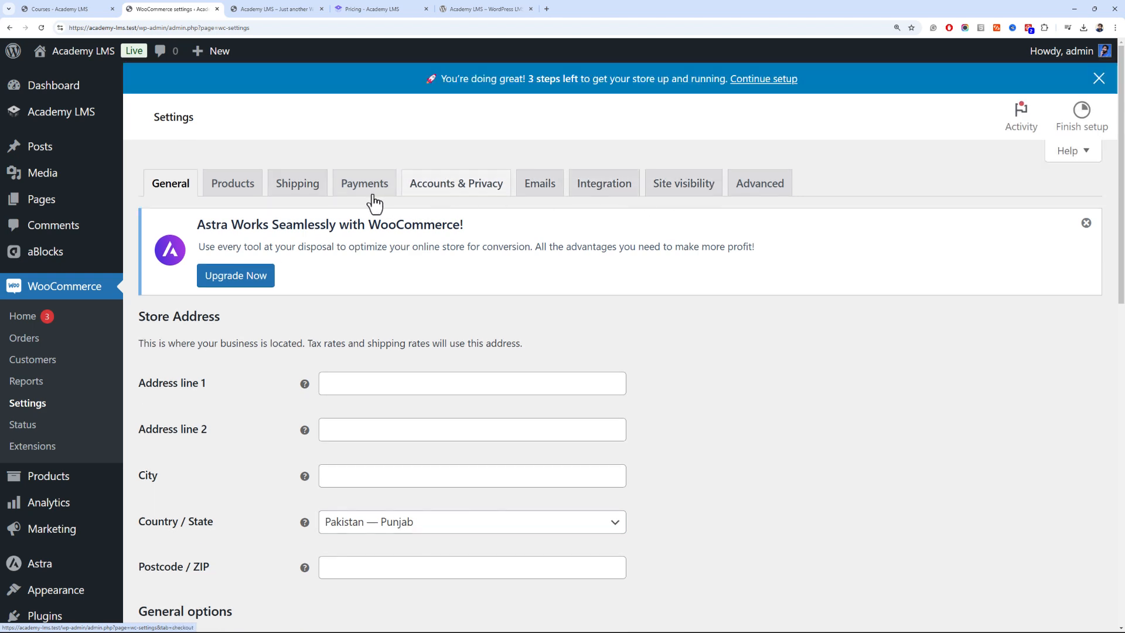
pyautogui.click(350, 202)
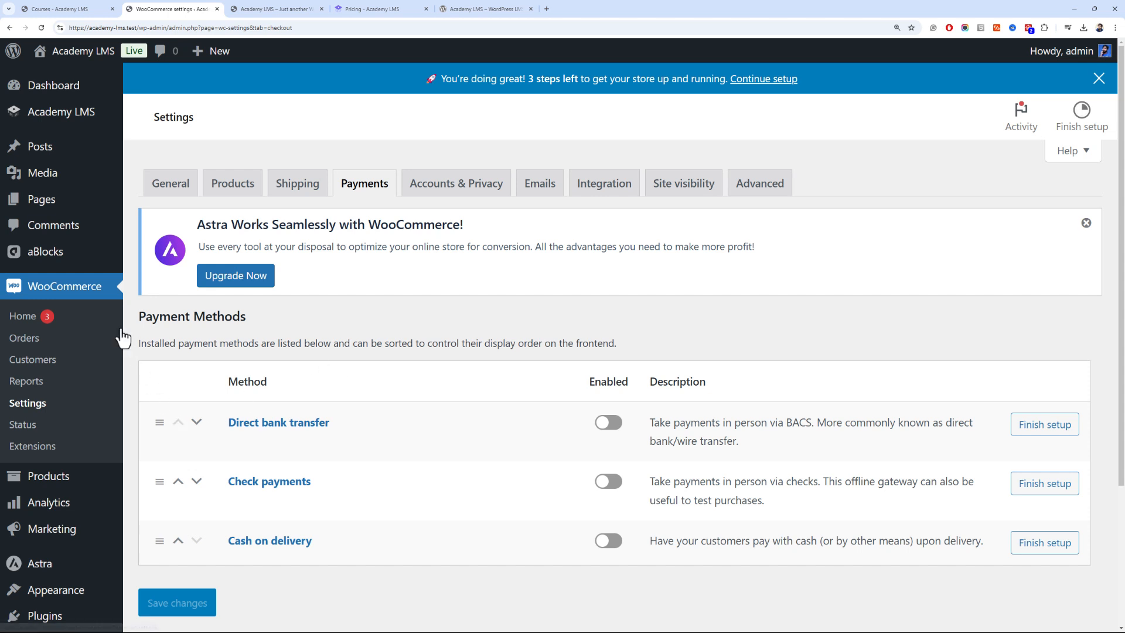
# Search the WooCommerce extensions marketplace for "stripe"
pyautogui.click(83, 449)
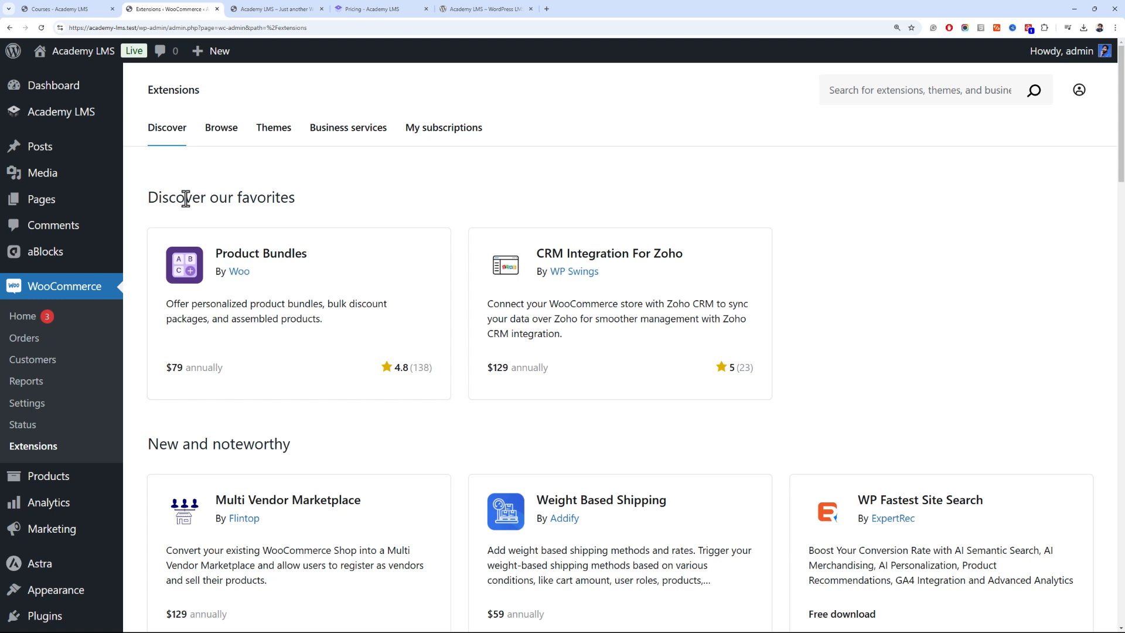
pyautogui.click(862, 90)
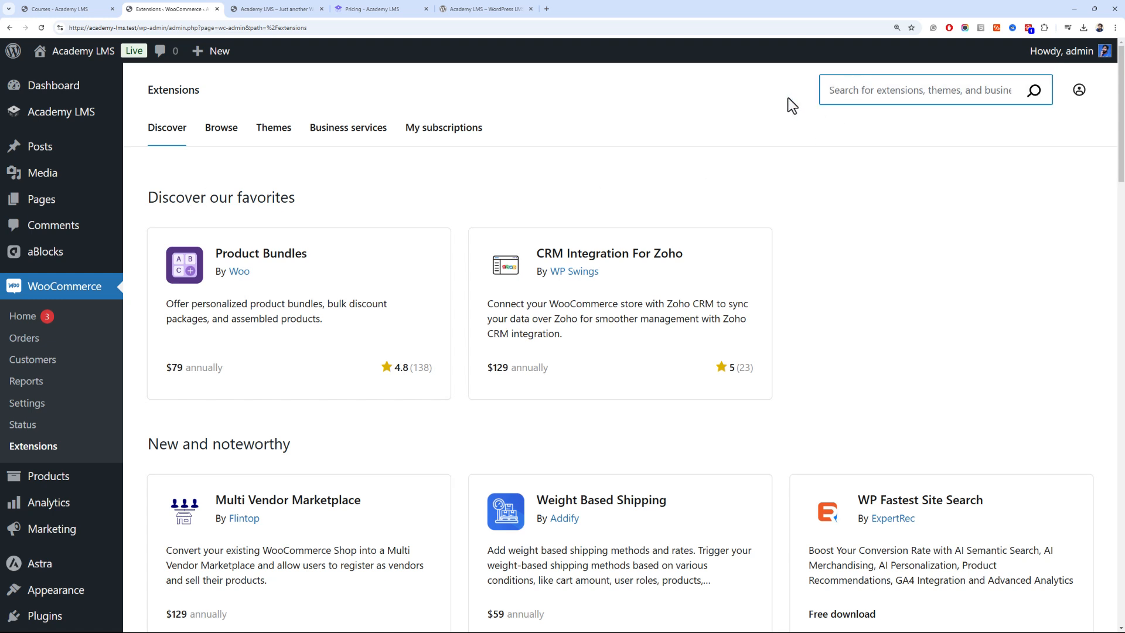
pyautogui.write('stripe')
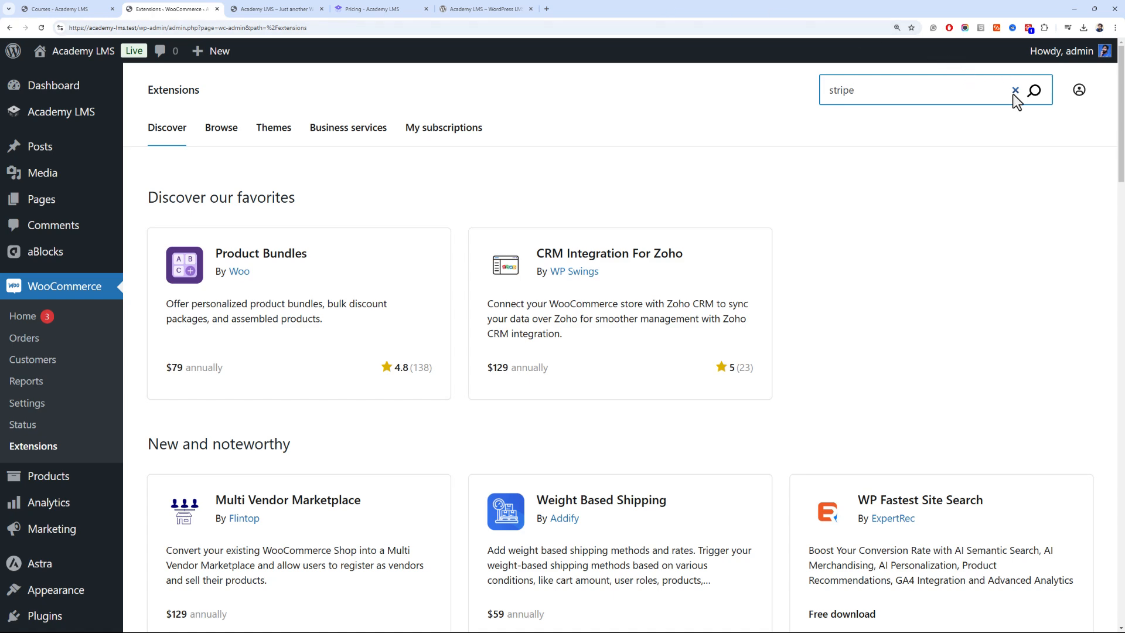
pyautogui.click(1034, 93)
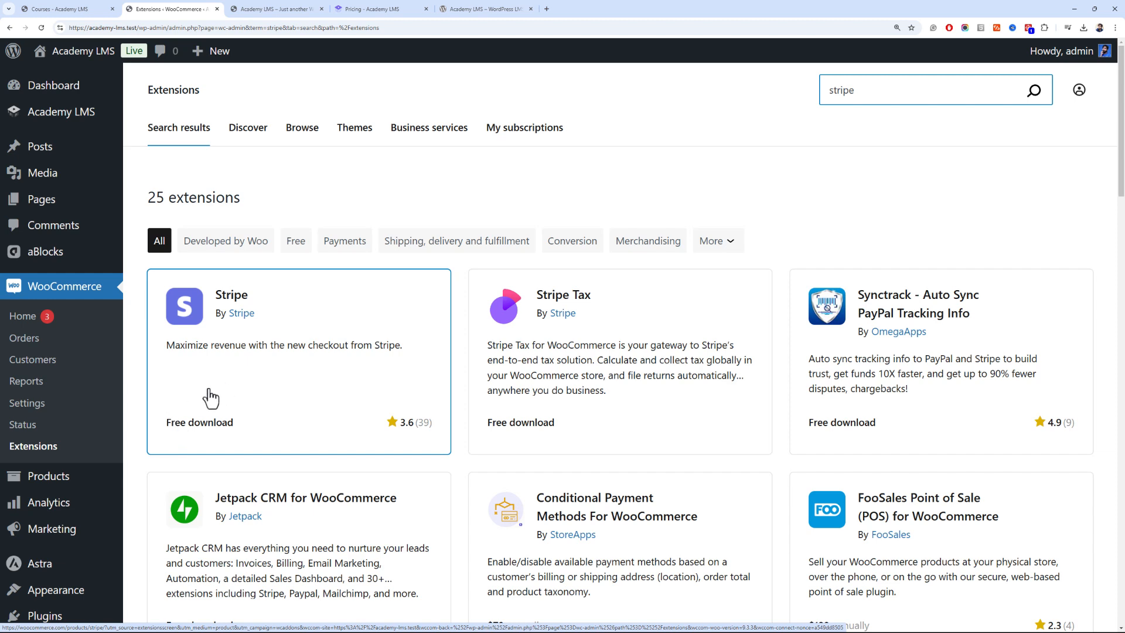
# Browse the extension results, view the Stripe extension's marketplace page, and return to the results
pyautogui.scroll(-2, 202, 410)
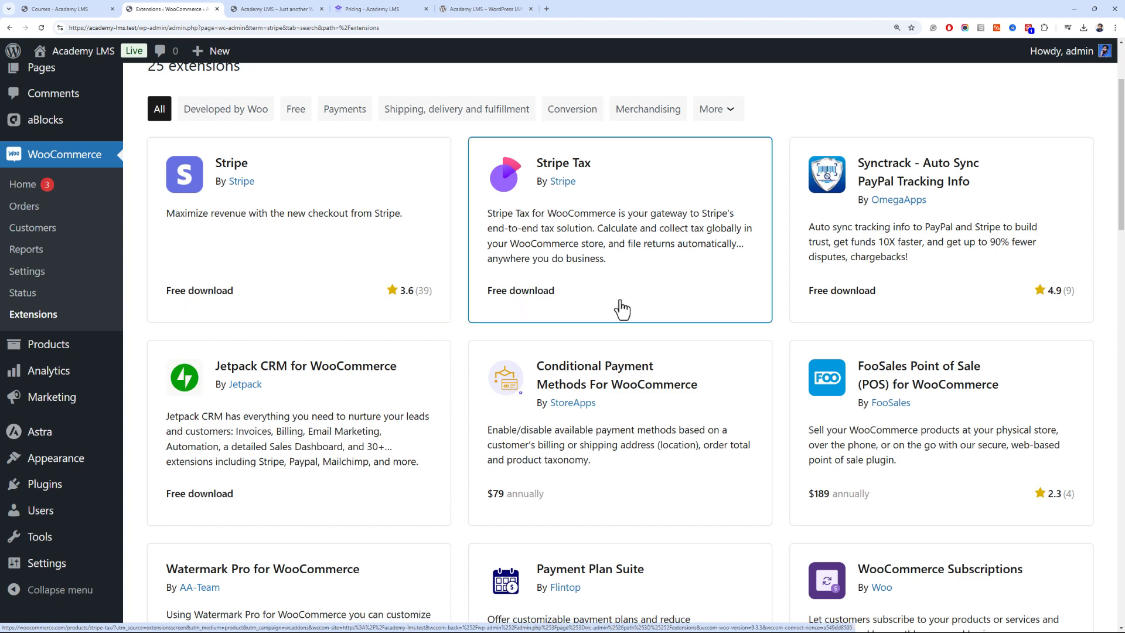
pyautogui.scroll(-2, 410, 410)
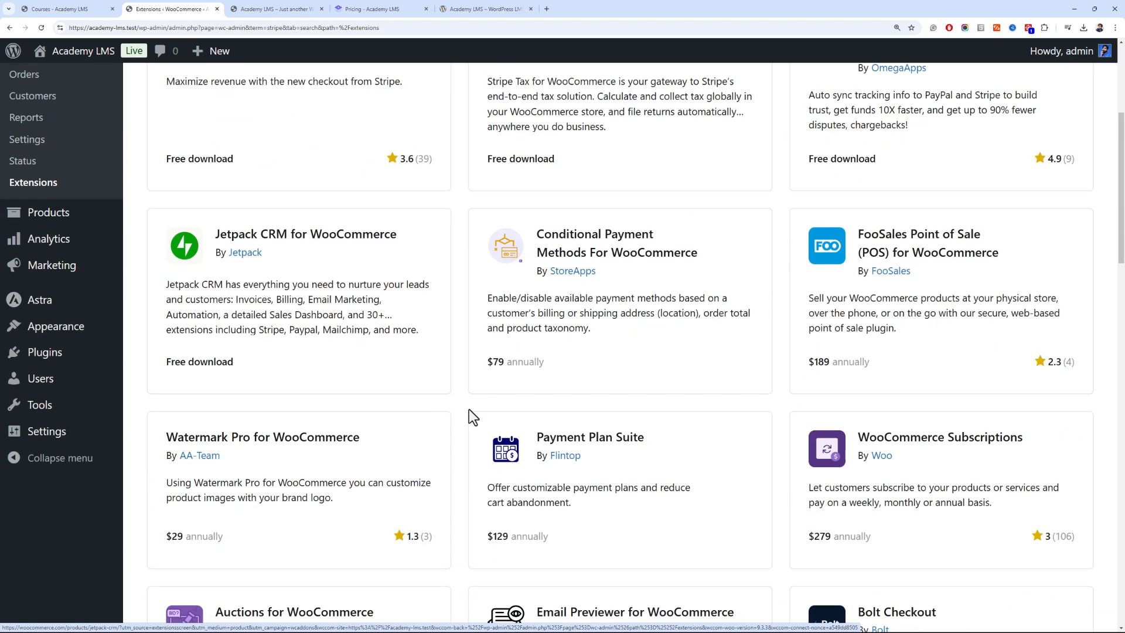
pyautogui.scroll(-2, 394, 463)
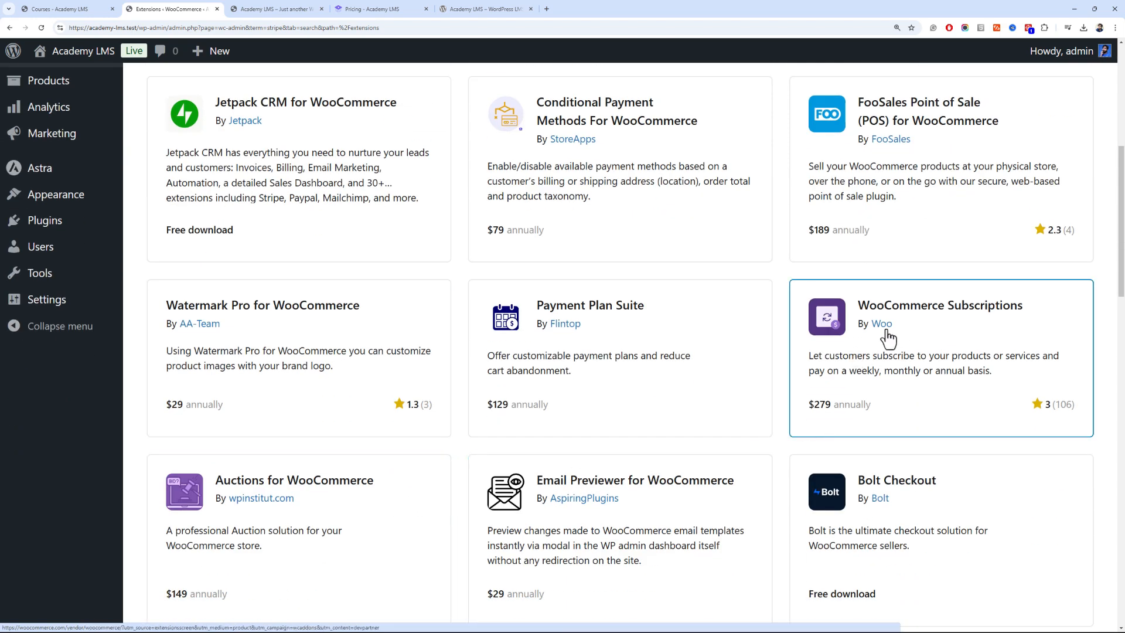
pyautogui.scroll(4, 838, 310)
pyautogui.click(284, 301)
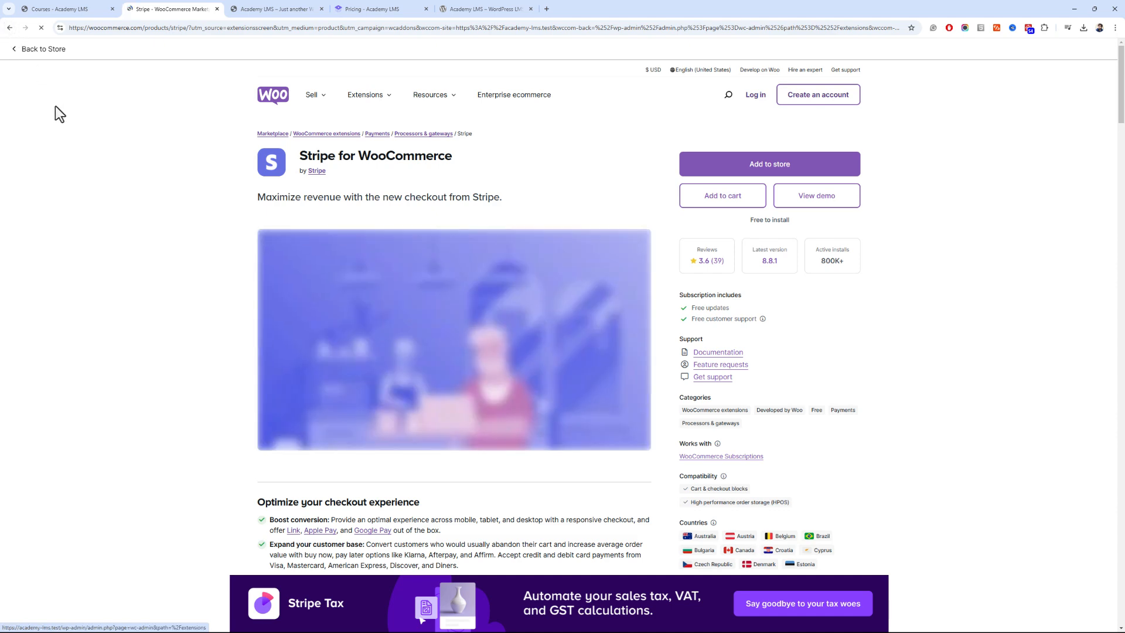
pyautogui.hotkey('alt', 'Left')
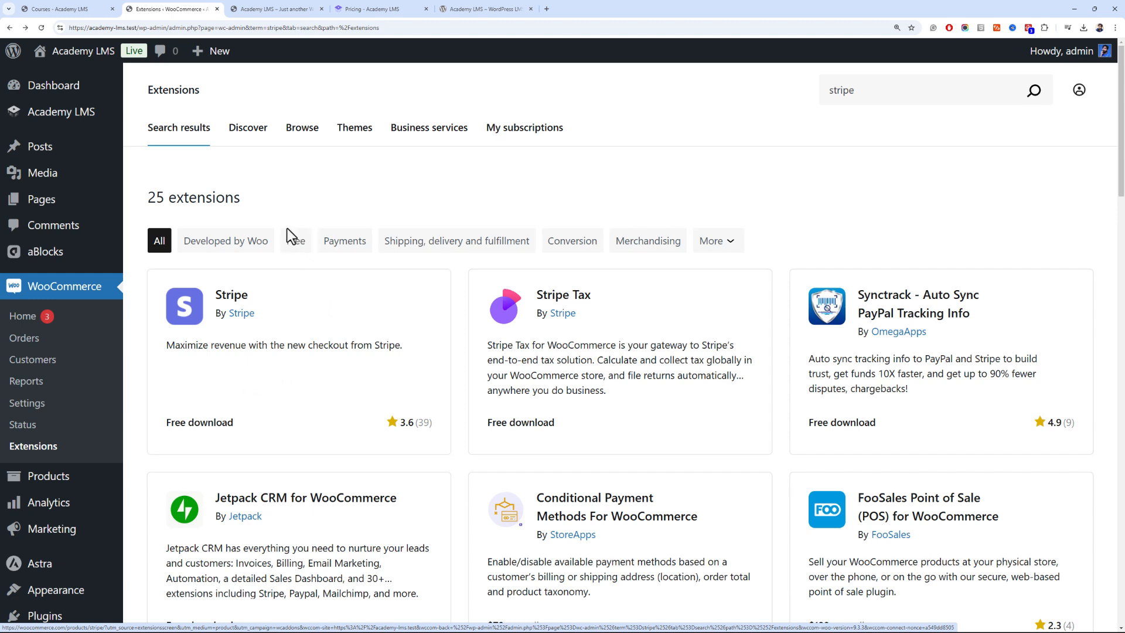
# Open the page for adding new WordPress plugins and search it for "stripe"
pyautogui.scroll(-4, 58, 381)
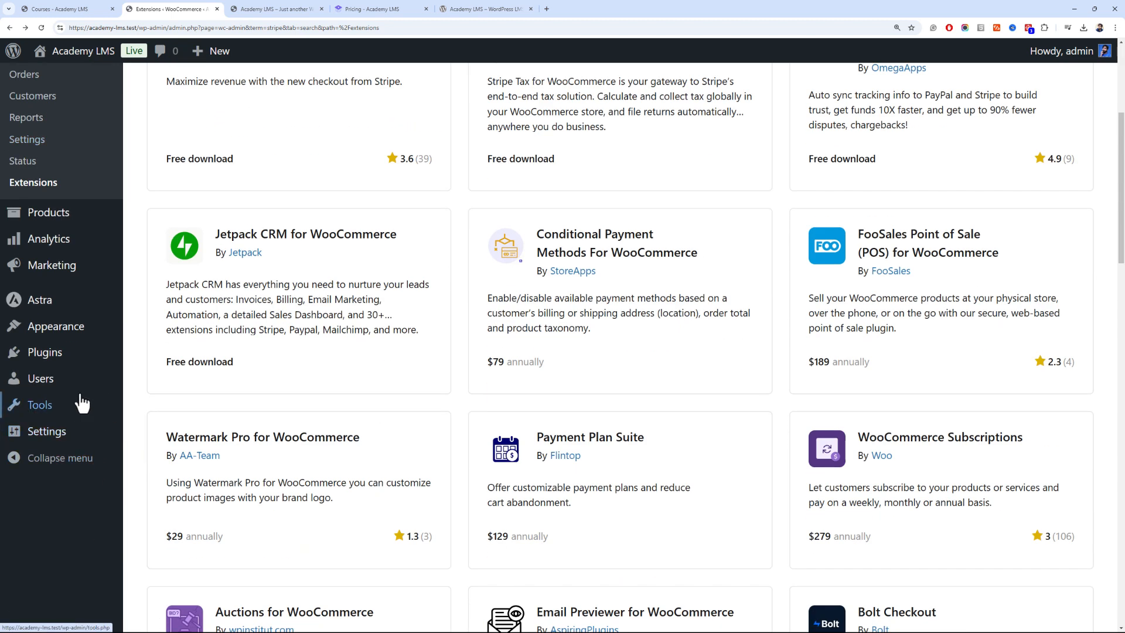
pyautogui.moveTo(36, 354)
pyautogui.click(162, 372)
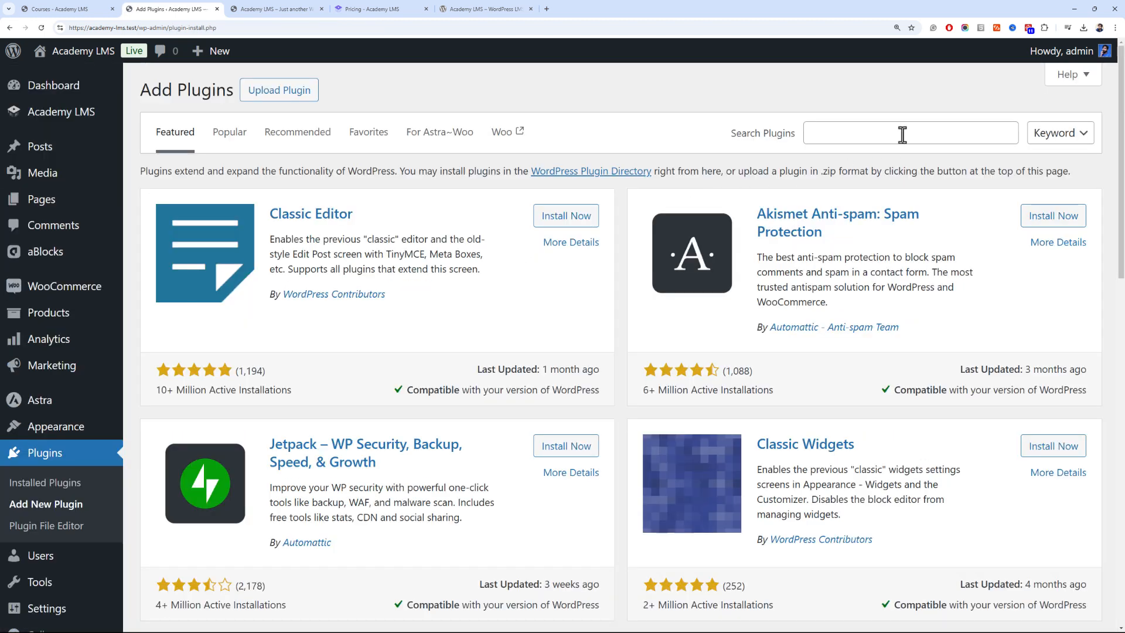
pyautogui.click(902, 134)
pyautogui.write('s')
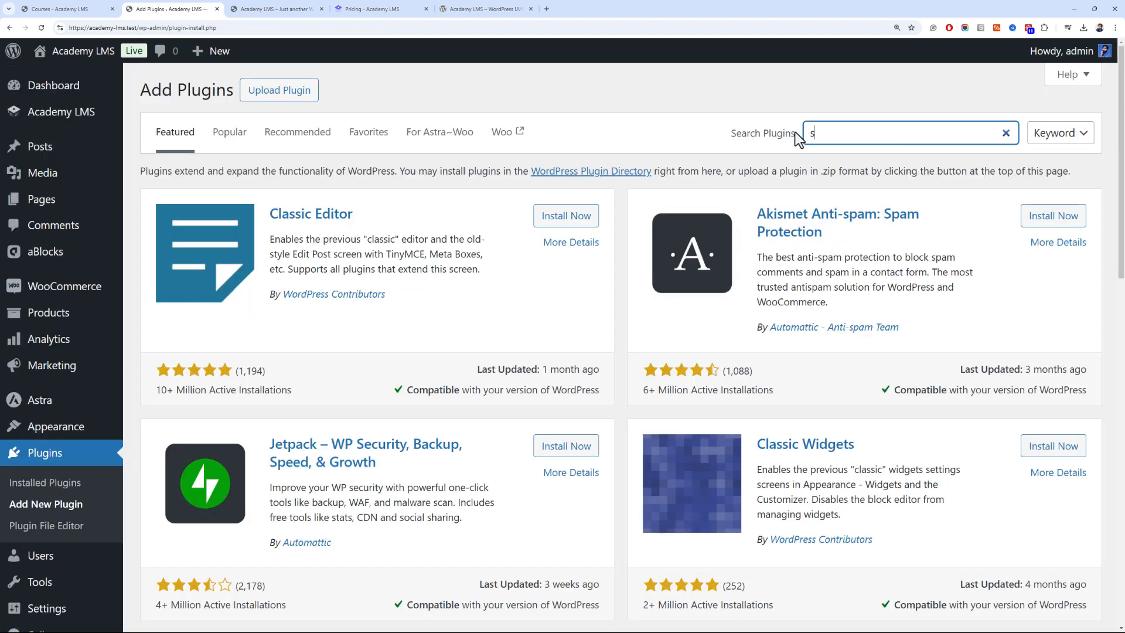
pyautogui.write('tripe')
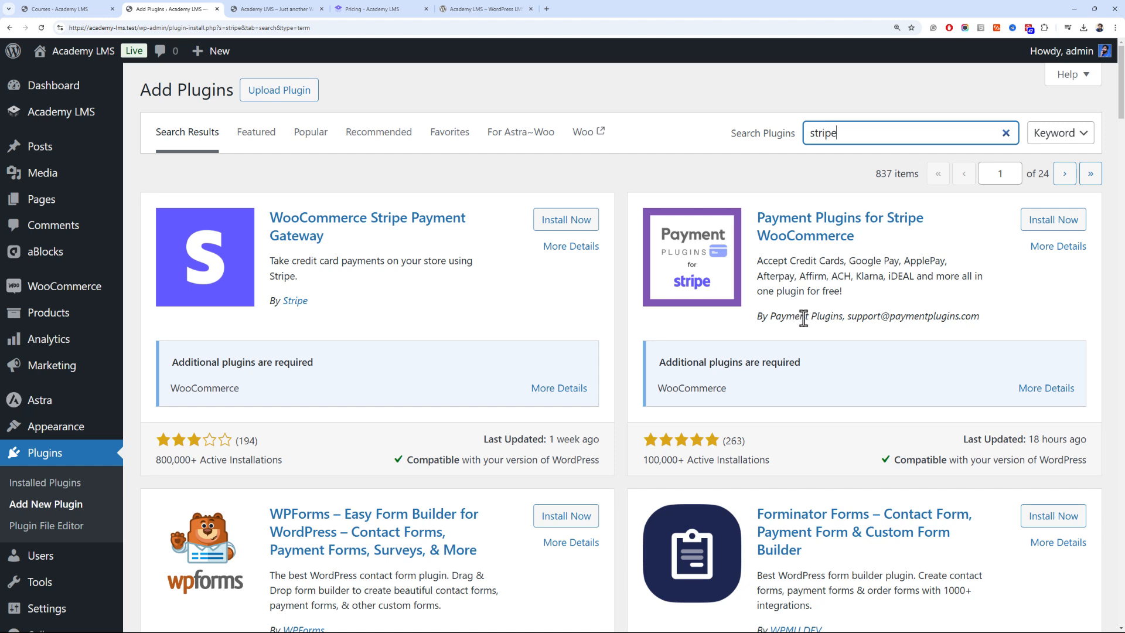
# Examine the plugin search results for Stripe payment gateways, comparing their names and authors
pyautogui.moveTo(330, 306); pyautogui.dragTo(260, 306)
pyautogui.click(359, 303)
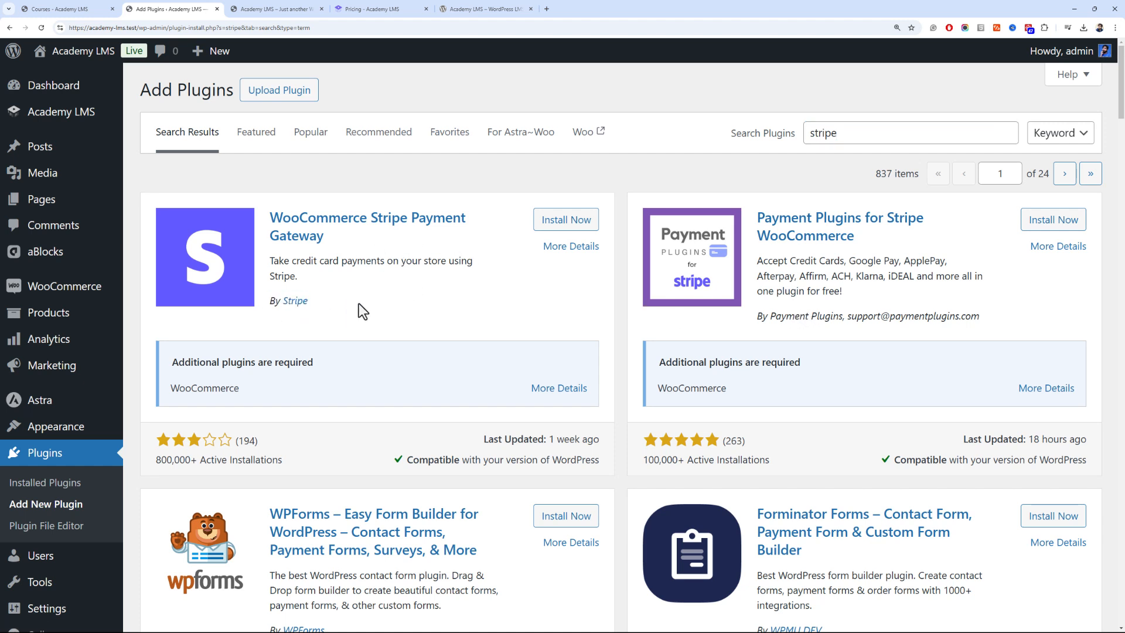
pyautogui.scroll(-9, 530, 252)
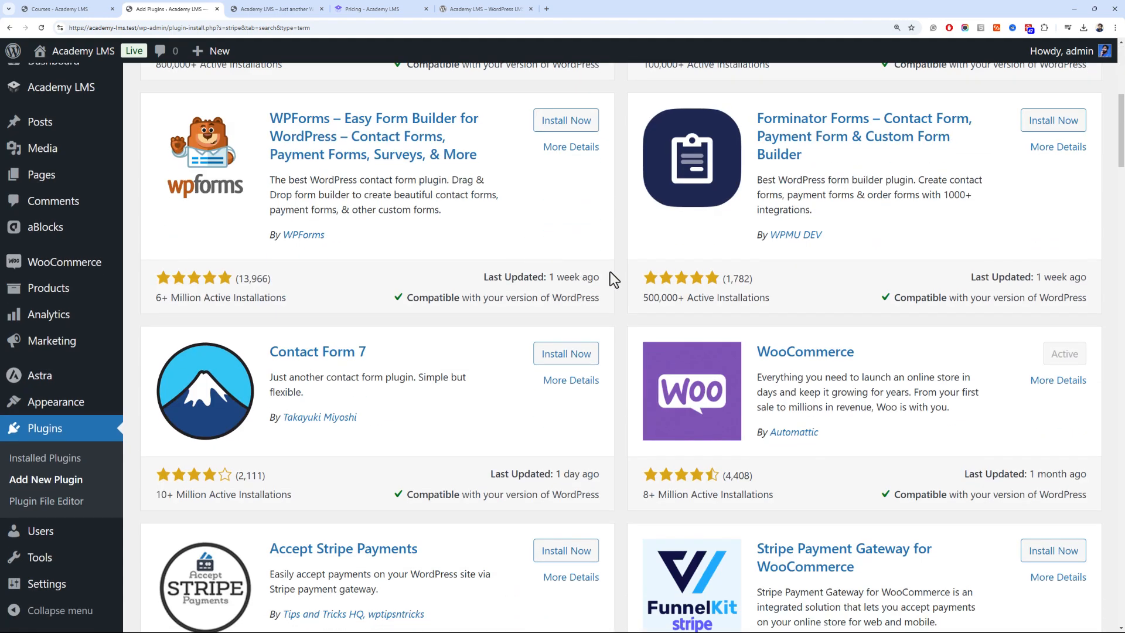
pyautogui.scroll(-5, 744, 312)
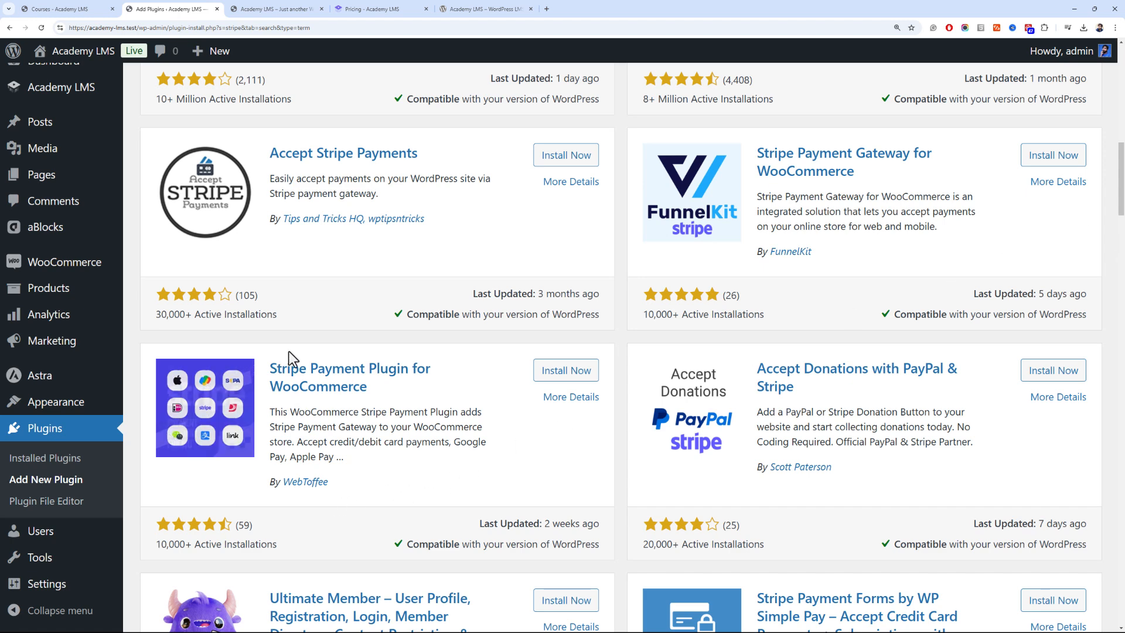
pyautogui.moveTo(329, 482); pyautogui.dragTo(283, 482)
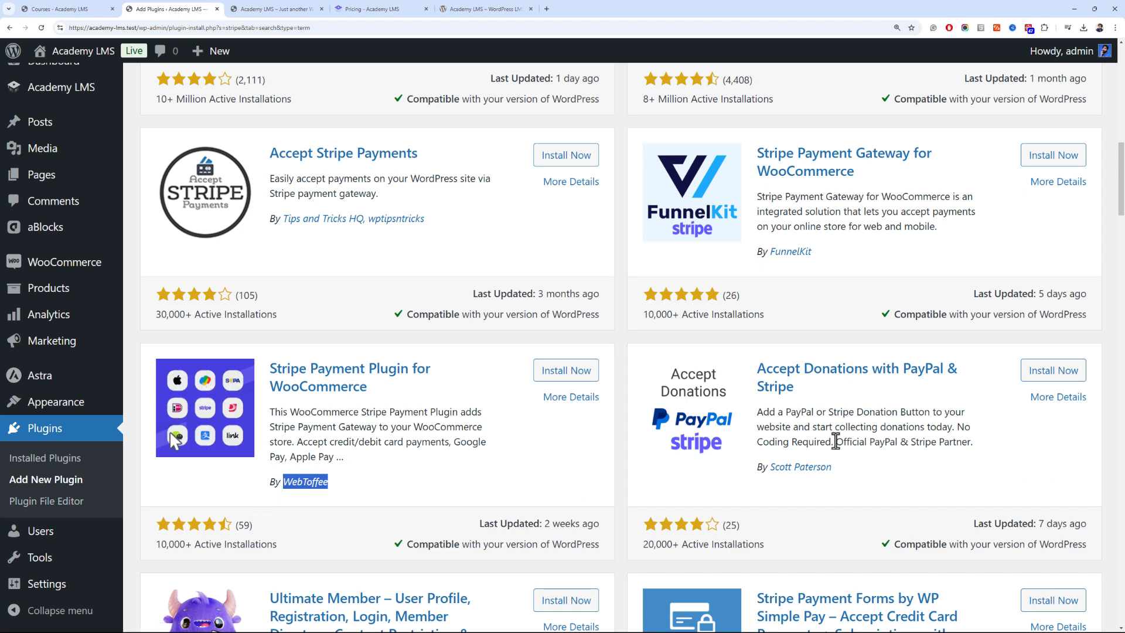
pyautogui.scroll(-2, 804, 427)
pyautogui.moveTo(823, 265); pyautogui.dragTo(759, 229)
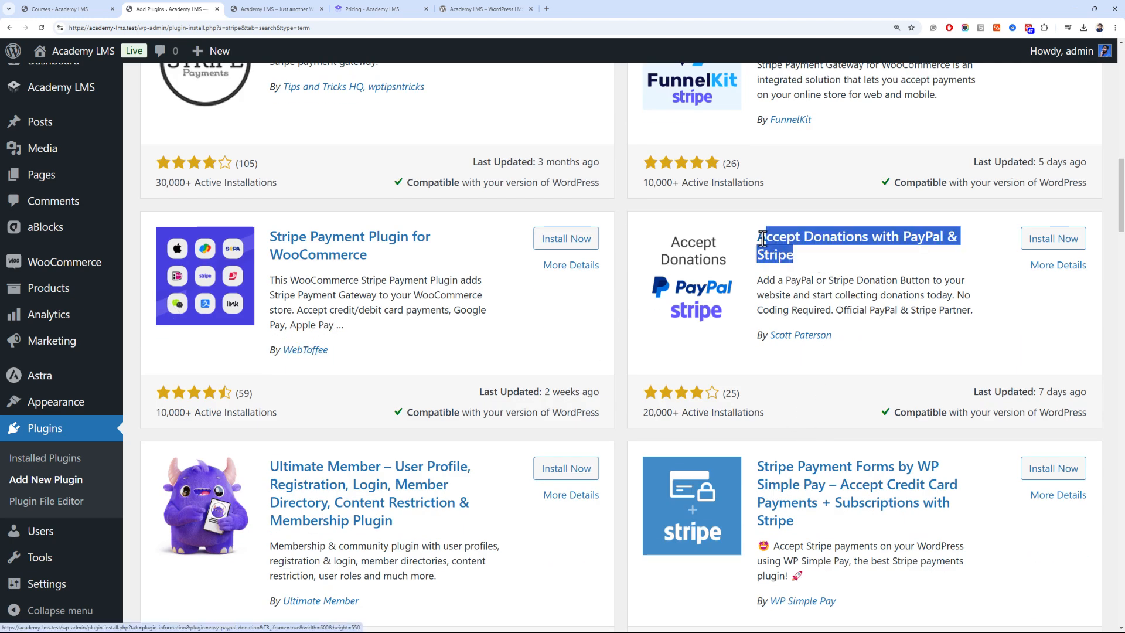
pyautogui.click(819, 272)
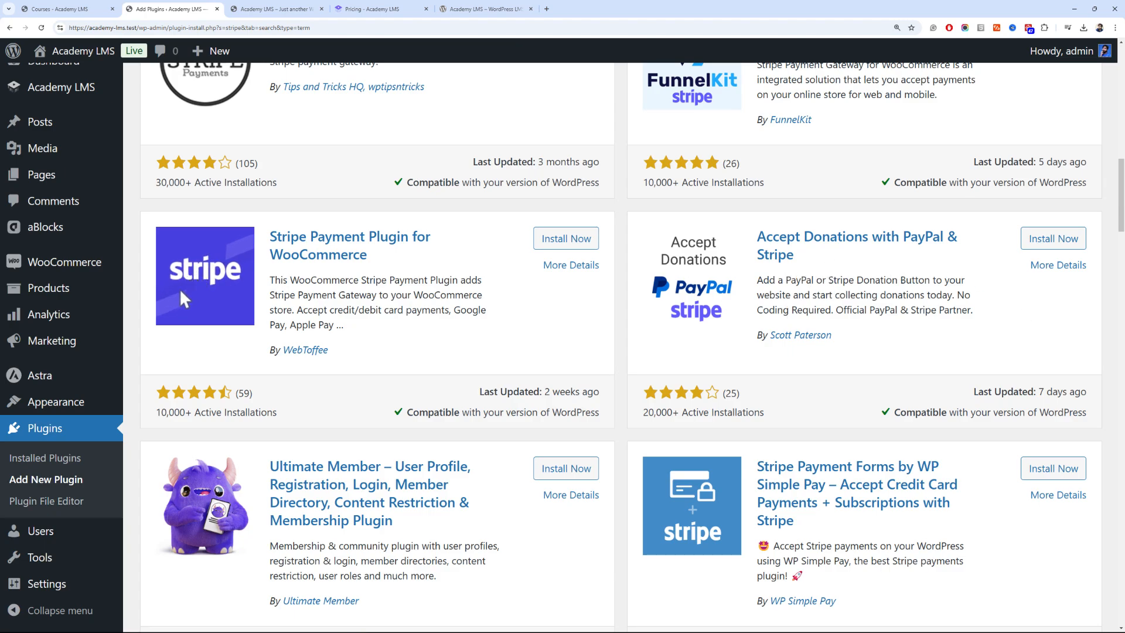
pyautogui.moveTo(1122, 177); pyautogui.dragTo(1123, 53)
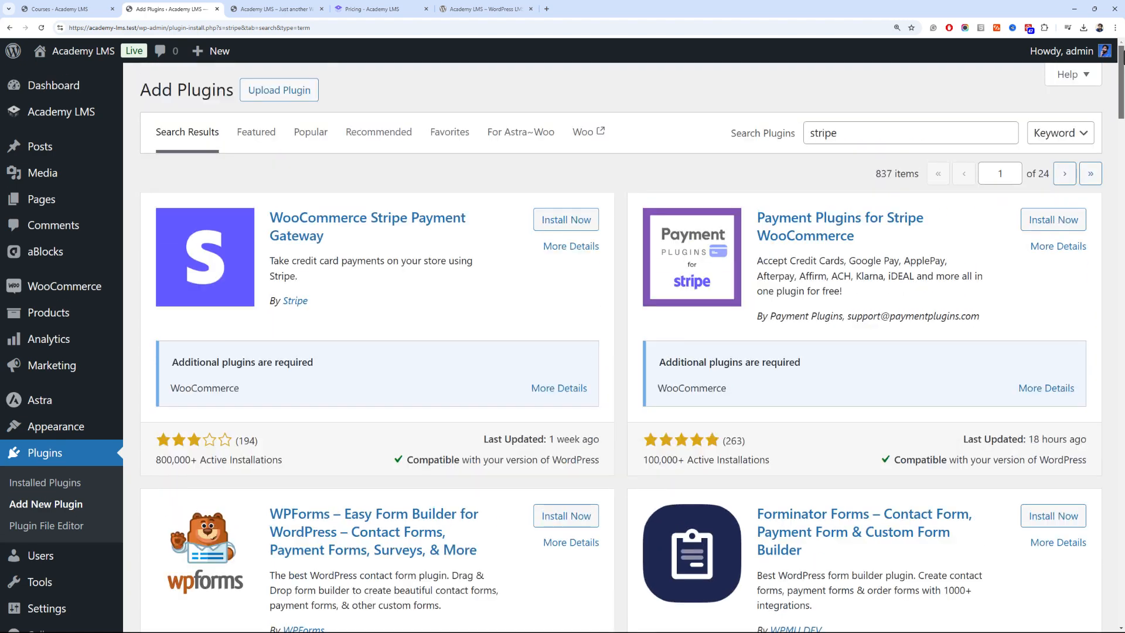
# Close the plugin search page and review the Academy LMS add-ons, filtering them to Free
pyautogui.click(217, 9)
pyautogui.click(76, 9)
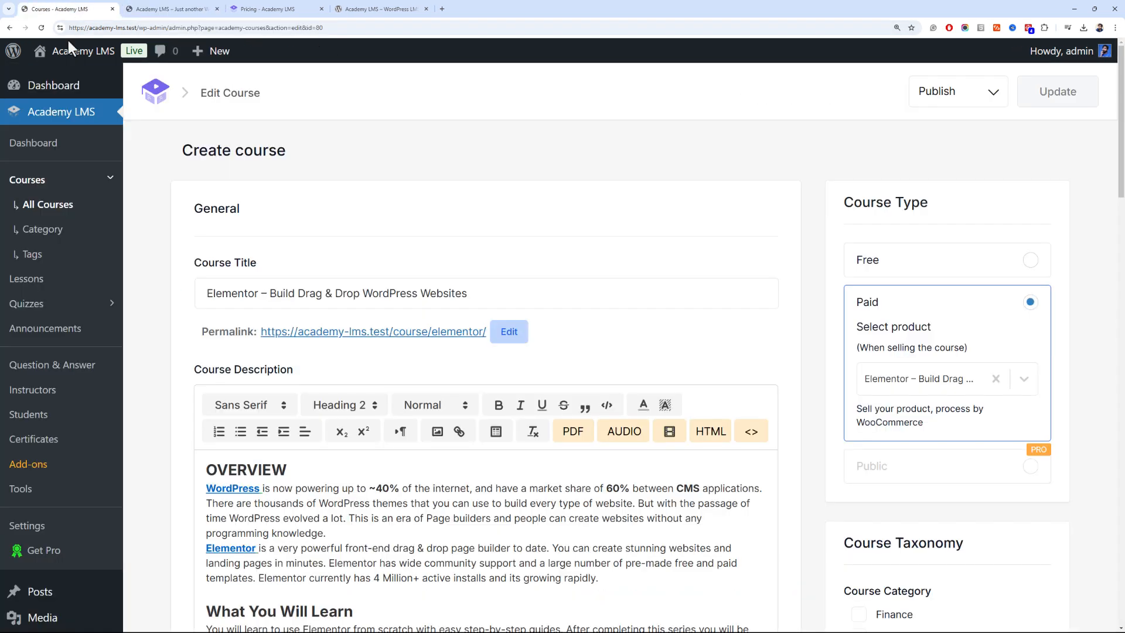
pyautogui.click(81, 473)
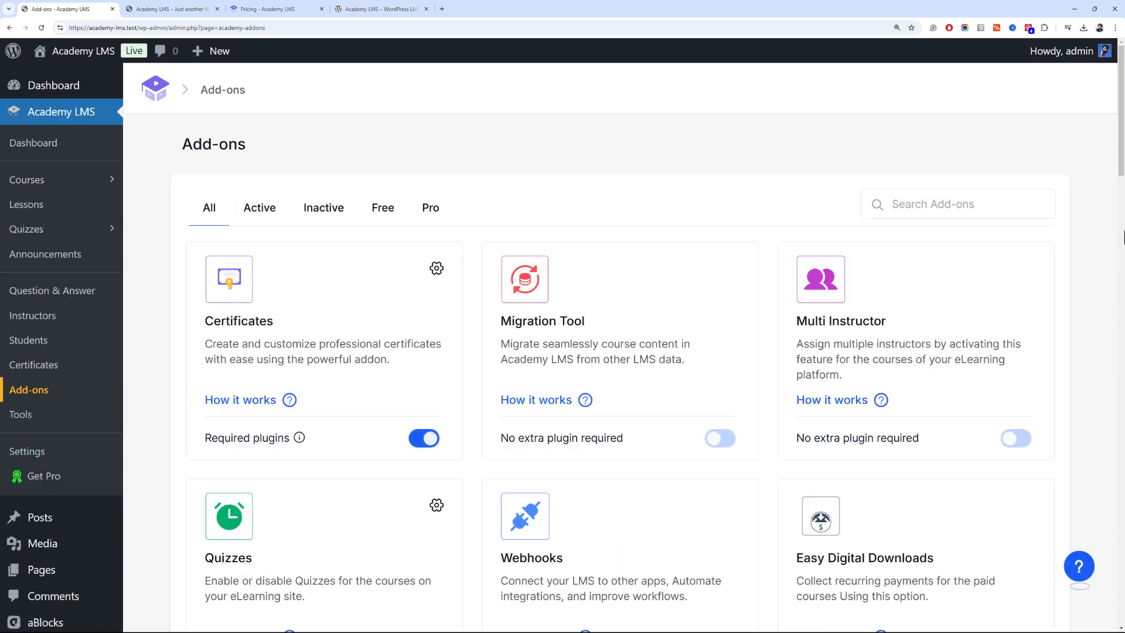
pyautogui.scroll(-9, 1122, 237)
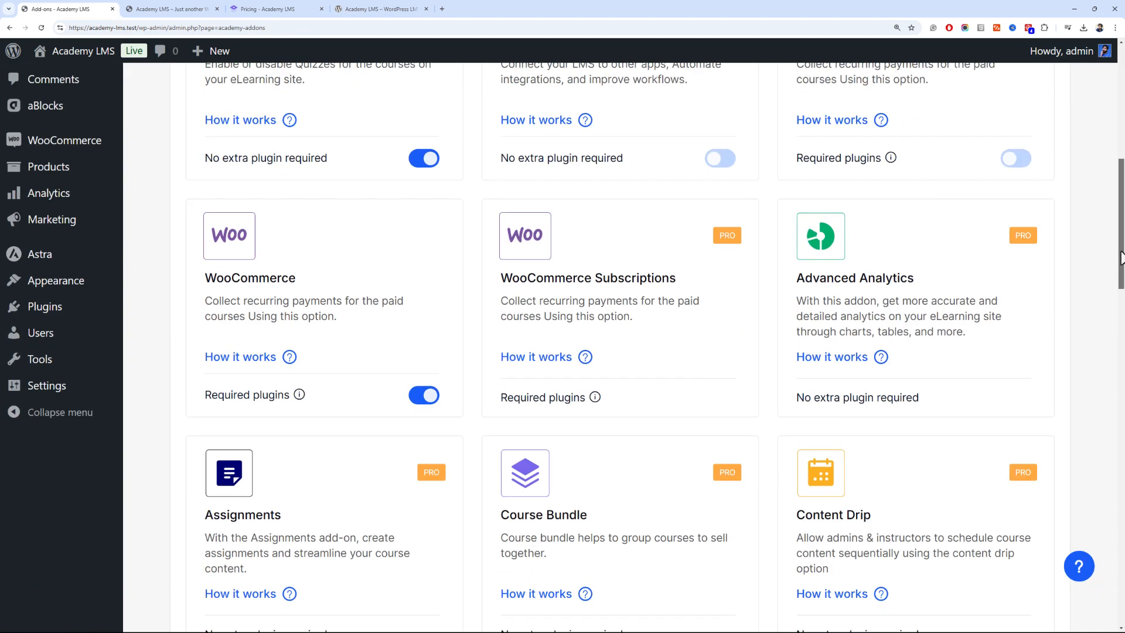
pyautogui.moveTo(1121, 258); pyautogui.dragTo(1122, 149)
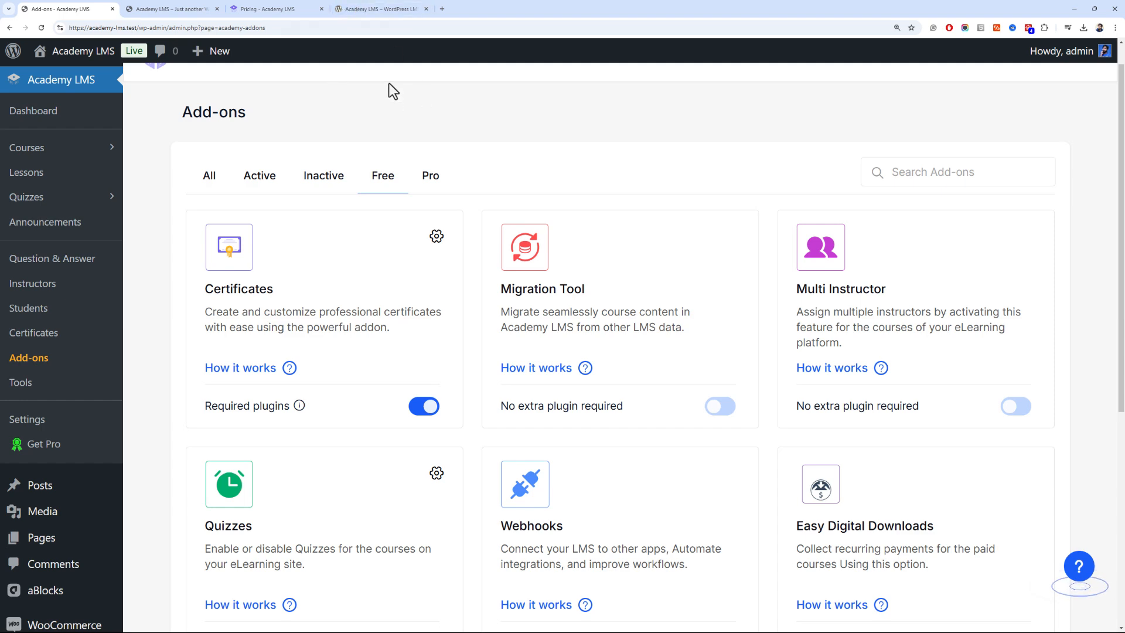
pyautogui.moveTo(1122, 164); pyautogui.dragTo(1123, 111)
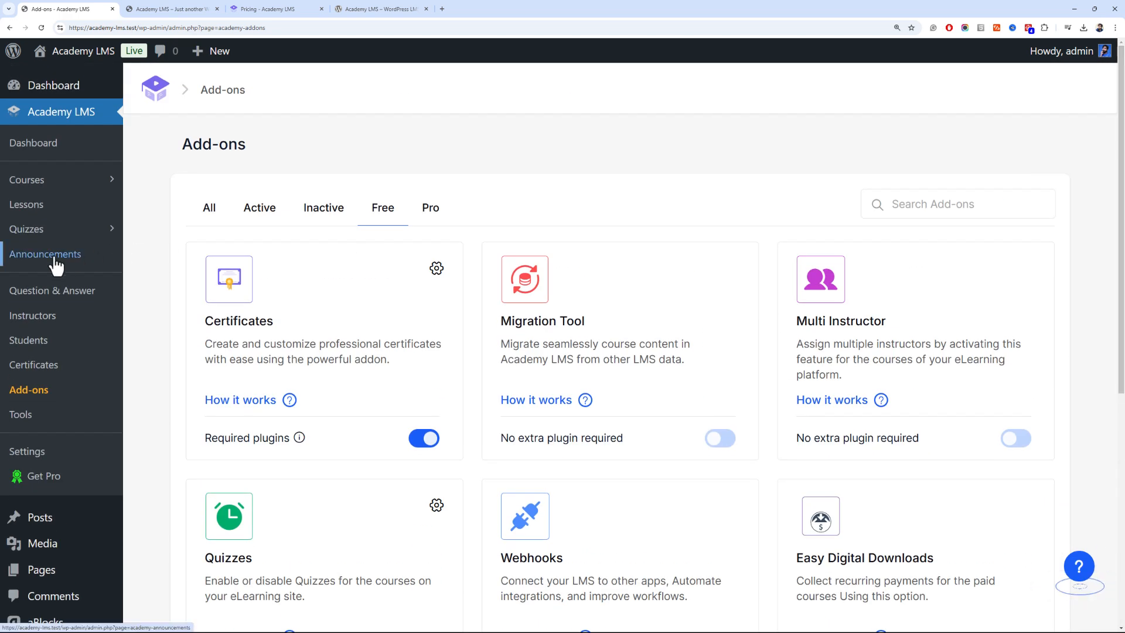
# Open the Elementor course from the course list for editing and view its live page in a new browser tab
pyautogui.click(84, 183)
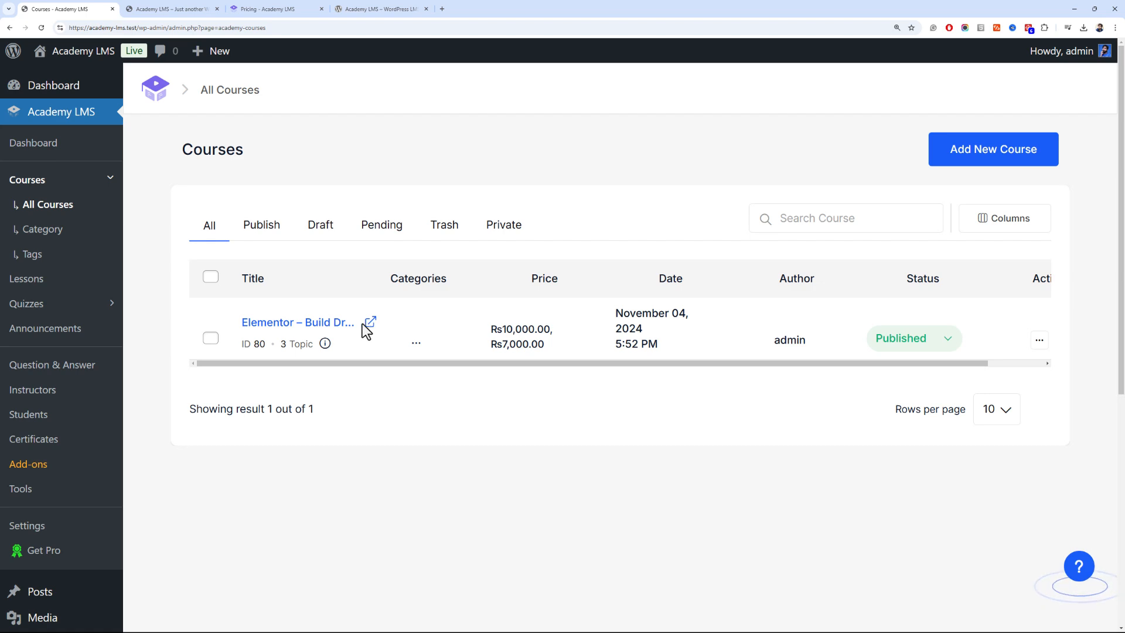
pyautogui.click(348, 333)
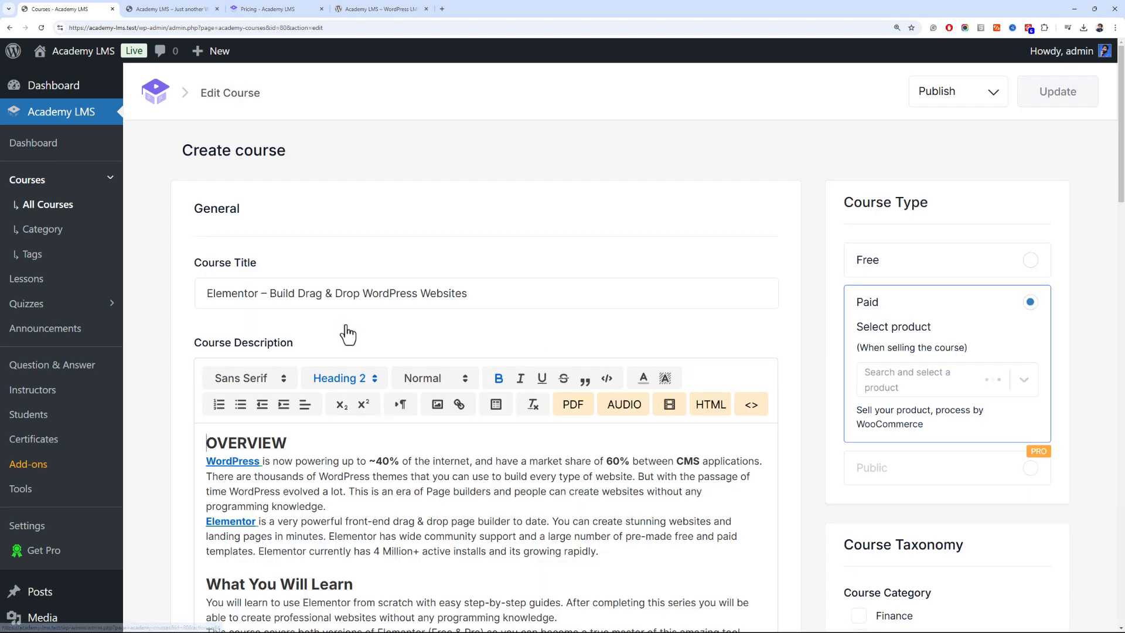
pyautogui.keyDown('ctrl'); pyautogui.click(469, 340); pyautogui.keyUp('ctrl')
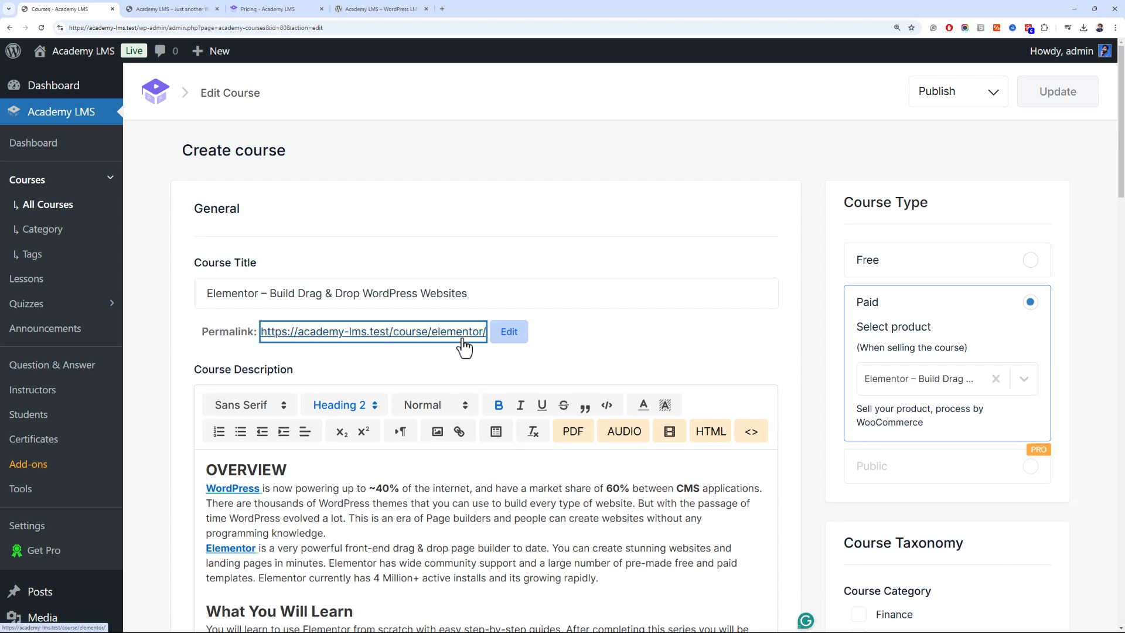
pyautogui.click(188, 9)
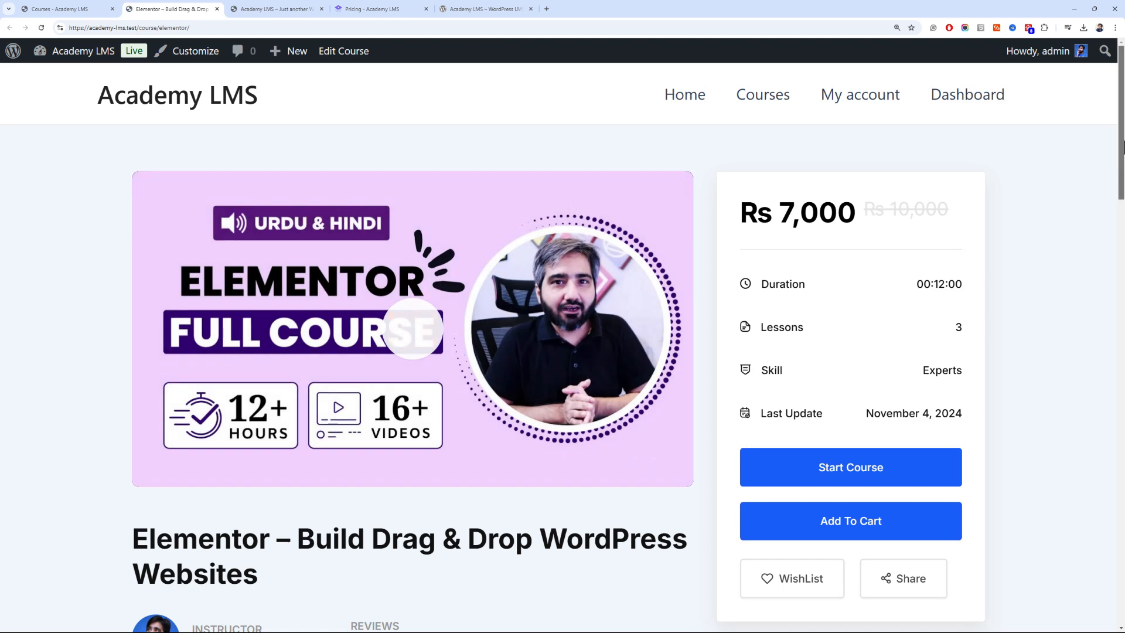
# Review the live course page, expanding the Designing and Assessment topics, and open the site's Courses catalog
pyautogui.moveTo(1123, 146); pyautogui.dragTo(1089, 489)
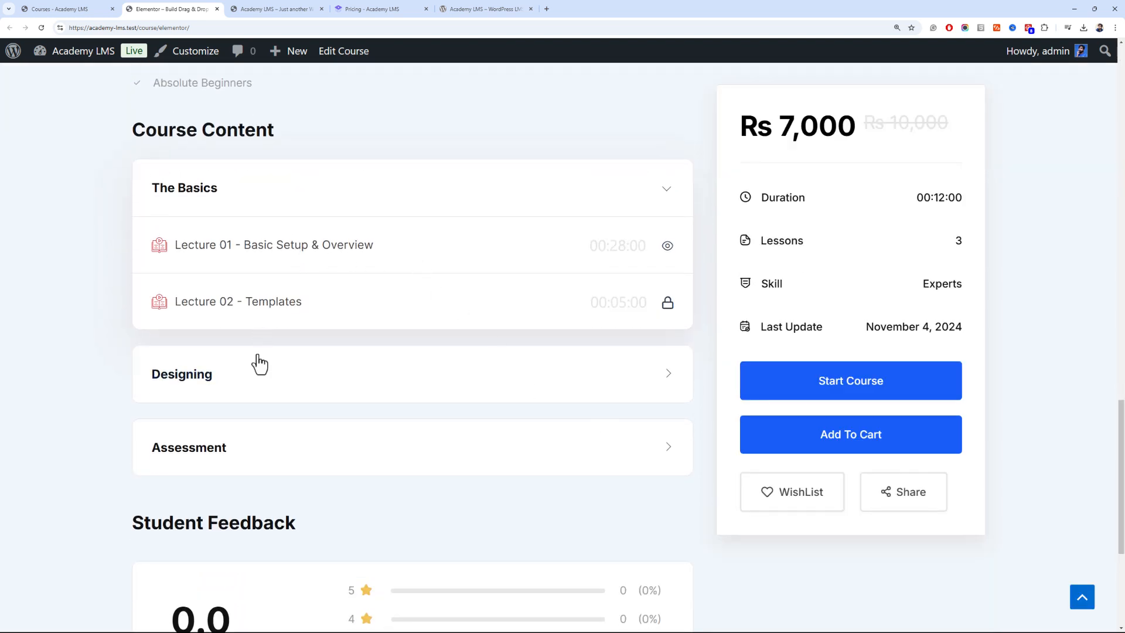
pyautogui.click(276, 384)
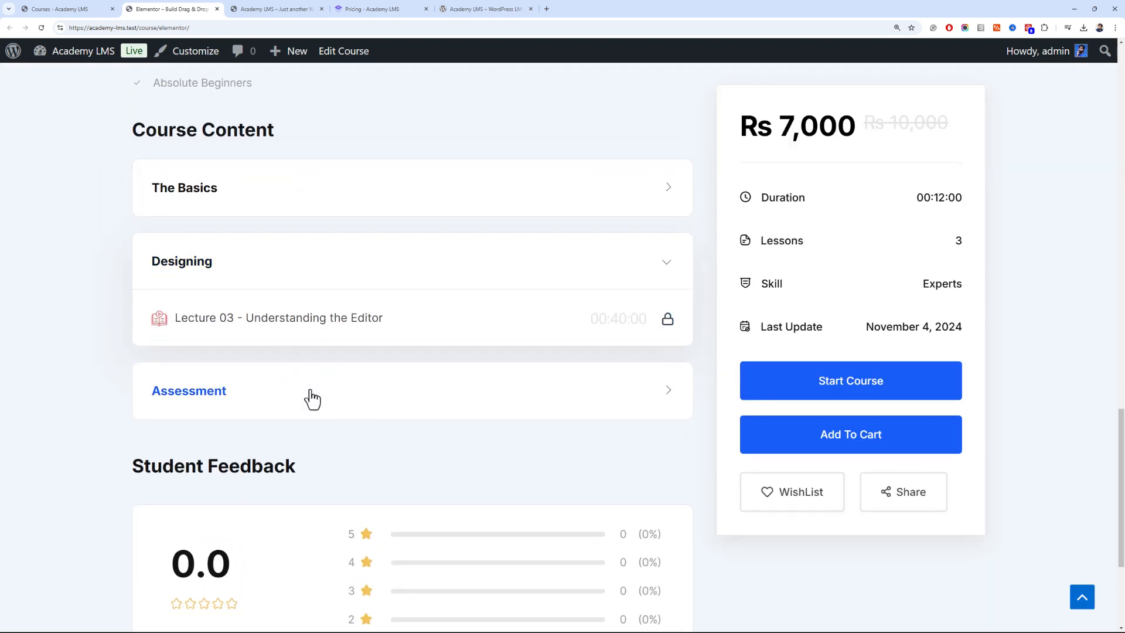
pyautogui.click(310, 391)
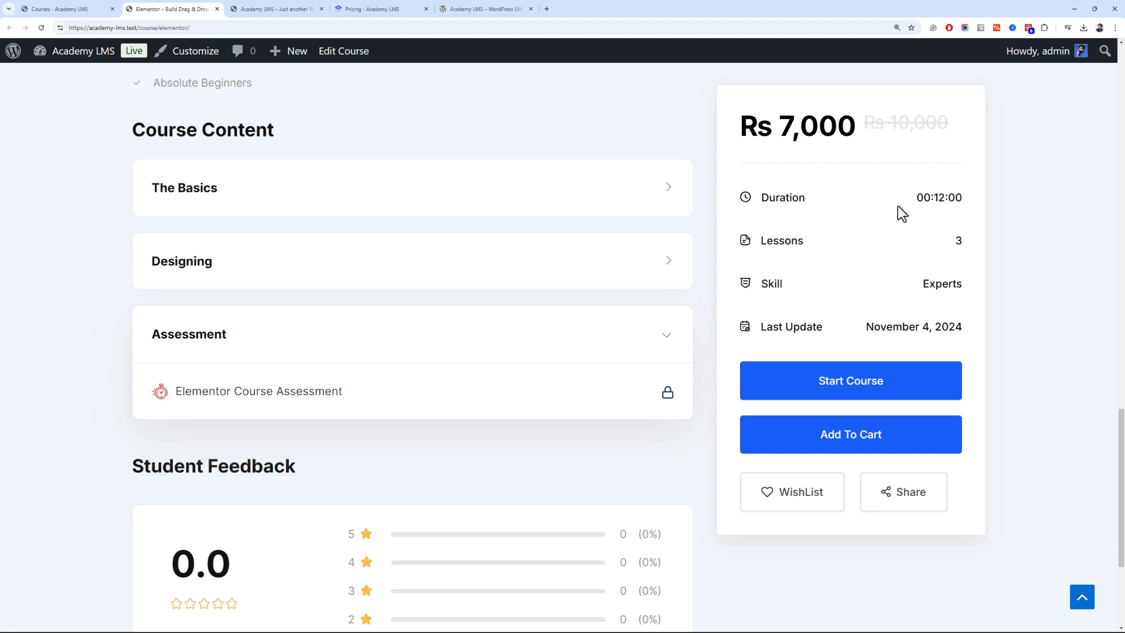
pyautogui.scroll(-2, 882, 255)
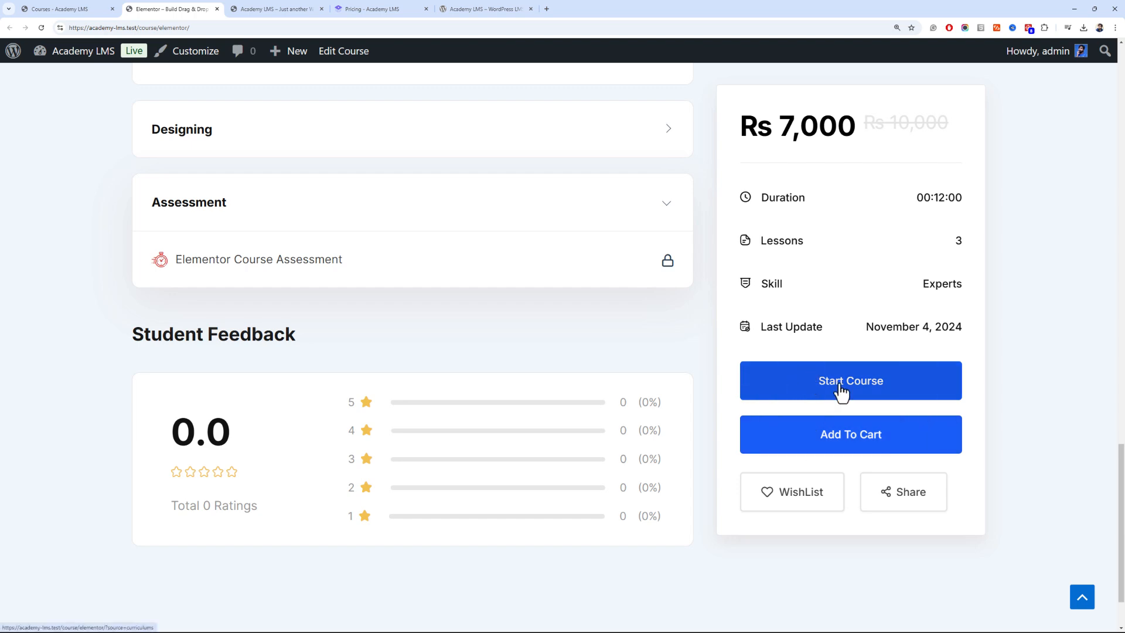
pyautogui.scroll(-2, 1087, 596)
pyautogui.moveTo(1094, 527); pyautogui.dragTo(1085, 88)
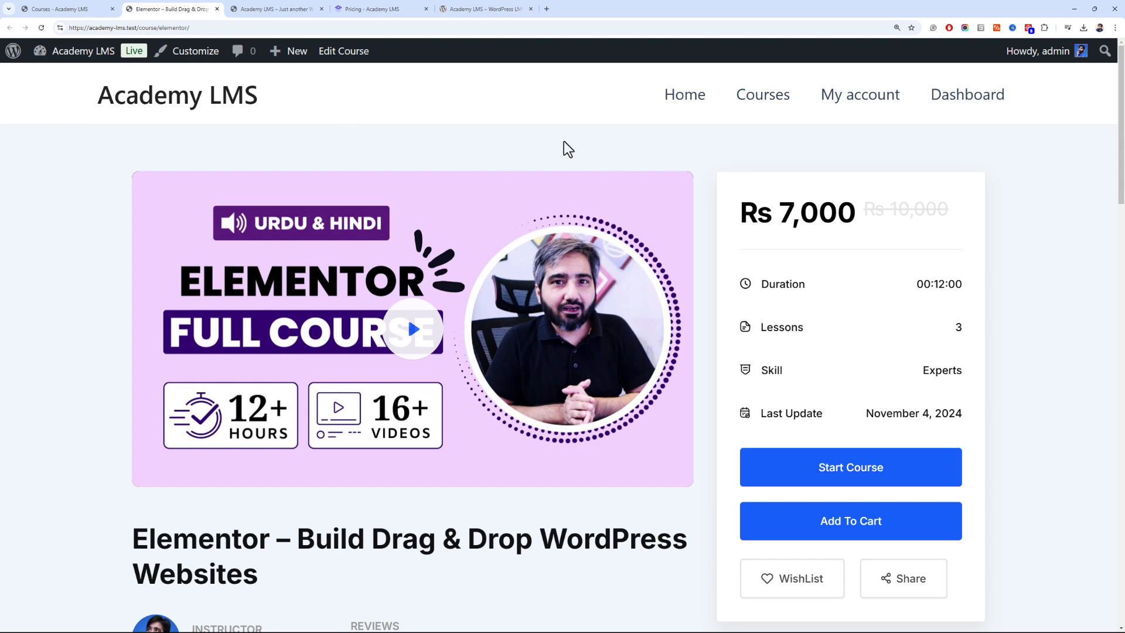
pyautogui.click(764, 97)
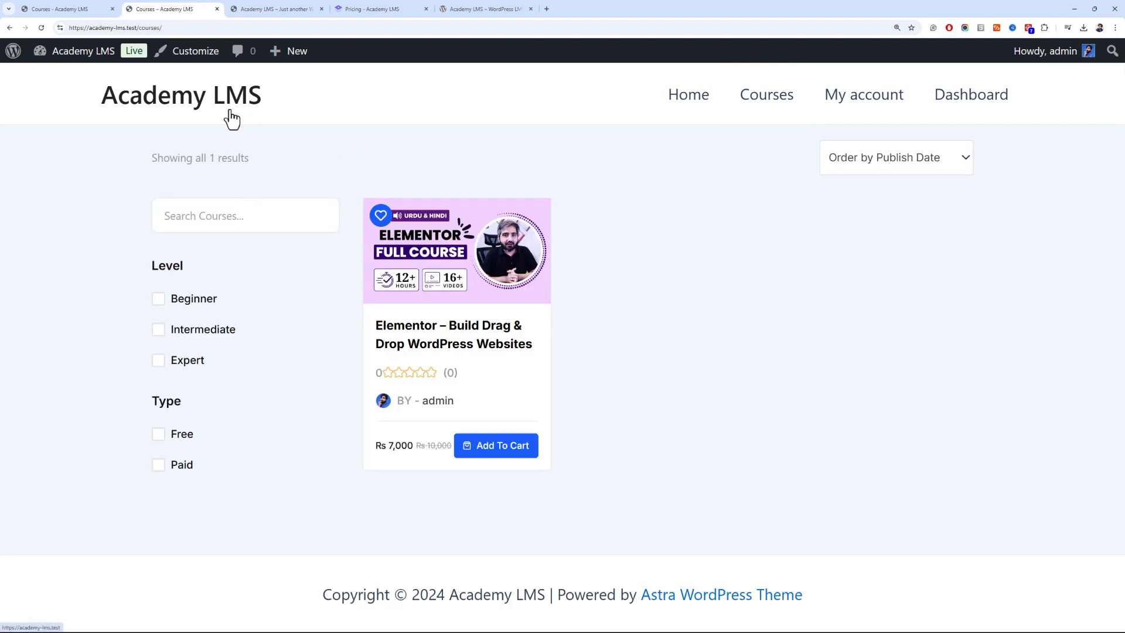
# Return to the WordPress admin tab and install and activate Starter Templates from the Astra dashboard
pyautogui.click(75, 9)
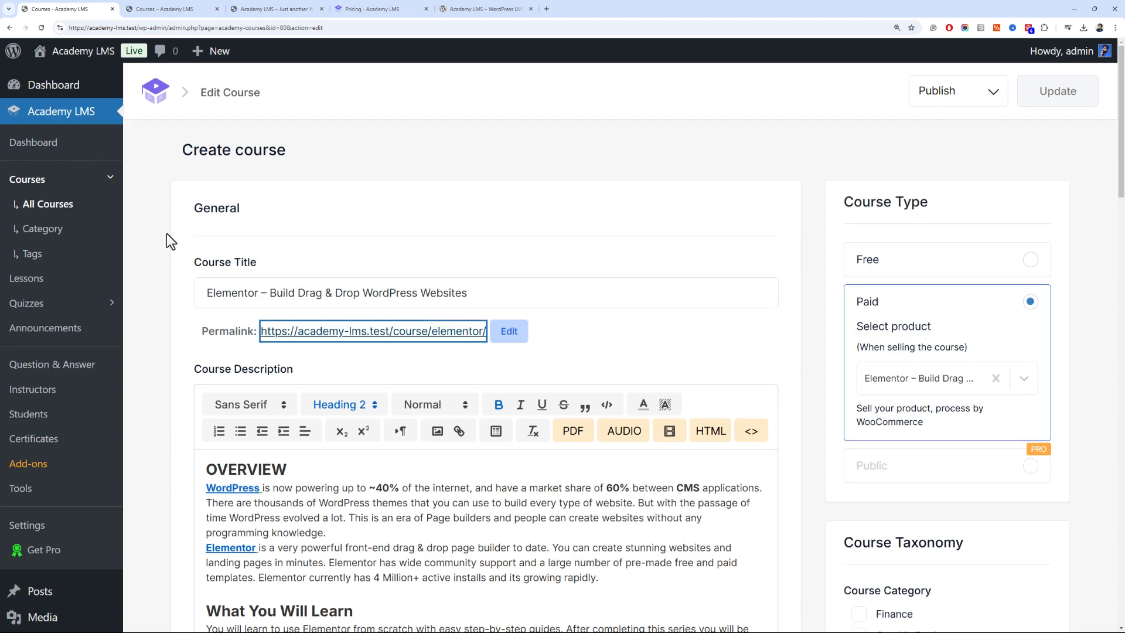
pyautogui.scroll(-5, 166, 240)
pyautogui.scroll(5, 82, 305)
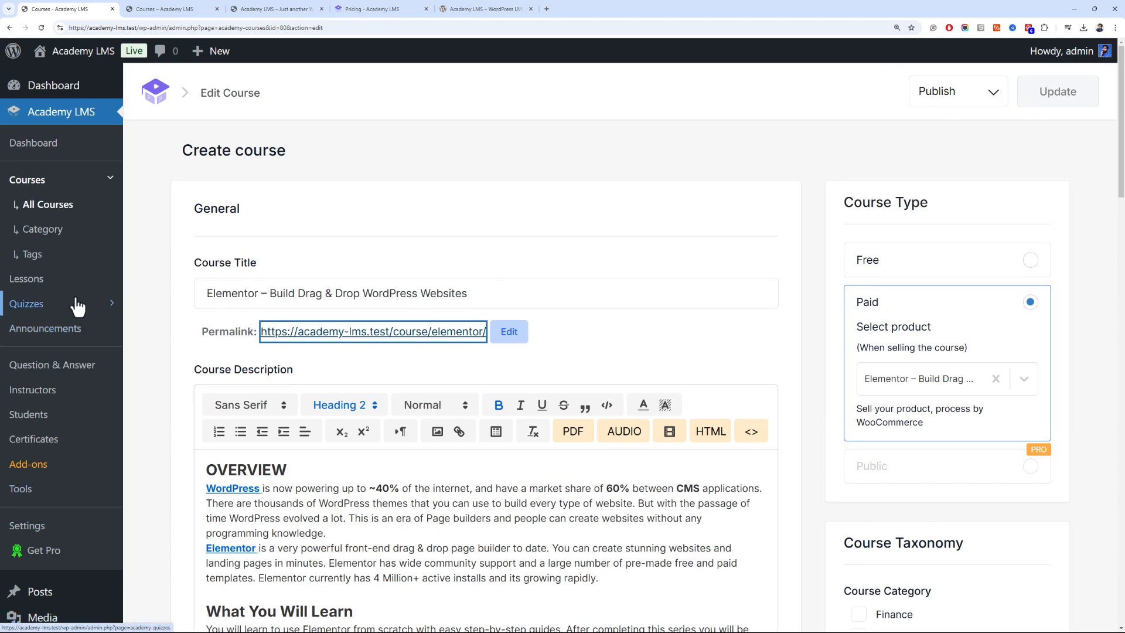
pyautogui.scroll(-7, 25, 320)
pyautogui.moveTo(89, 321)
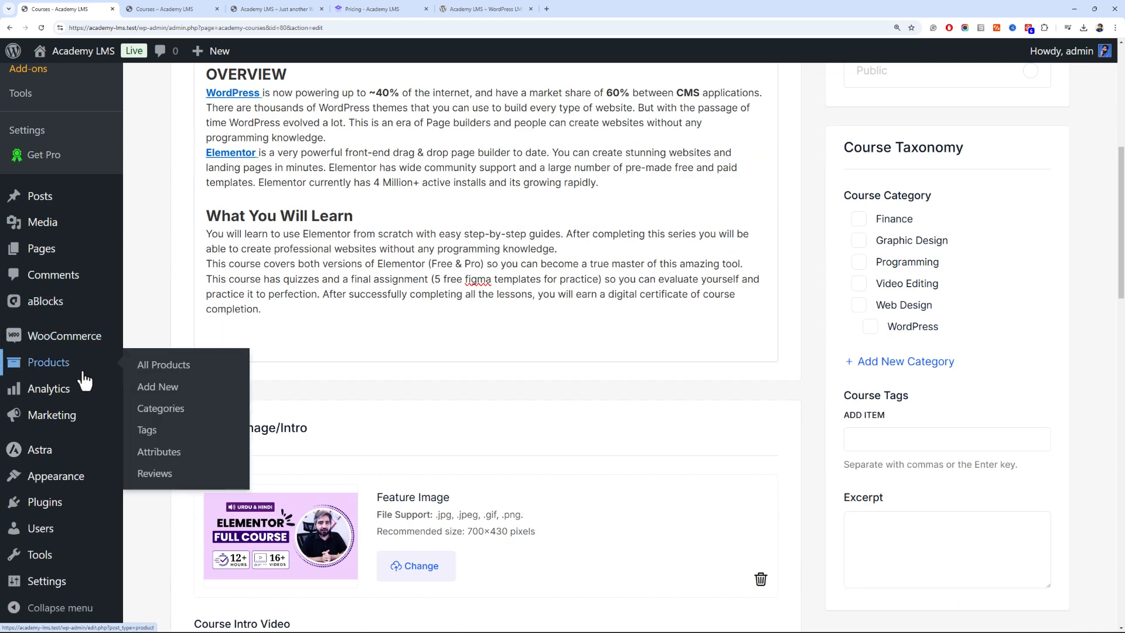
pyautogui.click(99, 459)
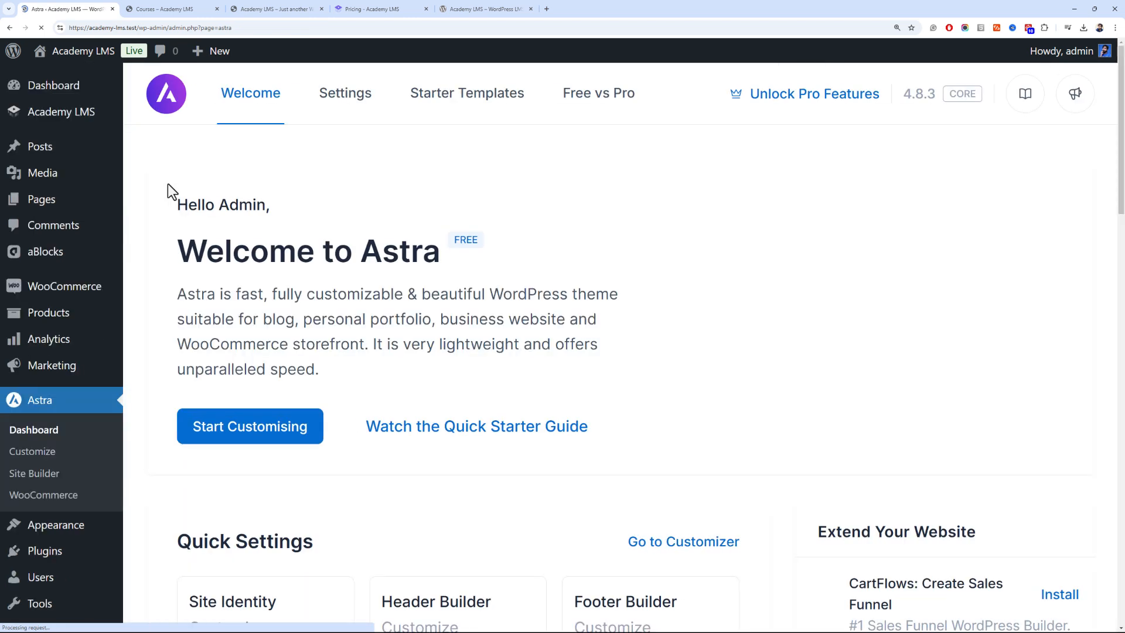
pyautogui.click(452, 102)
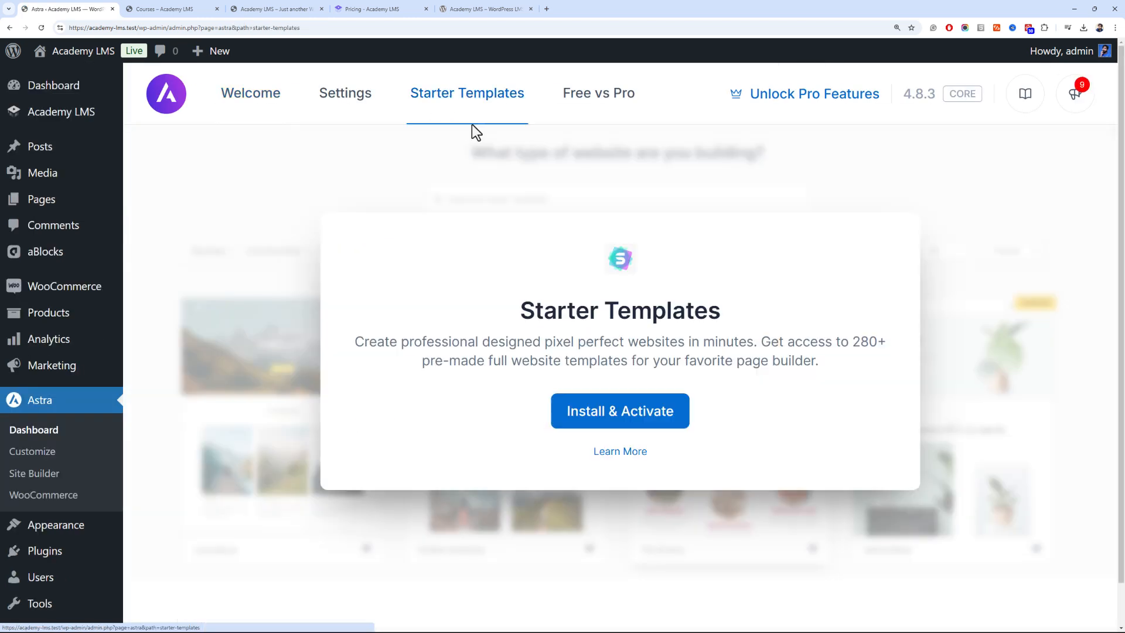
pyautogui.click(599, 421)
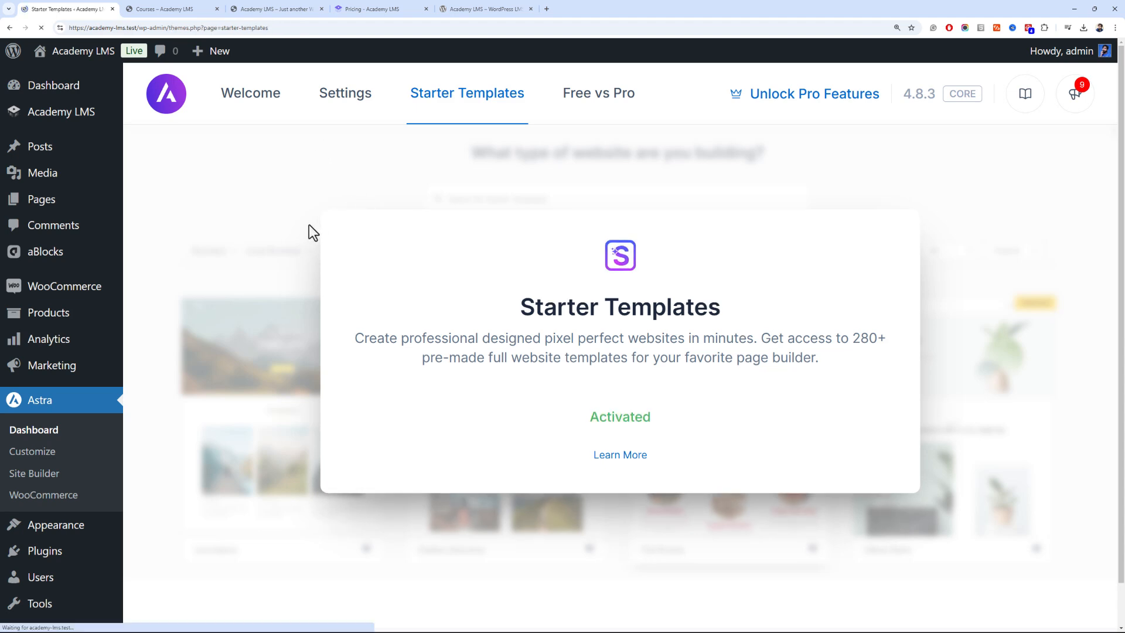
# Choose Classic Starter Templates with Block Editor as the page builder, and dismiss the AI builder promotion
pyautogui.scroll(-2, 310, 223)
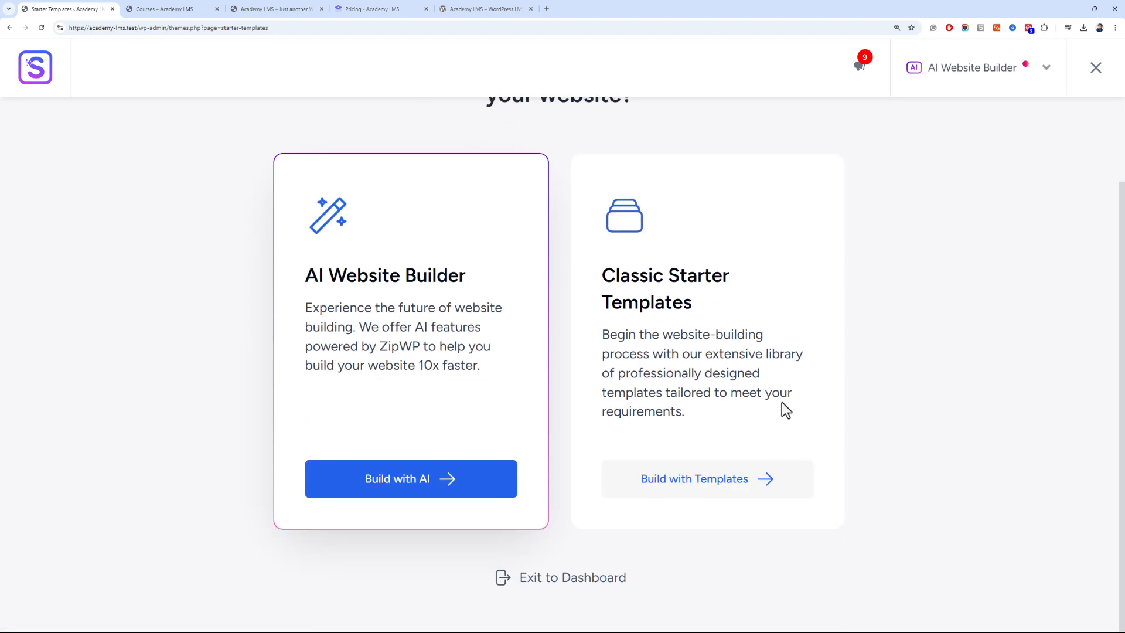
pyautogui.click(693, 480)
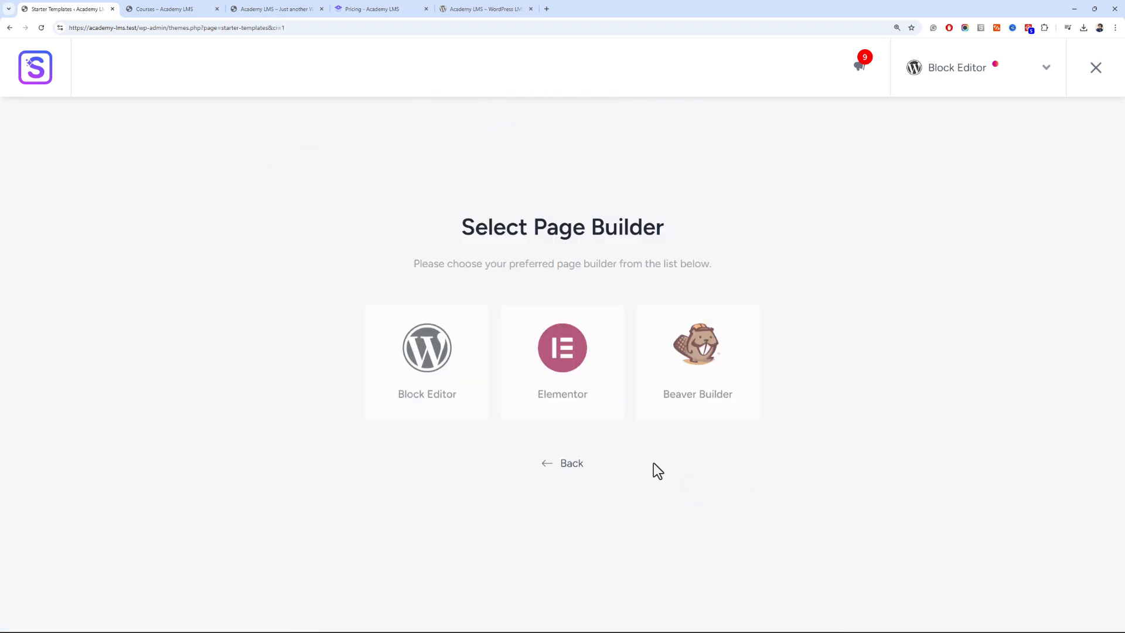
pyautogui.click(410, 368)
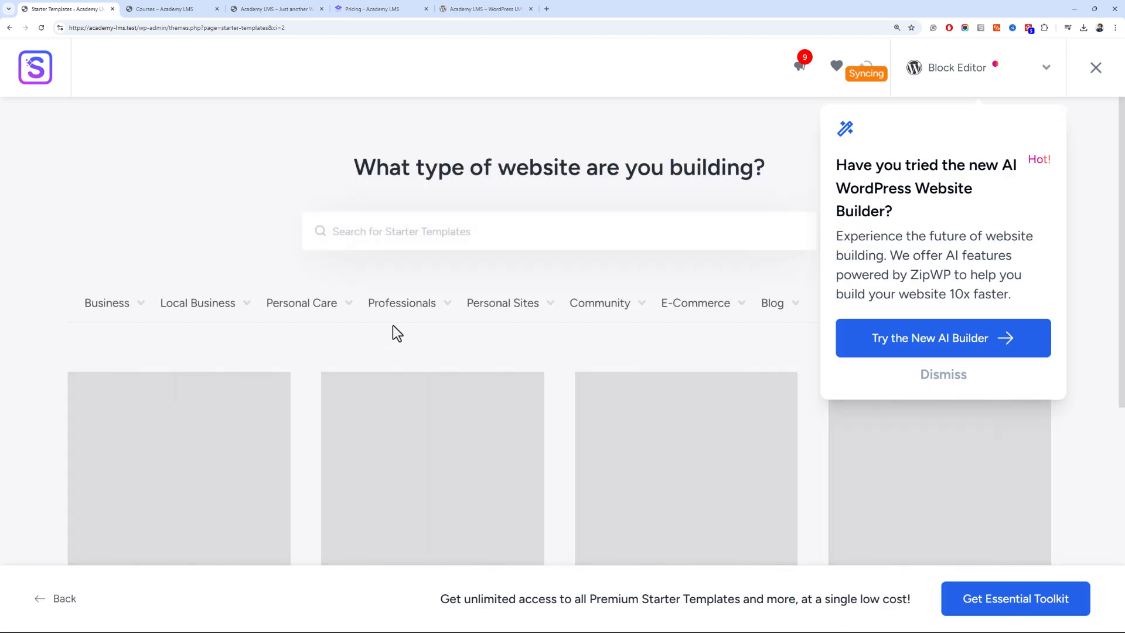
pyautogui.click(943, 374)
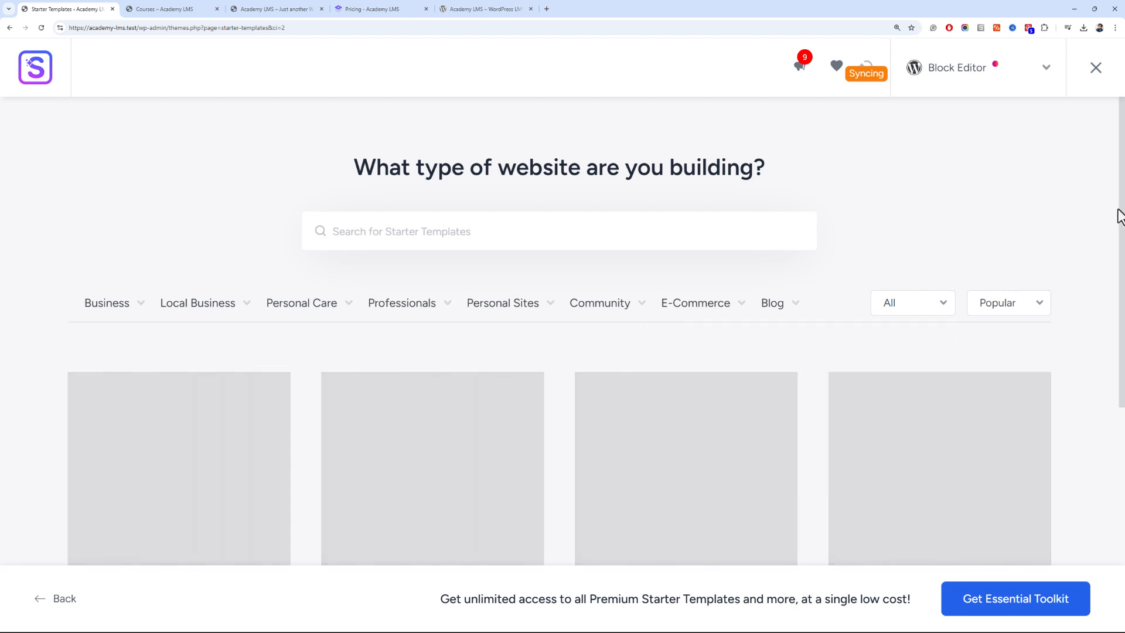
# Browse the starter template categories, trying the E-Commerce filter LMS and settling on Online Courses
pyautogui.scroll(-5, 1122, 214)
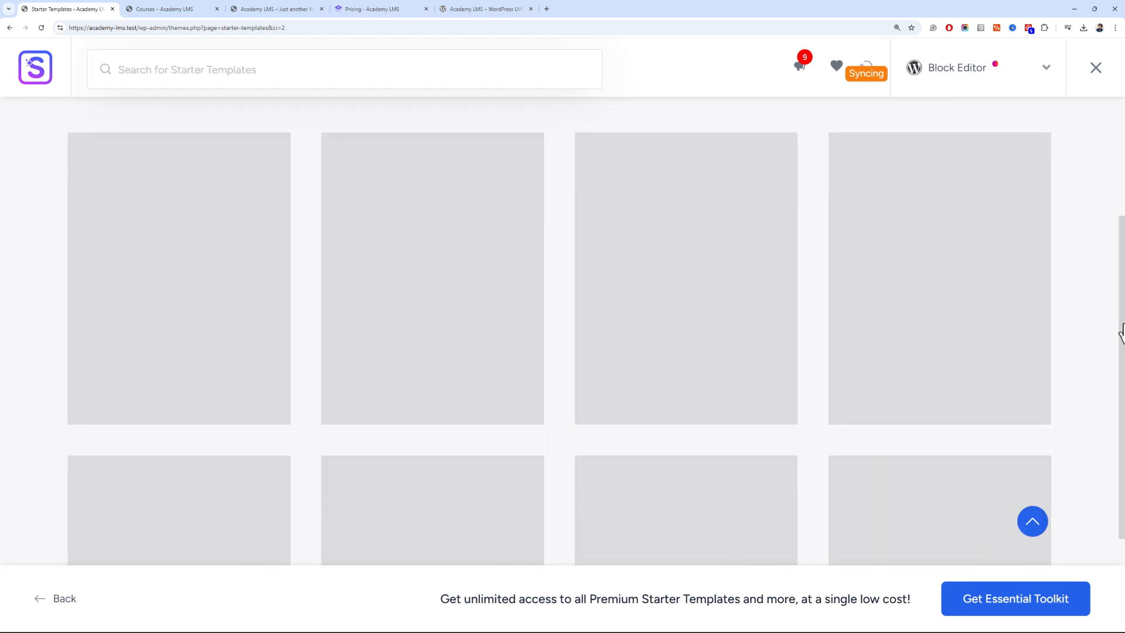
pyautogui.moveTo(1120, 367); pyautogui.dragTo(1121, 215)
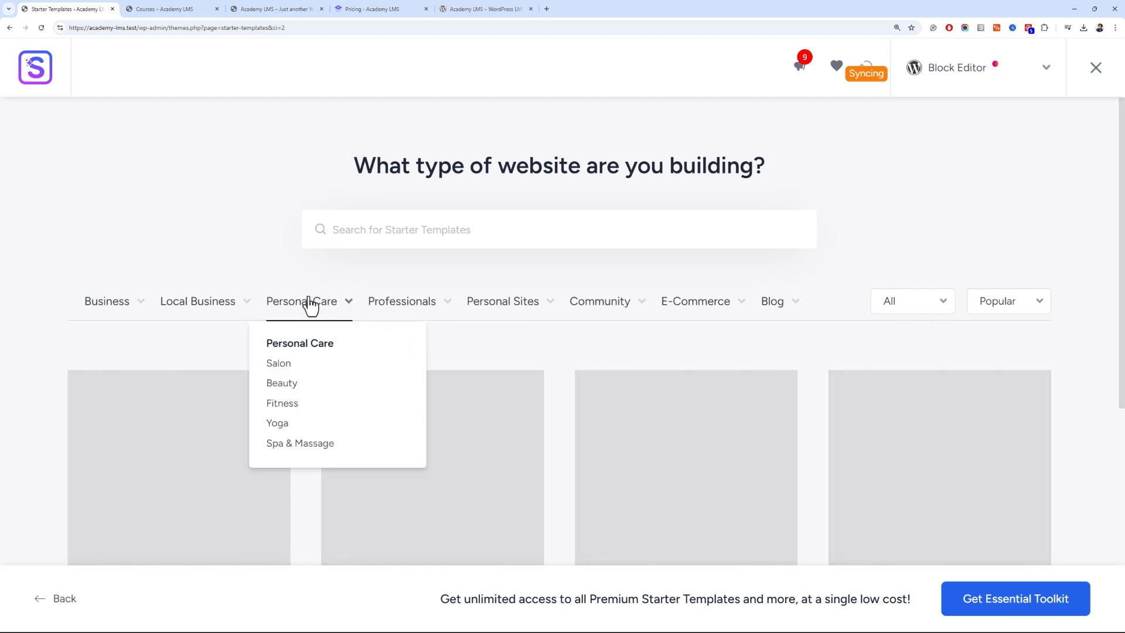
pyautogui.moveTo(215, 298)
pyautogui.scroll(-2, 216, 298)
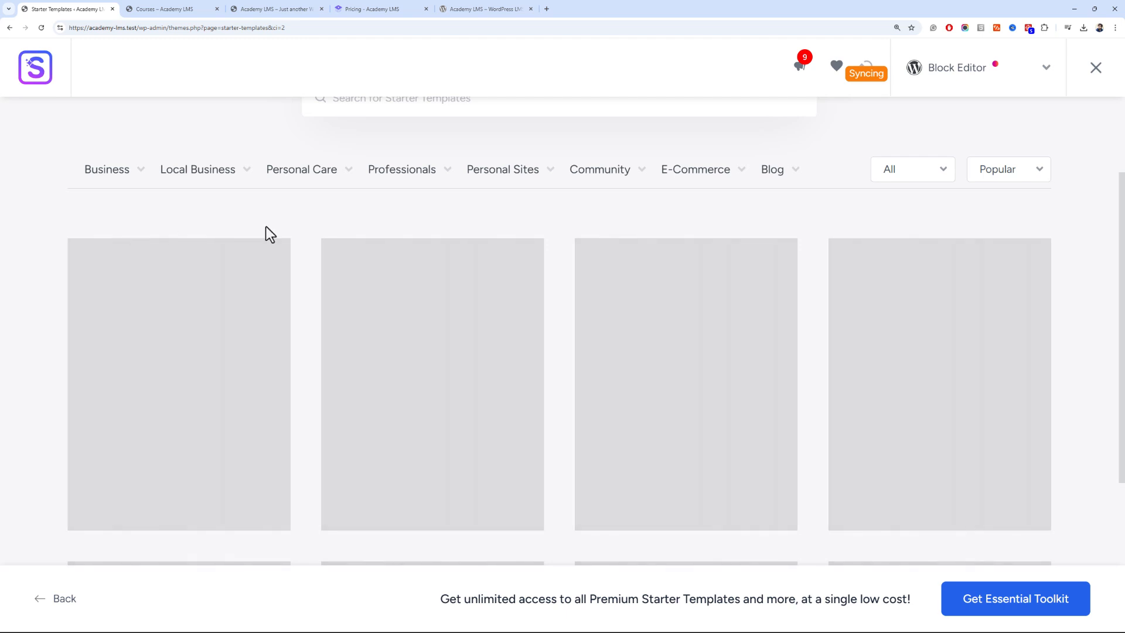
pyautogui.moveTo(220, 189)
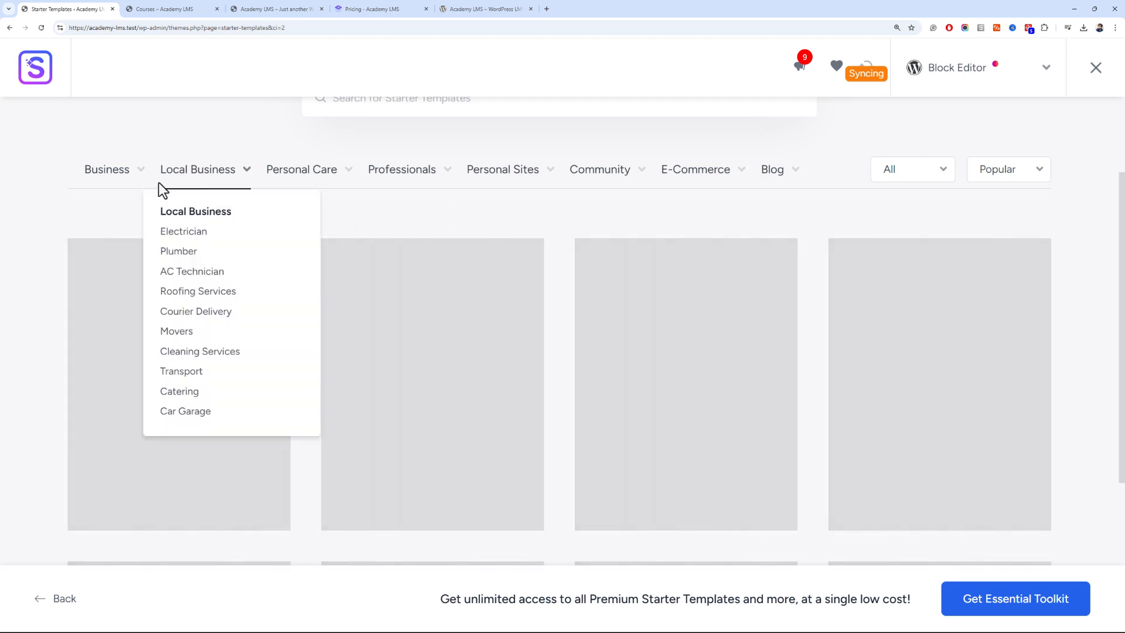
pyautogui.moveTo(512, 180)
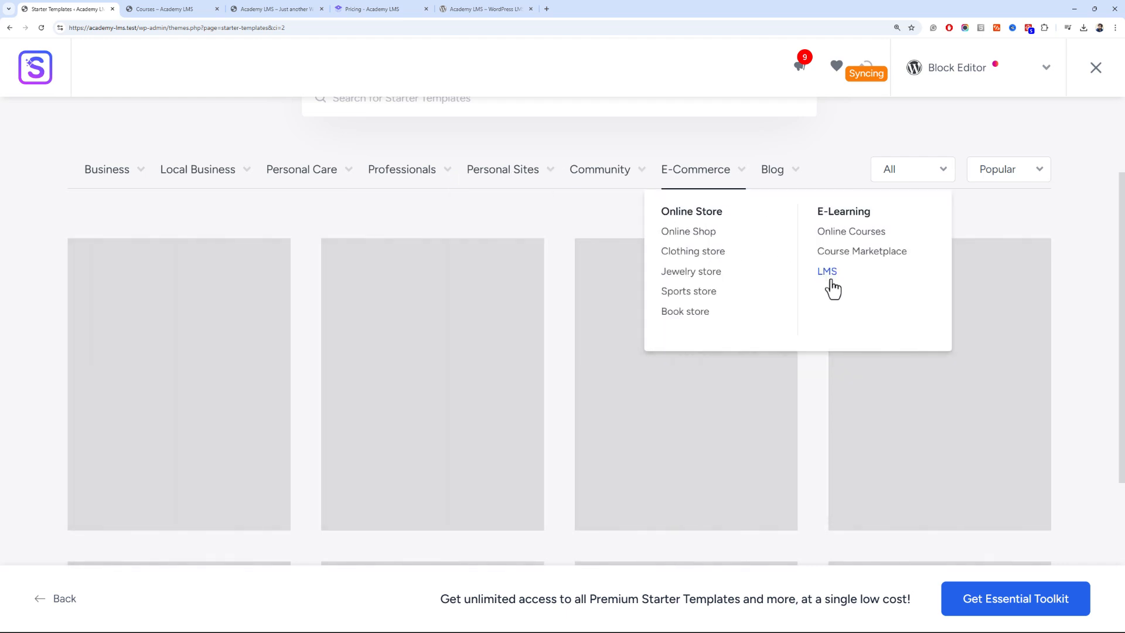
pyautogui.click(829, 287)
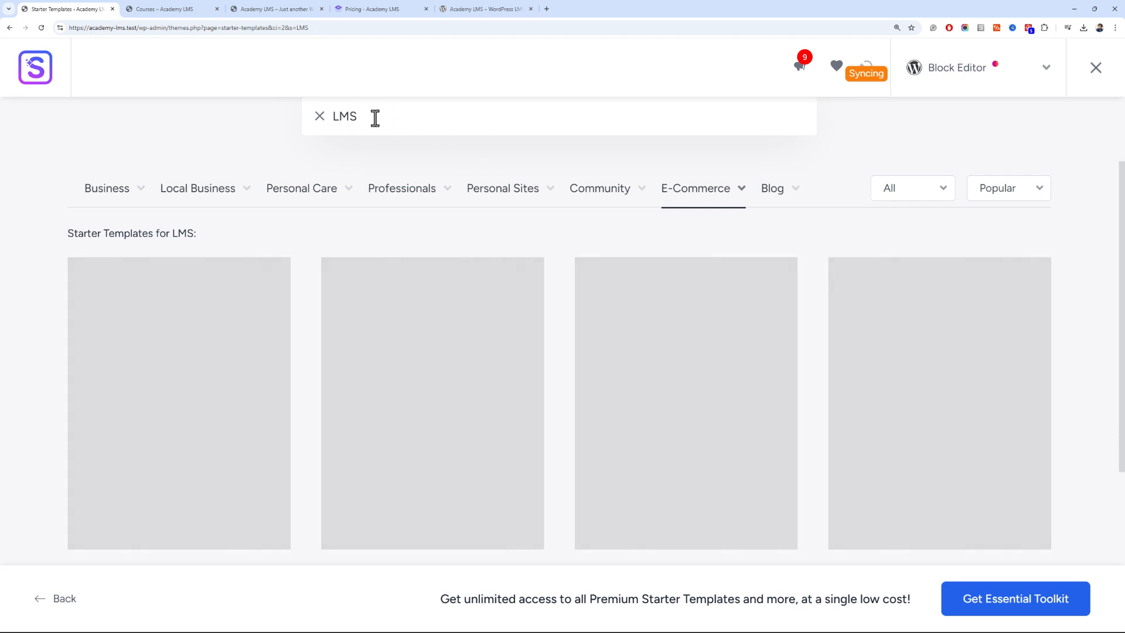
pyautogui.scroll(-5, 336, 258)
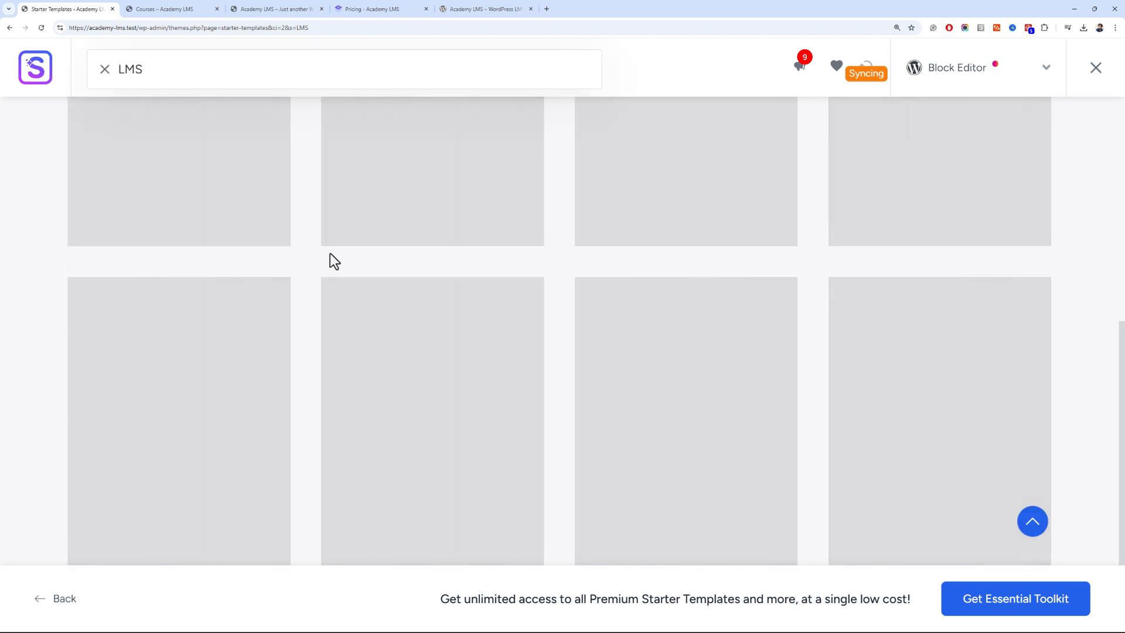
pyautogui.scroll(7, 329, 254)
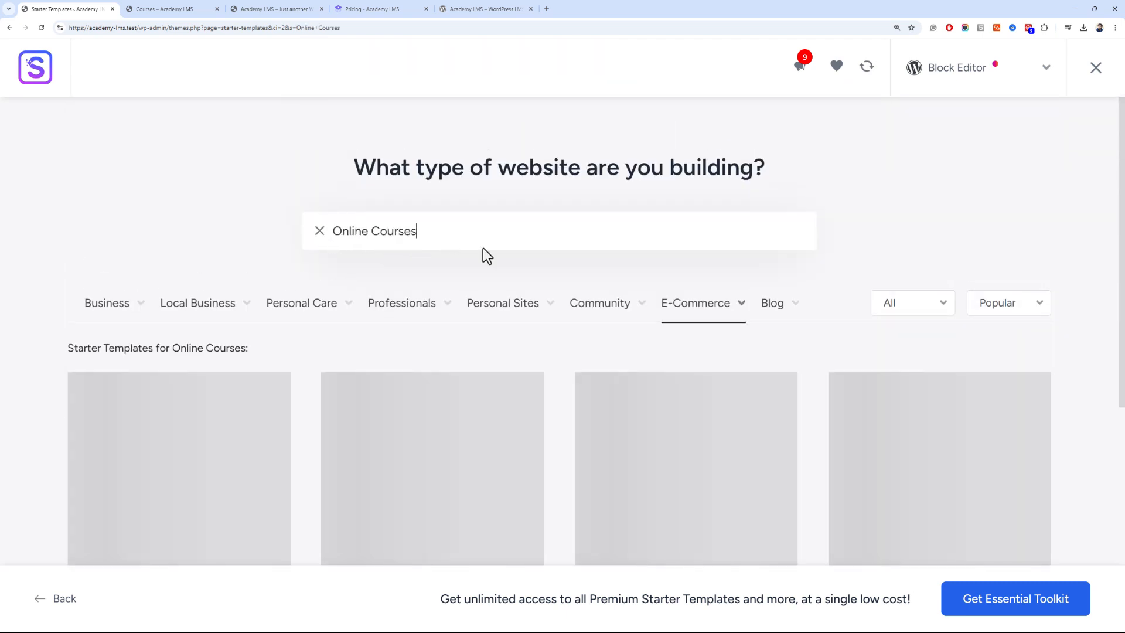
# Select the Online Courses starter template and apply the blue Style 1 color palette to it
pyautogui.scroll(-2, 483, 248)
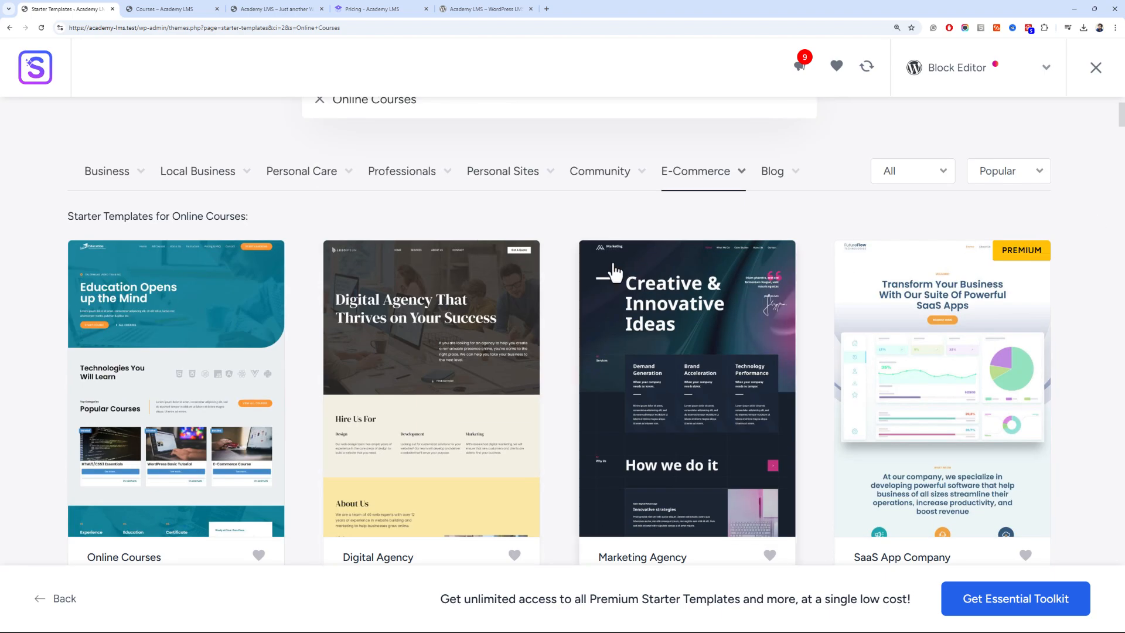
pyautogui.scroll(-3, 370, 265)
pyautogui.scroll(-2, 381, 270)
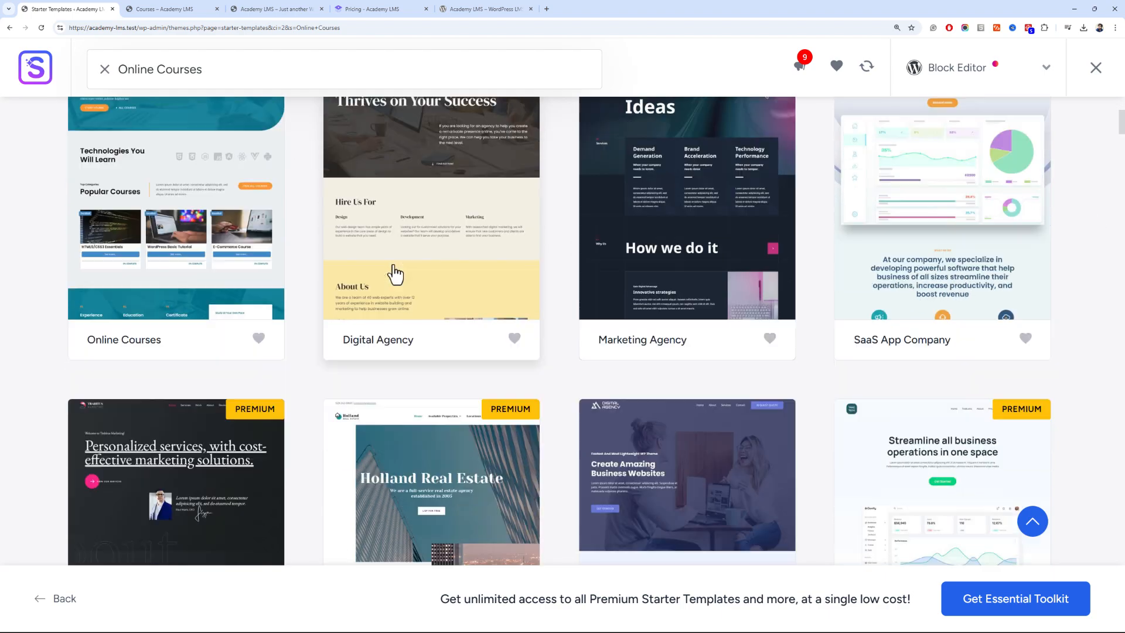
pyautogui.scroll(5, 389, 271)
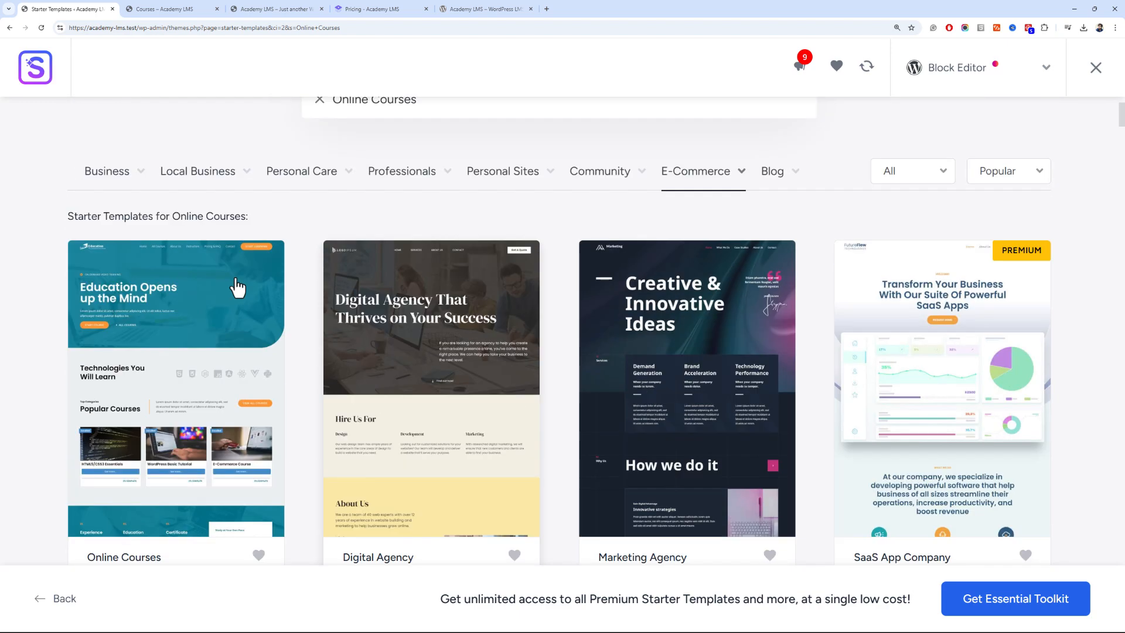
pyautogui.click(167, 324)
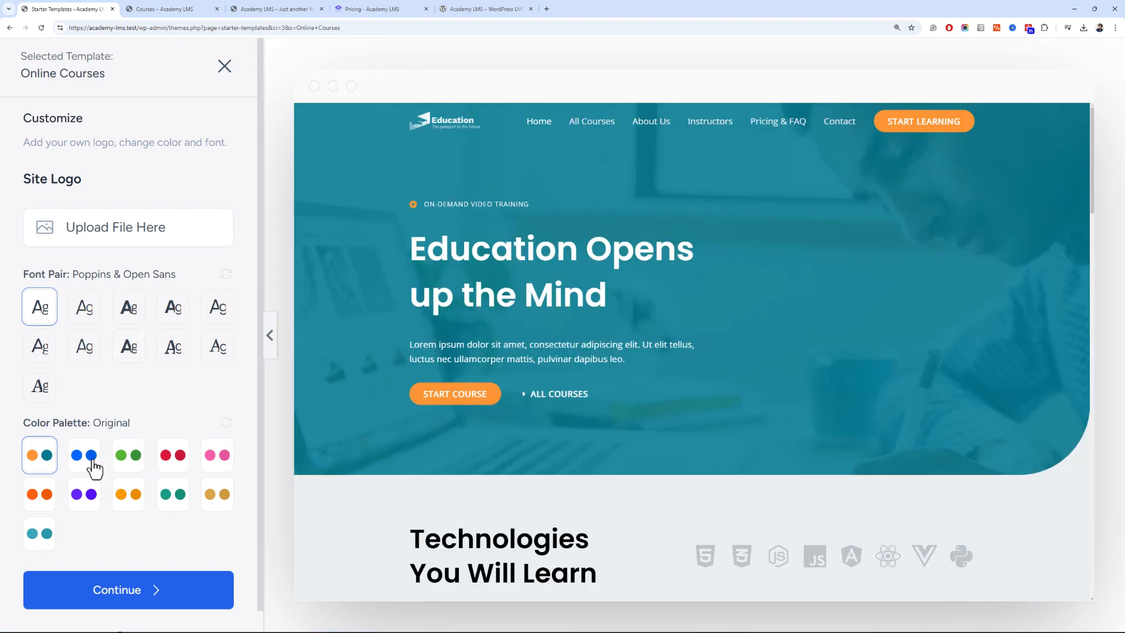
pyautogui.click(93, 463)
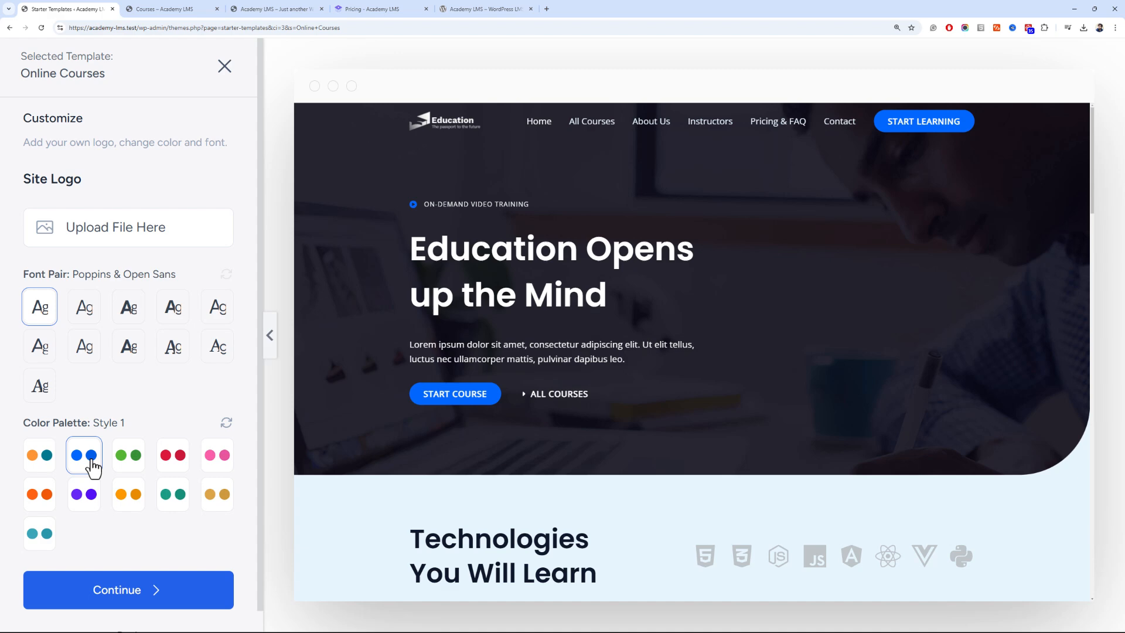
pyautogui.click(110, 593)
# Keep the default website features, skip the missing LearnDash plugins, and build the website after acknowledging the overwrite warning
pyautogui.scroll(-2, 260, 239)
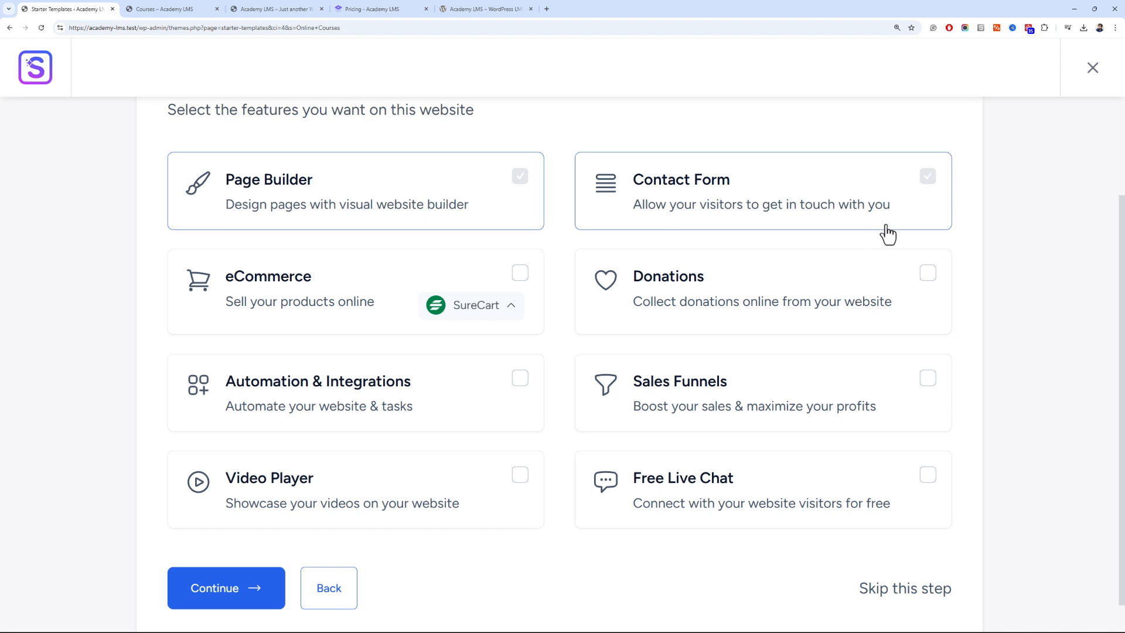
pyautogui.click(284, 599)
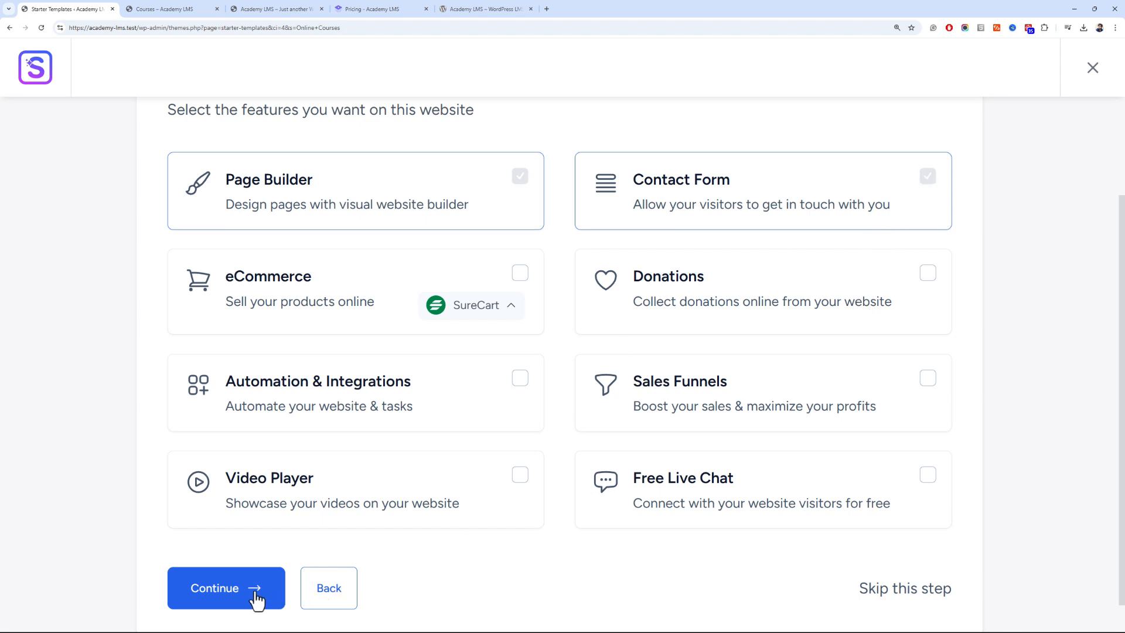
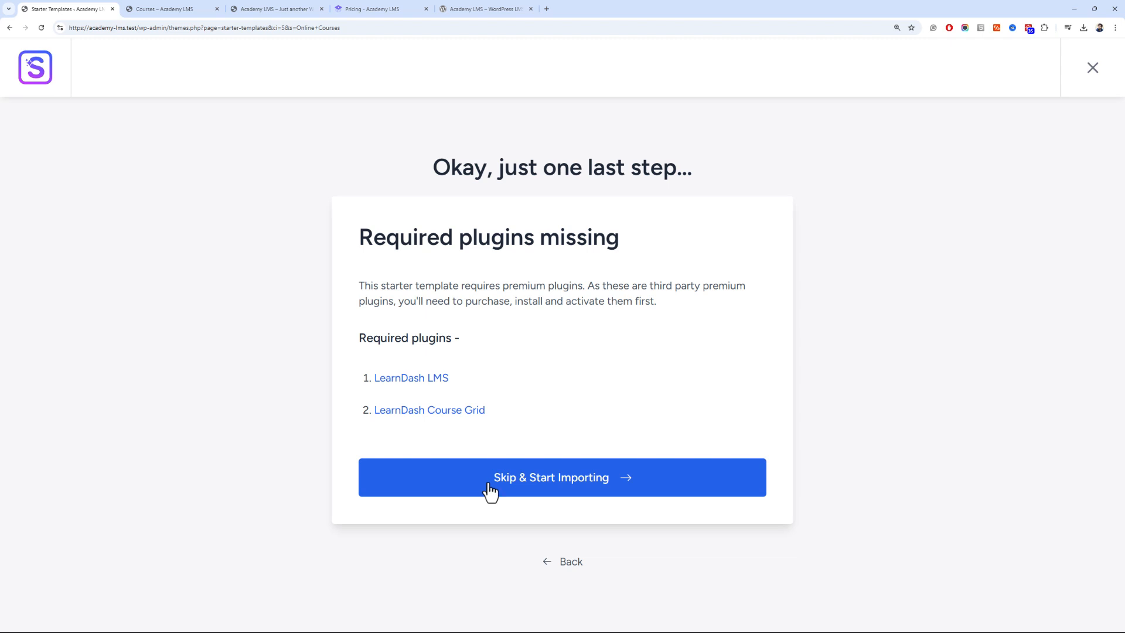
pyautogui.click(490, 491)
pyautogui.scroll(-2, 360, 457)
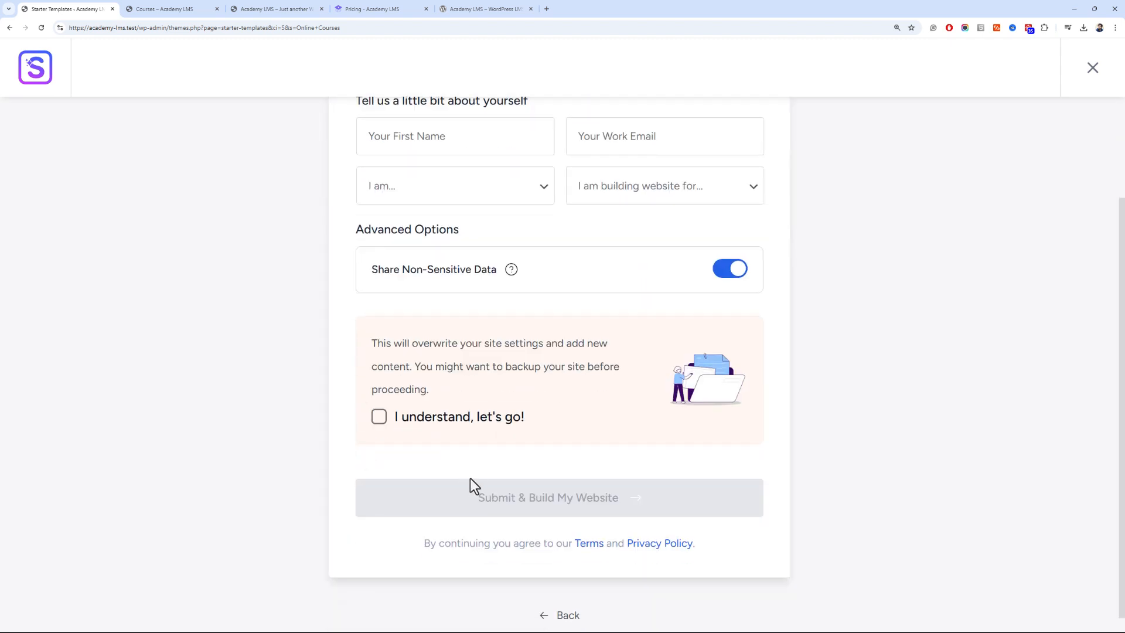
pyautogui.click(379, 418)
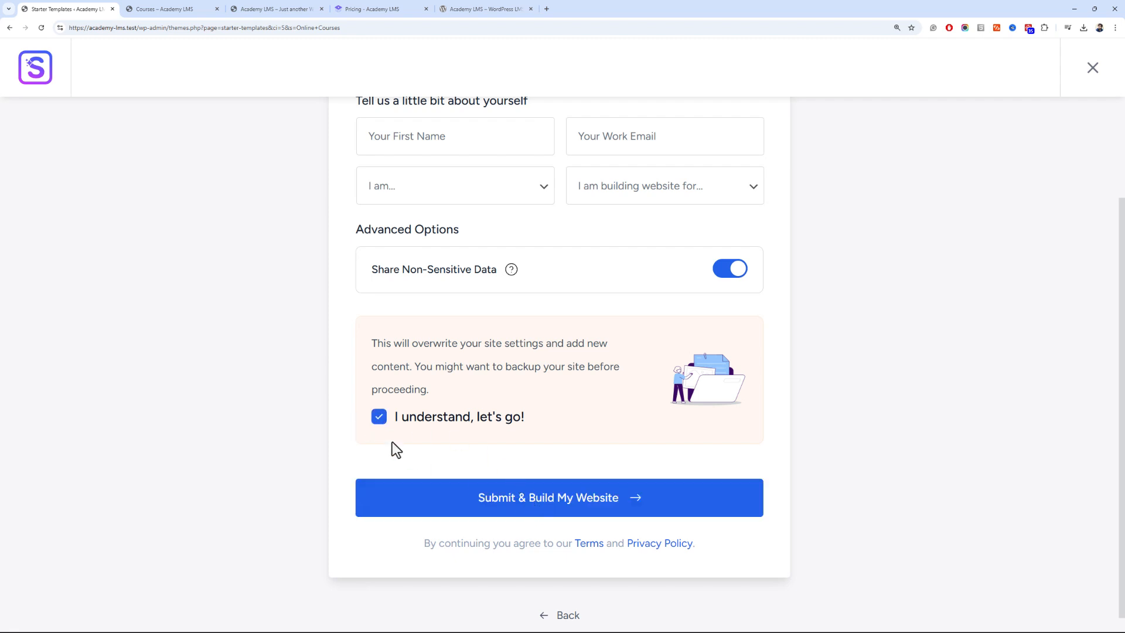
pyautogui.click(392, 489)
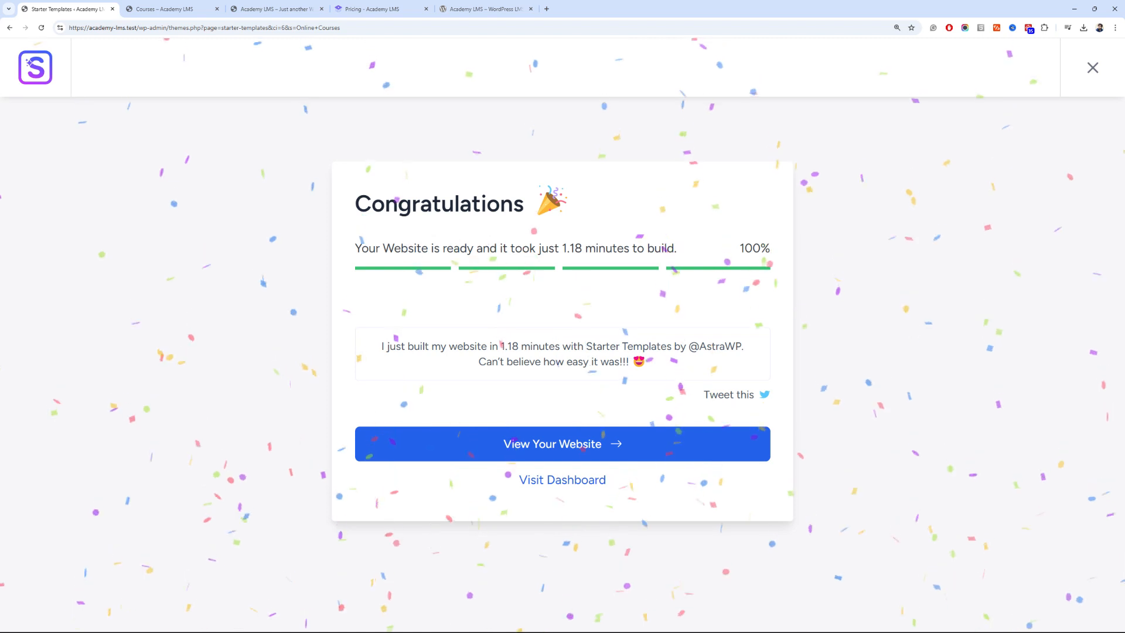
# Go to the WordPress dashboard, review the full list of site pages, and move Sample Page to the trash
pyautogui.click(560, 486)
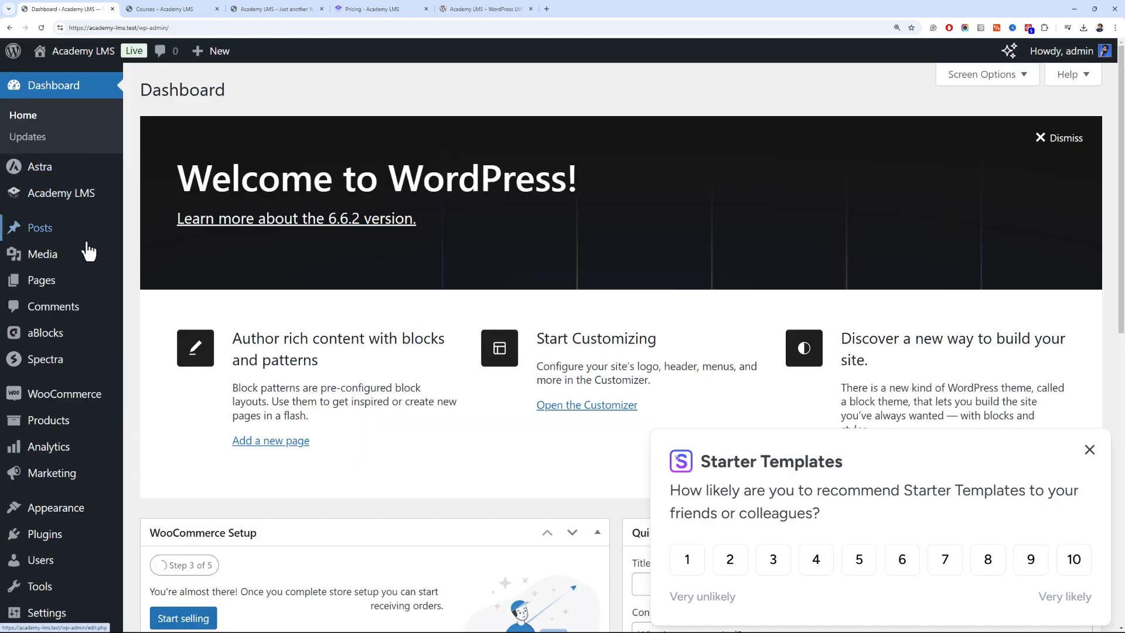
pyautogui.click(70, 290)
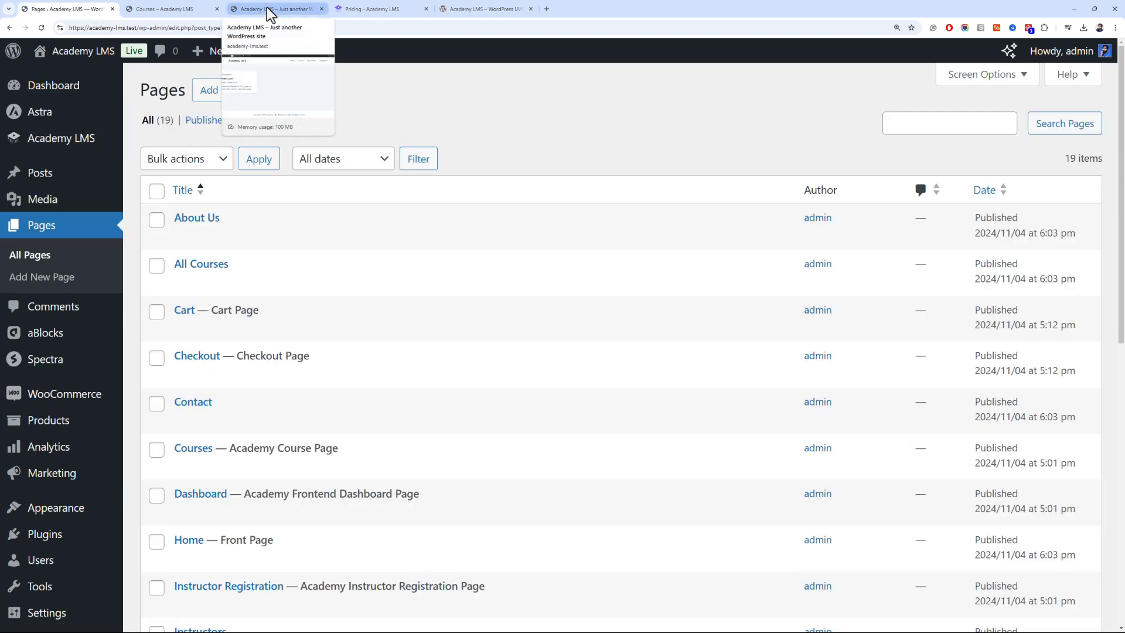
pyautogui.scroll(-2, 359, 210)
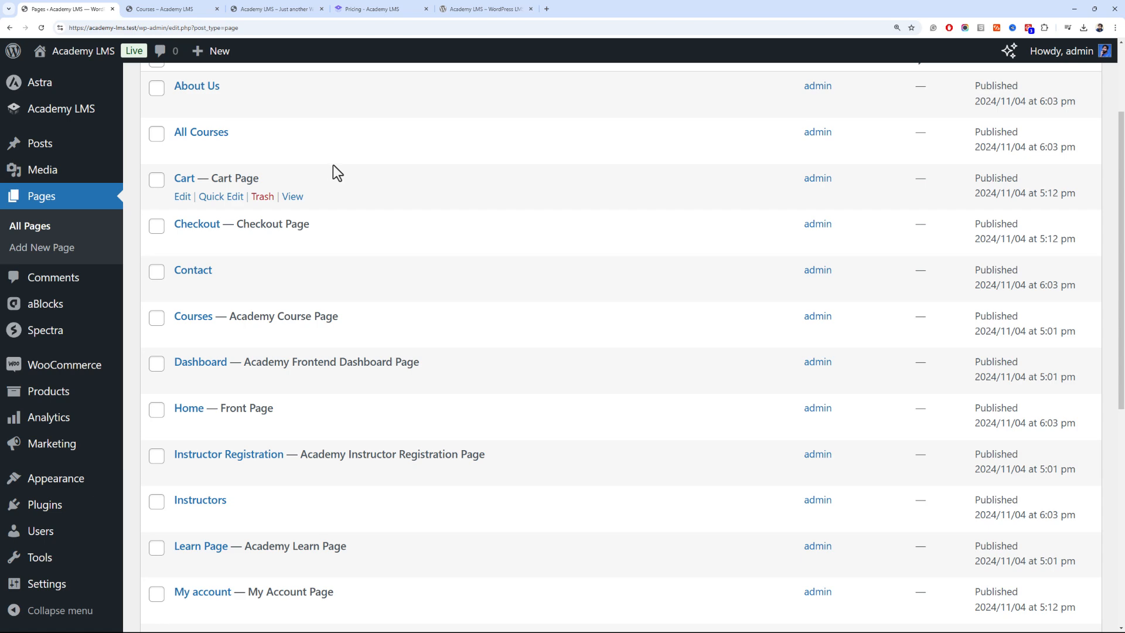
pyautogui.scroll(-4, 333, 165)
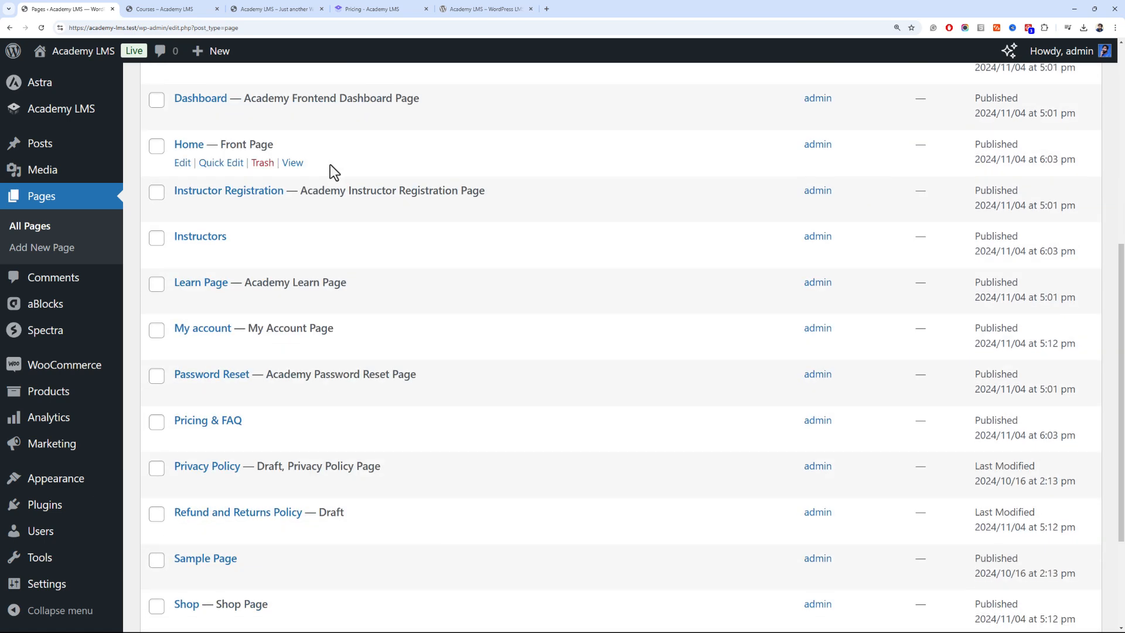
pyautogui.scroll(-2, 329, 167)
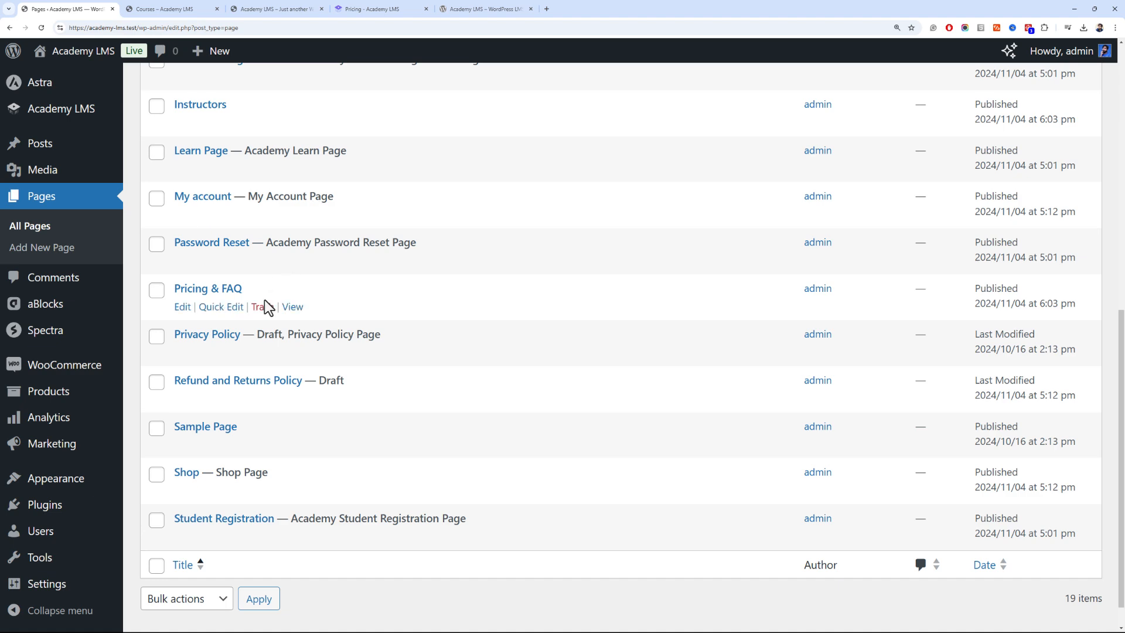
pyautogui.click(259, 444)
pyautogui.scroll(6, 290, 370)
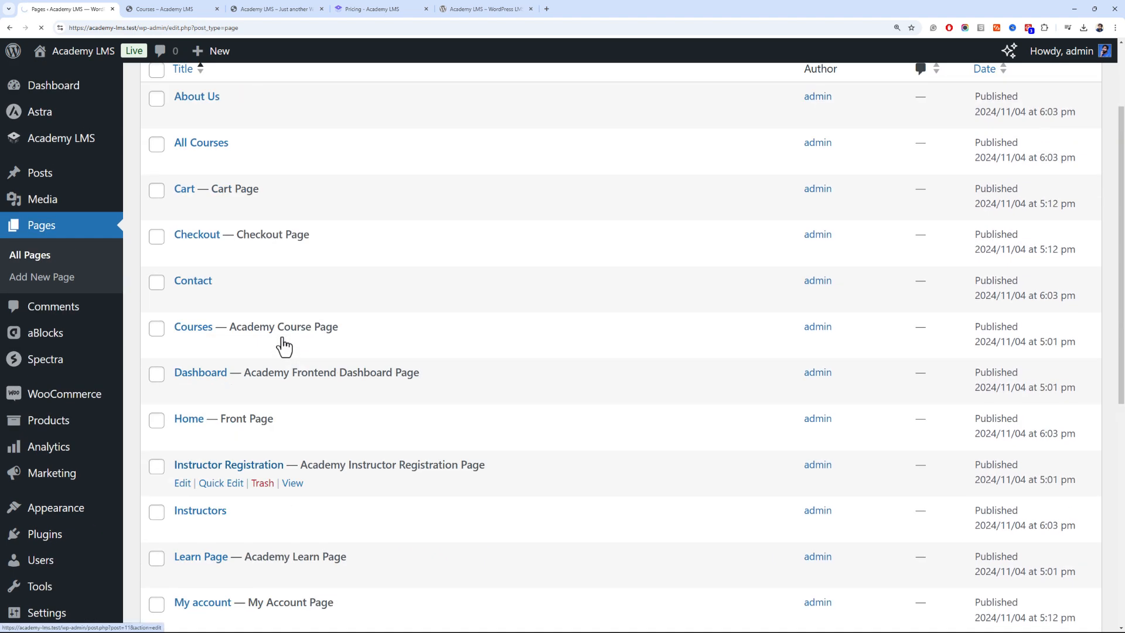
# Review the list of site pages and close the outdated Courses page's browser tab
pyautogui.scroll(2, 285, 340)
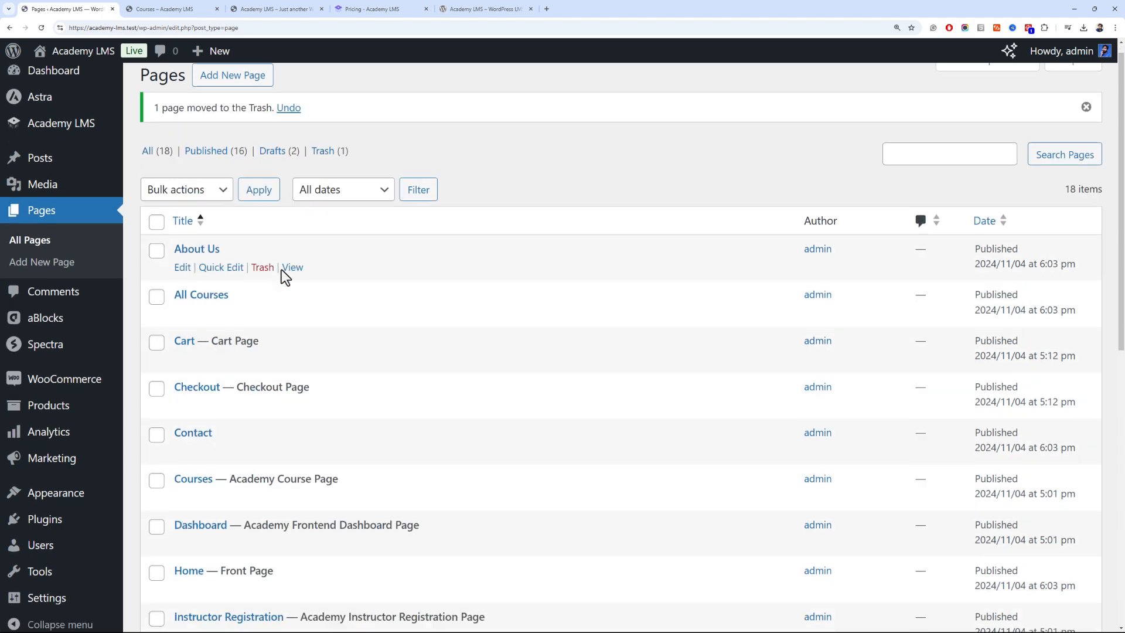
pyautogui.scroll(-2, 279, 329)
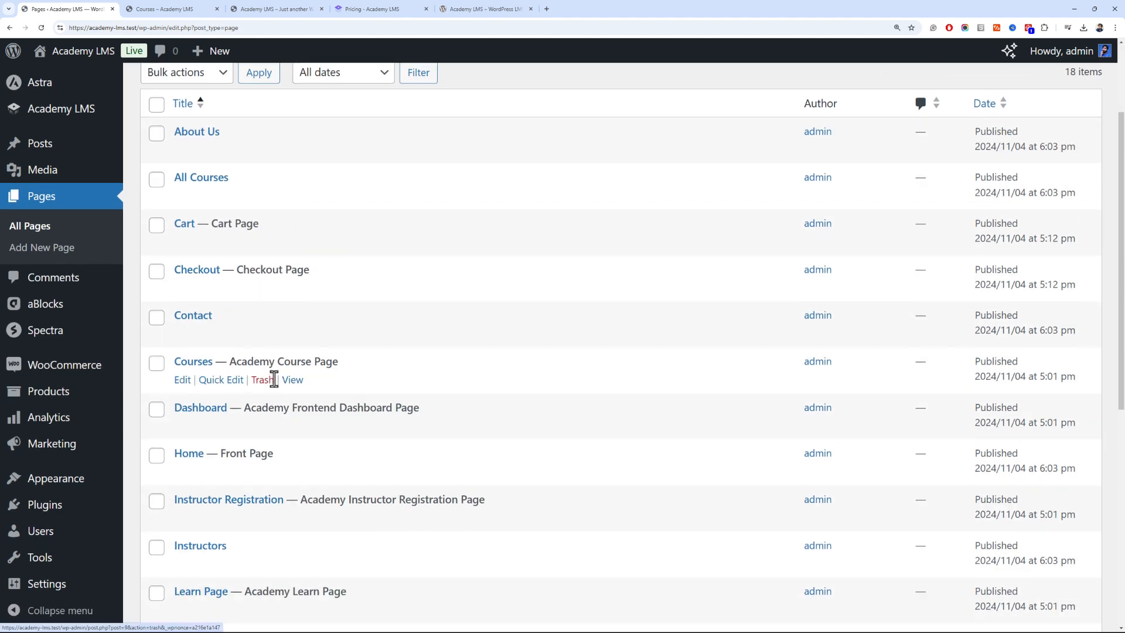
pyautogui.scroll(-7, 273, 378)
pyautogui.scroll(3, 269, 304)
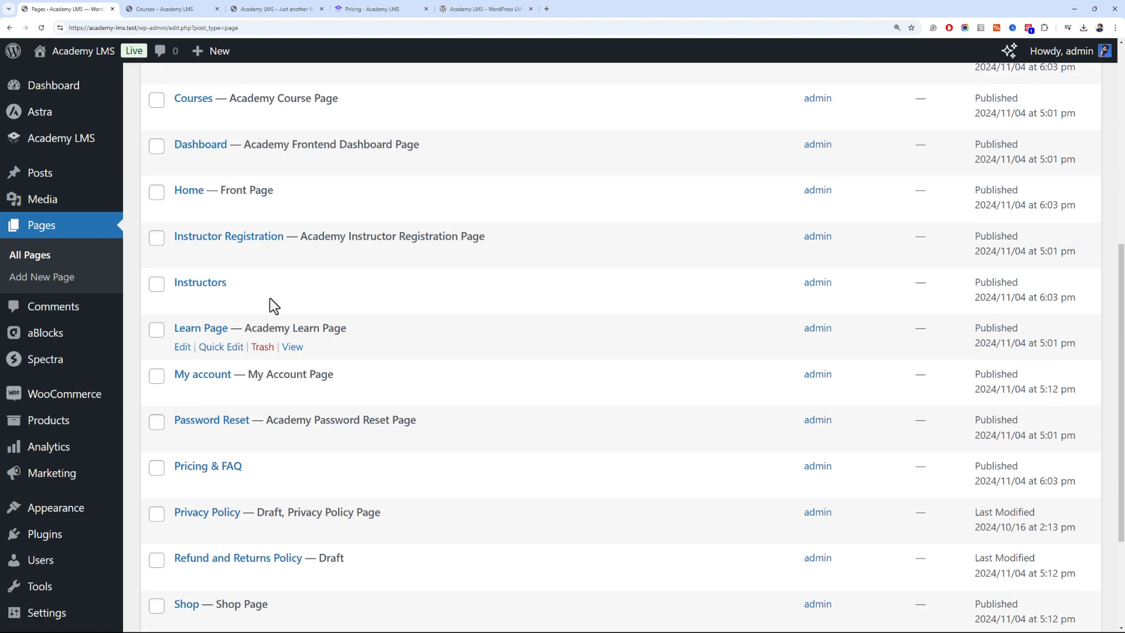
pyautogui.click(170, 9)
pyautogui.click(257, 9)
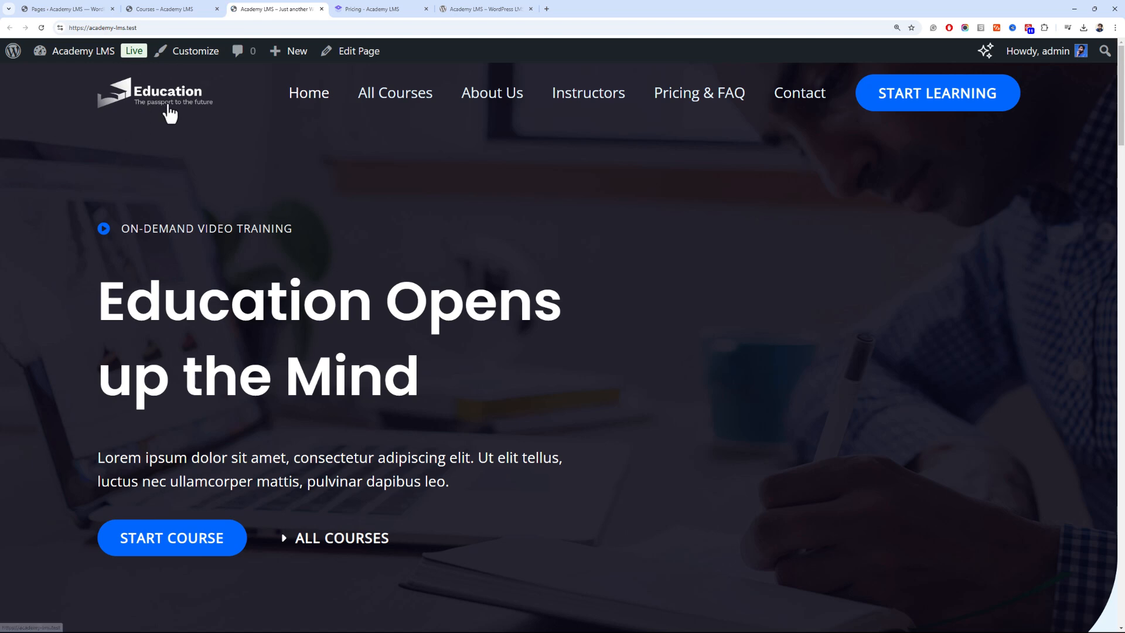
pyautogui.click(205, 9)
pyautogui.click(216, 8)
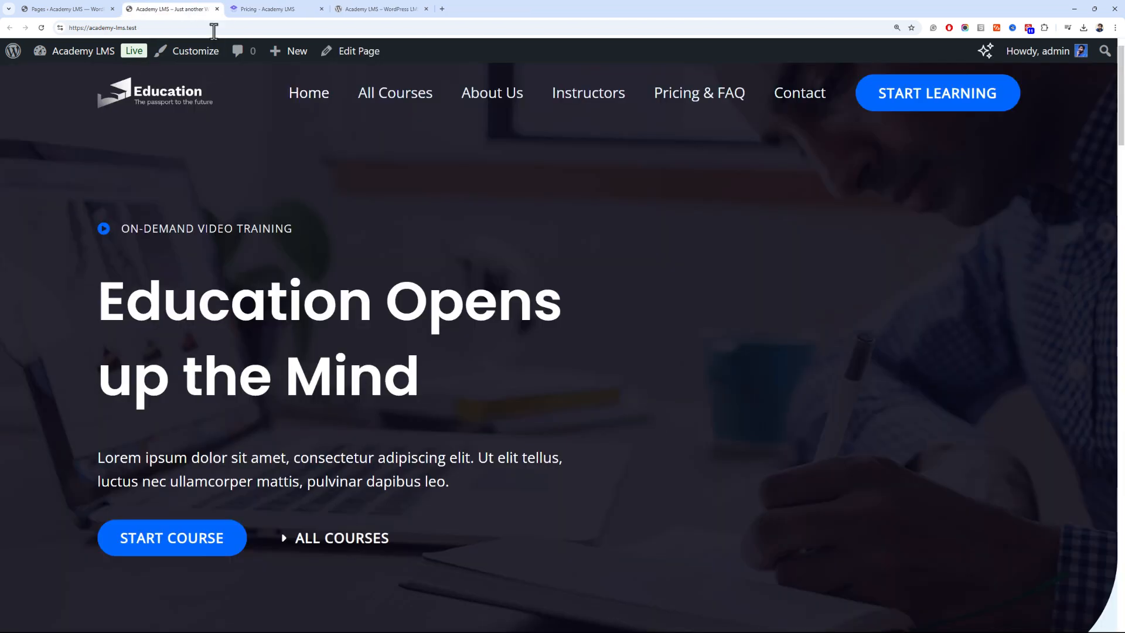
# Open the site's All Courses page and examine the course-list shortcode in its Popular Courses section
pyautogui.moveTo(1123, 108)
pyautogui.mouseDown()
pyautogui.moveTo(1121, 518)
pyautogui.moveTo(1090, 596)
pyautogui.moveTo(1122, 337)
pyautogui.moveTo(1124, 101)
pyautogui.mouseUp()
pyautogui.click(409, 100)
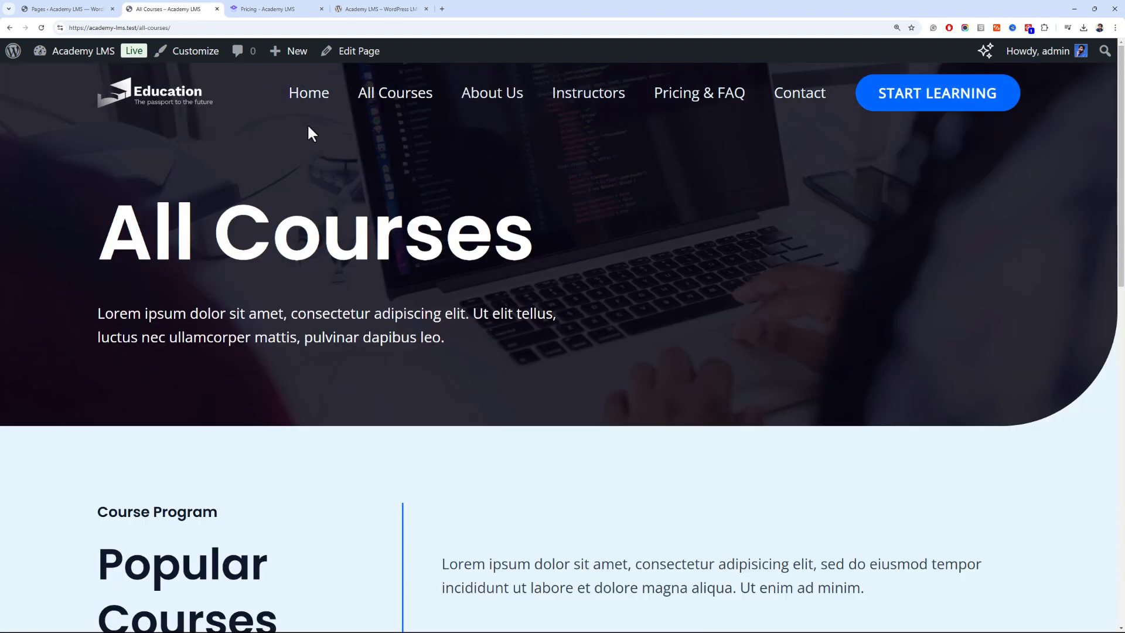
pyautogui.moveTo(1123, 128); pyautogui.dragTo(94, 269)
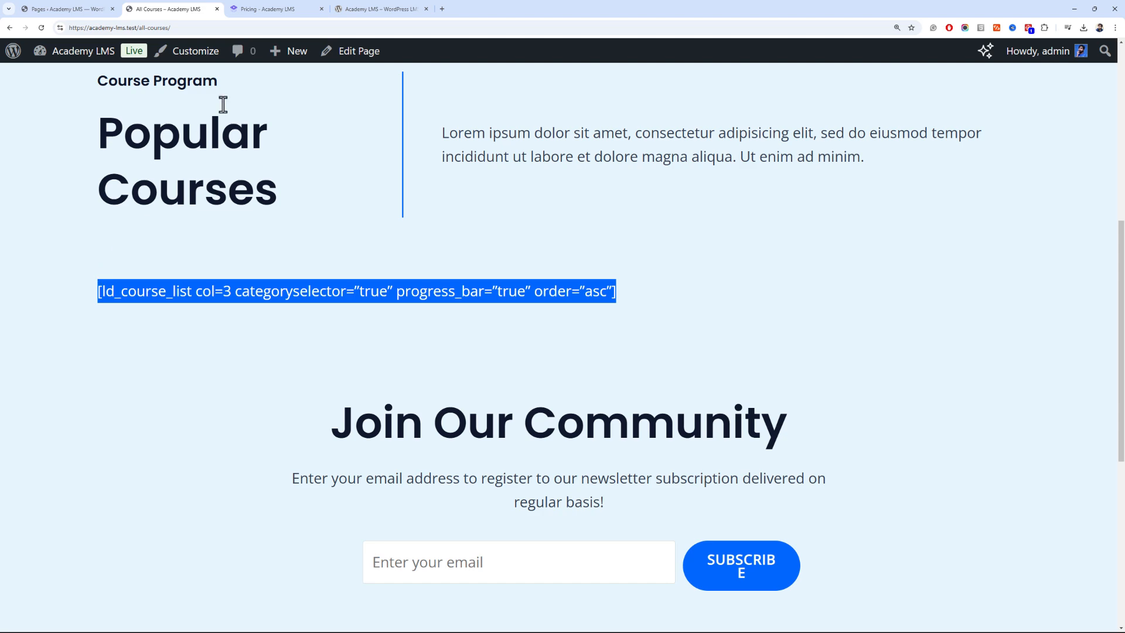
pyautogui.click(375, 9)
pyautogui.click(317, 9)
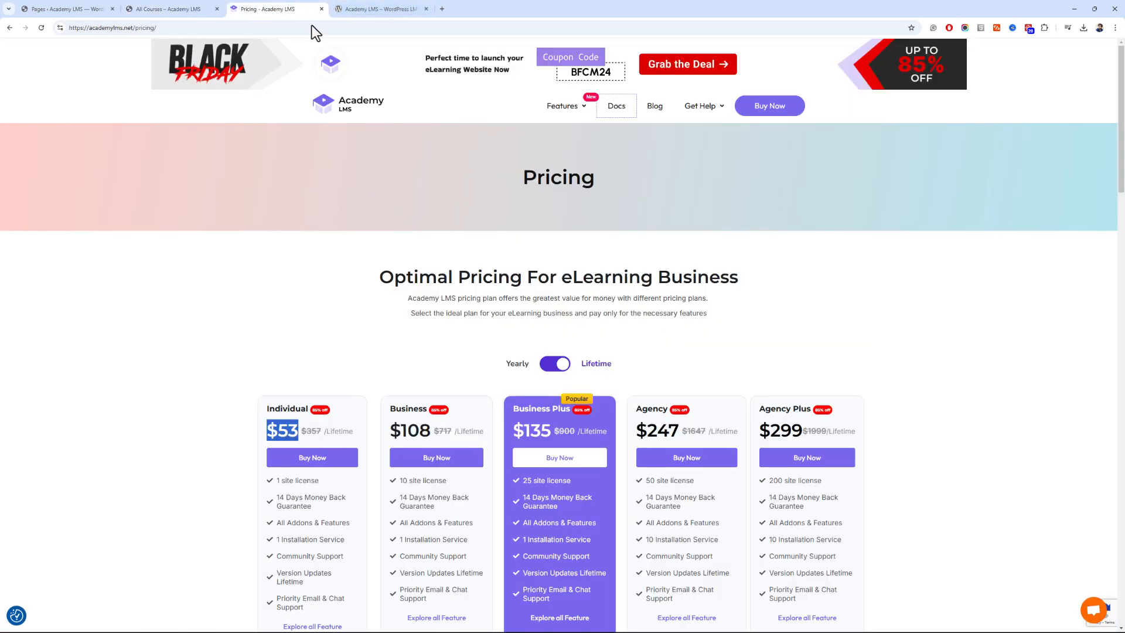
# Go back to the WordPress pages list and move the All Courses page to the trash
pyautogui.click(110, 4)
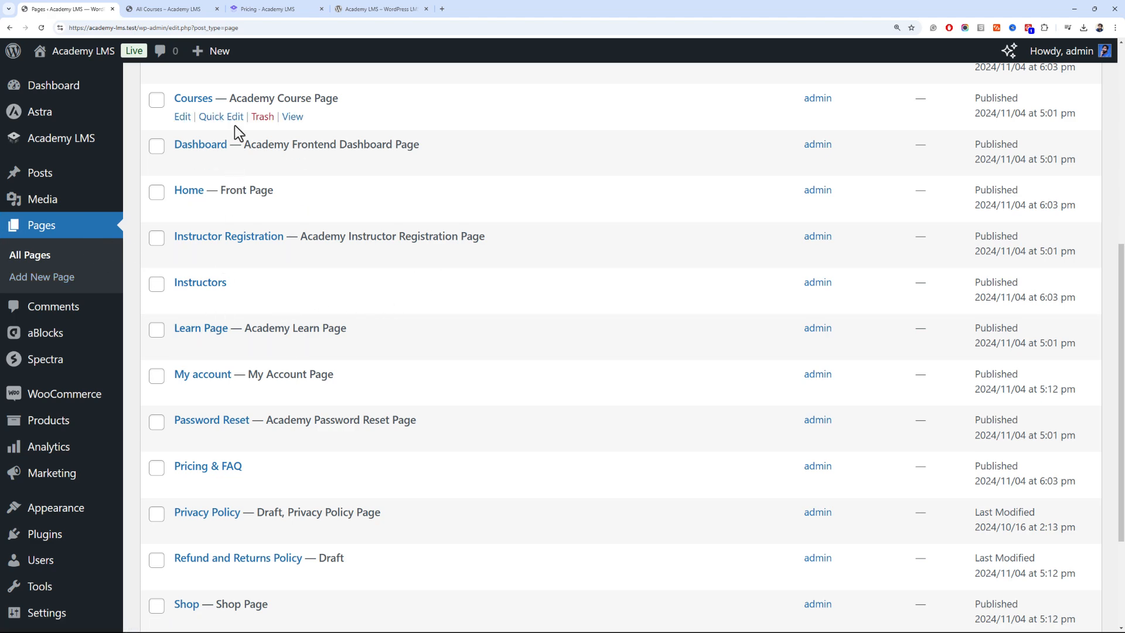
pyautogui.scroll(5, 234, 125)
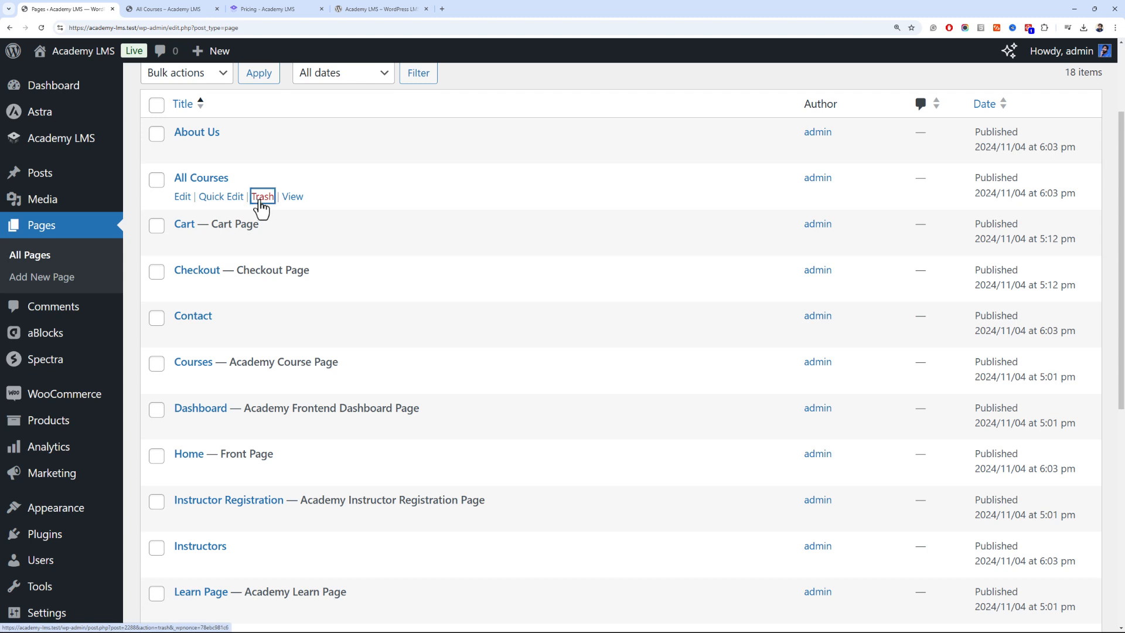
pyautogui.click(260, 199)
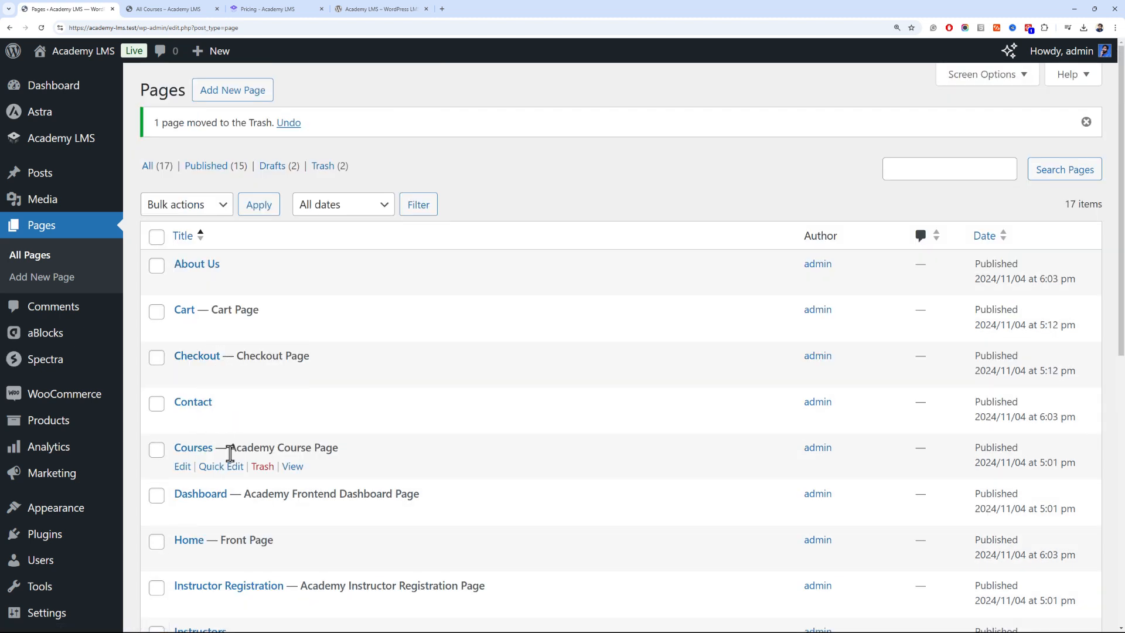
# Recheck the All Courses page on the site and restore it from the pages trash
pyautogui.click(312, 171)
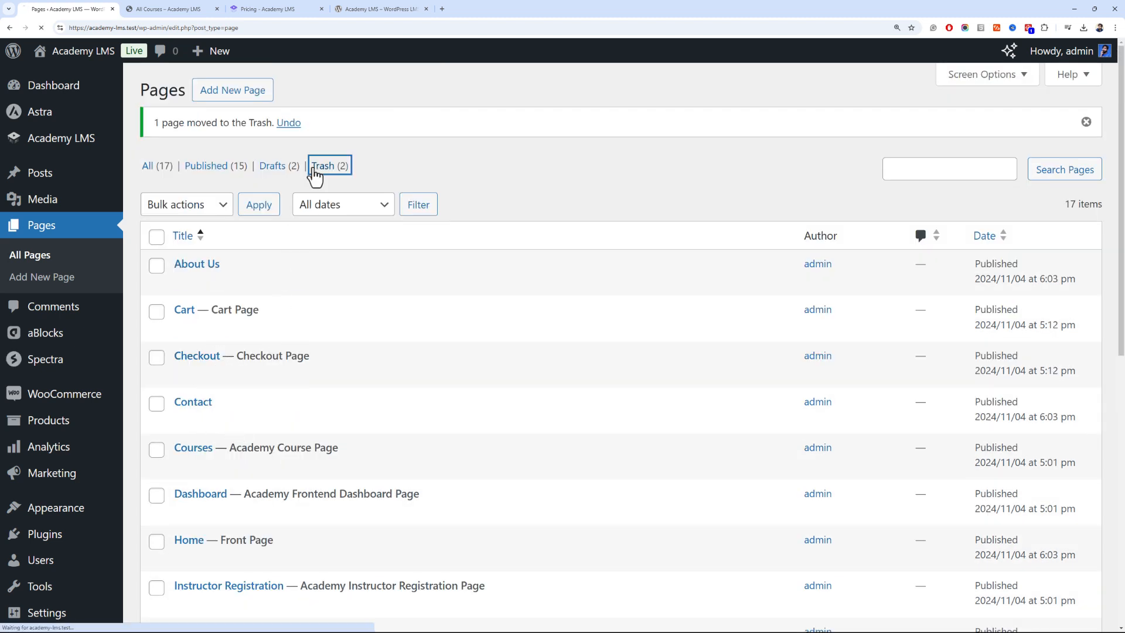
pyautogui.click(243, 10)
pyautogui.click(189, 9)
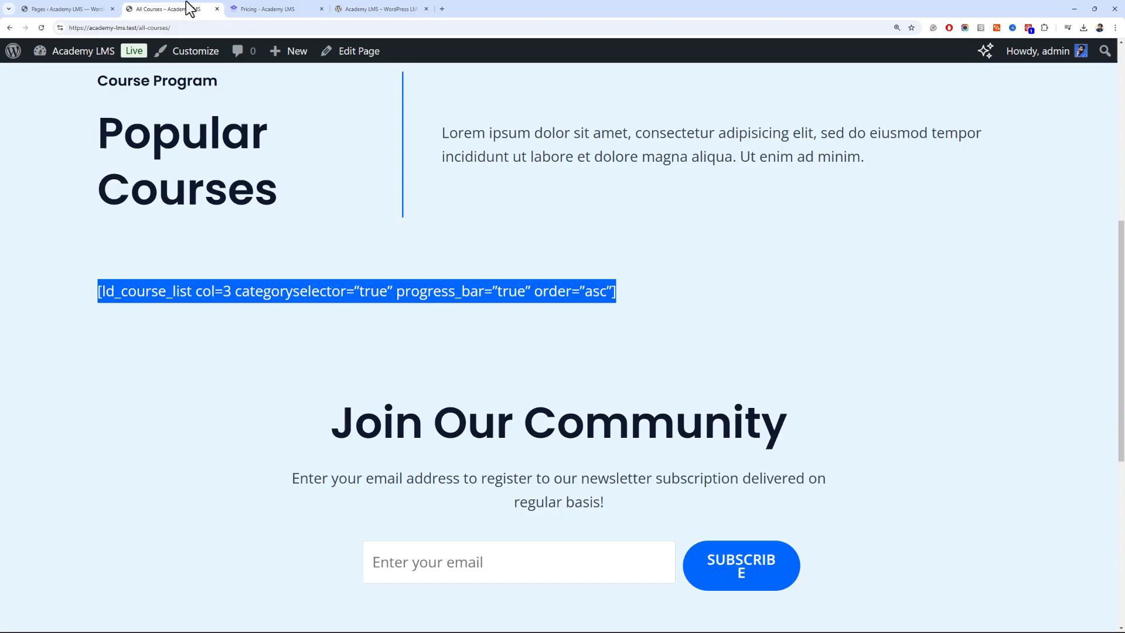
pyautogui.click(244, 10)
pyautogui.click(206, 11)
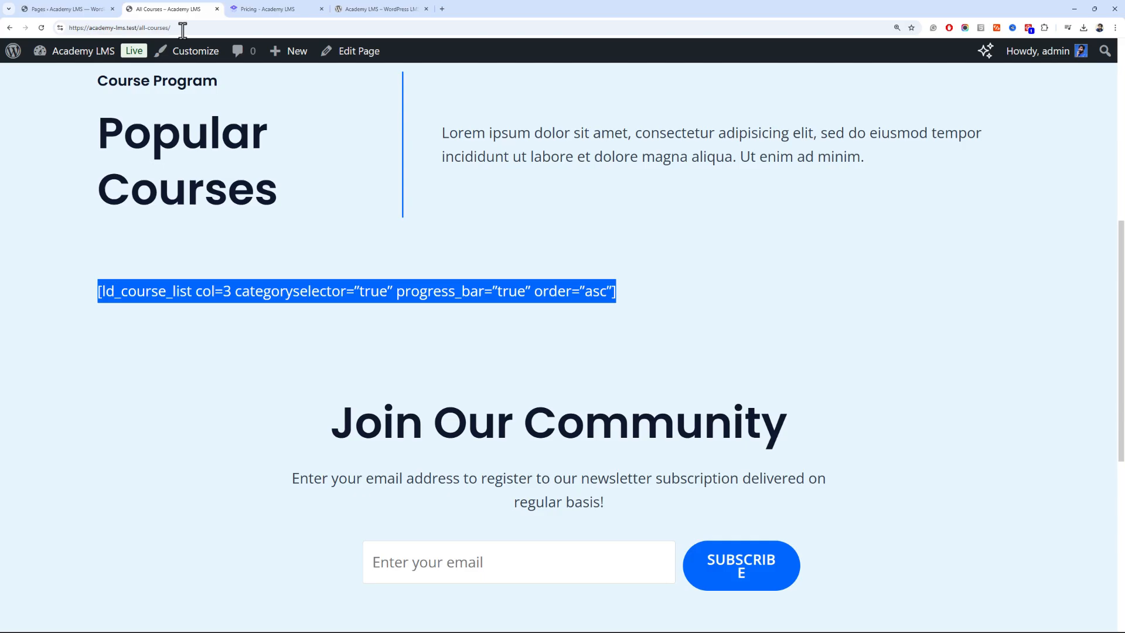
pyautogui.scroll(-2, 213, 310)
pyautogui.scroll(8, 210, 308)
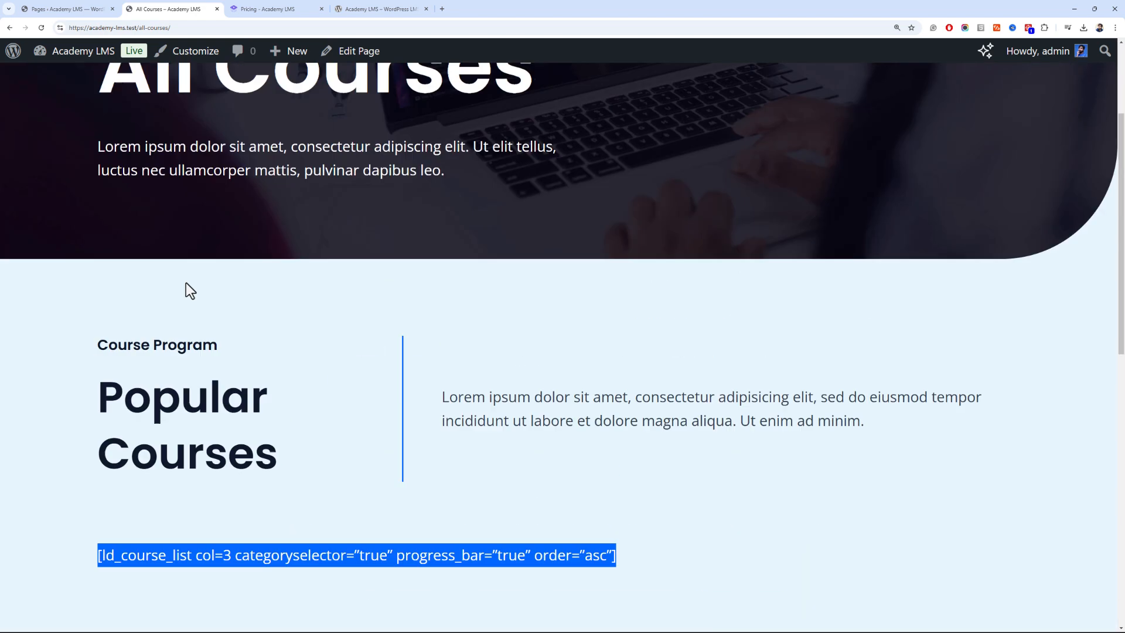
pyautogui.scroll(-4, 191, 282)
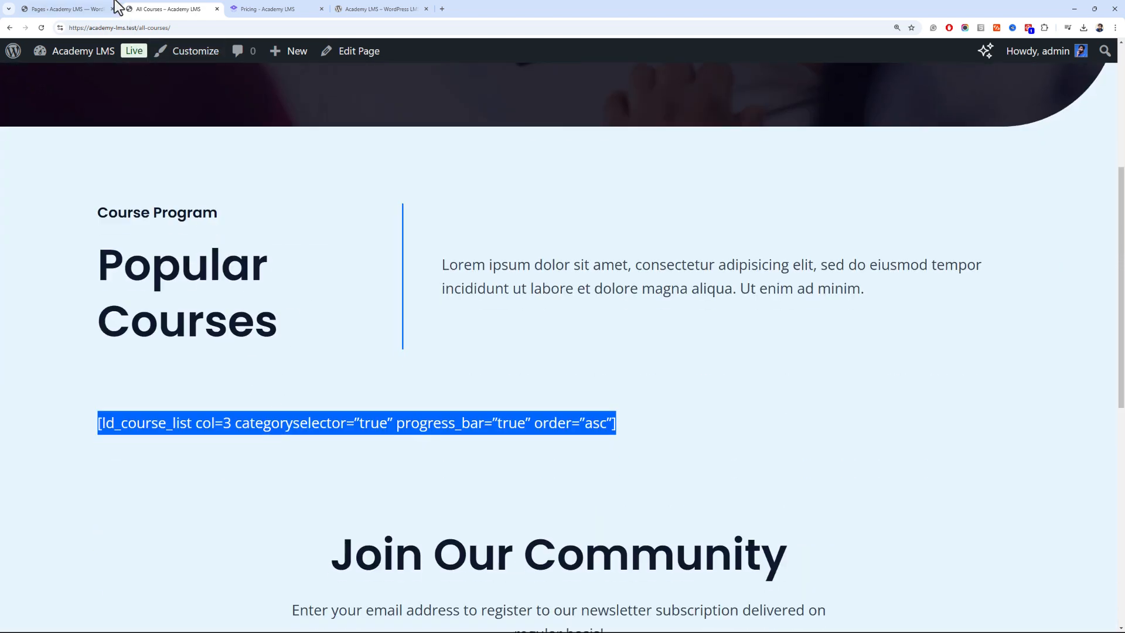
pyautogui.click(94, 9)
pyautogui.click(191, 236)
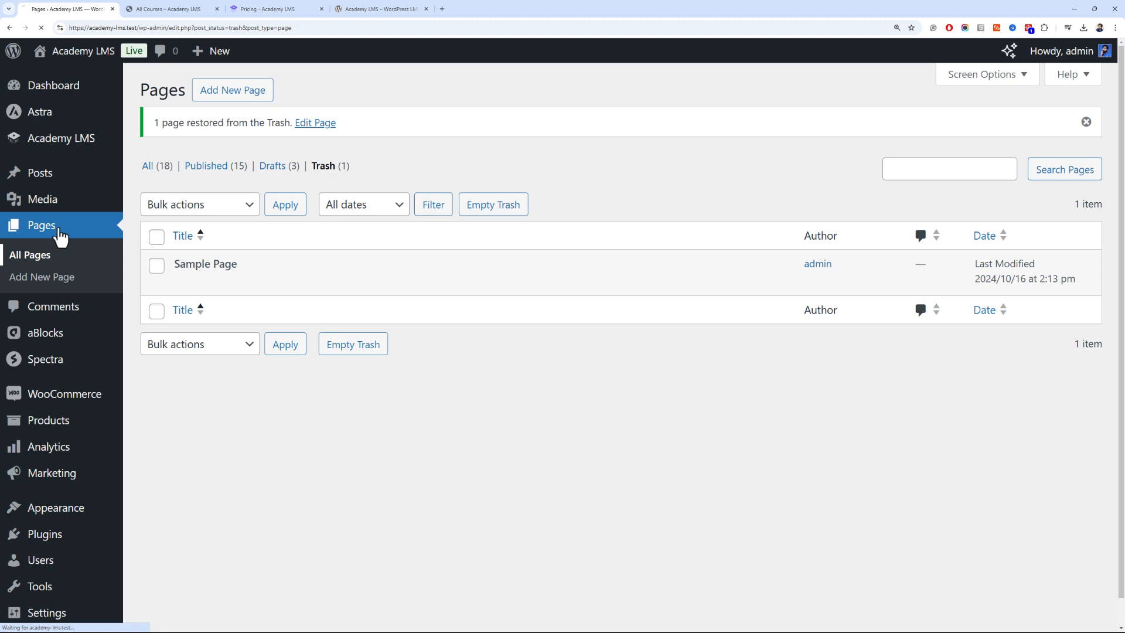
# Return to the full pages list and move the Courses page assigned as Academy Course Page to the trash
pyautogui.click(26, 233)
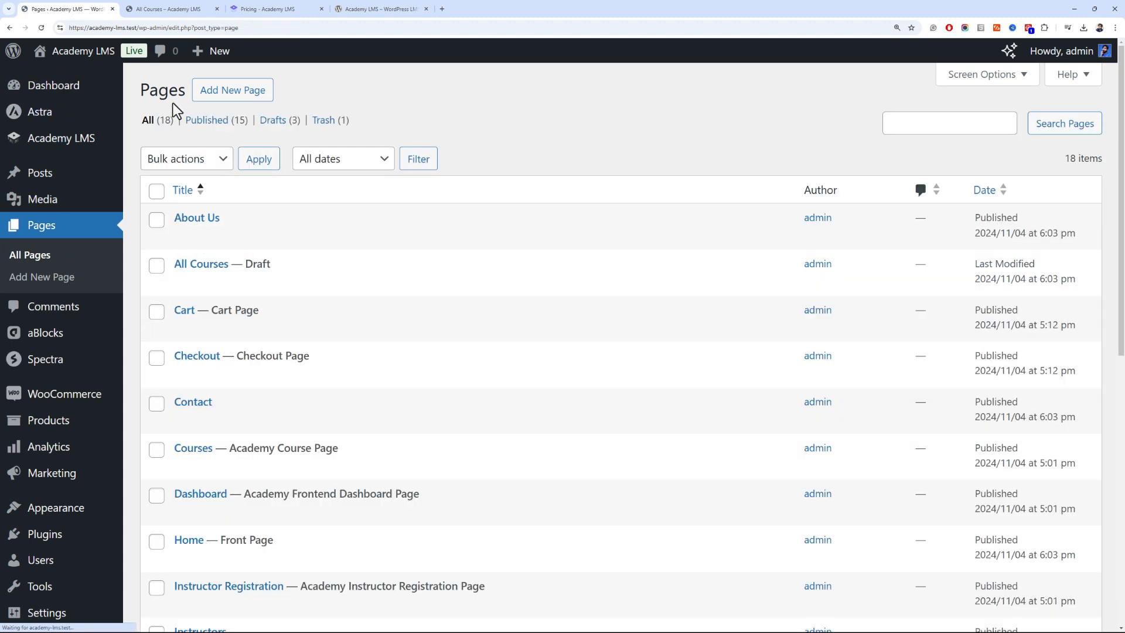
pyautogui.click(261, 467)
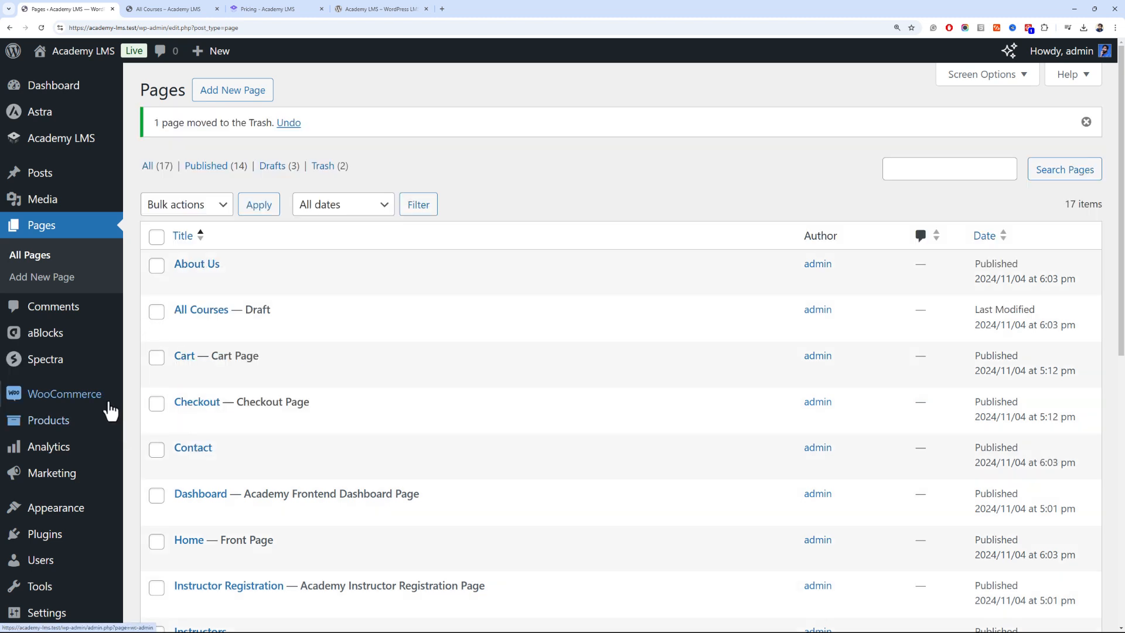
# Open the Course Page settings in Academy LMS and check which pages can be assigned as the Course Page
pyautogui.moveTo(130, 153)
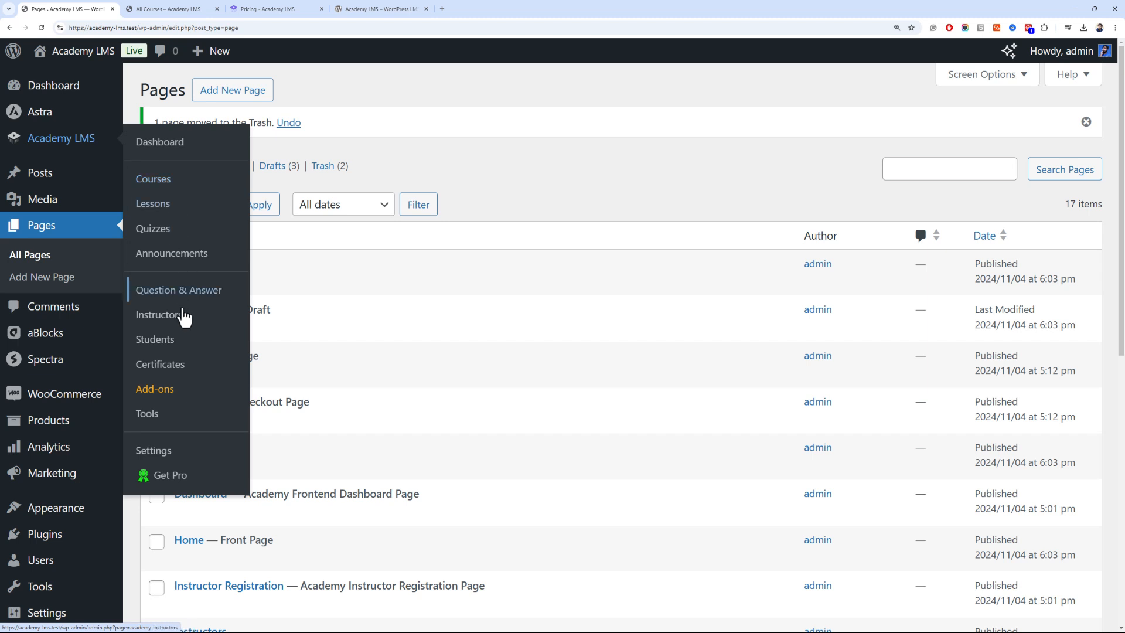
pyautogui.click(182, 453)
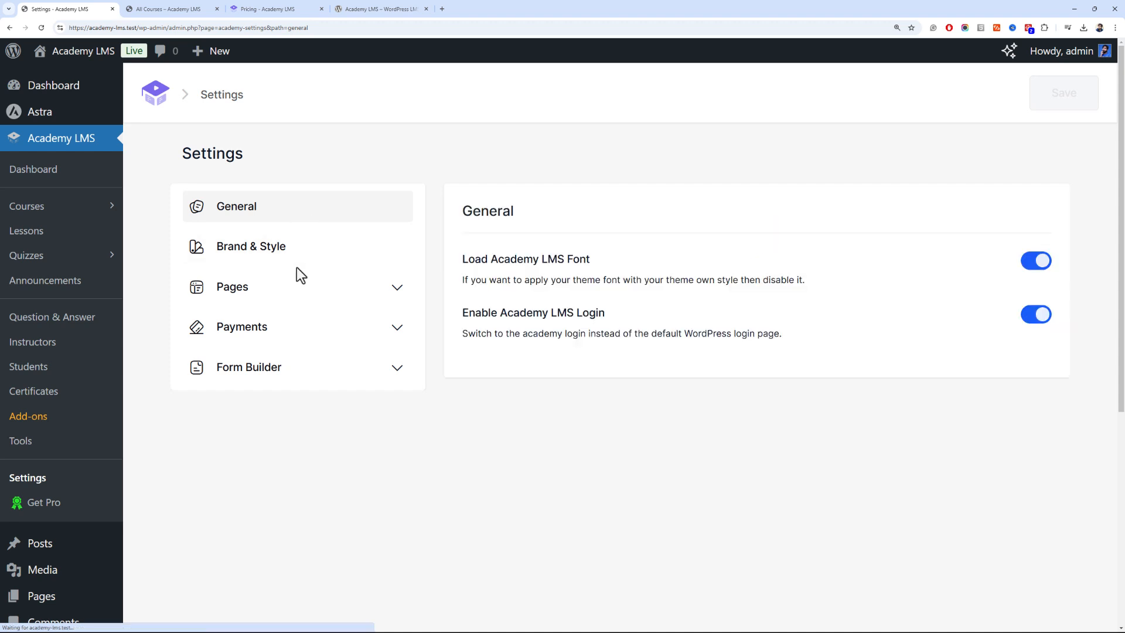
pyautogui.click(384, 288)
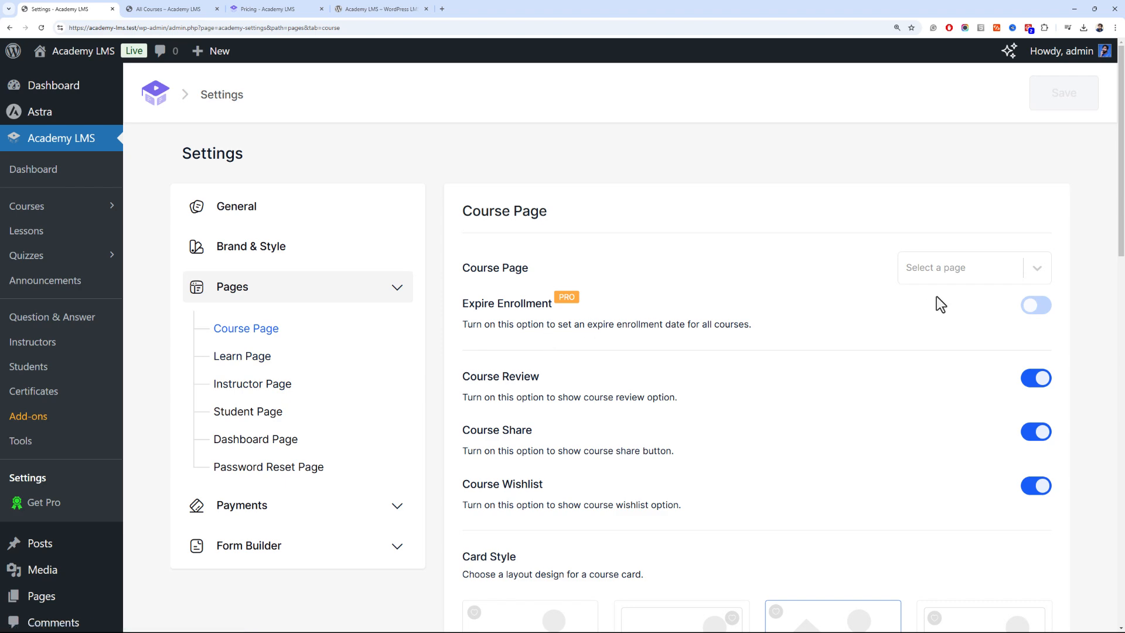
pyautogui.click(956, 273)
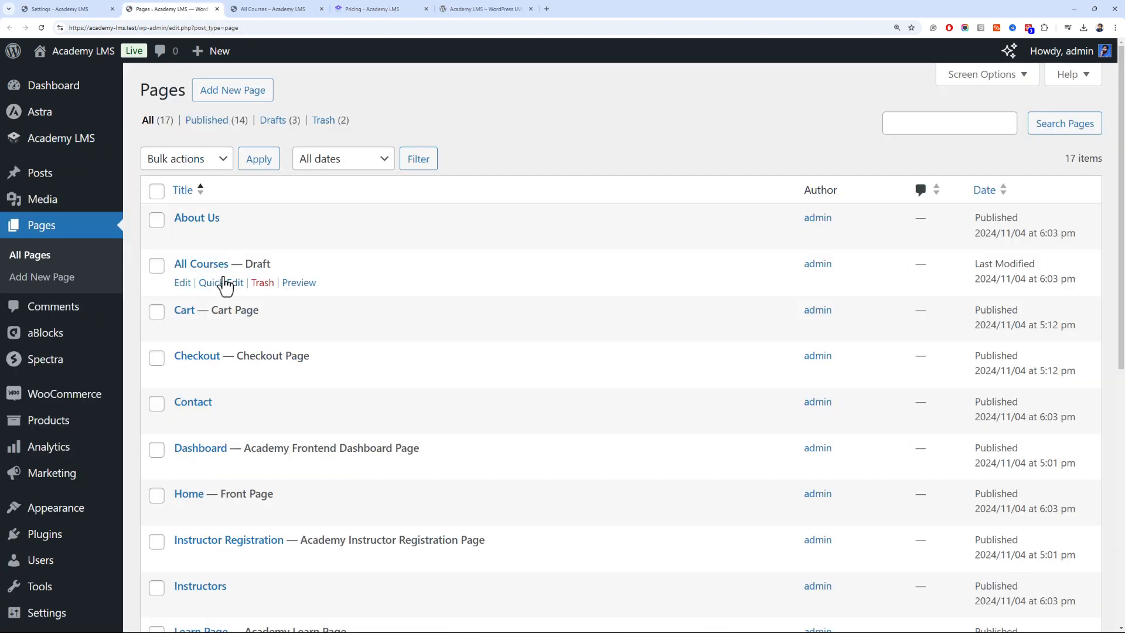
# Change the All Courses page's status to Published with Quick Edit and update it
pyautogui.click(221, 284)
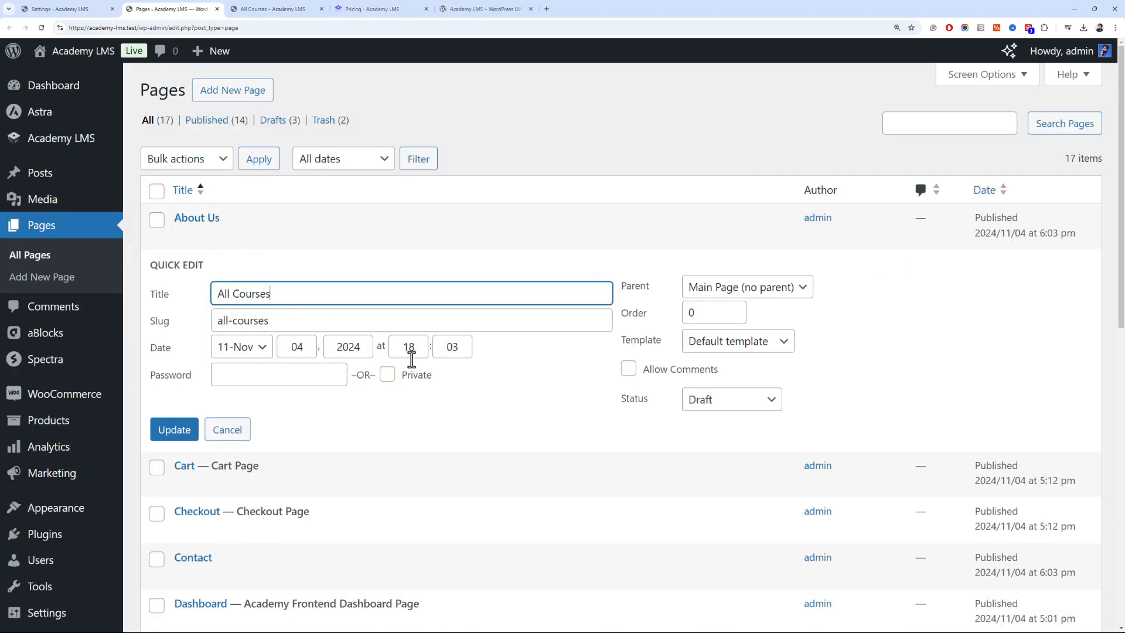
pyautogui.click(776, 404)
pyautogui.click(720, 417)
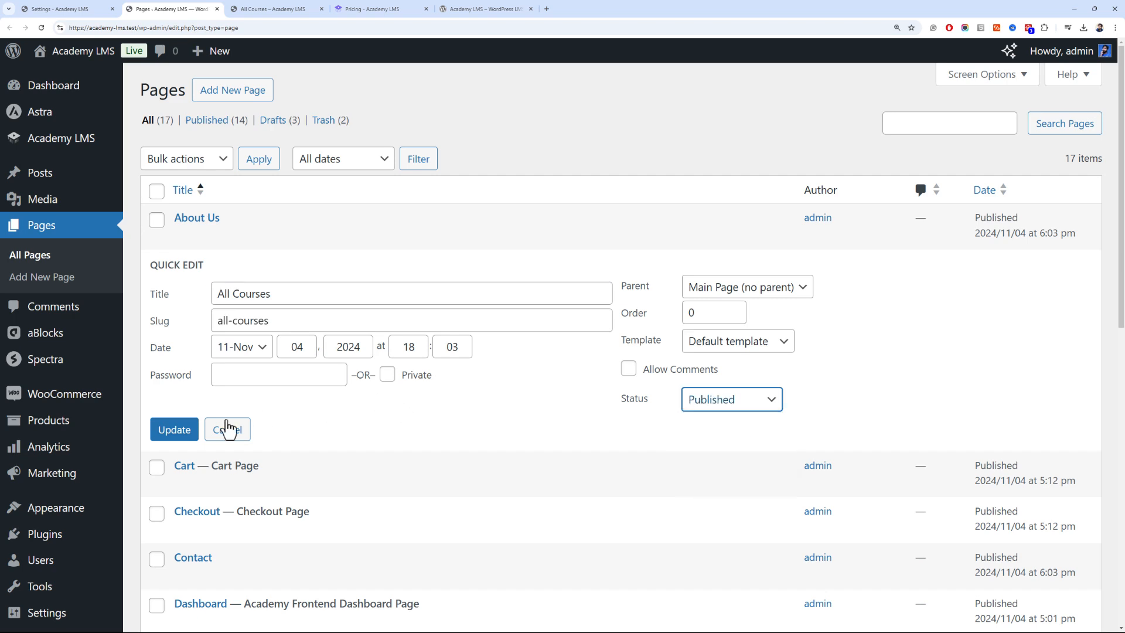
pyautogui.click(189, 431)
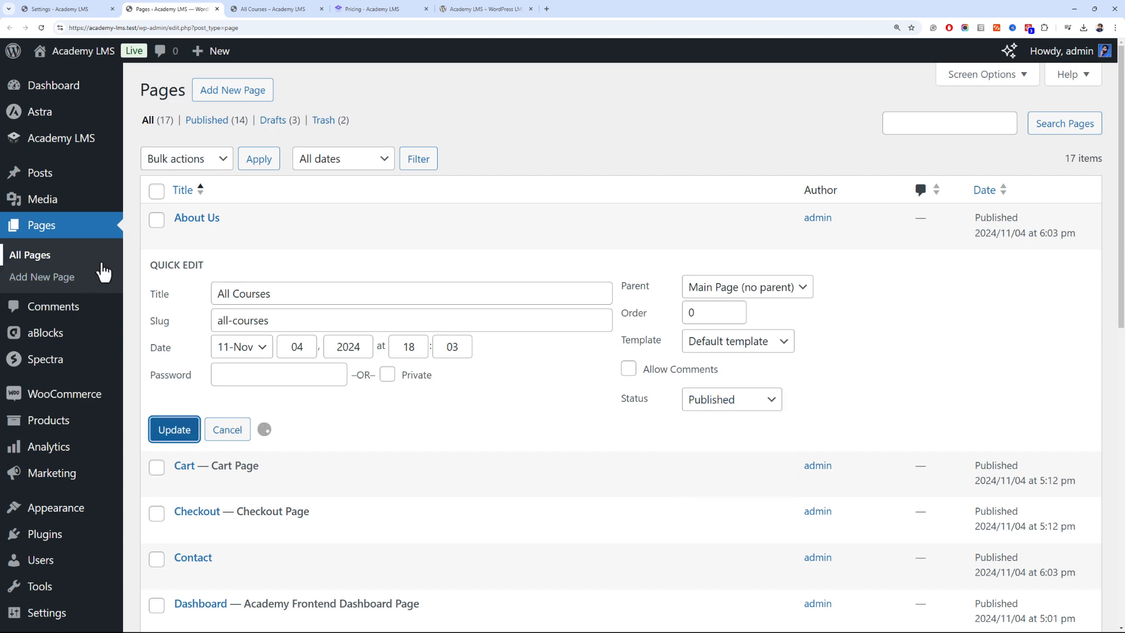
# Reload the Academy LMS settings, set the Course Page to All Courses, and save
pyautogui.click(117, 14)
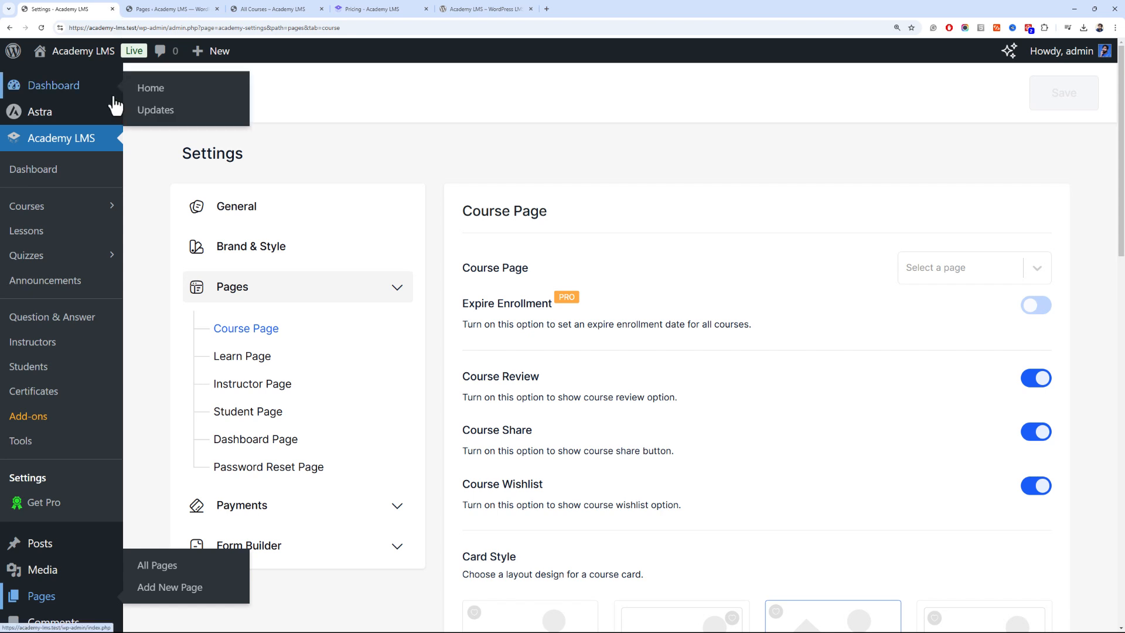
pyautogui.hotkey('ctrl', 'l')
pyautogui.press('Return')
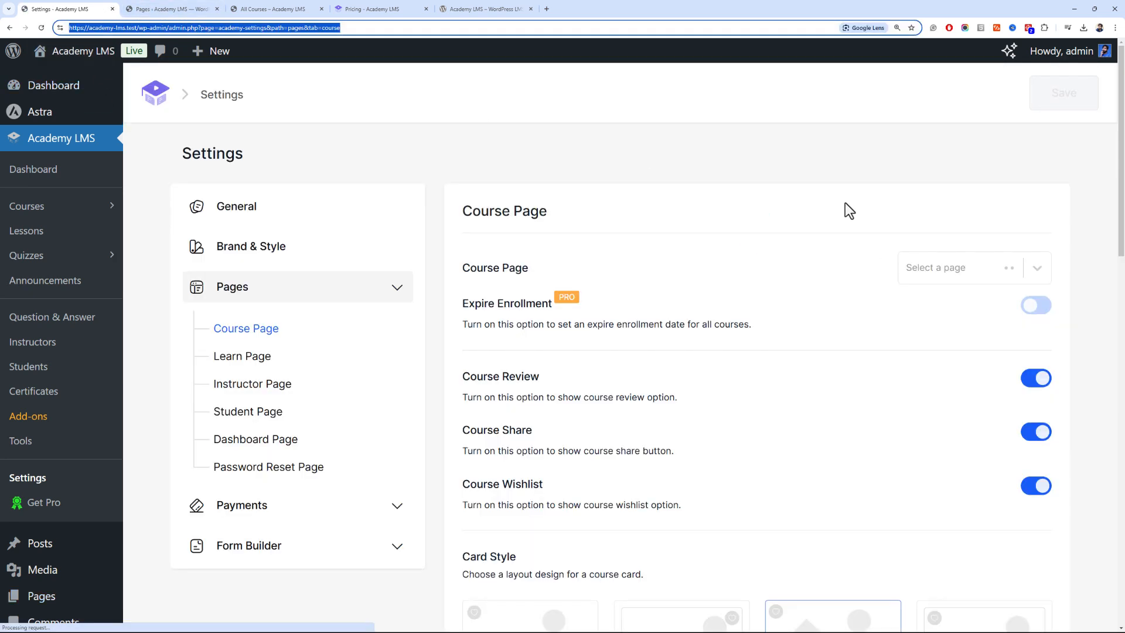
pyautogui.click(978, 274)
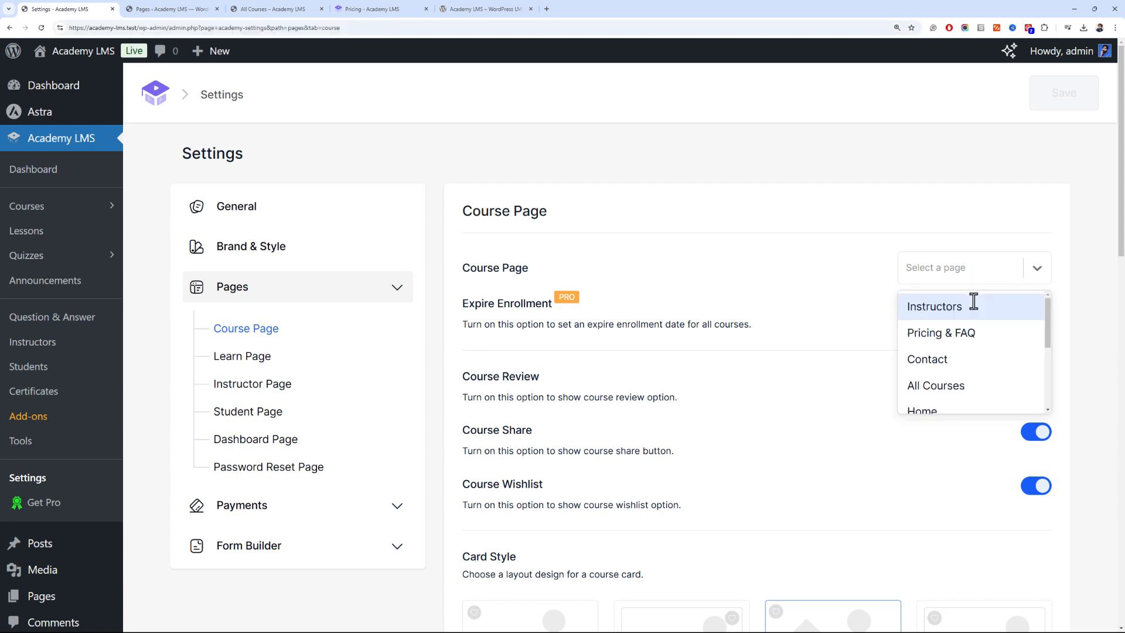
pyautogui.click(1013, 397)
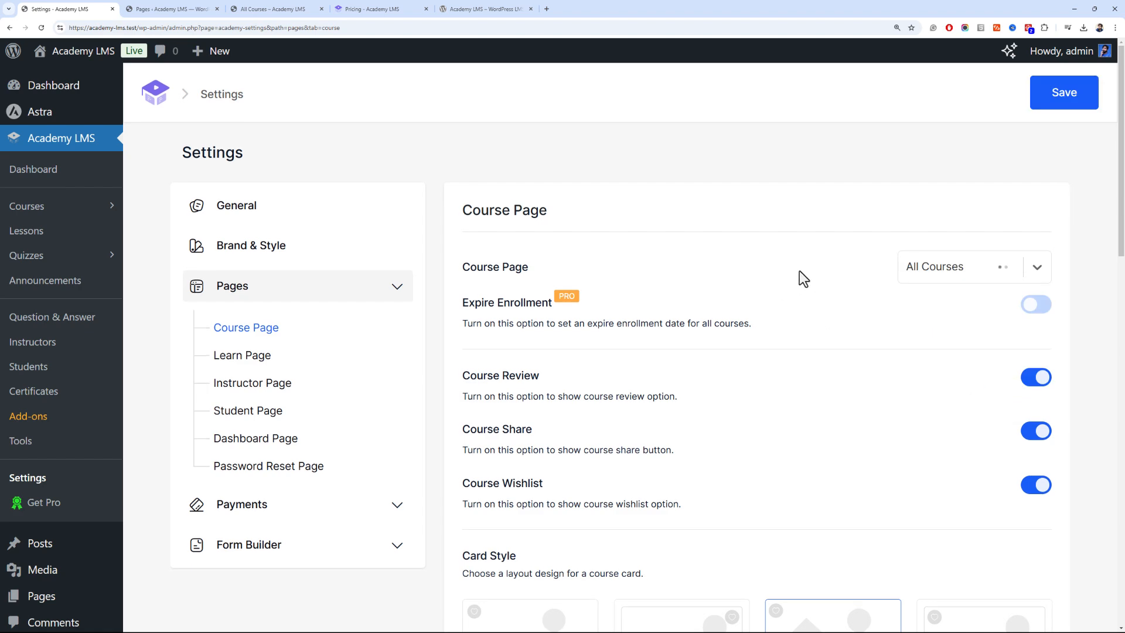
pyautogui.scroll(-1, 1120, 199)
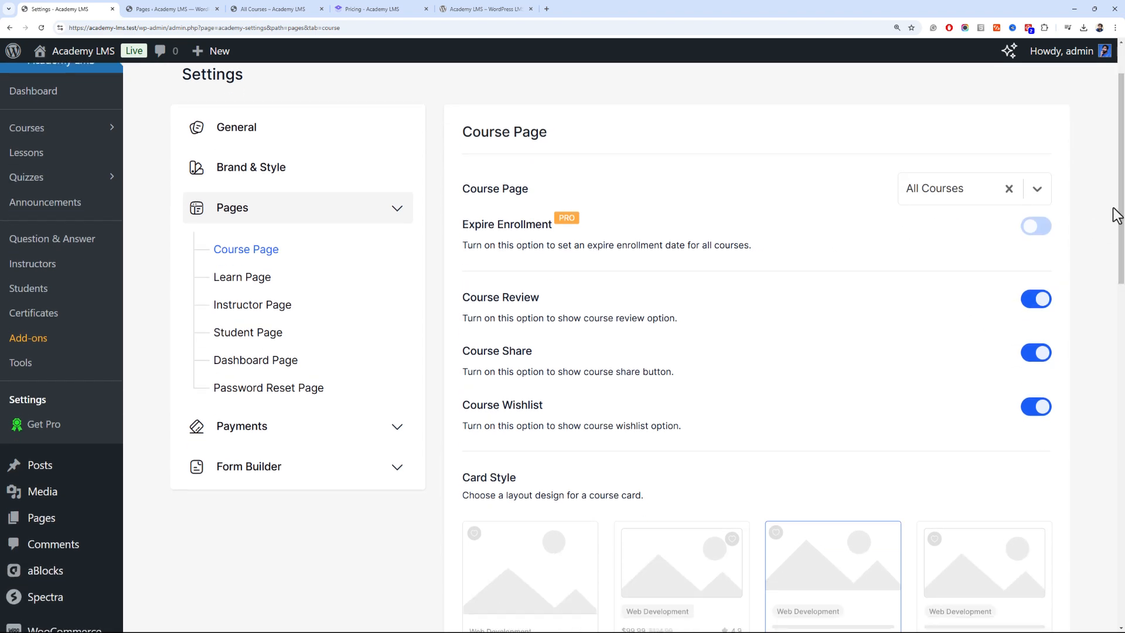
pyautogui.scroll(1, 1121, 188)
pyautogui.click(1064, 92)
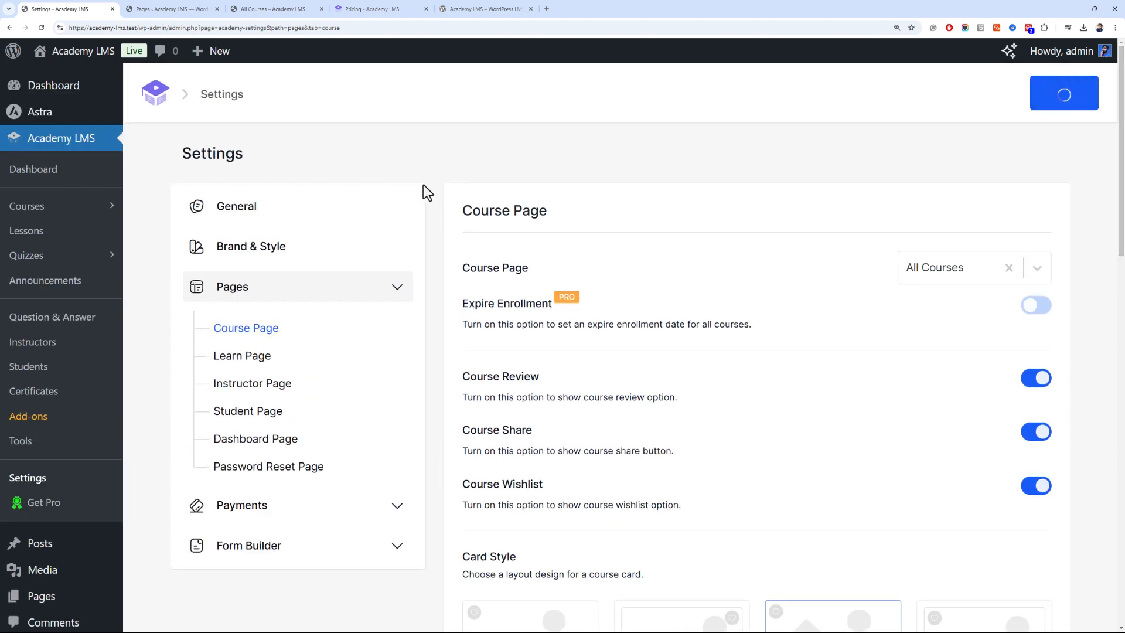
pyautogui.scroll(-3, 410, 201)
pyautogui.scroll(3, 402, 201)
# Check the All Courses page on the site and return to the Academy LMS Course Page settings
pyautogui.click(218, 6)
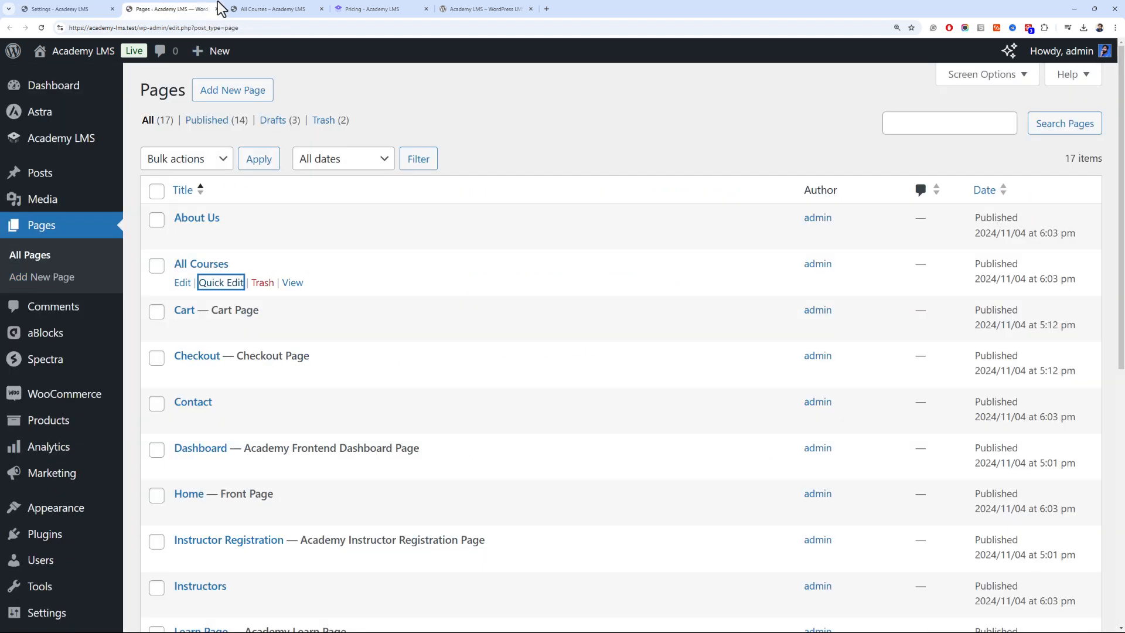
pyautogui.click(237, 8)
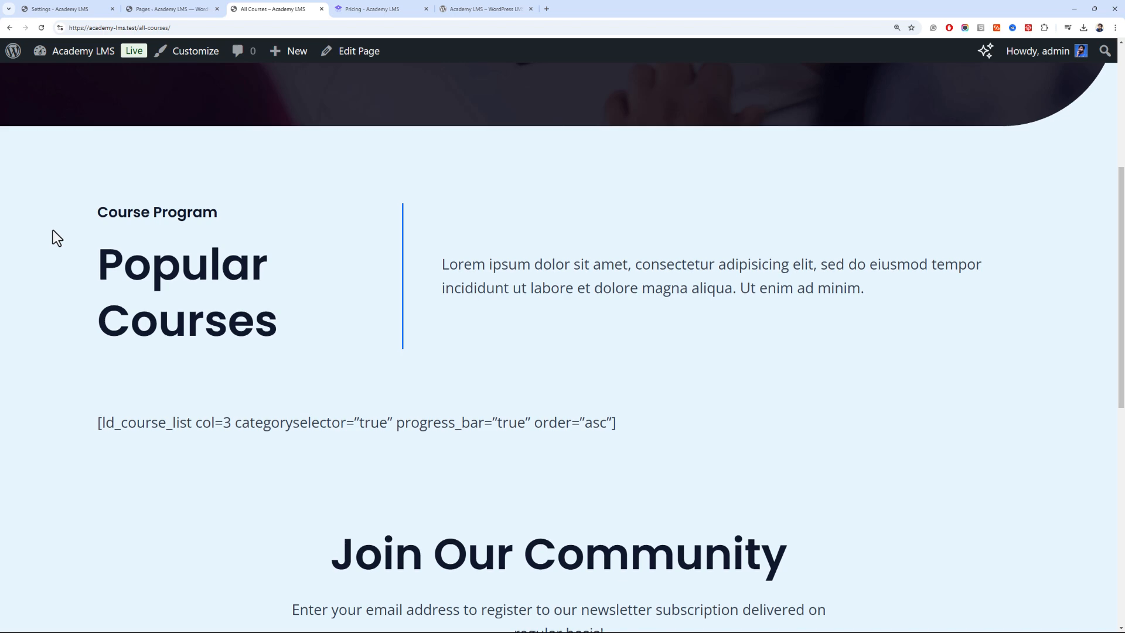
pyautogui.scroll(-2, 53, 229)
pyautogui.click(56, 9)
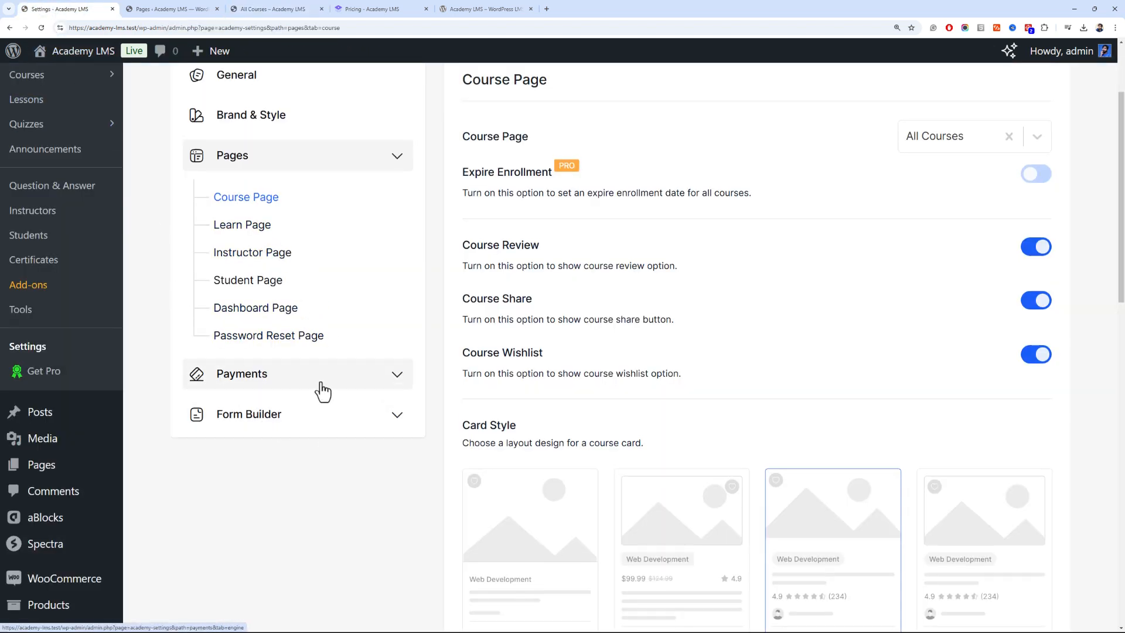
# Copy the Course Grid shortcode from the Academy LMS Tools shortcode list
pyautogui.scroll(3, 322, 389)
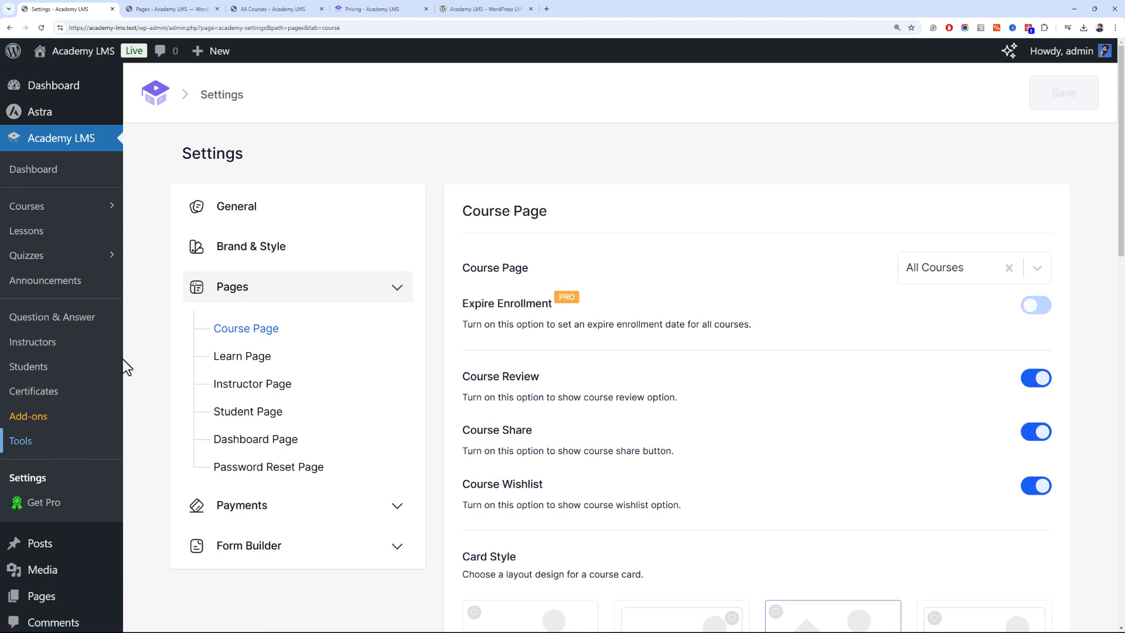
pyautogui.click(48, 447)
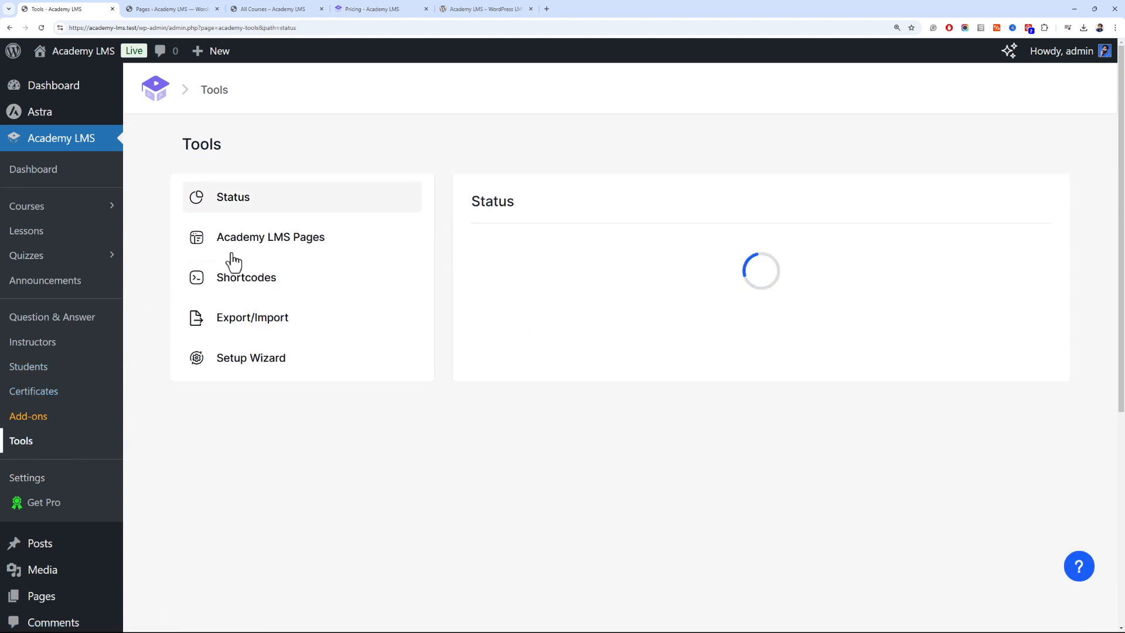
pyautogui.click(286, 292)
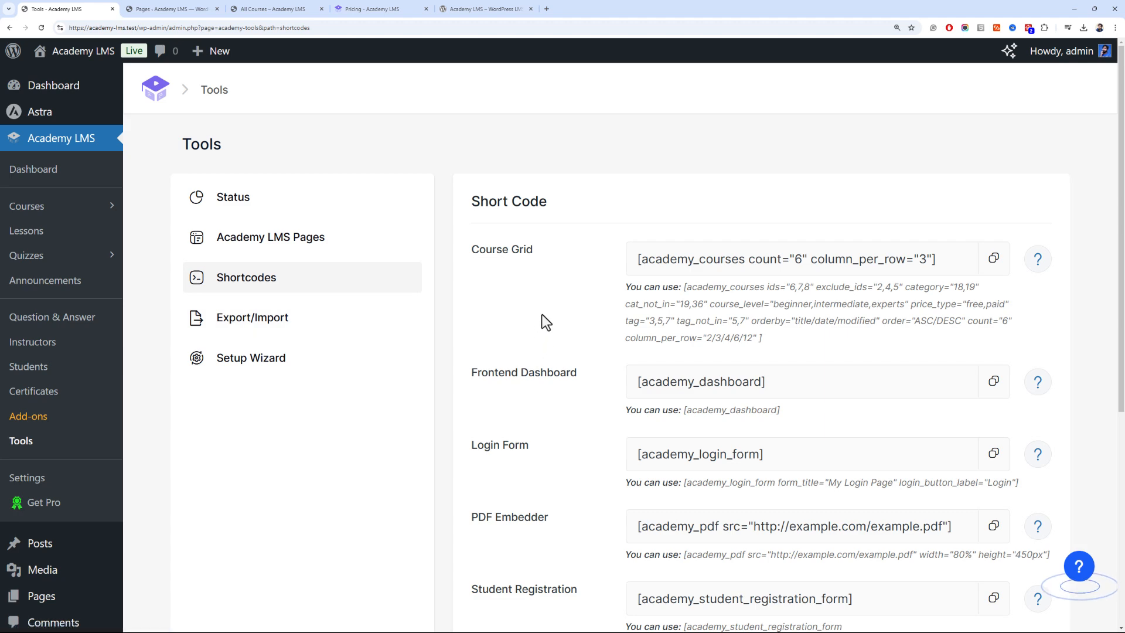
pyautogui.click(989, 271)
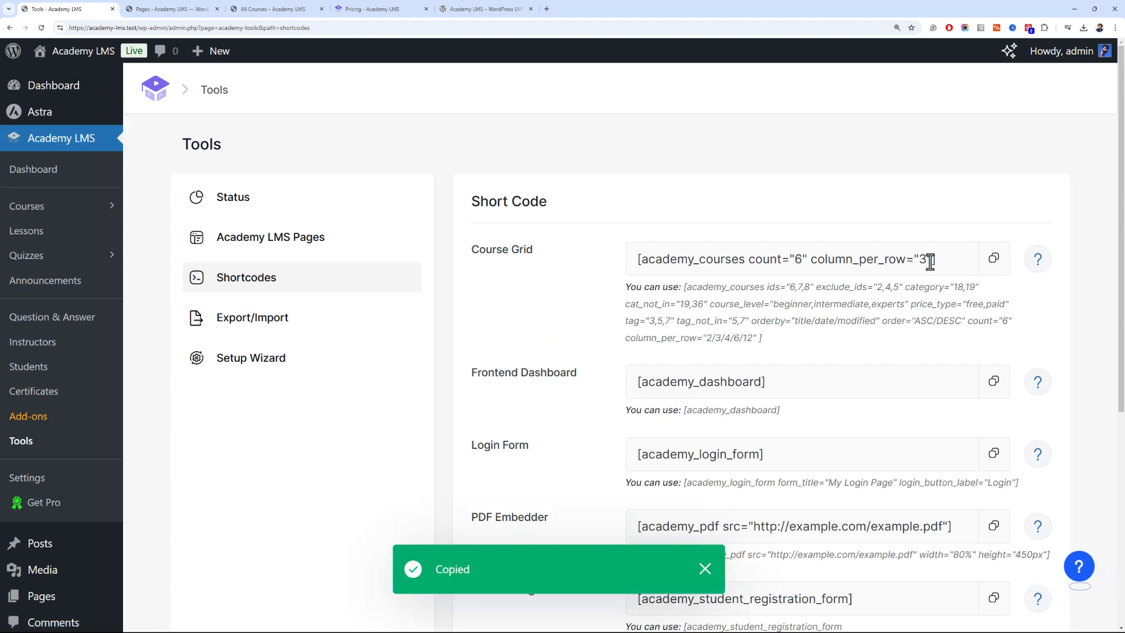
# Open the All Courses page in the block editor and dismiss the welcome guide
pyautogui.click(201, 8)
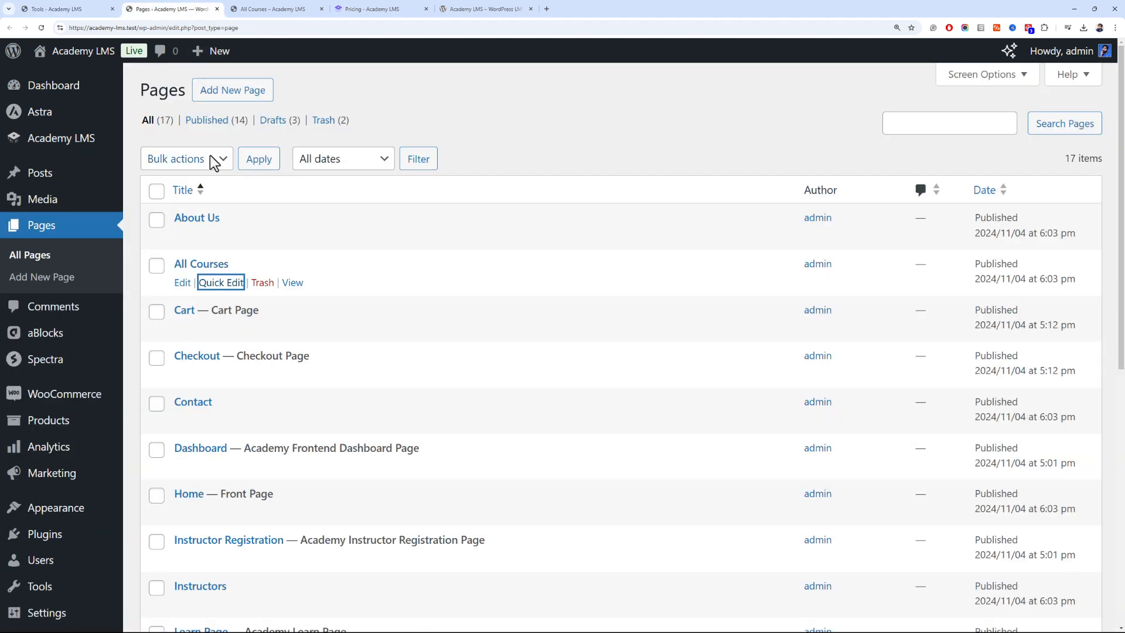
pyautogui.click(182, 282)
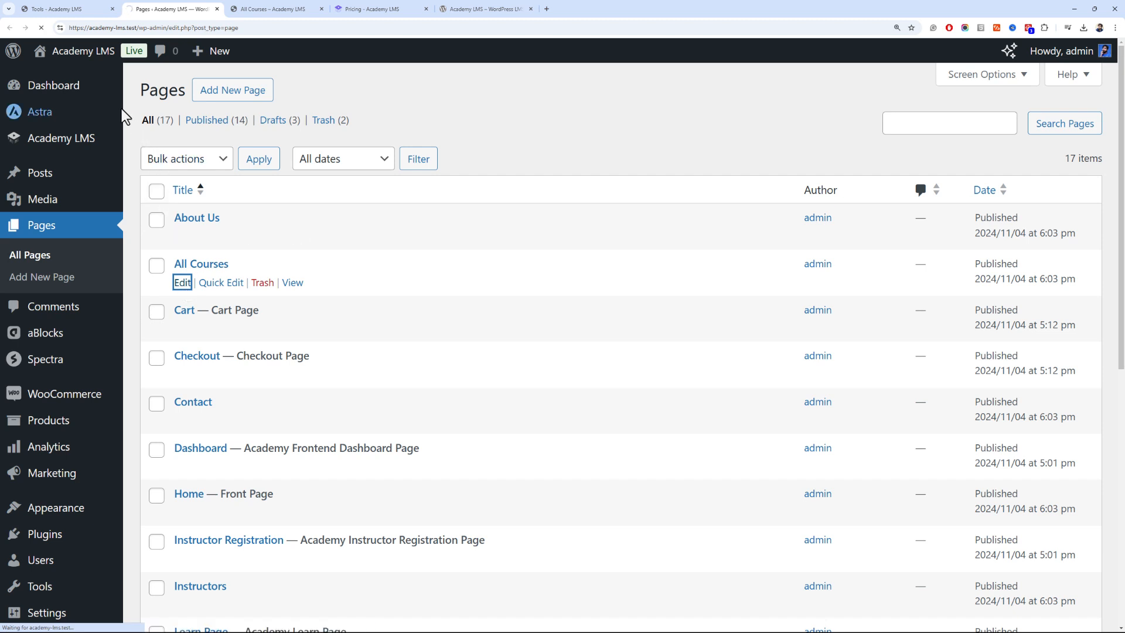
pyautogui.click(316, 8)
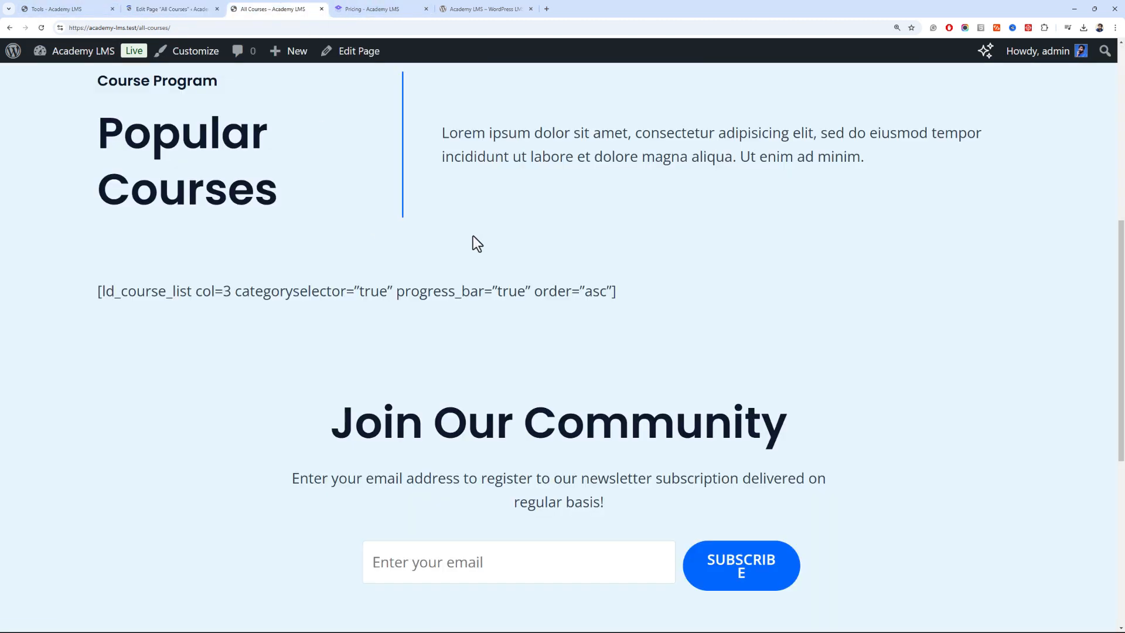
pyautogui.click(162, 3)
pyautogui.click(74, 9)
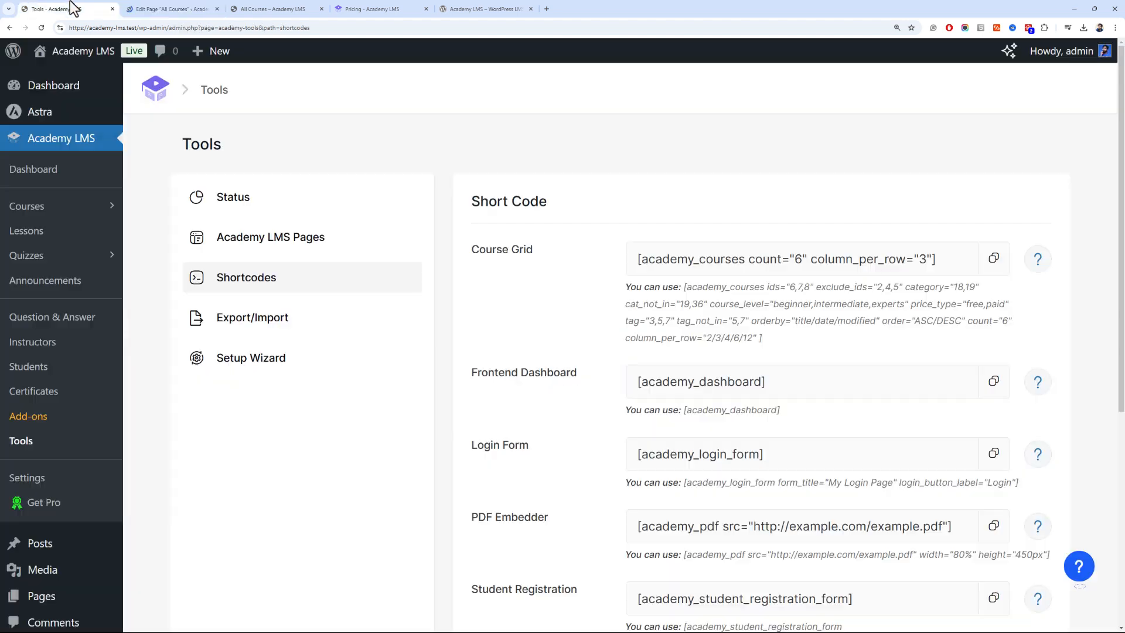
pyautogui.click(170, 9)
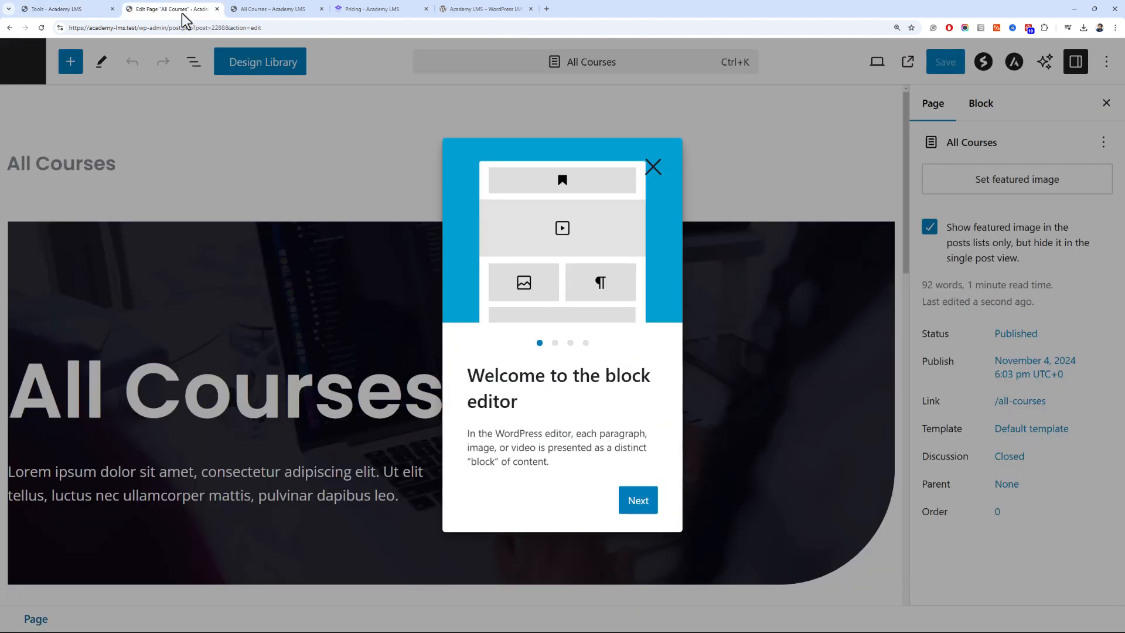
pyautogui.click(653, 168)
# Replace the shortcode under Popular Courses with [academy_courses count="6" column_per_row="3"] and save the page
pyautogui.scroll(-10, 492, 296)
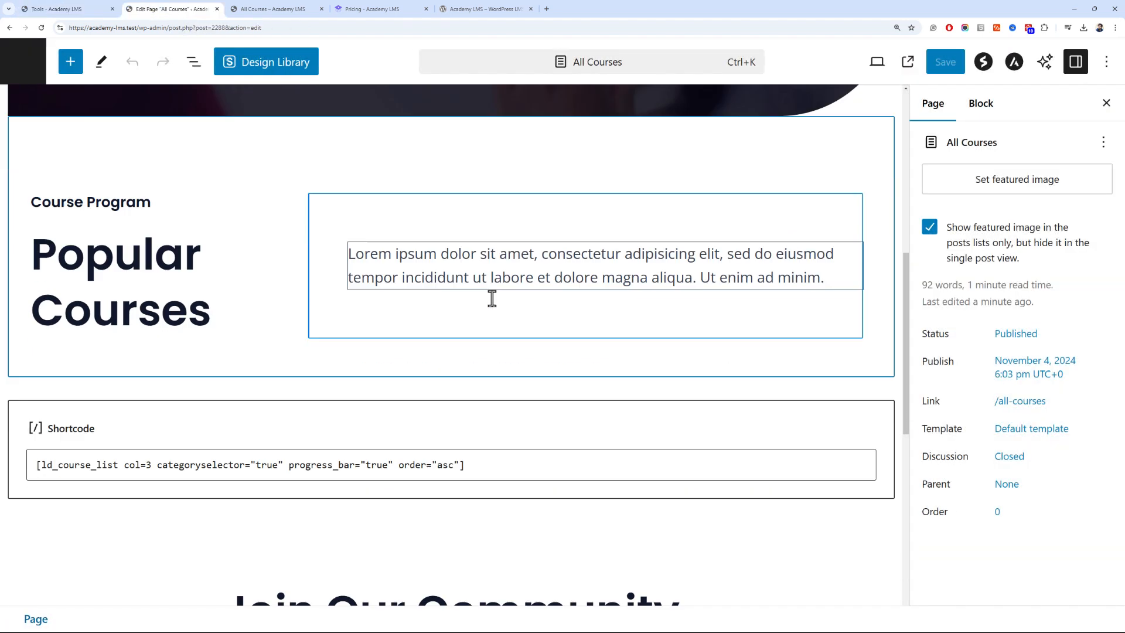
pyautogui.click(484, 288)
pyautogui.moveTo(480, 279); pyautogui.dragTo(26, 278)
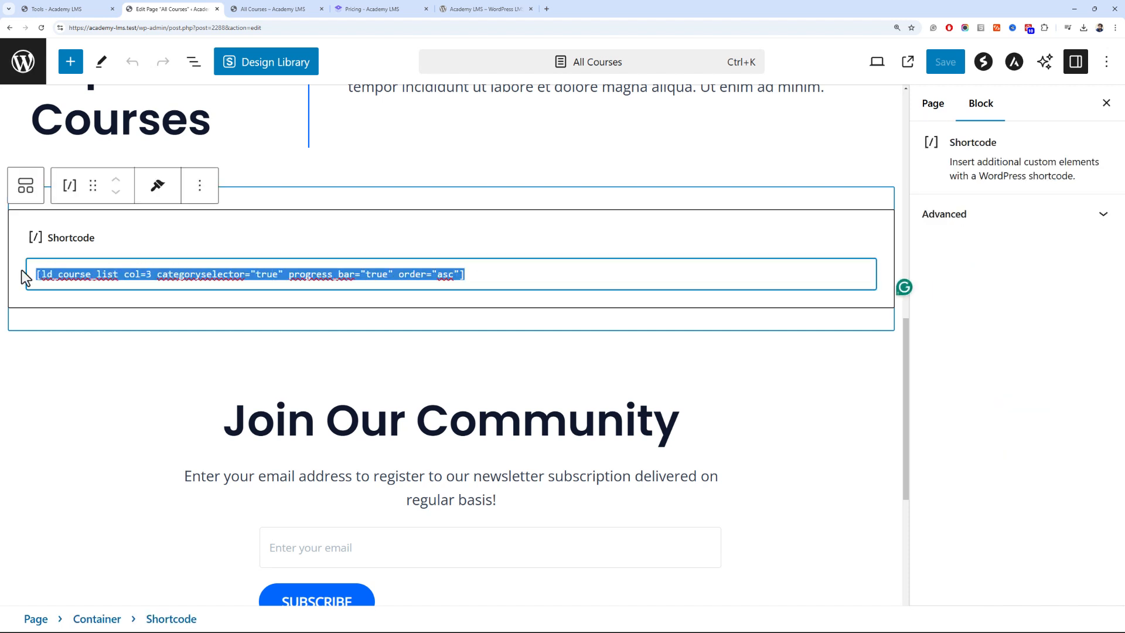
pyautogui.hotkey('ctrl', 'v')
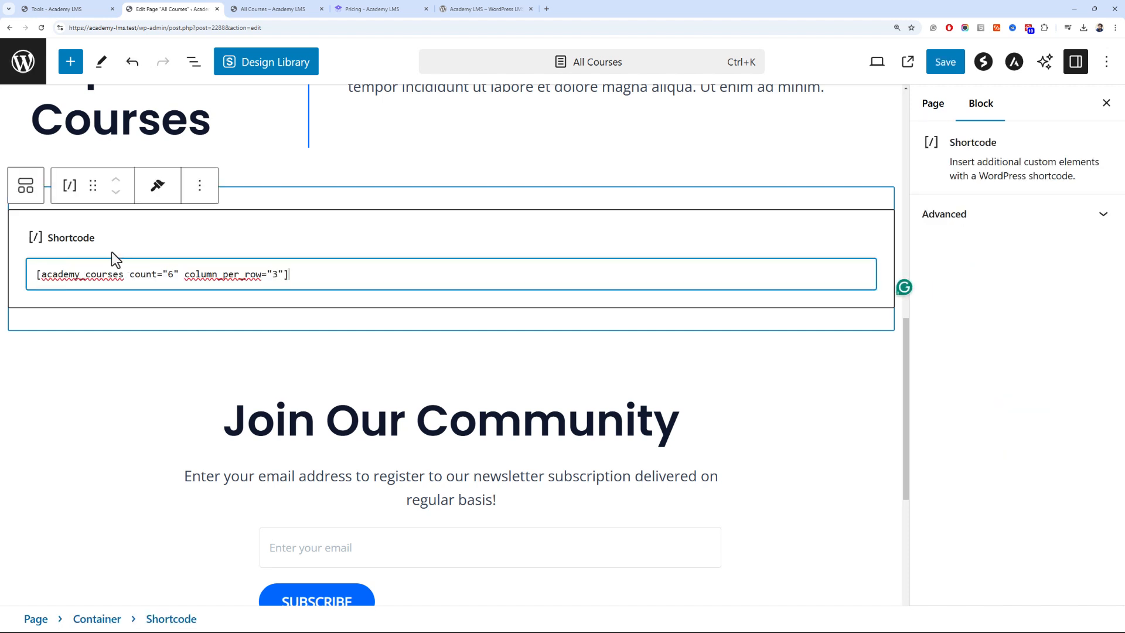
pyautogui.click(957, 75)
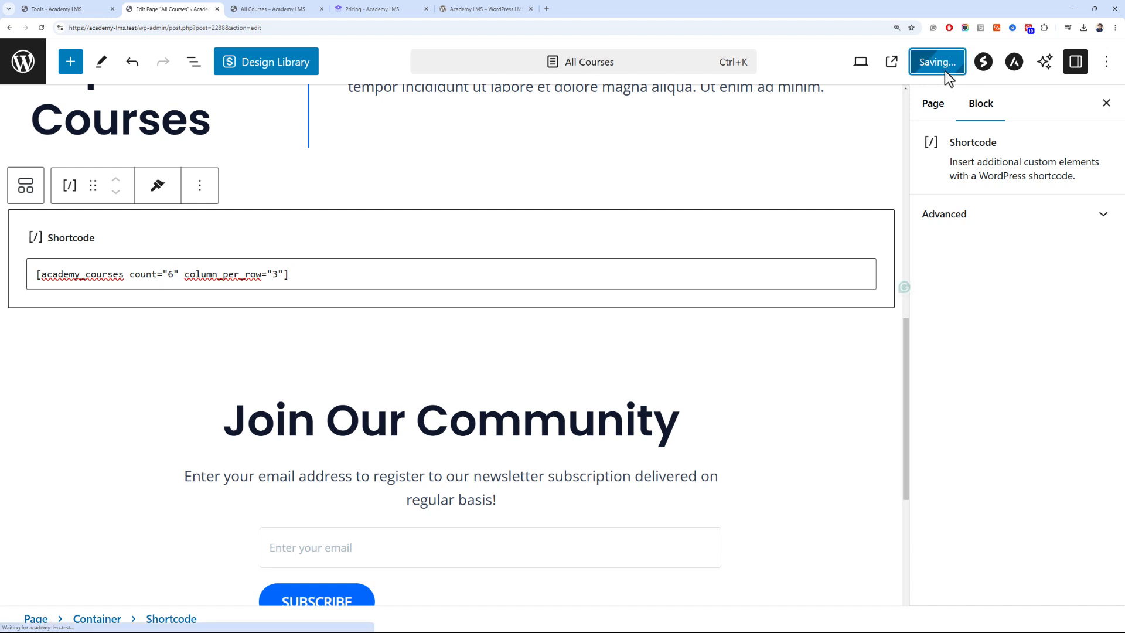
# Review the optional parameters of the Course Grid shortcode and check the All Courses page on the site
pyautogui.click(118, 13)
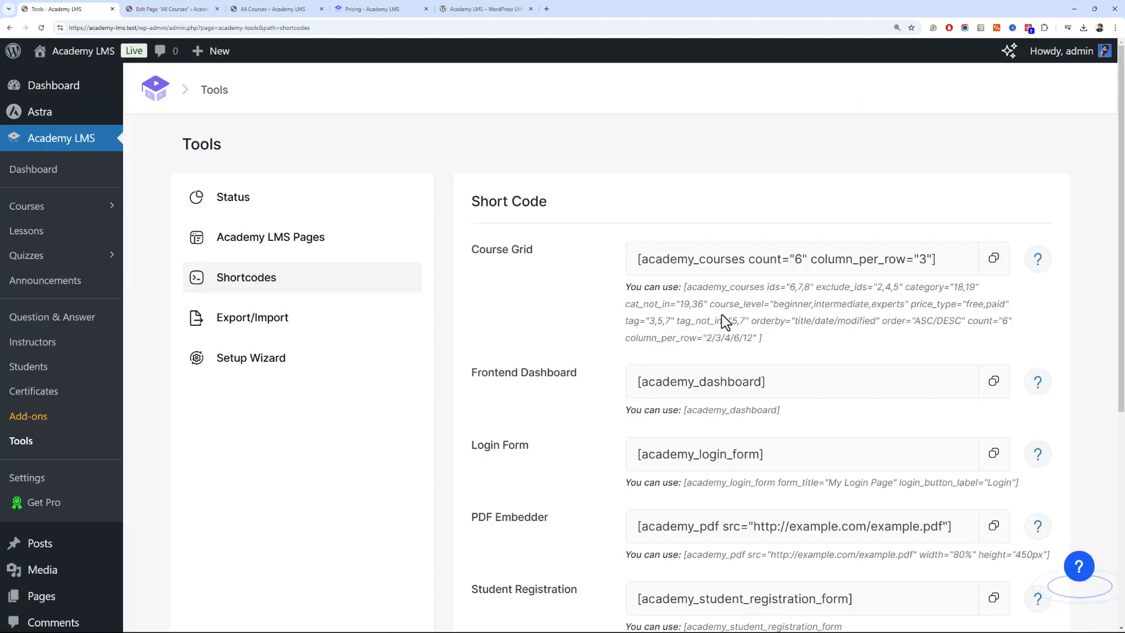
pyautogui.moveTo(686, 287); pyautogui.dragTo(760, 334)
pyautogui.click(760, 334)
pyautogui.click(276, 9)
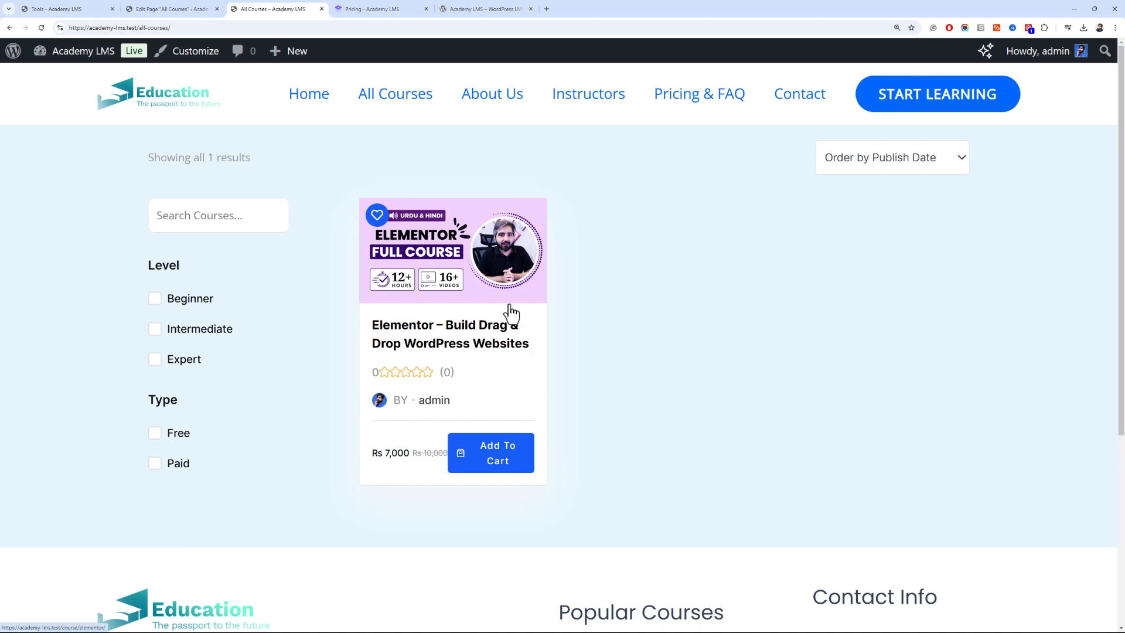
# Clear the All Courses assignment from the Course Page setting in Academy LMS and save the settings
pyautogui.click(82, 8)
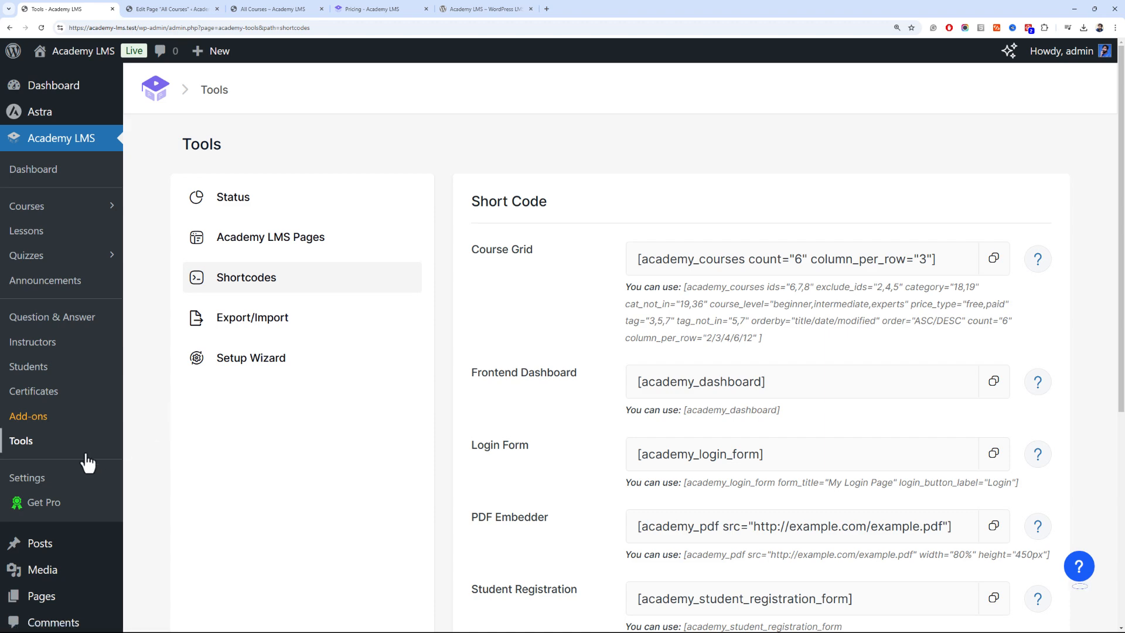
pyautogui.click(68, 479)
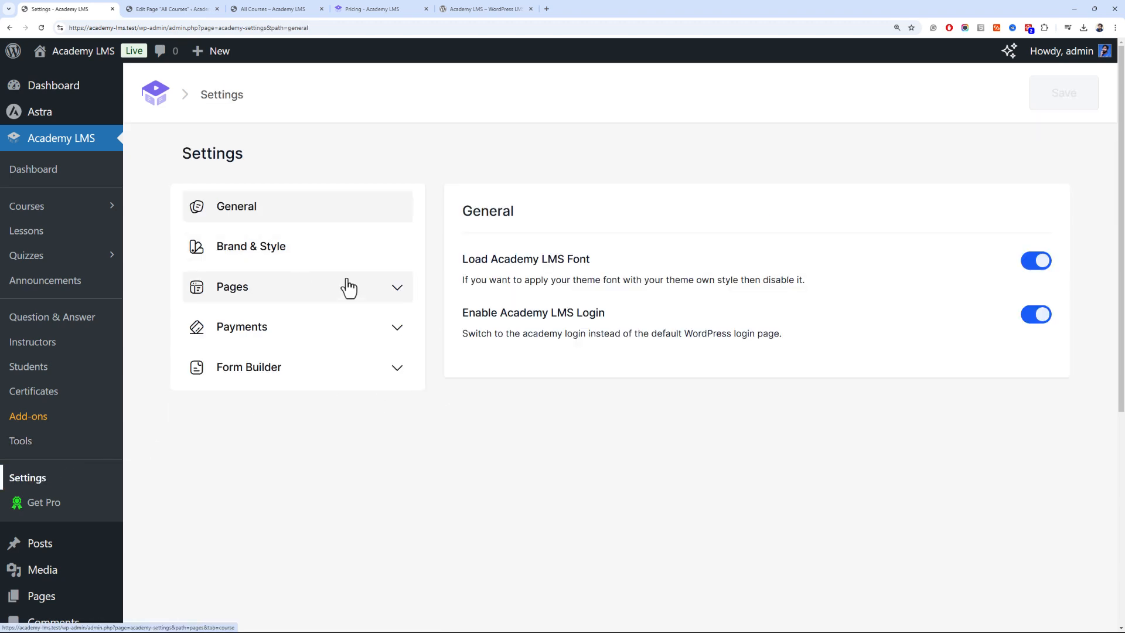
pyautogui.click(199, 9)
pyautogui.click(262, 6)
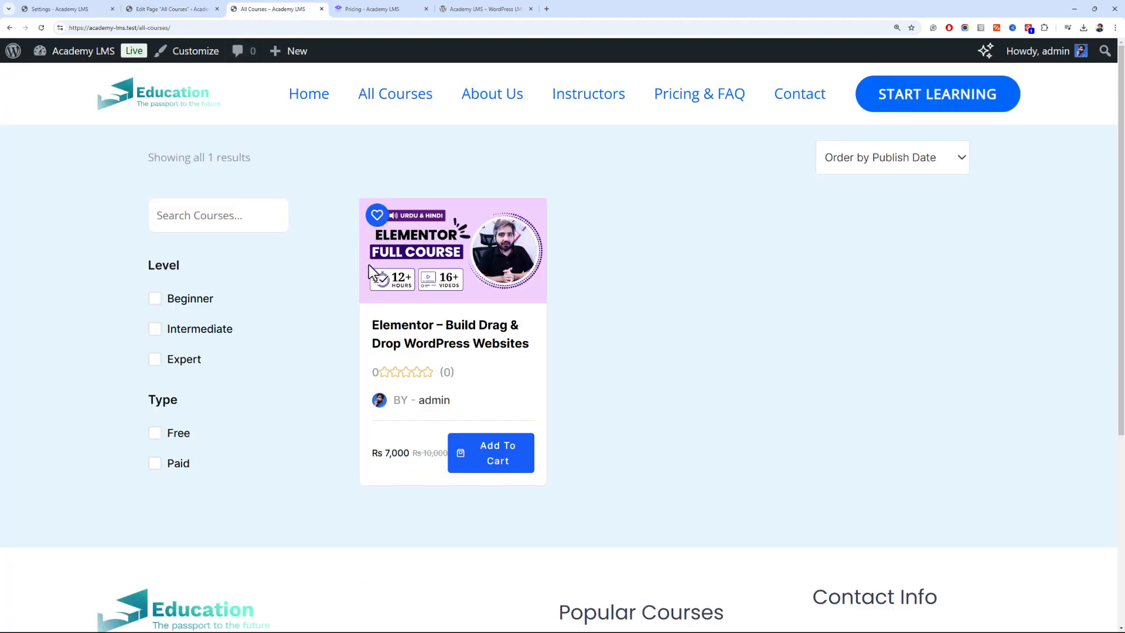
pyautogui.click(53, 8)
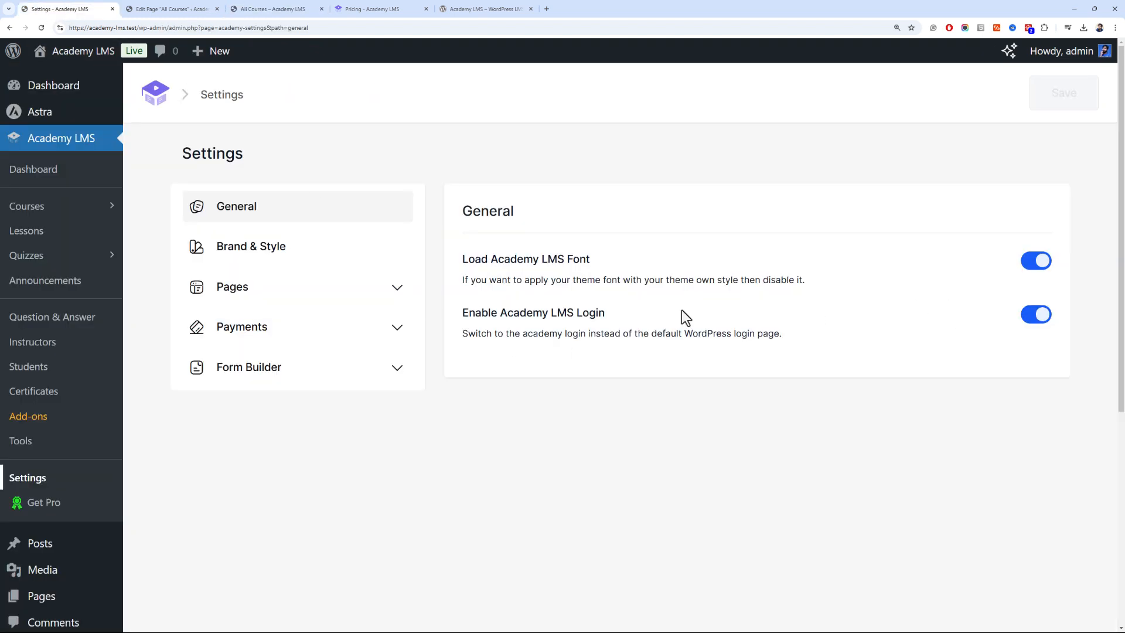
pyautogui.click(389, 289)
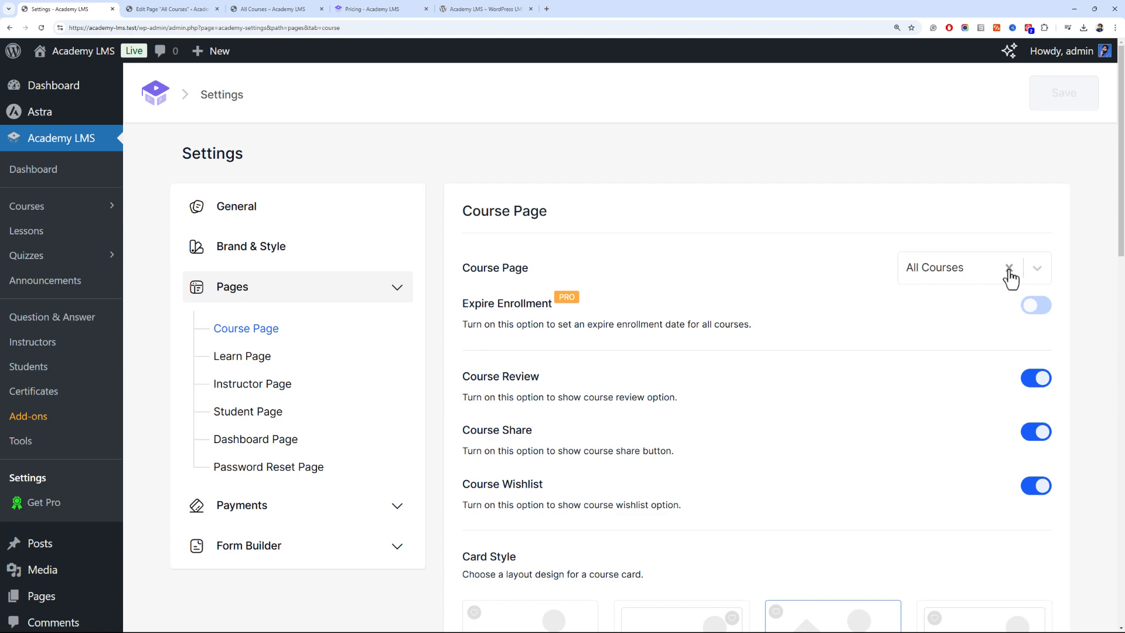
pyautogui.click(1009, 271)
pyautogui.click(1046, 106)
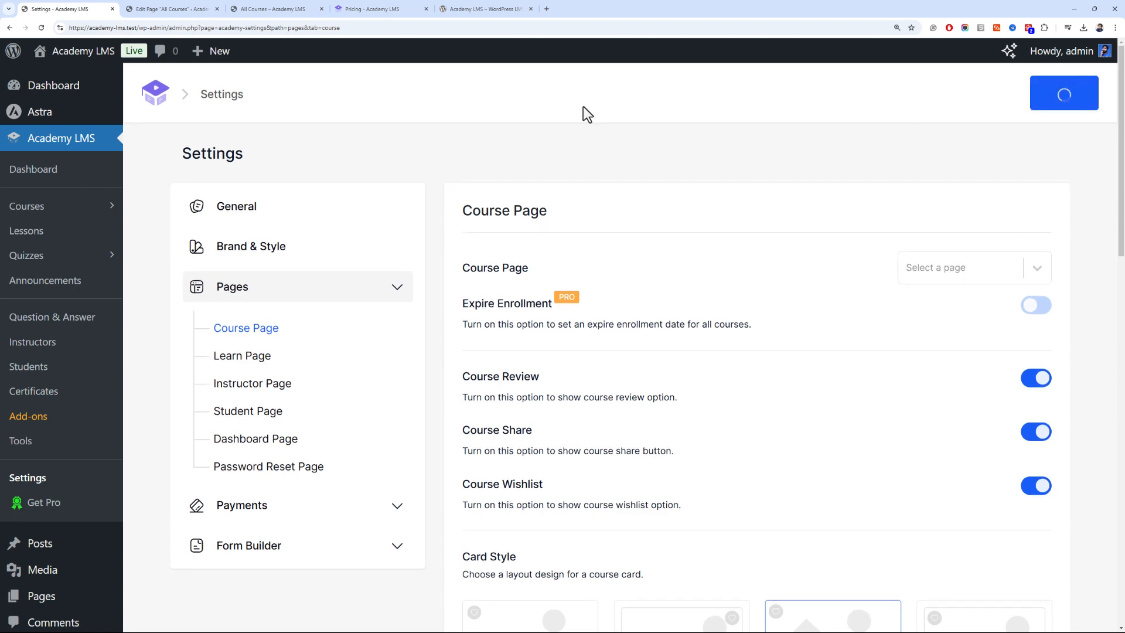
# Reload the All Courses page on the site and examine the course grid below the Popular Courses heading
pyautogui.click(264, 9)
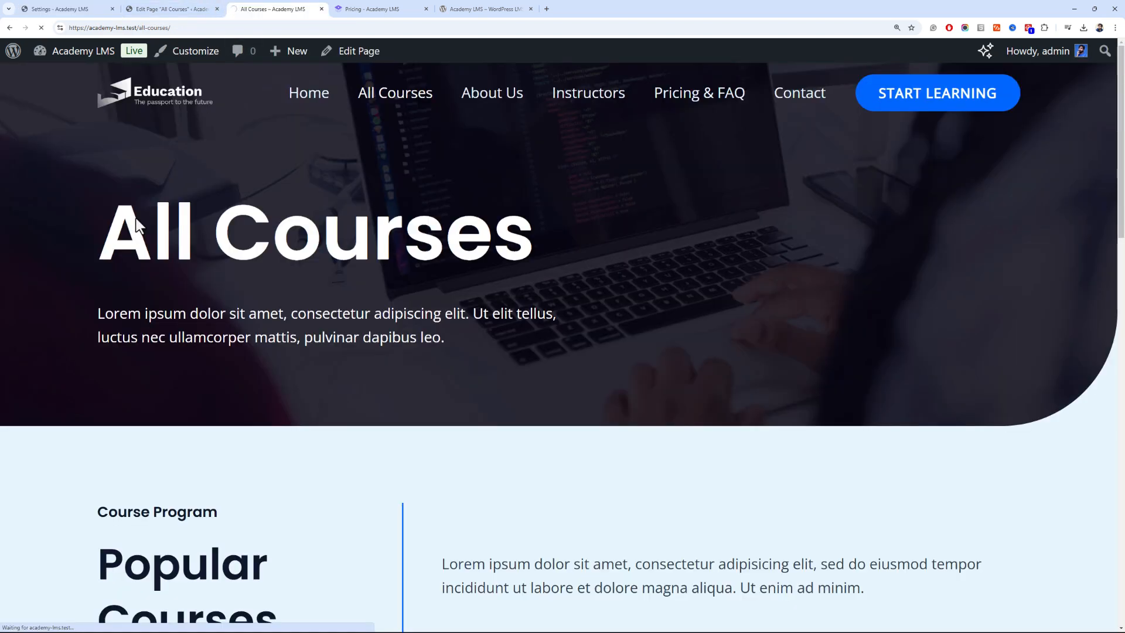
pyautogui.scroll(-5, 136, 218)
pyautogui.scroll(2, 136, 218)
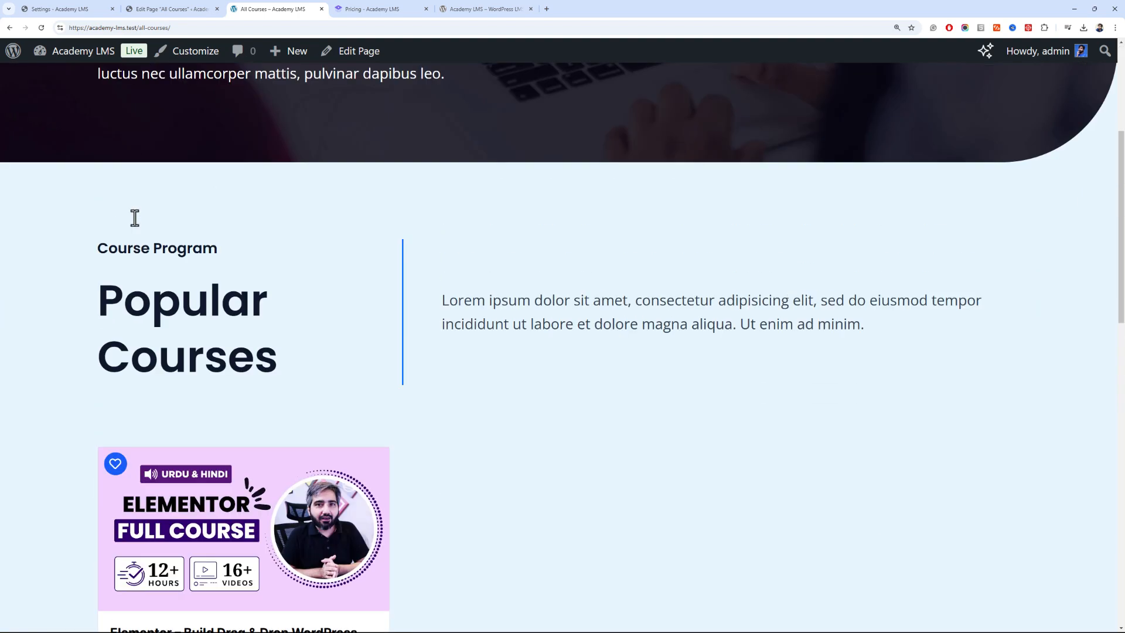
pyautogui.scroll(-2, 136, 220)
pyautogui.scroll(-2, 136, 226)
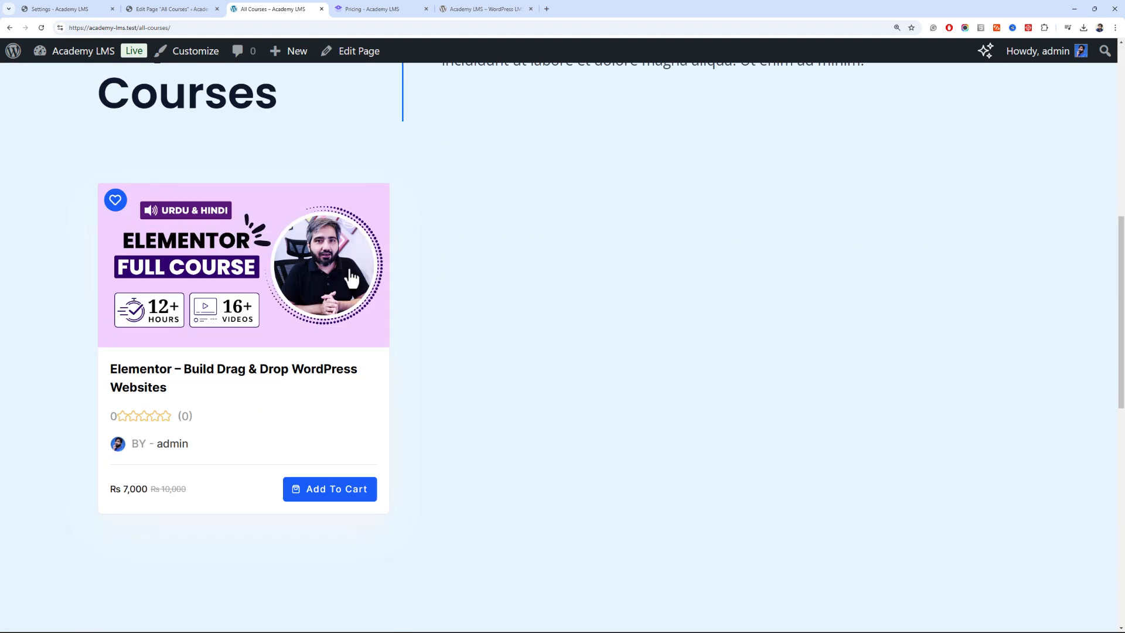
pyautogui.scroll(2, 384, 290)
pyautogui.scroll(-2, 399, 350)
# Compare the page's shortcode block and the Course Page setting with the All Courses layout on the site
pyautogui.click(146, 8)
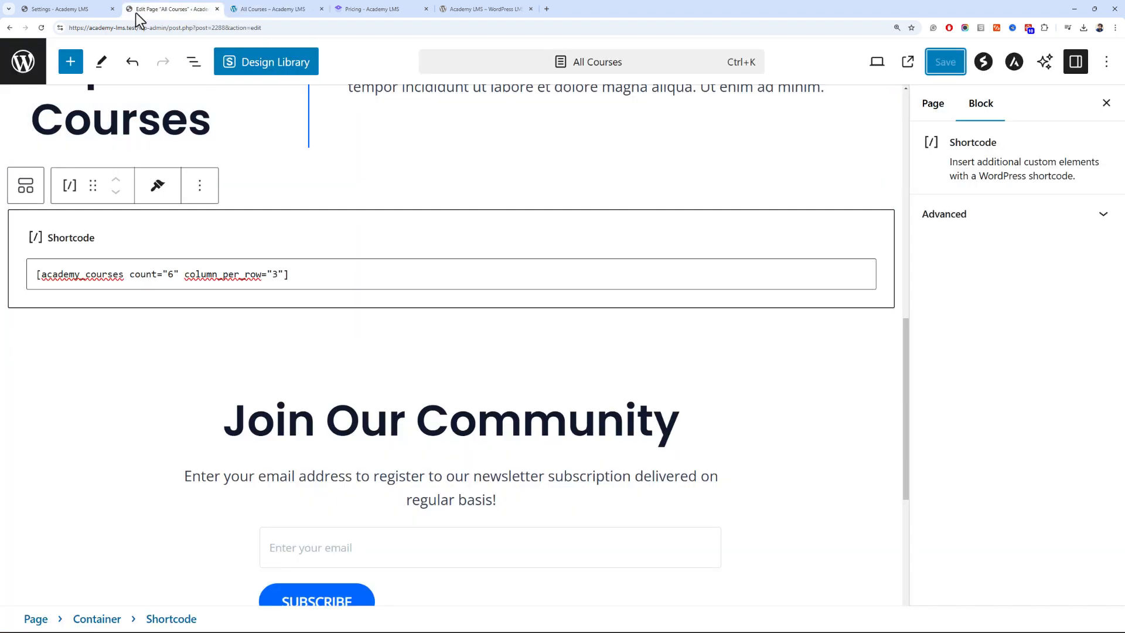
pyautogui.click(59, 9)
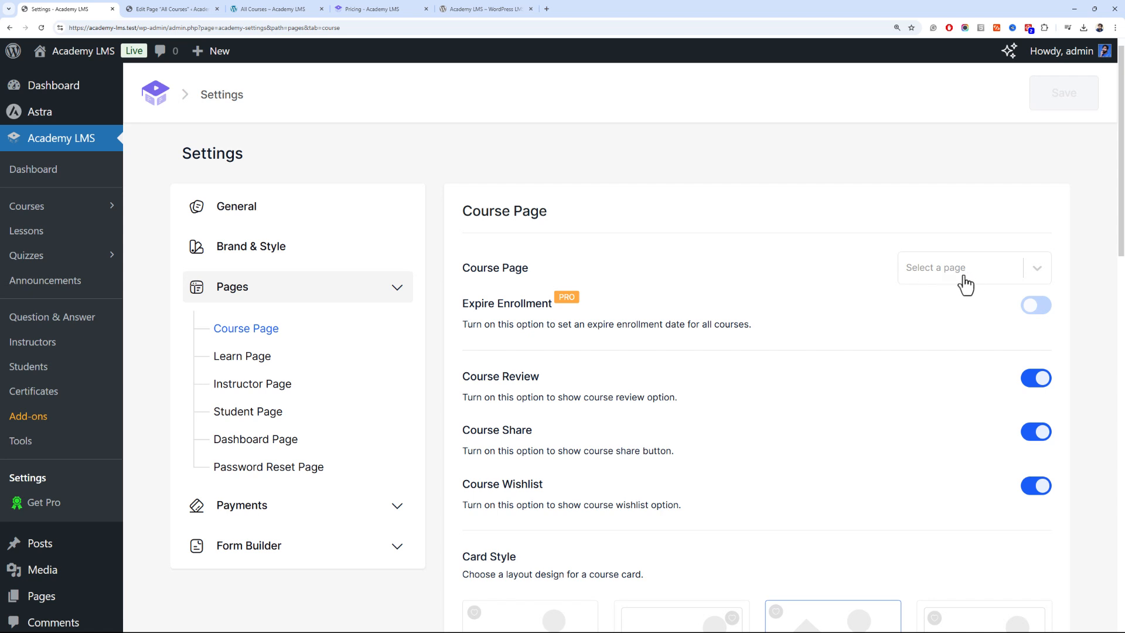
pyautogui.click(272, 9)
pyautogui.scroll(9, 232, 152)
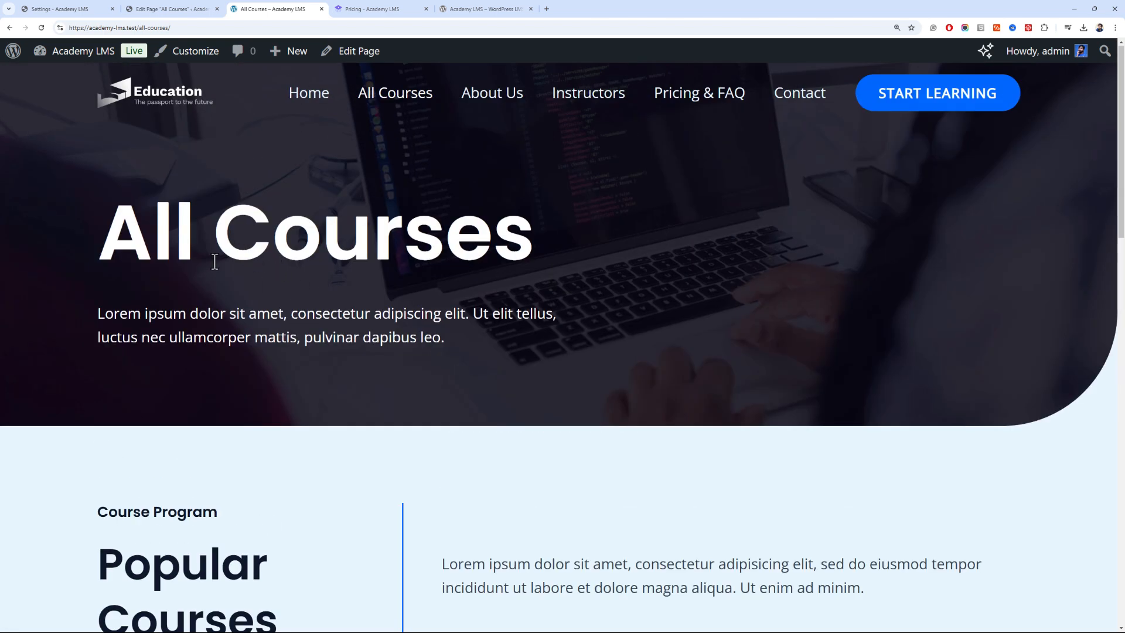
pyautogui.scroll(-10, 221, 271)
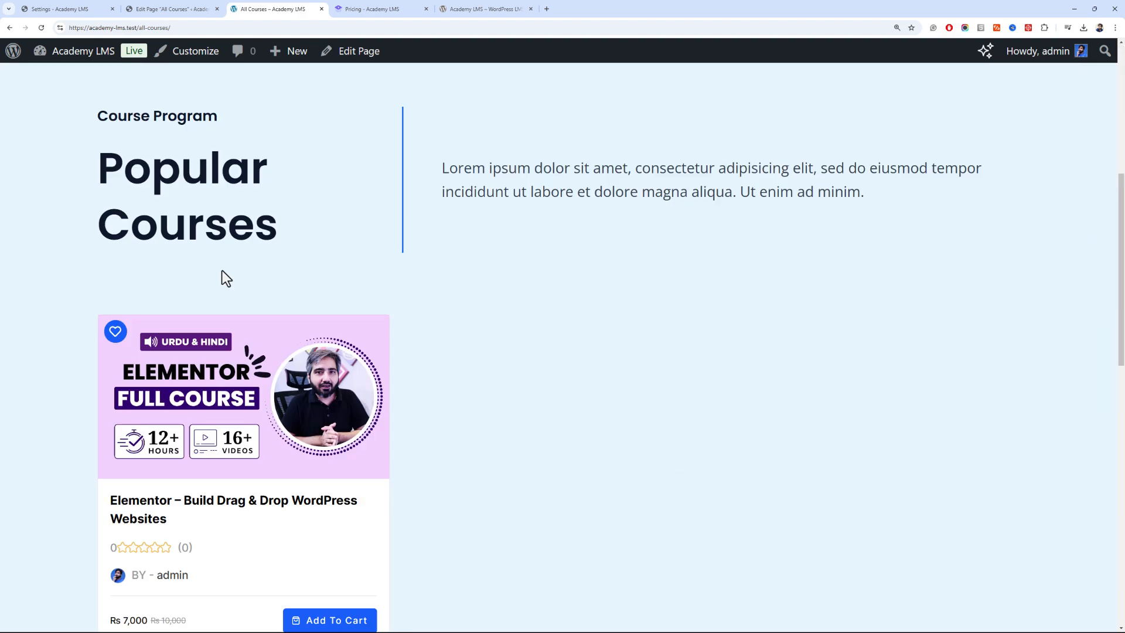
pyautogui.scroll(2, 393, 252)
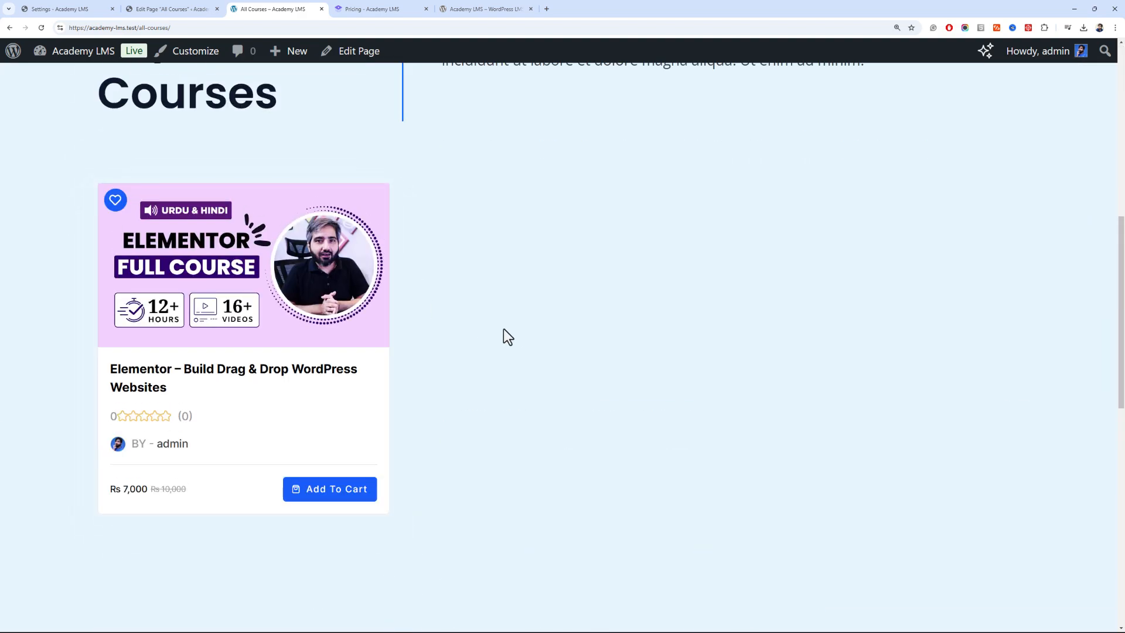
pyautogui.scroll(2, 503, 329)
pyautogui.scroll(2, 434, 328)
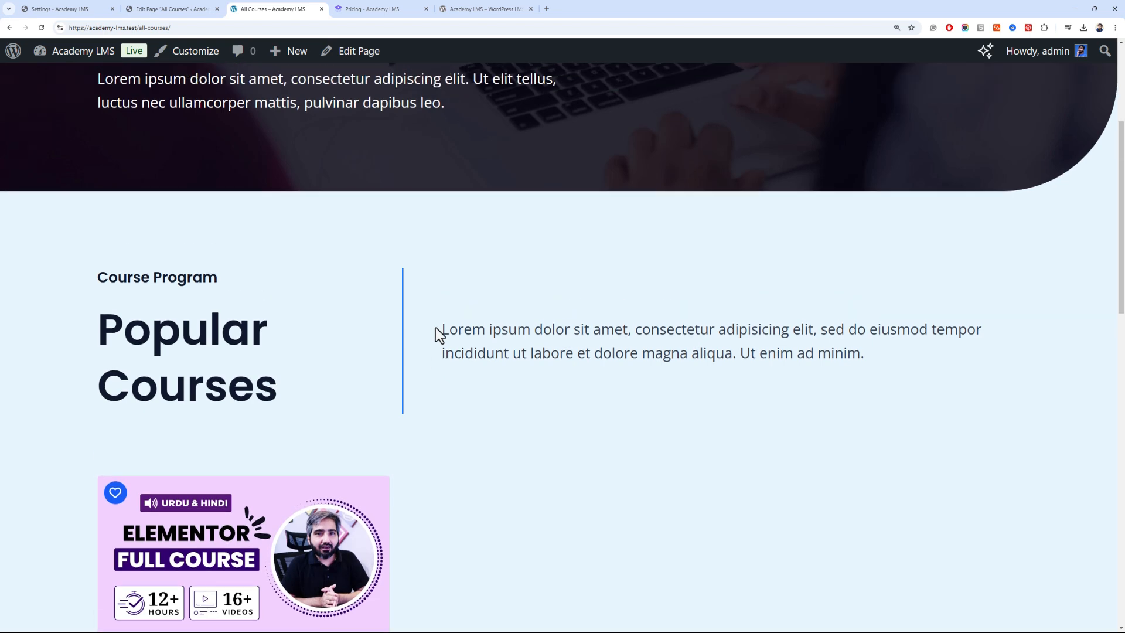
pyautogui.scroll(2, 435, 328)
# Recheck the shortcode block in the editor, then examine the live All Courses page's hero banner and Elementor course card
pyautogui.click(201, 7)
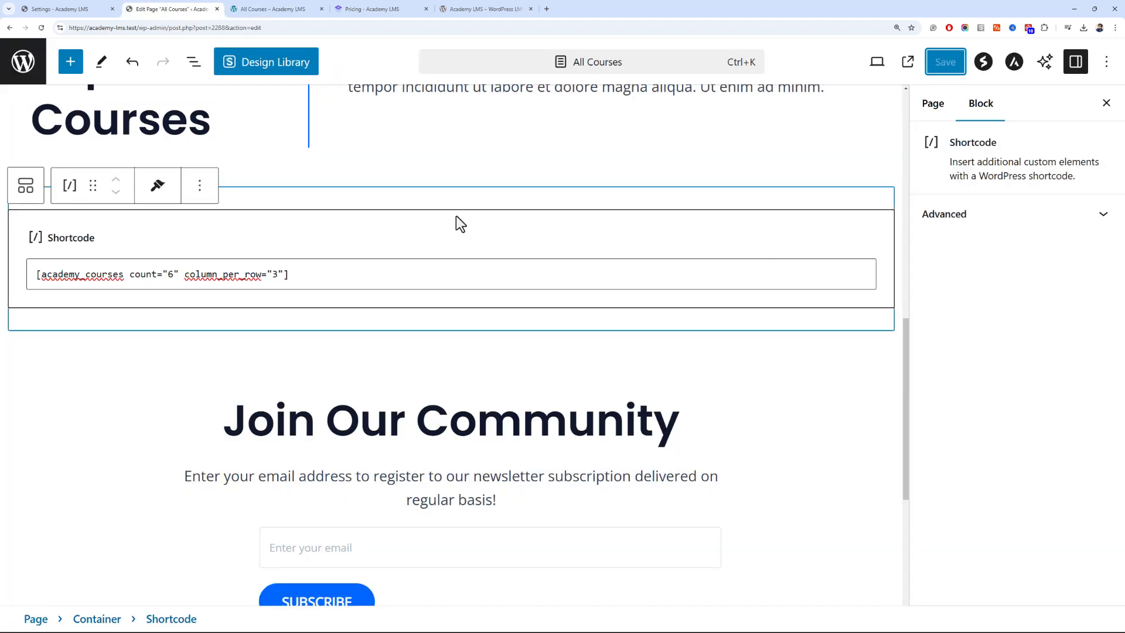
pyautogui.click(293, 8)
pyautogui.scroll(2, 221, 198)
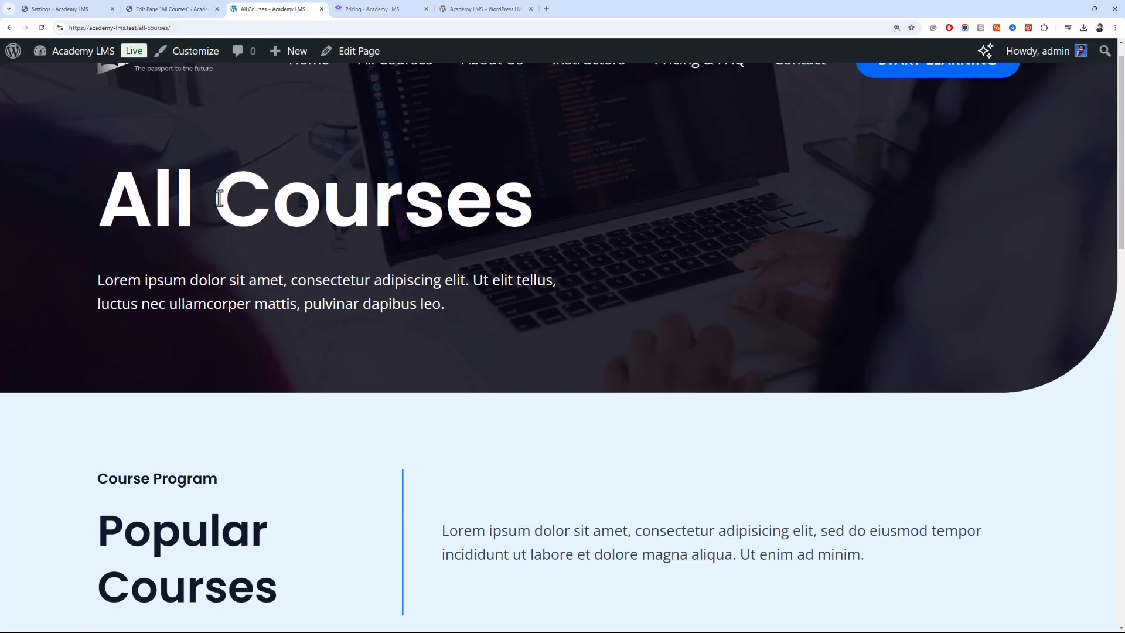
pyautogui.scroll(1, 219, 199)
pyautogui.scroll(-4, 340, 266)
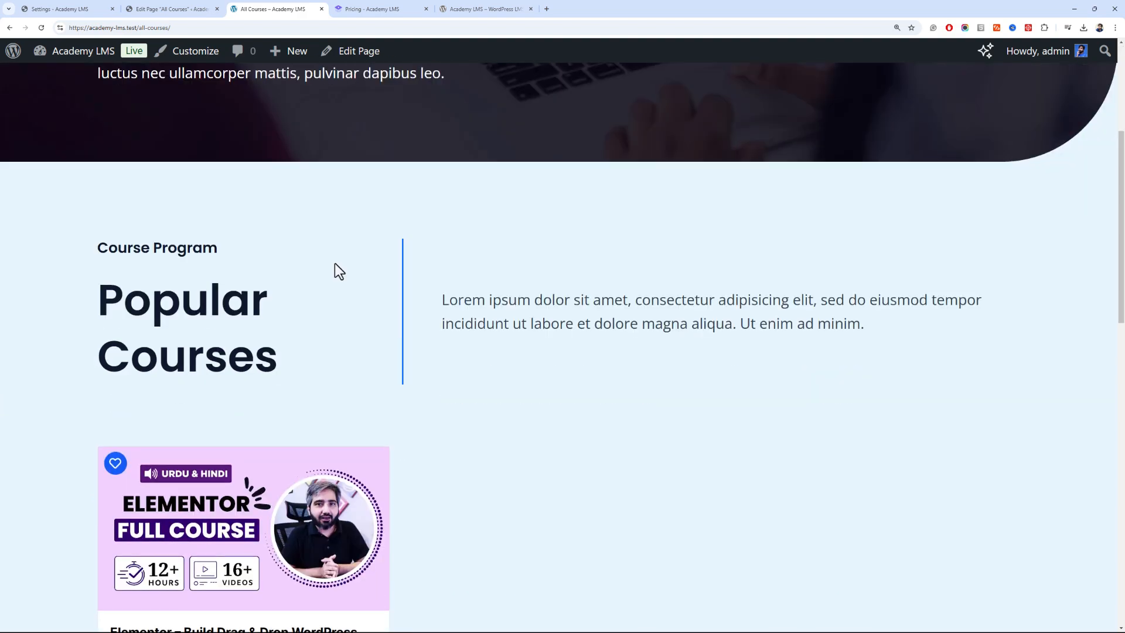
pyautogui.scroll(-2, 337, 269)
pyautogui.scroll(2, 527, 382)
pyautogui.scroll(-4, 380, 293)
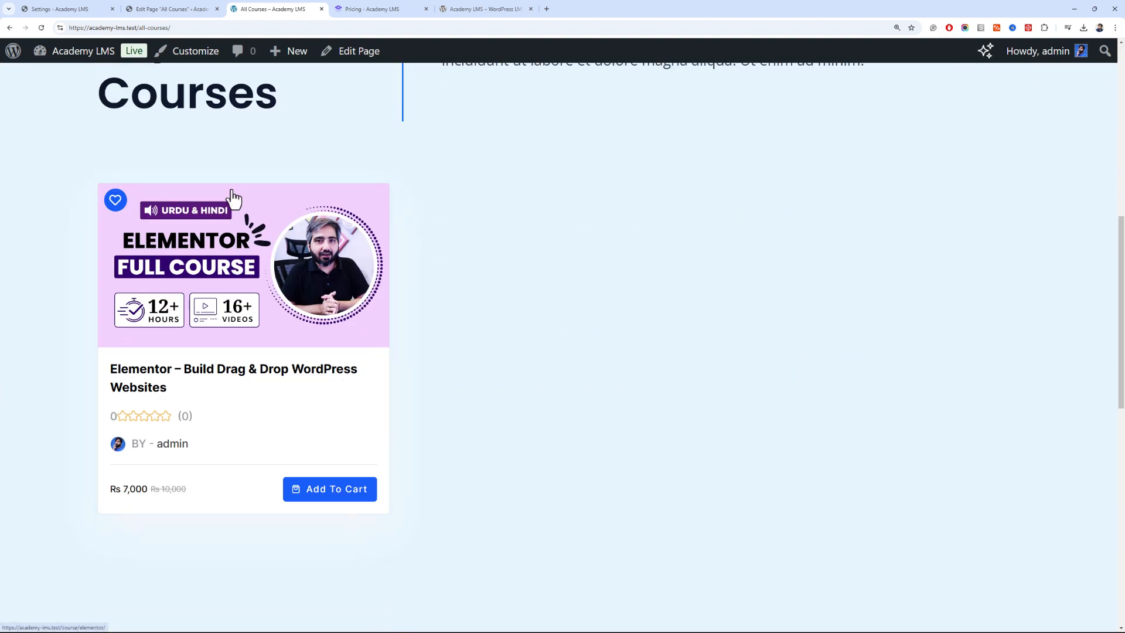
pyautogui.scroll(6, 223, 194)
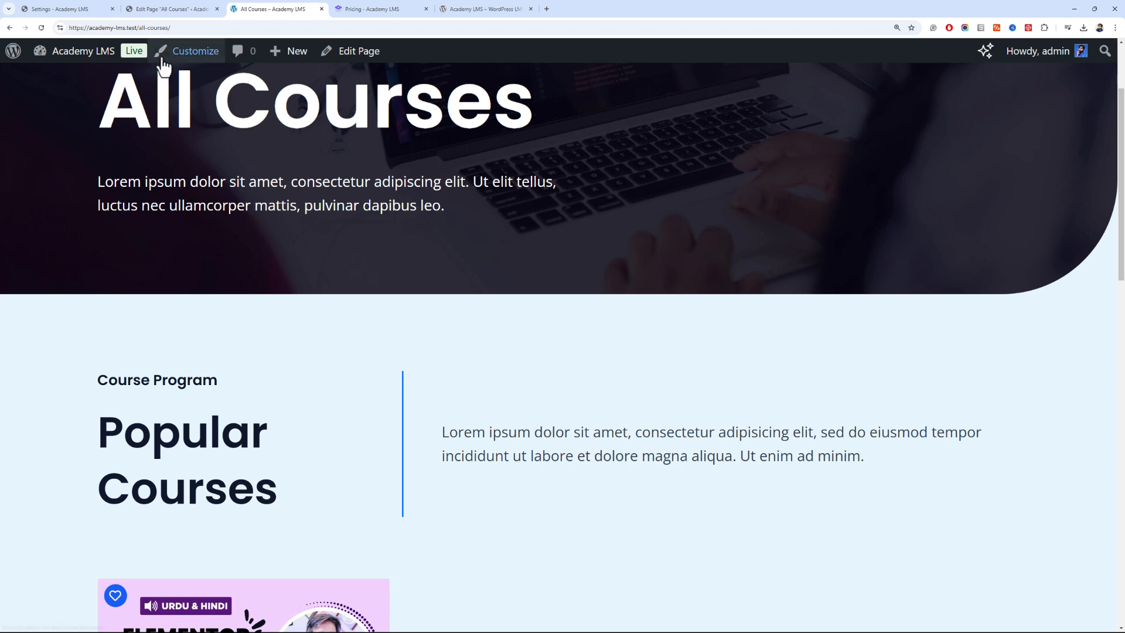
# Change the URL slug of the template's All Courses page to popular-courses
pyautogui.click(166, 8)
pyautogui.click(77, 9)
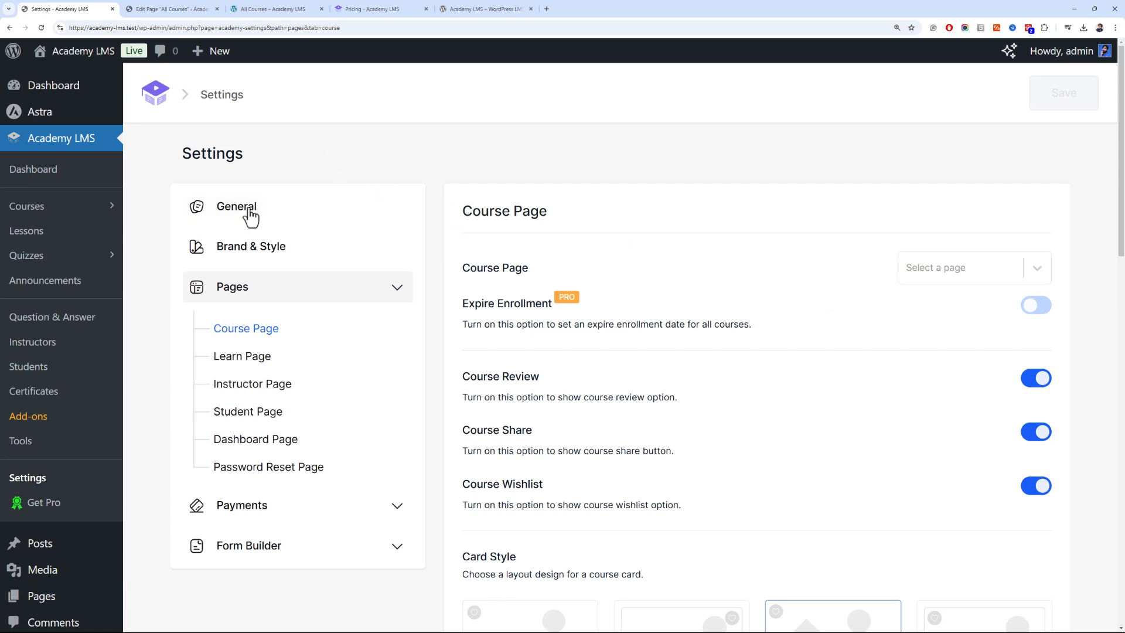
pyautogui.click(189, 4)
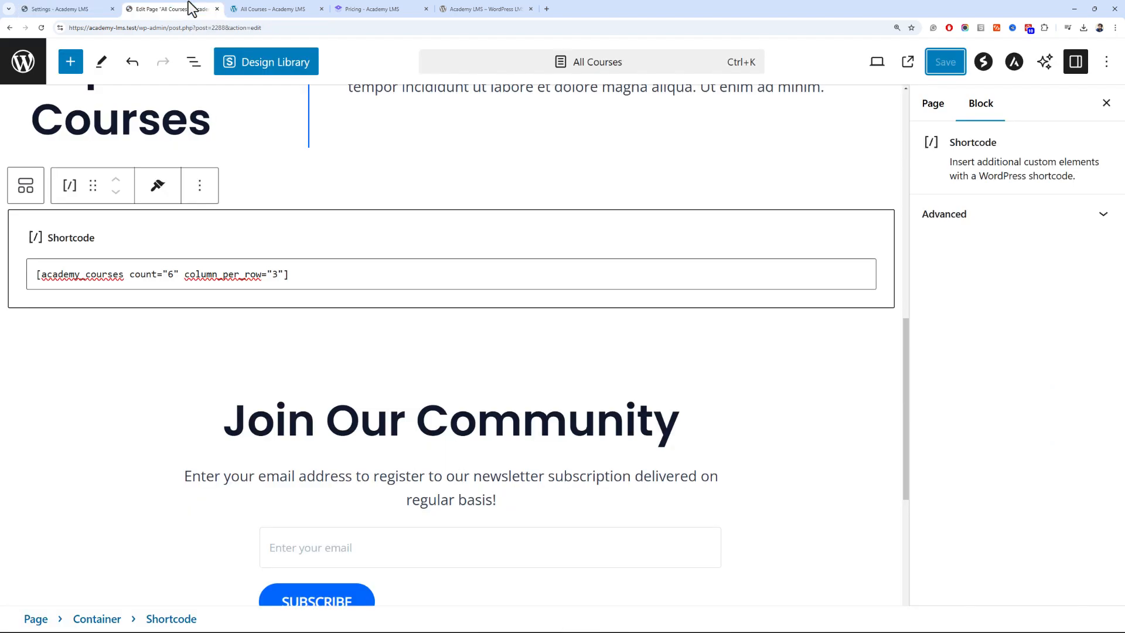
pyautogui.scroll(10, 236, 105)
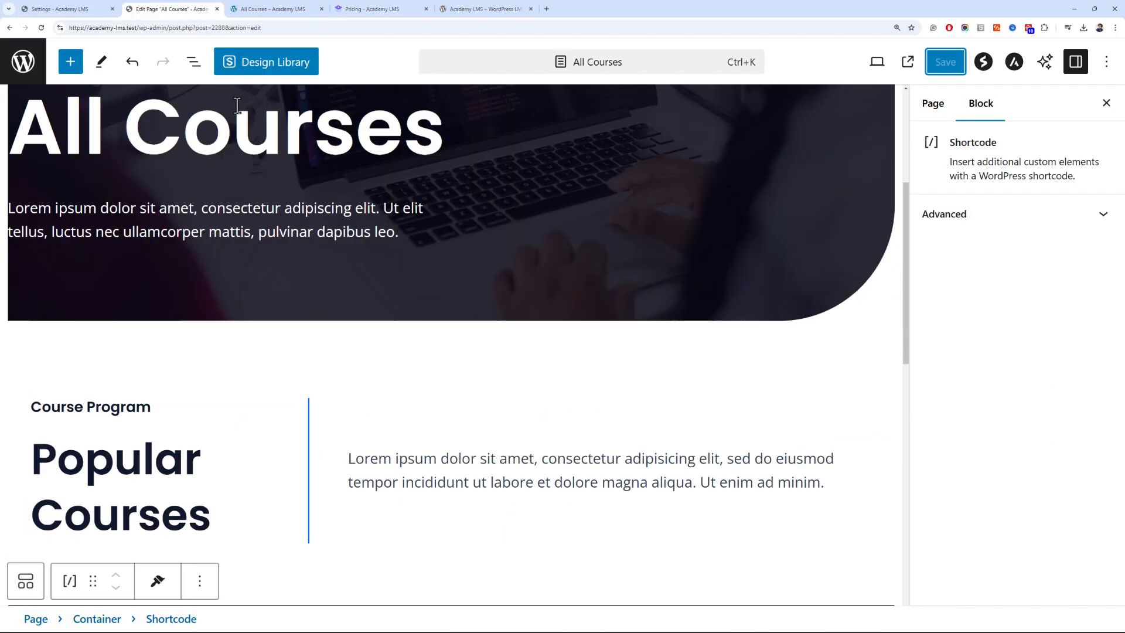
pyautogui.click(933, 106)
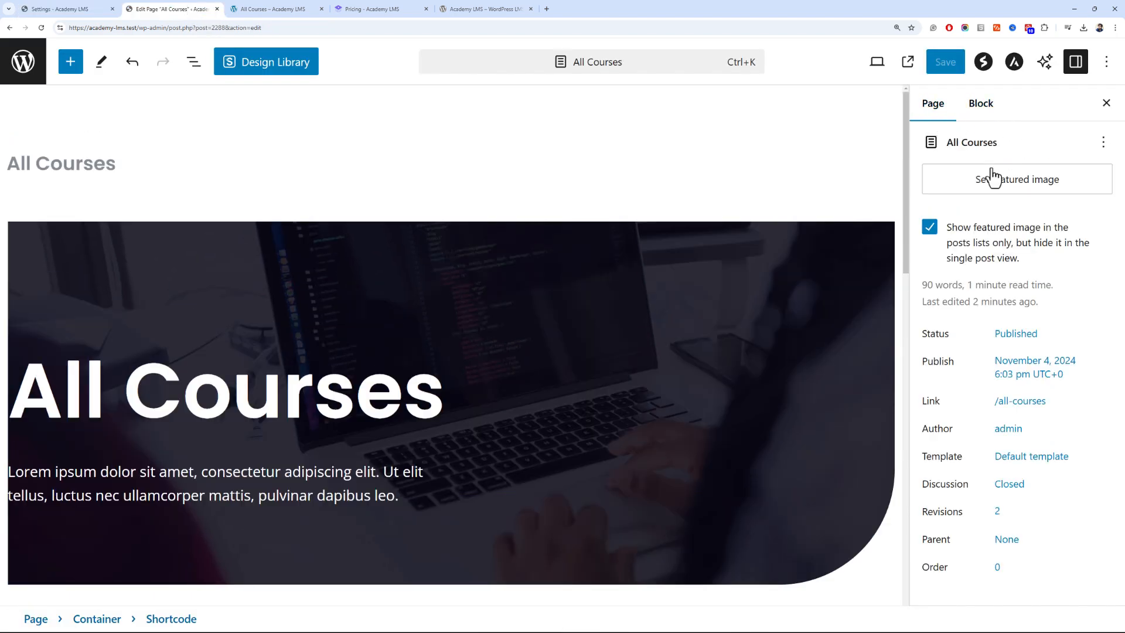
pyautogui.click(1036, 403)
pyautogui.tripleClick(794, 490)
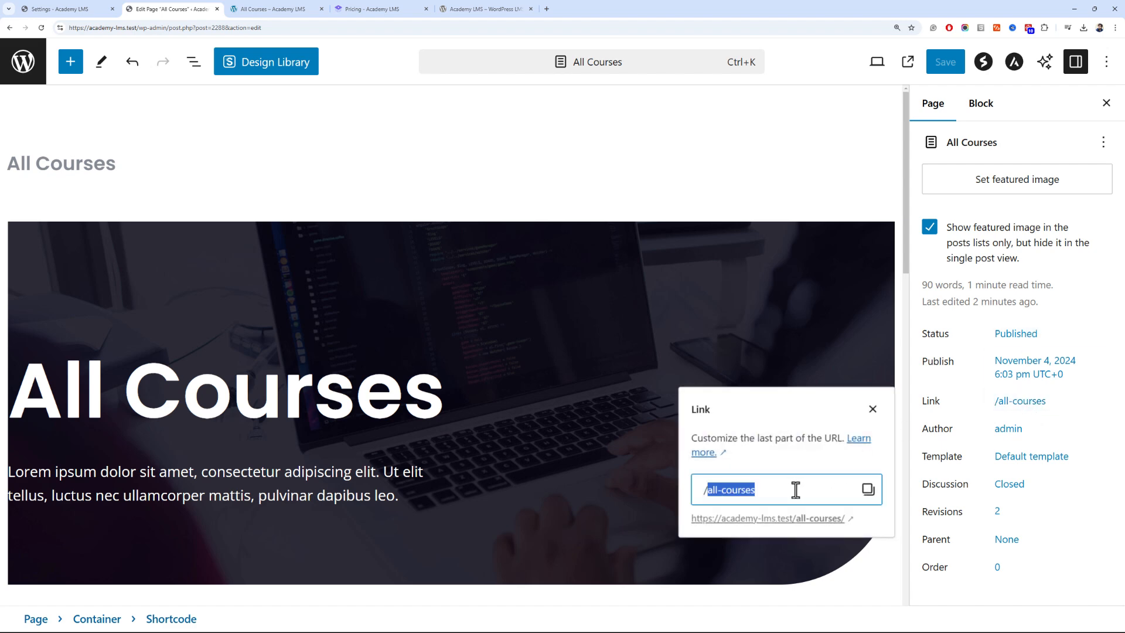
pyautogui.write('popular')
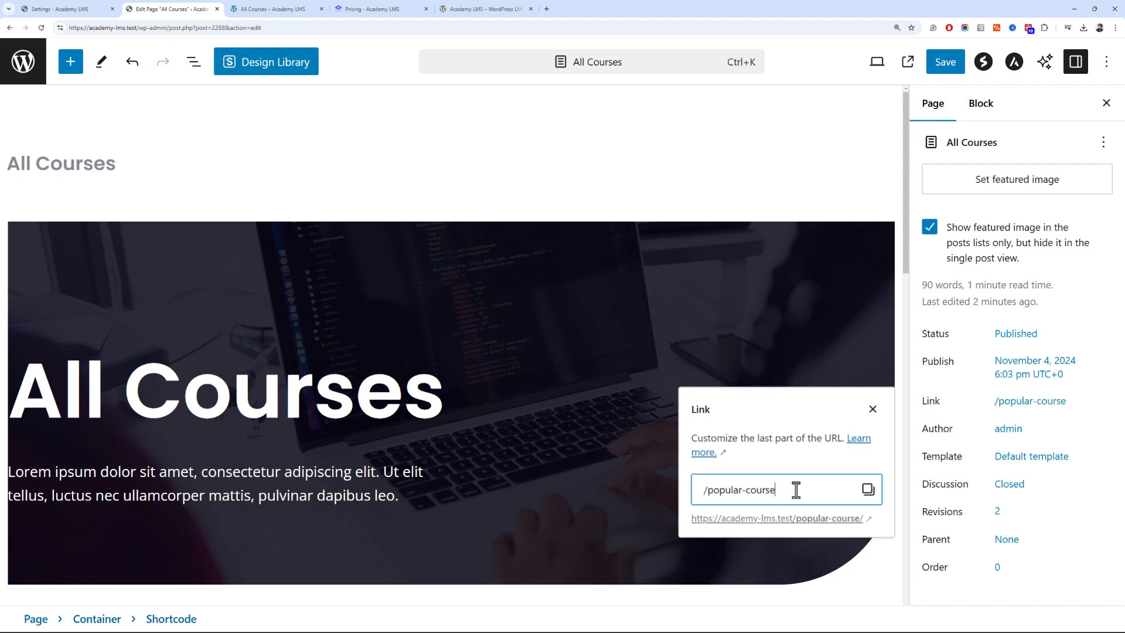
pyautogui.click(798, 466)
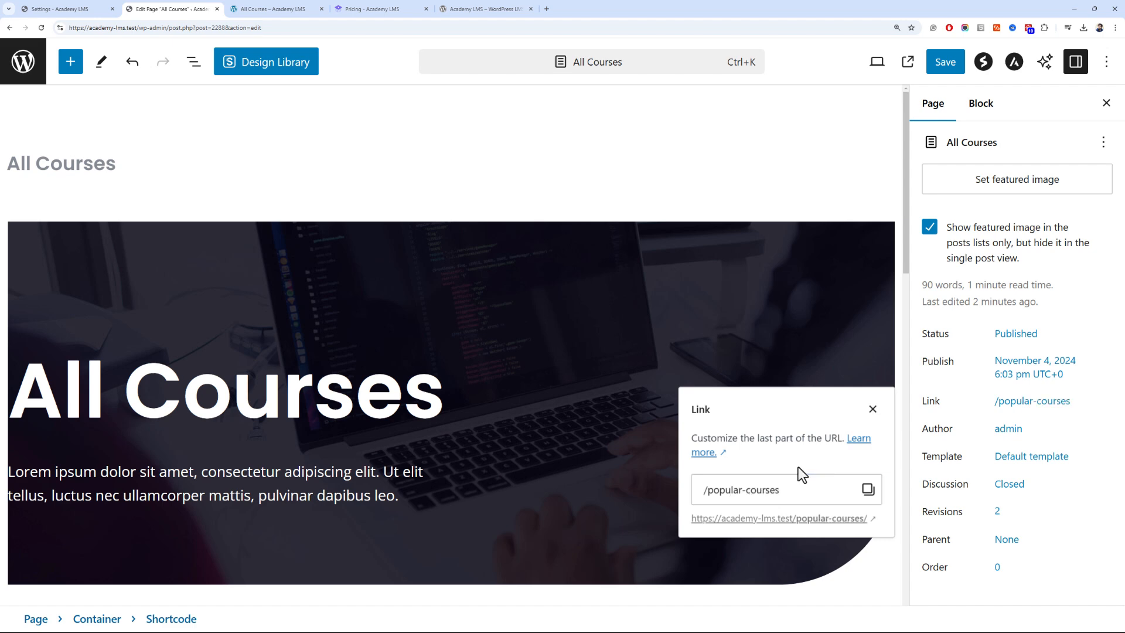
# Retitle the page Popular Courses and save it
pyautogui.click(226, 157)
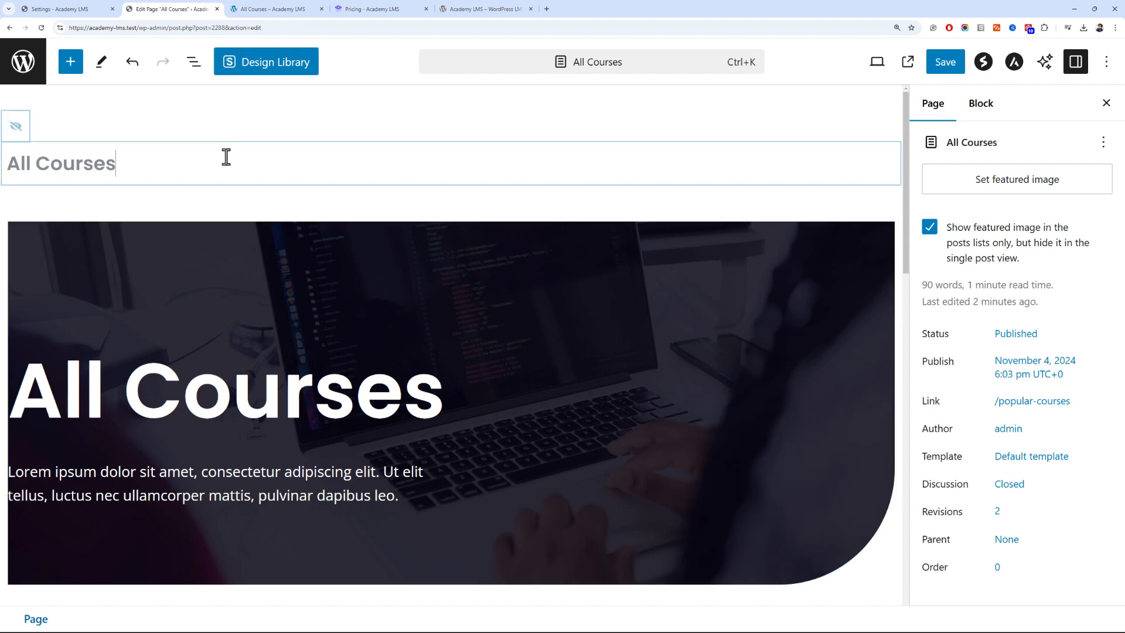
pyautogui.tripleClick(215, 169)
pyautogui.write('Po')
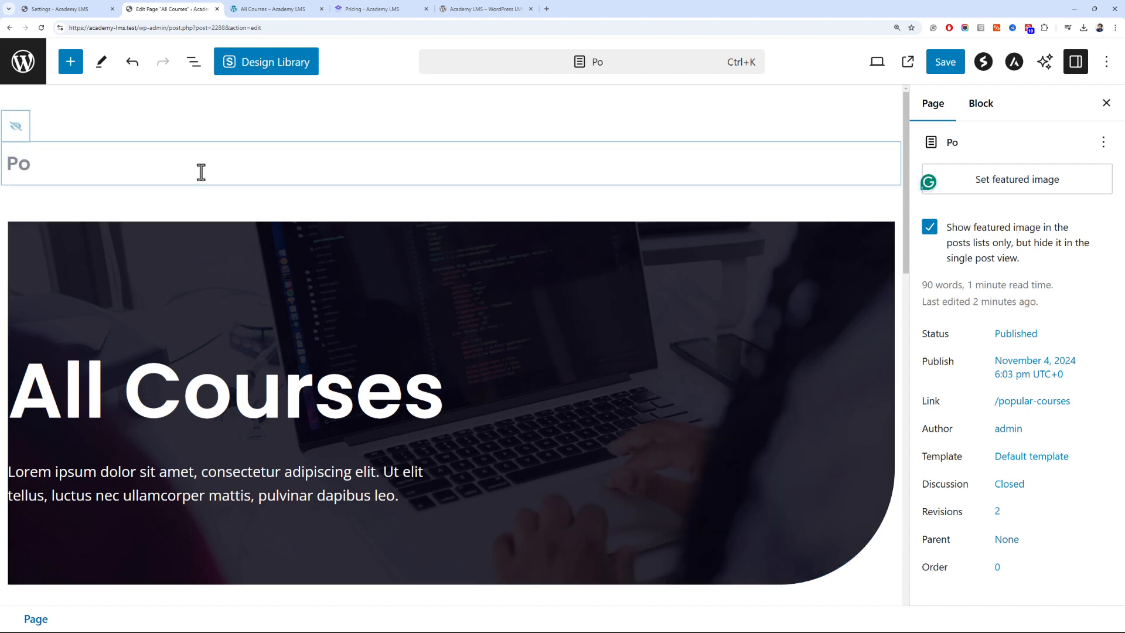
pyautogui.write('pular')
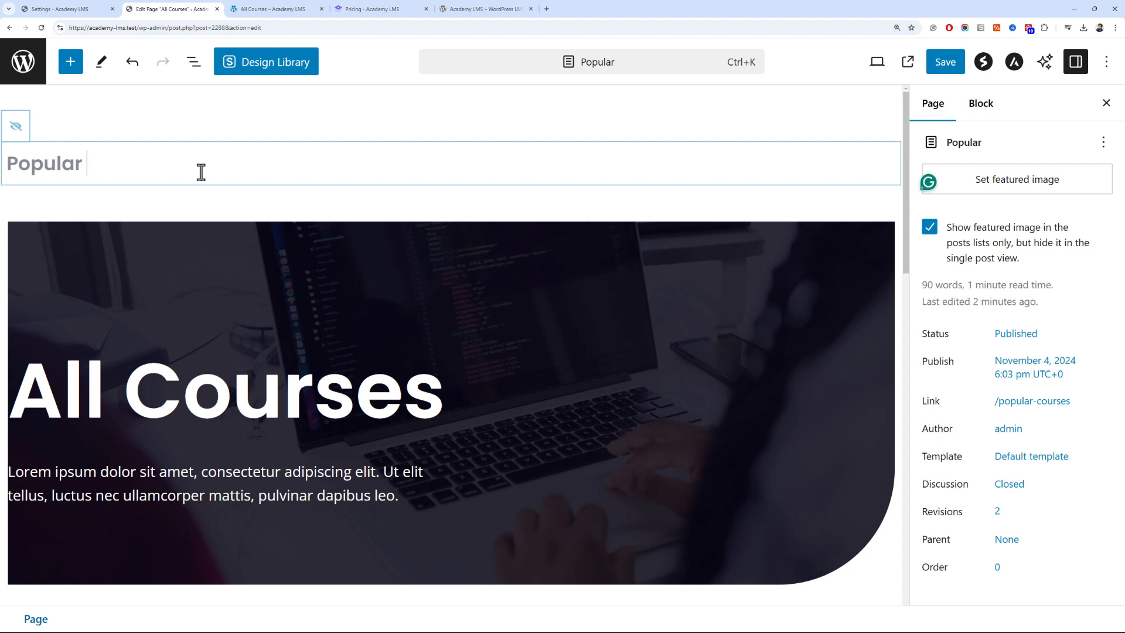
pyautogui.write(' Courses')
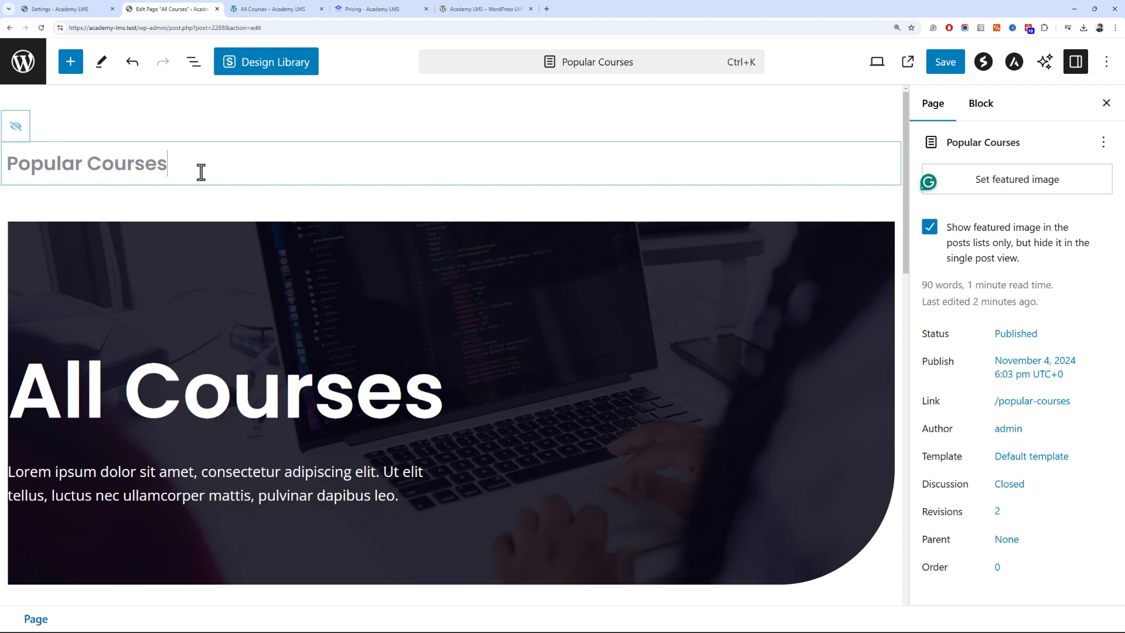
pyautogui.click(959, 68)
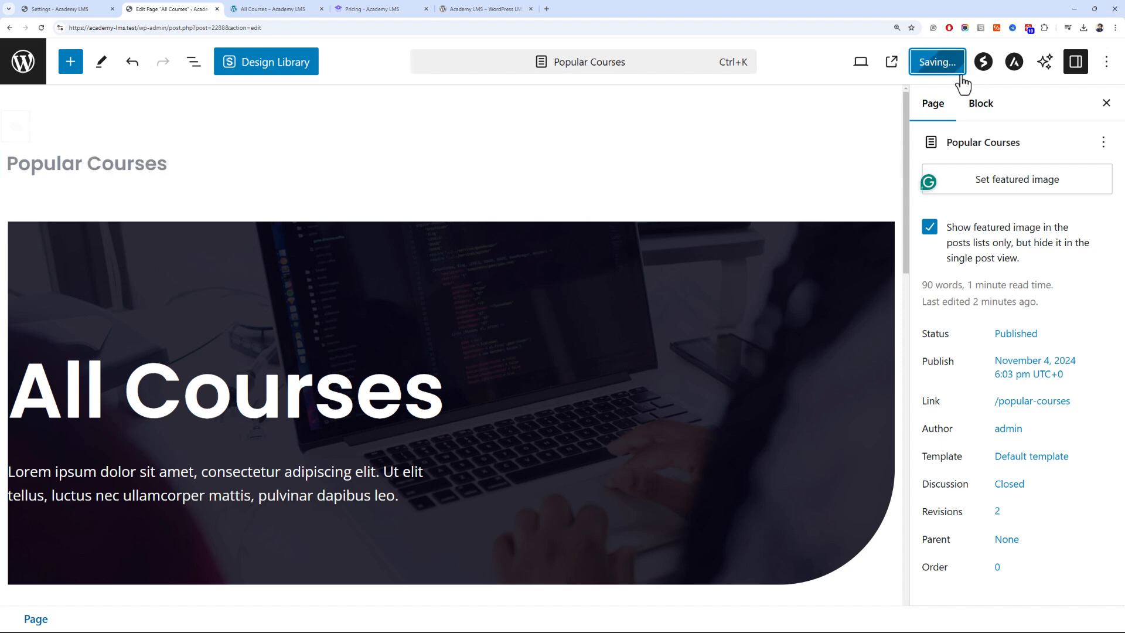
# Restore the trashed Courses page and return to the list of all site pages
pyautogui.click(97, 10)
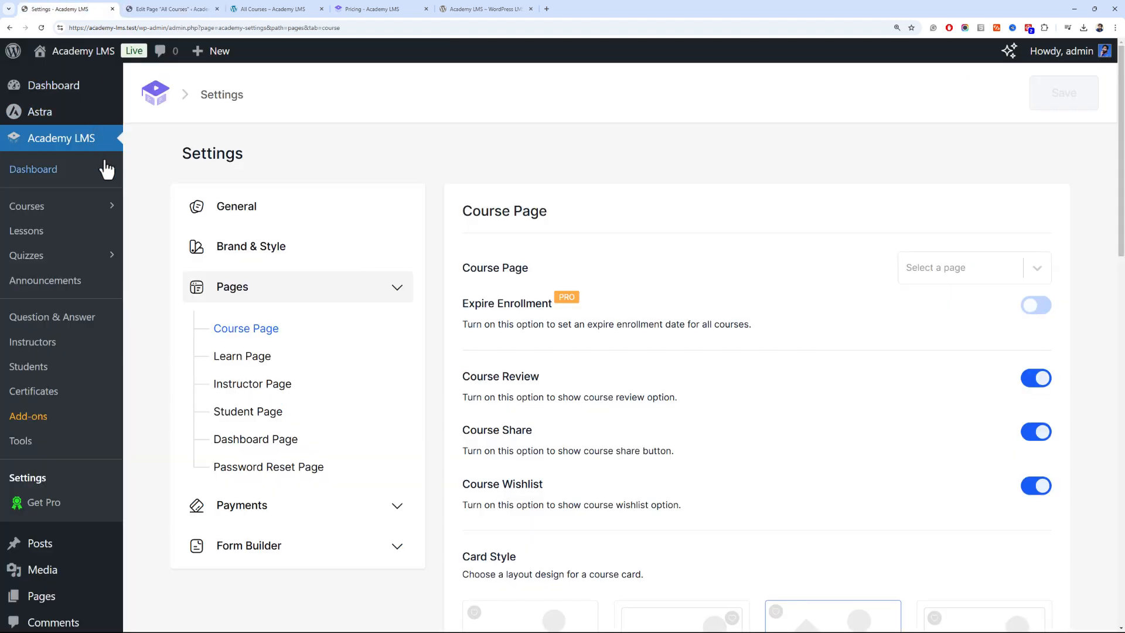
pyautogui.click(922, 265)
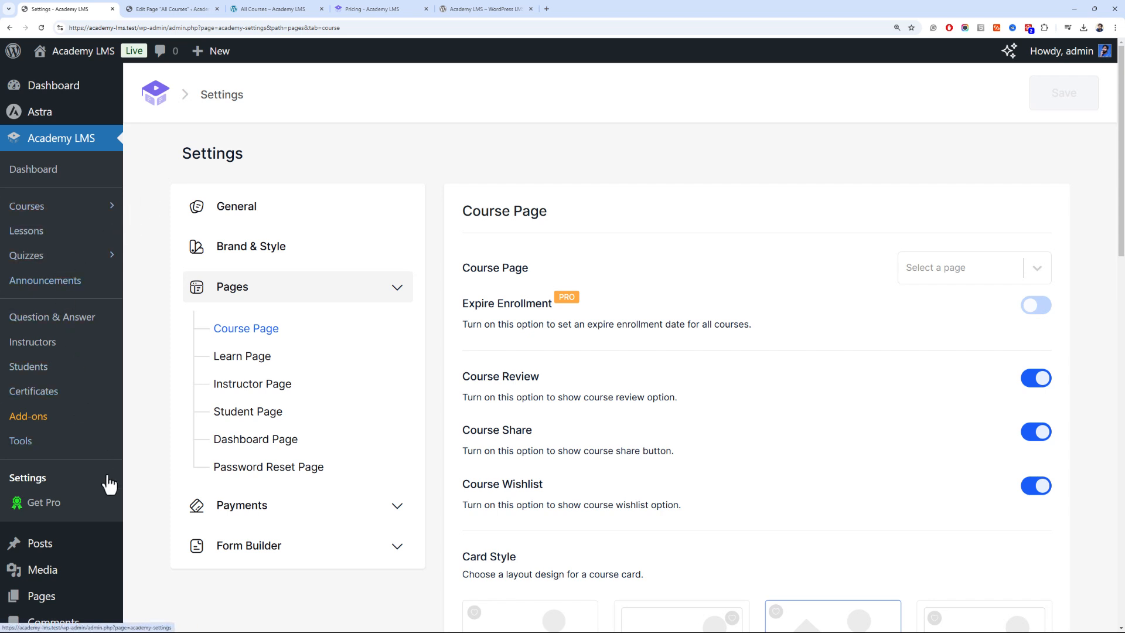
pyautogui.middleClick(58, 607)
pyautogui.click(131, 10)
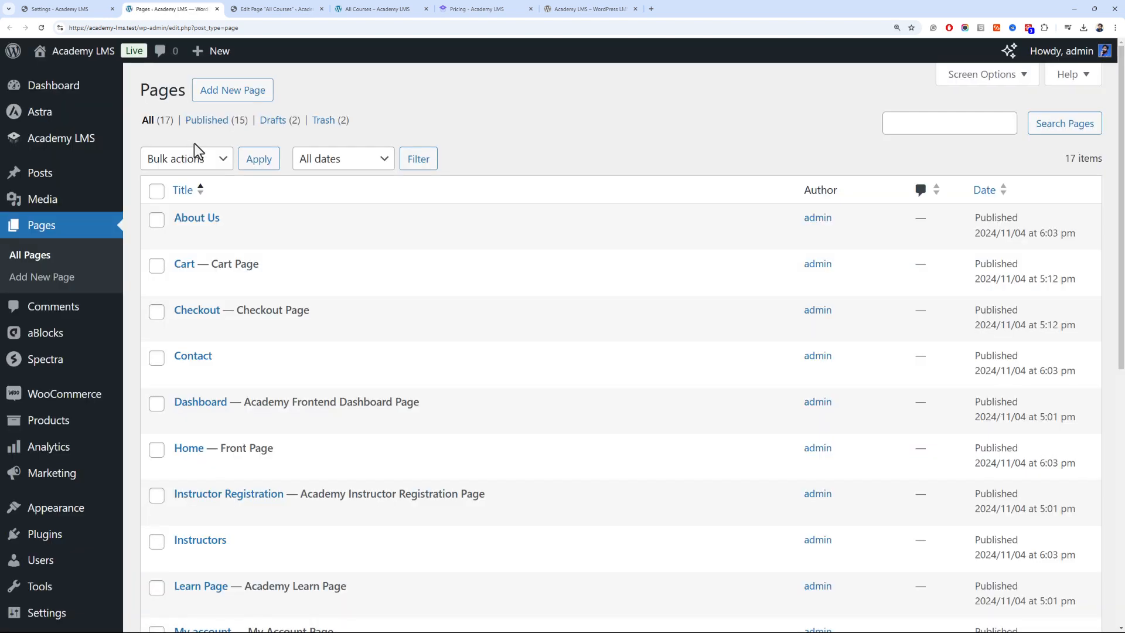
pyautogui.click(326, 121)
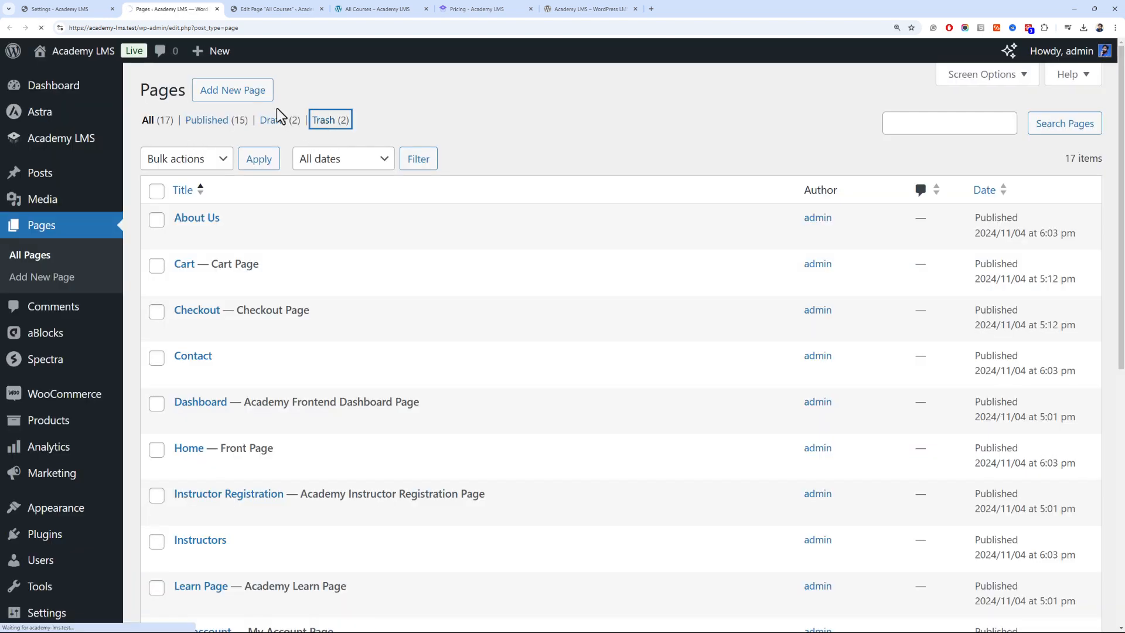
pyautogui.click(201, 240)
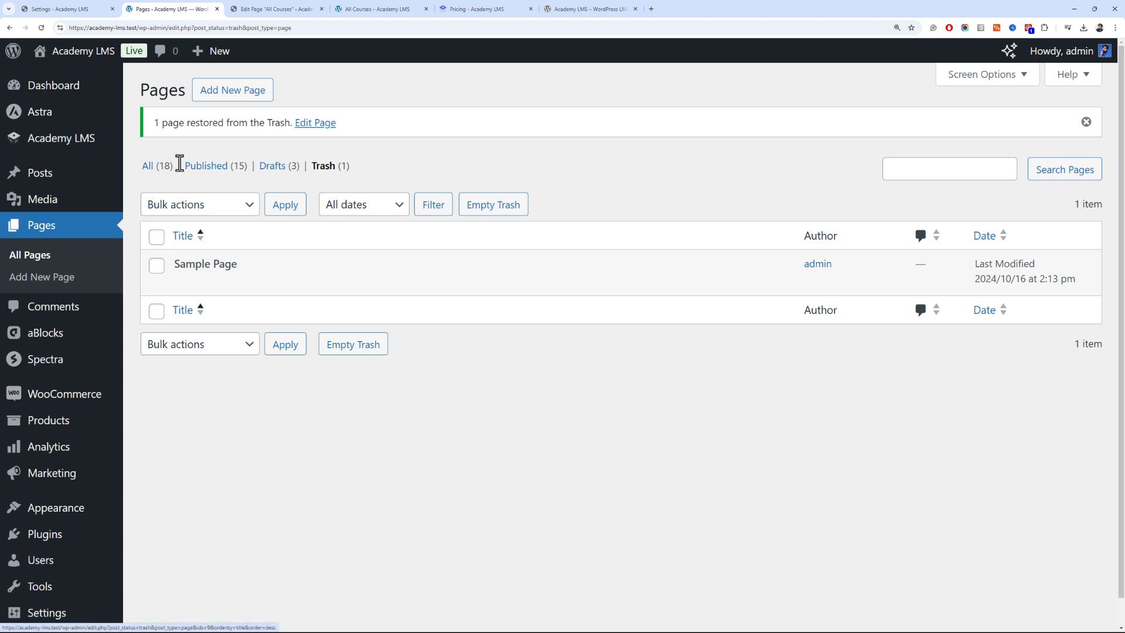
pyautogui.click(164, 167)
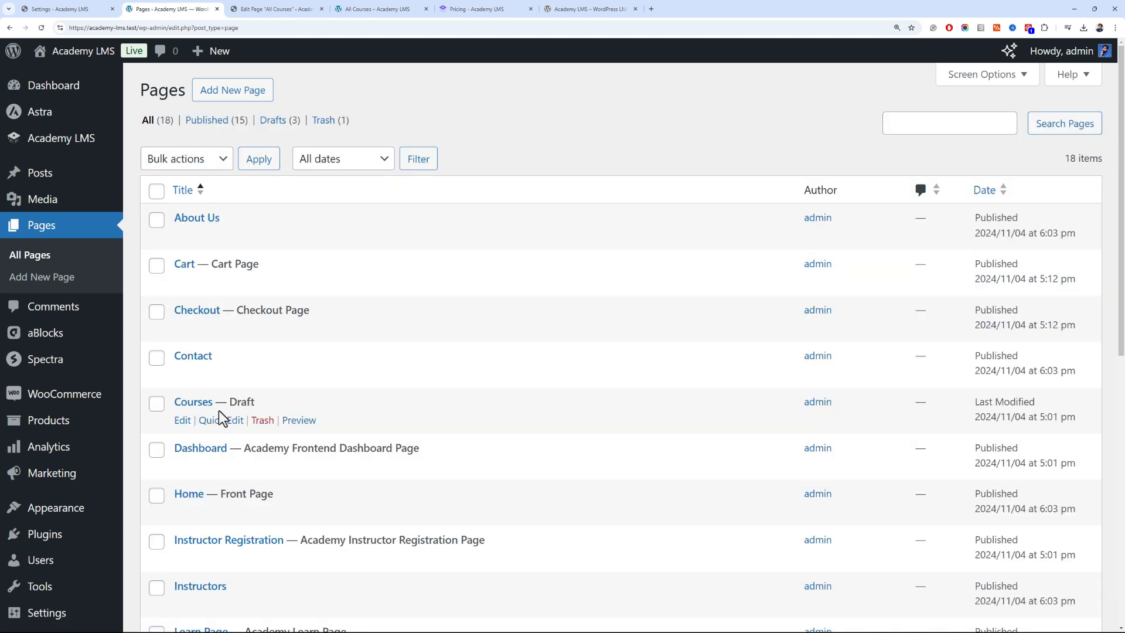
# Set the restored Courses page's status to Published and update it
pyautogui.click(220, 420)
pyautogui.click(732, 537)
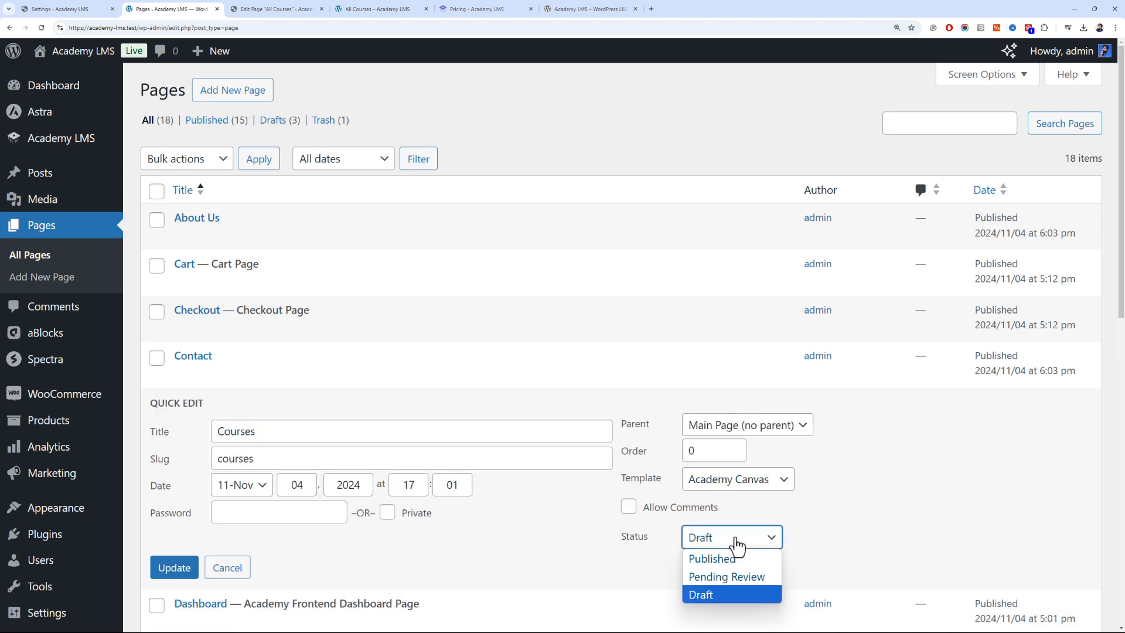
pyautogui.click(712, 557)
pyautogui.click(179, 568)
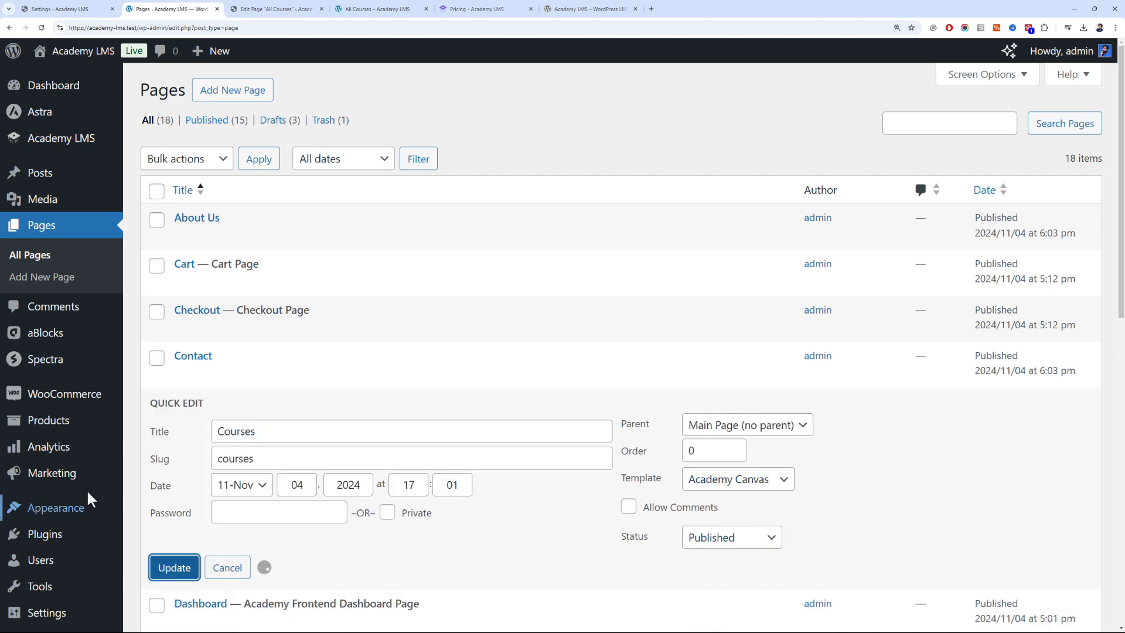
# Assign the All Courses page as the Course Page in the Academy LMS settings and save
pyautogui.moveTo(82, 394)
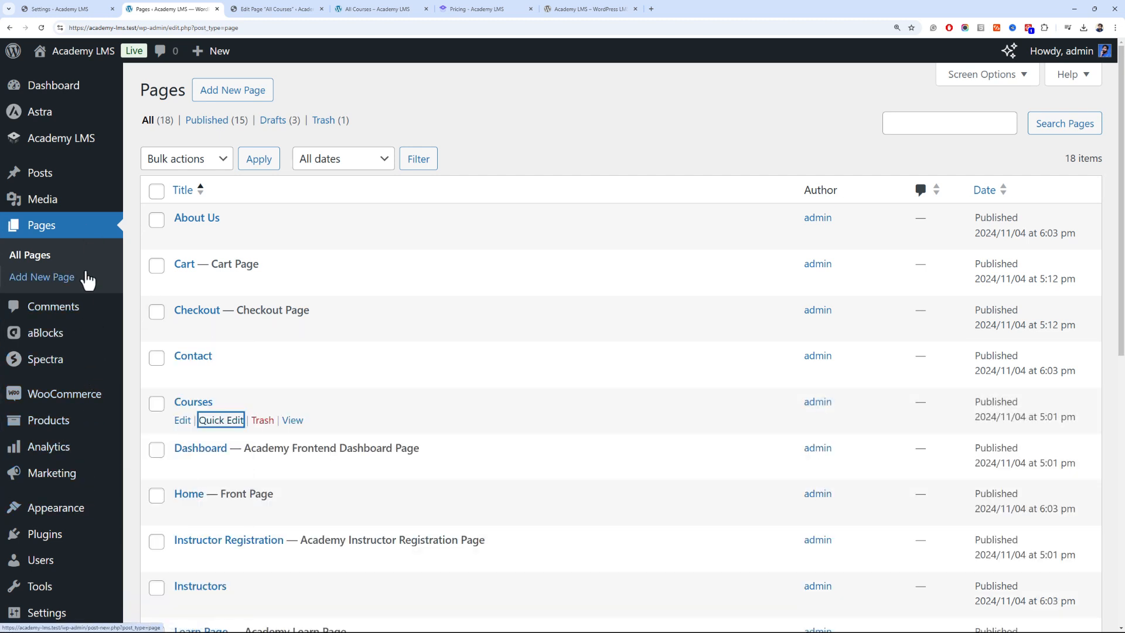
pyautogui.click(58, 9)
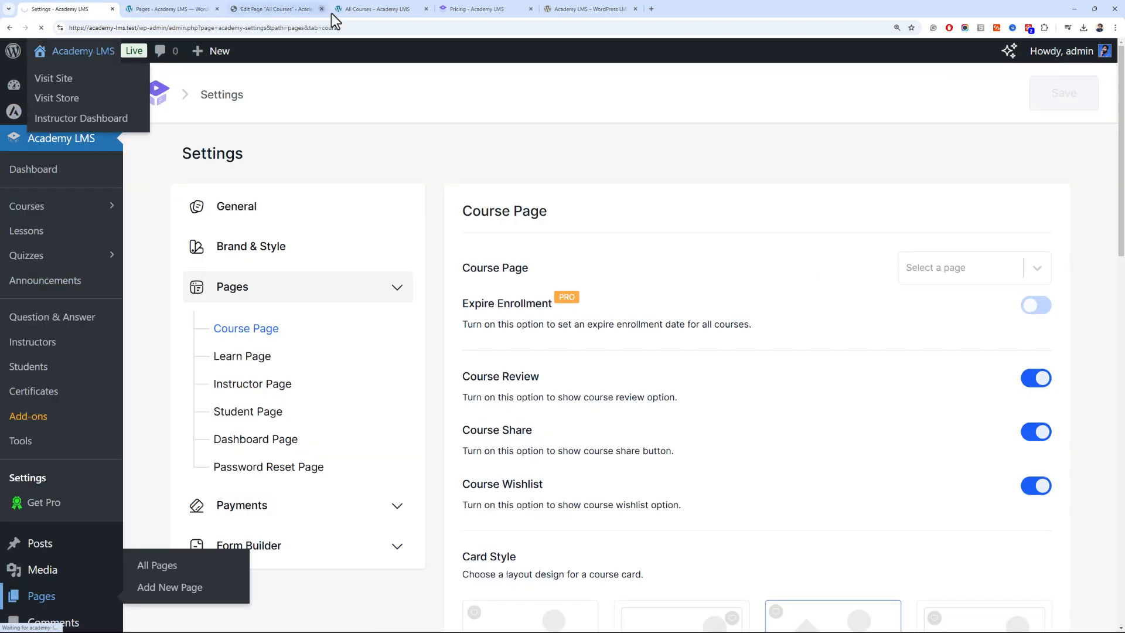
pyautogui.click(931, 267)
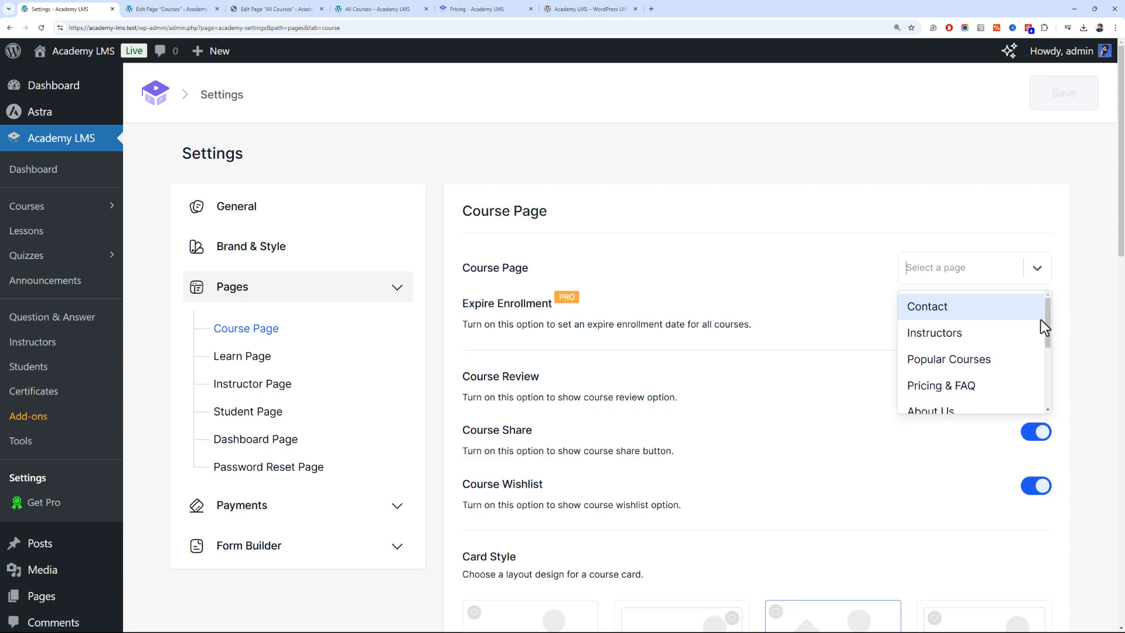
pyautogui.moveTo(1049, 325); pyautogui.dragTo(1044, 392)
pyautogui.write('all')
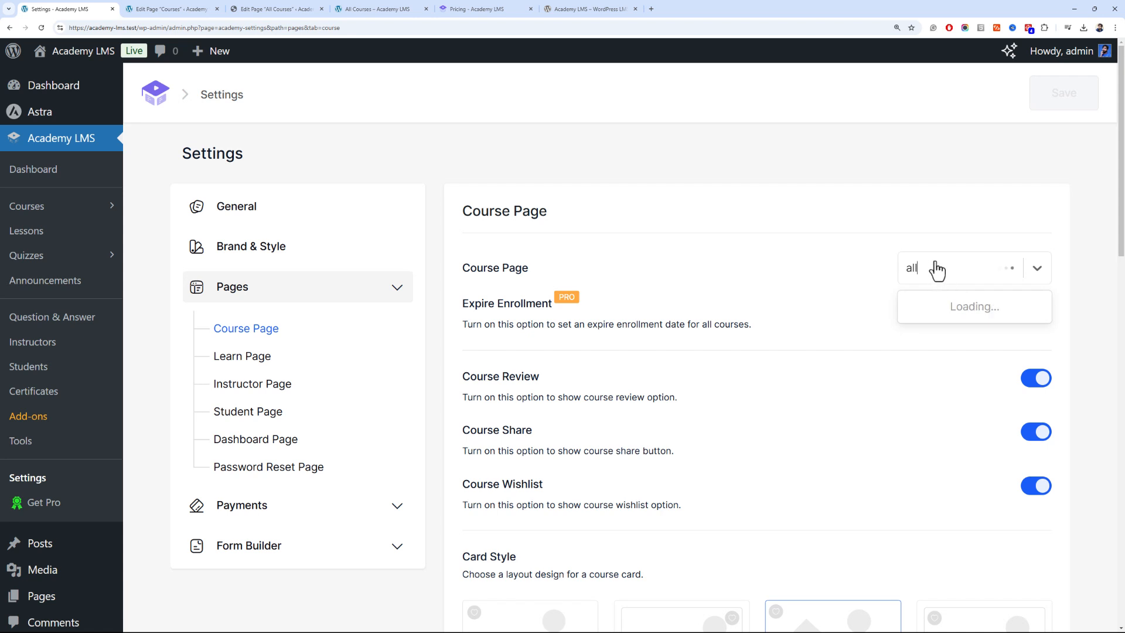
pyautogui.click(964, 302)
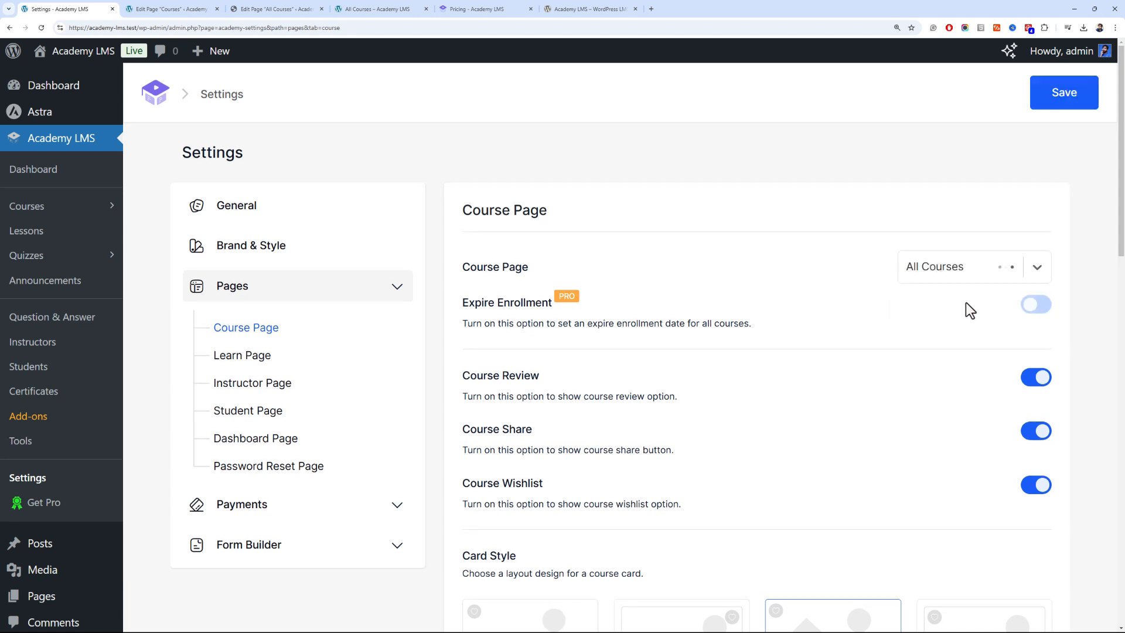
pyautogui.click(1054, 103)
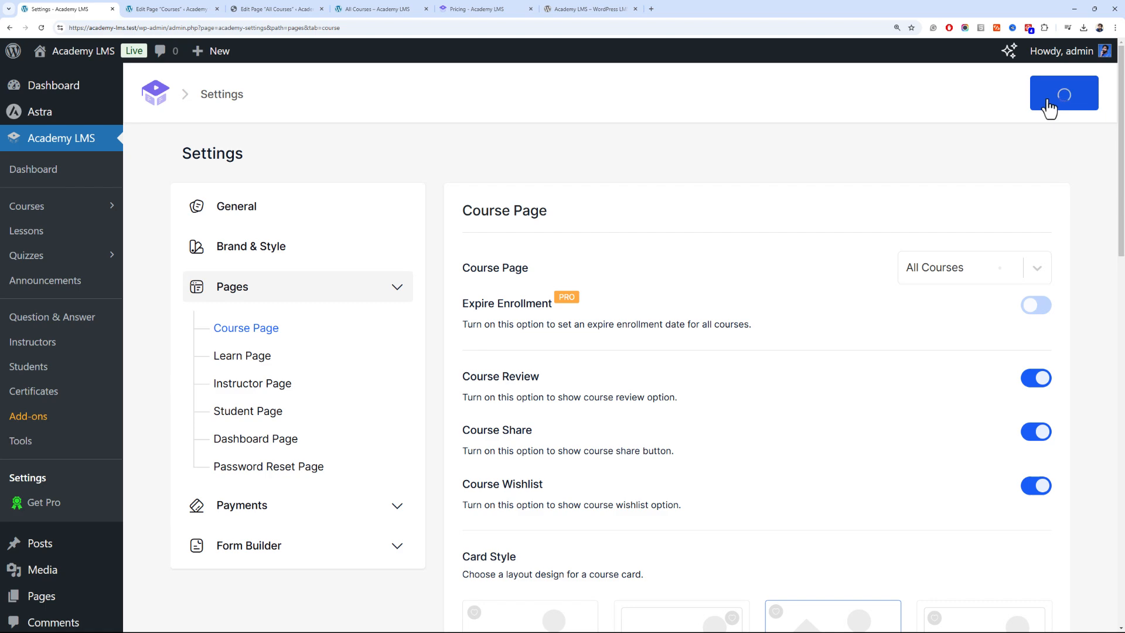
# Load the Primary Menu for editing in the site's menu manager and list all pages available to add
pyautogui.scroll(-4, 120, 498)
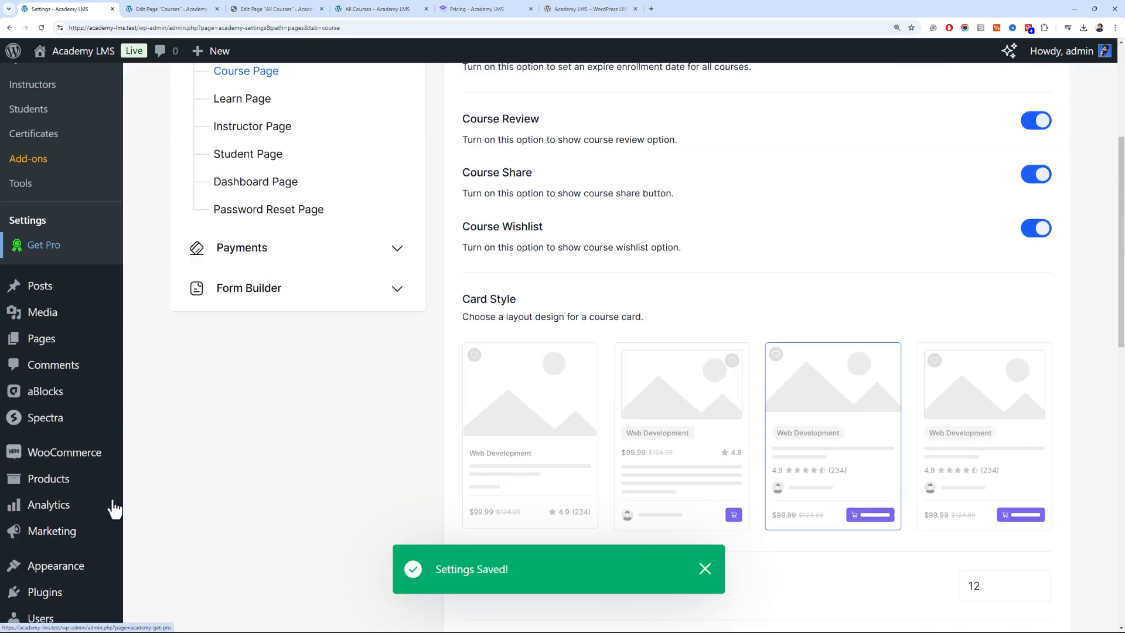
pyautogui.moveTo(56, 563)
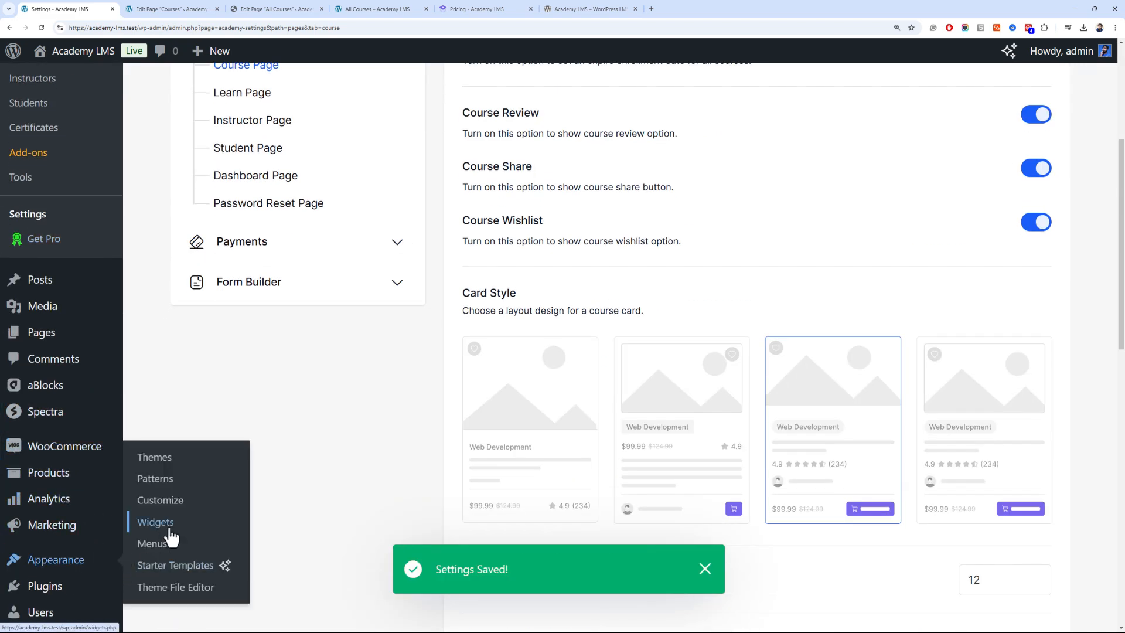
pyautogui.click(171, 542)
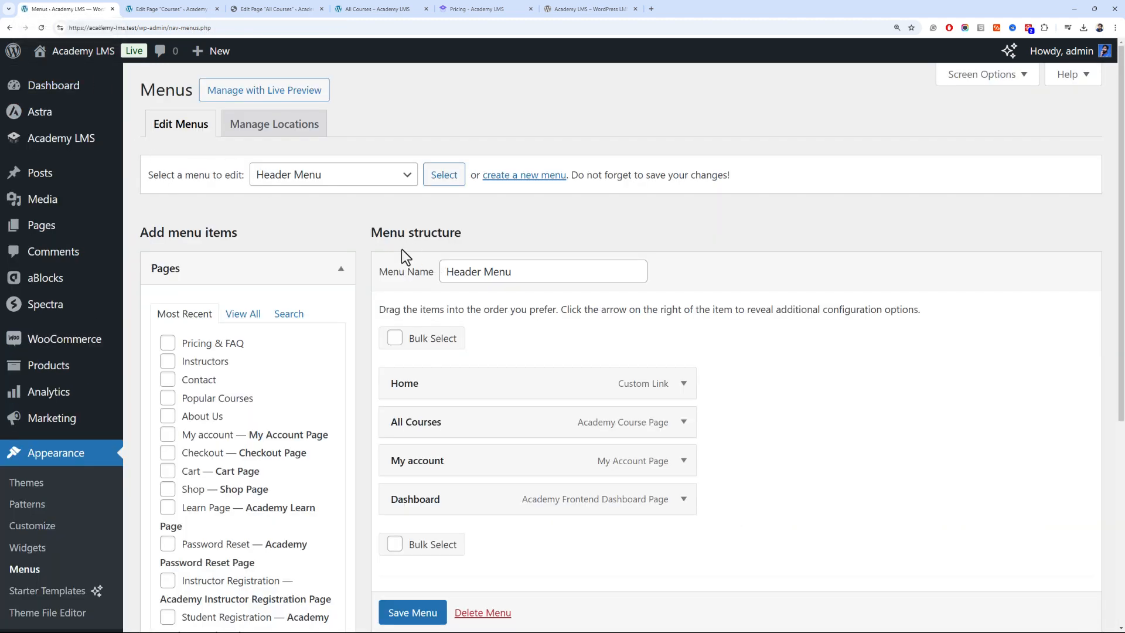
pyautogui.scroll(-4, 502, 356)
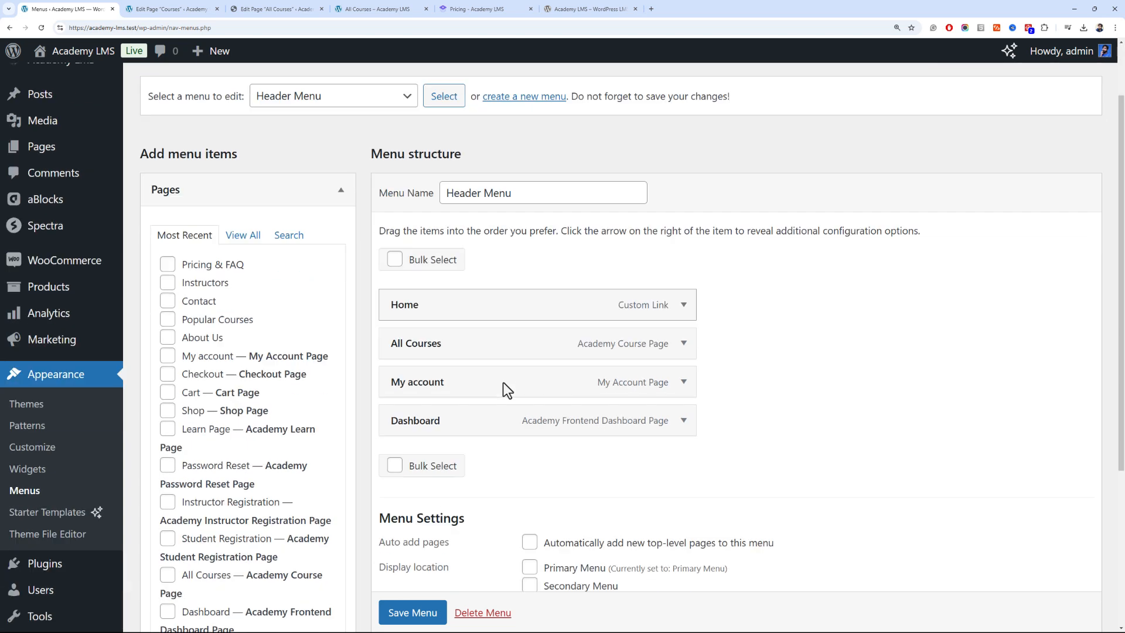
pyautogui.scroll(4, 495, 377)
pyautogui.click(367, 174)
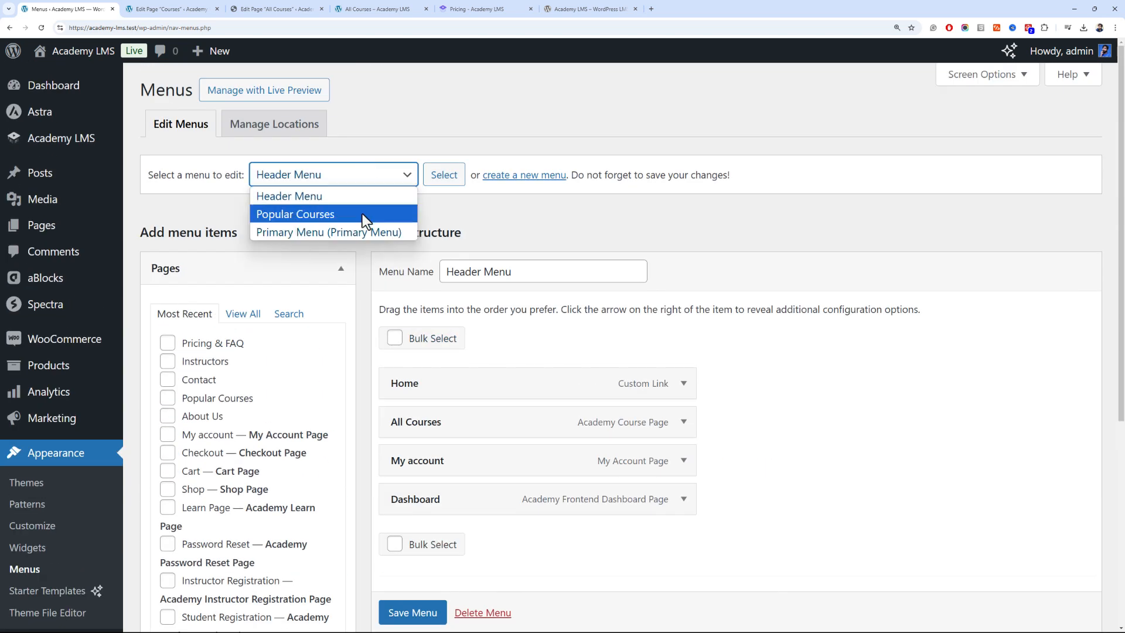
pyautogui.click(371, 234)
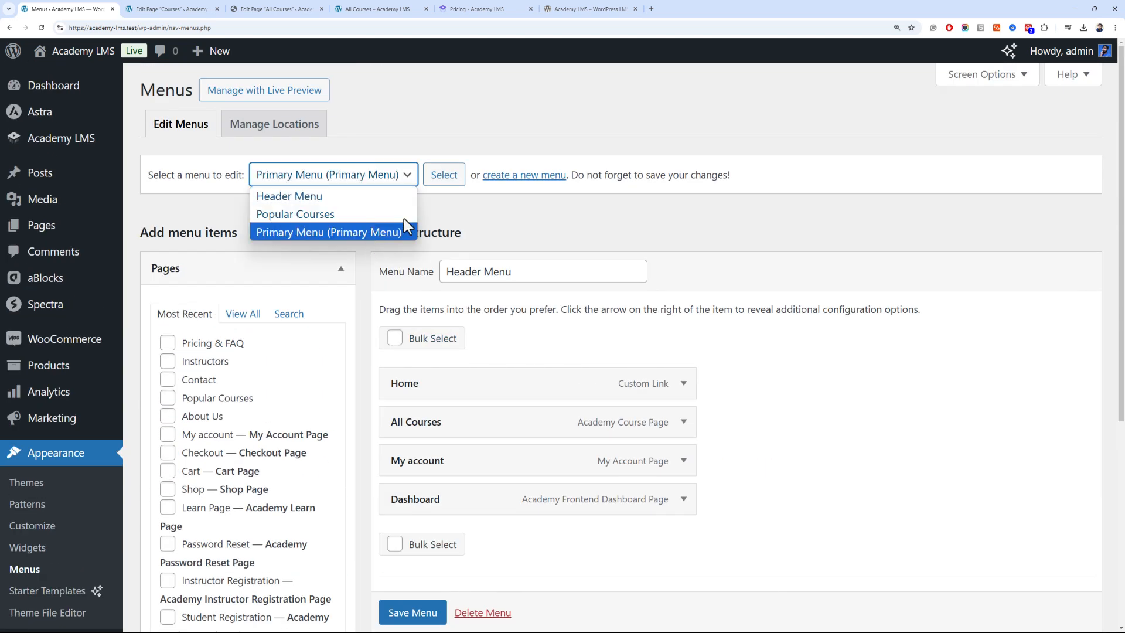
pyautogui.click(434, 182)
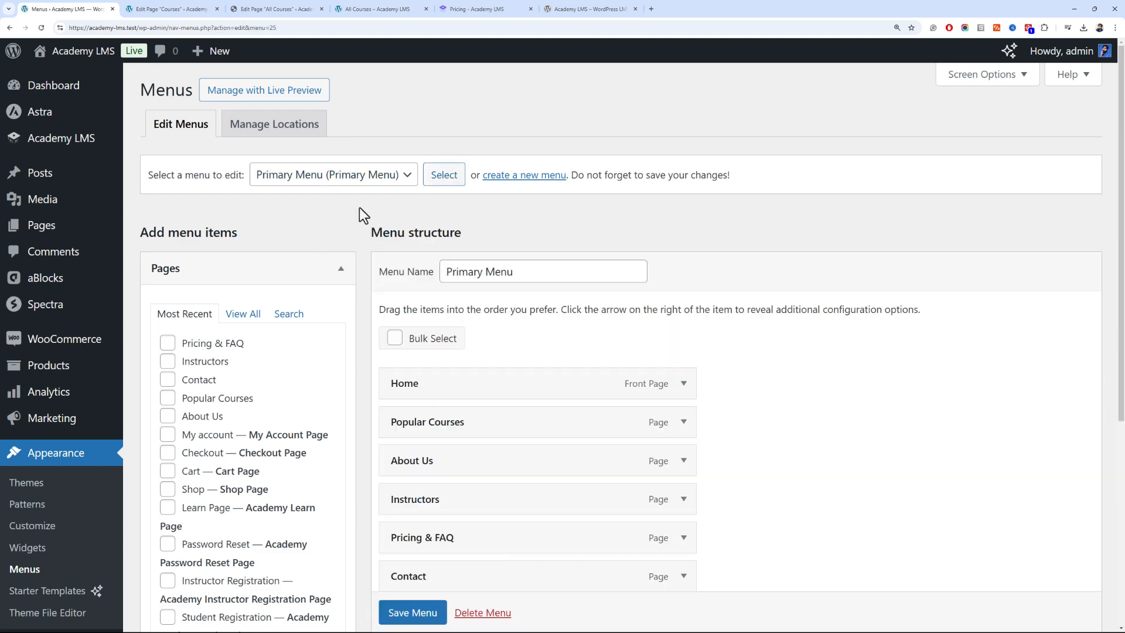
pyautogui.scroll(-2, 357, 205)
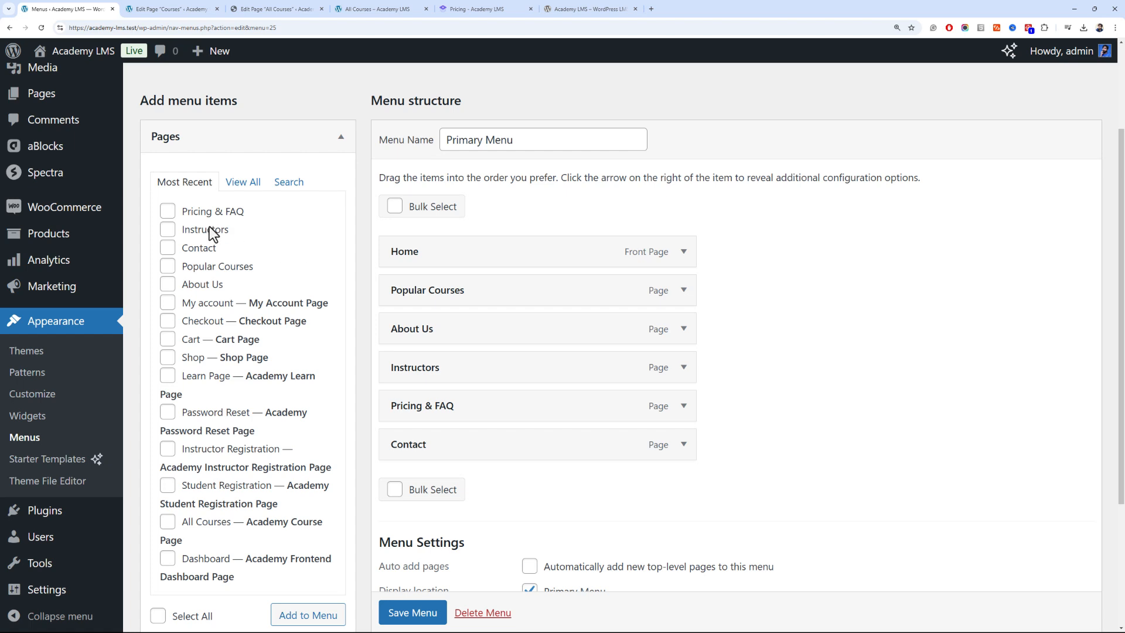
pyautogui.click(237, 185)
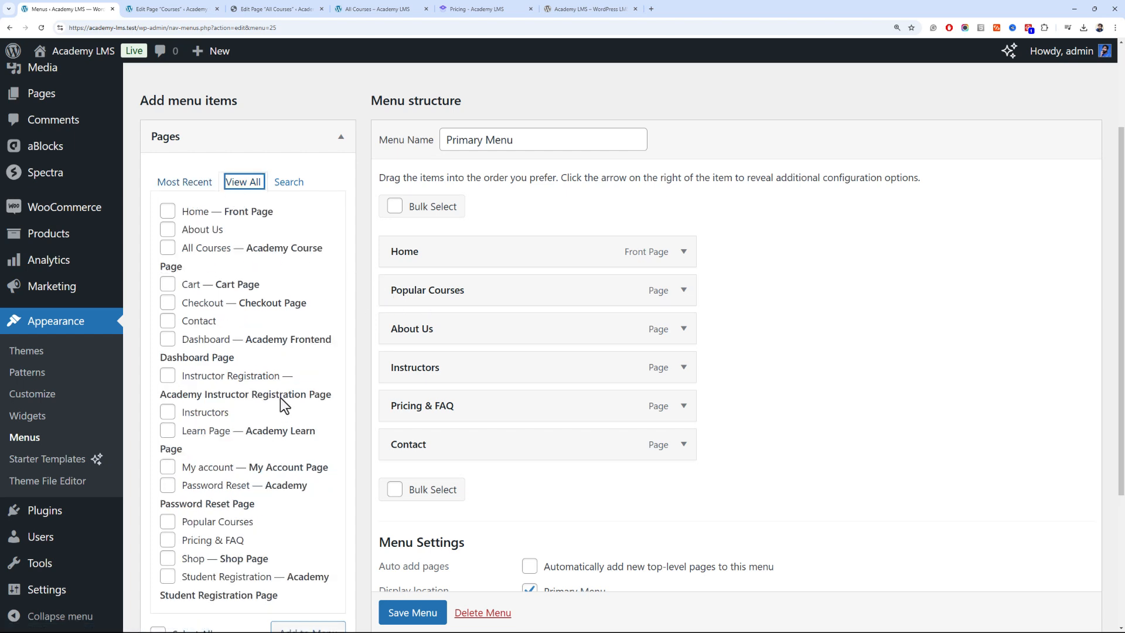
# Add a Courses custom link with URL # to the menu, place it after Home and nest Popular Courses under it
pyautogui.scroll(-4, 239, 510)
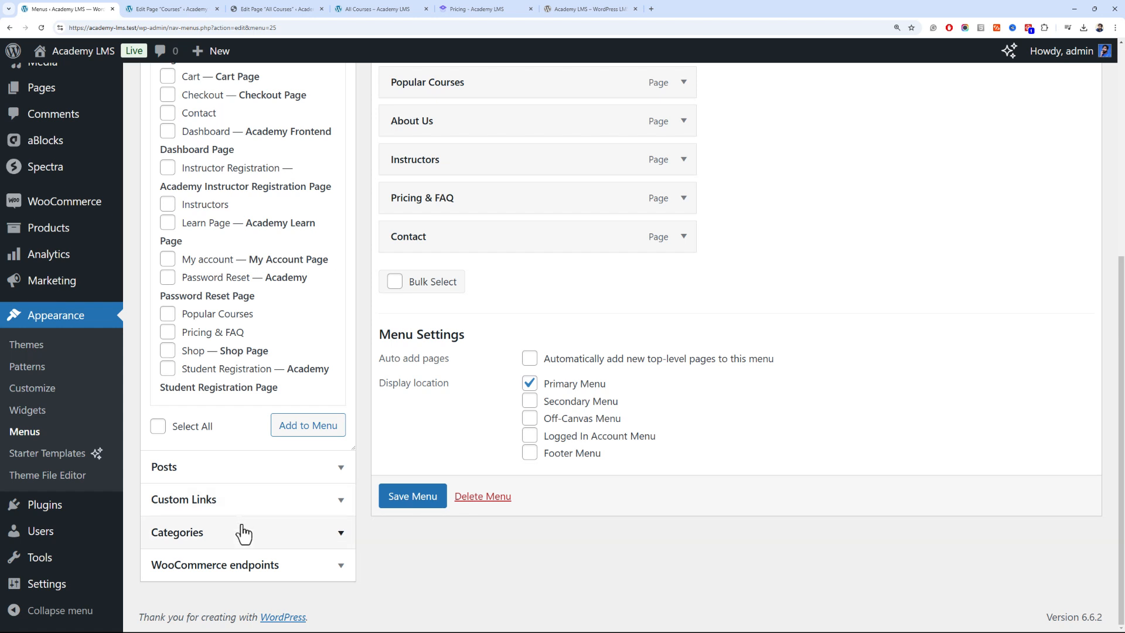
pyautogui.click(236, 514)
pyautogui.click(247, 109)
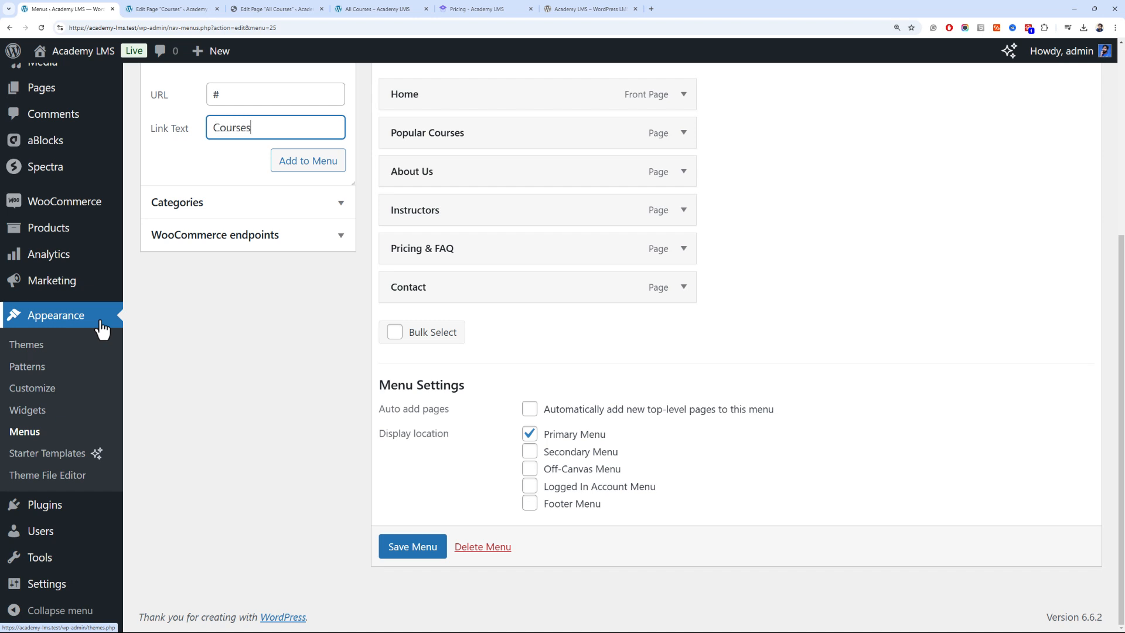
pyautogui.click(311, 166)
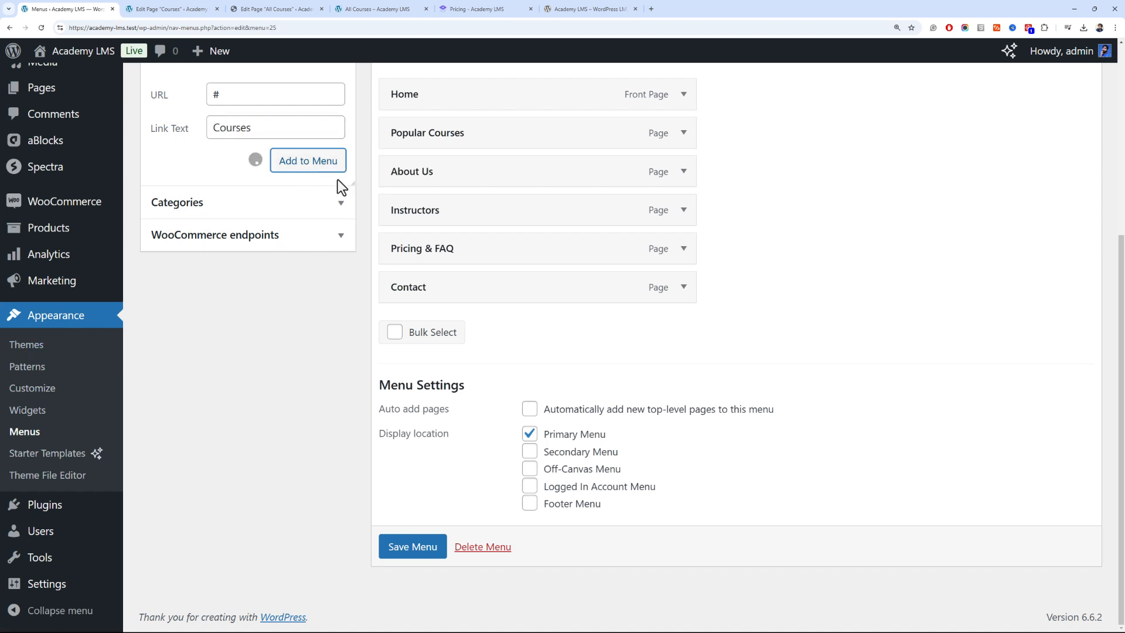
pyautogui.scroll(2, 363, 240)
pyautogui.moveTo(428, 453); pyautogui.dragTo(434, 296)
# Add the All Courses page to the menu and nest it under Courses, below Popular Courses
pyautogui.scroll(3, 272, 319)
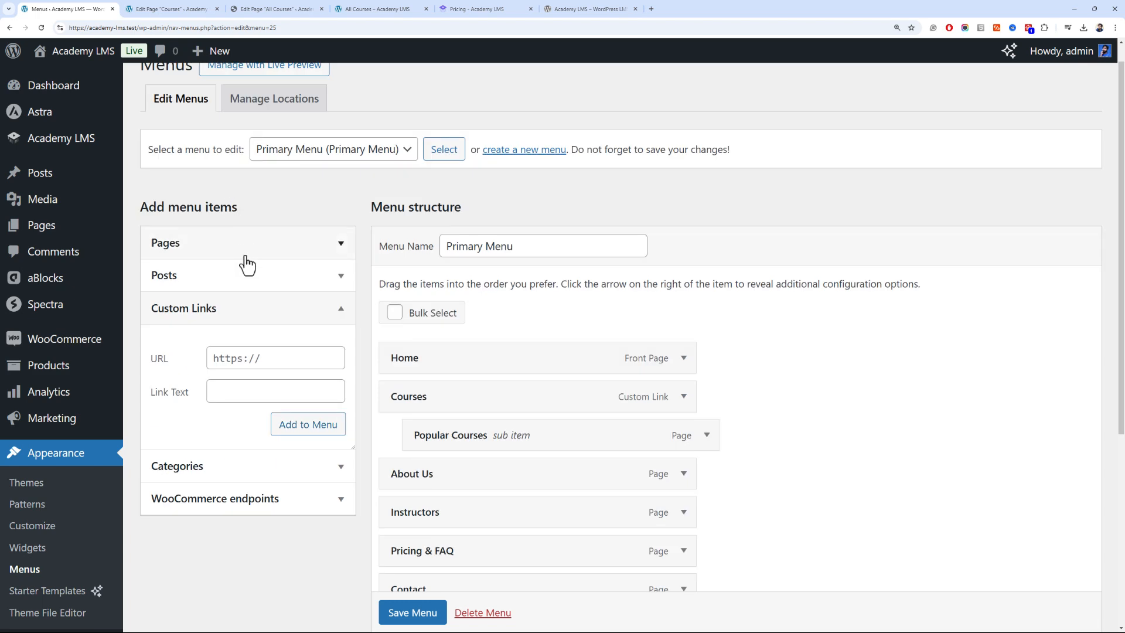
pyautogui.click(241, 246)
pyautogui.scroll(-2, 233, 291)
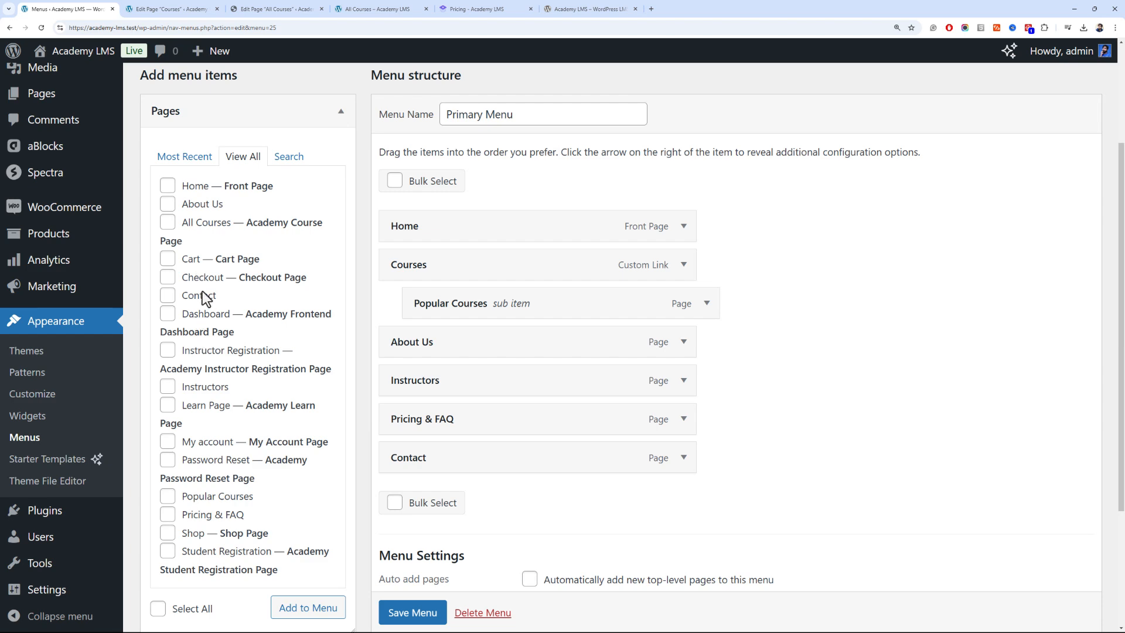
pyautogui.click(195, 231)
pyautogui.scroll(-2, 237, 471)
pyautogui.click(287, 474)
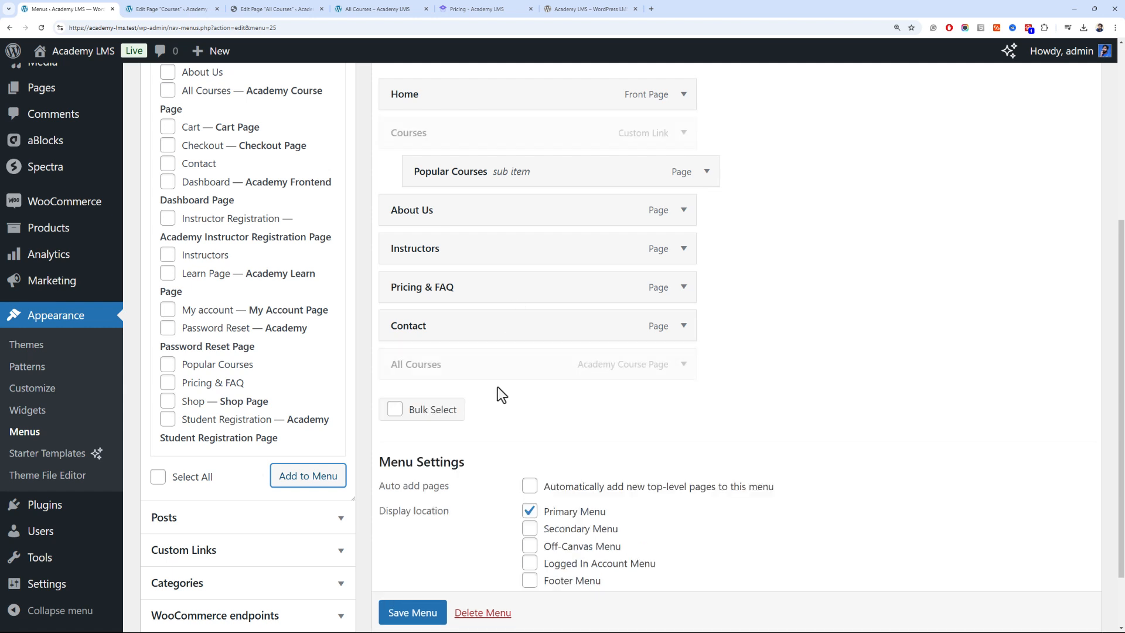
pyautogui.moveTo(485, 367); pyautogui.dragTo(511, 214)
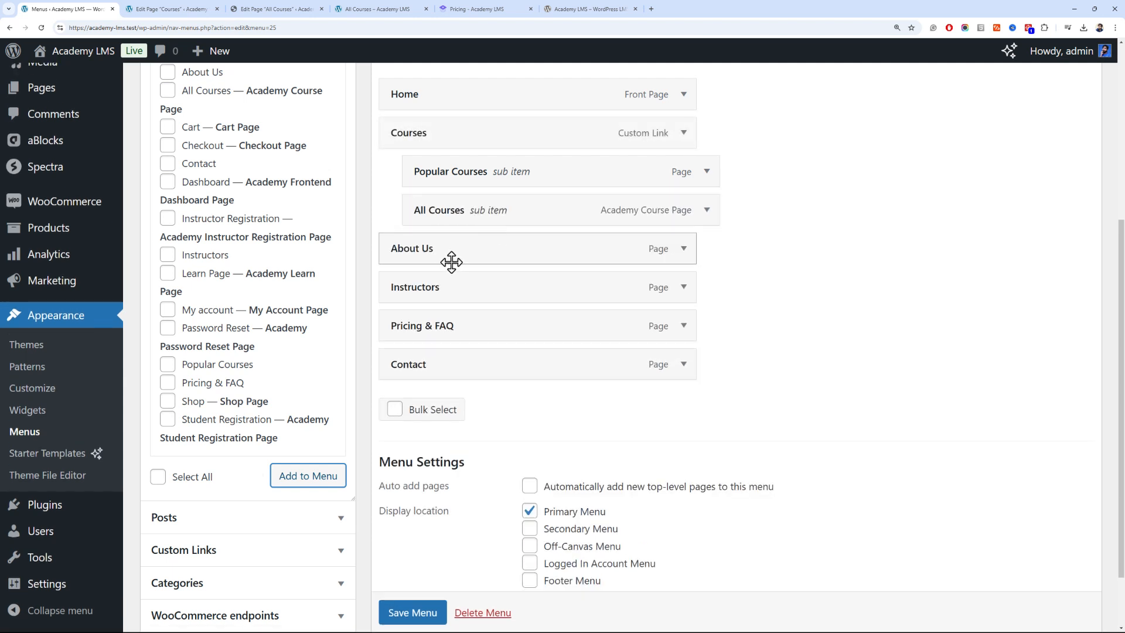
# List all post categories that can be added to the menu
pyautogui.scroll(-2, 436, 209)
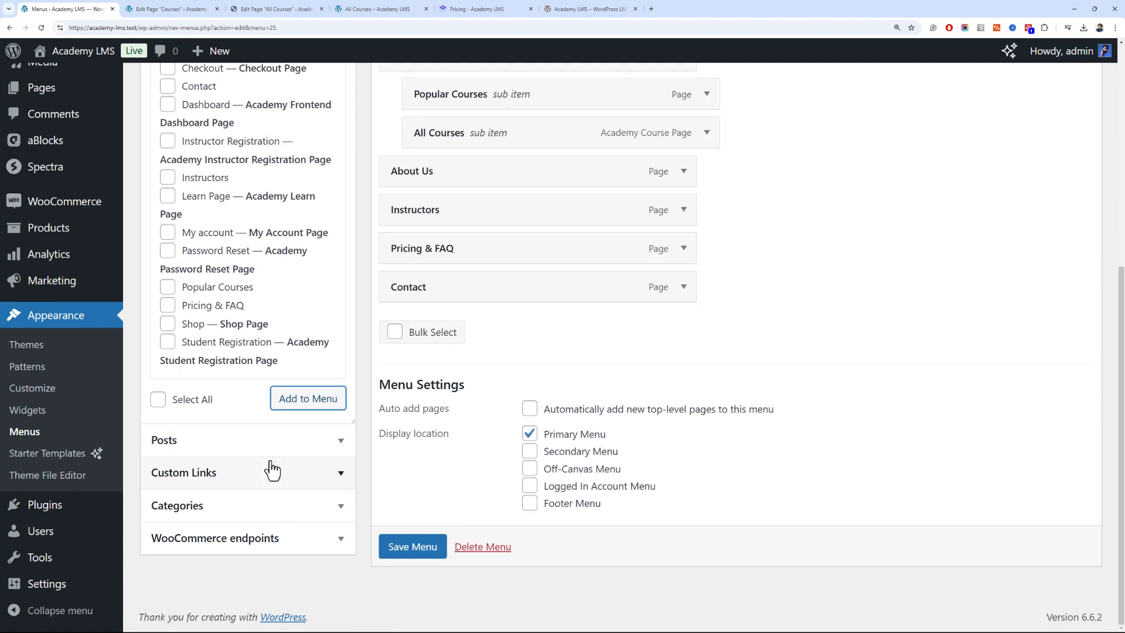
pyautogui.scroll(3, 276, 501)
pyautogui.scroll(-2, 321, 428)
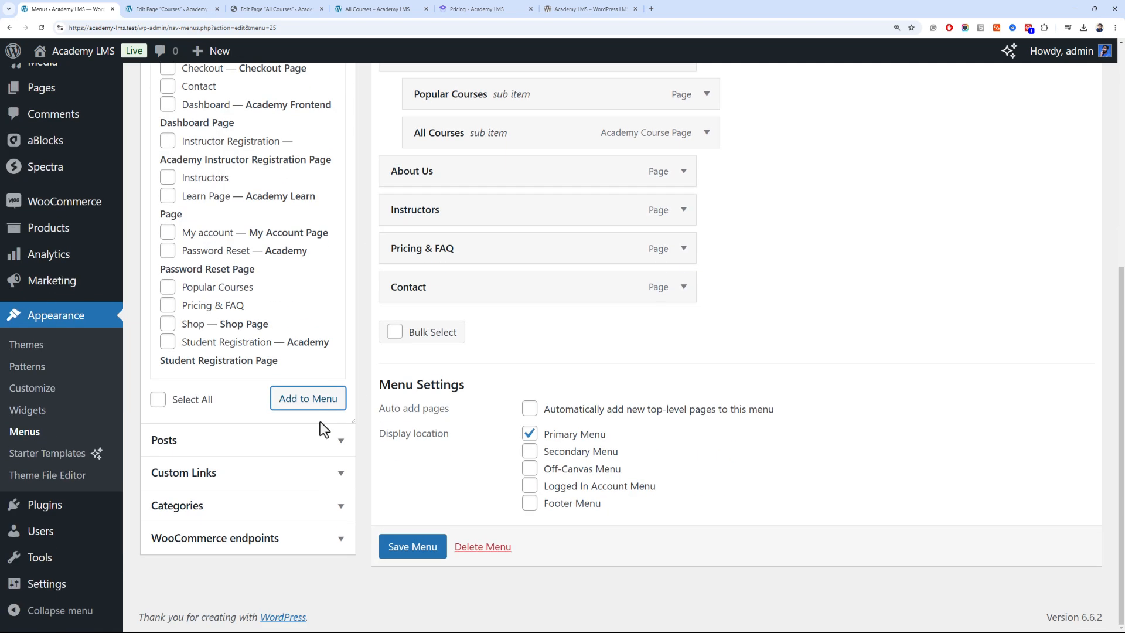
pyautogui.click(263, 519)
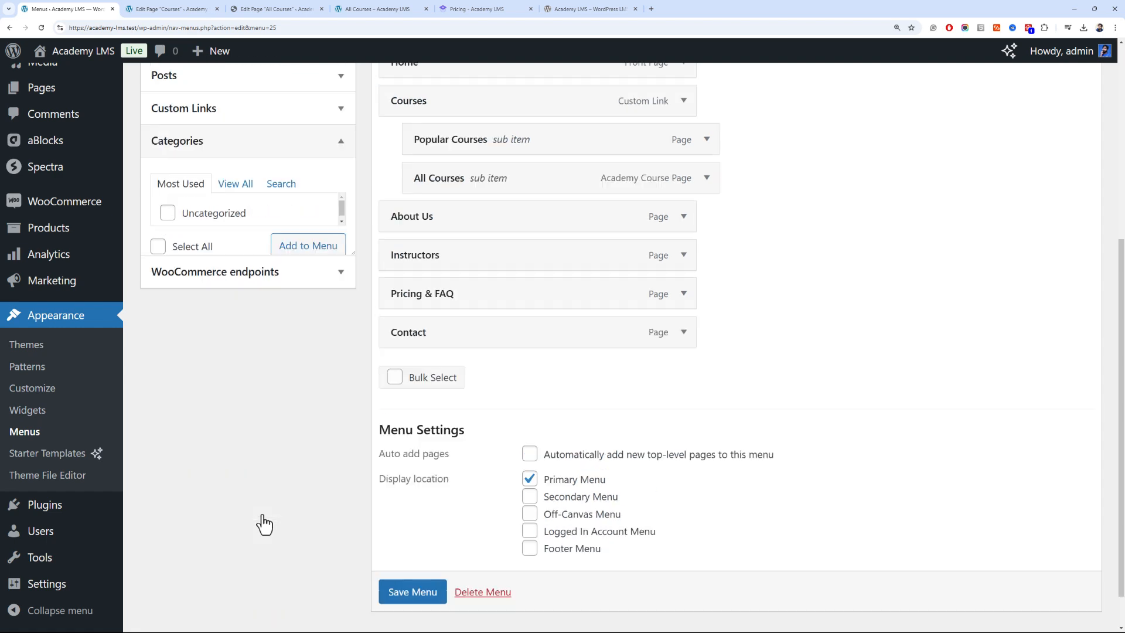
pyautogui.scroll(2, 243, 351)
pyautogui.click(246, 196)
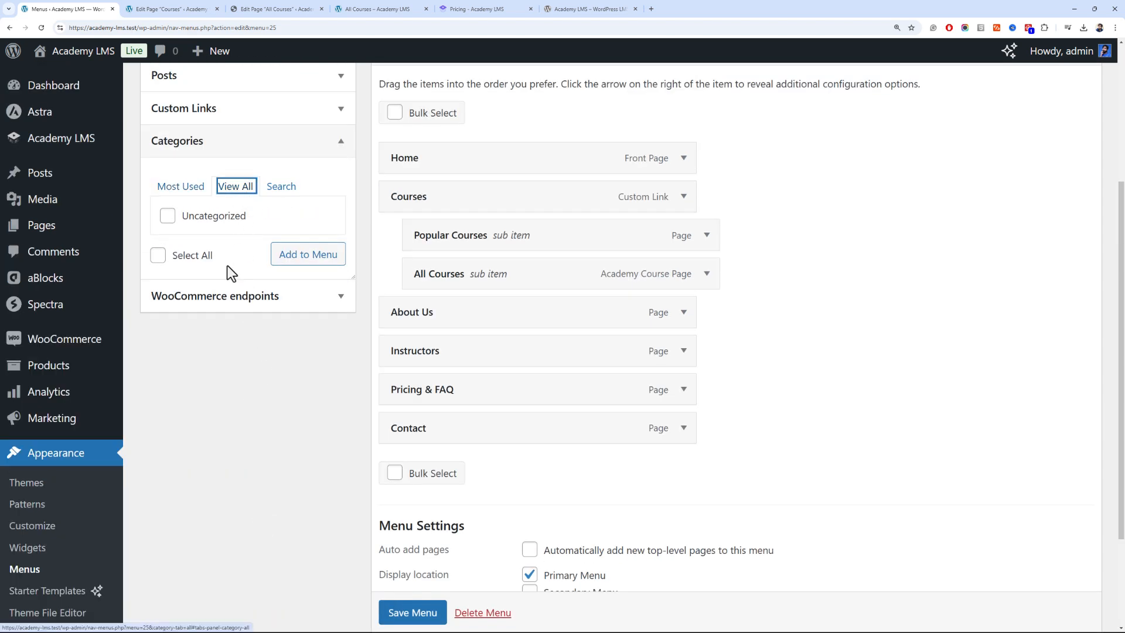
pyautogui.scroll(2, 259, 317)
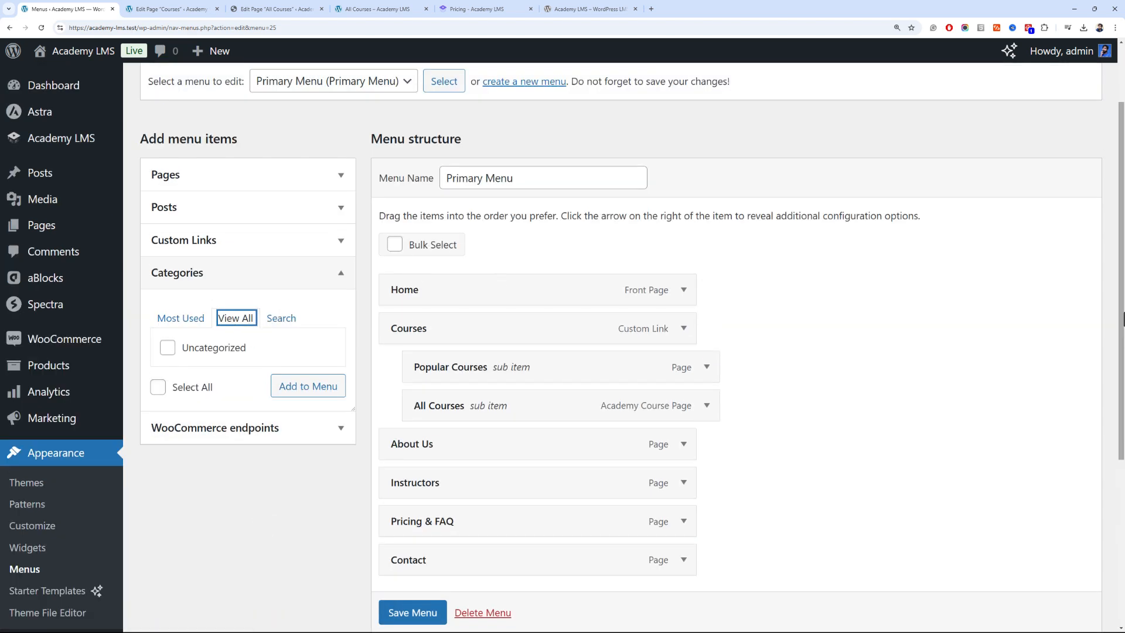
# Enable the second Categories element, after Product tags, in the screen options of the menu manager
pyautogui.scroll(2, 890, 176)
pyautogui.click(938, 80)
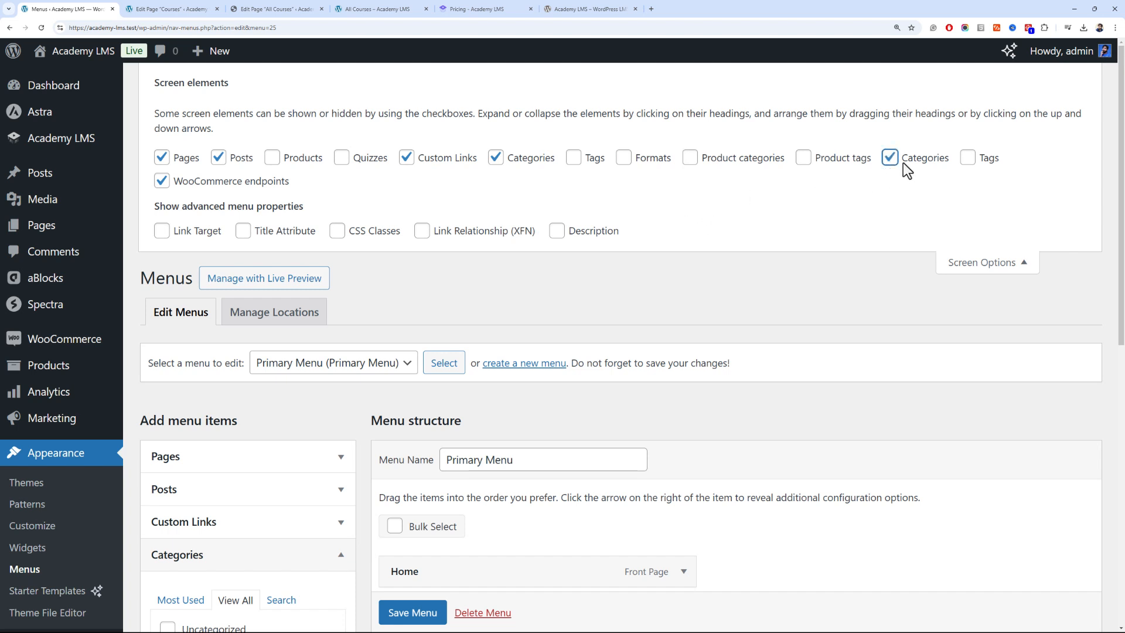
pyautogui.click(982, 262)
pyautogui.scroll(-1, 326, 364)
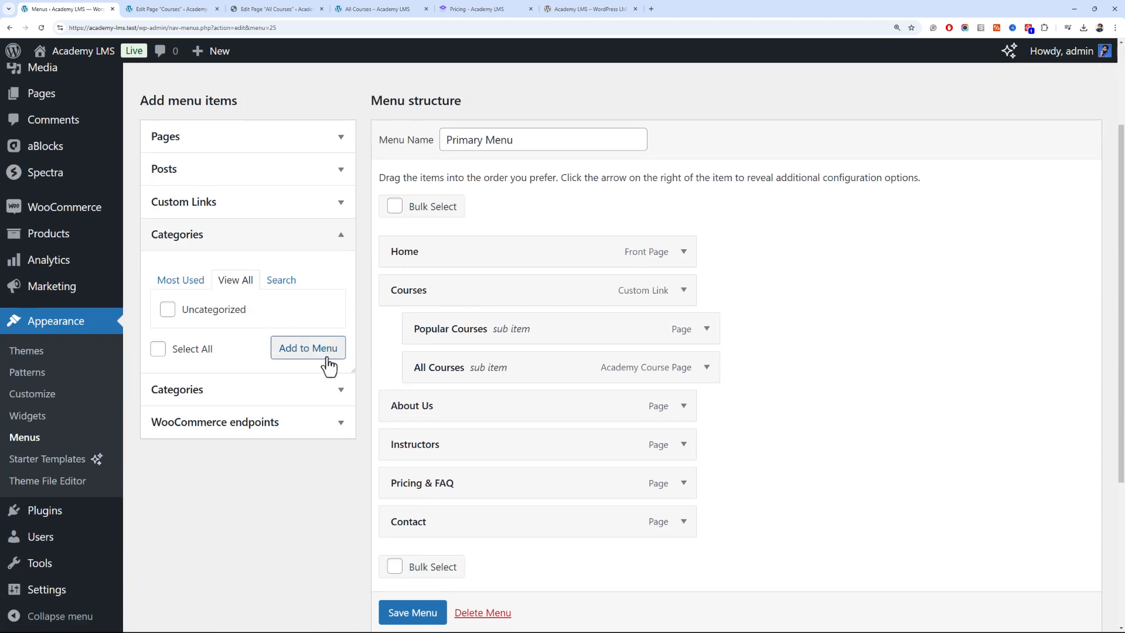
# Add the Graphic Design, Programming and Web Design course categories to the menu
pyautogui.click(268, 387)
pyautogui.click(235, 317)
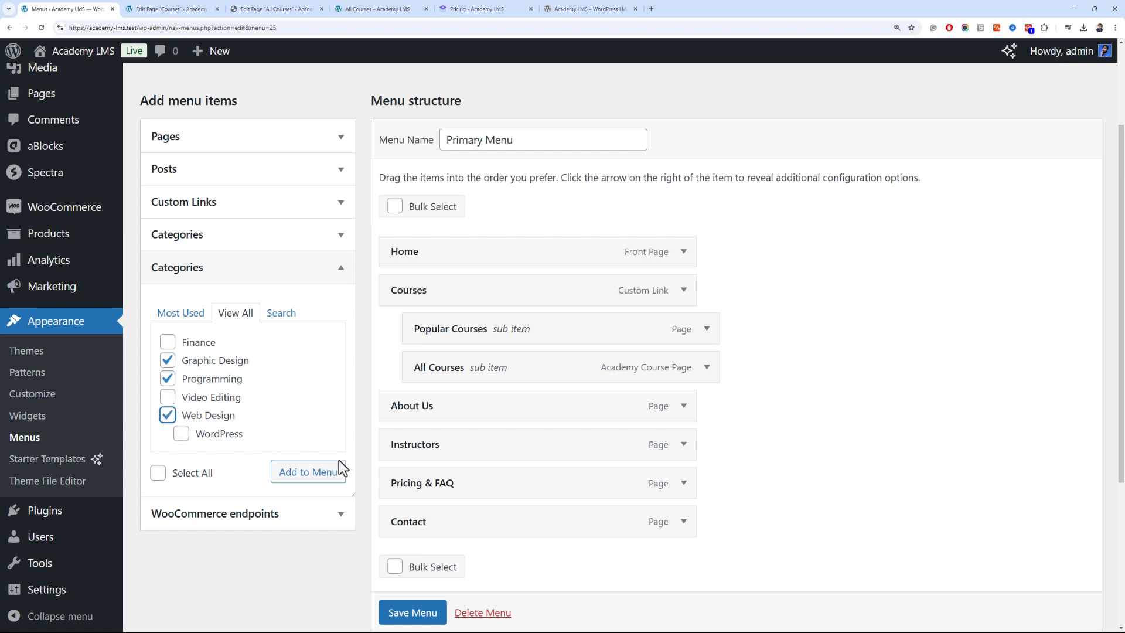
pyautogui.click(321, 471)
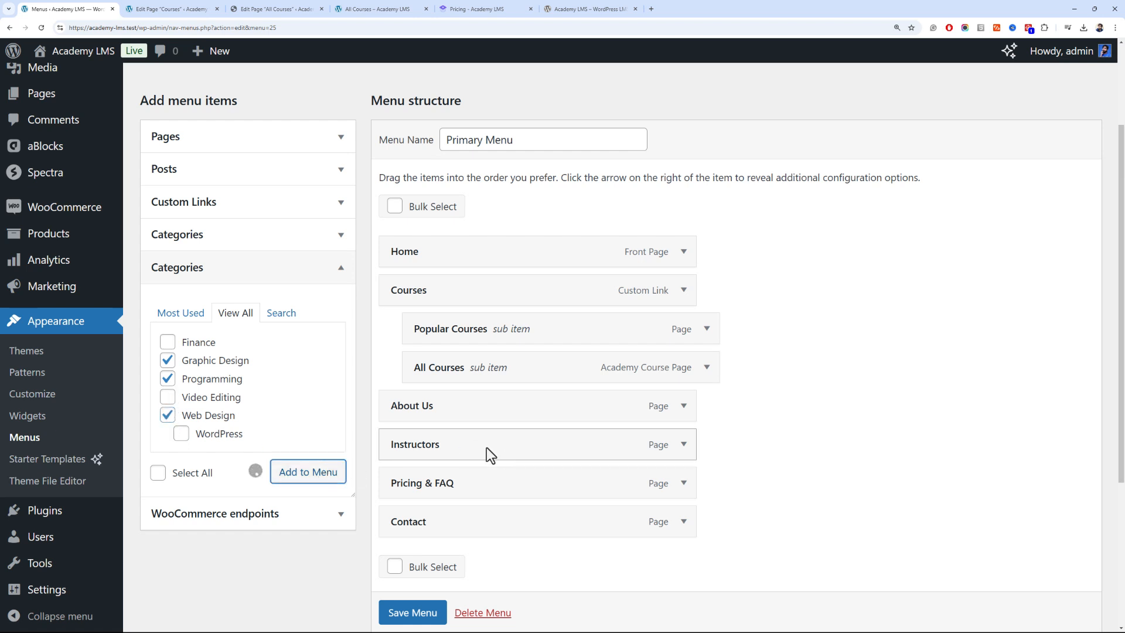
# Nest Graphic Design, Web Design and Programming under Courses, between Popular Courses and All Courses, and save the menu
pyautogui.scroll(-2, 486, 448)
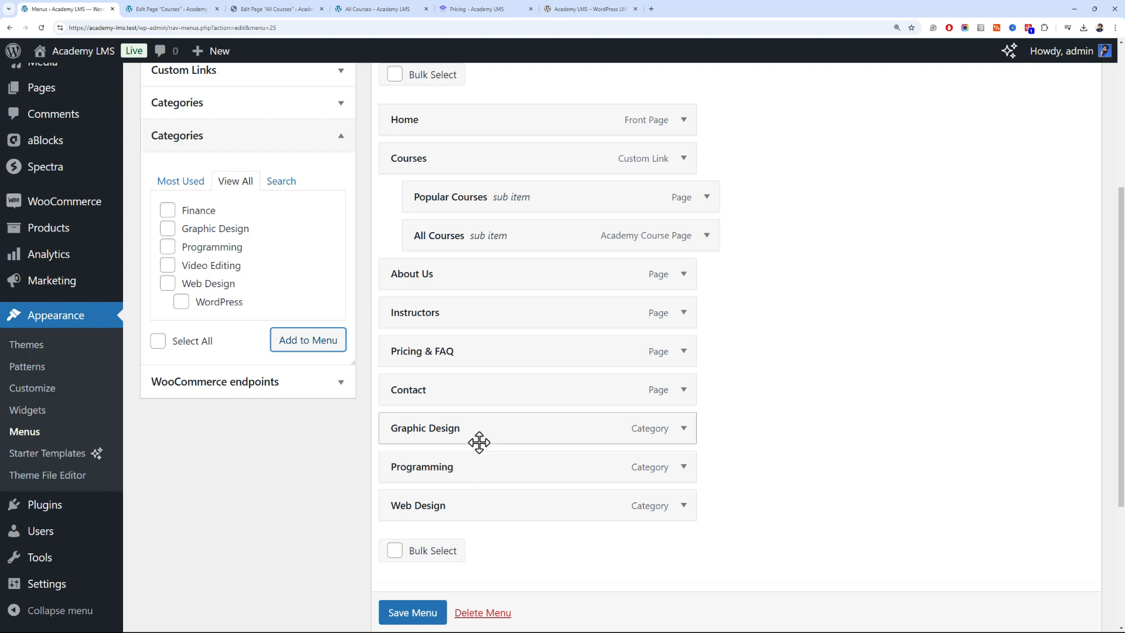
pyautogui.moveTo(461, 434); pyautogui.dragTo(479, 267)
pyautogui.moveTo(484, 492); pyautogui.dragTo(498, 352)
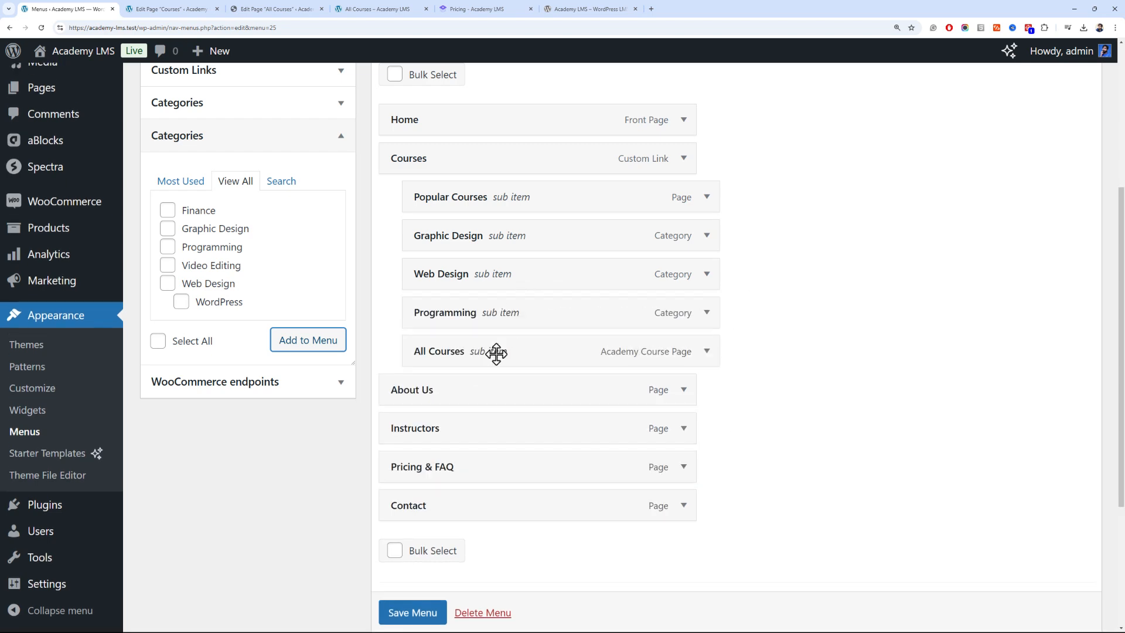
pyautogui.scroll(-1, 457, 498)
pyautogui.click(416, 613)
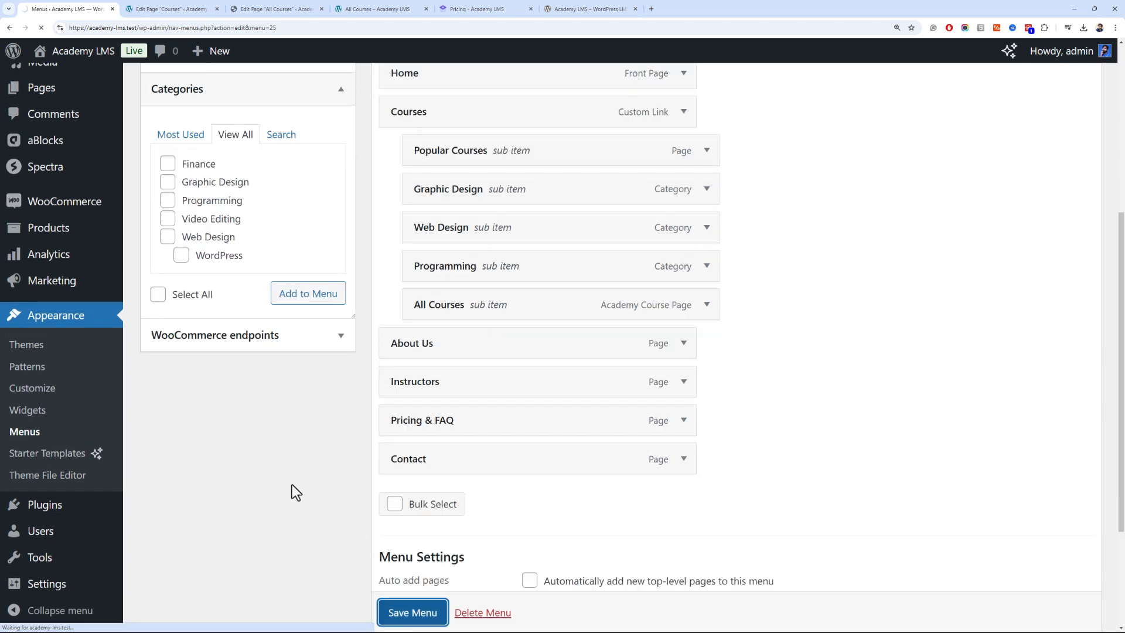
# Open the course Elementor – Build Drag & Drop WordPress Websites for editing from the Academy LMS course list
pyautogui.scroll(-2, 420, 359)
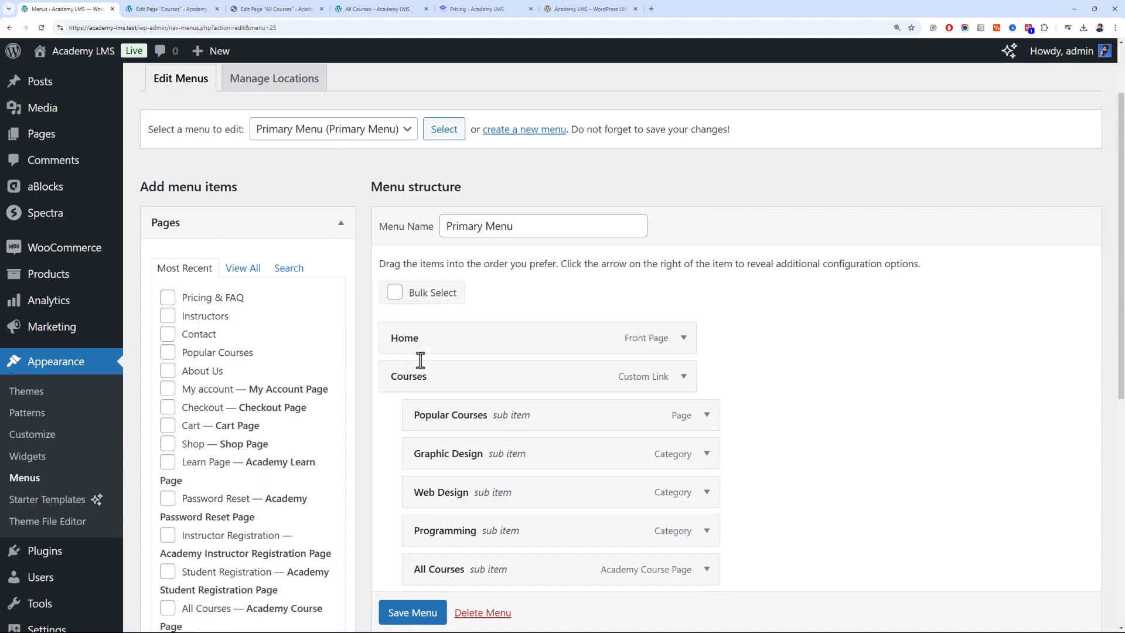
pyautogui.scroll(-3, 420, 359)
pyautogui.scroll(3, 257, 291)
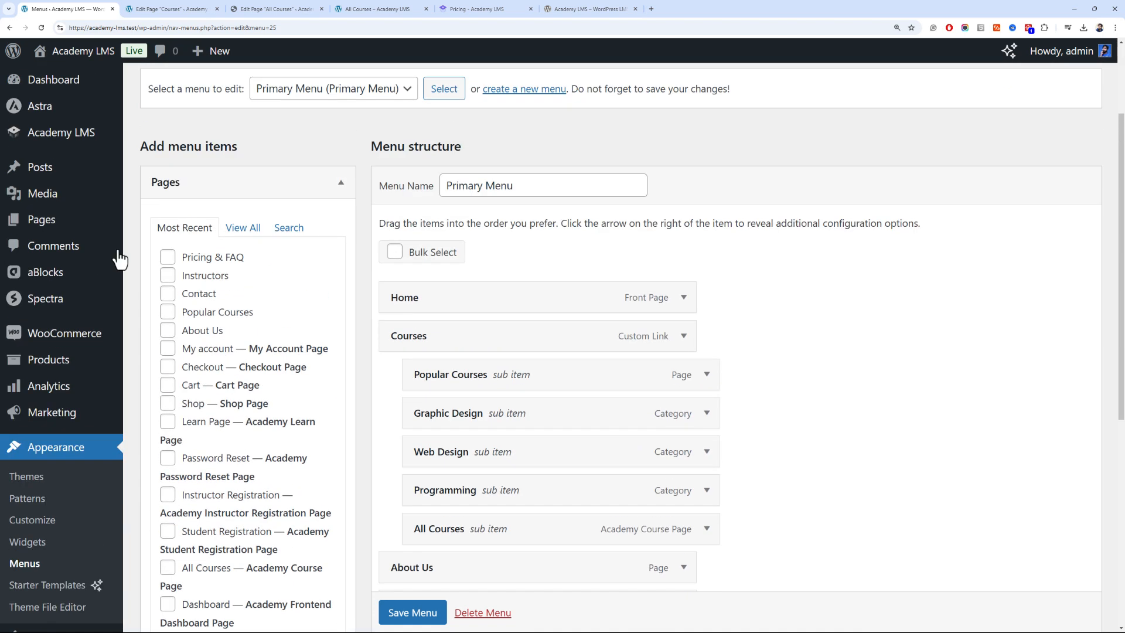
pyautogui.moveTo(86, 141)
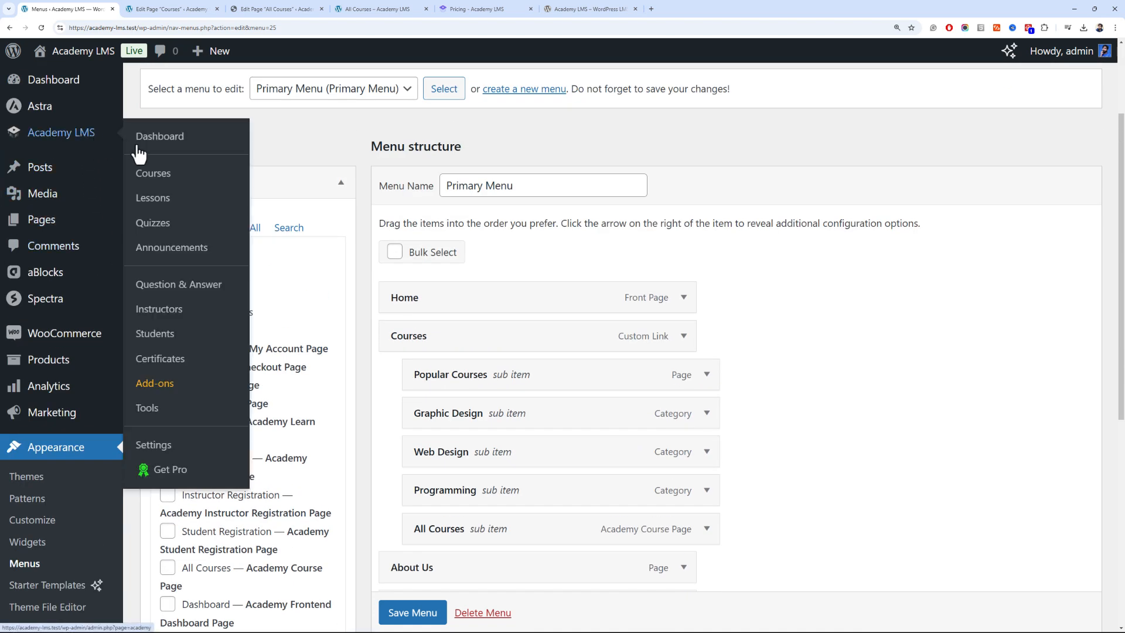
pyautogui.click(171, 178)
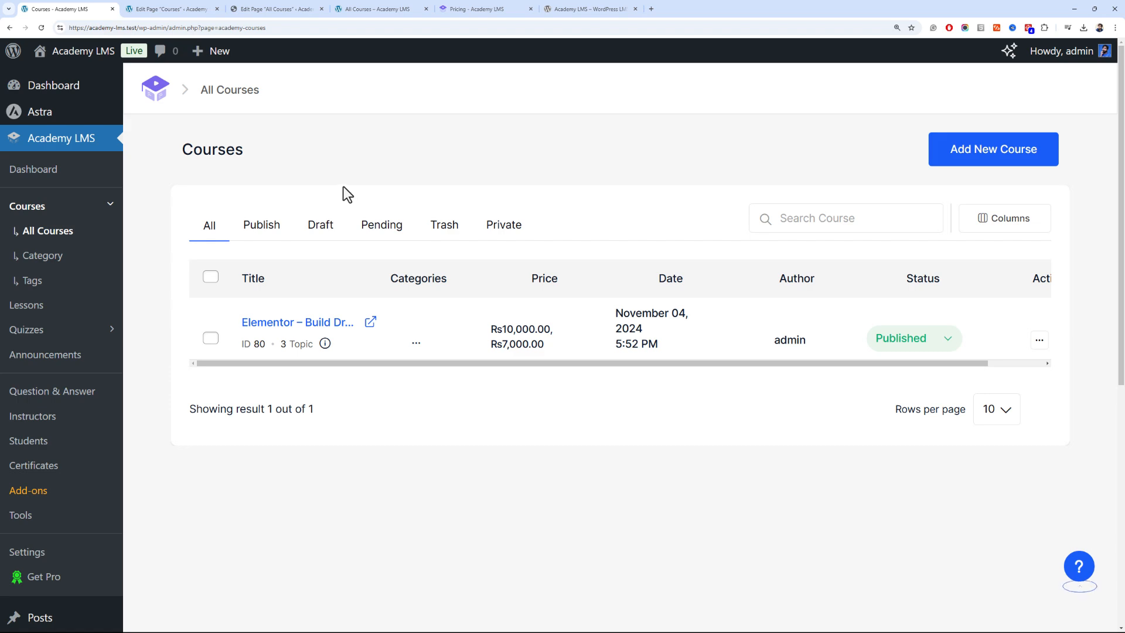
pyautogui.click(287, 323)
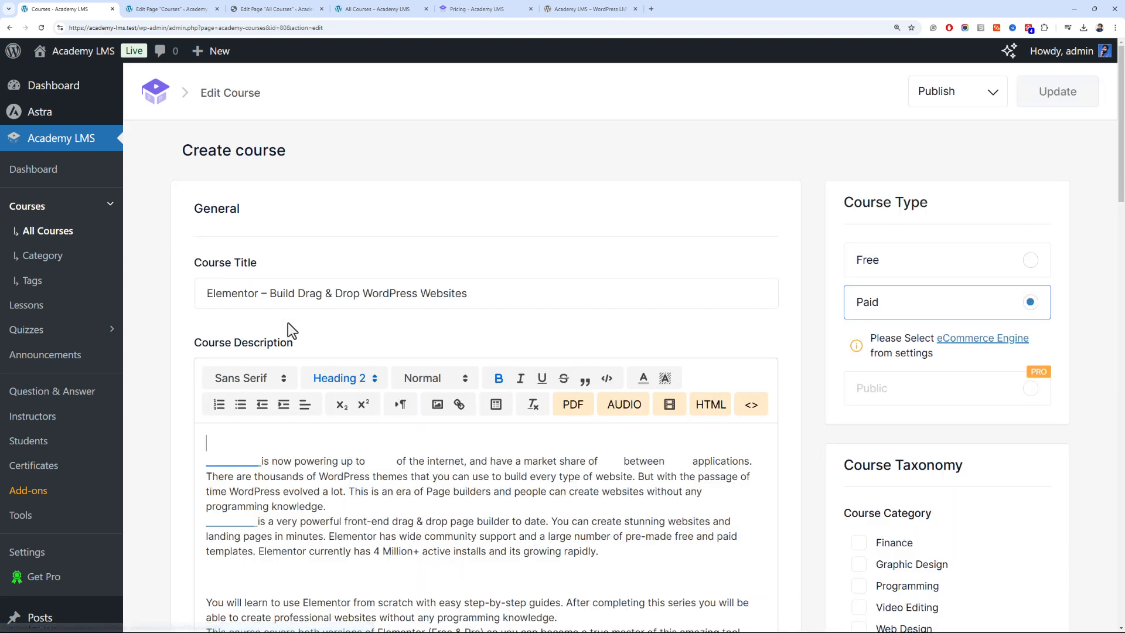
# Assign the Elementor course to the Web Design and WordPress categories and update it
pyautogui.scroll(-5, 1068, 297)
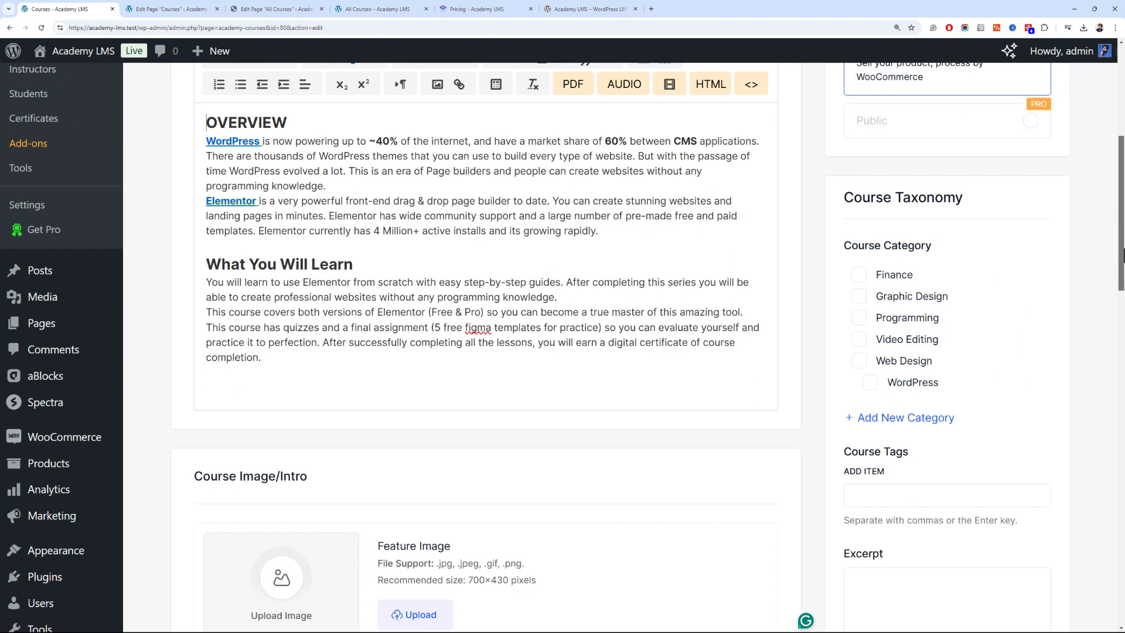
pyautogui.click(860, 359)
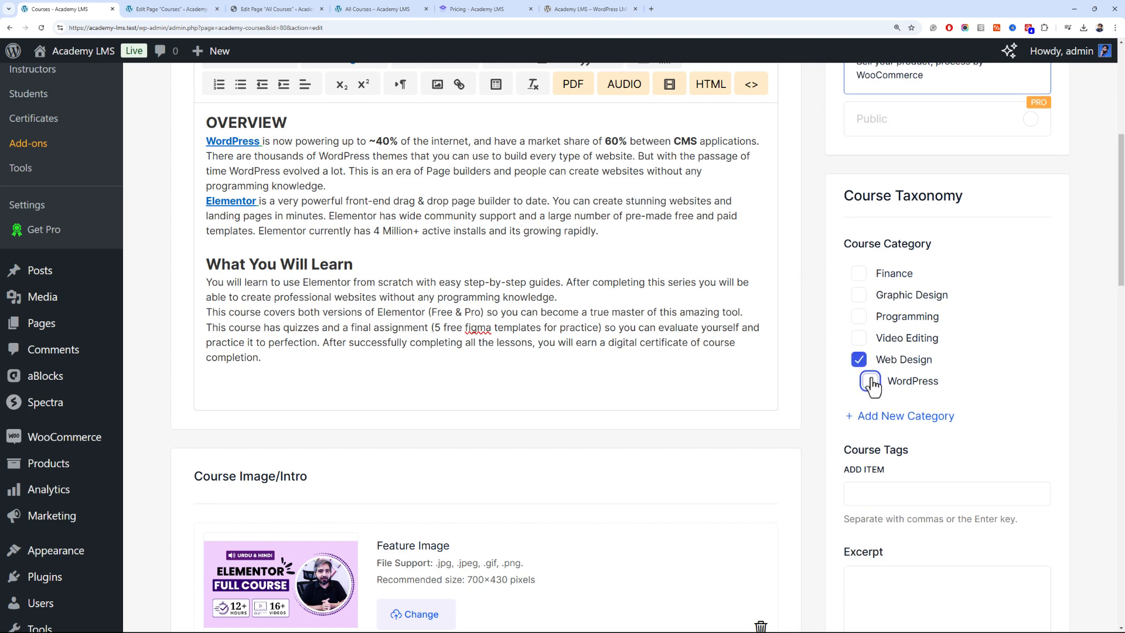
pyautogui.scroll(5, 1107, 121)
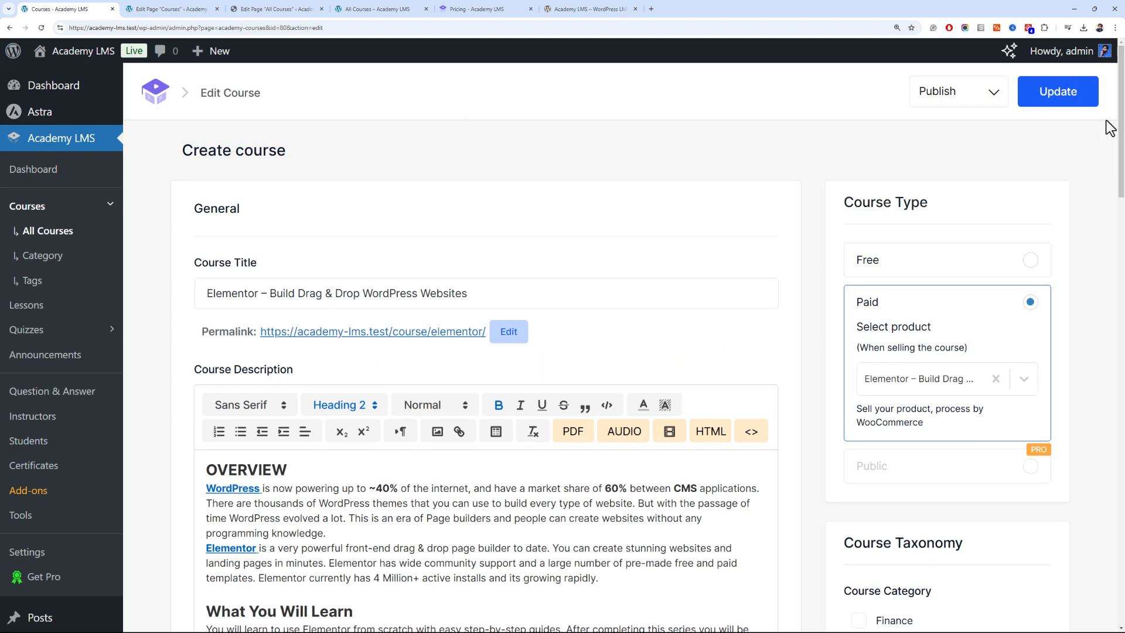
pyautogui.click(1060, 95)
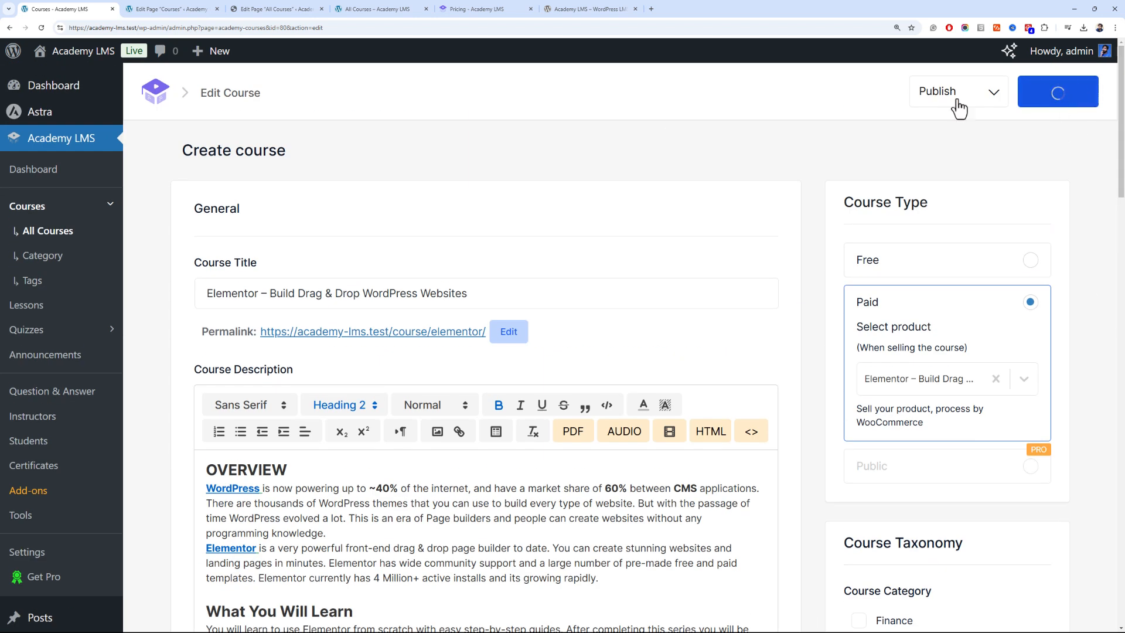
# Load the site's home page at academy-lms.test in place of the All Courses page preview
pyautogui.click(388, 8)
pyautogui.click(259, 28)
pyautogui.click(171, 28)
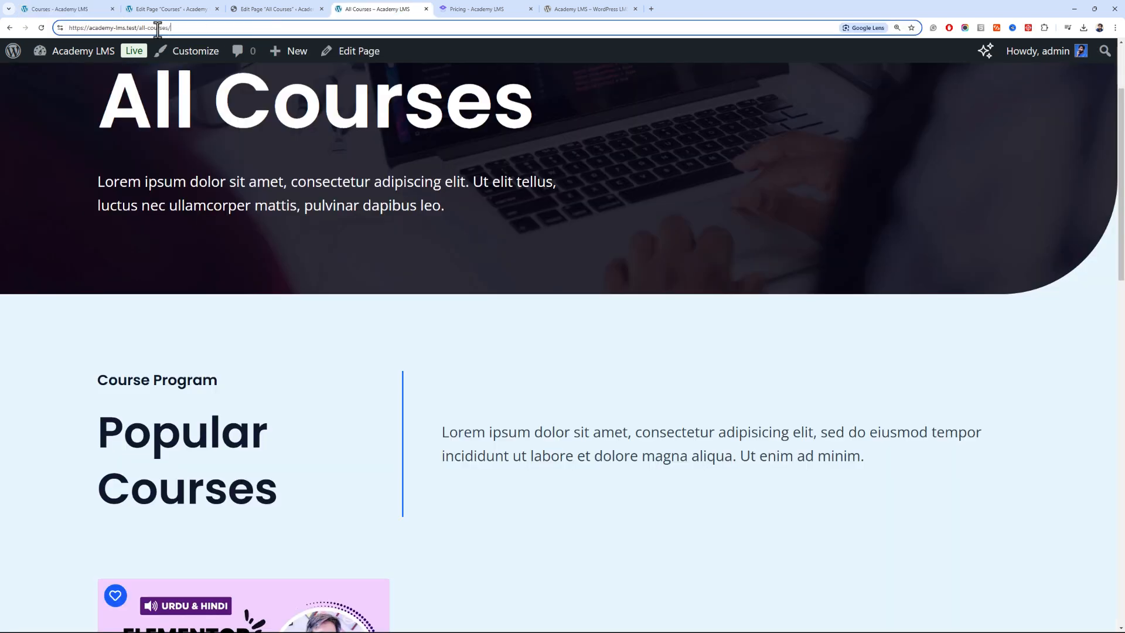
pyautogui.press('BackSpace')
pyautogui.press('BackSpace')
pyautogui.press('BackSpace')
pyautogui.press('BackSpace')
pyautogui.press('BackSpace')
pyautogui.press('BackSpace')
pyautogui.press('BackSpace')
pyautogui.press('BackSpace')
pyautogui.press('BackSpace')
pyautogui.press('BackSpace')
pyautogui.press('BackSpace')
pyautogui.press('BackSpace')
pyautogui.press('BackSpace')
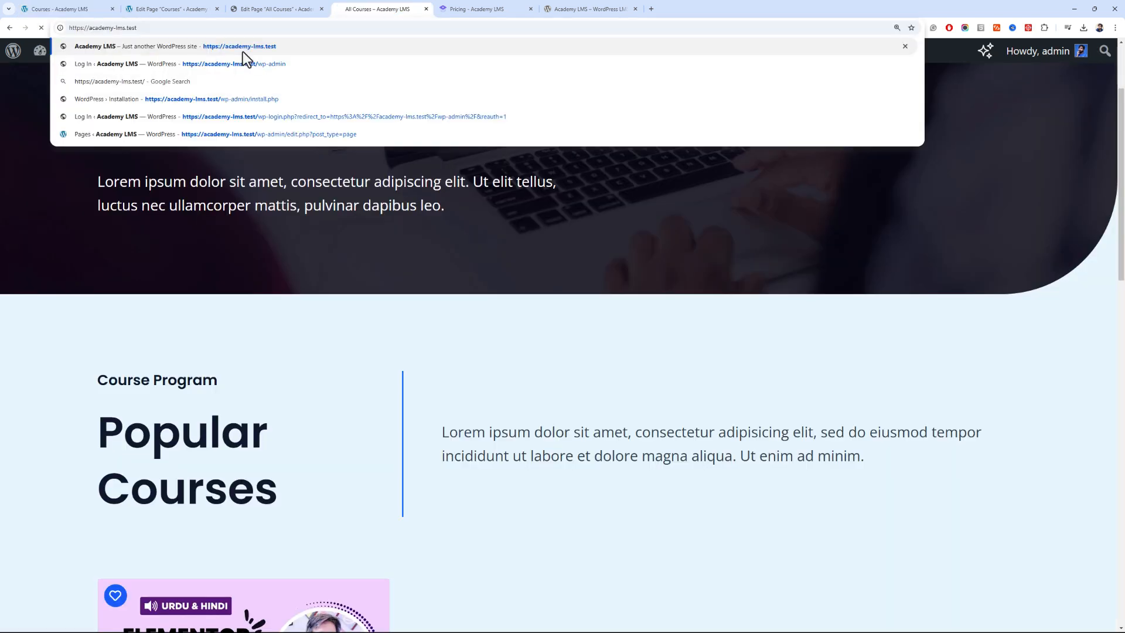
pyautogui.press('Return')
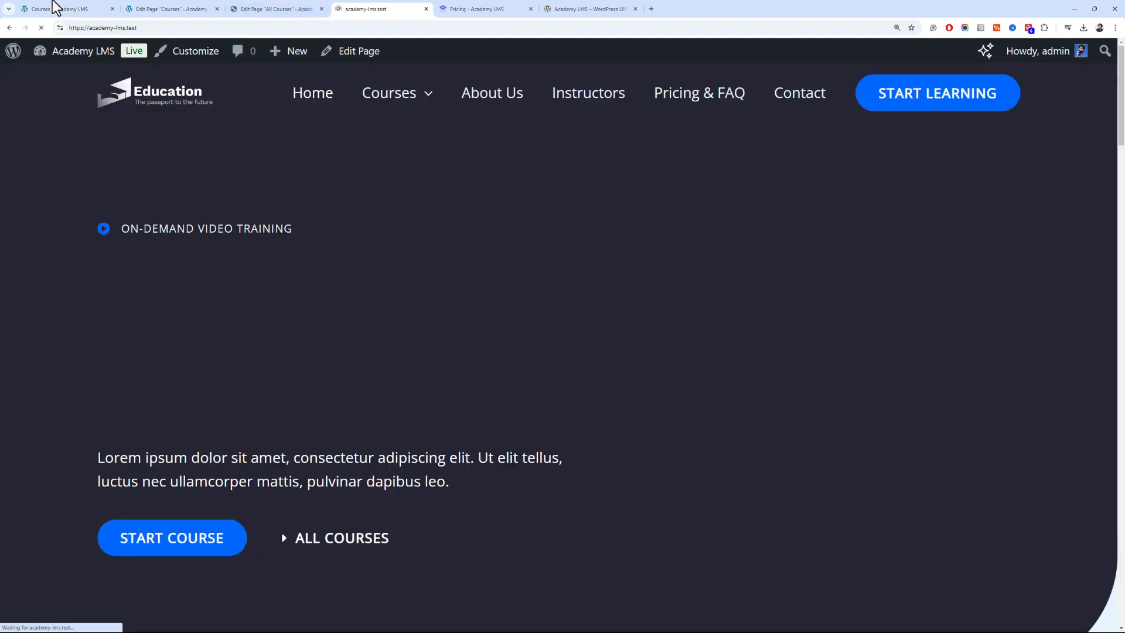
# Turn off showing the toolbar when viewing the site in the admin's user profile and update the profile
pyautogui.click(56, 9)
pyautogui.scroll(-7, 154, 484)
pyautogui.moveTo(72, 560)
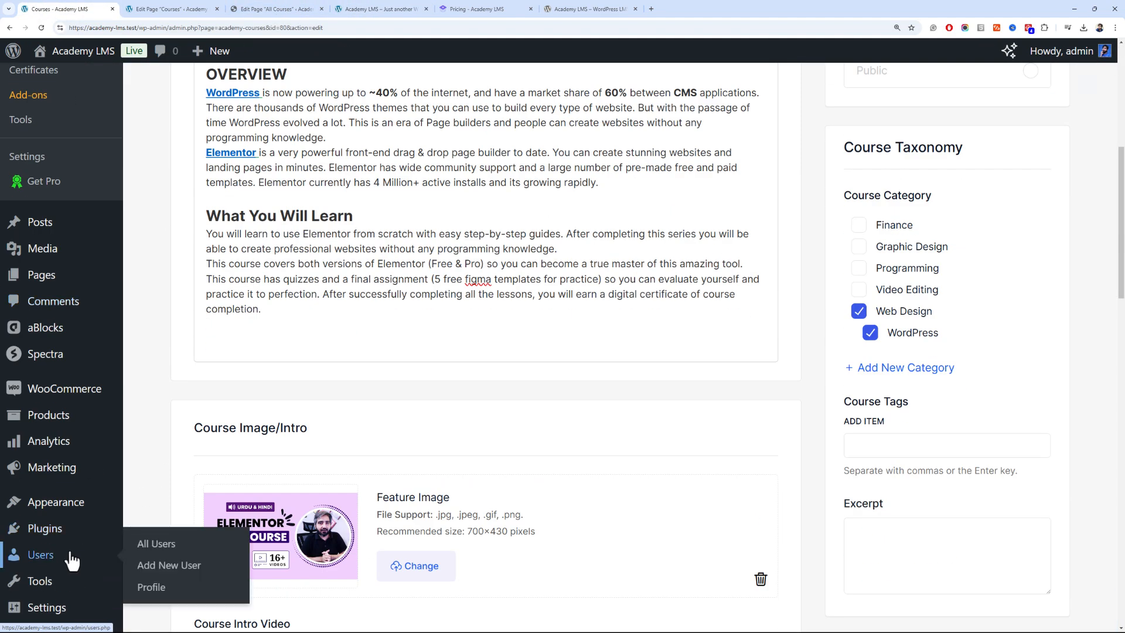
pyautogui.click(156, 588)
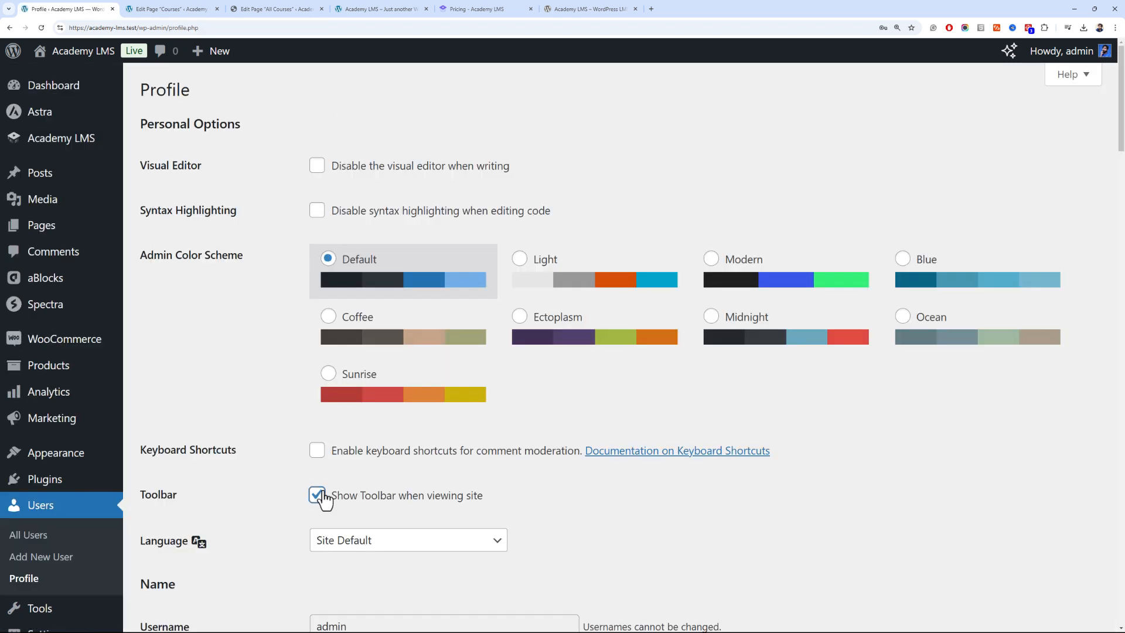
pyautogui.click(322, 495)
pyautogui.moveTo(1121, 123); pyautogui.dragTo(1122, 577)
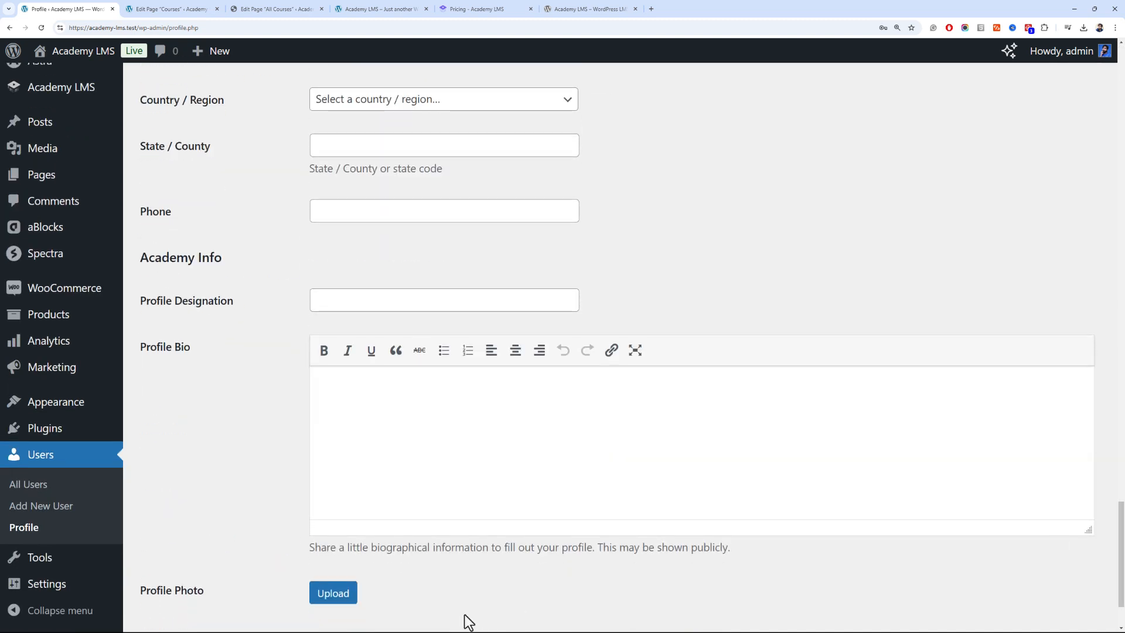
pyautogui.scroll(-2, 411, 610)
pyautogui.click(185, 562)
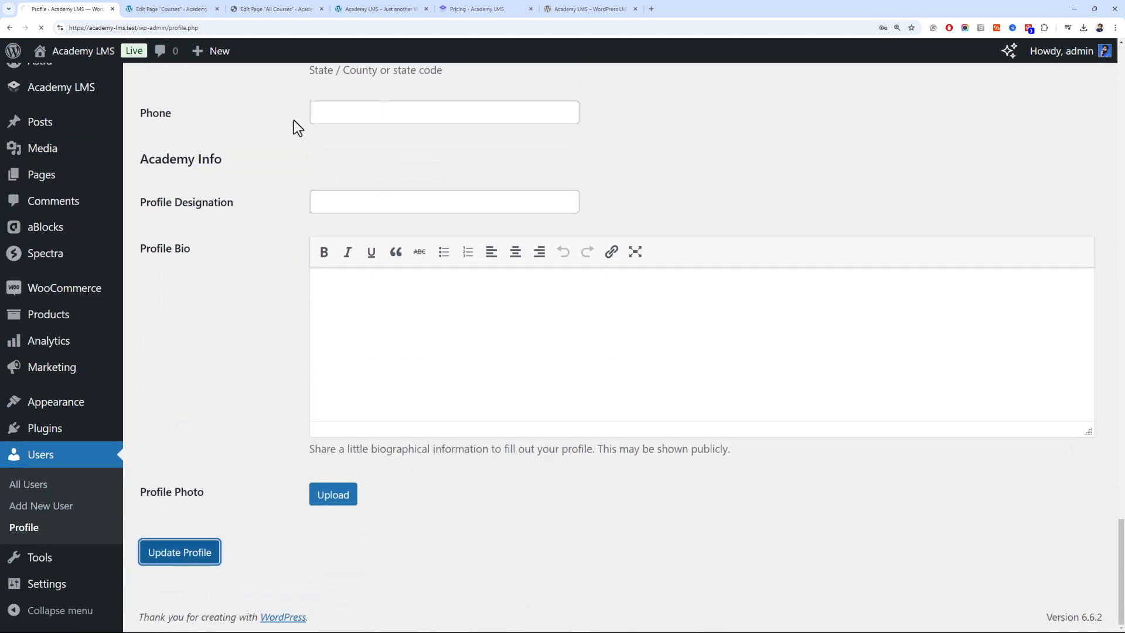
# Reload the site's home page to check it with the updated toolbar setting
pyautogui.click(387, 8)
pyautogui.moveTo(411, 101)
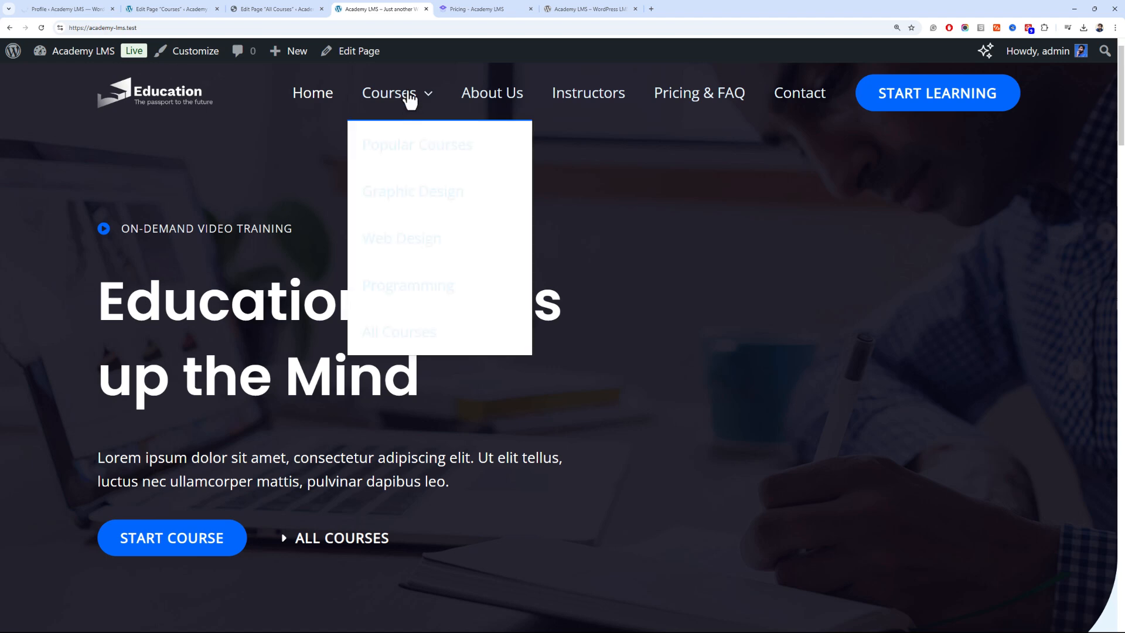
pyautogui.press('F5')
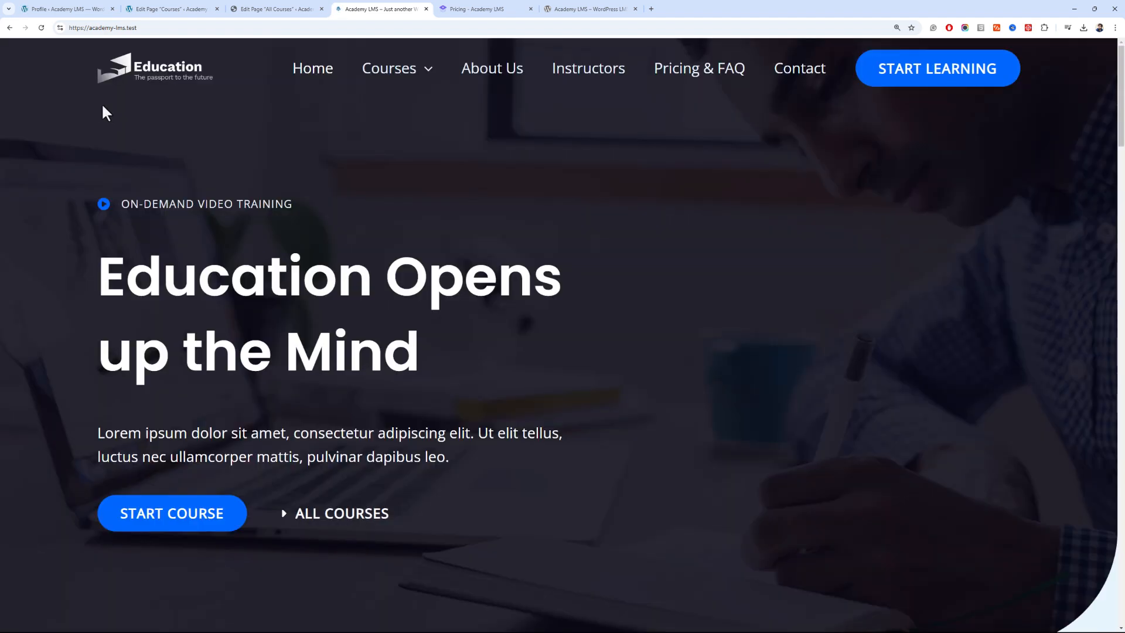
# Examine the home page's sections and highlight the ld_course_list shortcode text under Popular Courses
pyautogui.scroll(-10, 563, 334)
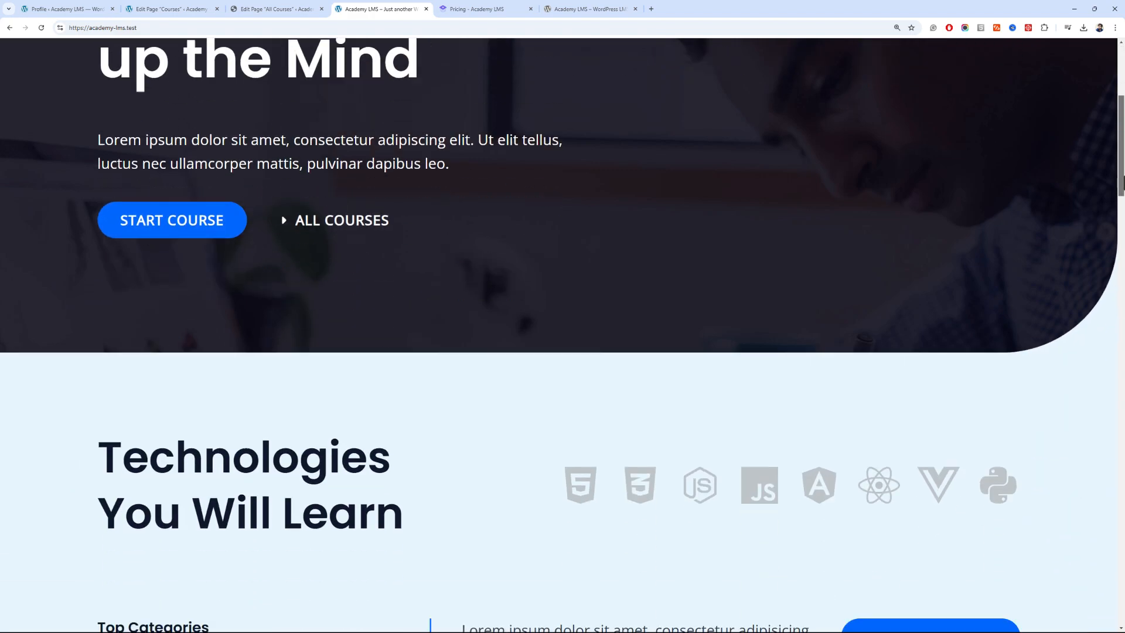
pyautogui.scroll(-3, 563, 334)
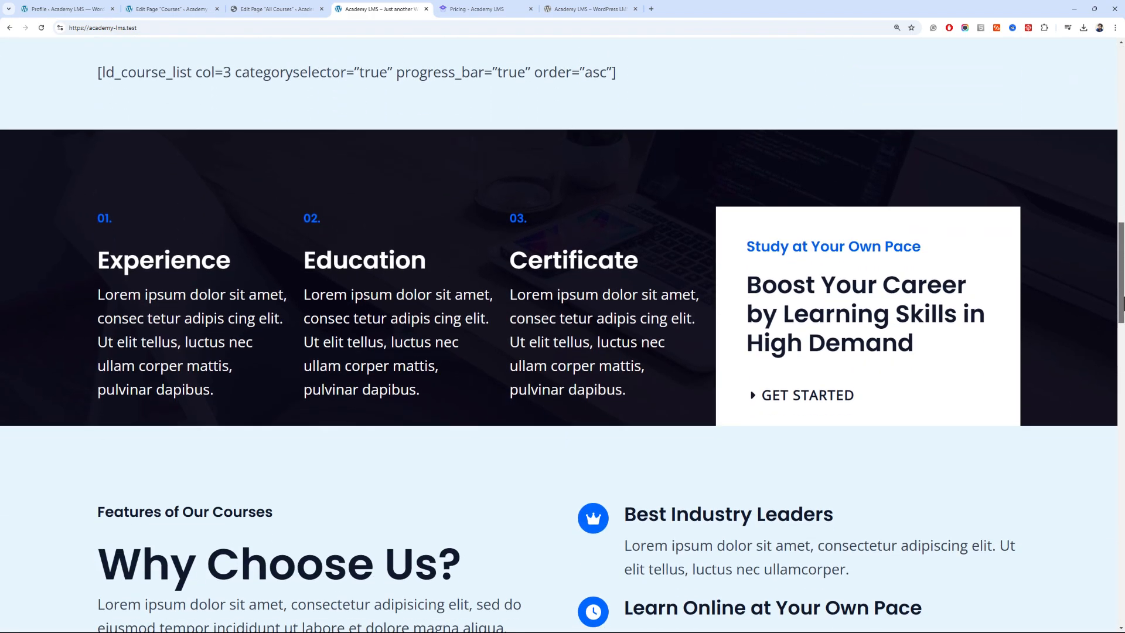
pyautogui.scroll(4, 709, 313)
pyautogui.moveTo(644, 322); pyautogui.dragTo(86, 325)
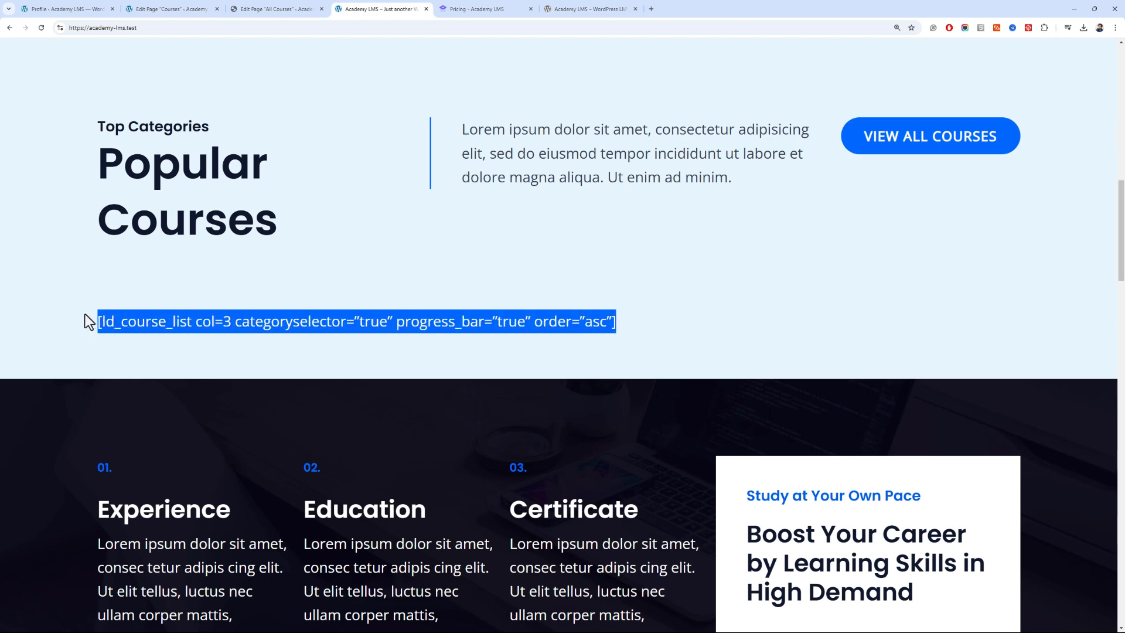
pyautogui.moveTo(1124, 263); pyautogui.dragTo(1124, 123)
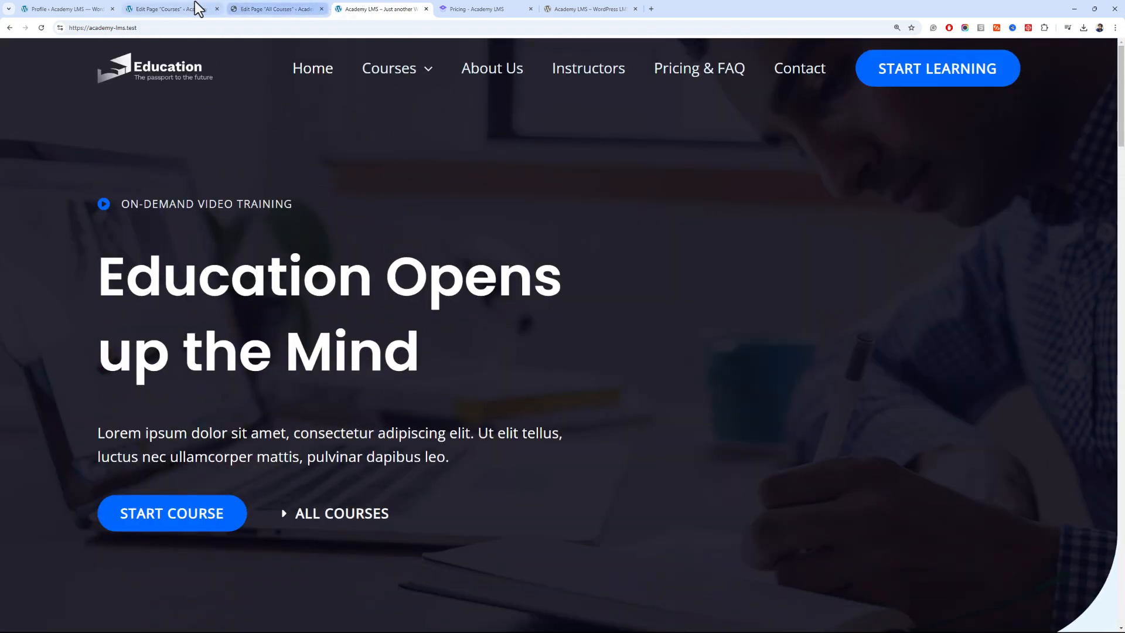
# Close the leftover Courses page editor tab and show the list of all site pages
pyautogui.click(64, 9)
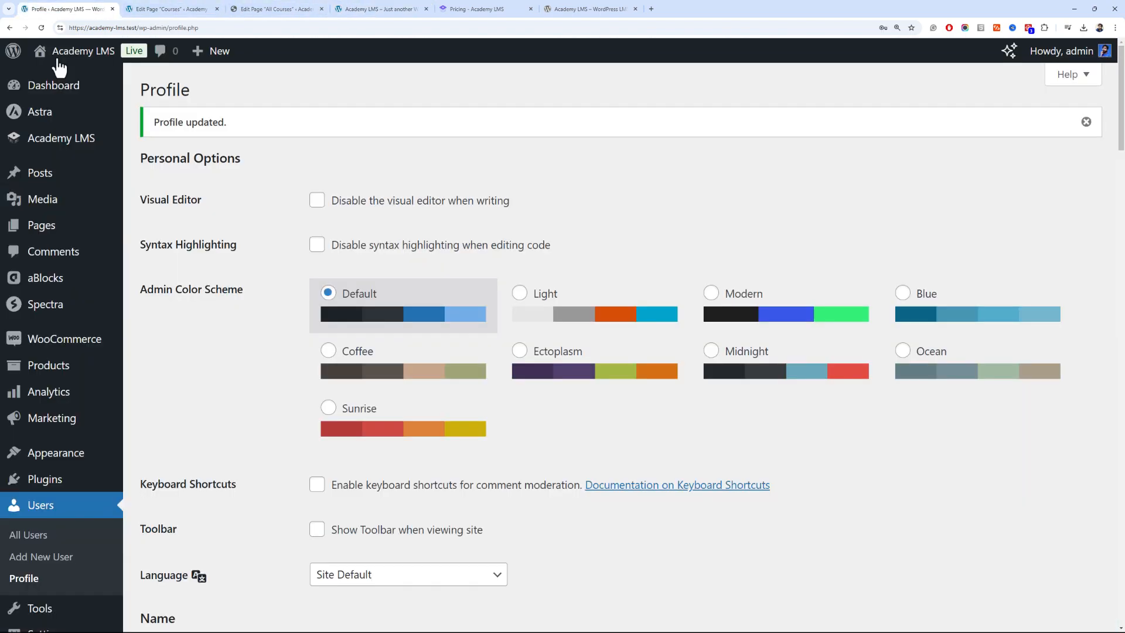
pyautogui.click(173, 8)
pyautogui.click(217, 9)
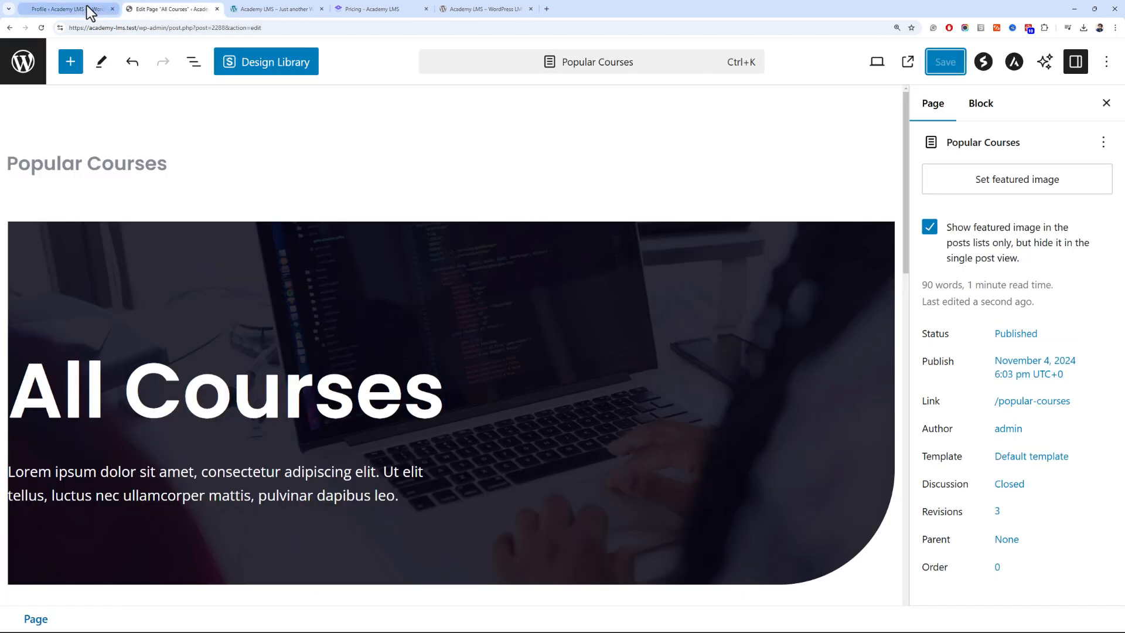
pyautogui.click(87, 7)
pyautogui.click(41, 224)
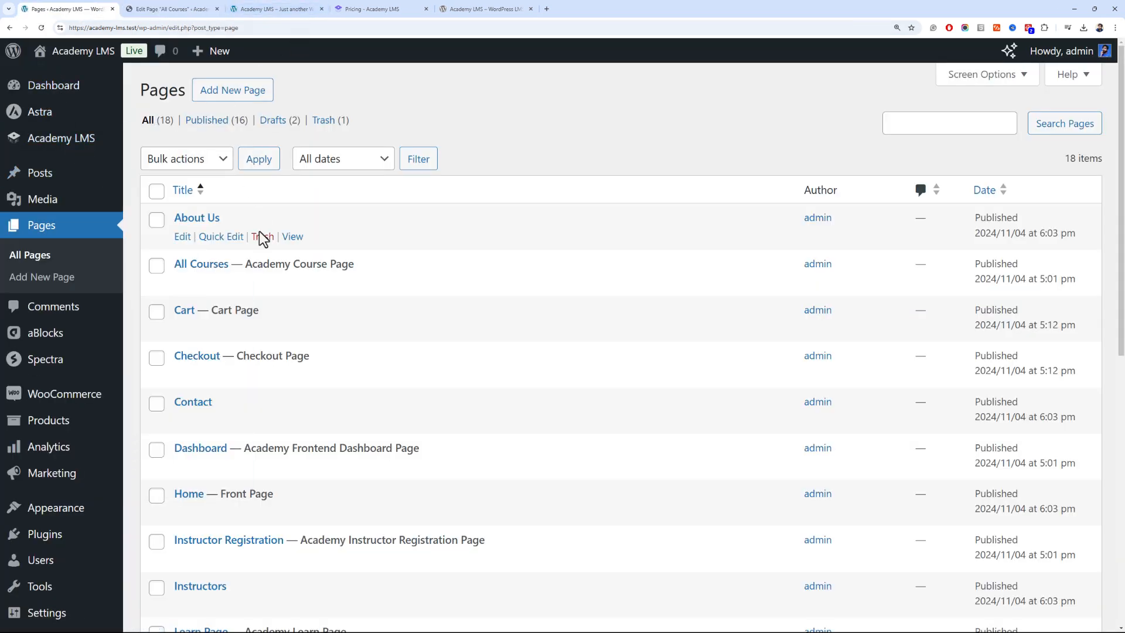
# Open the Home front page for editing in a new browser tab
pyautogui.hotkey('ctrl', '-')
pyautogui.hotkey('ctrl', '-')
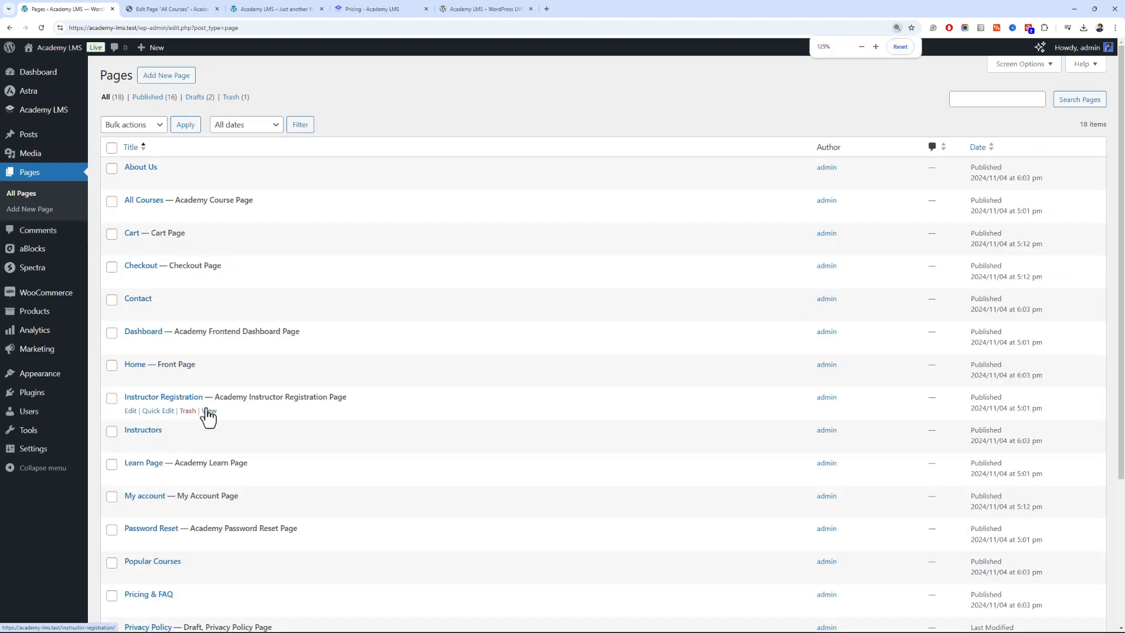
pyautogui.hotkey('ctrl', '+')
pyautogui.hotkey('ctrl', '+')
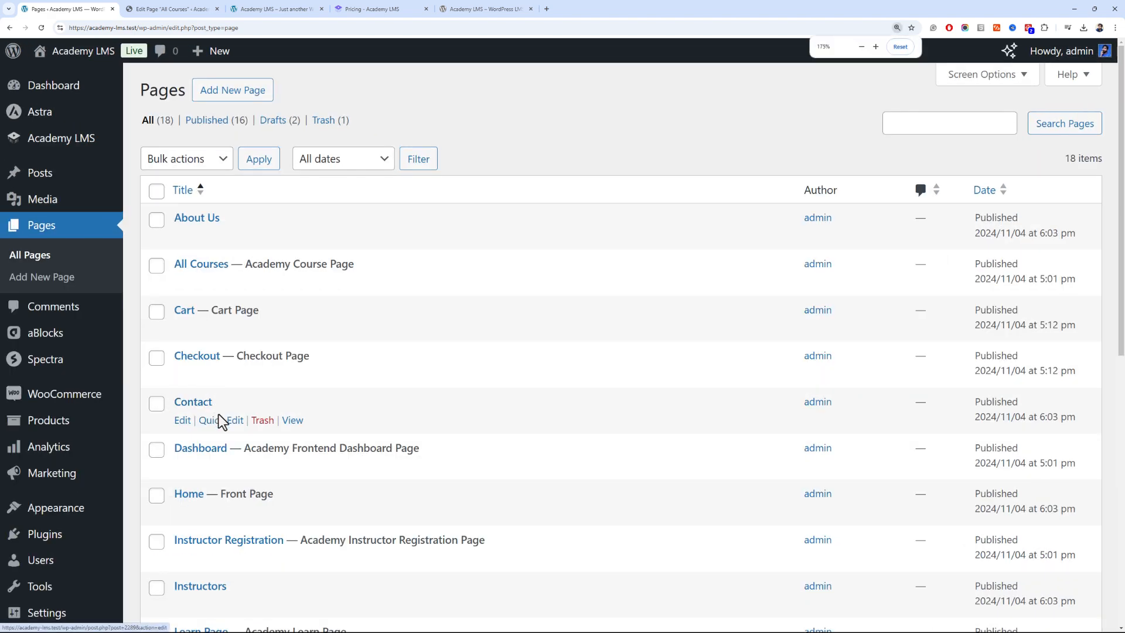
pyautogui.middleClick(182, 513)
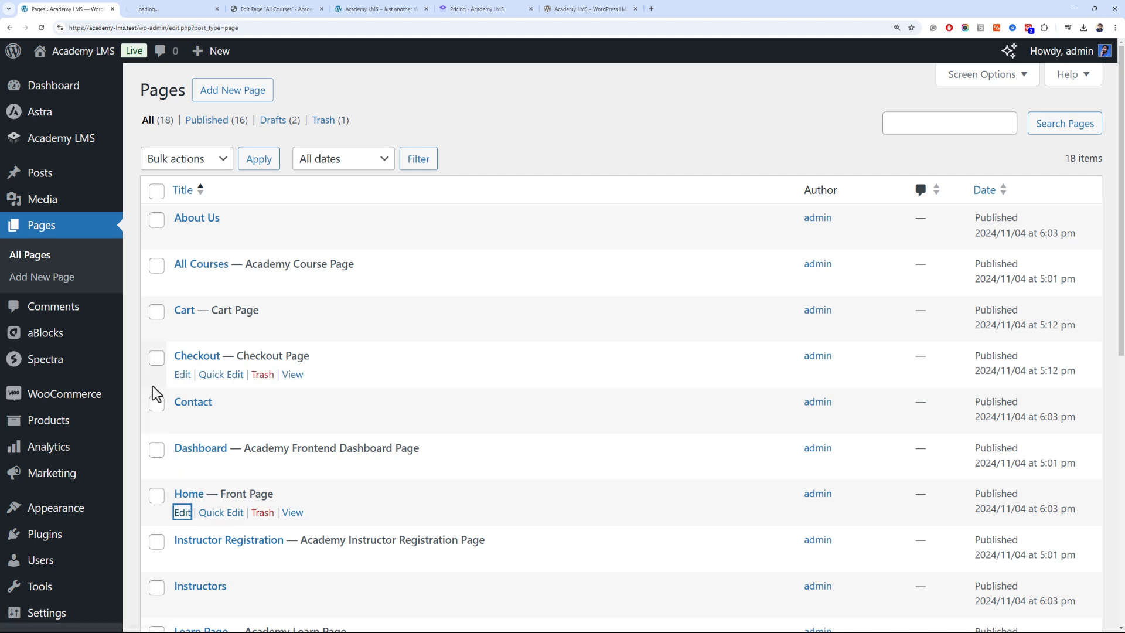
# Open the Popular Courses page for editing in another new browser tab
pyautogui.scroll(-2, 205, 364)
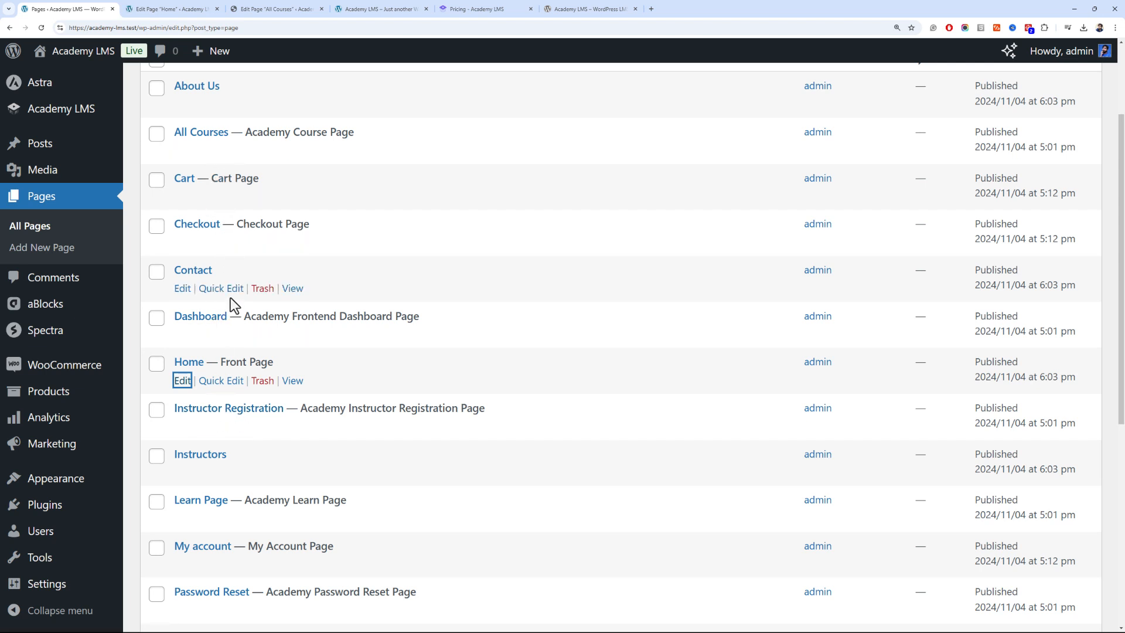
pyautogui.scroll(-4, 232, 260)
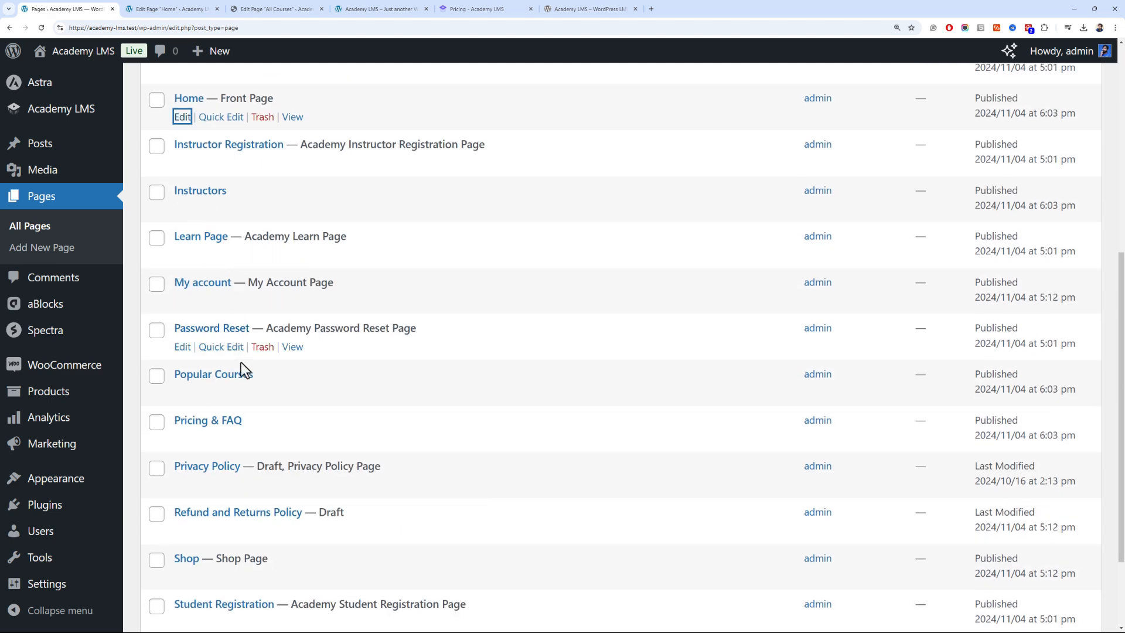
pyautogui.keyDown('ctrl'); pyautogui.click(182, 394); pyautogui.keyUp('ctrl')
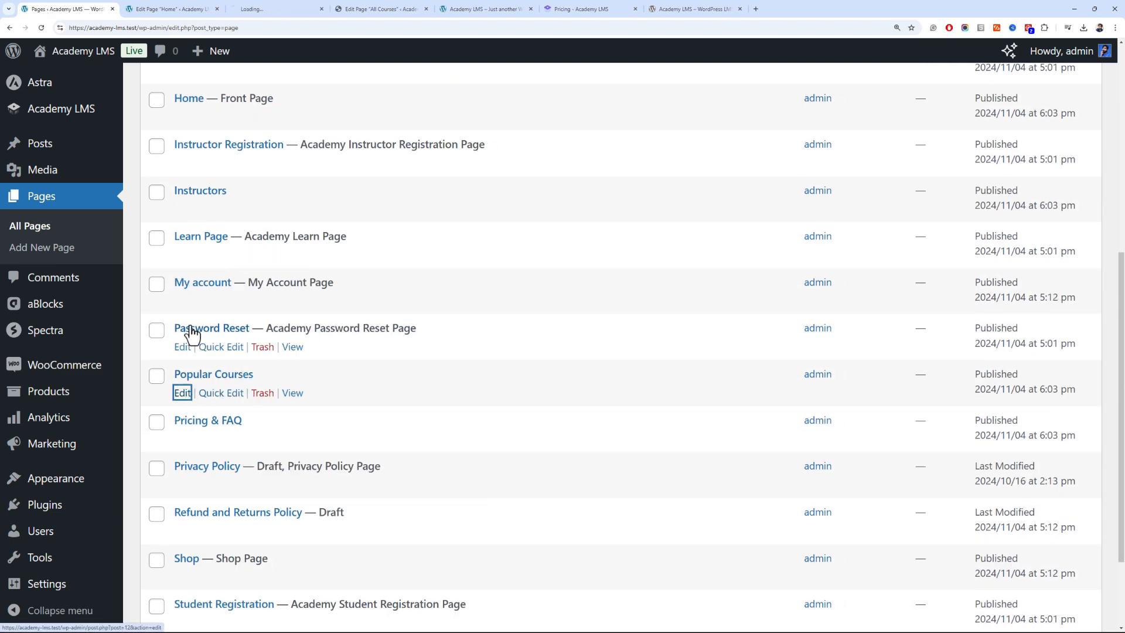
pyautogui.click(269, 13)
# Find the course list shortcode on the Home page and copy its replacement [academy_courses count="6" column_per_row="3"] from the Popular Courses page
pyautogui.click(175, 9)
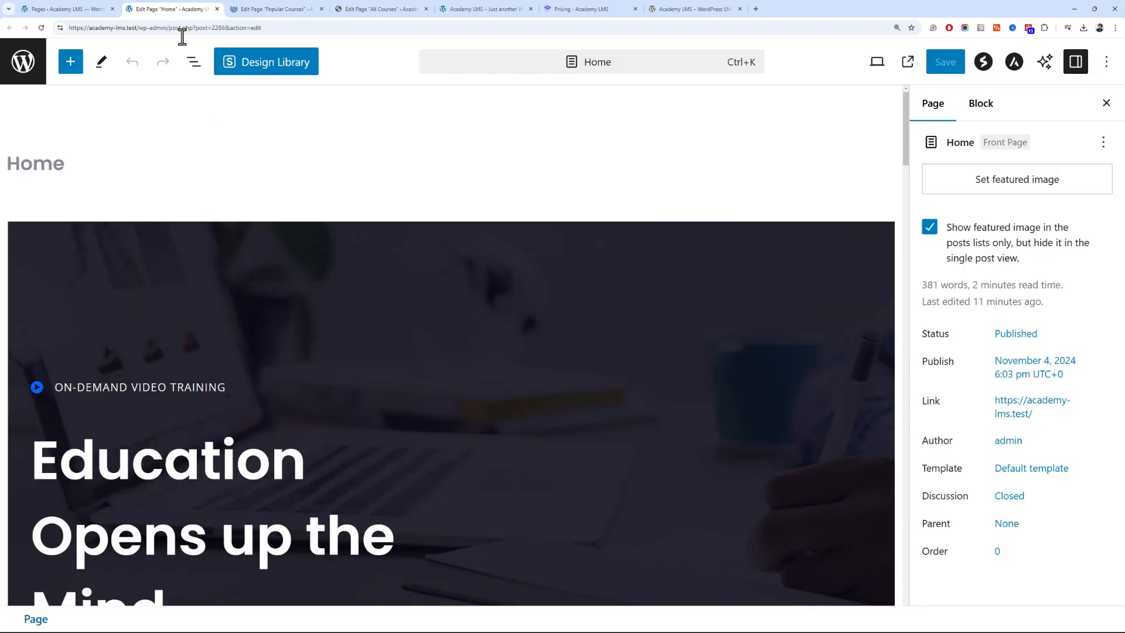
pyautogui.scroll(-5, 232, 217)
pyautogui.scroll(-10, 230, 214)
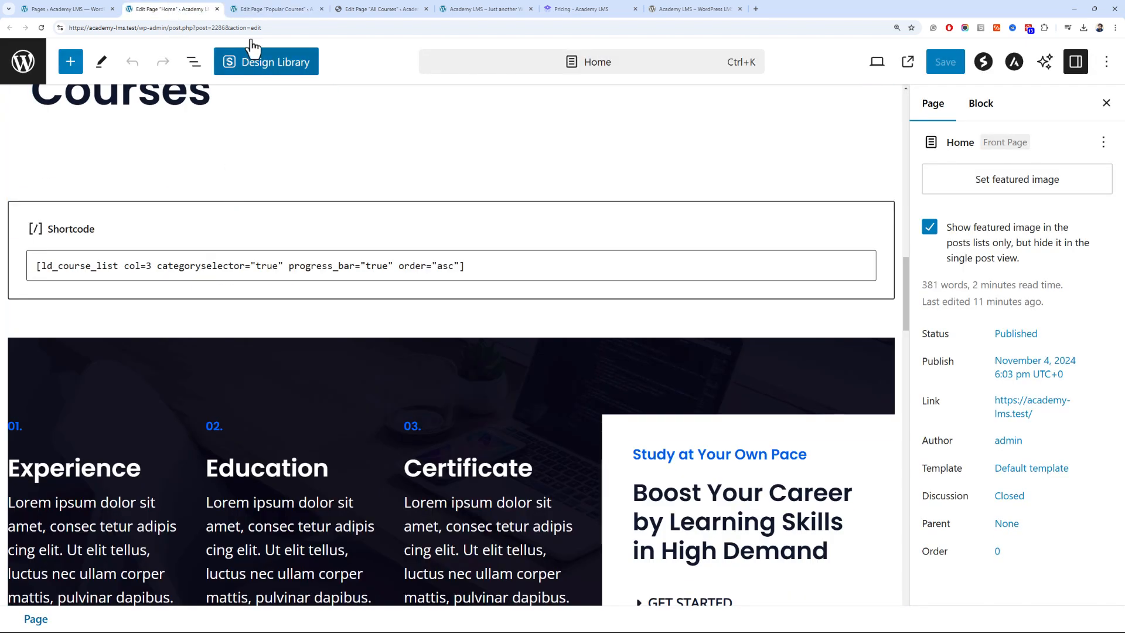
pyautogui.click(274, 10)
pyautogui.scroll(-10, 303, 293)
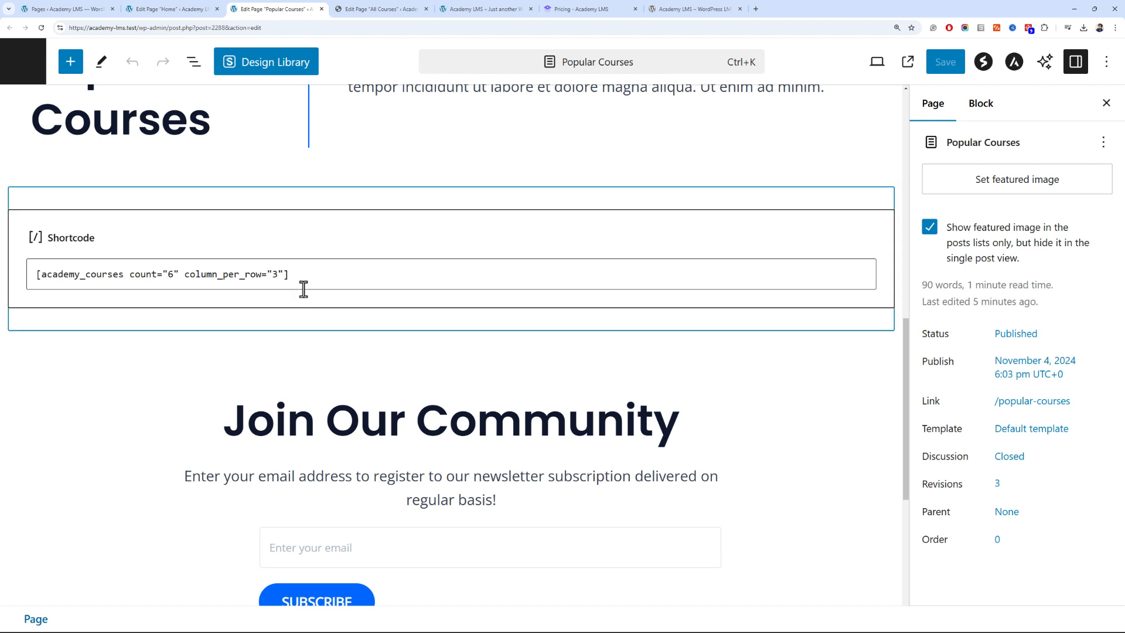
pyautogui.doubleClick(298, 273)
pyautogui.tripleClick(303, 274)
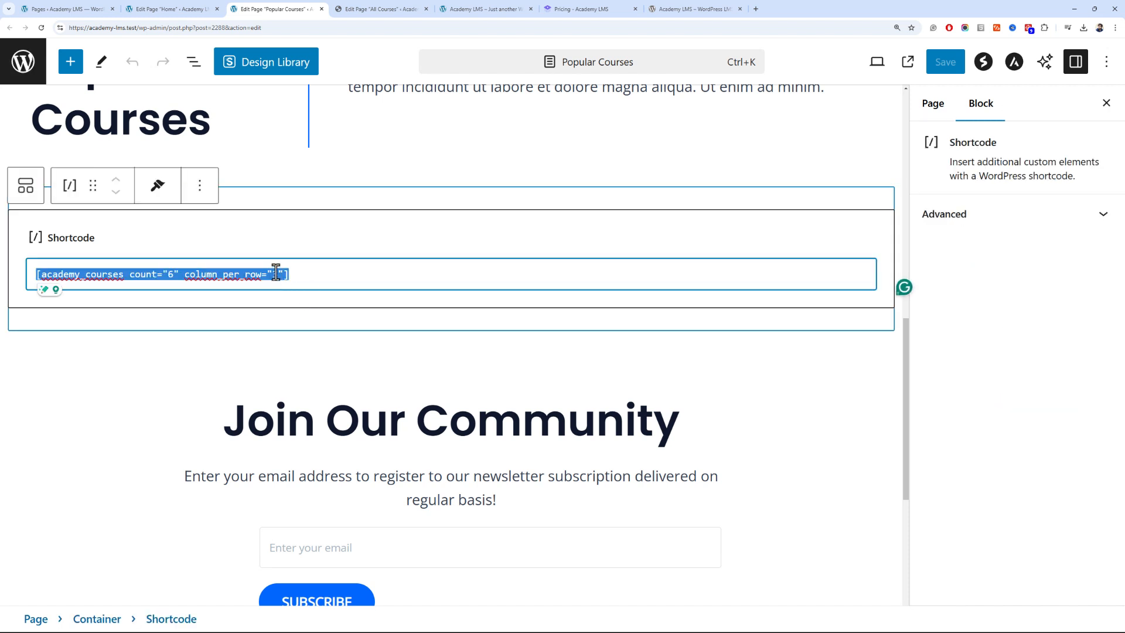
pyautogui.click(276, 274)
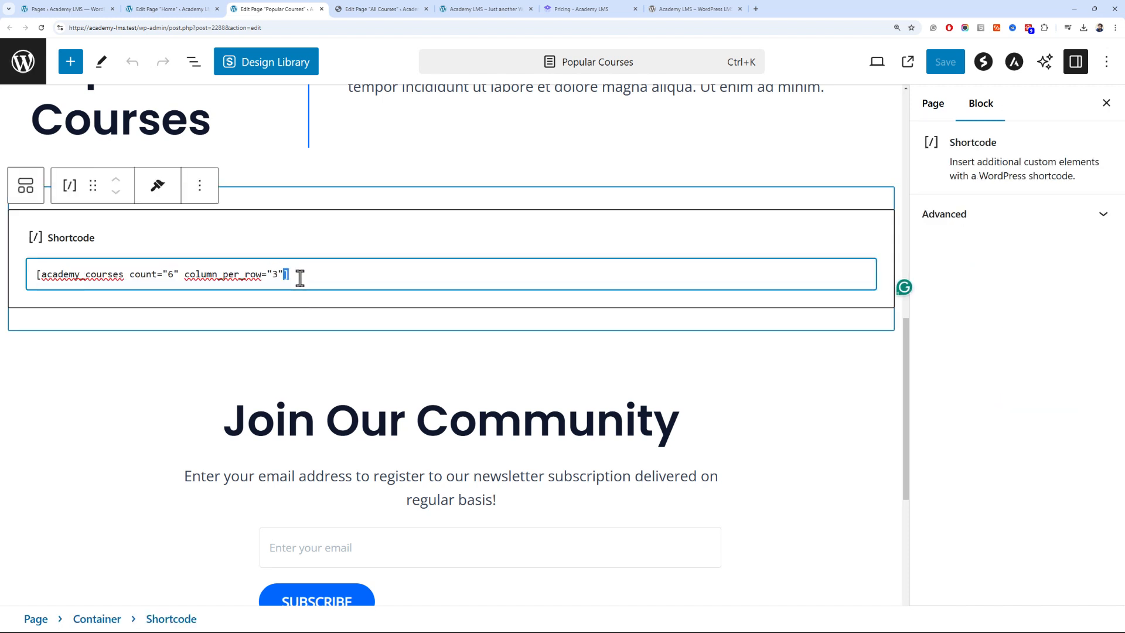
pyautogui.tripleClick(300, 277)
pyautogui.hotkey('ctrl', 'c')
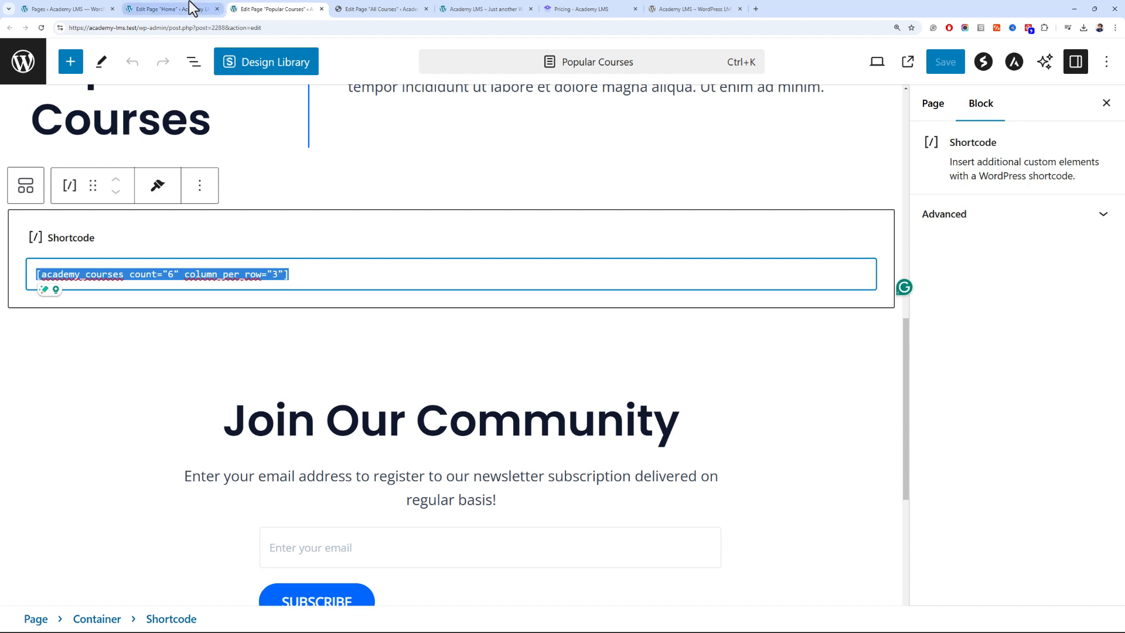
# Replace the Home page's course list shortcode with [academy_courses count="6" column_per_row="3"] and save the page
pyautogui.click(189, 8)
pyautogui.doubleClick(298, 261)
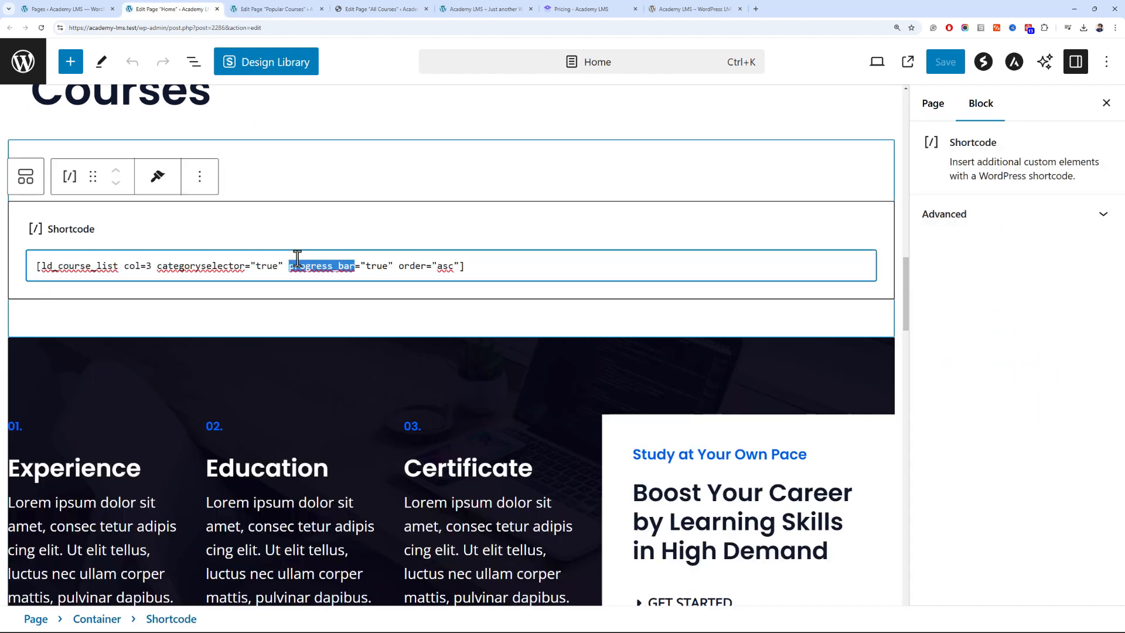
pyautogui.tripleClick(297, 259)
pyautogui.hotkey('ctrl', 'v')
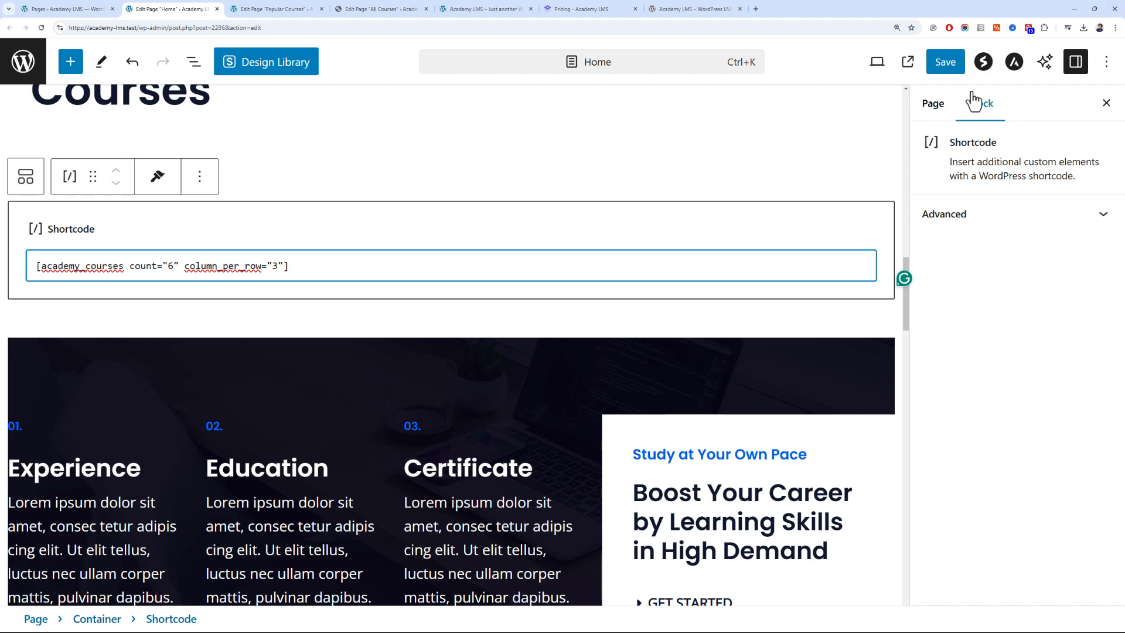
pyautogui.click(944, 64)
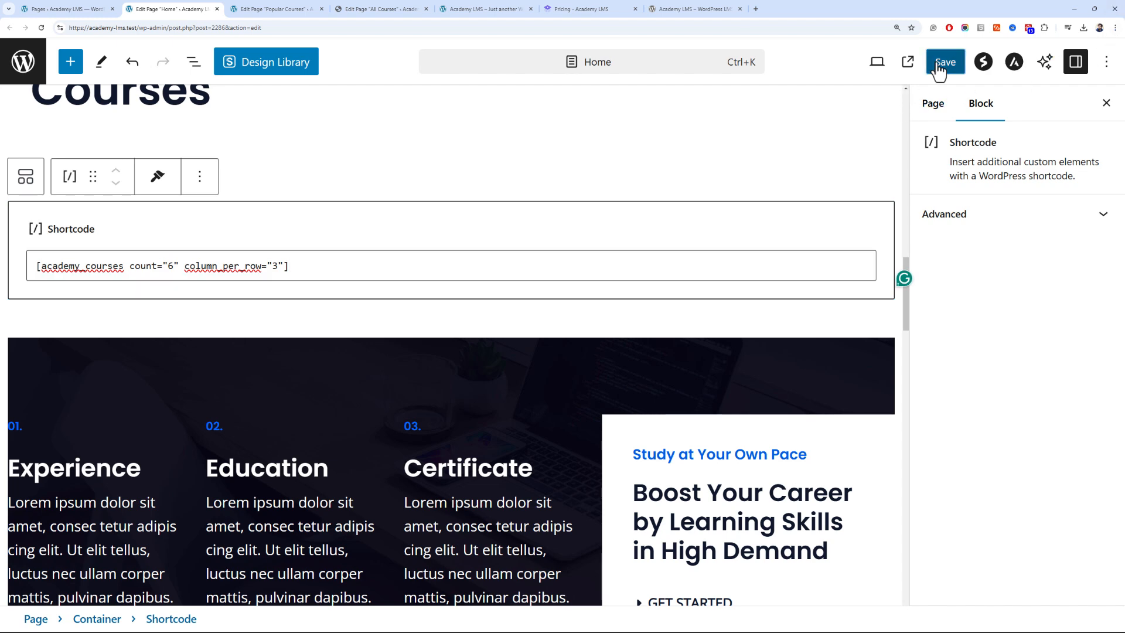
# Reload the live home page and review its Popular Courses section and the sections below it
pyautogui.click(466, 1)
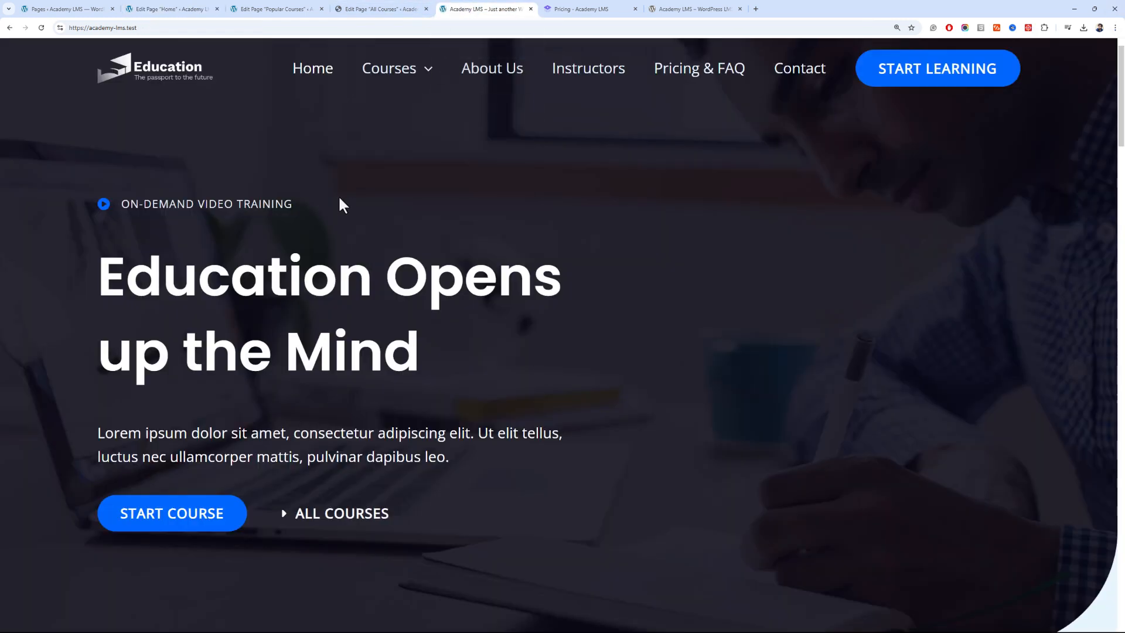
pyautogui.press('F5')
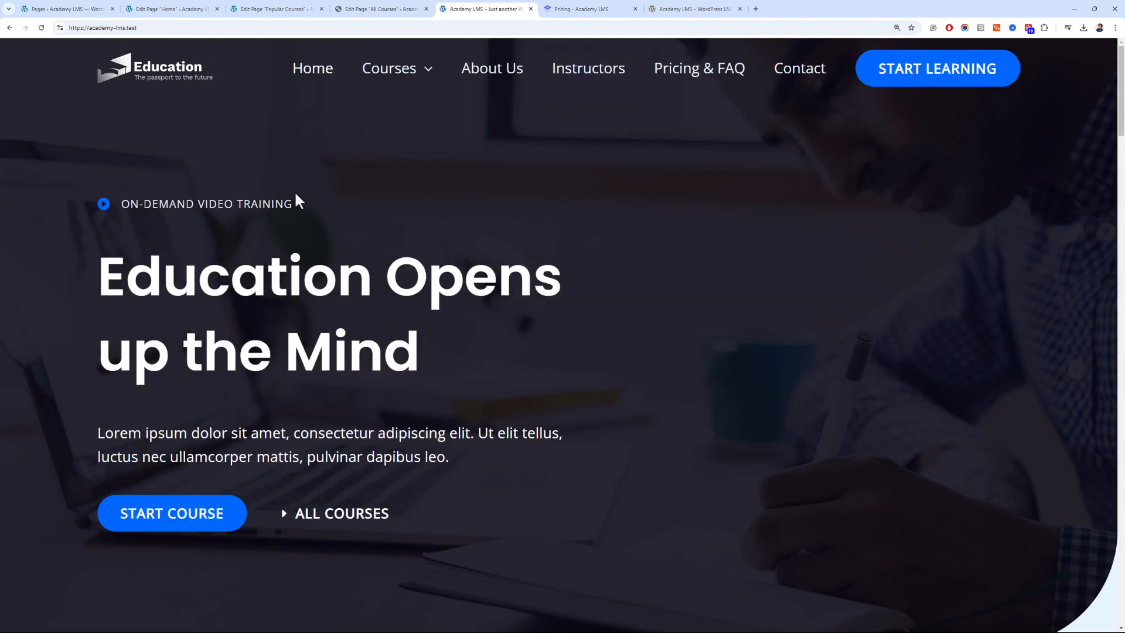
pyautogui.scroll(-1, 283, 185)
pyautogui.scroll(-12, 283, 187)
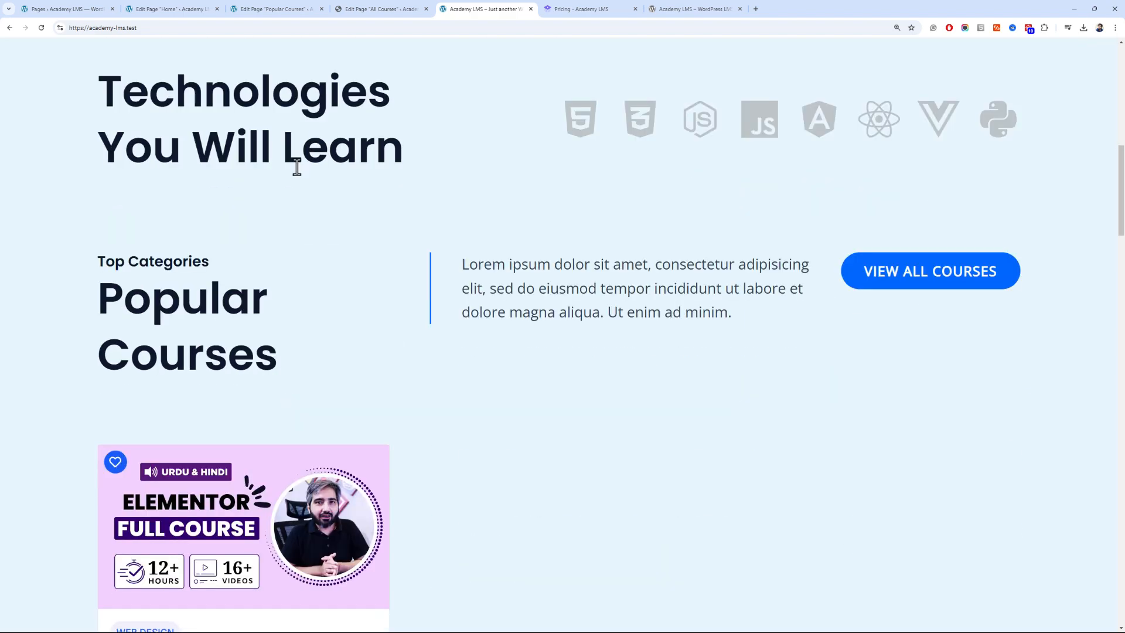
pyautogui.scroll(-4, 297, 167)
pyautogui.scroll(2, 297, 167)
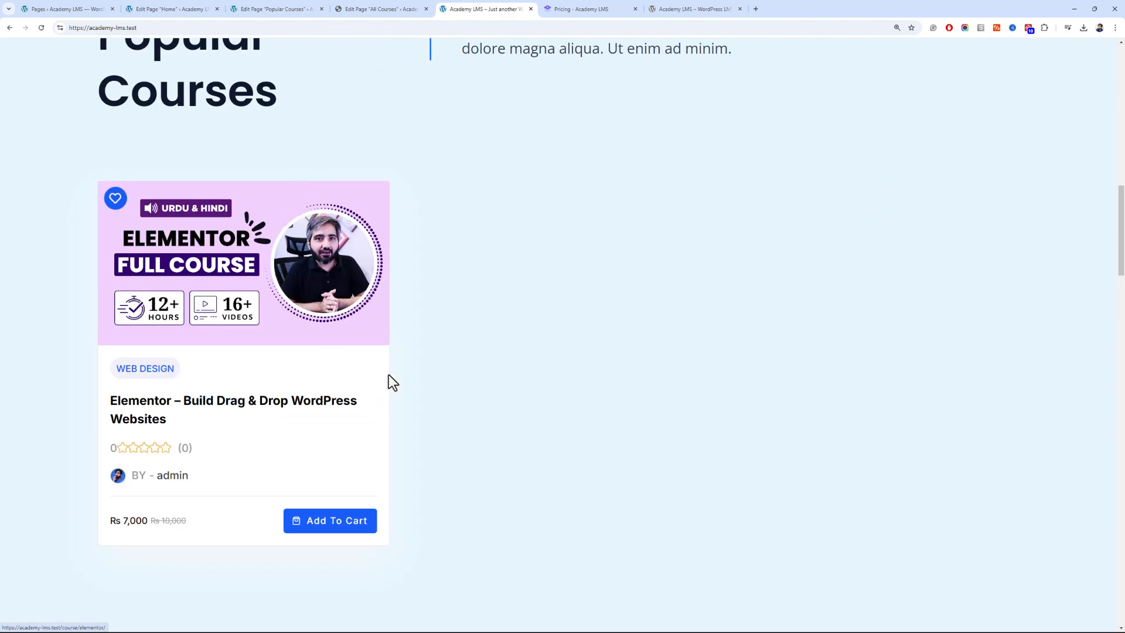
pyautogui.scroll(2, 378, 325)
pyautogui.scroll(-13, 381, 313)
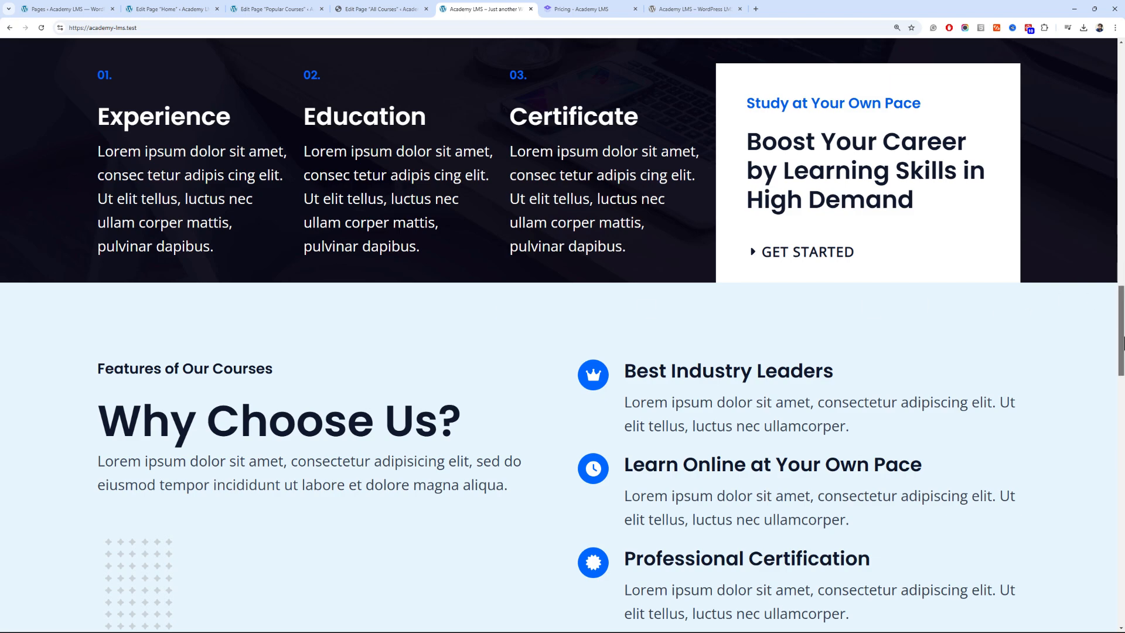
# Select the hero section's container in the Home page editor and bring up file uploading for changing its background image
pyautogui.click(205, 9)
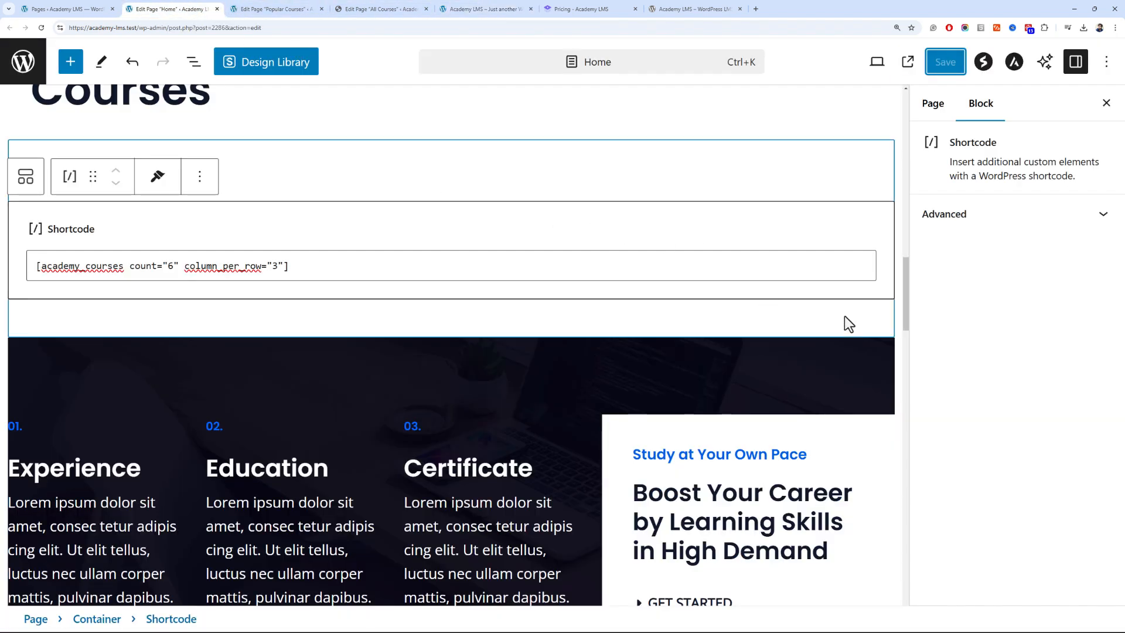
pyautogui.moveTo(905, 271); pyautogui.dragTo(907, 148)
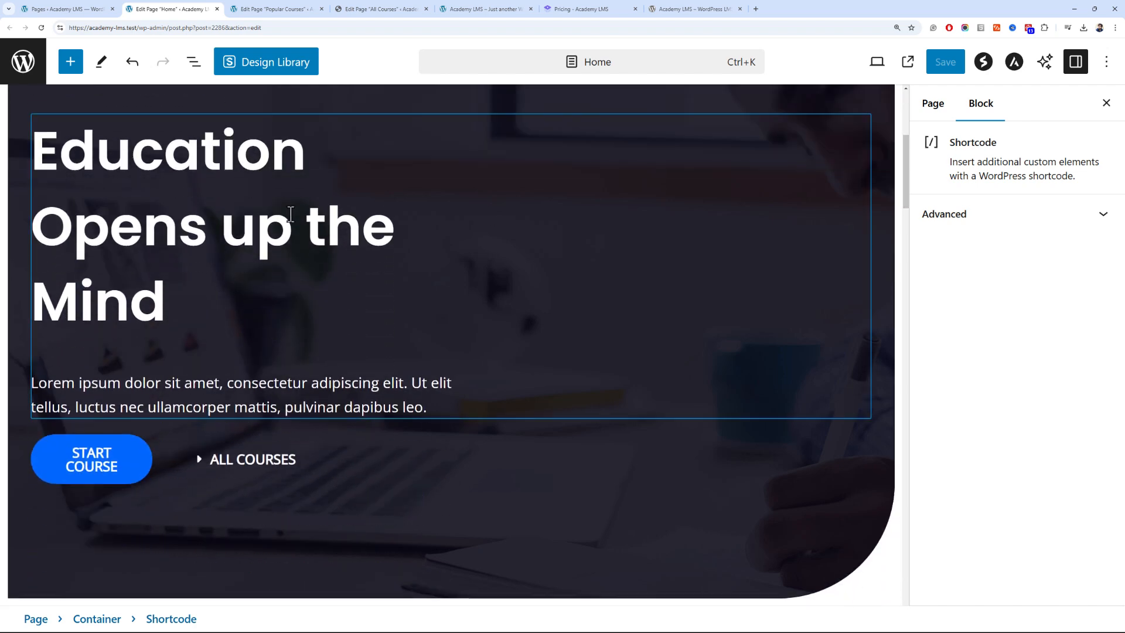
pyautogui.click(320, 211)
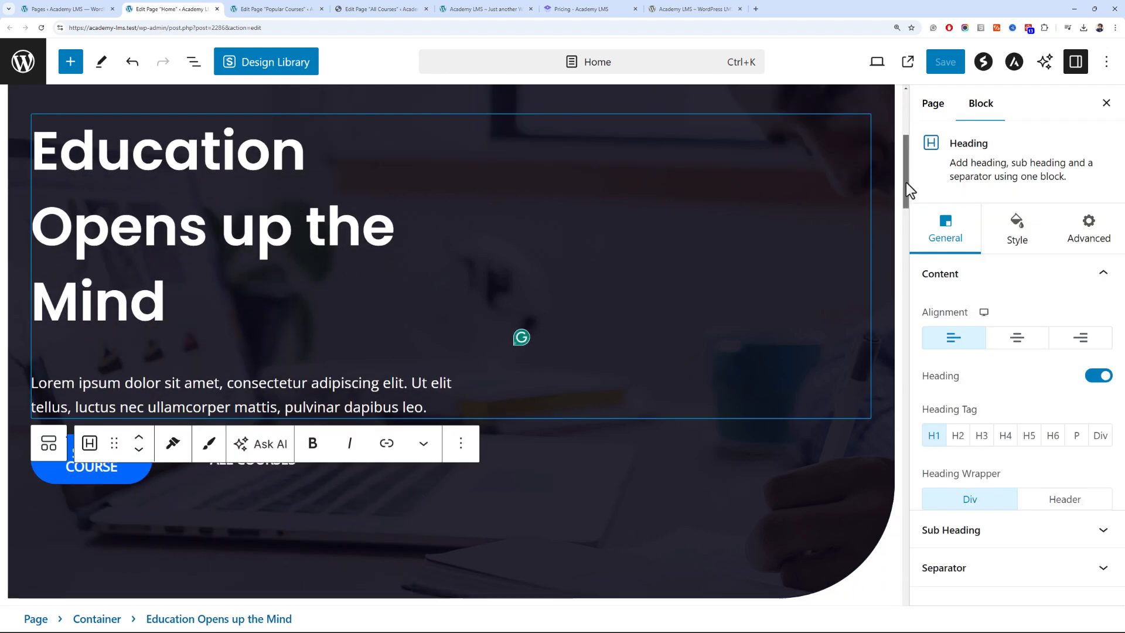
pyautogui.moveTo(907, 181); pyautogui.dragTo(847, 162)
pyautogui.click(491, 160)
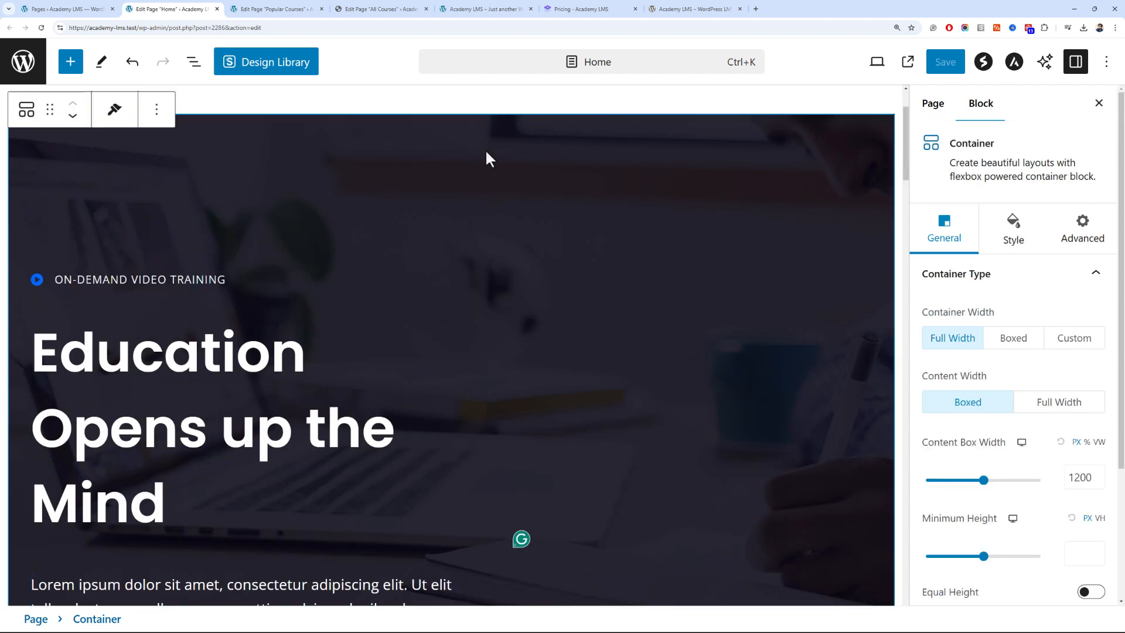
pyautogui.scroll(-2, 969, 311)
pyautogui.scroll(2, 987, 308)
pyautogui.click(1005, 249)
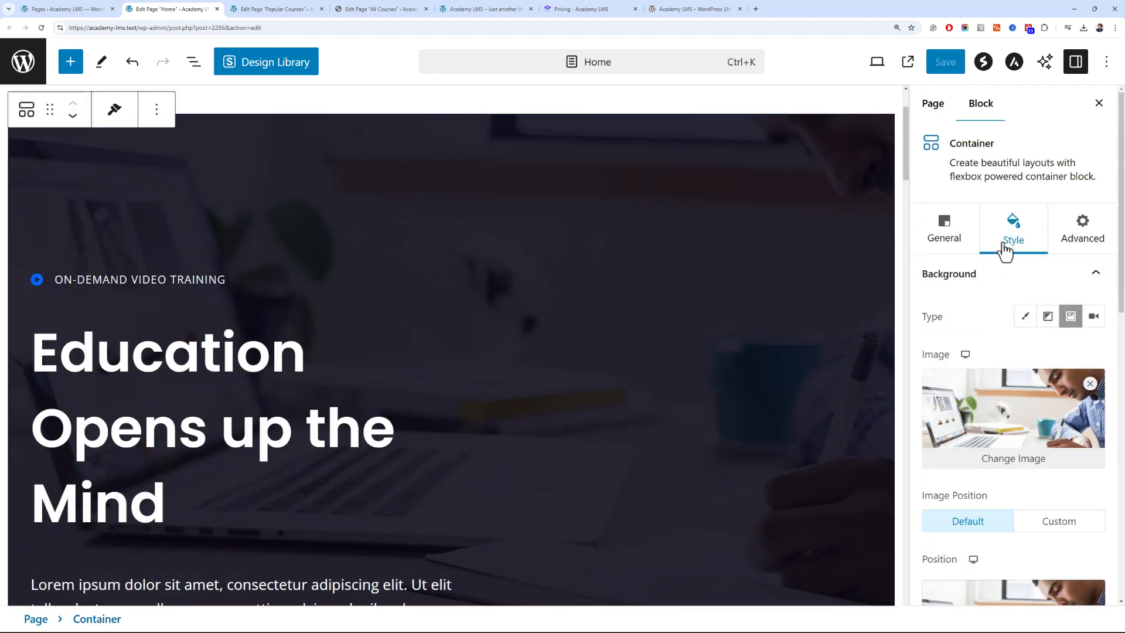
pyautogui.click(983, 459)
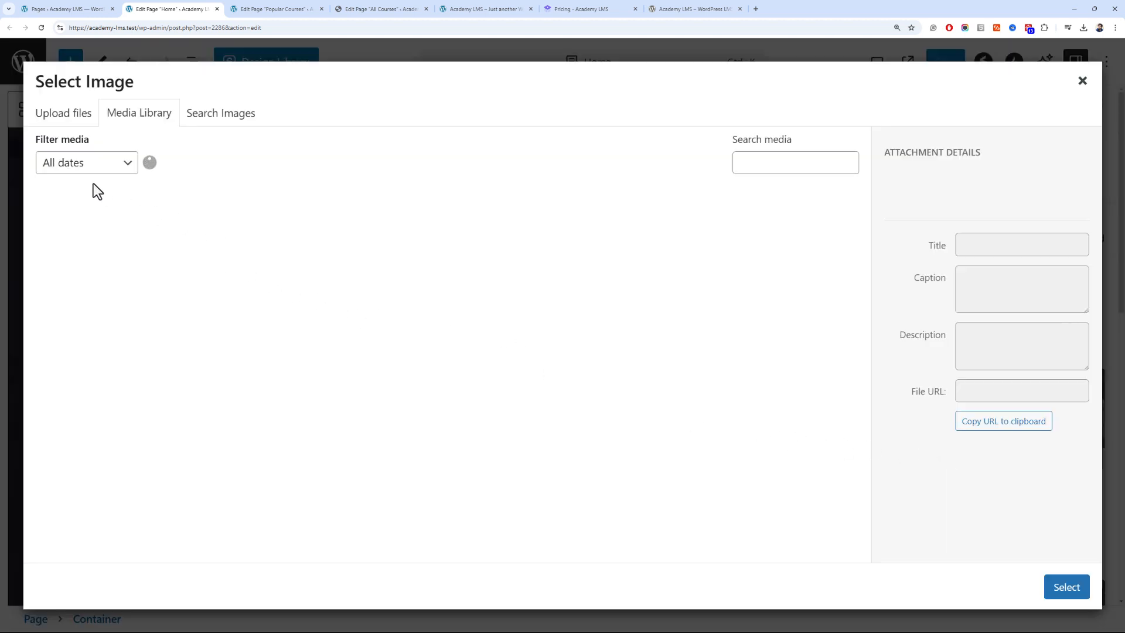
pyautogui.click(65, 114)
# Look through the Downloads folder for a replacement background image, without choosing a file
pyautogui.click(511, 339)
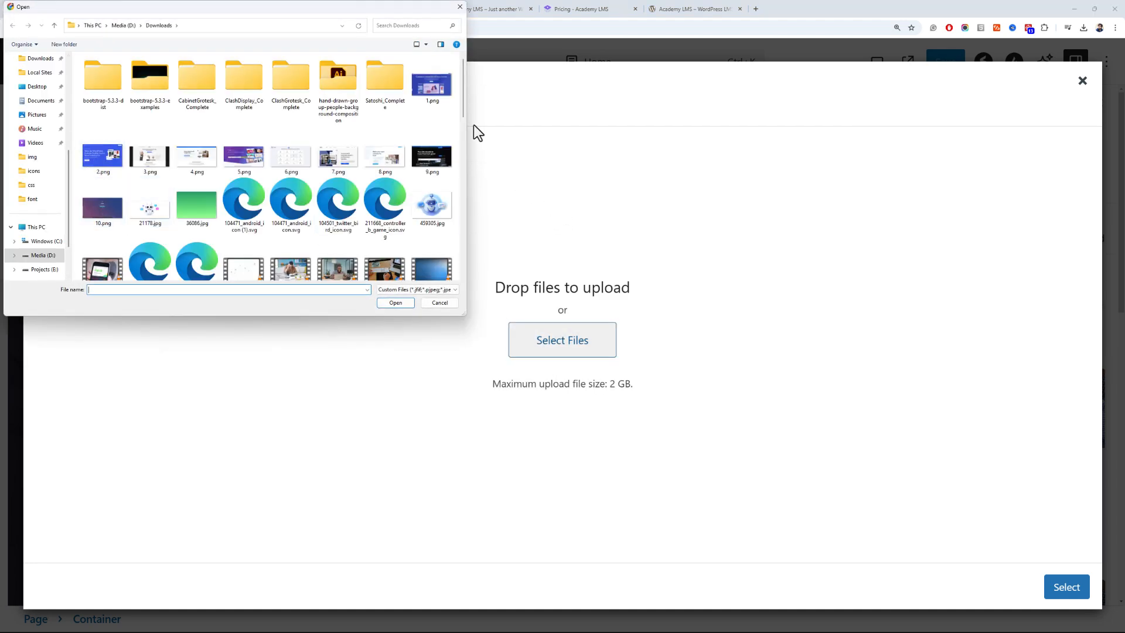
pyautogui.moveTo(463, 93); pyautogui.dragTo(489, 243)
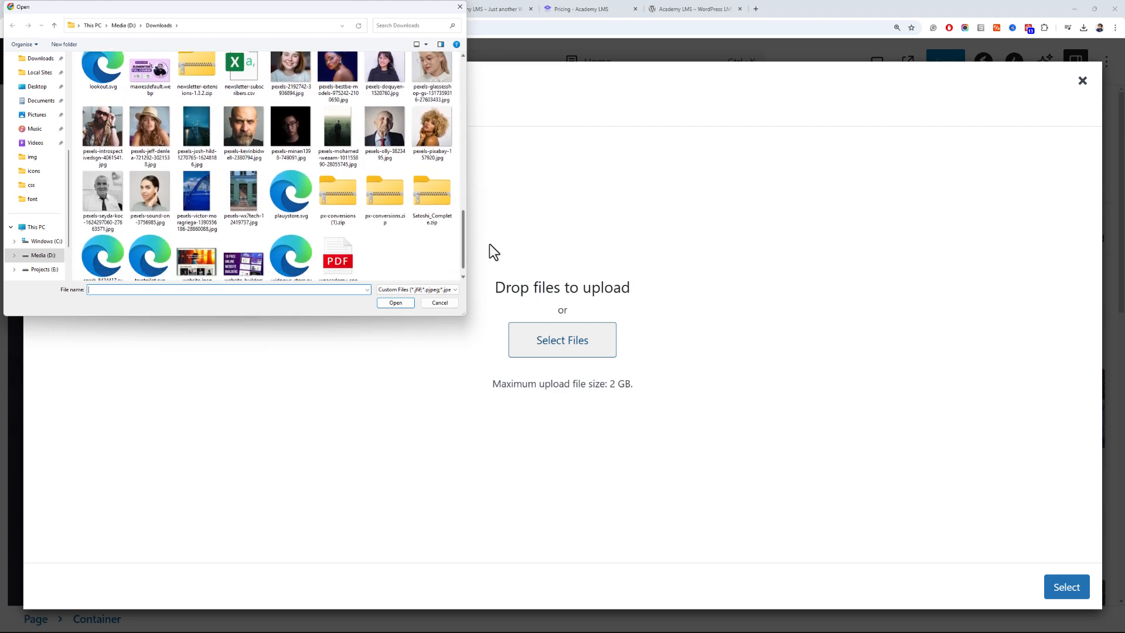
pyautogui.click(443, 303)
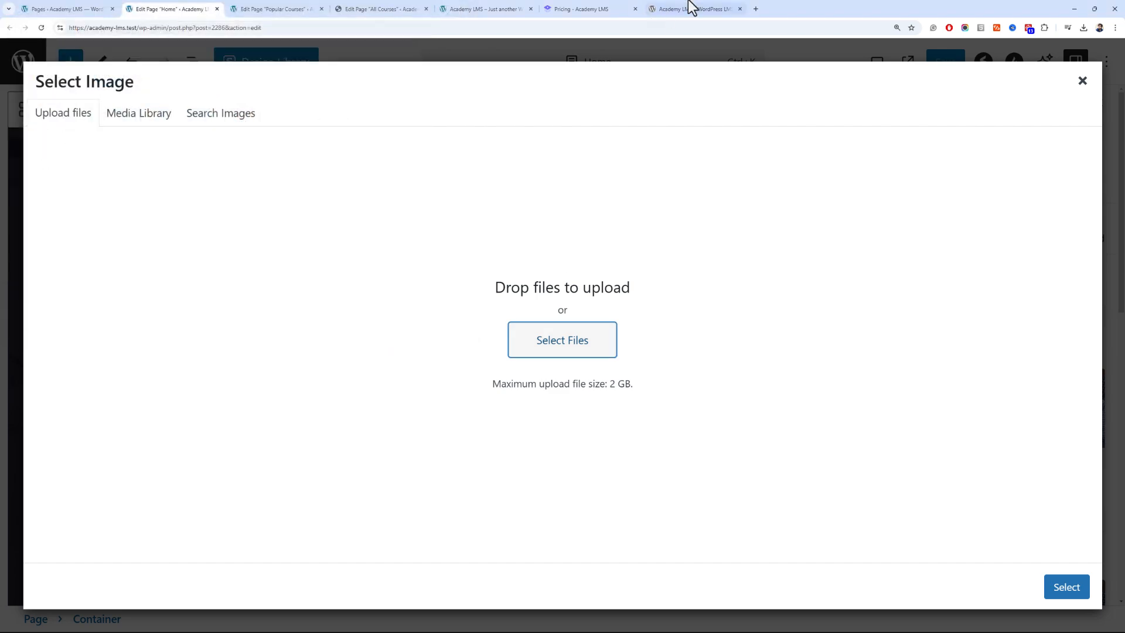
# Open pexels.com in a new browser tab and search its free photos for "work"
pyautogui.click(755, 8)
pyautogui.write('pexels.com')
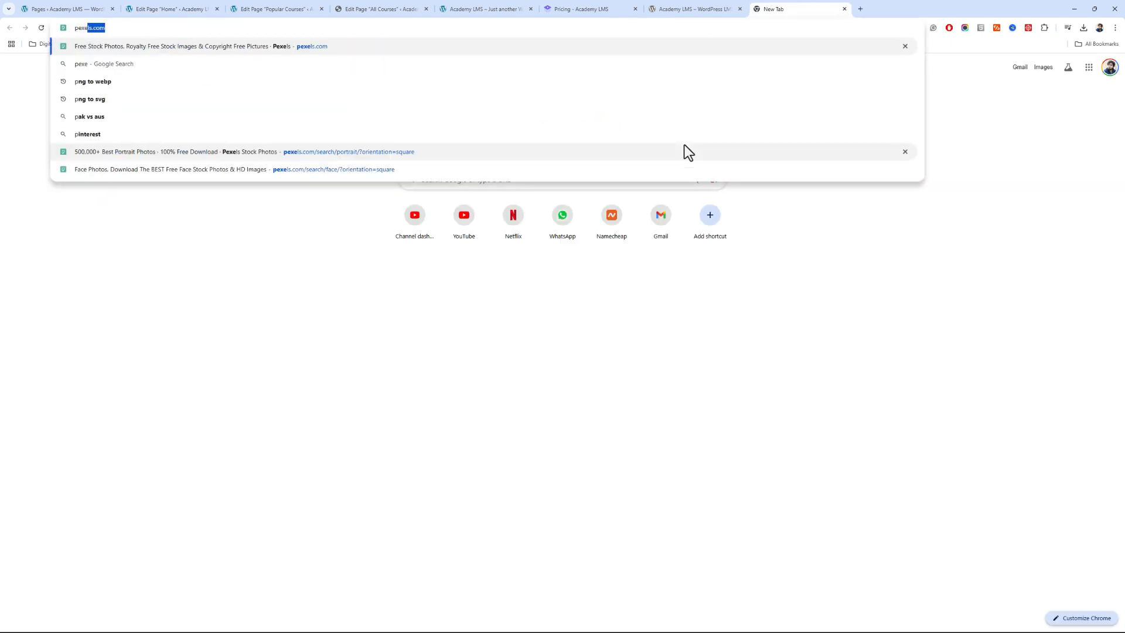
pyautogui.press('Return')
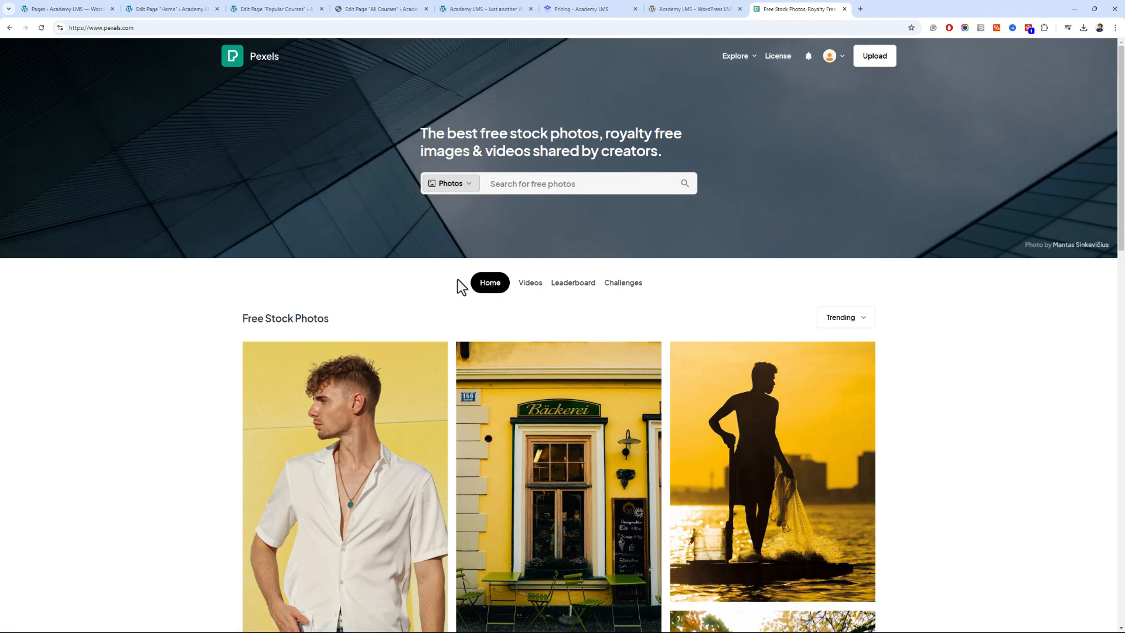
pyautogui.write('work')
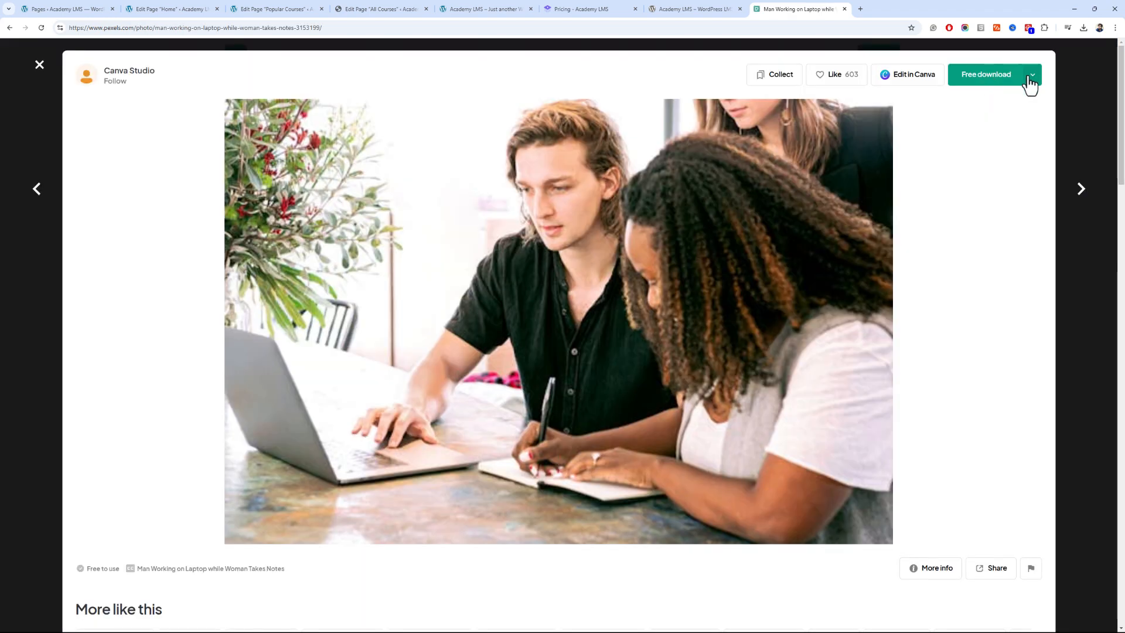
# Download the photo of the man working on a laptop while a woman takes notes in the Large 1920x1280 size
pyautogui.click(1032, 75)
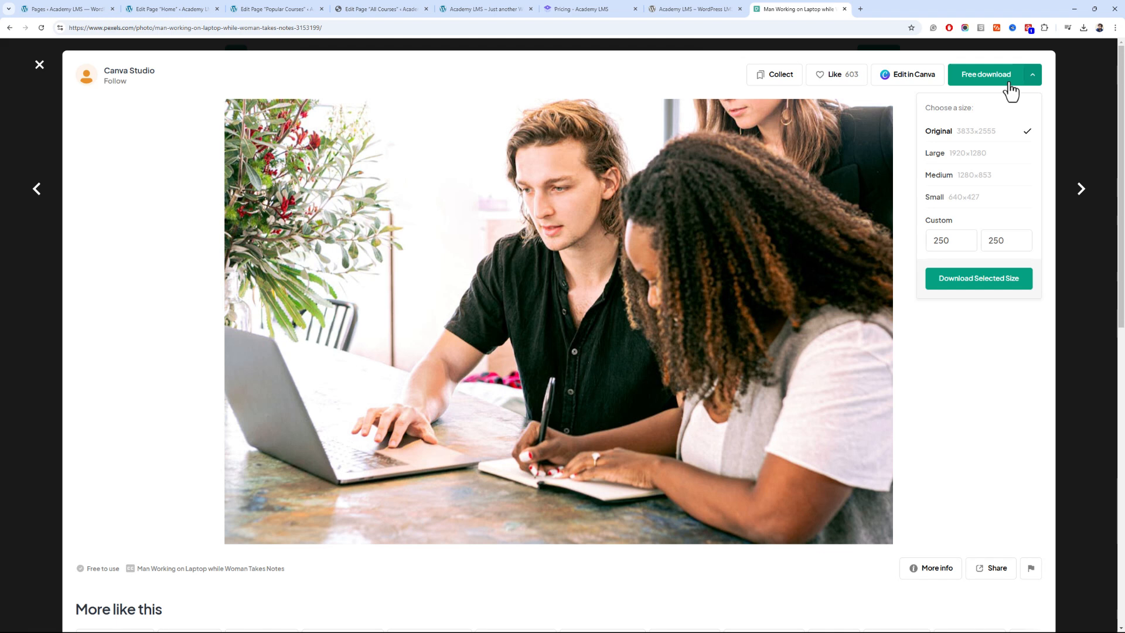
pyautogui.click(954, 155)
pyautogui.click(977, 279)
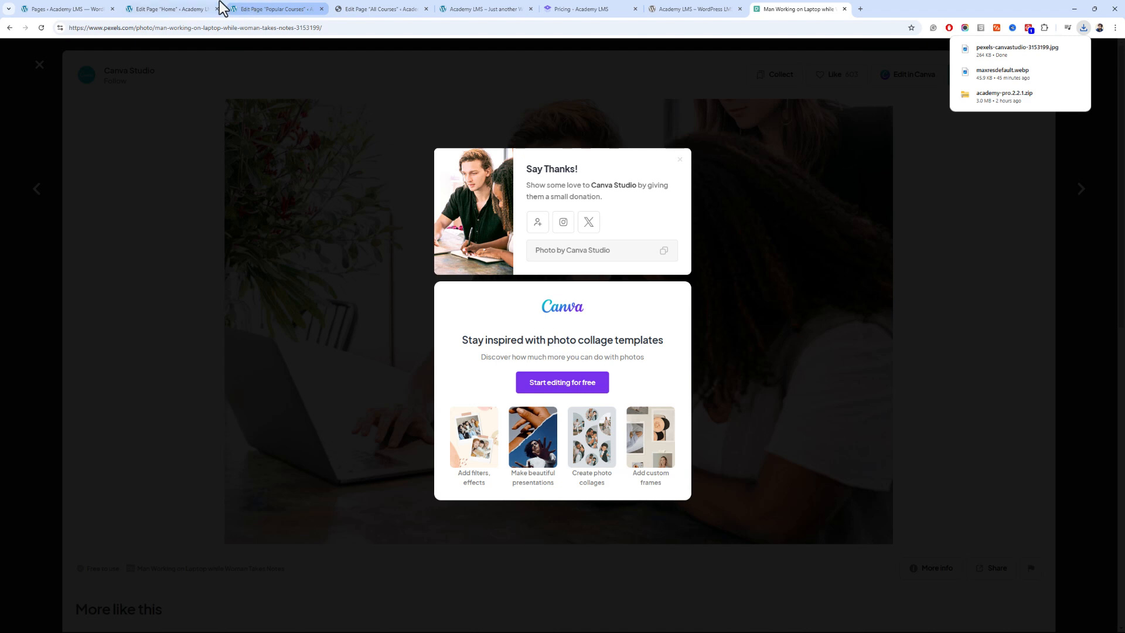
# Upload pexels-canvastudio-3153199.jpg from the recent downloads to the Home page editor's media library and set it as the hero container's background image
pyautogui.click(193, 9)
pyautogui.click(1083, 28)
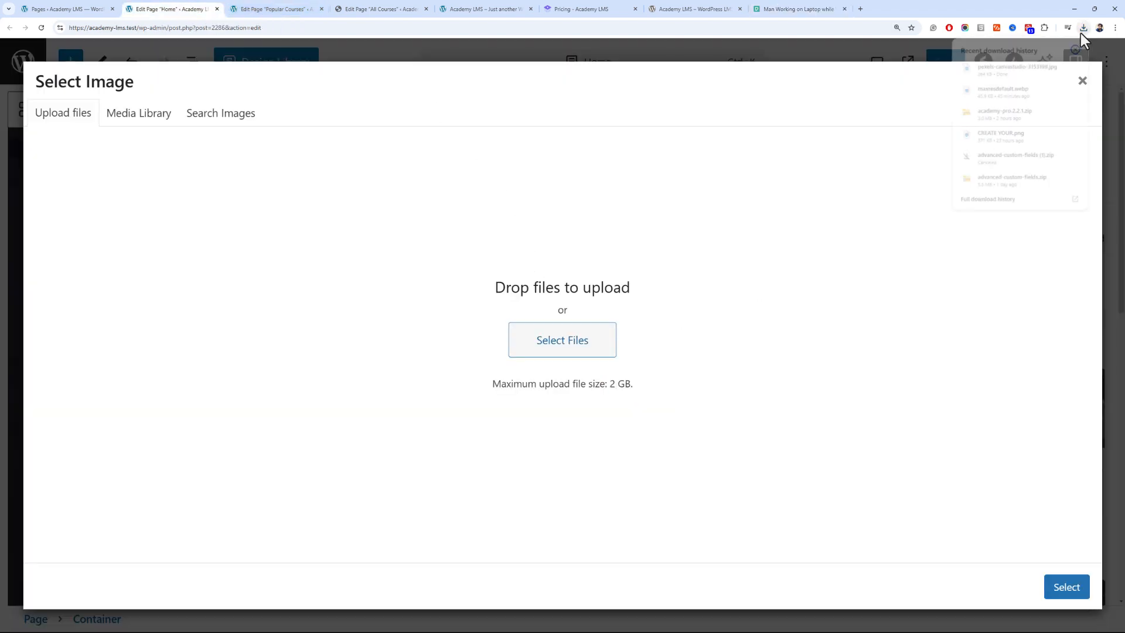
pyautogui.moveTo(1019, 72); pyautogui.dragTo(517, 299)
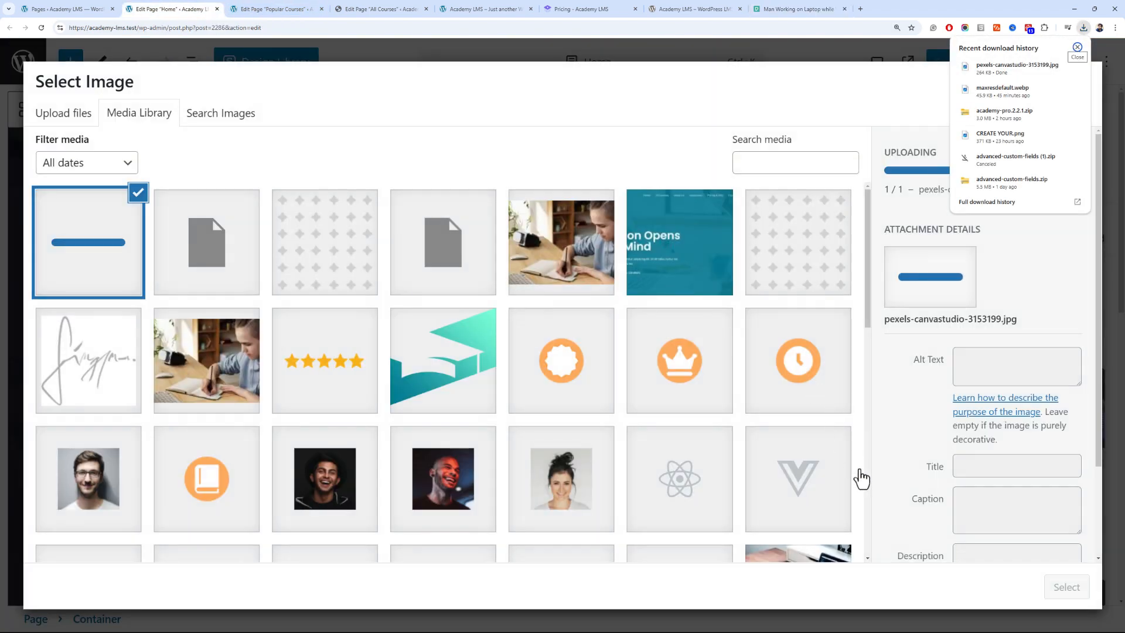
pyautogui.click(1078, 586)
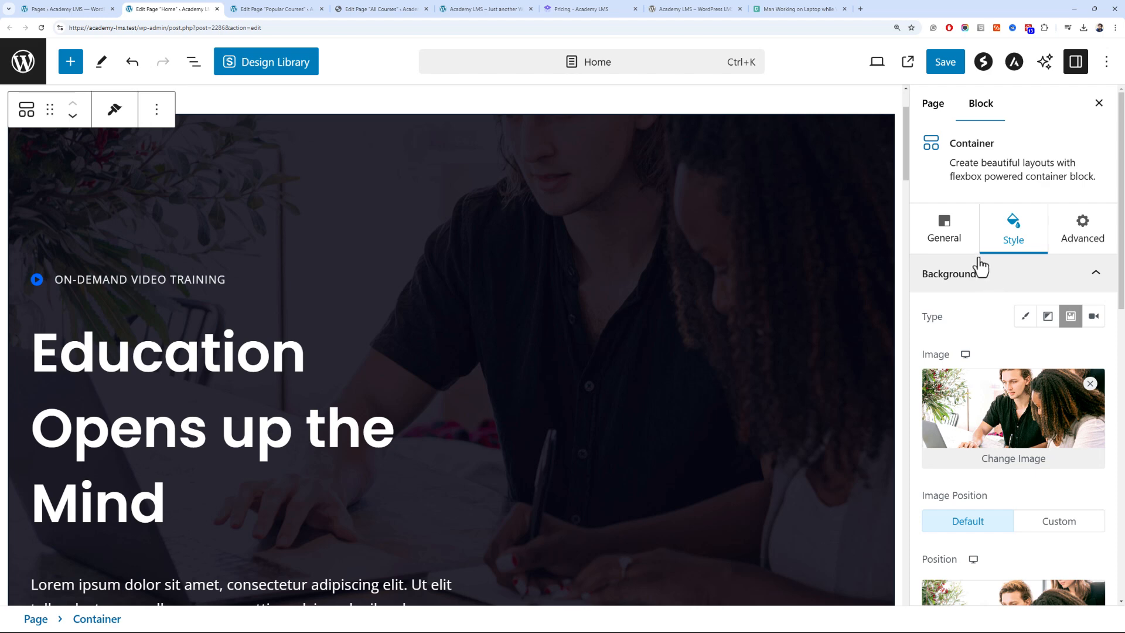
# Set the hero background's overlay opacity to 0.7 and save the Home page
pyautogui.scroll(-4, 972, 250)
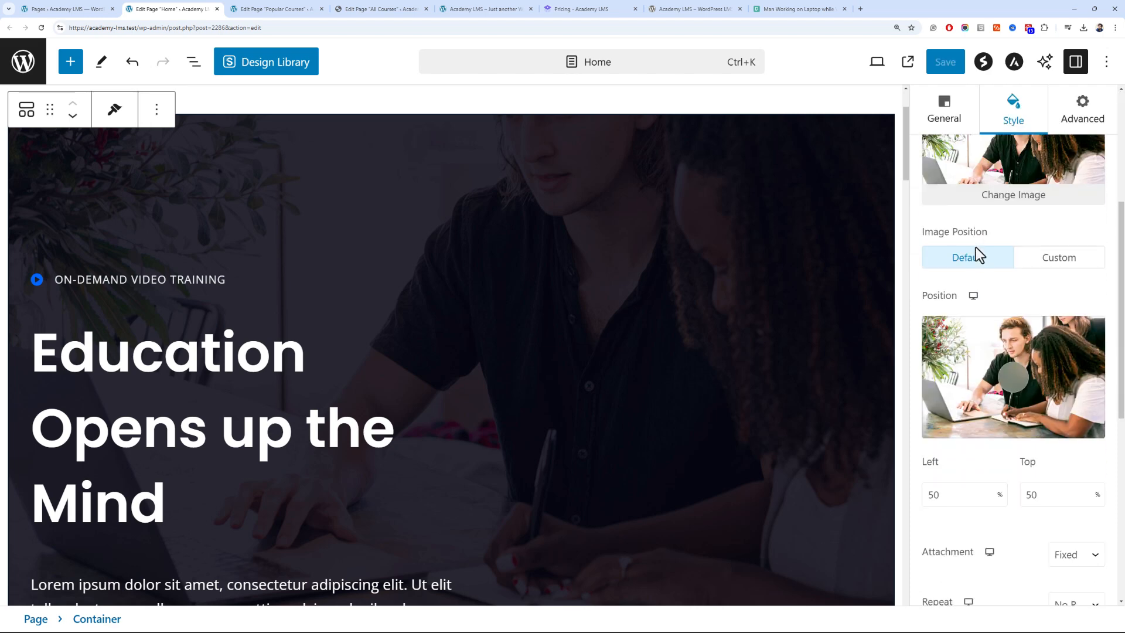
pyautogui.scroll(-6, 978, 257)
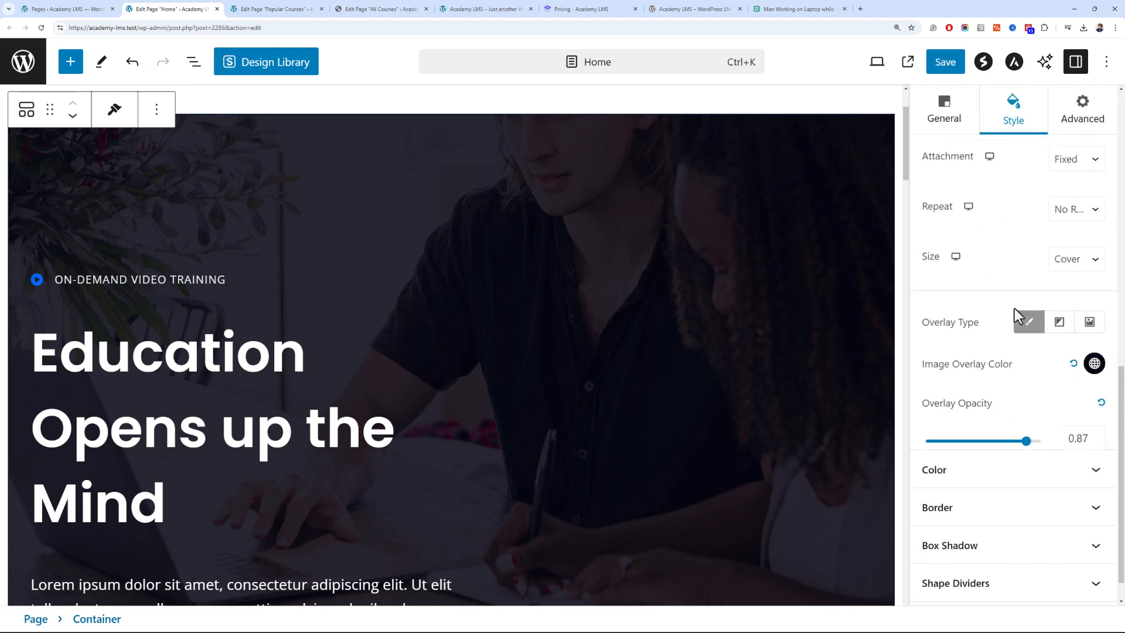
pyautogui.moveTo(1028, 446)
pyautogui.mouseDown()
pyautogui.moveTo(978, 446)
pyautogui.moveTo(1007, 447)
pyautogui.mouseUp()
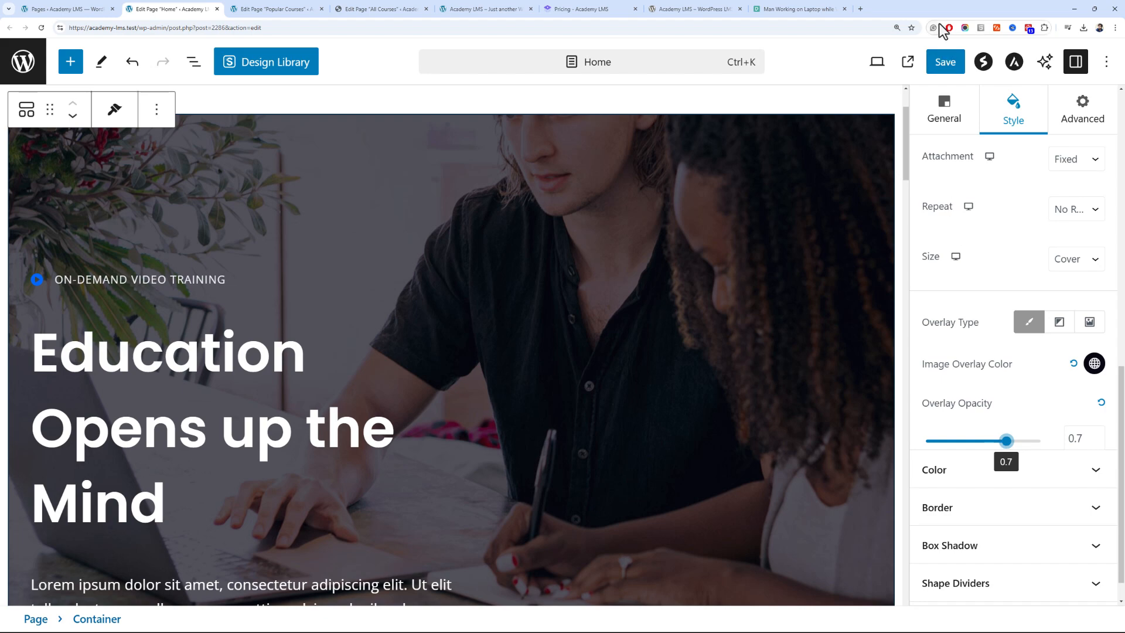
pyautogui.click(944, 62)
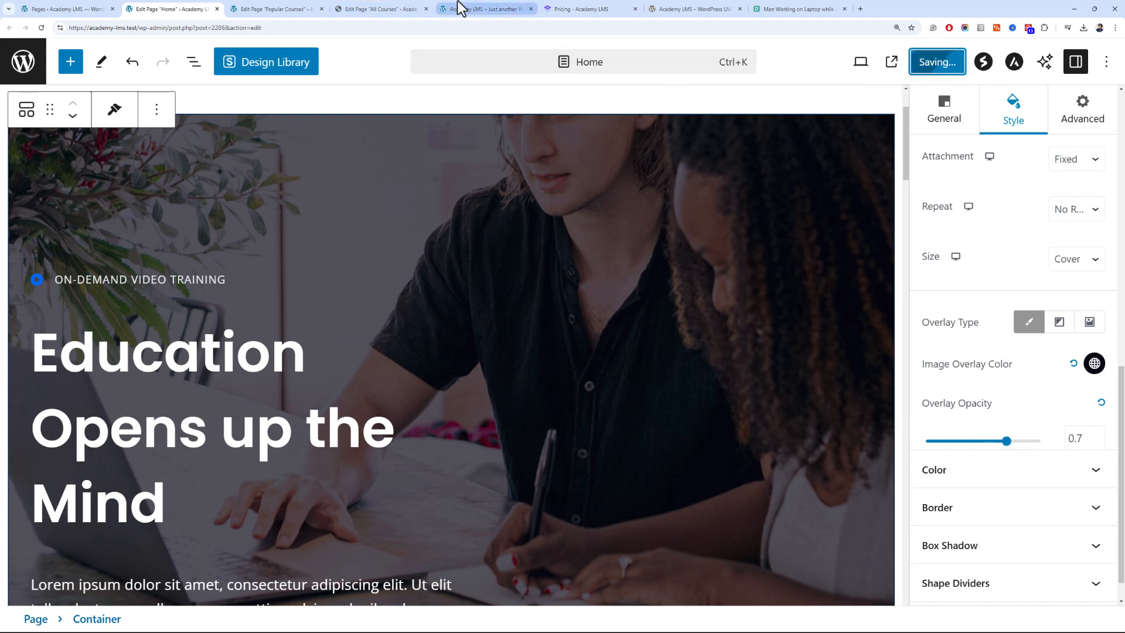
# Look through the Home page's remaining sections in the editor, from Popular Courses down to the Join Our Community newsletter form
pyautogui.scroll(-10, 499, 217)
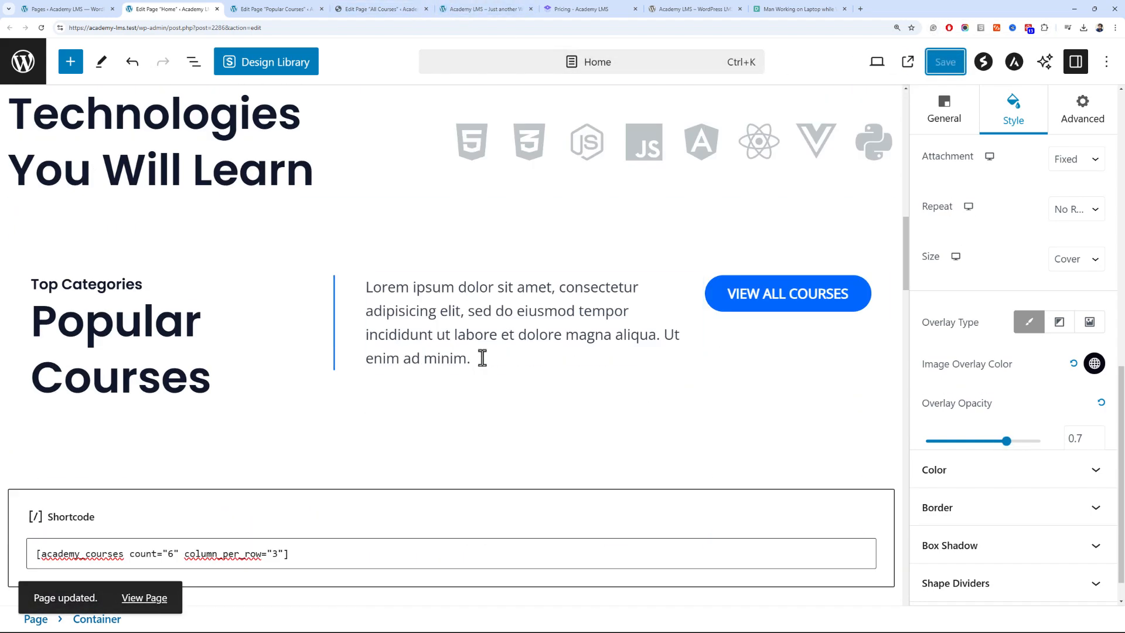
pyautogui.scroll(-2, 474, 366)
pyautogui.scroll(4, 458, 384)
pyautogui.scroll(-4, 434, 404)
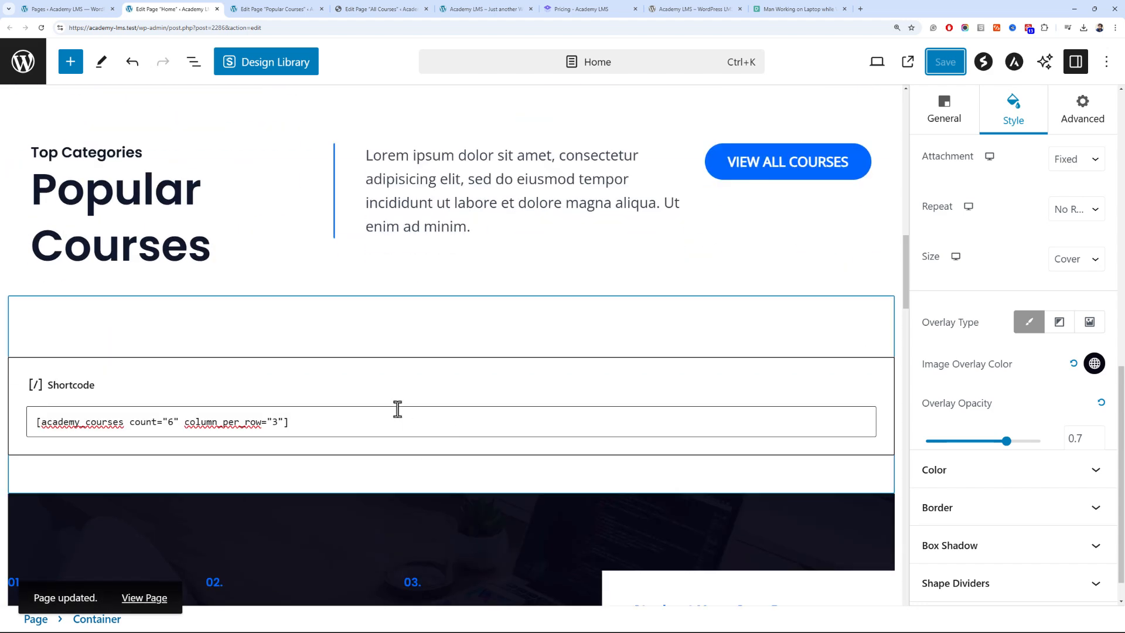
pyautogui.scroll(3, 411, 381)
pyautogui.click(454, 340)
pyautogui.scroll(-5, 456, 345)
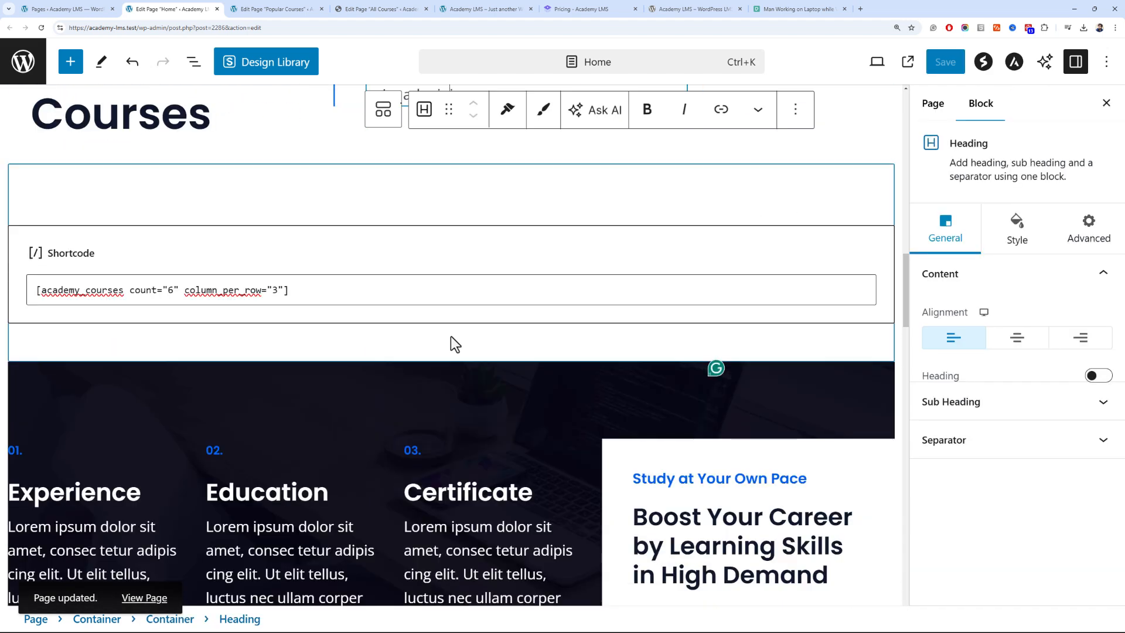
pyautogui.scroll(3, 455, 345)
pyautogui.scroll(-7, 217, 369)
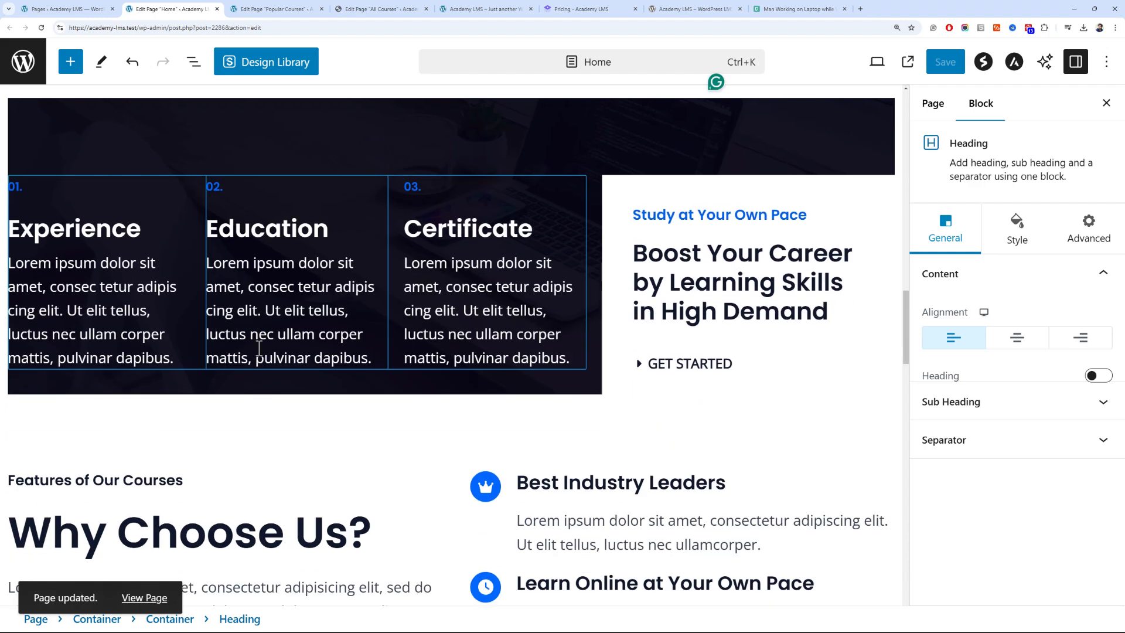
pyautogui.scroll(-6, 453, 254)
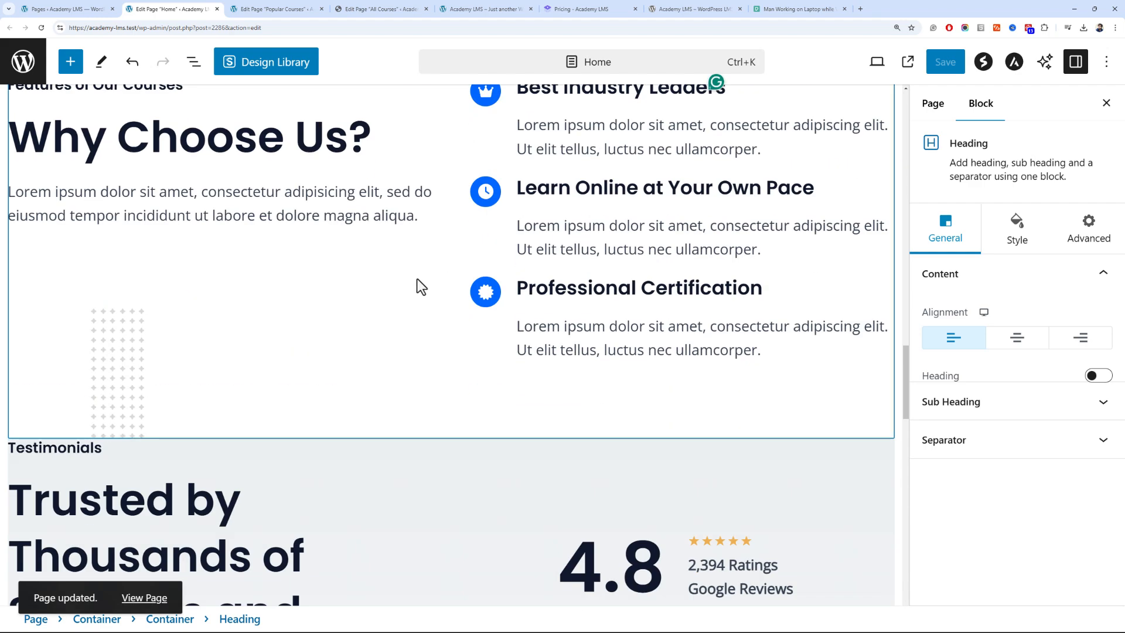
pyautogui.scroll(-10, 421, 287)
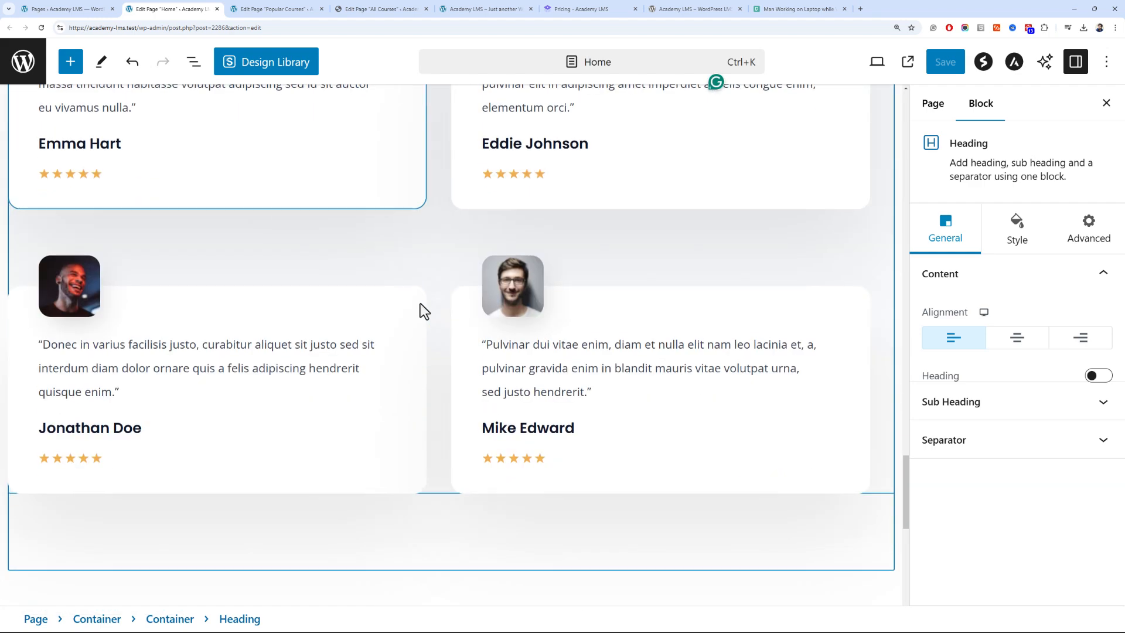
pyautogui.scroll(4, 420, 304)
pyautogui.scroll(-4, 419, 303)
pyautogui.scroll(-4, 420, 303)
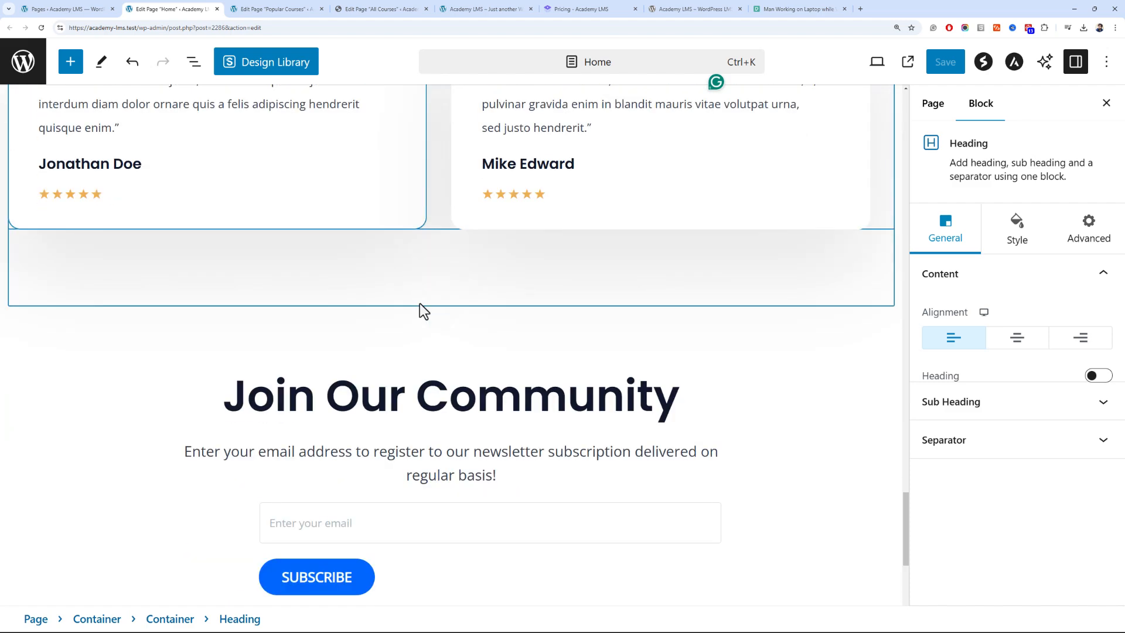
pyautogui.scroll(-5, 419, 303)
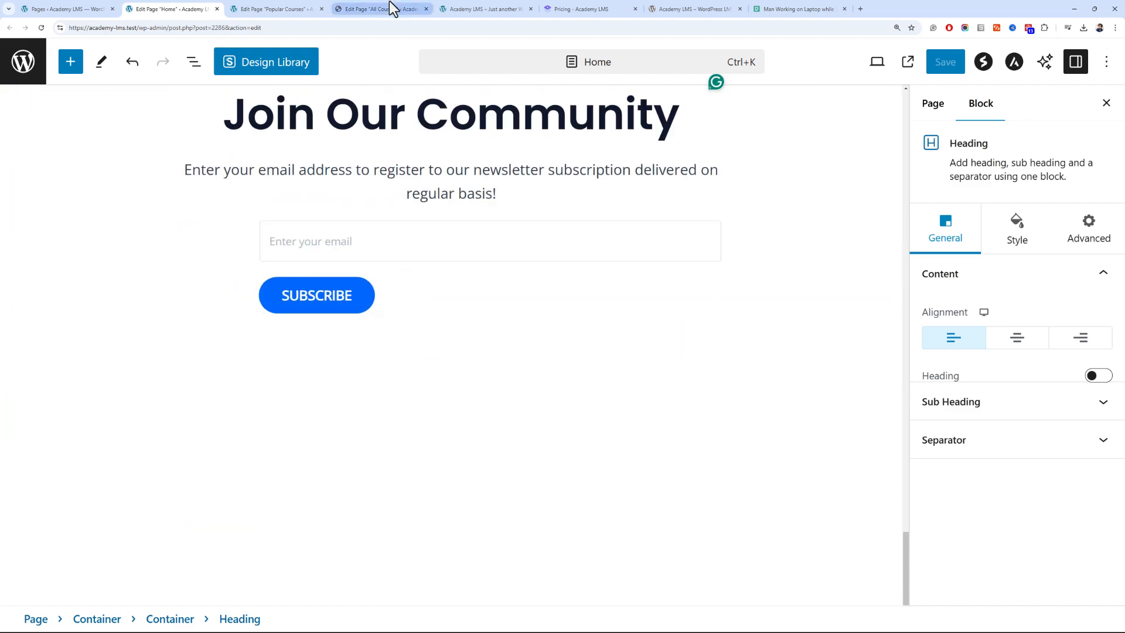
# Check the new hero background and the Popular Courses section on the live home page, and open the site's Popular Courses page
pyautogui.click(466, 8)
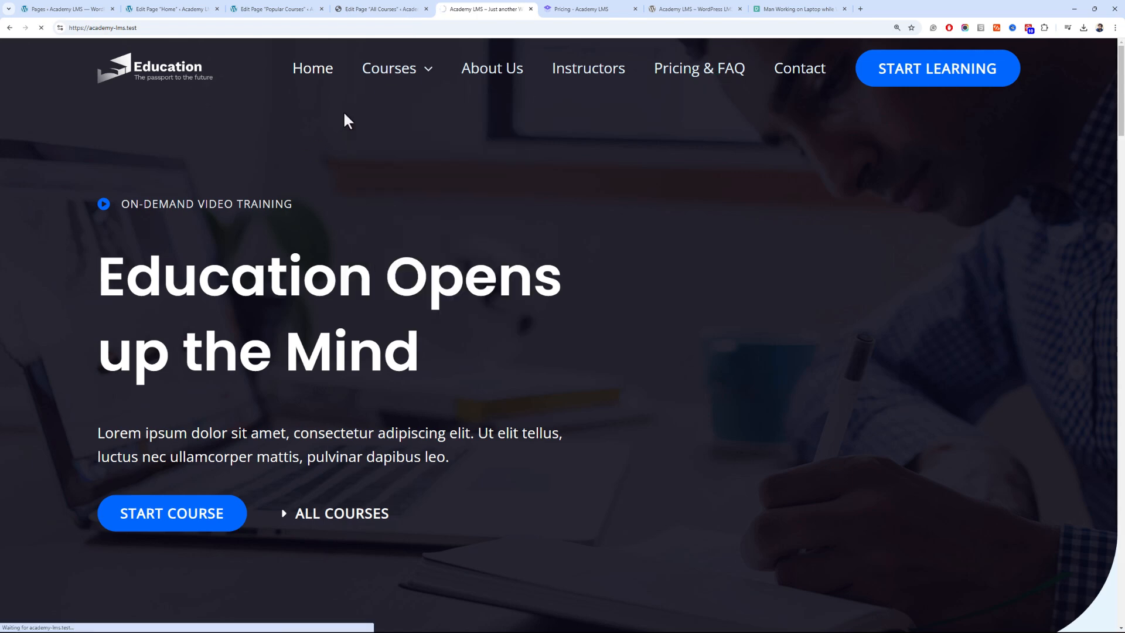
pyautogui.moveTo(398, 94)
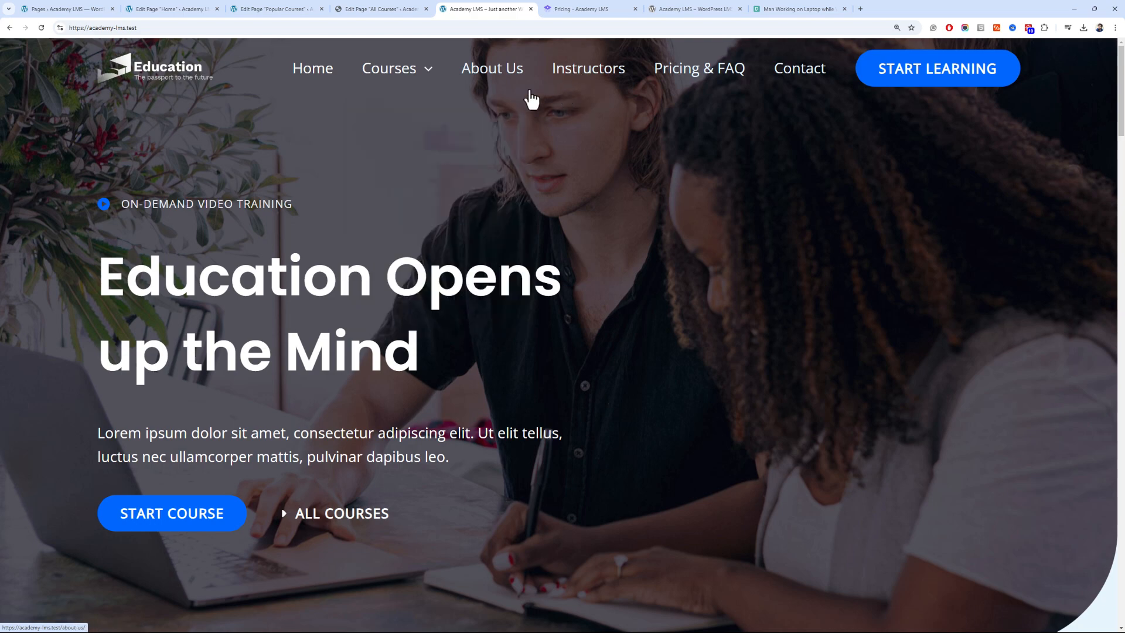
pyautogui.scroll(-10, 418, 185)
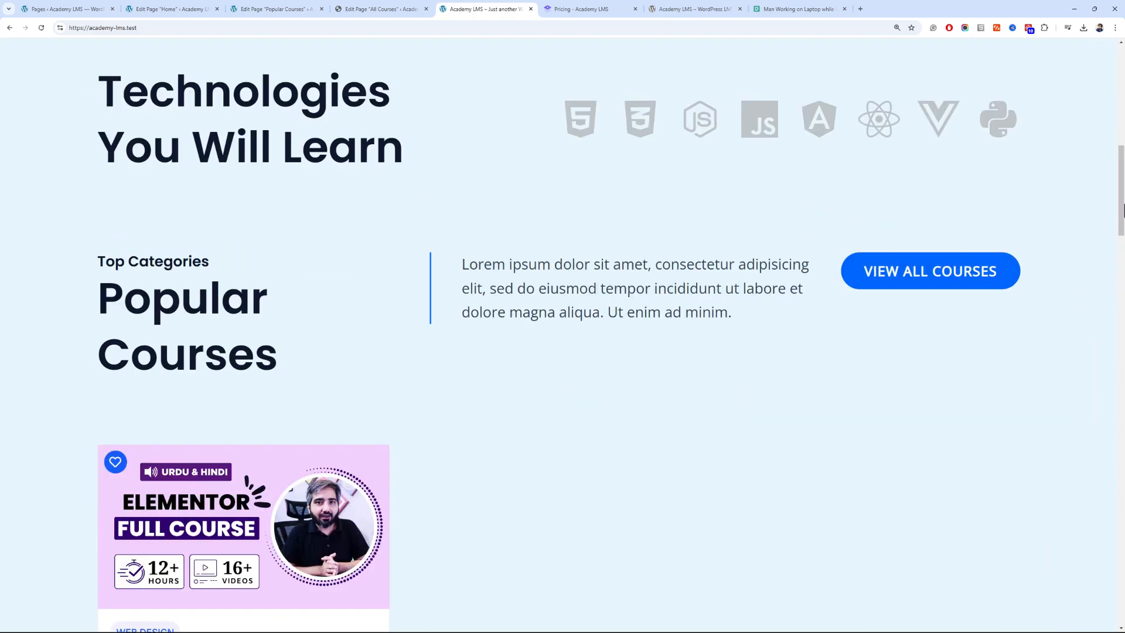
pyautogui.moveTo(1123, 210); pyautogui.dragTo(970, 72)
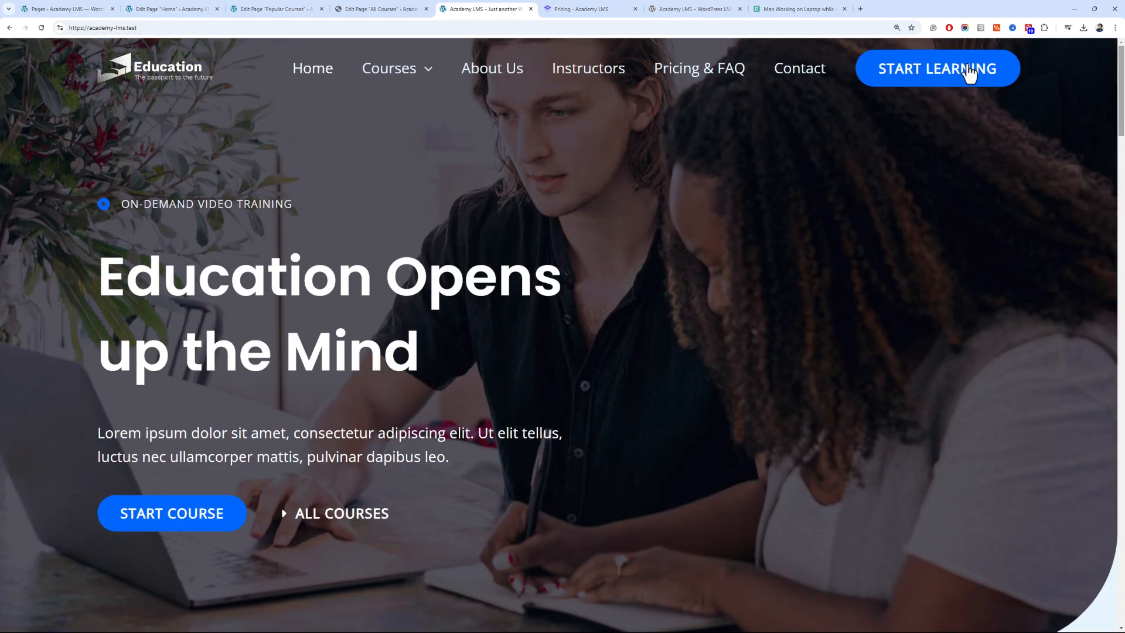
pyautogui.moveTo(430, 76)
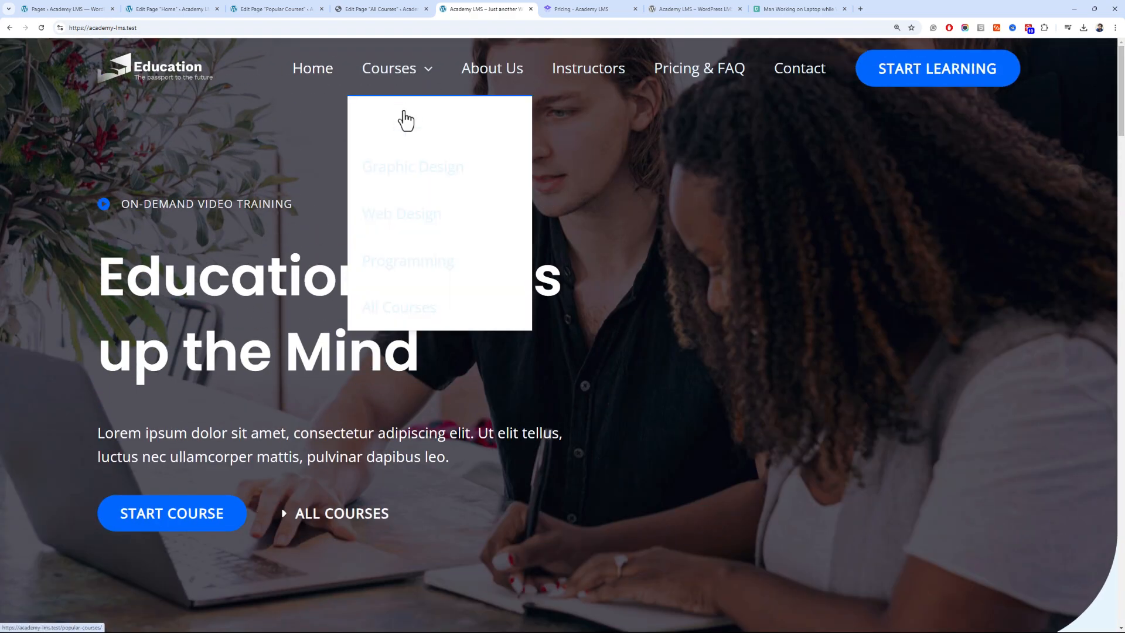
pyautogui.click(405, 140)
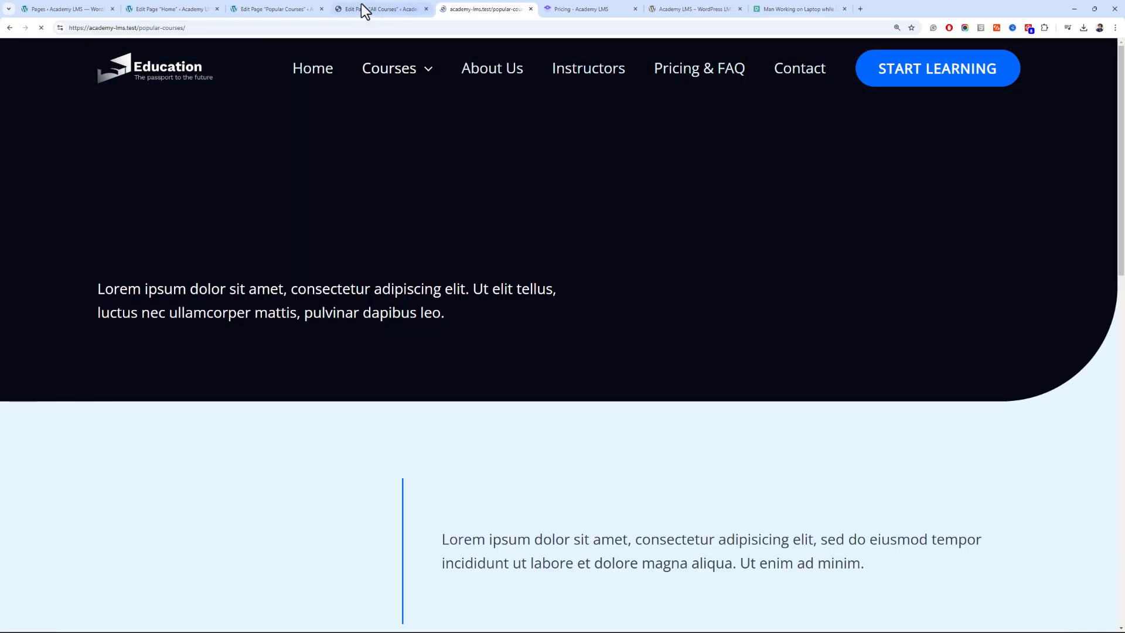
# Close the browser tabs holding the All Courses, Popular Courses and Home page editors
pyautogui.click(359, 9)
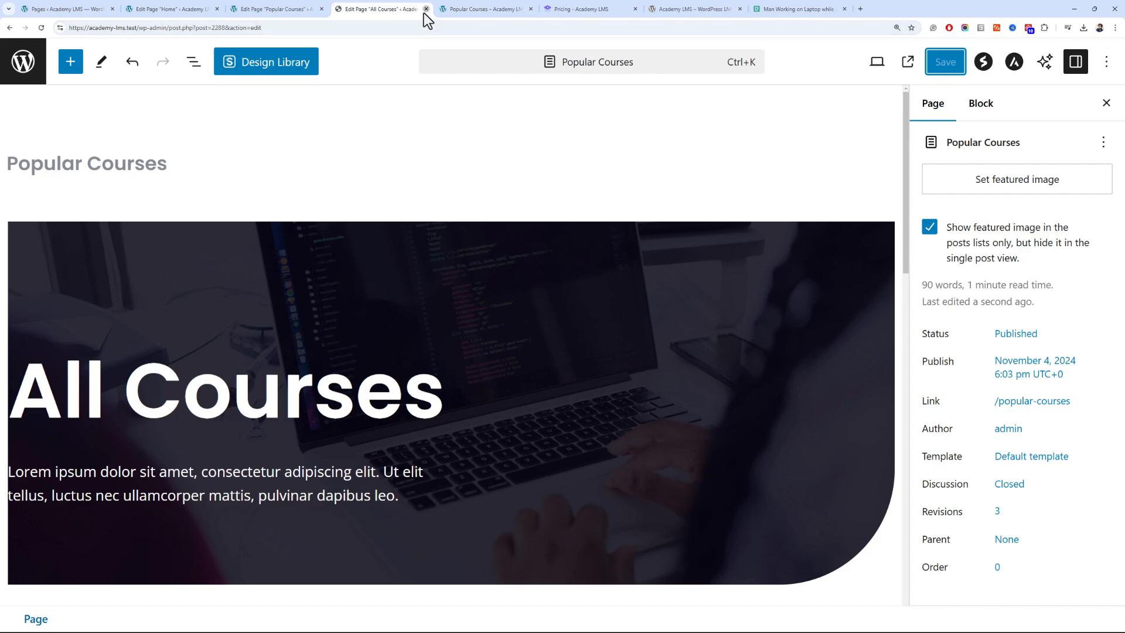
pyautogui.click(426, 8)
pyautogui.click(296, 7)
pyautogui.click(321, 9)
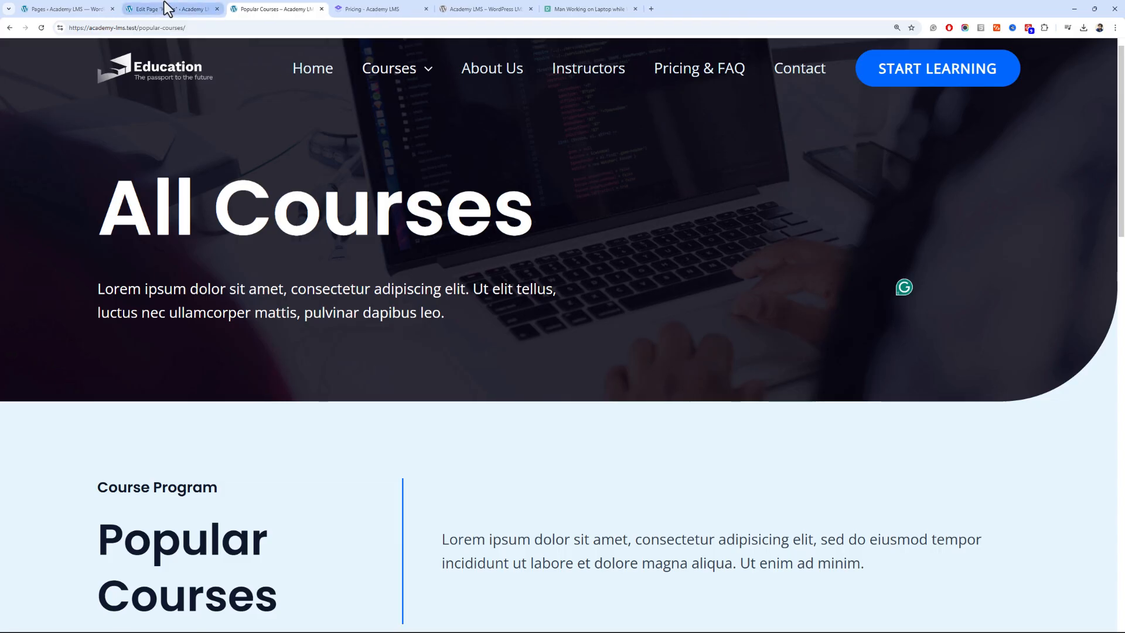
pyautogui.click(167, 9)
pyautogui.click(217, 10)
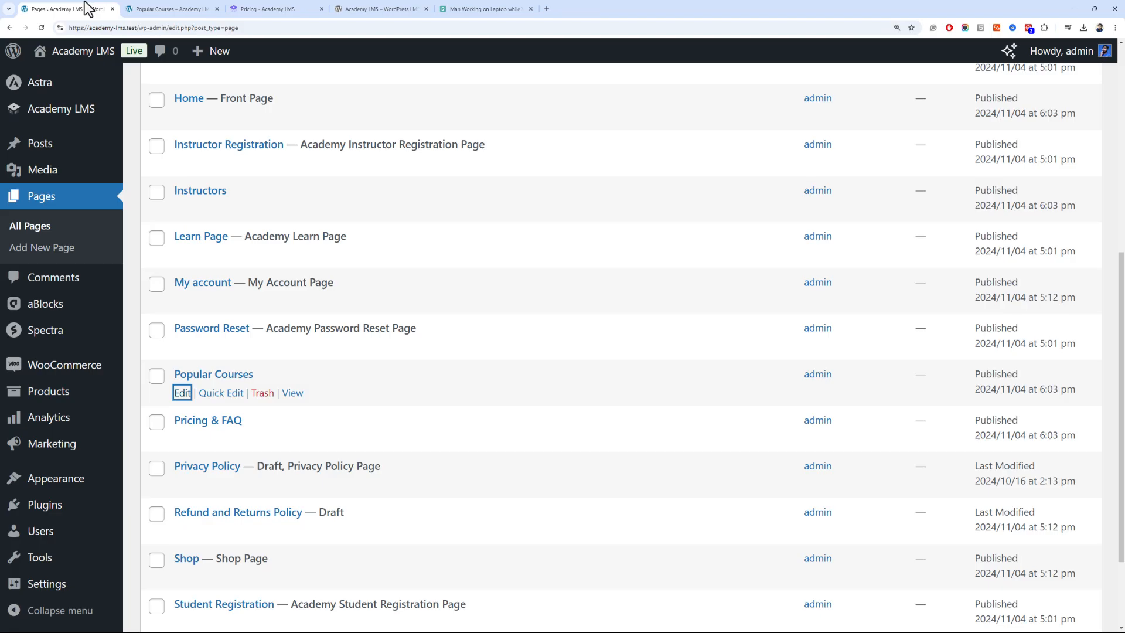
# Open the theme Customizer from the WordPress dashboard in a new browser tab
pyautogui.click(67, 9)
pyautogui.moveTo(77, 488)
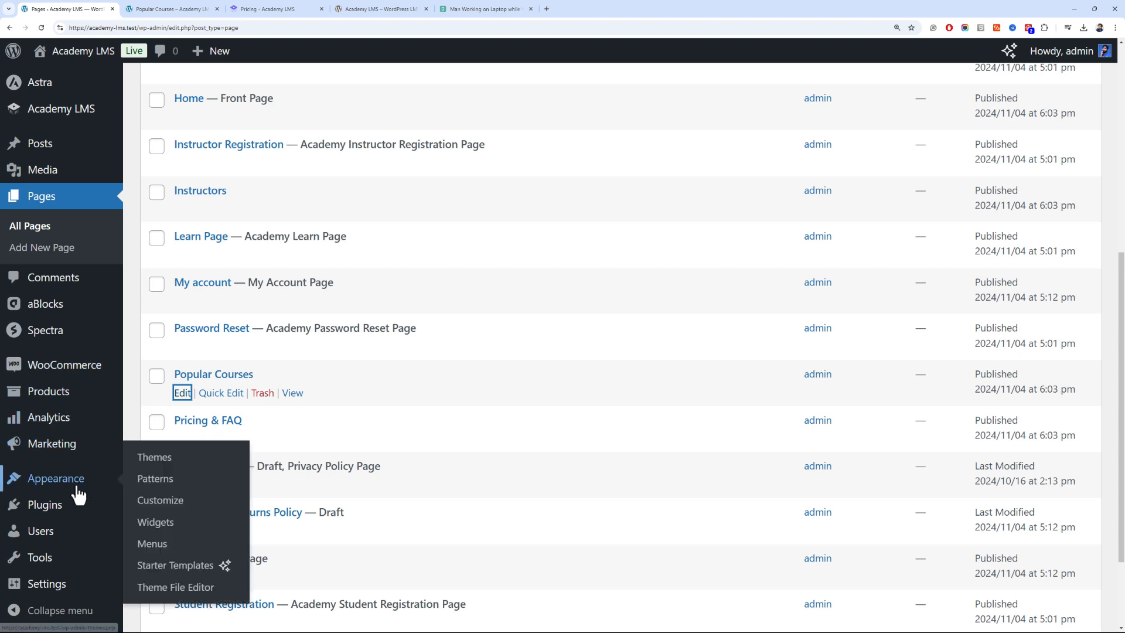
pyautogui.middleClick(135, 500)
pyautogui.click(179, 8)
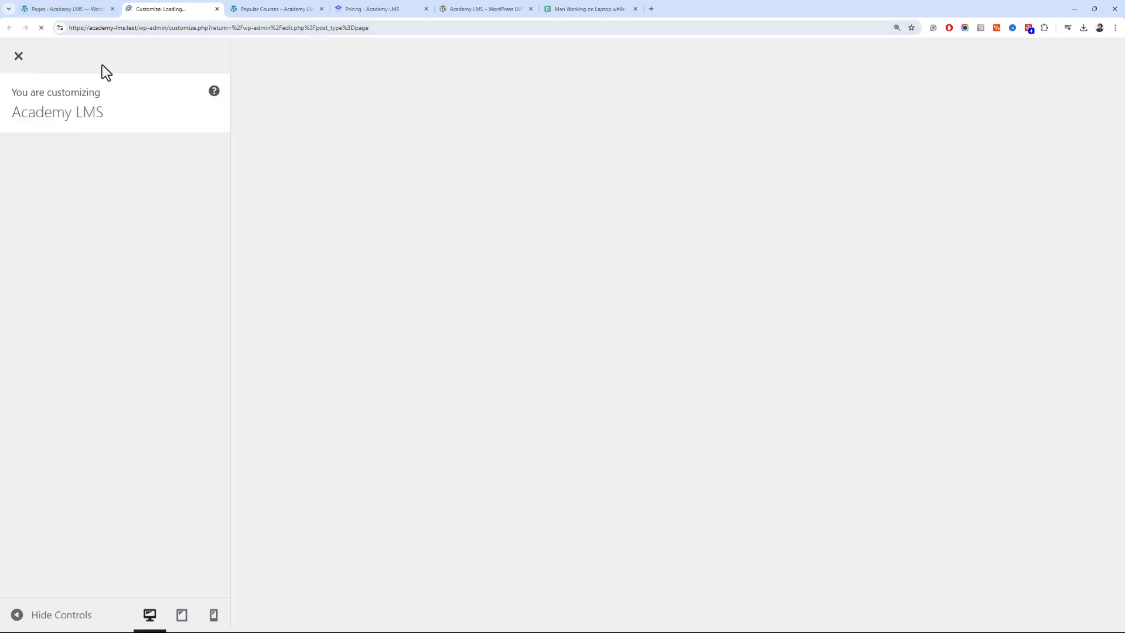
# Review the live Popular Courses page's hero and course listing
pyautogui.click(265, 5)
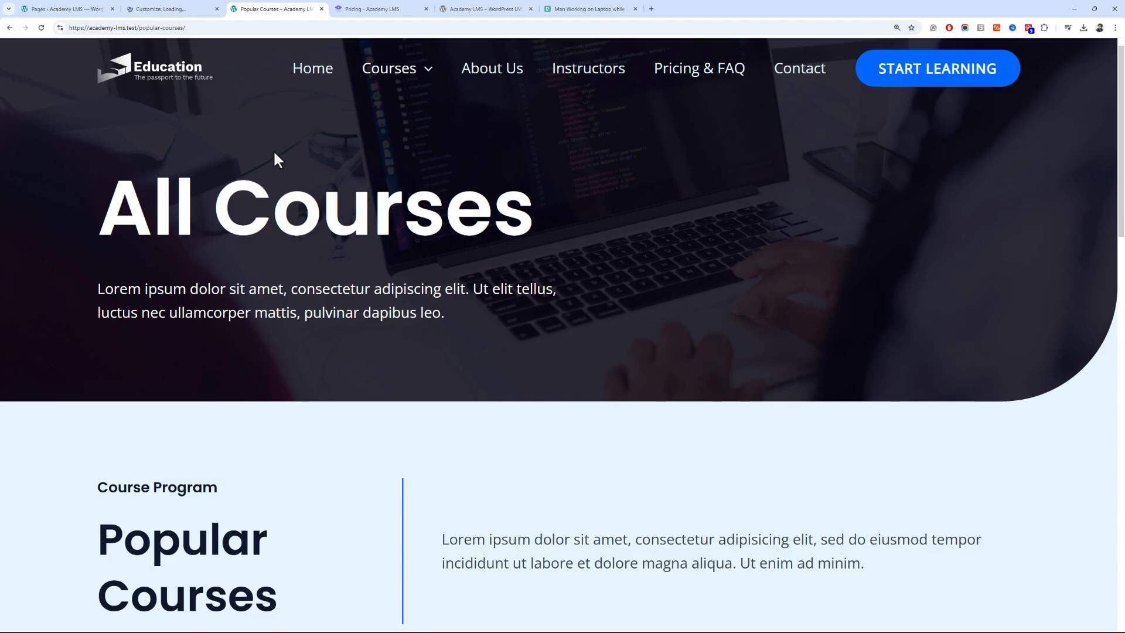
pyautogui.scroll(-6, 273, 150)
pyautogui.scroll(2, 262, 146)
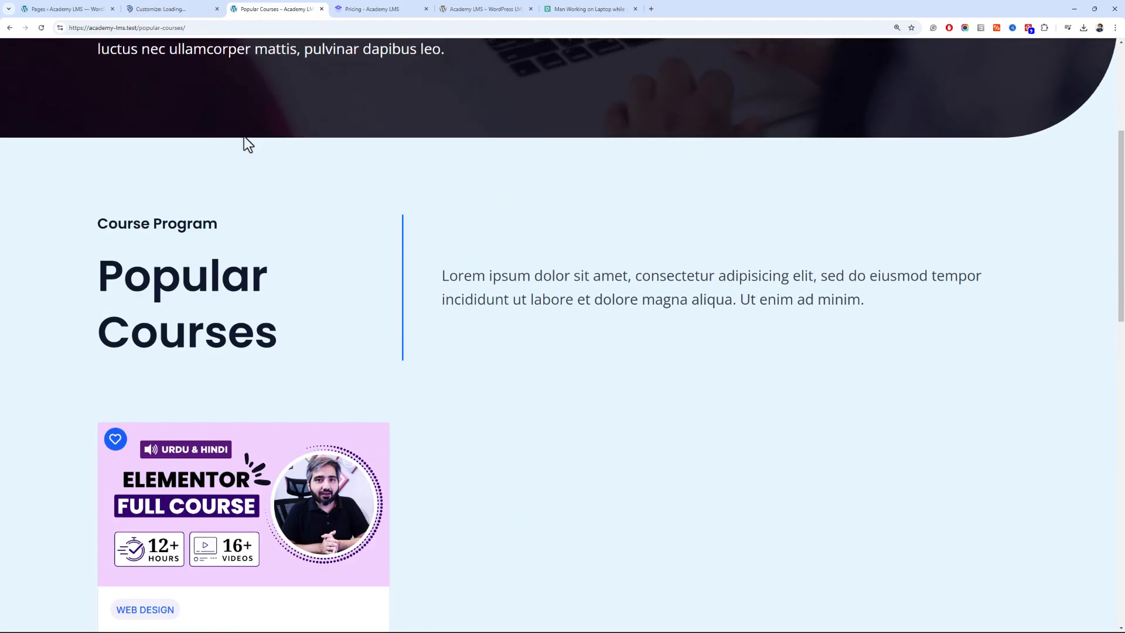
# Return to the Customizer, open the Header Builder and select the header's Primary Menu element
pyautogui.click(143, 8)
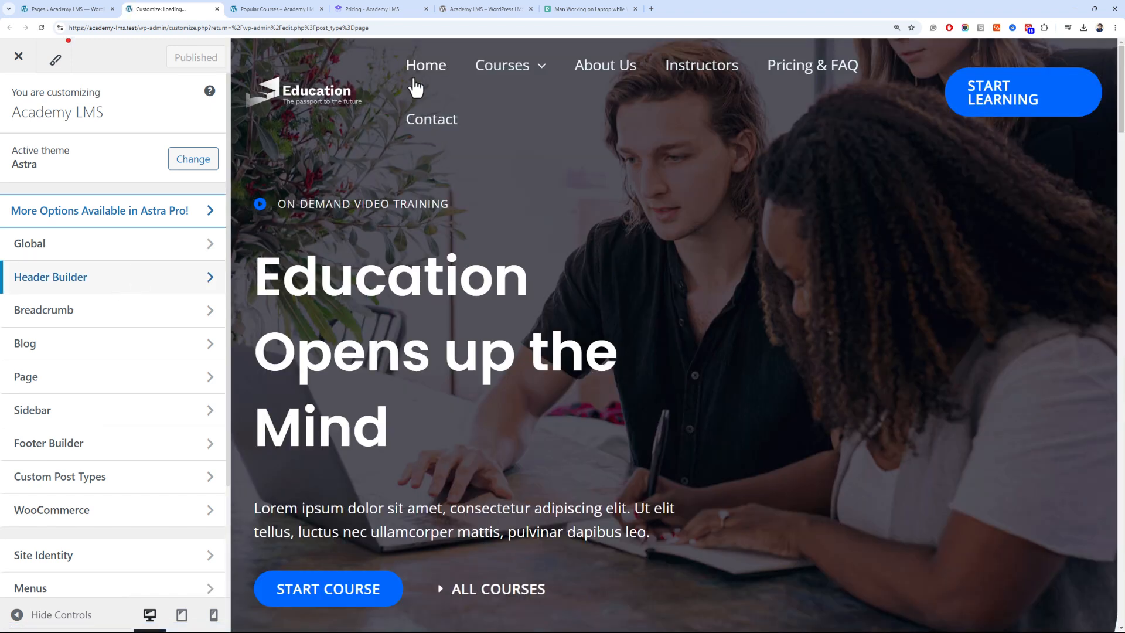
pyautogui.click(129, 268)
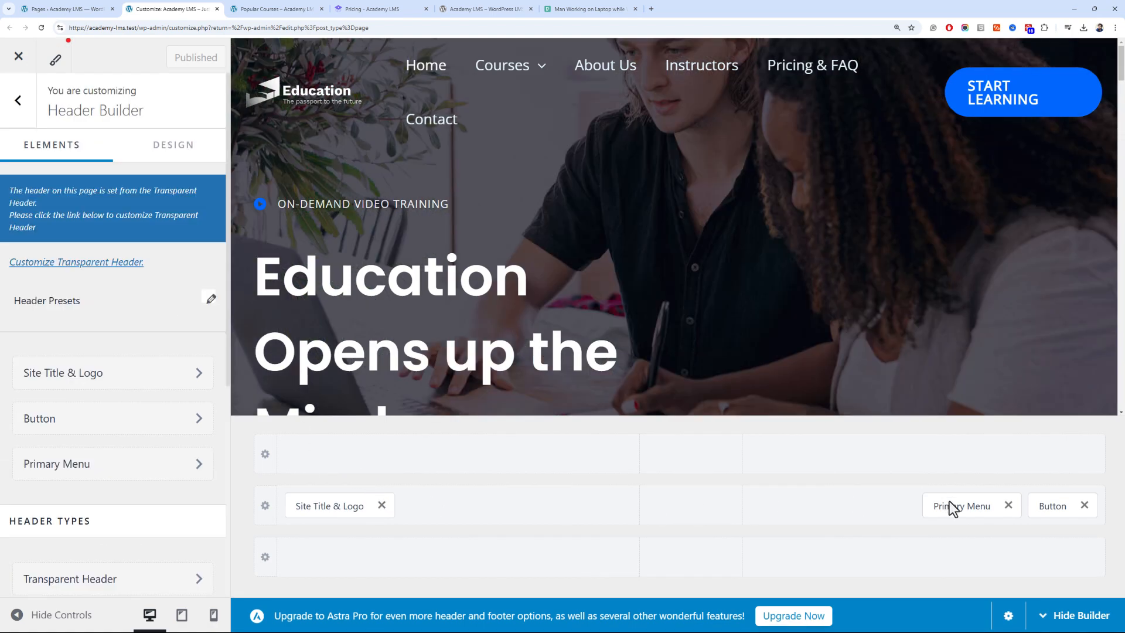
pyautogui.click(949, 503)
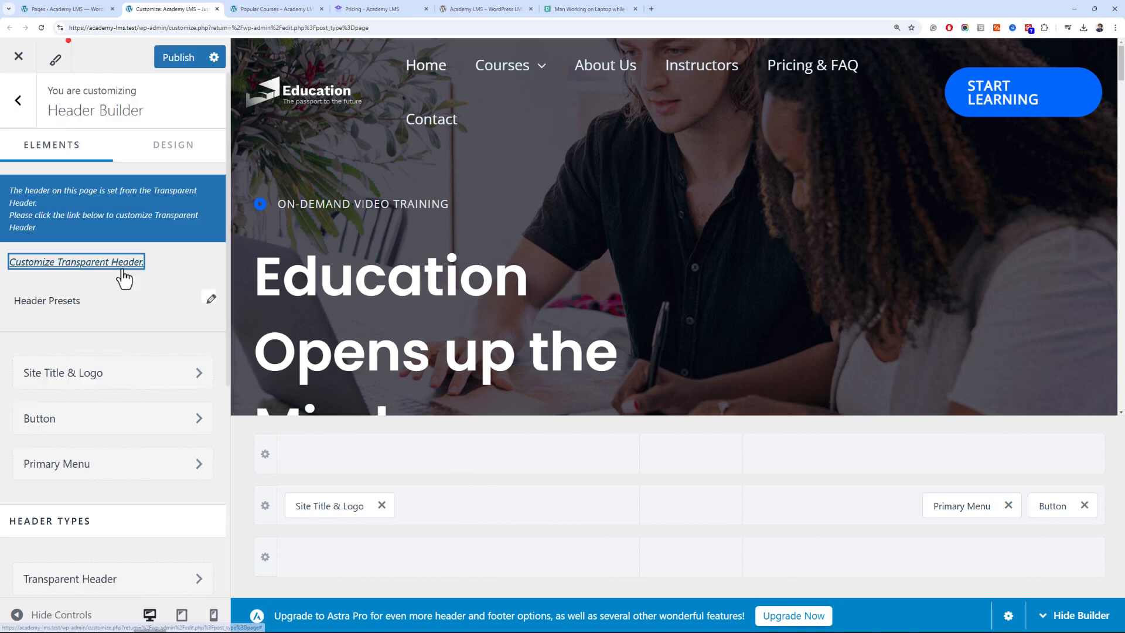
# Open the Transparent Header settings from the Header Builder and look through the general options
pyautogui.click(120, 263)
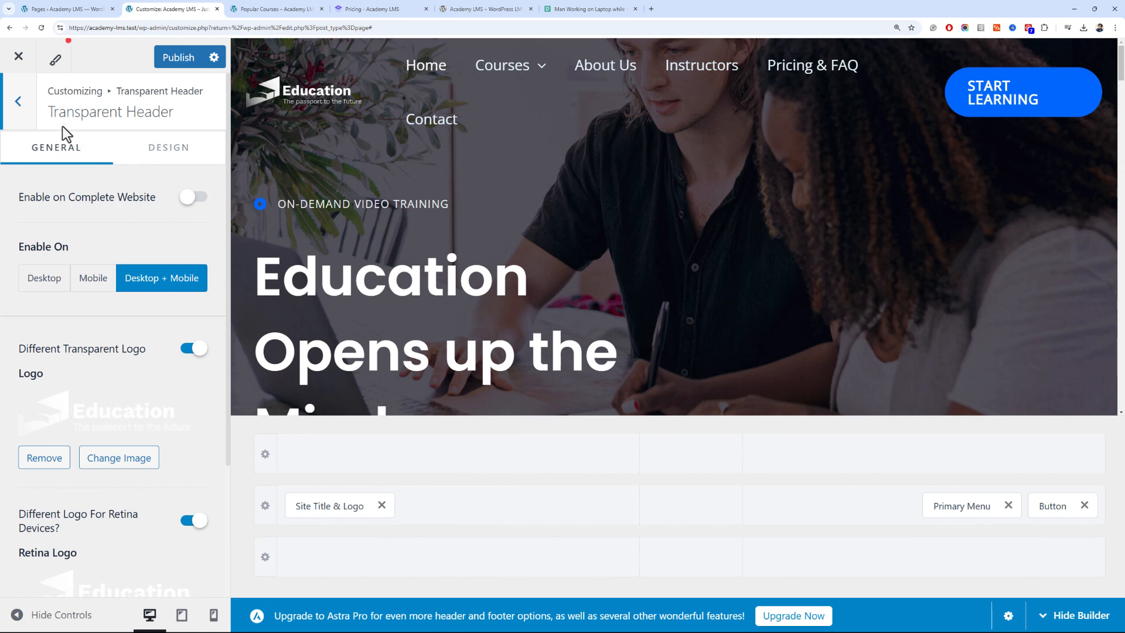
pyautogui.click(33, 104)
pyautogui.click(80, 264)
pyautogui.scroll(-3, 89, 215)
pyautogui.scroll(3, 101, 214)
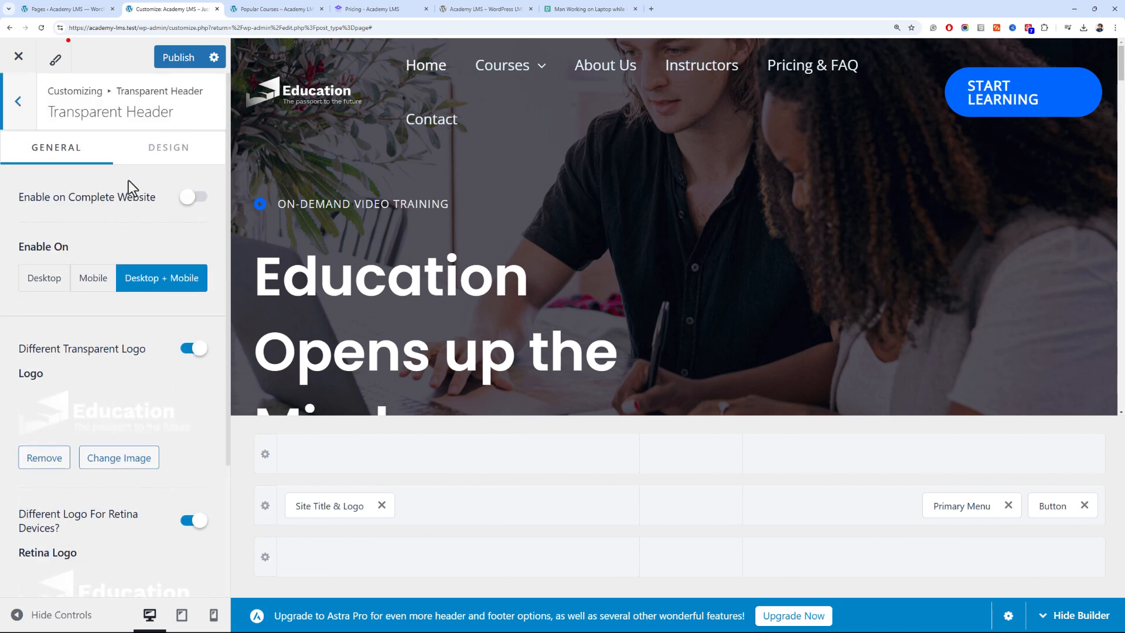
# Open the Transparent Header's design options and locate the Menu Color settings
pyautogui.click(144, 141)
pyautogui.scroll(-2, 129, 342)
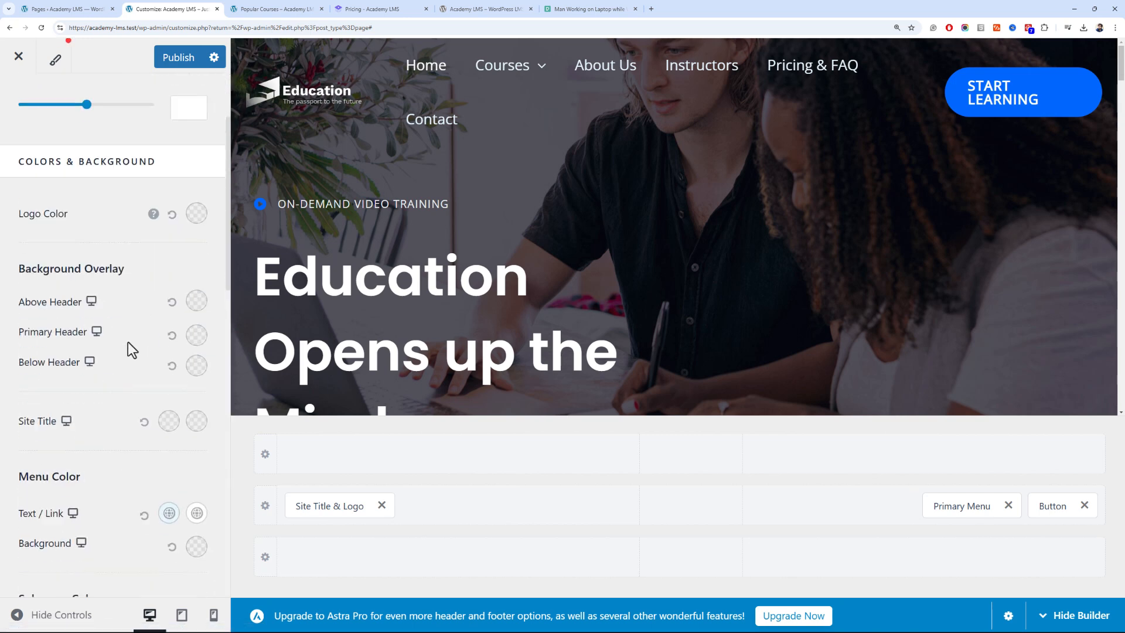
pyautogui.scroll(-4, 127, 346)
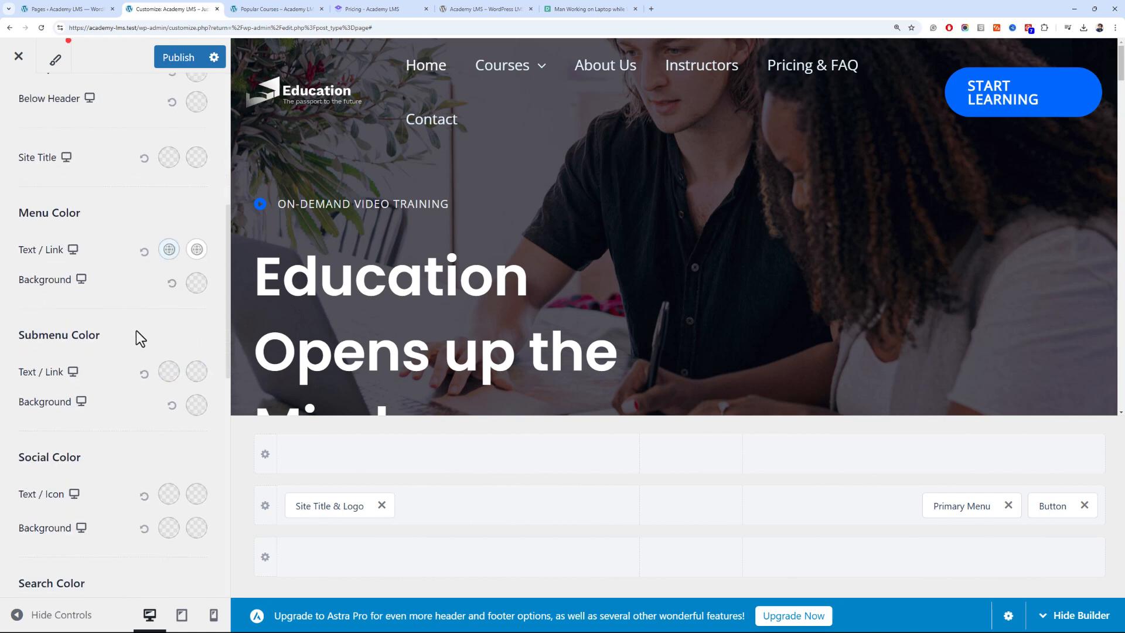
# Try the dark colour 0F172A on the transparent header's menu text, then restore the light palette colour E7F6FF
pyautogui.click(170, 249)
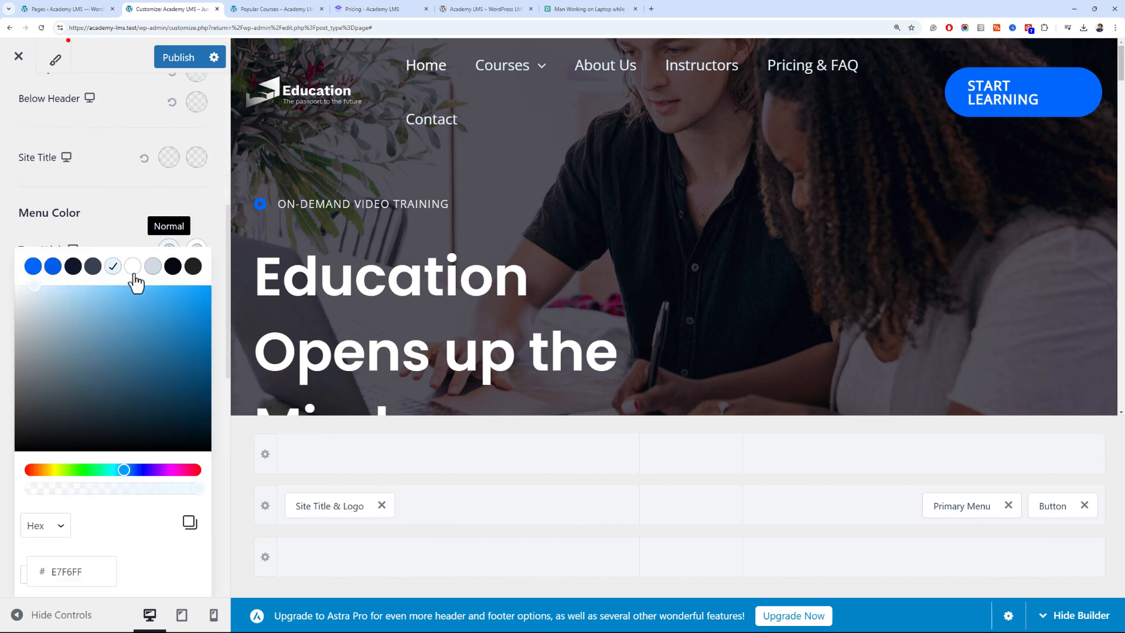
pyautogui.click(72, 266)
pyautogui.click(114, 217)
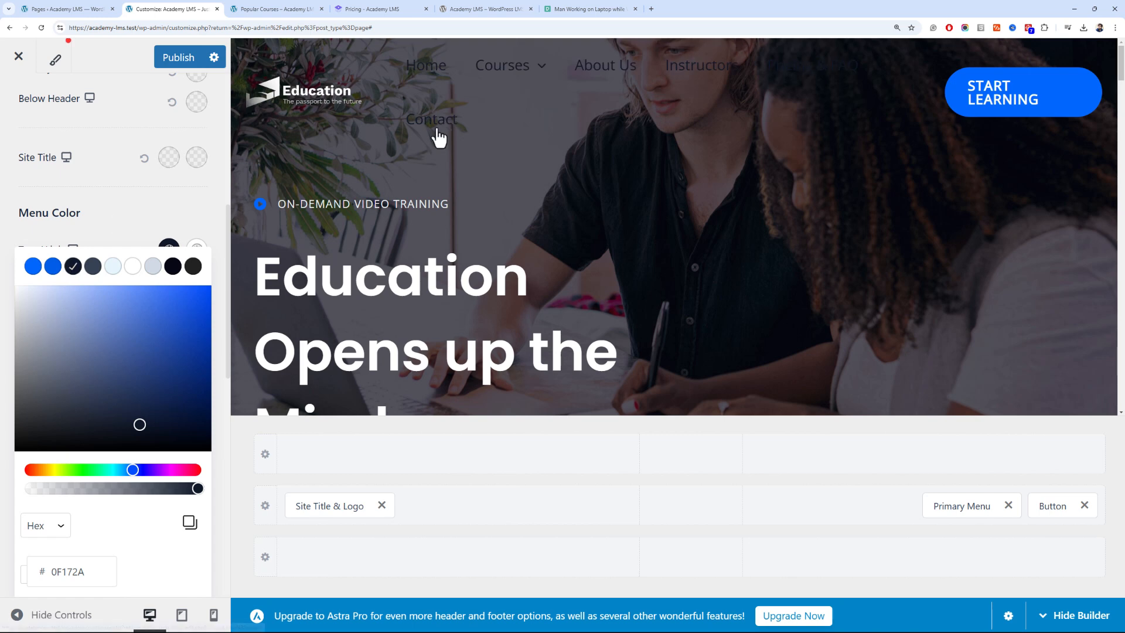
pyautogui.moveTo(501, 71)
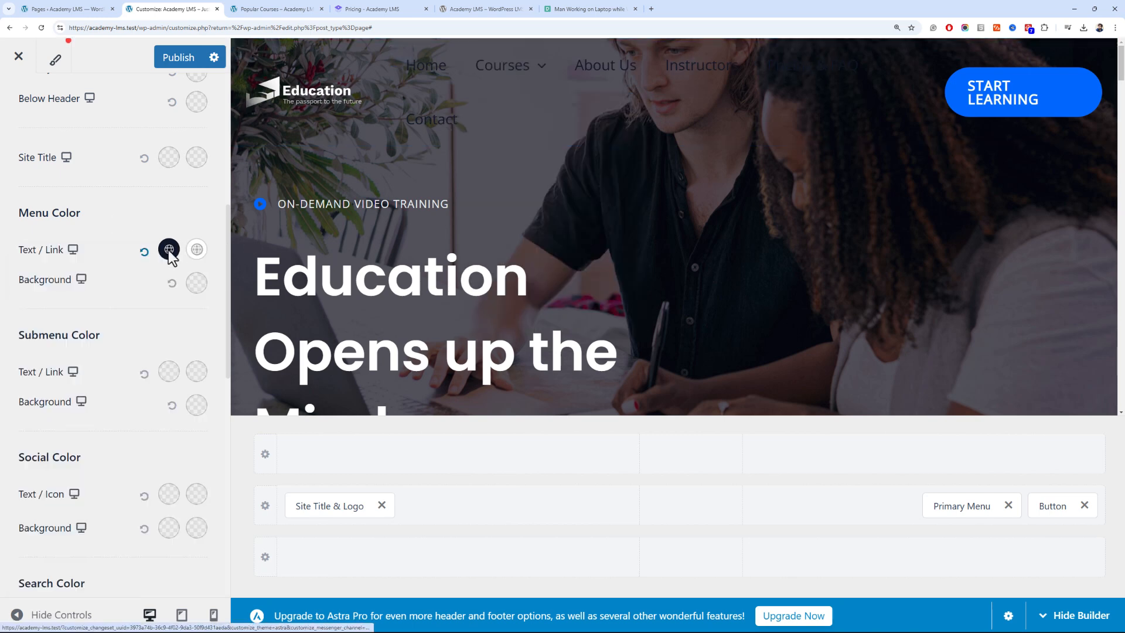
pyautogui.click(168, 250)
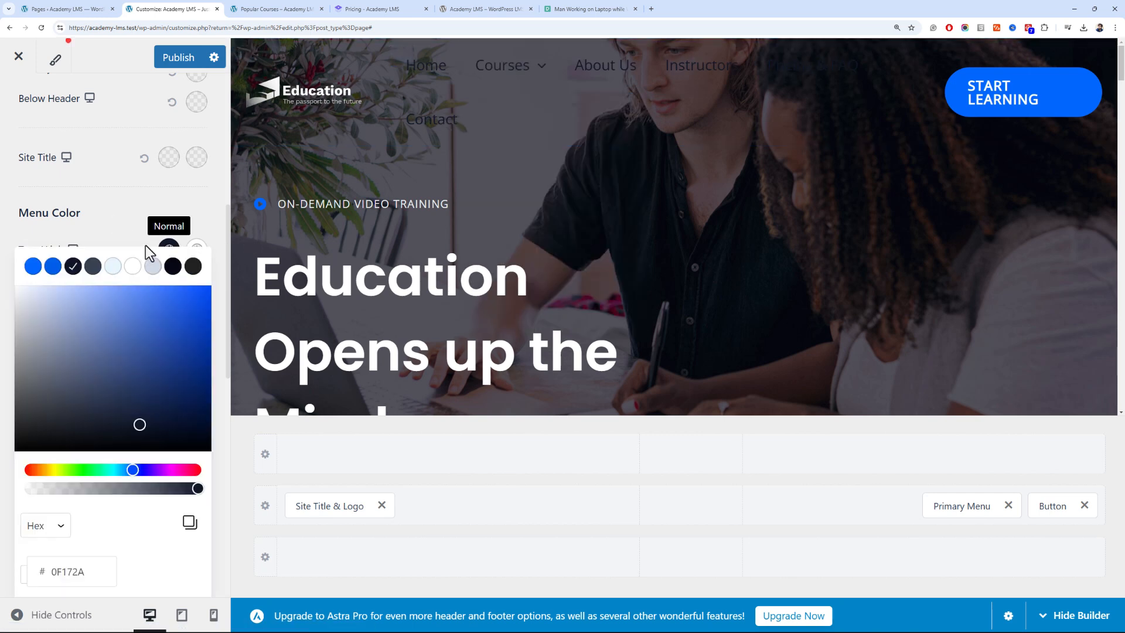
pyautogui.click(113, 266)
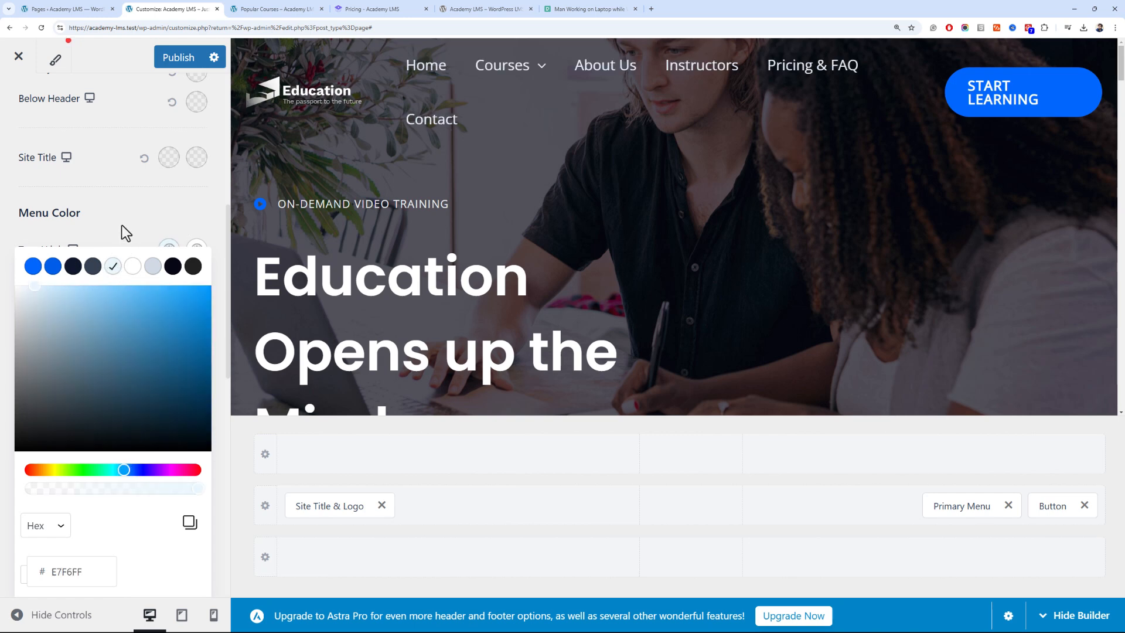
pyautogui.click(121, 225)
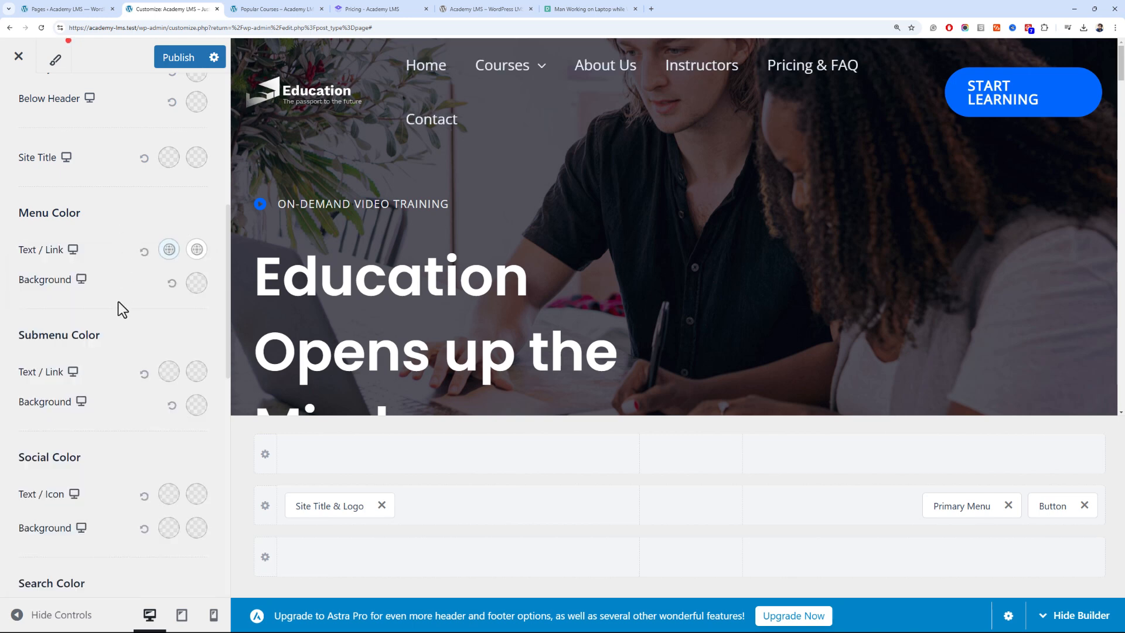
# Set the transparent header's normal submenu text/link colour to the dark navy palette colour and publish the change
pyautogui.click(169, 373)
pyautogui.click(74, 389)
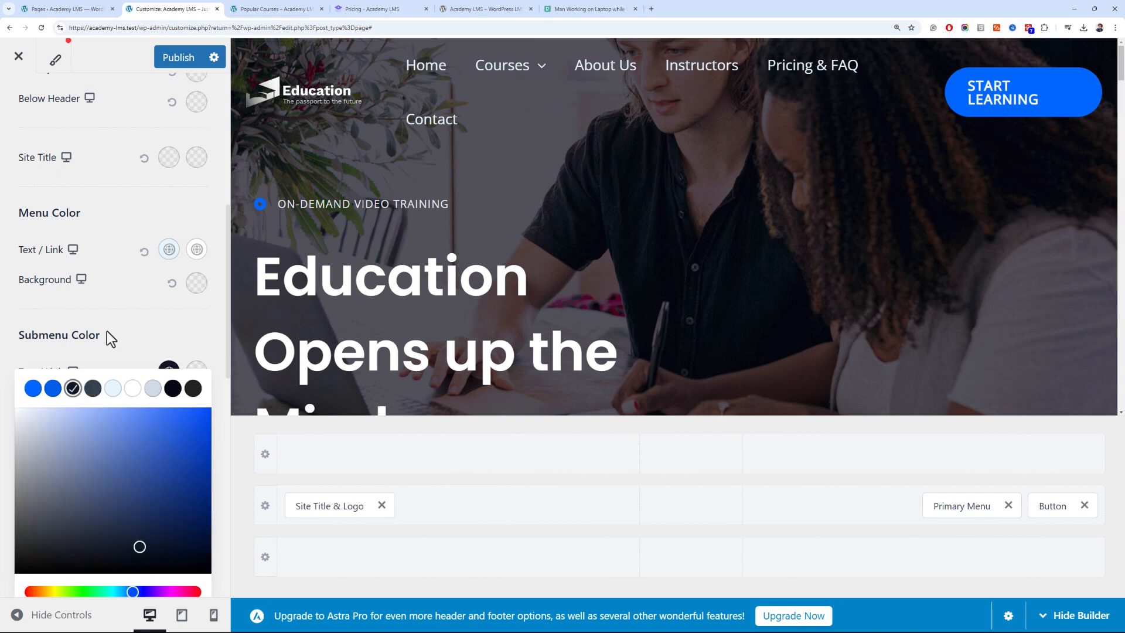
pyautogui.click(198, 269)
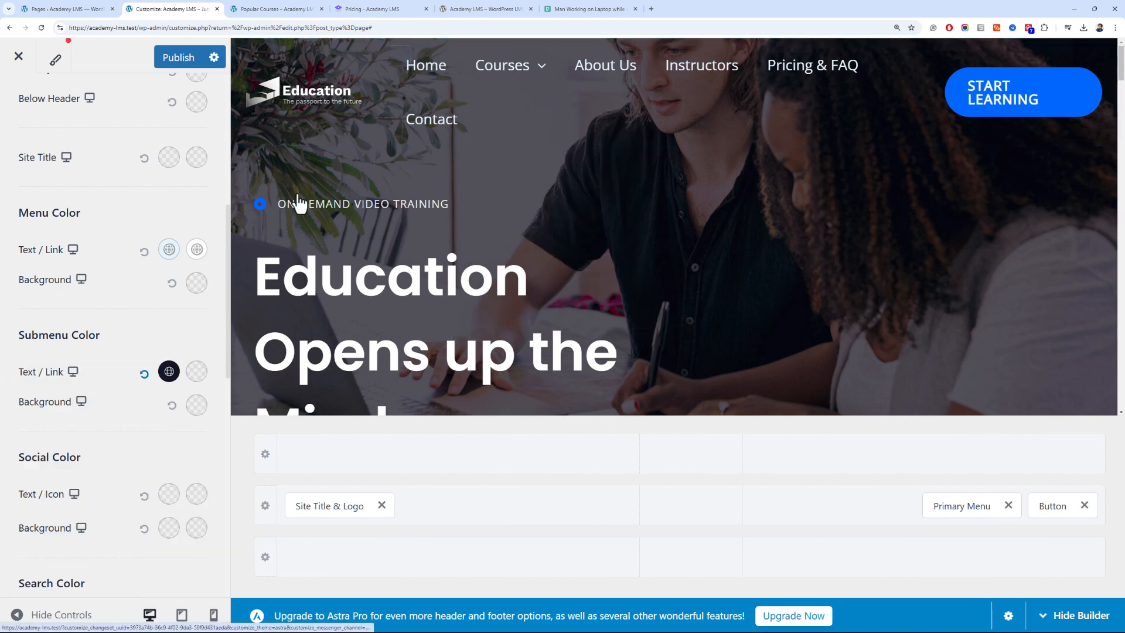
pyautogui.moveTo(503, 58)
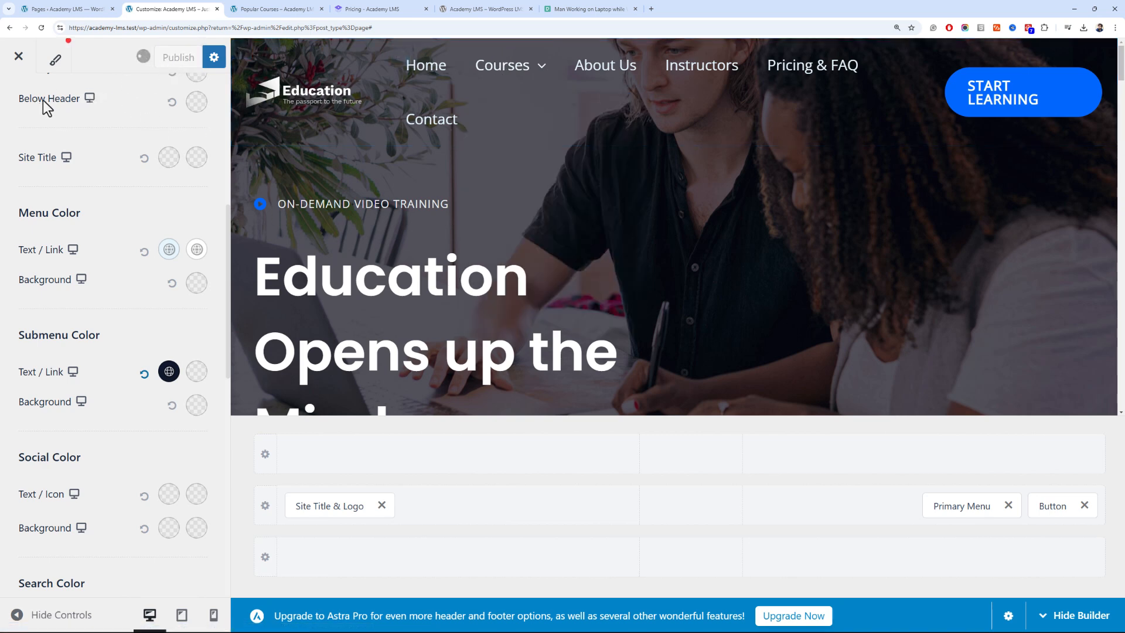
# Leave the Transparent Header settings and open the Course Archive options of the Academy LMS section
pyautogui.scroll(7, 46, 109)
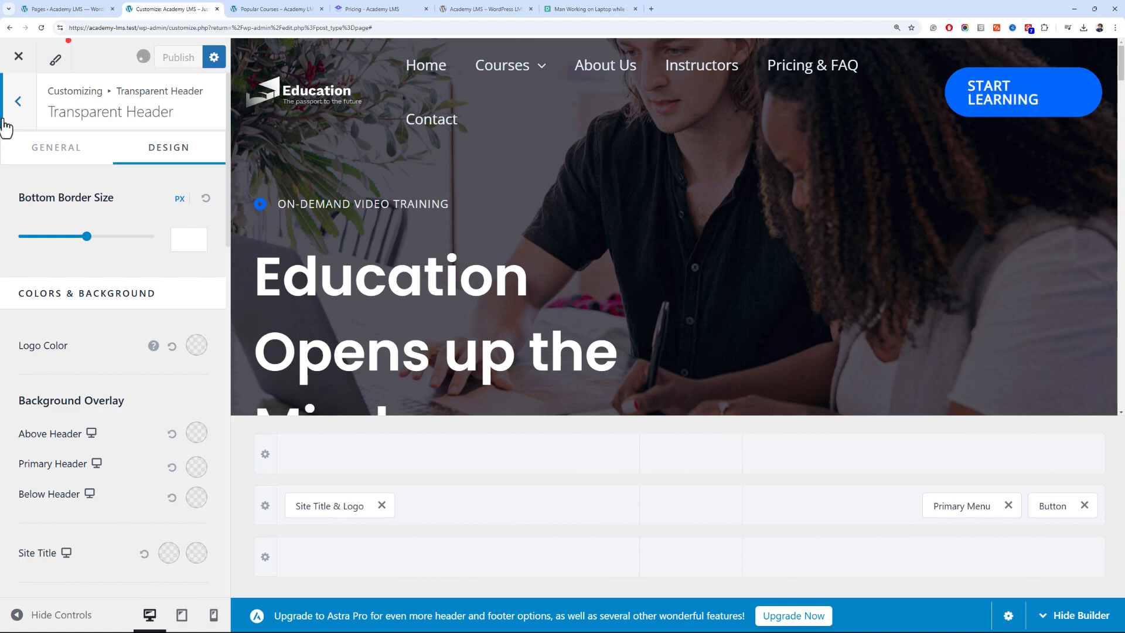
pyautogui.click(7, 125)
pyautogui.click(10, 124)
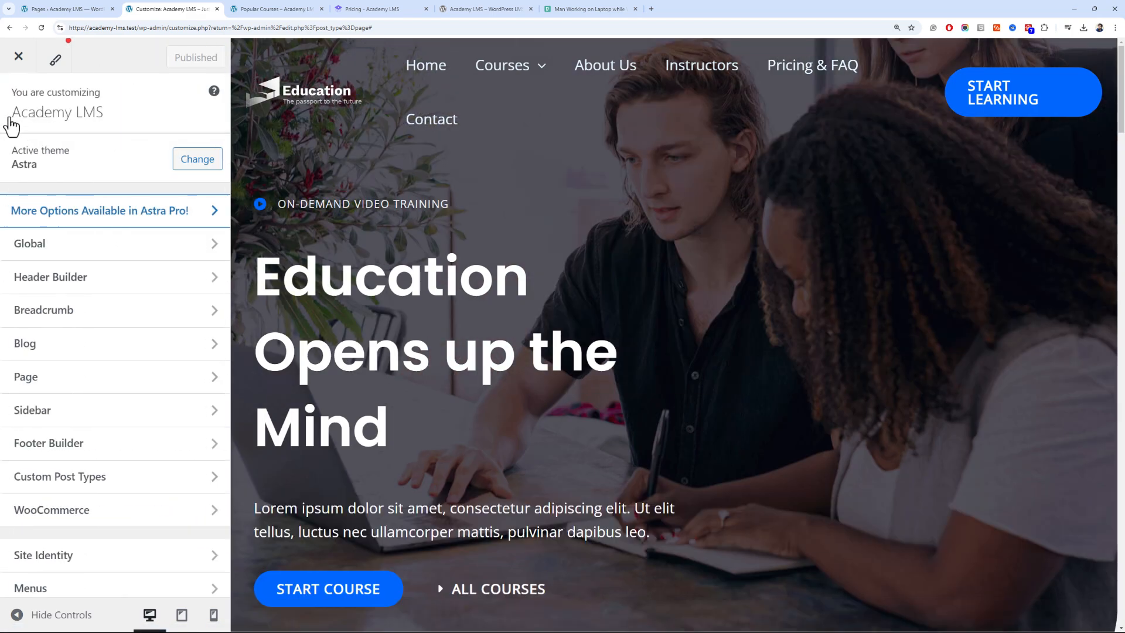
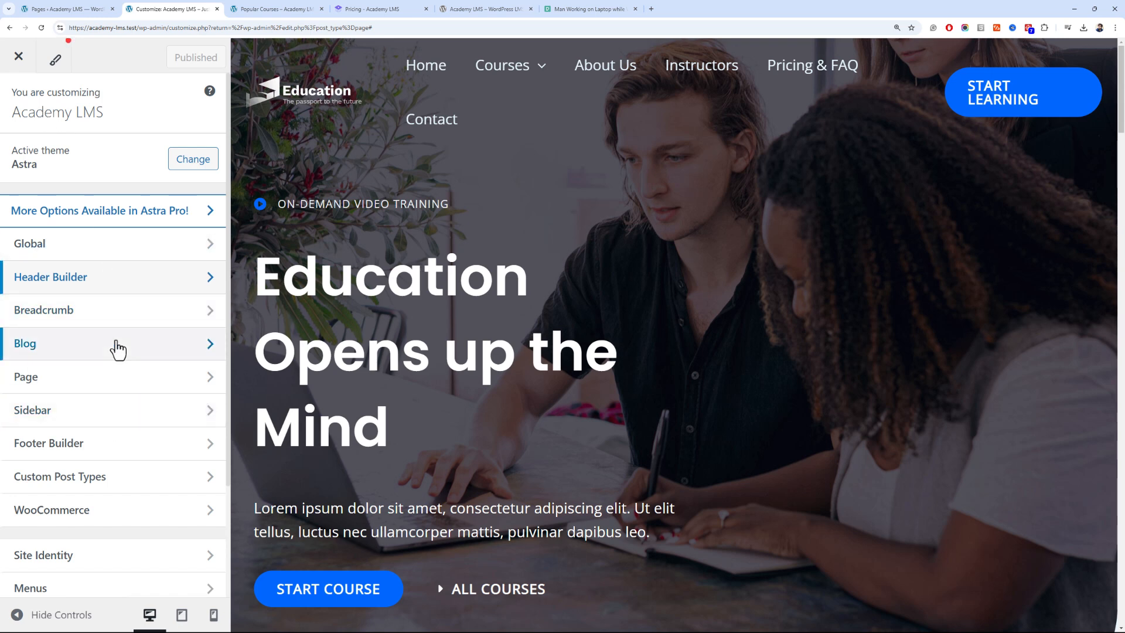
pyautogui.scroll(-3, 122, 315)
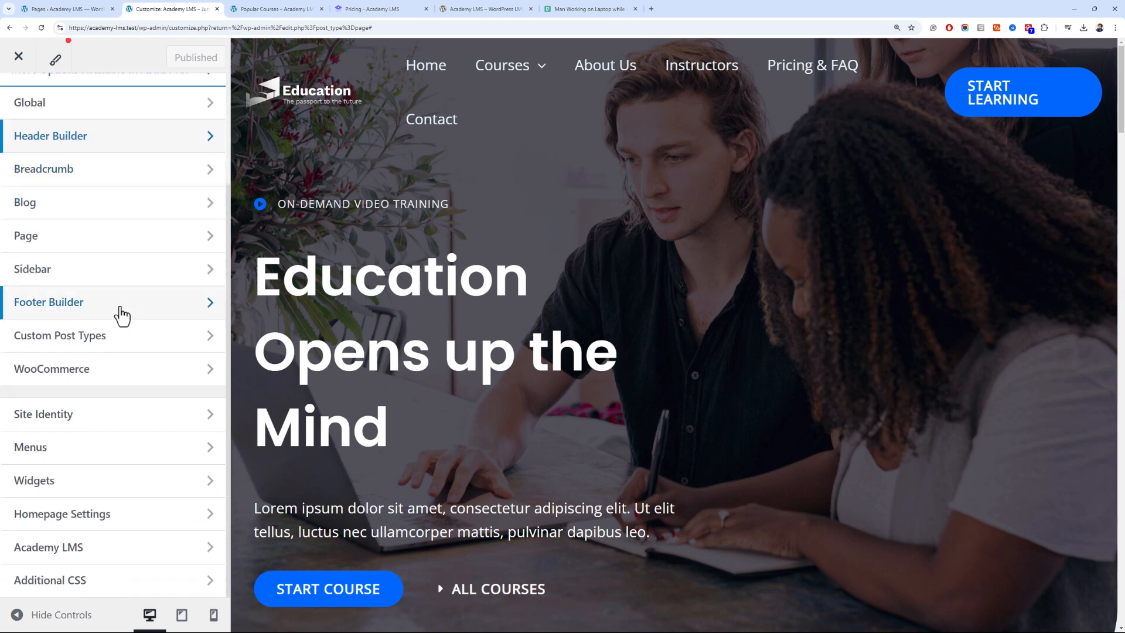
pyautogui.click(77, 562)
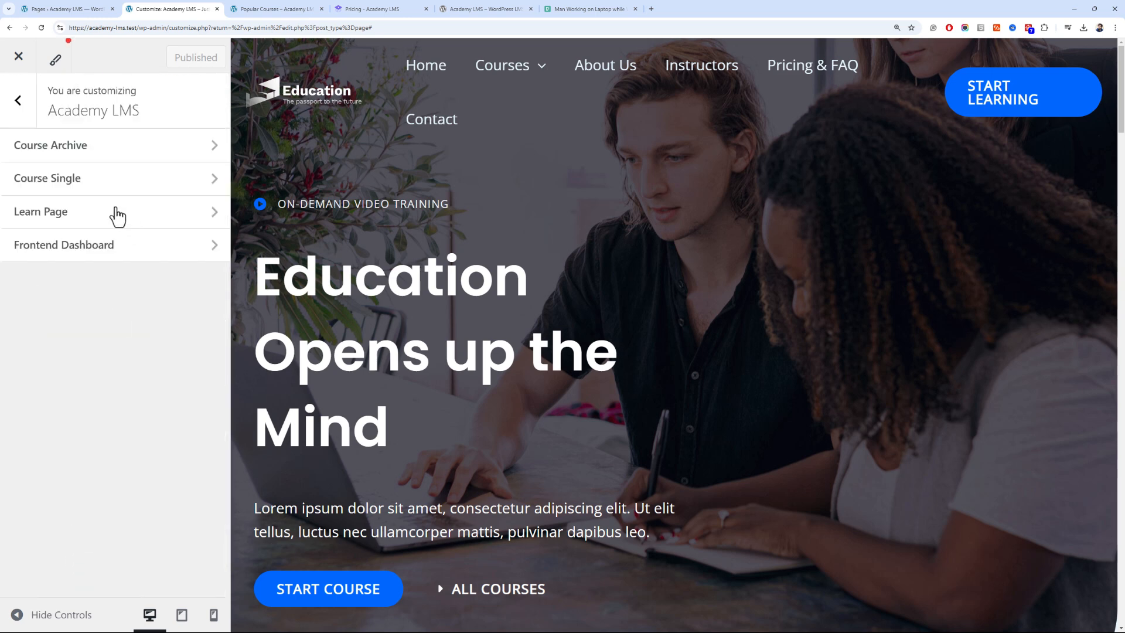
pyautogui.click(125, 156)
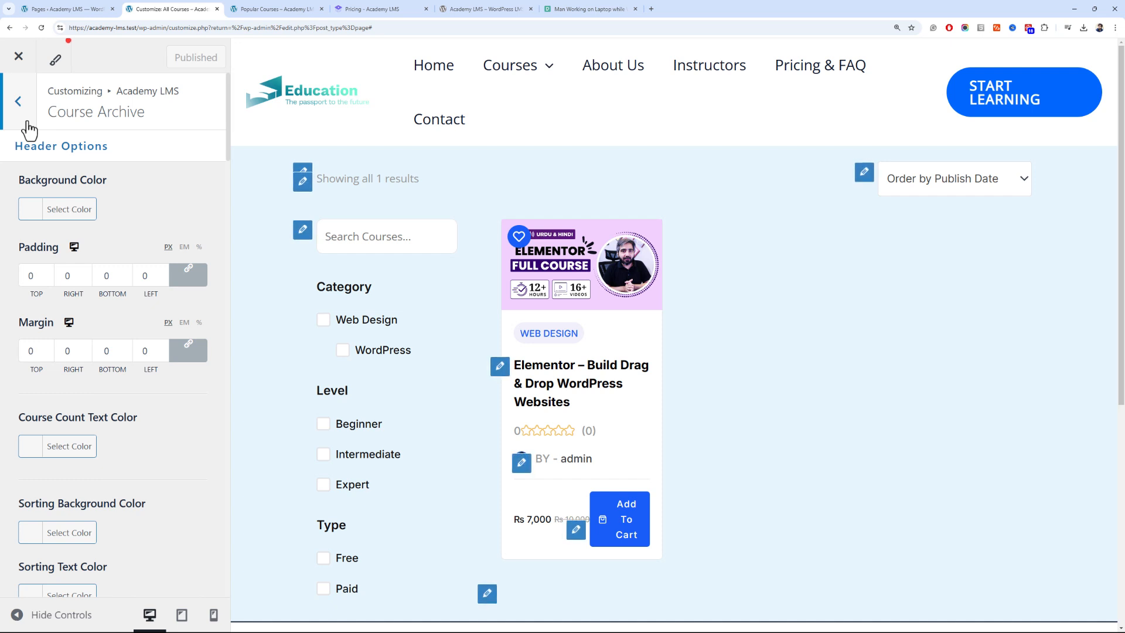
# Set the Course Archive header's background colour to white (#ffffff)
pyautogui.click(26, 220)
pyautogui.click(52, 388)
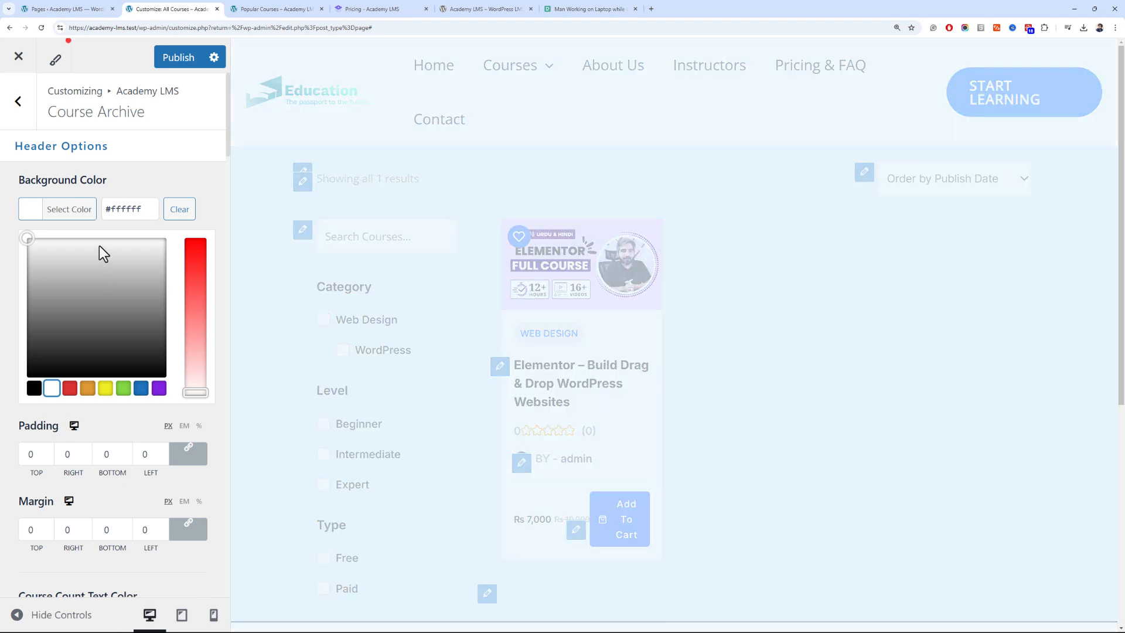
pyautogui.click(115, 180)
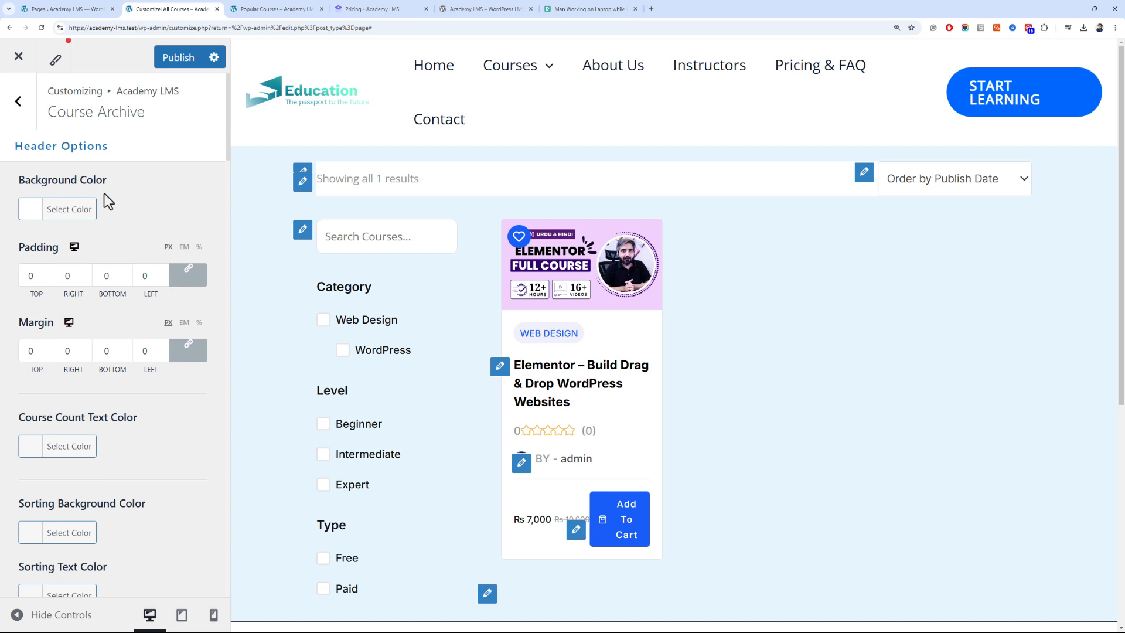
# Look through the remaining Course Archive options for the course card, pagination and sidebar
pyautogui.scroll(-5, 82, 302)
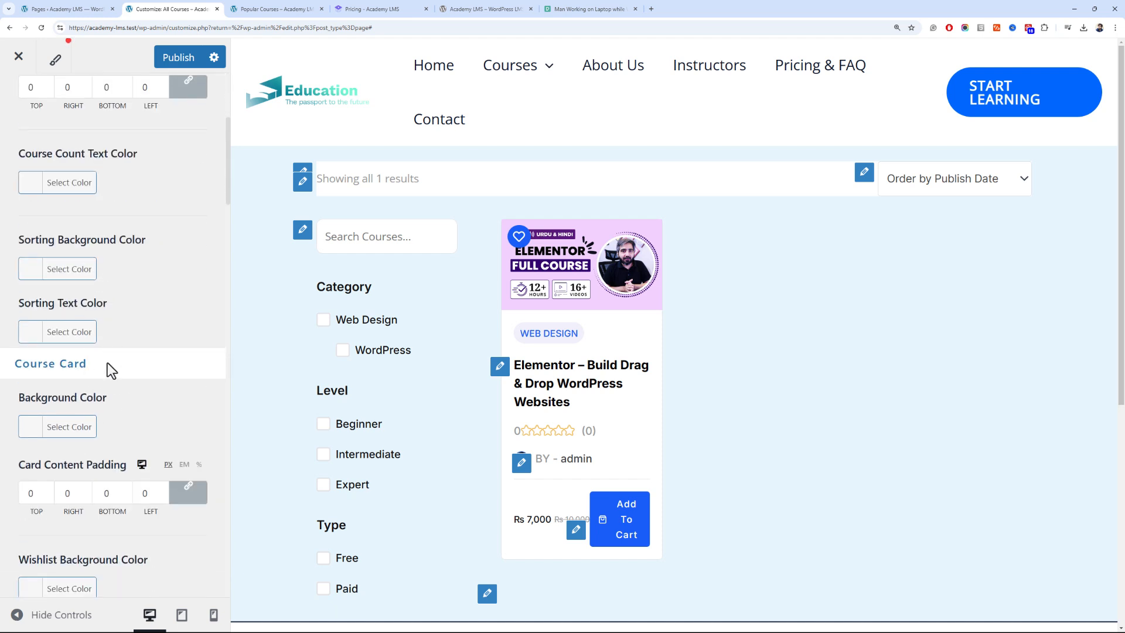
pyautogui.scroll(-5, 107, 363)
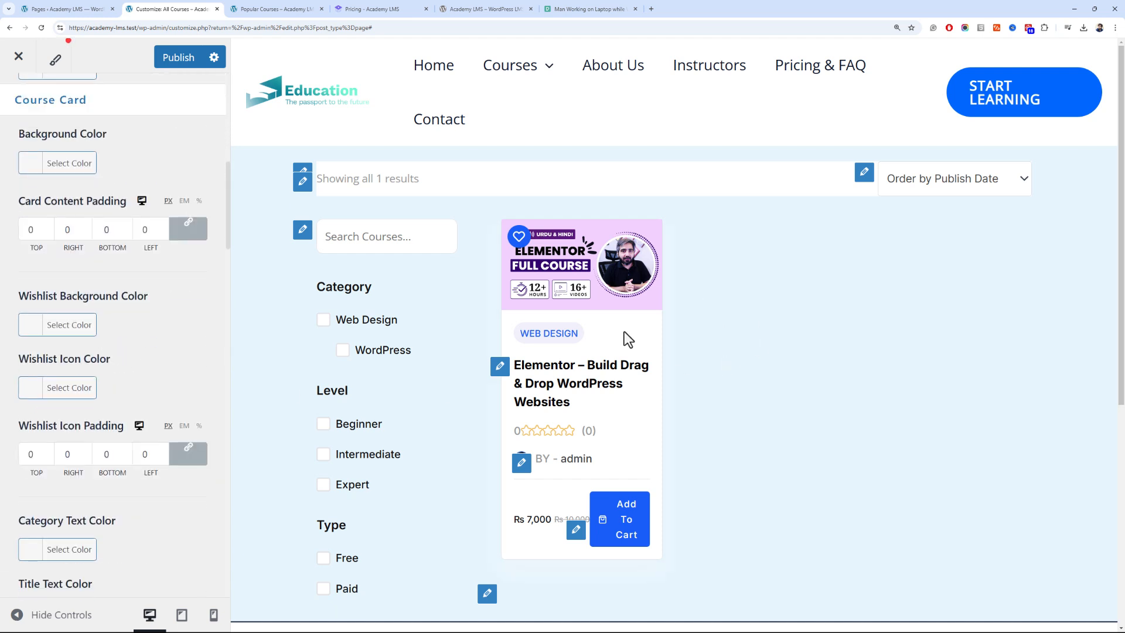
pyautogui.scroll(-2, 82, 340)
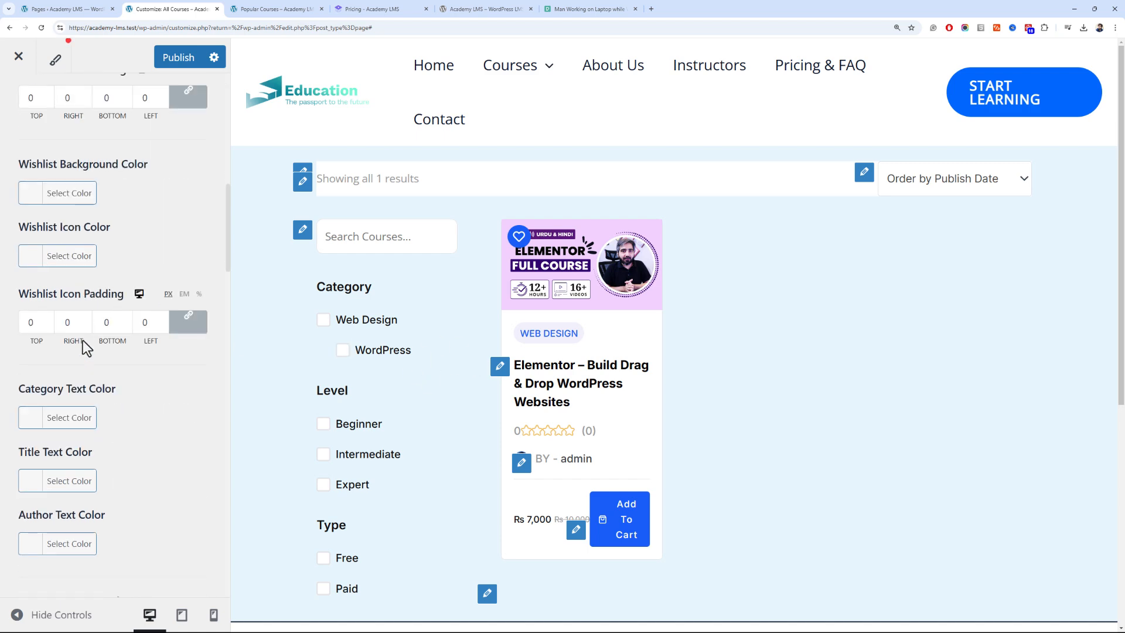
pyautogui.scroll(-6, 83, 340)
pyautogui.scroll(4, 95, 426)
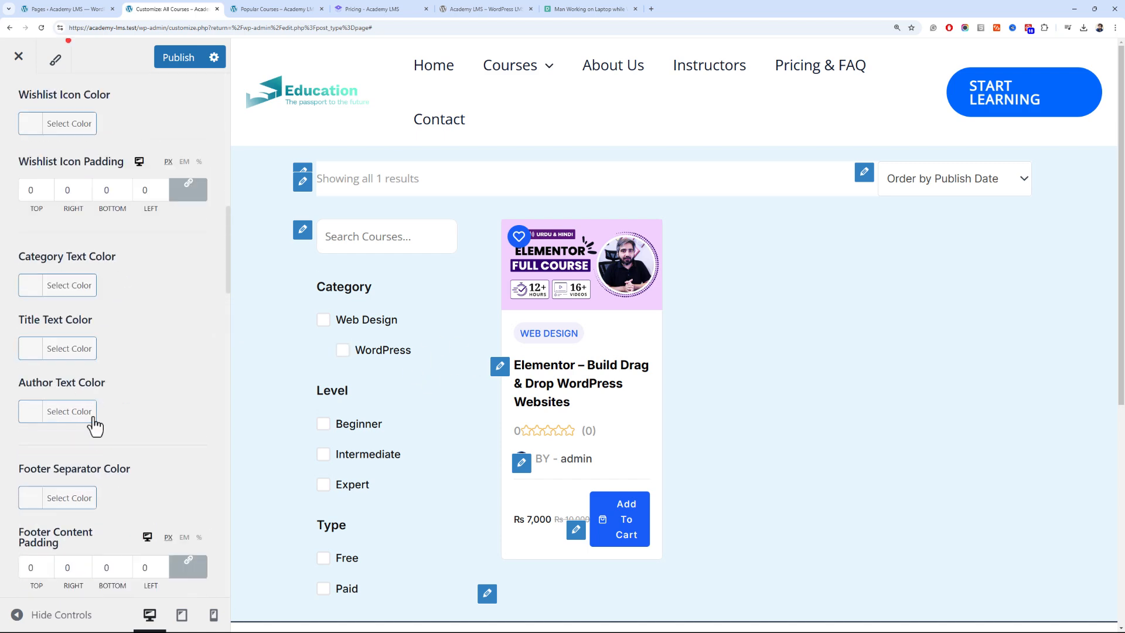
pyautogui.scroll(-20, 96, 426)
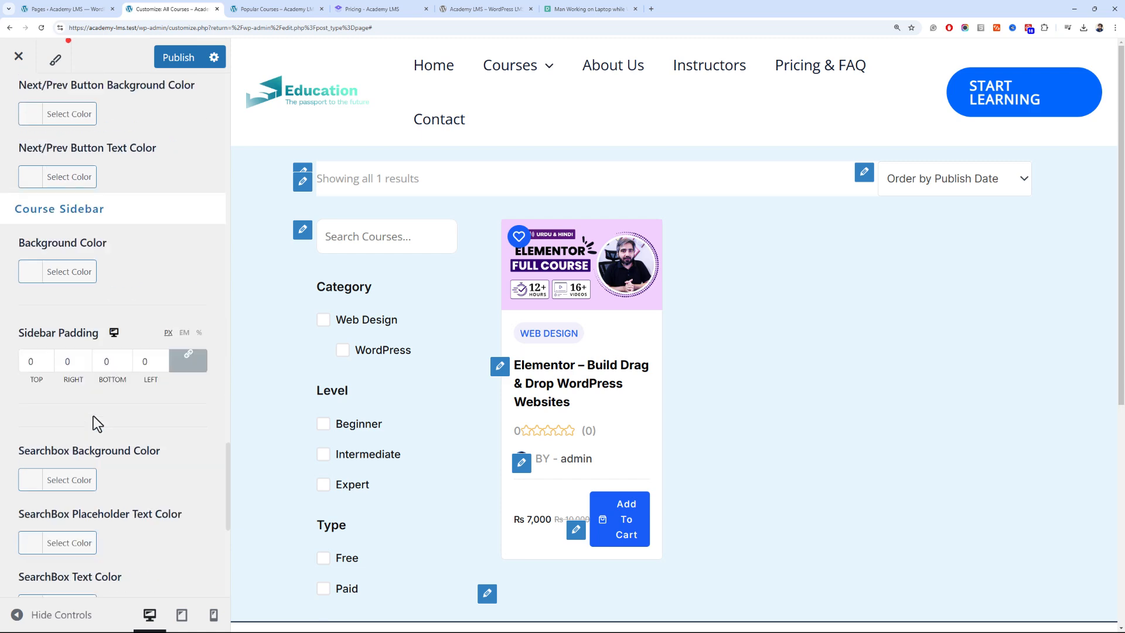
pyautogui.scroll(-6, 93, 417)
pyautogui.scroll(3, 93, 416)
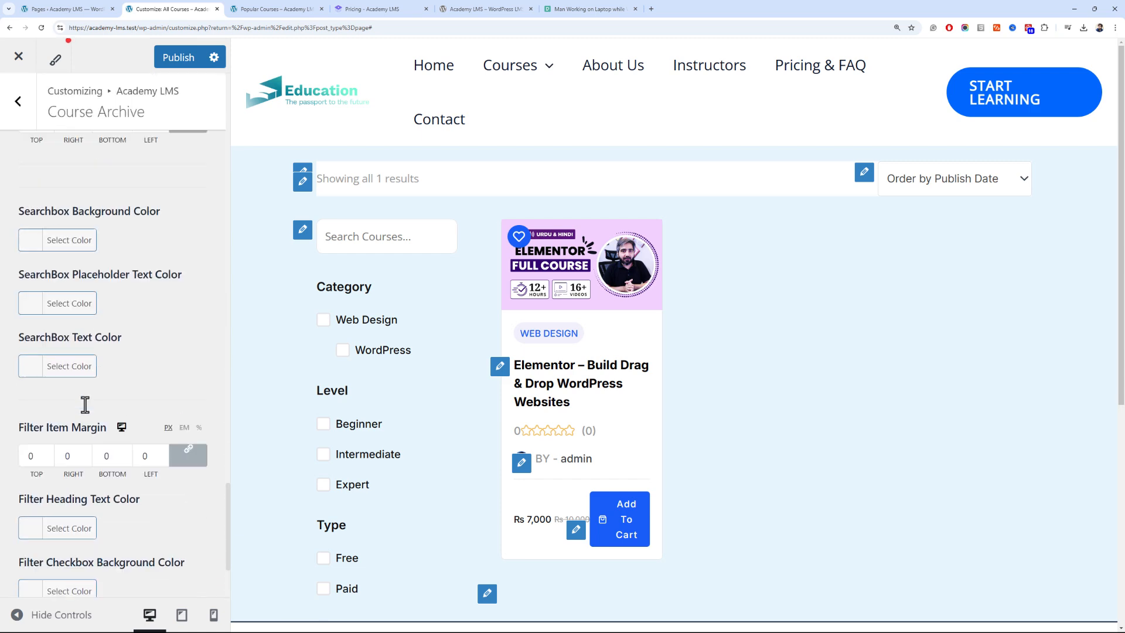
pyautogui.scroll(15, 85, 405)
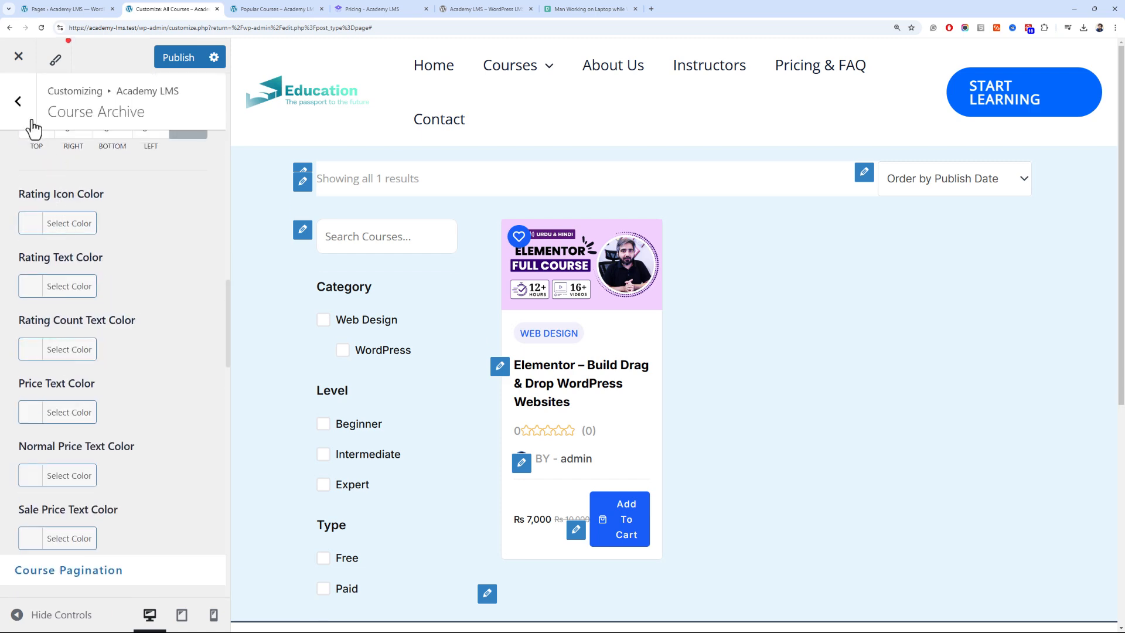
# Switch to the Course Single settings and look through the general and instructor area options
pyautogui.click(18, 101)
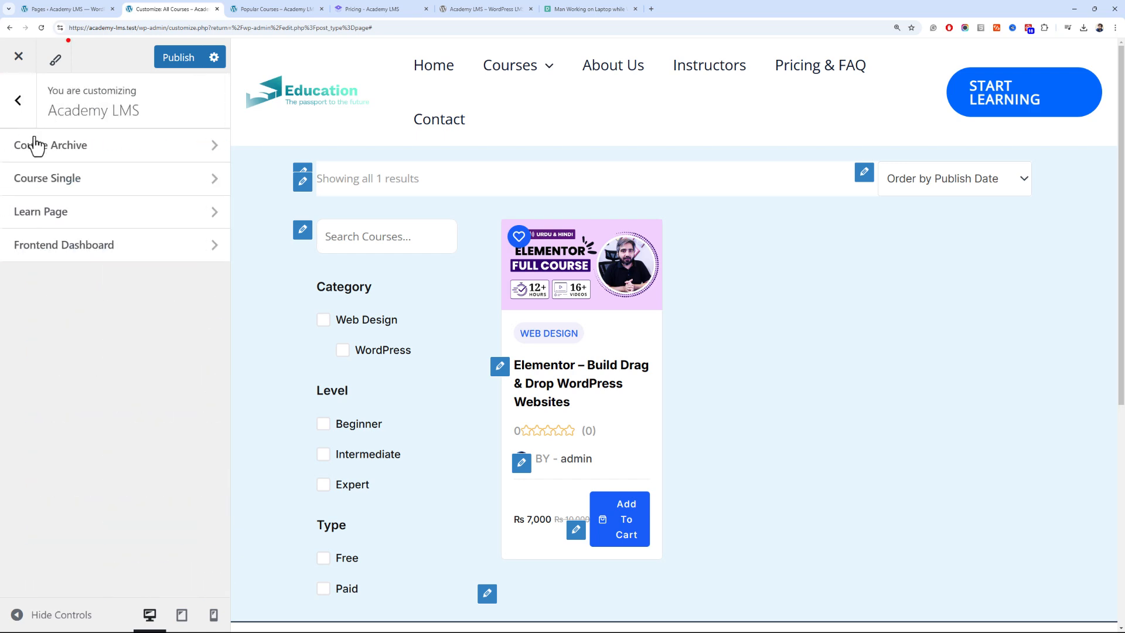
pyautogui.click(69, 197)
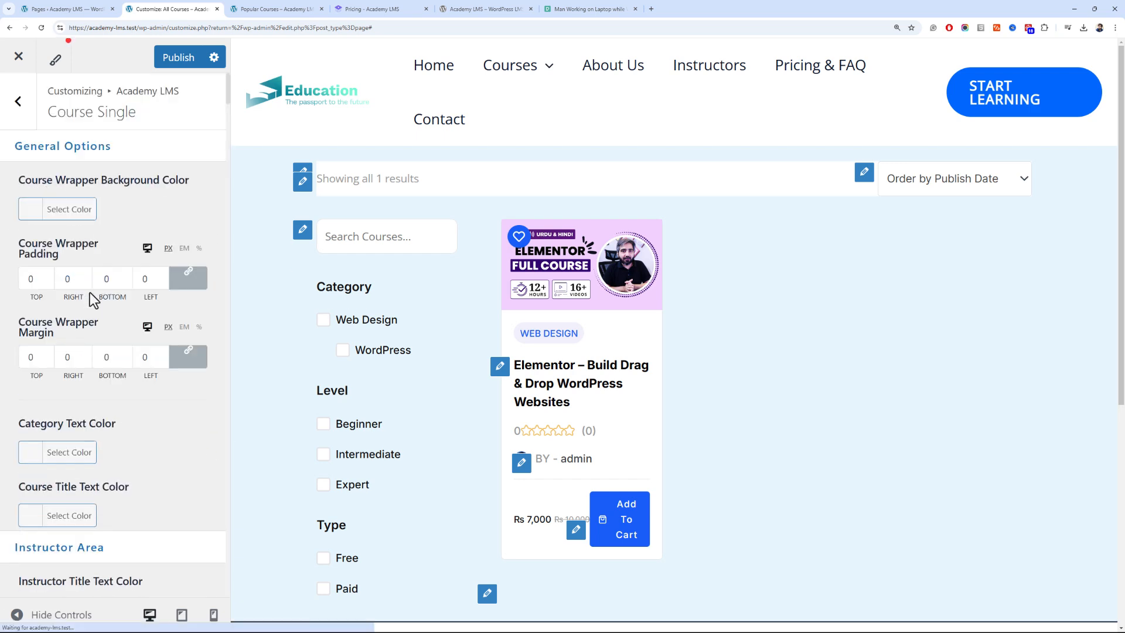
pyautogui.scroll(-7, 90, 293)
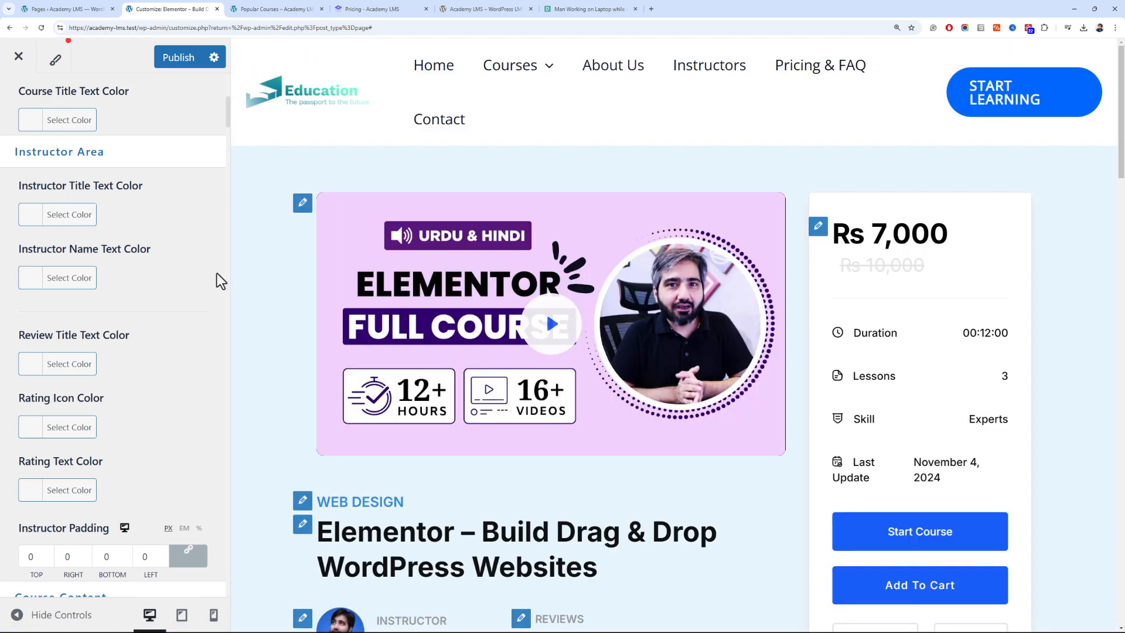
pyautogui.scroll(-2, 396, 260)
pyautogui.scroll(2, 328, 246)
pyautogui.scroll(7, 53, 252)
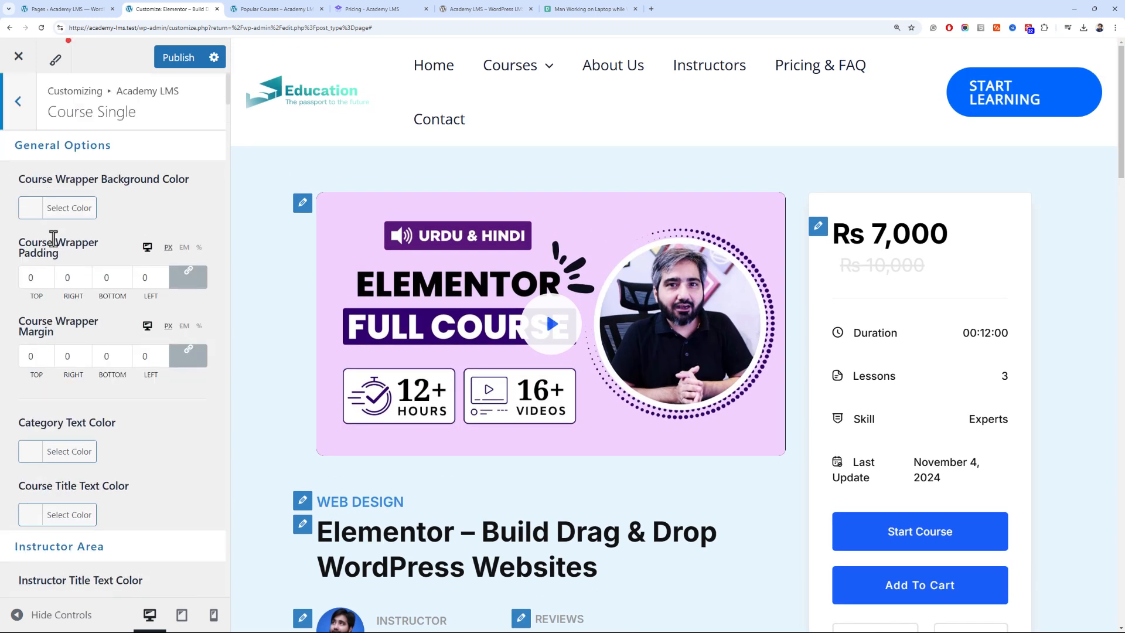
# Set the Course Wrapper Background Color of the single course page to white (#ffffff) and return to the main Customizer list
pyautogui.click(47, 217)
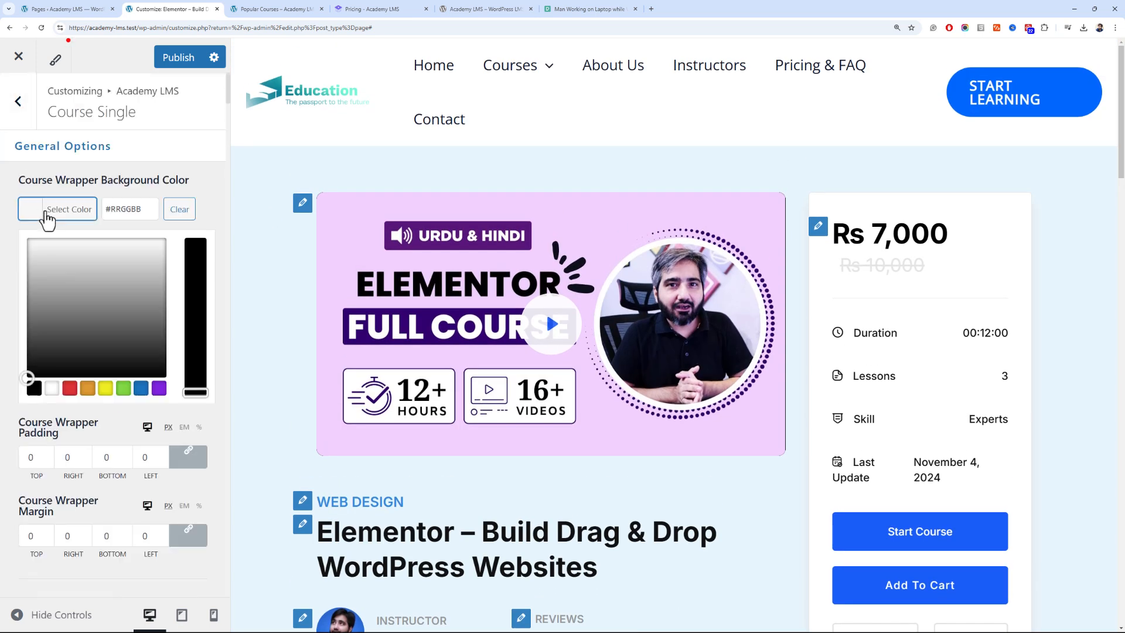
pyautogui.click(52, 388)
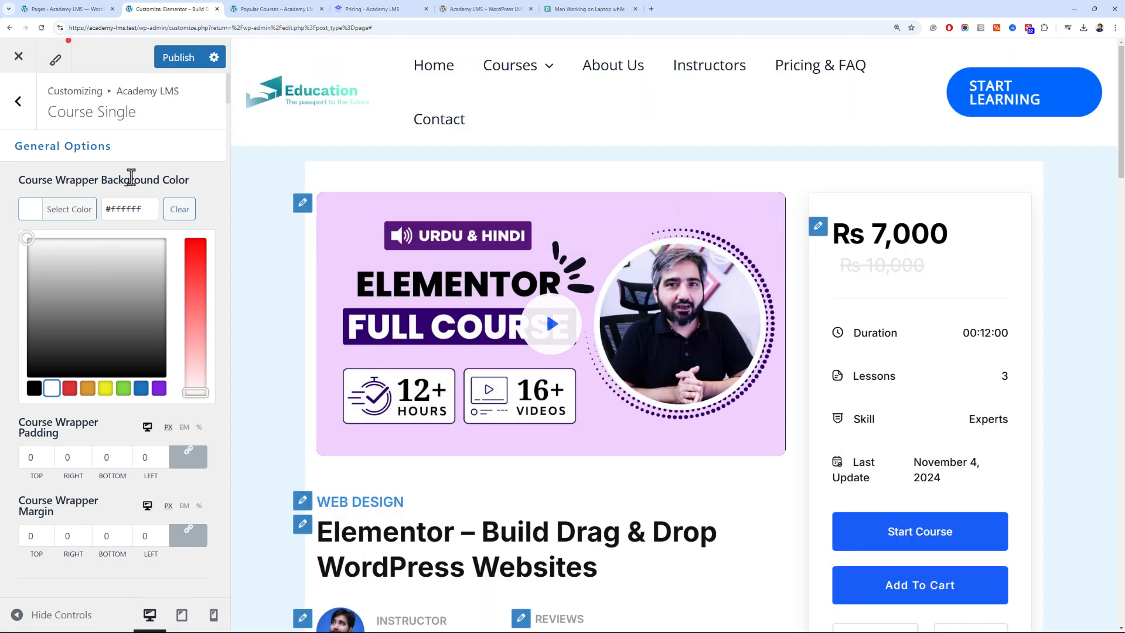
pyautogui.click(130, 176)
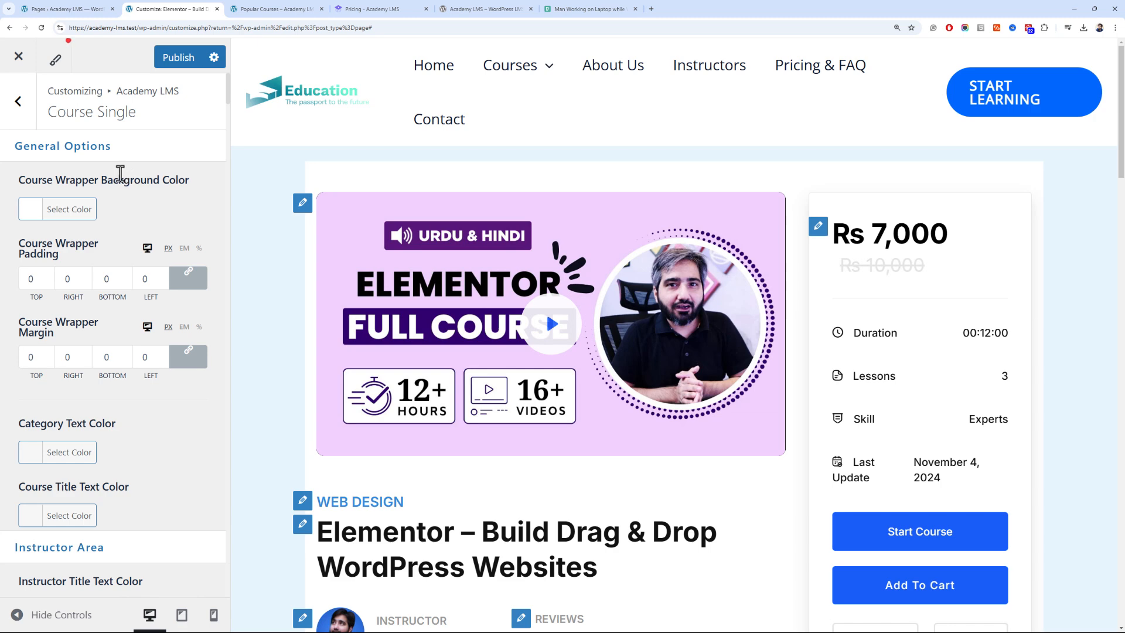
pyautogui.click(25, 115)
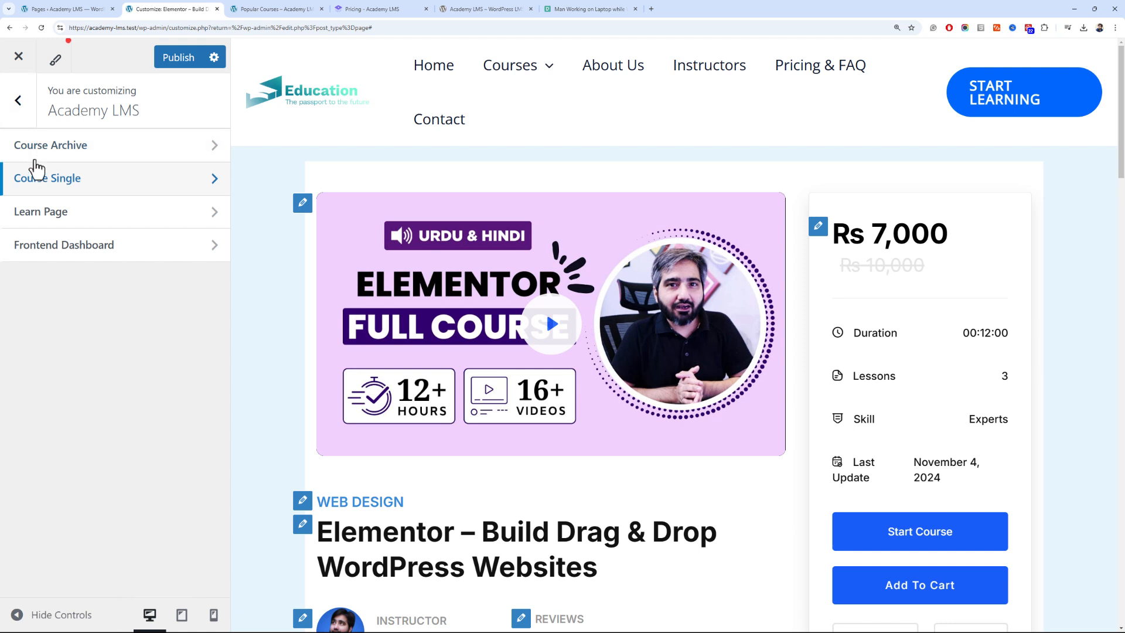
pyautogui.click(31, 118)
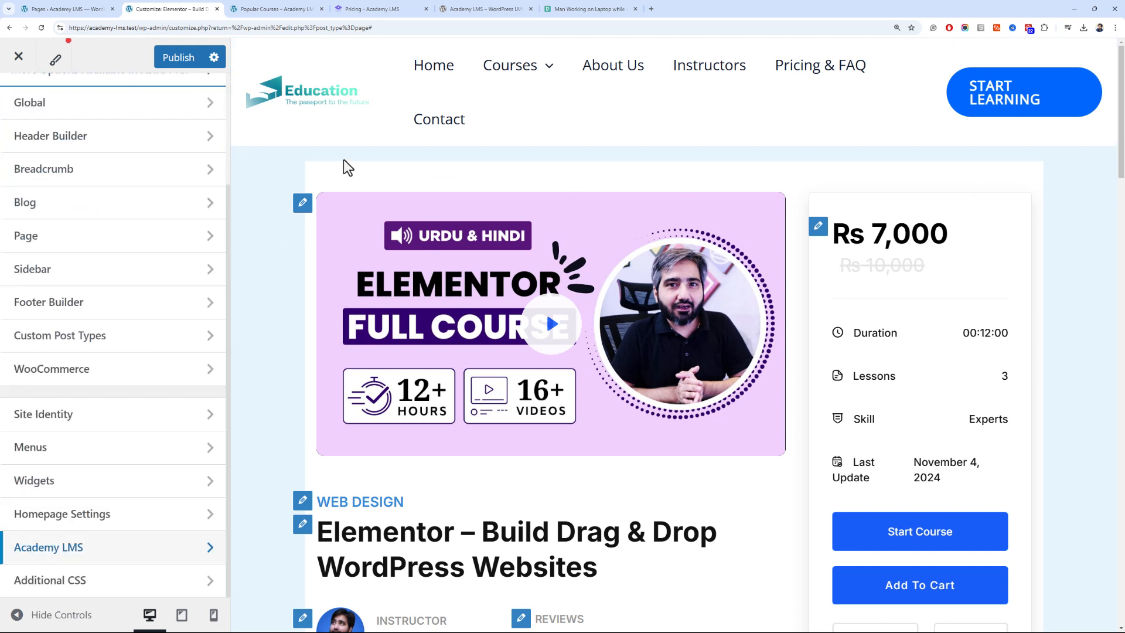
# Look through the container layout, style and width options in the global theme settings
pyautogui.scroll(3, 80, 261)
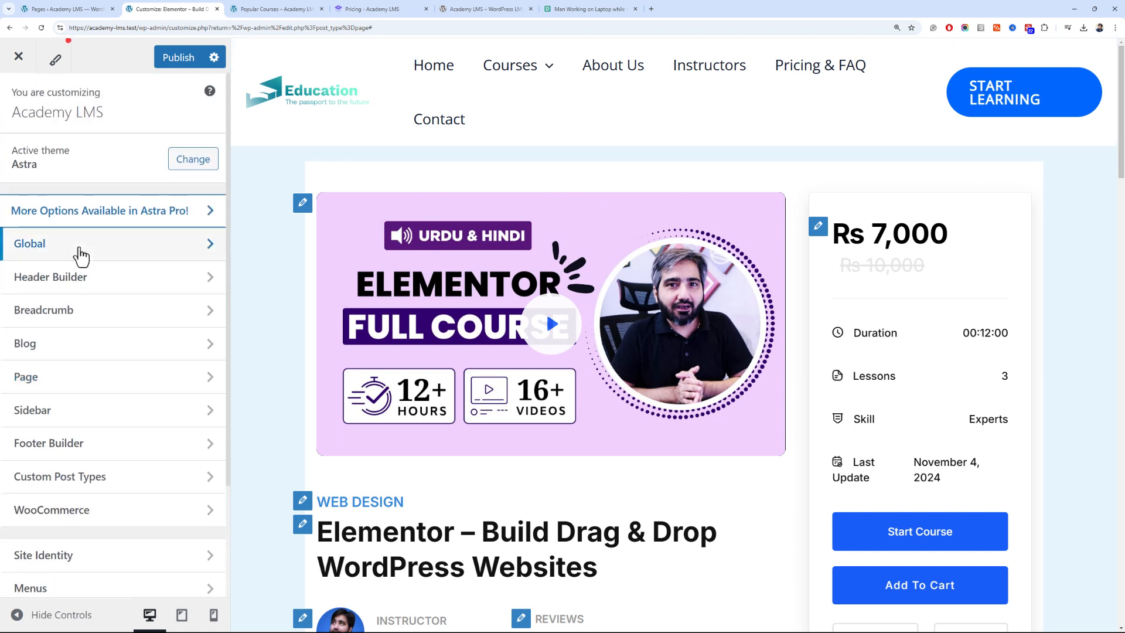
pyautogui.click(80, 256)
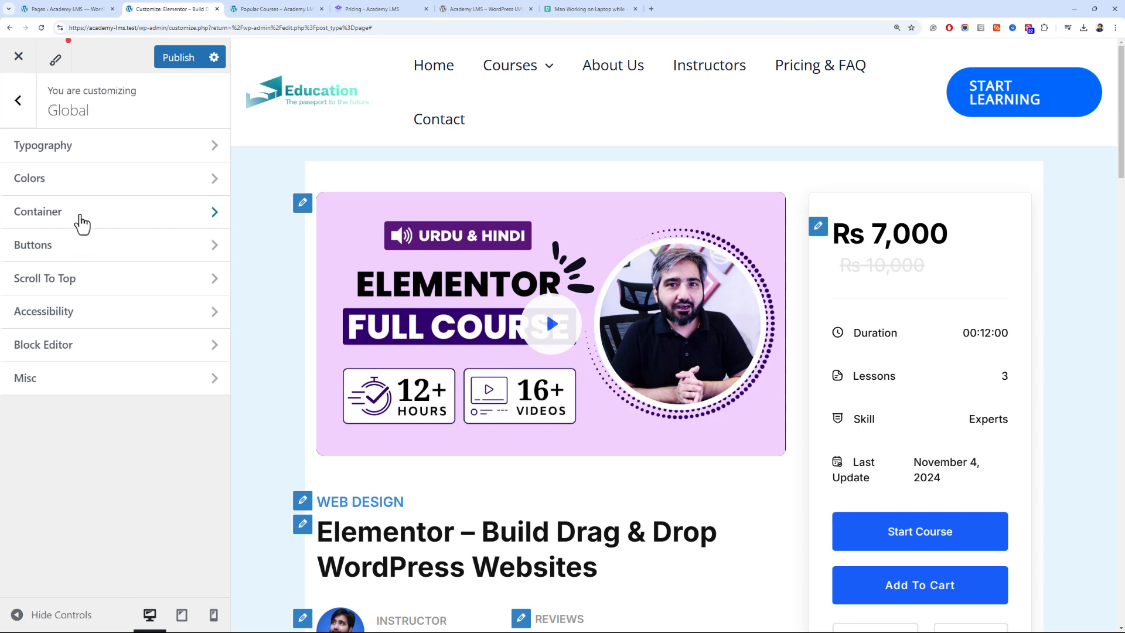
pyautogui.click(82, 223)
pyautogui.scroll(-2, 82, 329)
pyautogui.scroll(2, 82, 332)
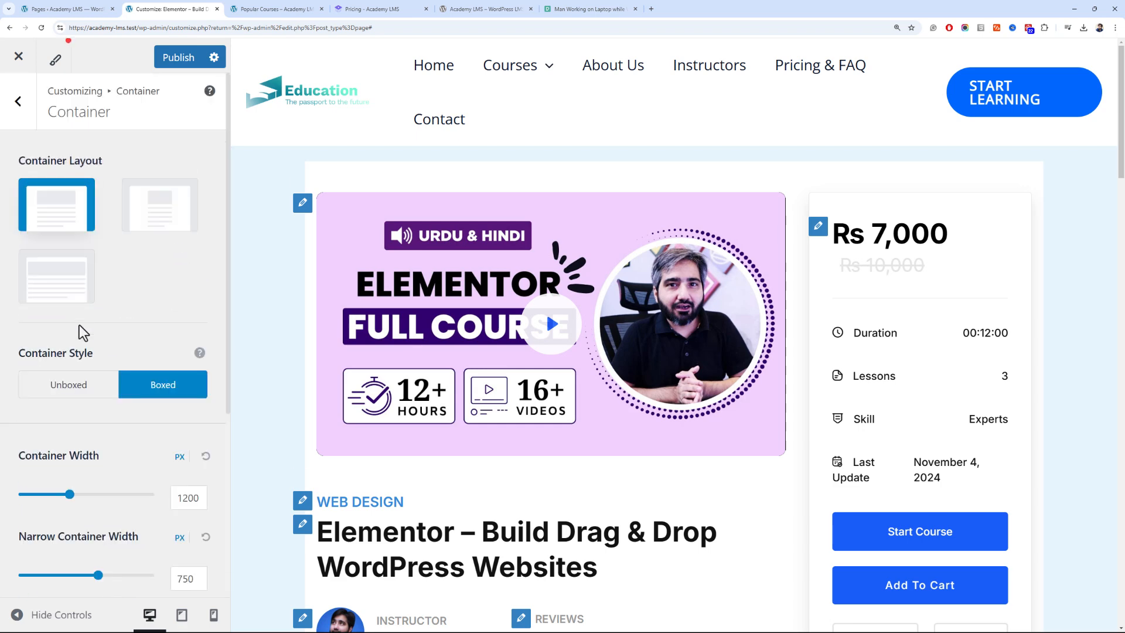
pyautogui.scroll(-3, 79, 324)
pyautogui.press('Escape')
# Set Color 5 of the Style 1 global palette to a very light grey, just off white
pyautogui.click(67, 177)
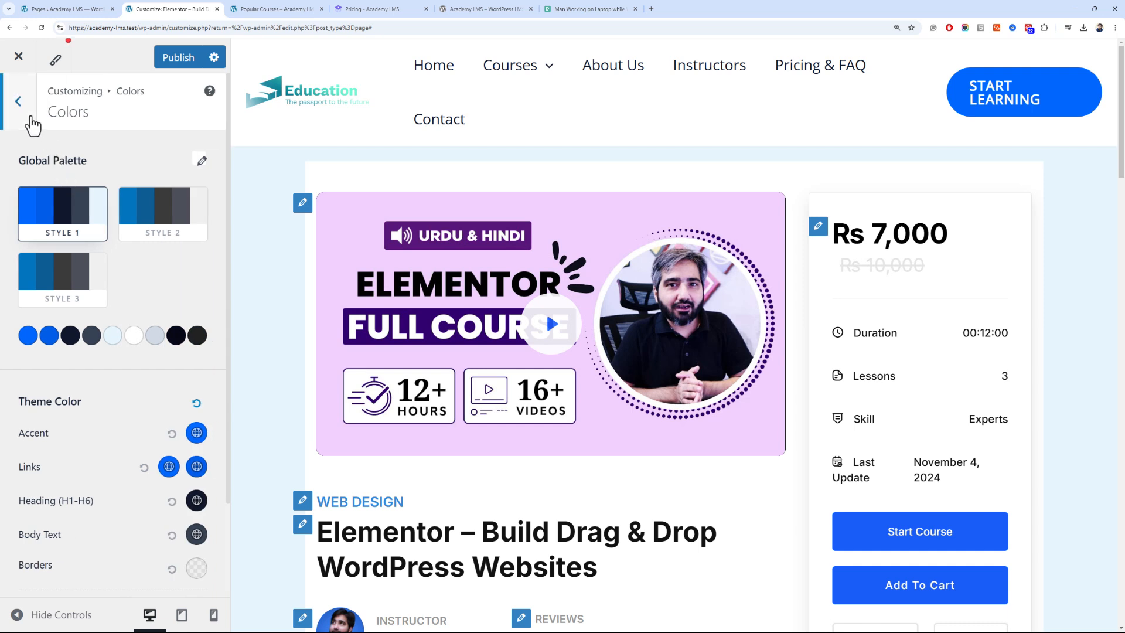
pyautogui.click(112, 337)
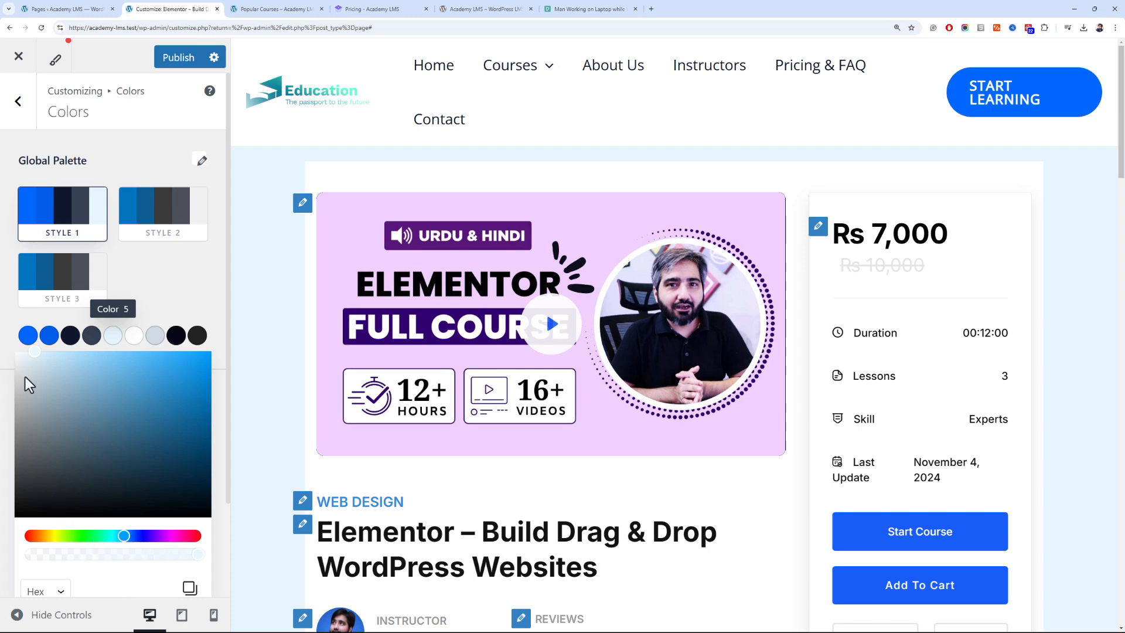
pyautogui.moveTo(20, 356); pyautogui.dragTo(9, 344)
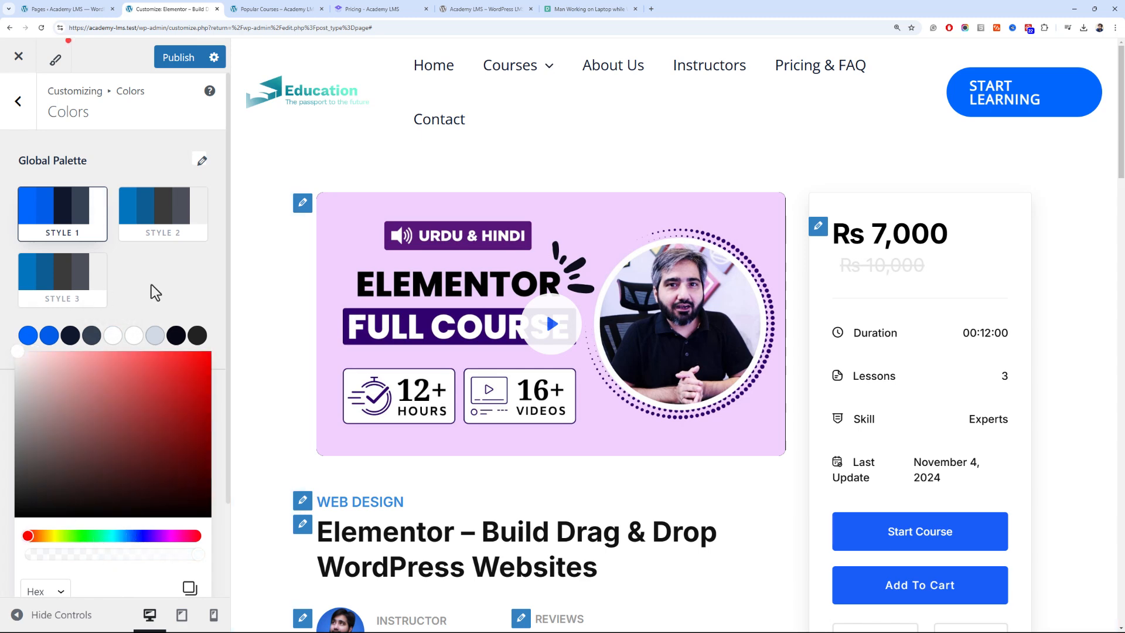
pyautogui.click(163, 278)
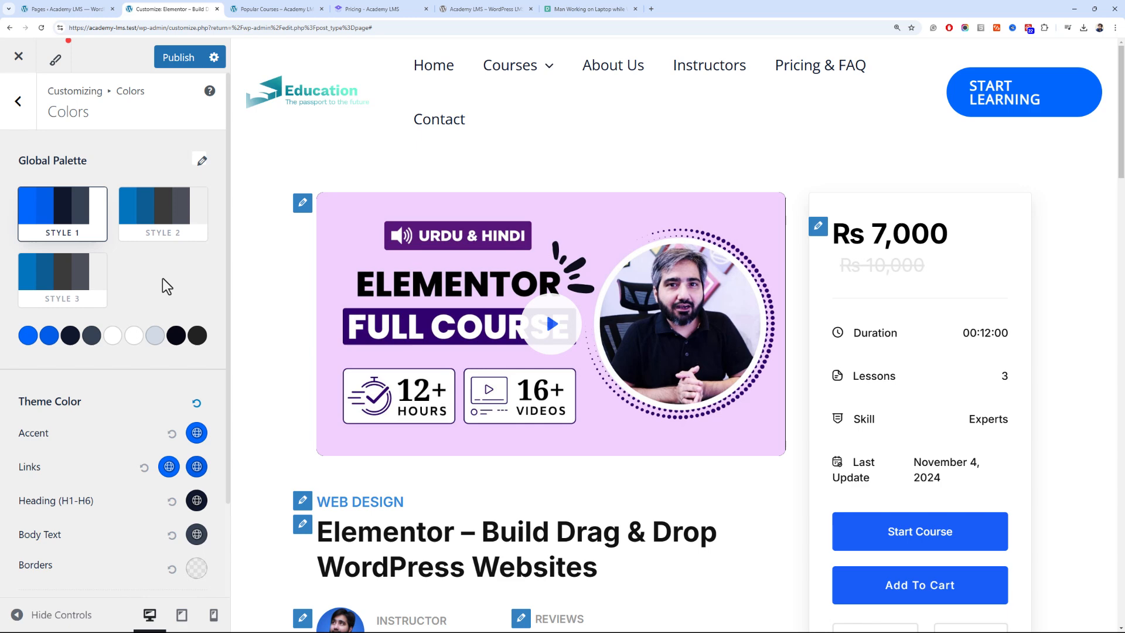
pyautogui.click(114, 338)
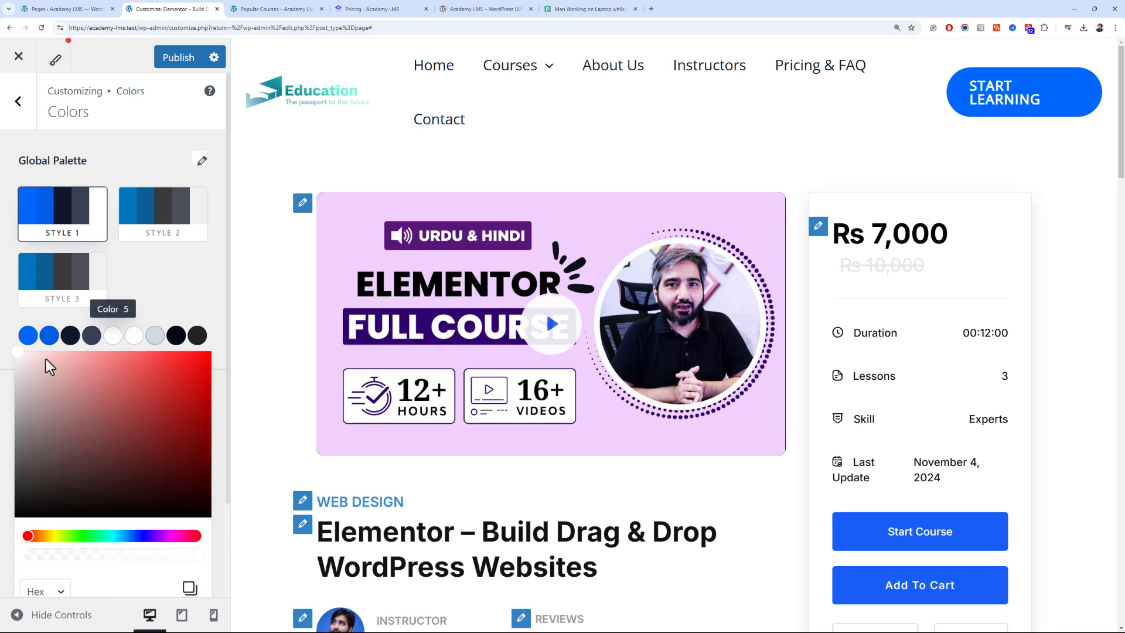
pyautogui.click(14, 360)
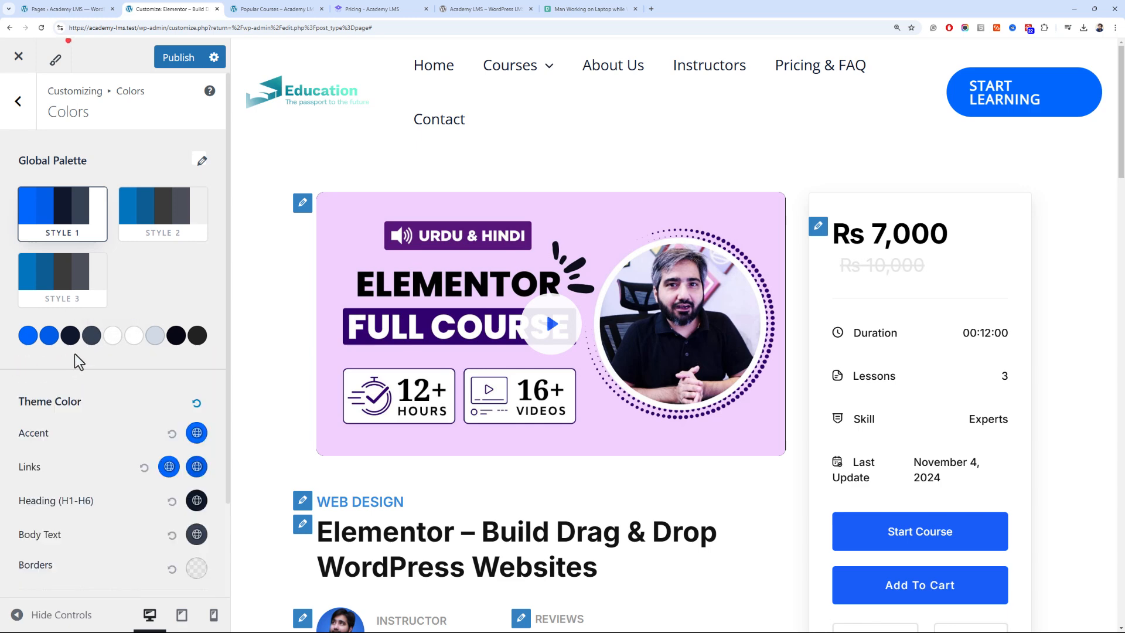
pyautogui.click(113, 339)
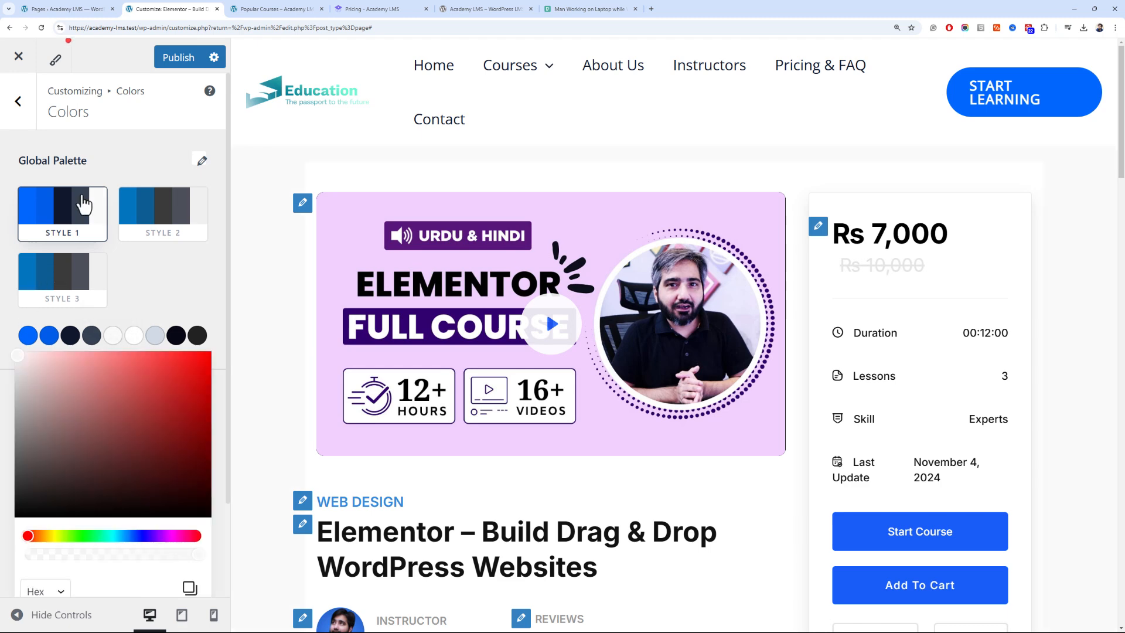
# Return to the main Customizer list and publish the changes
pyautogui.click(16, 117)
pyautogui.click(17, 117)
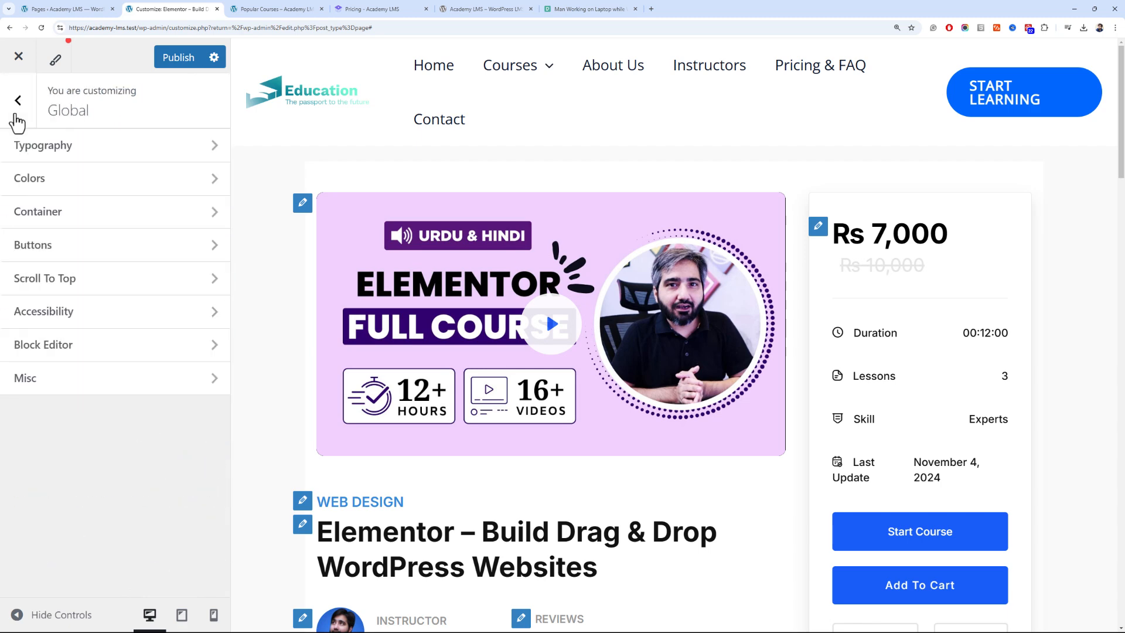
pyautogui.click(17, 118)
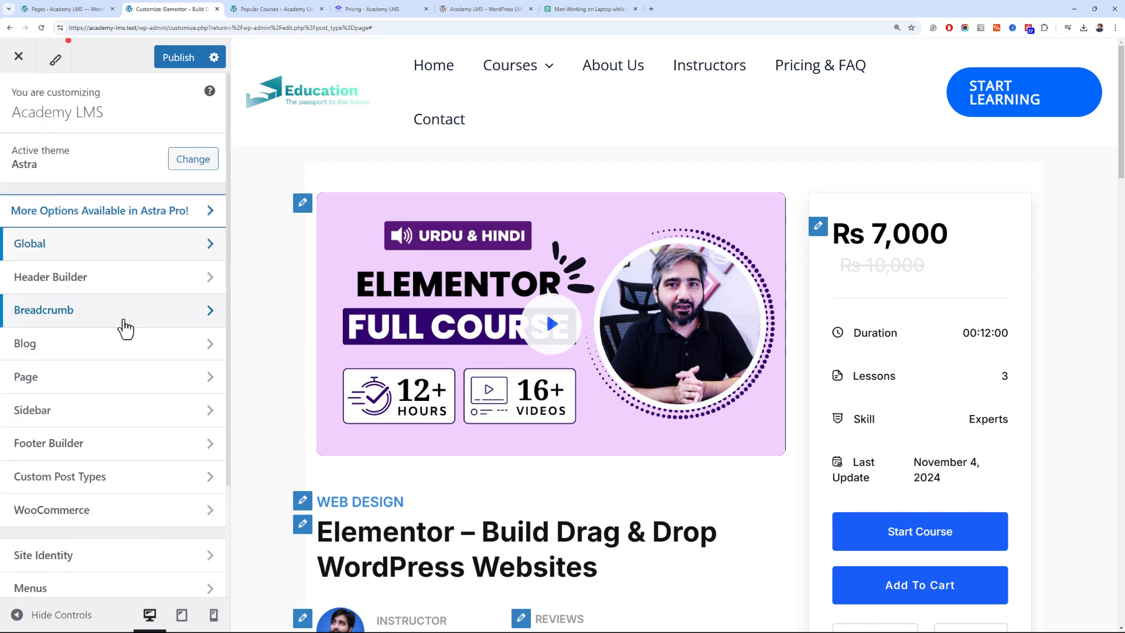
pyautogui.click(177, 61)
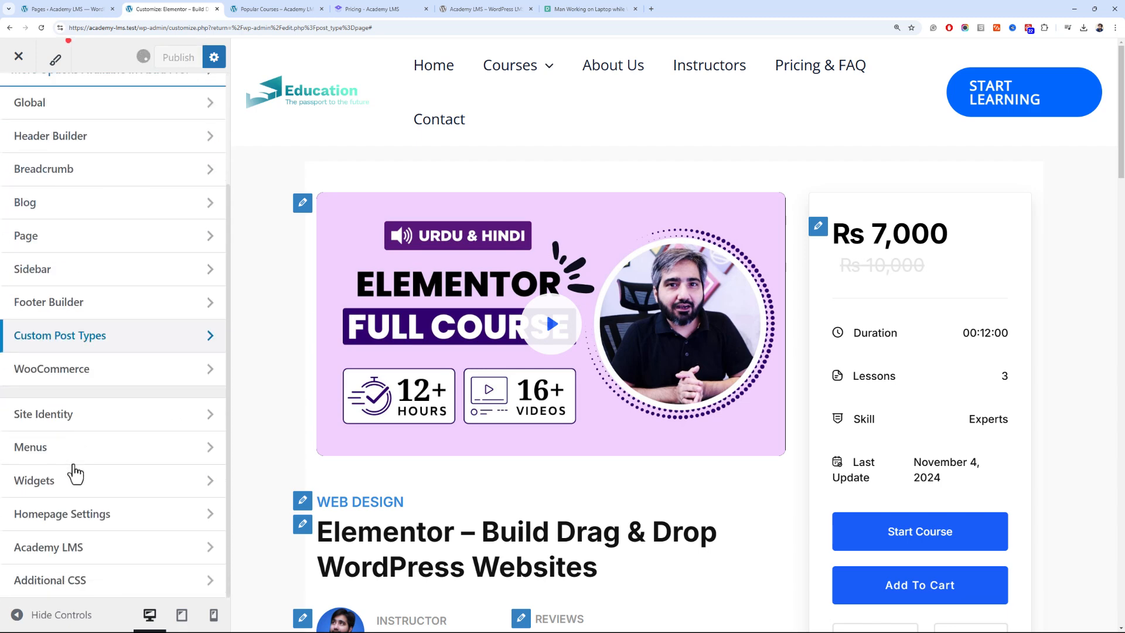
# Open the Academy LMS Learn Page settings, pause the lecture video and examine the page preview
pyautogui.scroll(-3, 76, 411)
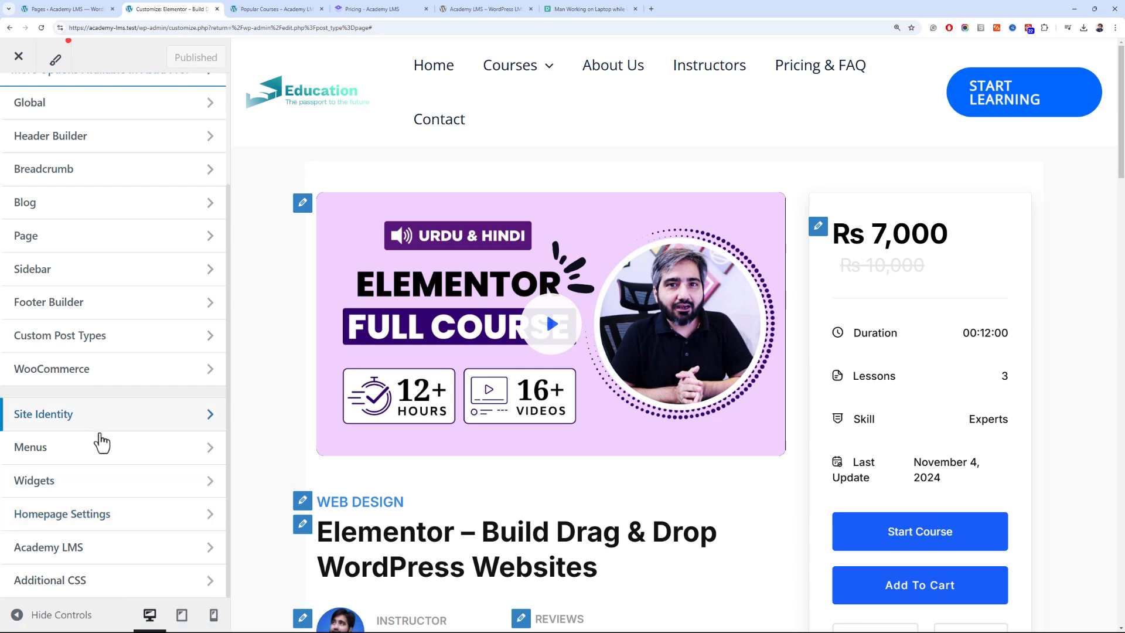
pyautogui.scroll(3, 100, 441)
pyautogui.scroll(-2, 111, 521)
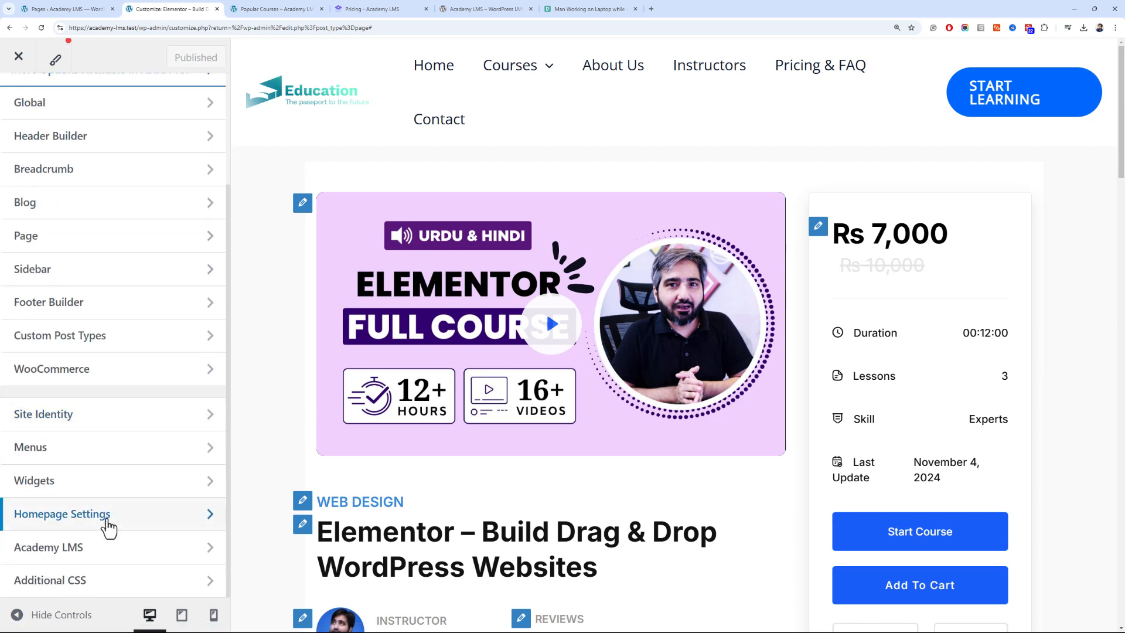
pyautogui.click(130, 564)
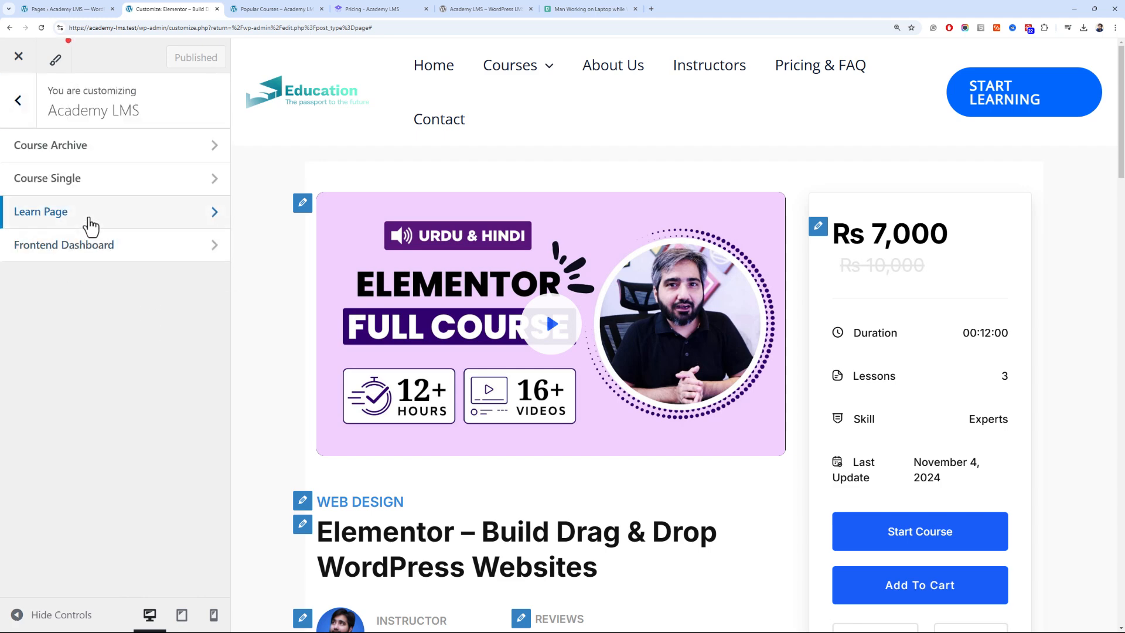
pyautogui.click(91, 225)
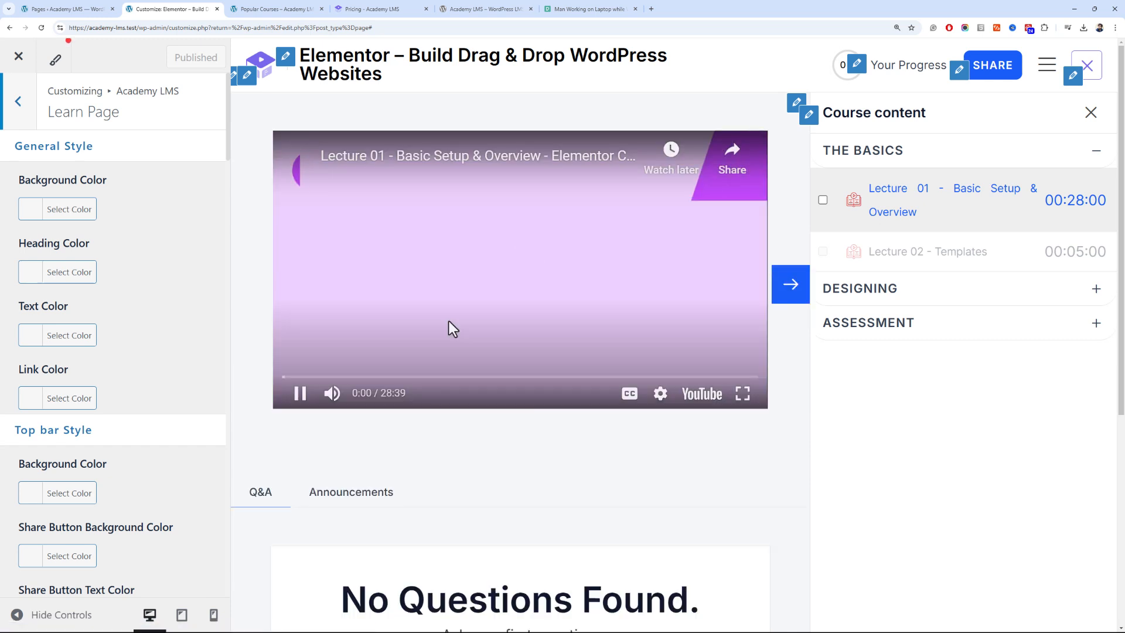
pyautogui.click(457, 300)
pyautogui.scroll(-5, 494, 440)
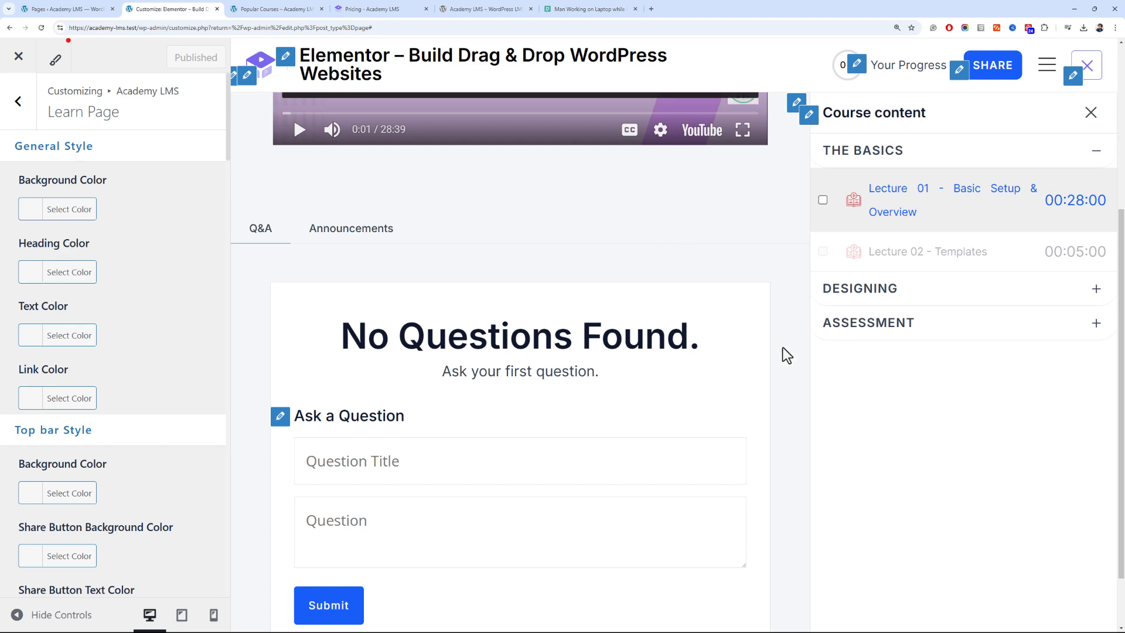
pyautogui.scroll(3, 783, 352)
pyautogui.scroll(2, 527, 290)
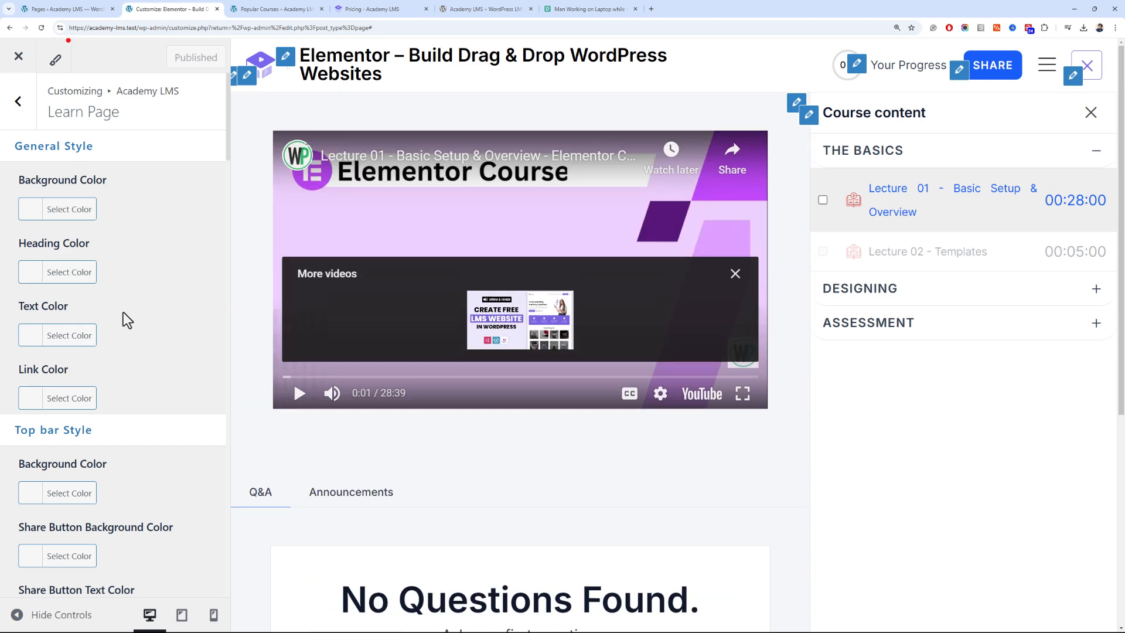
# Switch to the Frontend Dashboard settings of Academy LMS and examine the dashboard preview
pyautogui.click(18, 101)
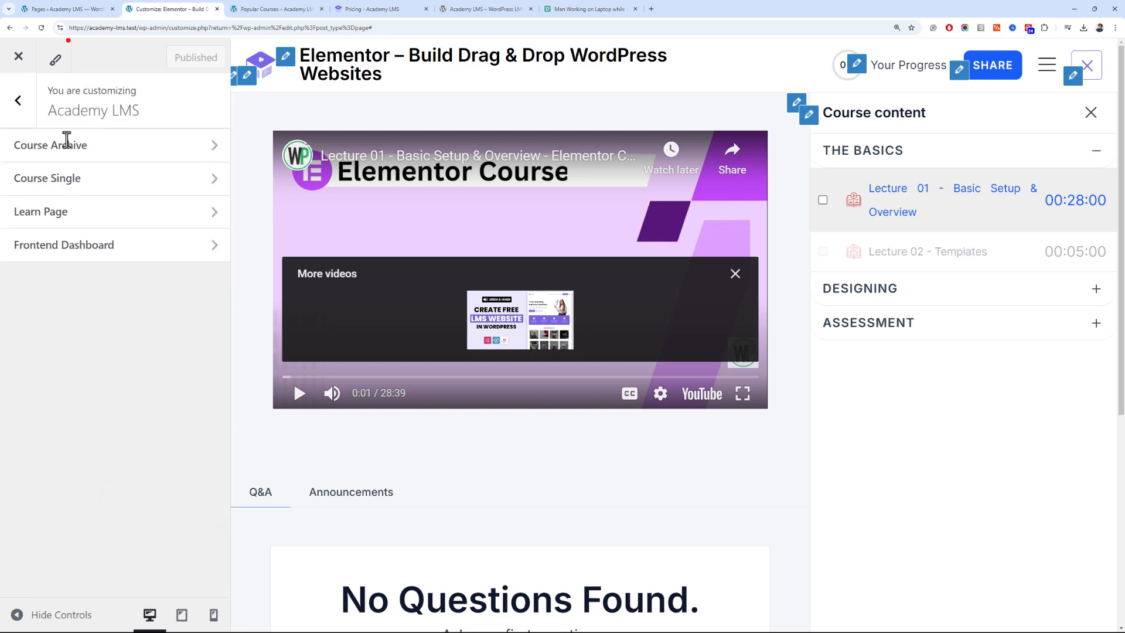
pyautogui.click(77, 252)
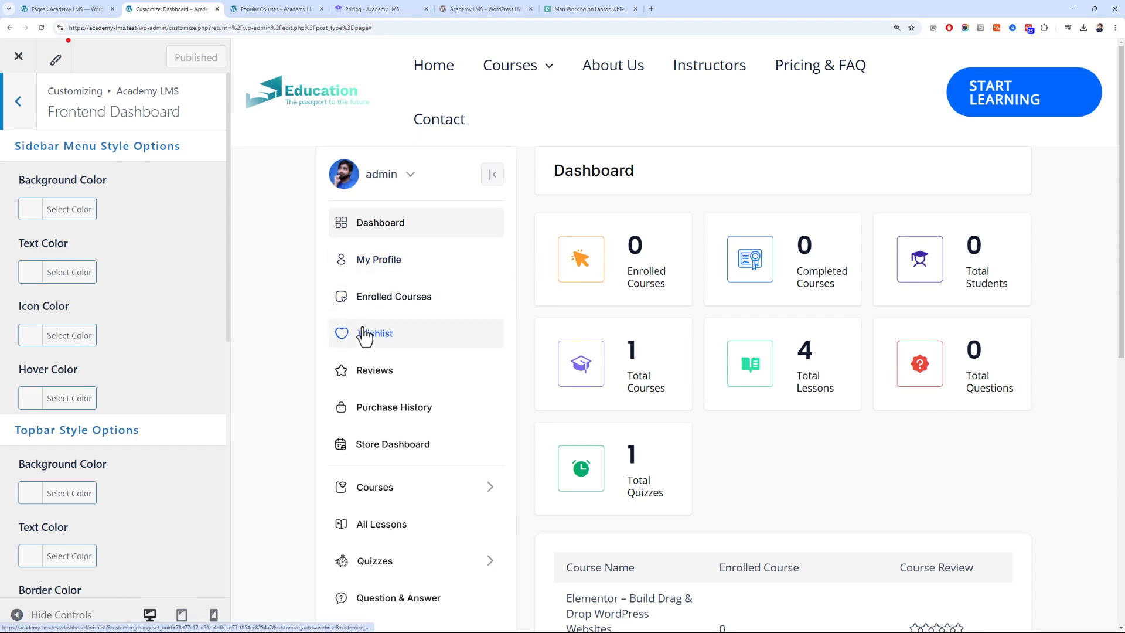
pyautogui.scroll(-5, 336, 326)
pyautogui.scroll(5, 359, 335)
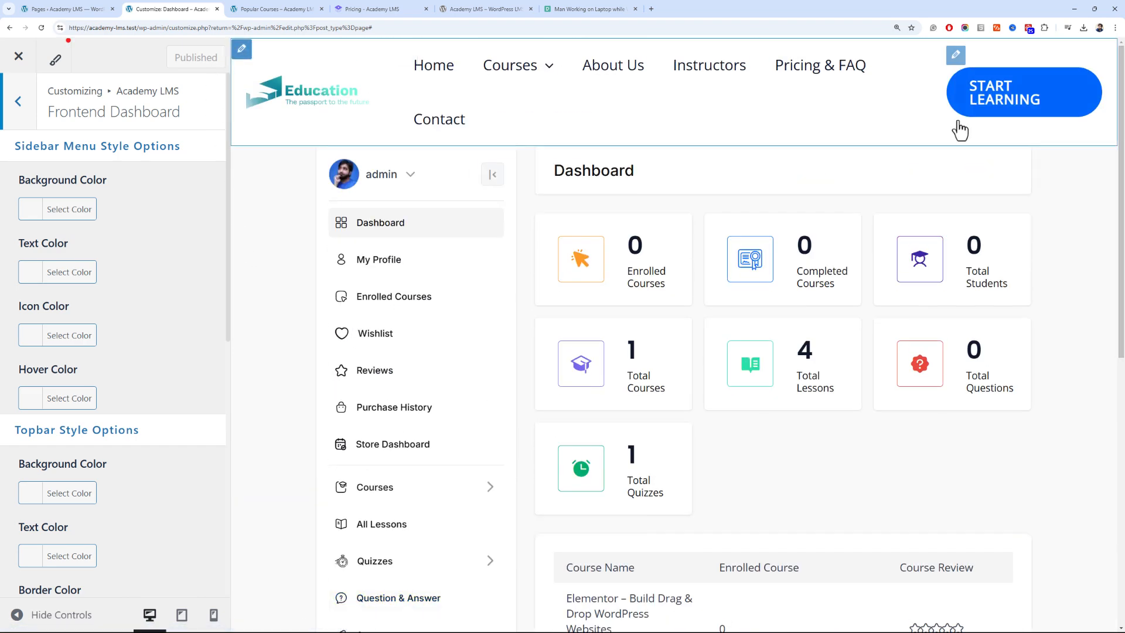
# Close the Customizer tab and check the Start Learning header button on the Popular Courses page
pyautogui.click(217, 9)
pyautogui.scroll(5, 211, 152)
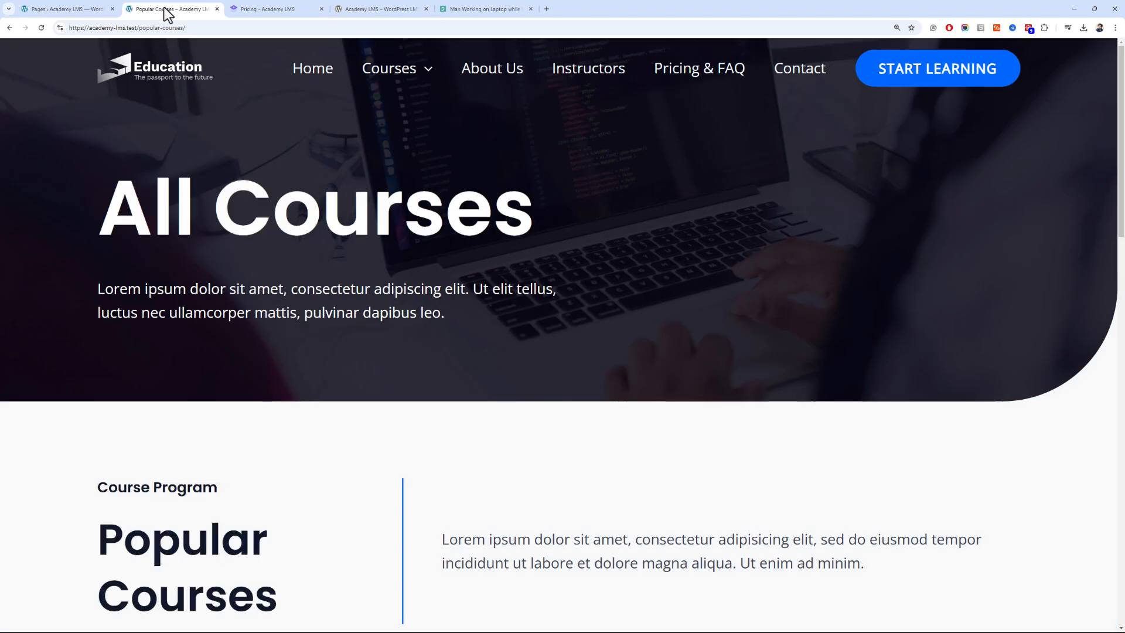
pyautogui.click(106, 5)
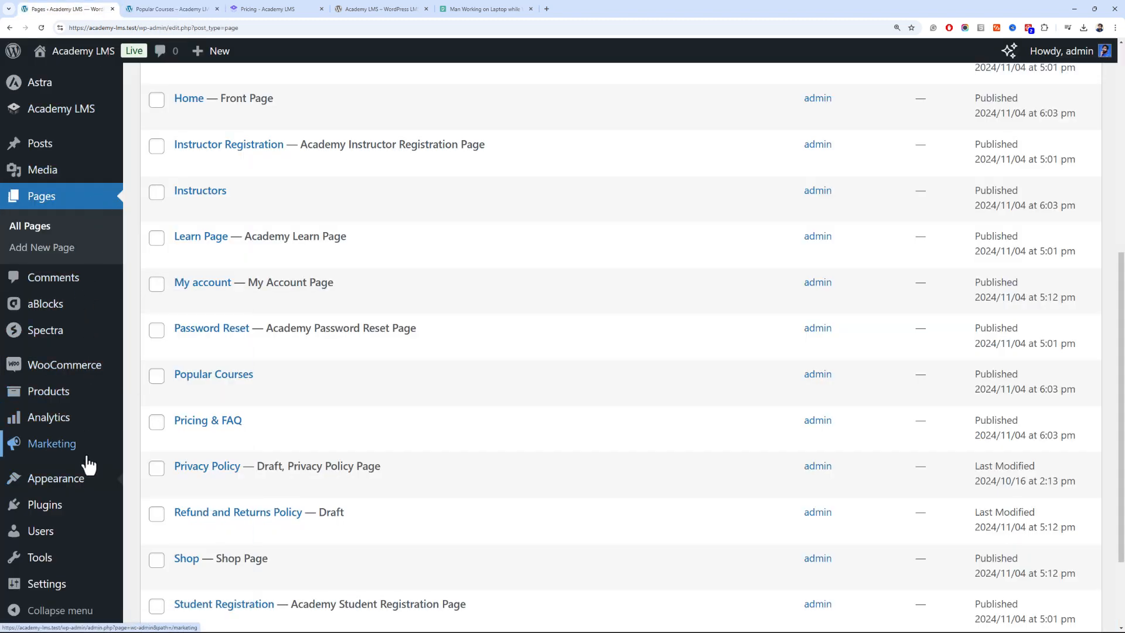
pyautogui.click(197, 7)
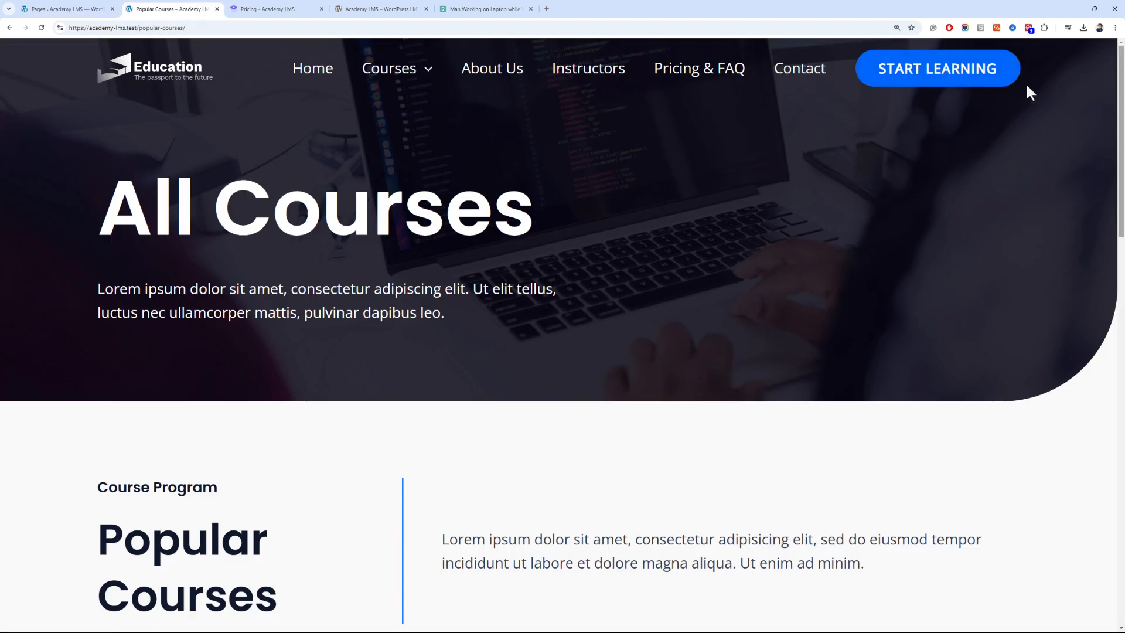
pyautogui.moveTo(1122, 120); pyautogui.dragTo(1090, 111)
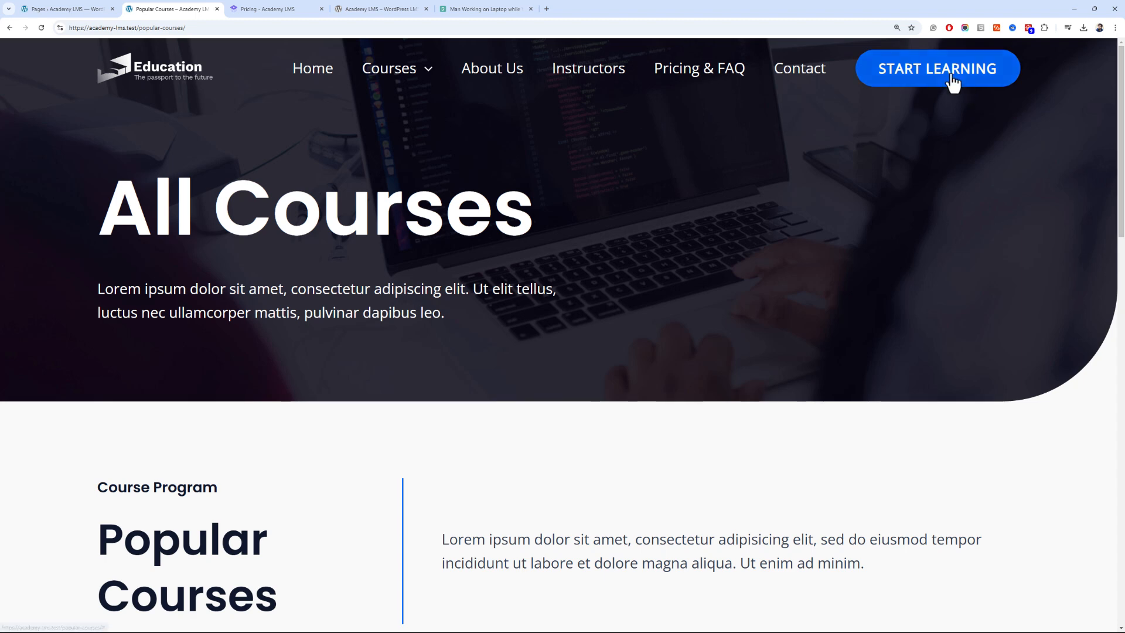
# Reopen the theme Customizer from the WordPress admin Pages screen
pyautogui.click(96, 8)
pyautogui.moveTo(94, 479)
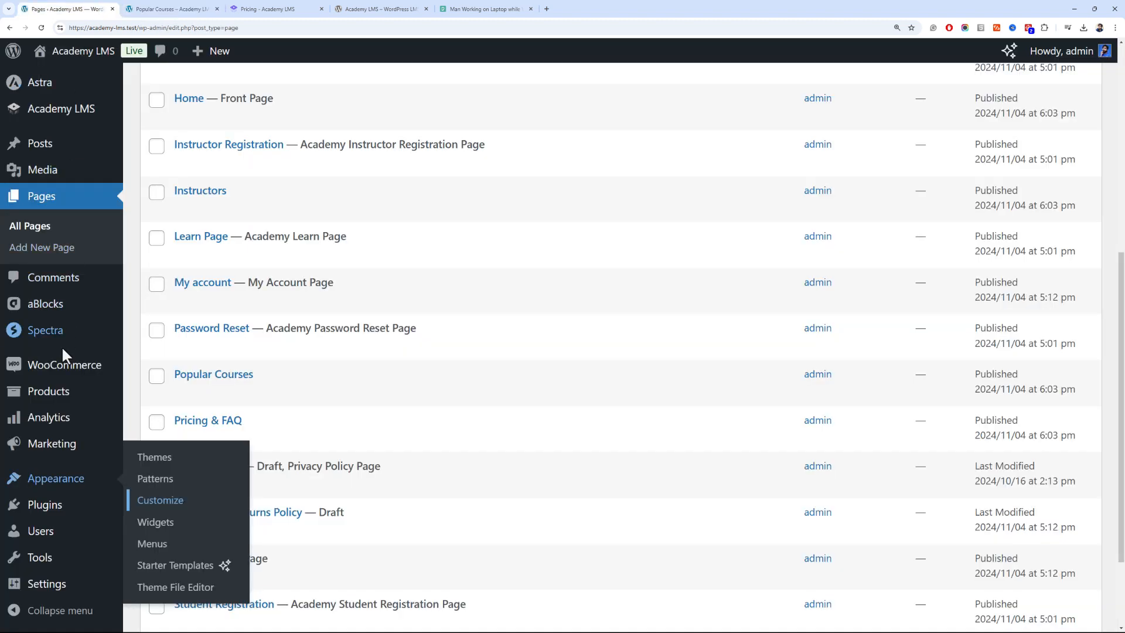
pyautogui.click(163, 501)
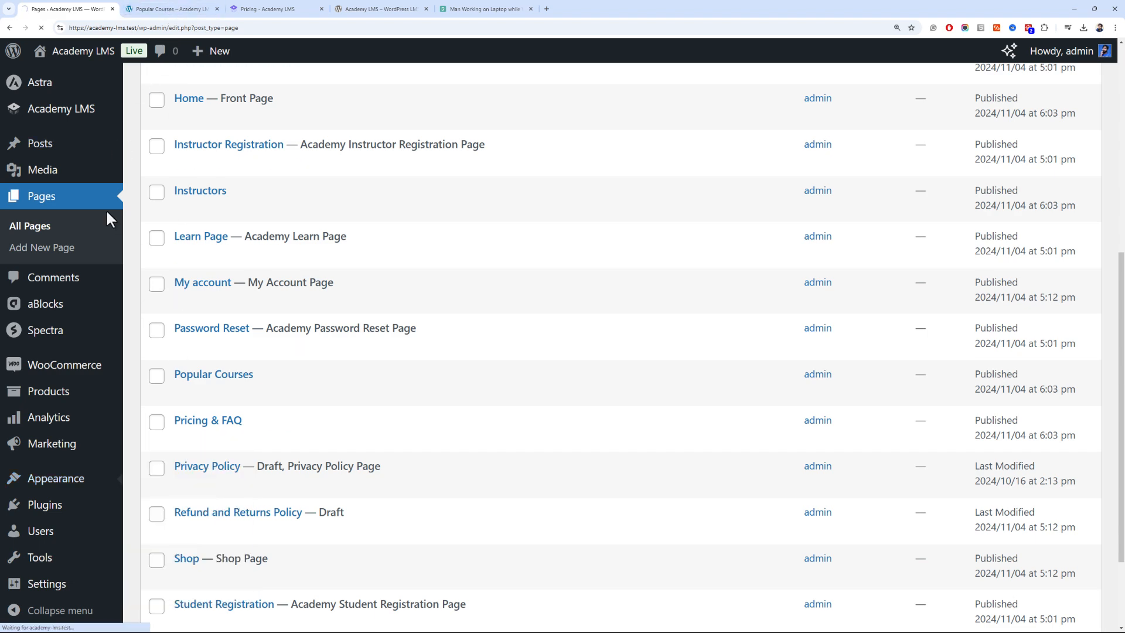
pyautogui.scroll(2, 111, 208)
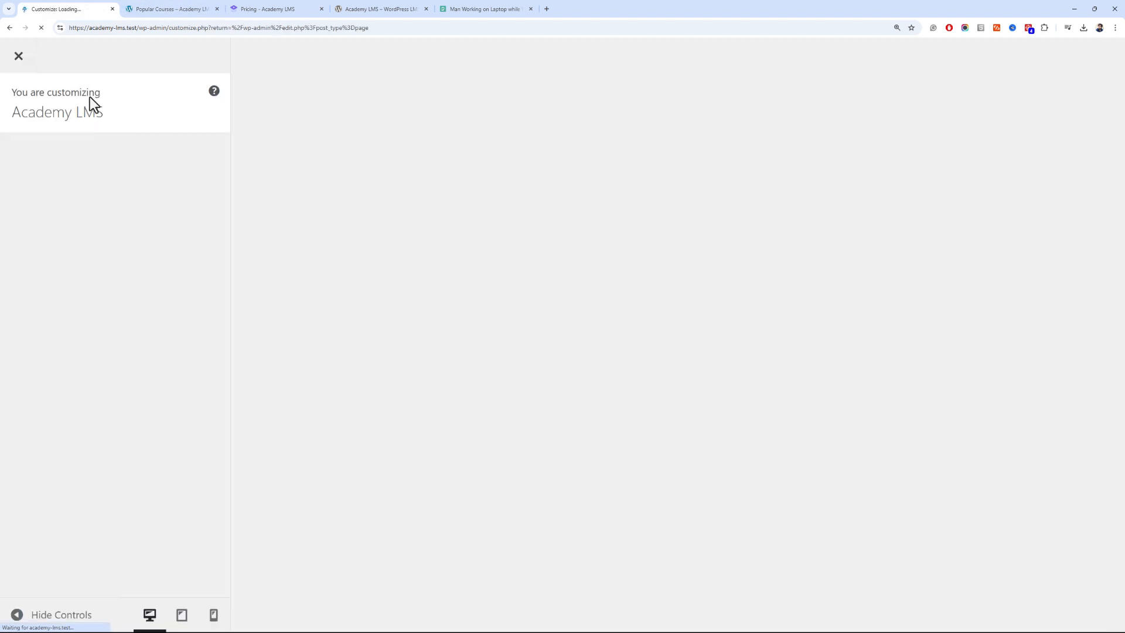
pyautogui.click(122, 8)
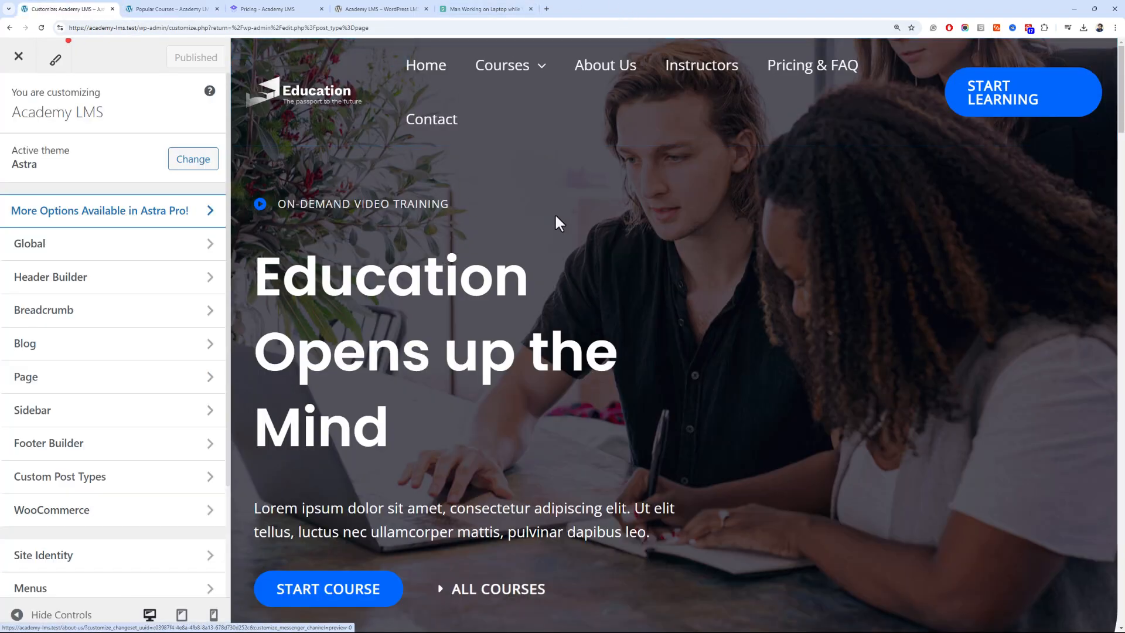
# Change the text of the Header Builder's button to "Dashboard"
pyautogui.click(119, 289)
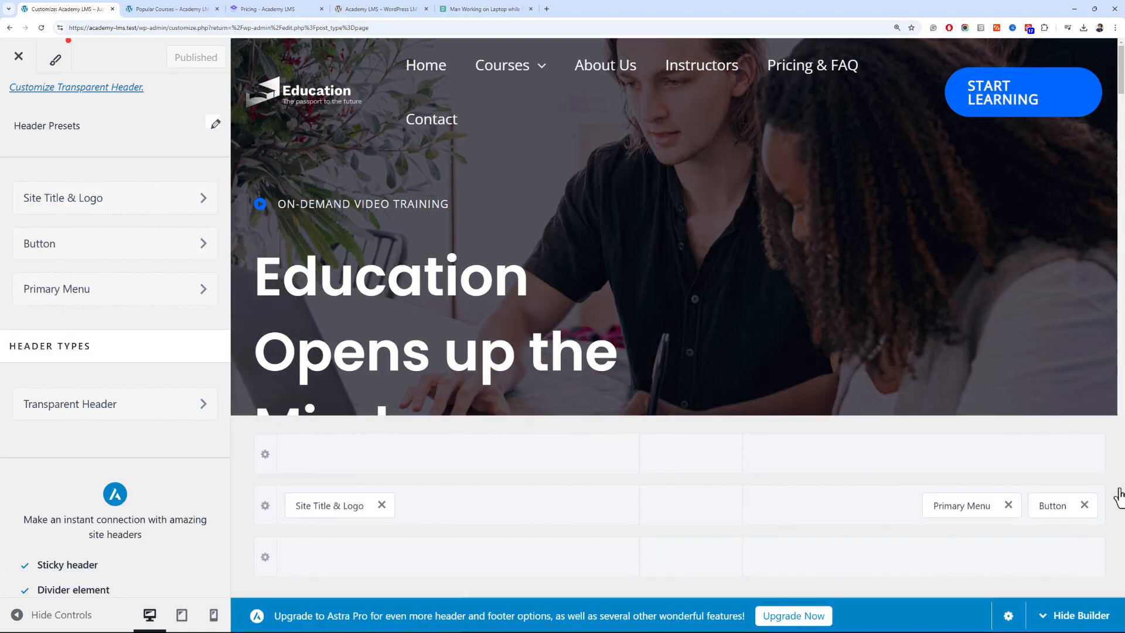
pyautogui.click(1072, 505)
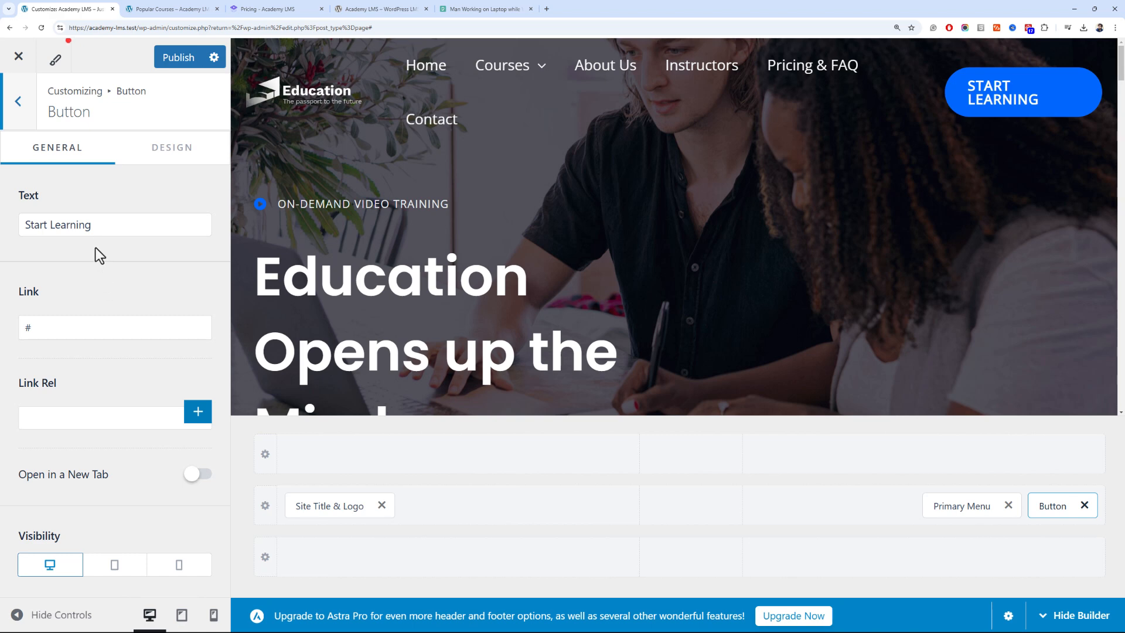
pyautogui.tripleClick(121, 233)
pyautogui.write('DaSHB')
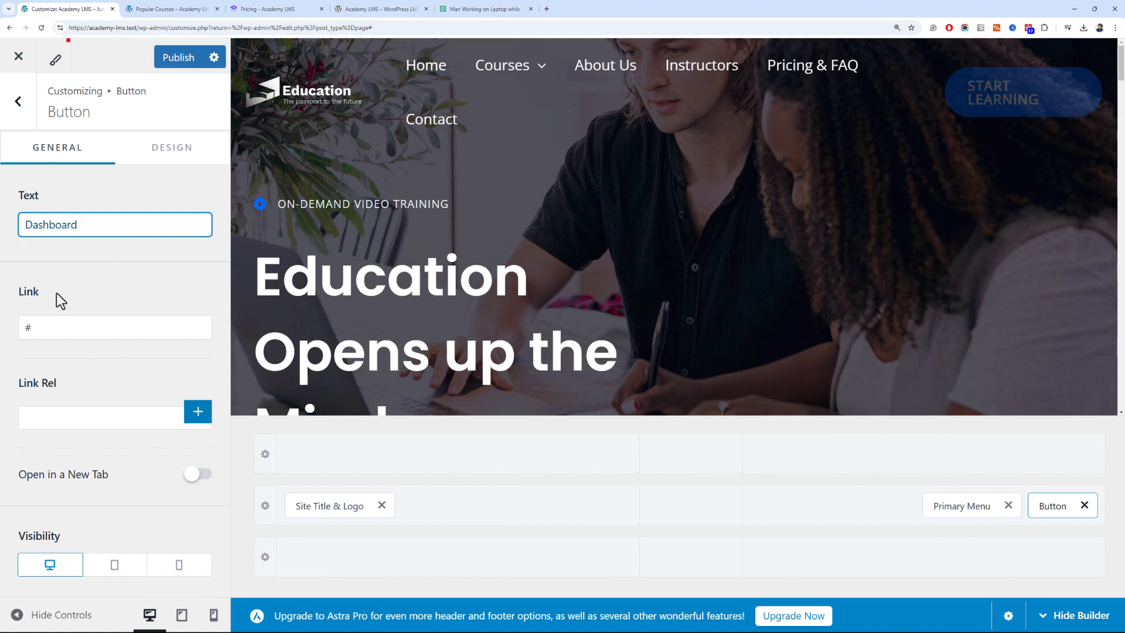
# Load the site's wp-admin dashboard in place of the Popular Courses page and move its tab ahead of the Customizer
pyautogui.click(44, 328)
pyautogui.click(191, 8)
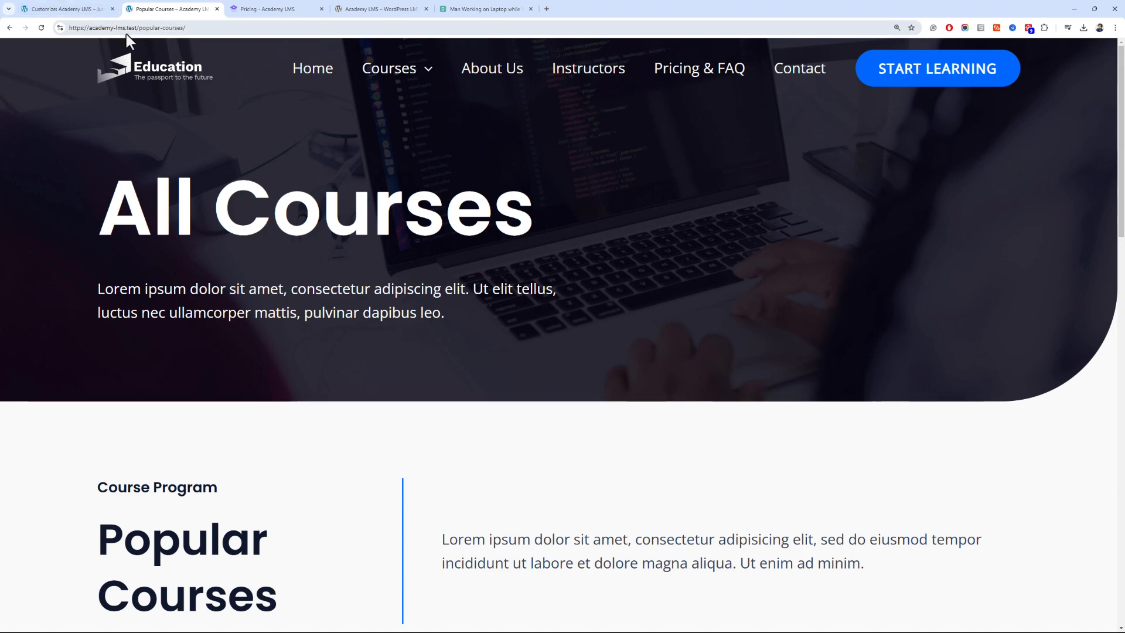
pyautogui.moveTo(139, 28); pyautogui.dragTo(246, 29)
pyautogui.write('wp-admin/')
pyautogui.press('Return')
pyautogui.moveTo(191, 8); pyautogui.dragTo(70, 11)
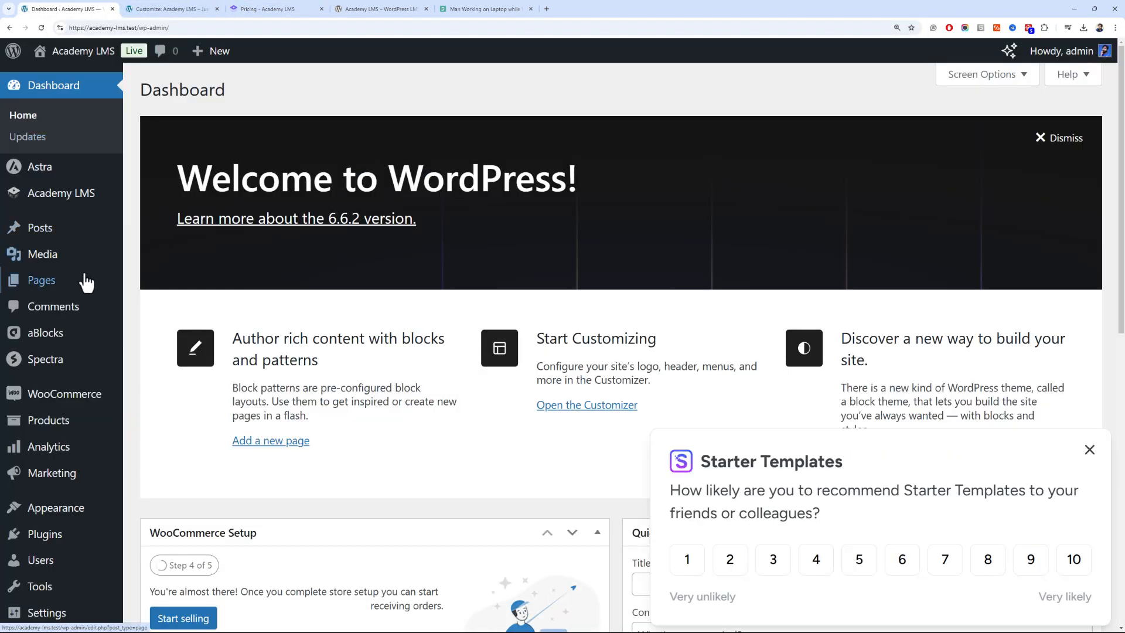
# Copy the link address of the Academy Frontend Dashboard page from the WordPress Pages list
pyautogui.click(85, 279)
pyautogui.scroll(-2, 309, 234)
pyautogui.rightClick(294, 337)
pyautogui.click(316, 346)
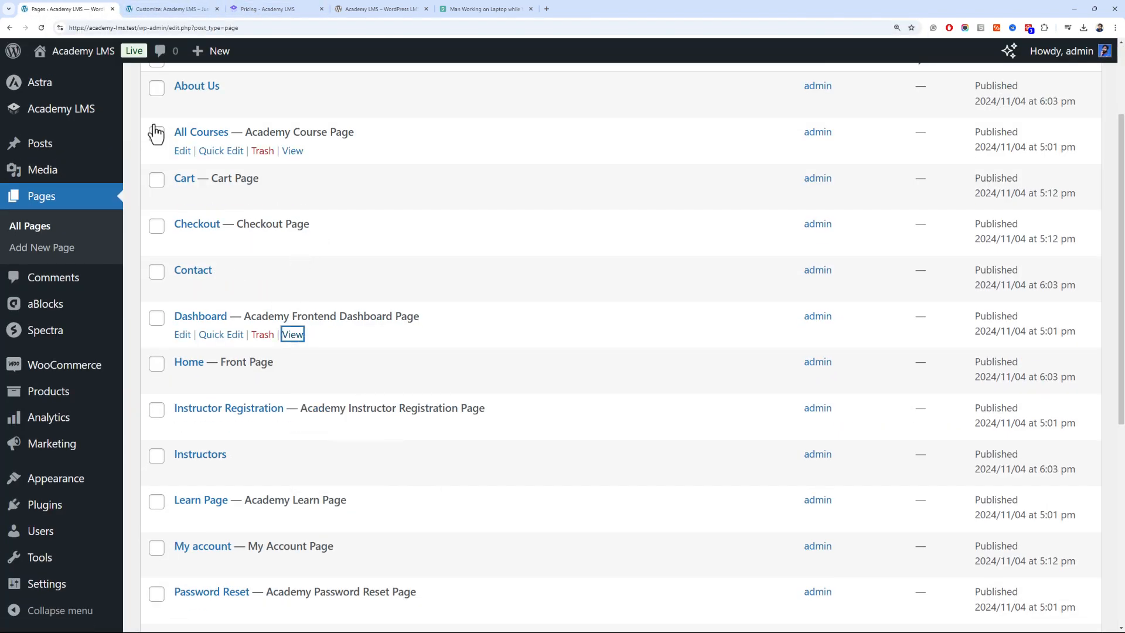
pyautogui.click(170, 9)
pyautogui.click(141, 327)
pyautogui.hotkey('ctrl', 'a')
pyautogui.write('https://academy-lms.test/dashboard/')
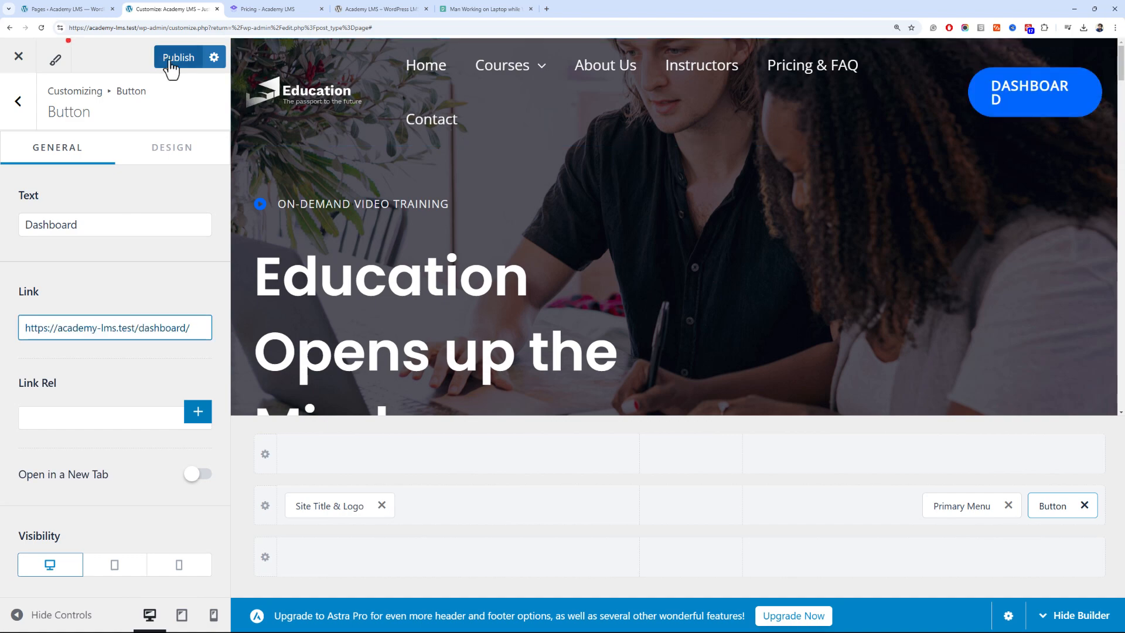
pyautogui.click(175, 58)
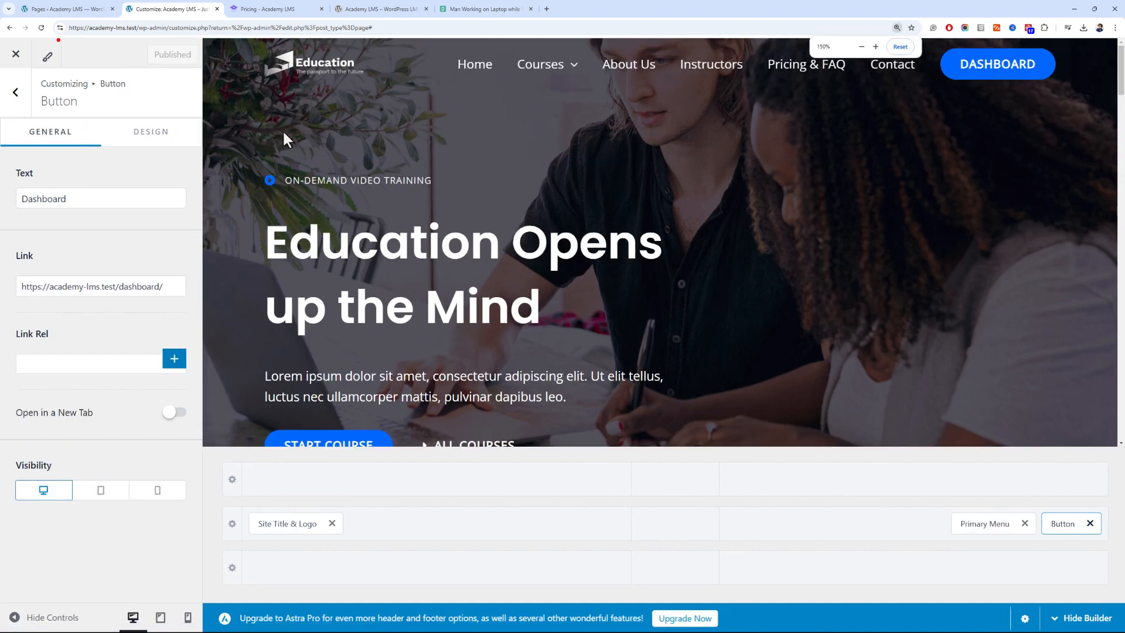
# Open the site's front end in a separate tab and go to its All Courses page
pyautogui.click(64, 8)
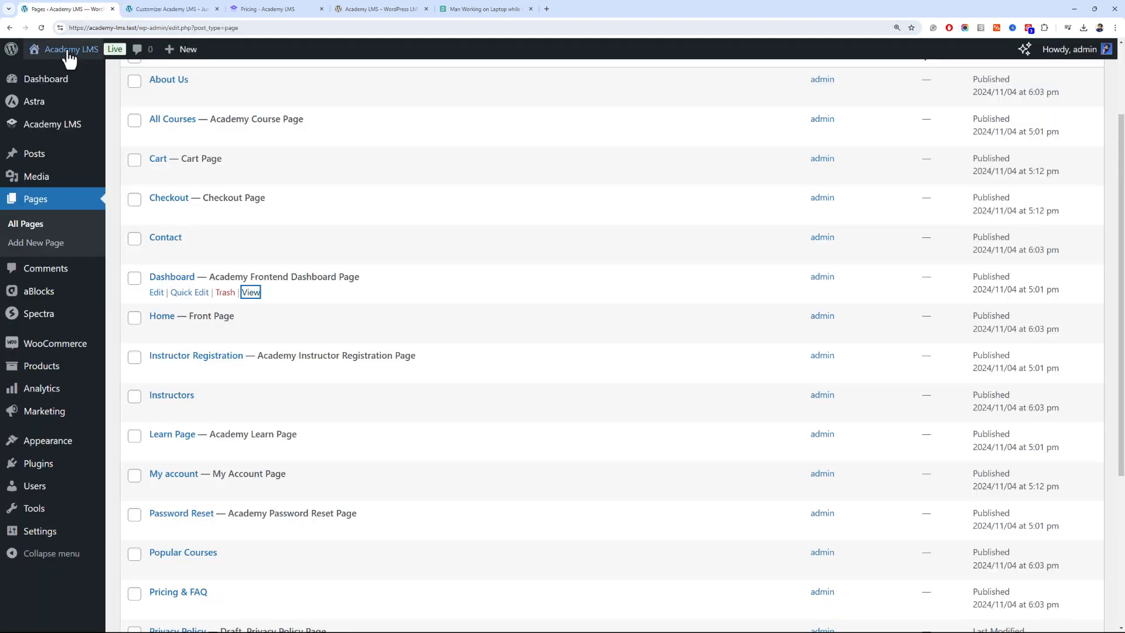
pyautogui.keyDown('ctrl'); pyautogui.click(67, 52); pyautogui.keyUp('ctrl')
pyautogui.click(252, 9)
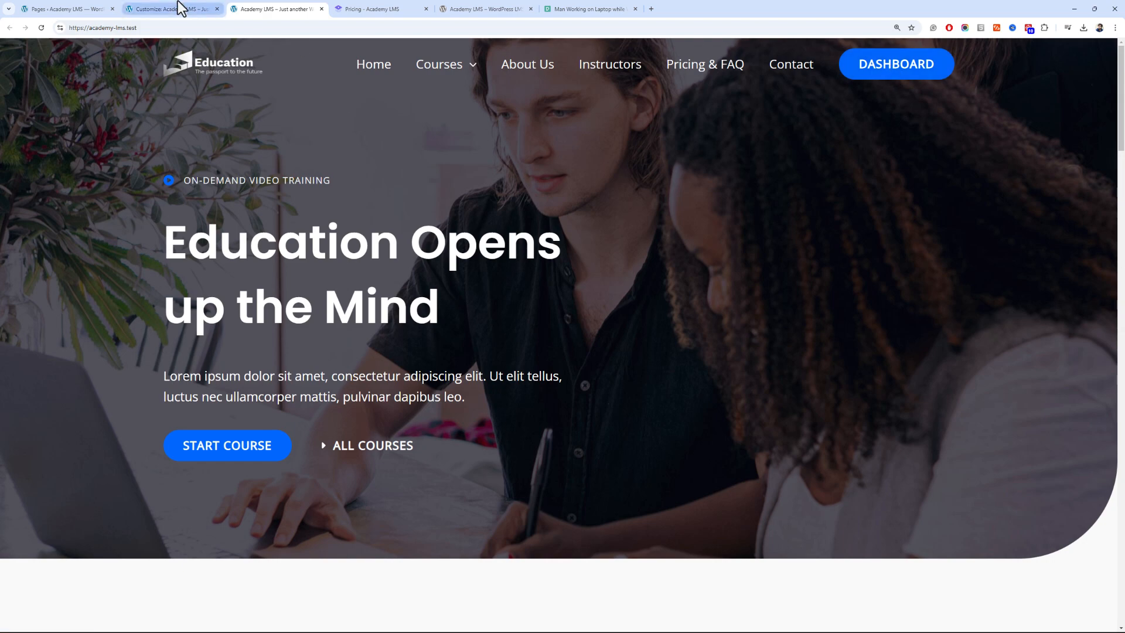
pyautogui.click(88, 9)
pyautogui.click(276, 9)
pyautogui.moveTo(483, 157)
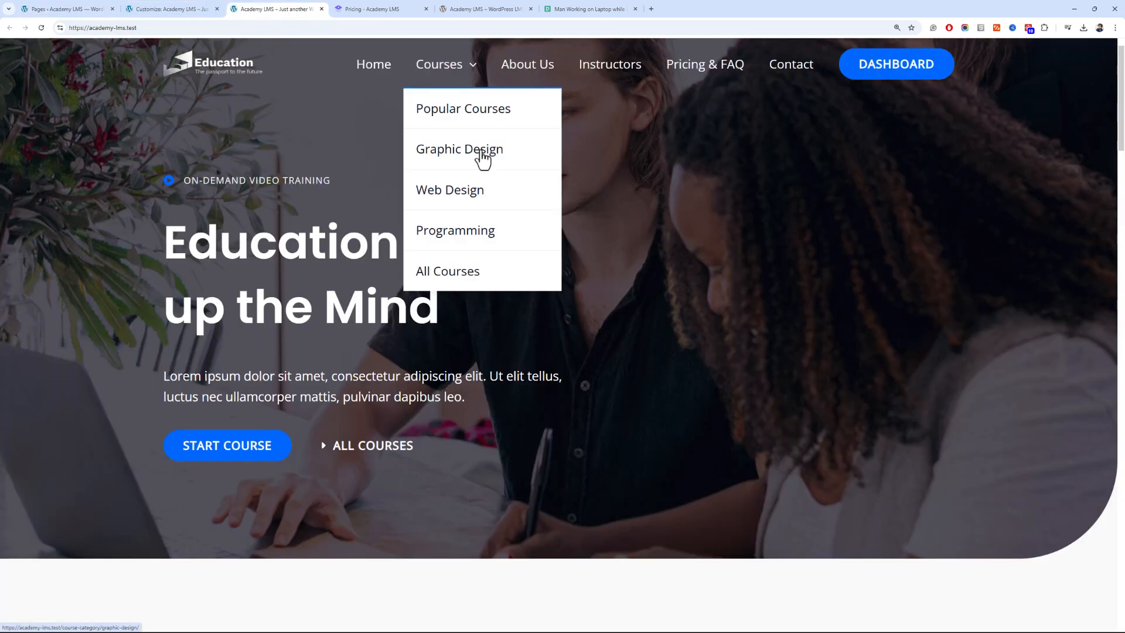
pyautogui.click(459, 280)
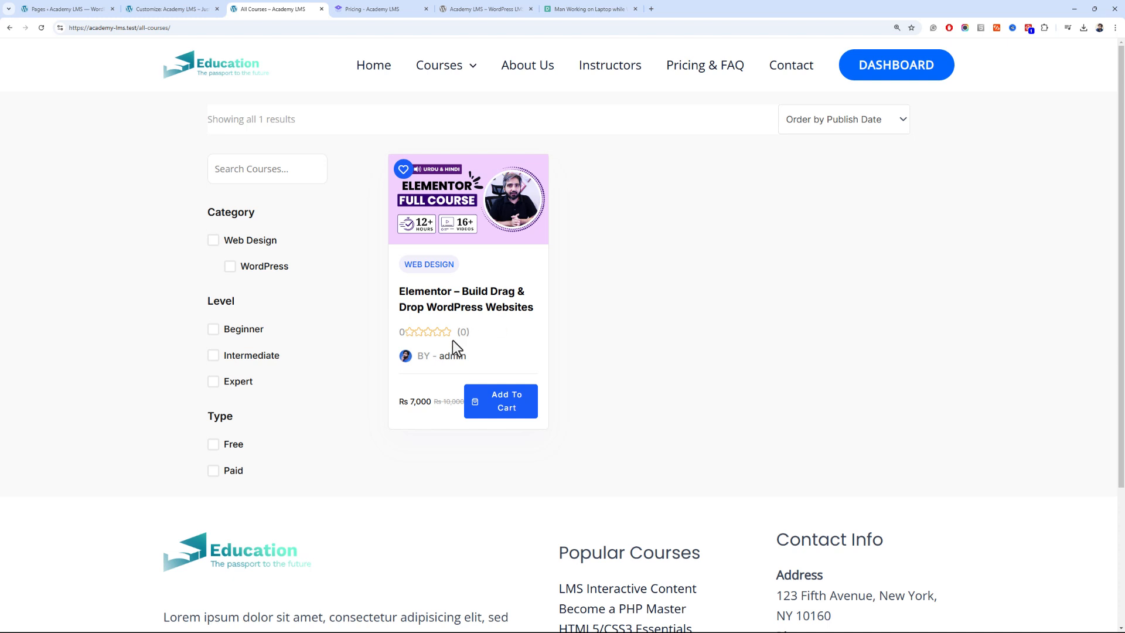
# Open the Course Page section of the Academy LMS settings in the WordPress admin
pyautogui.click(71, 9)
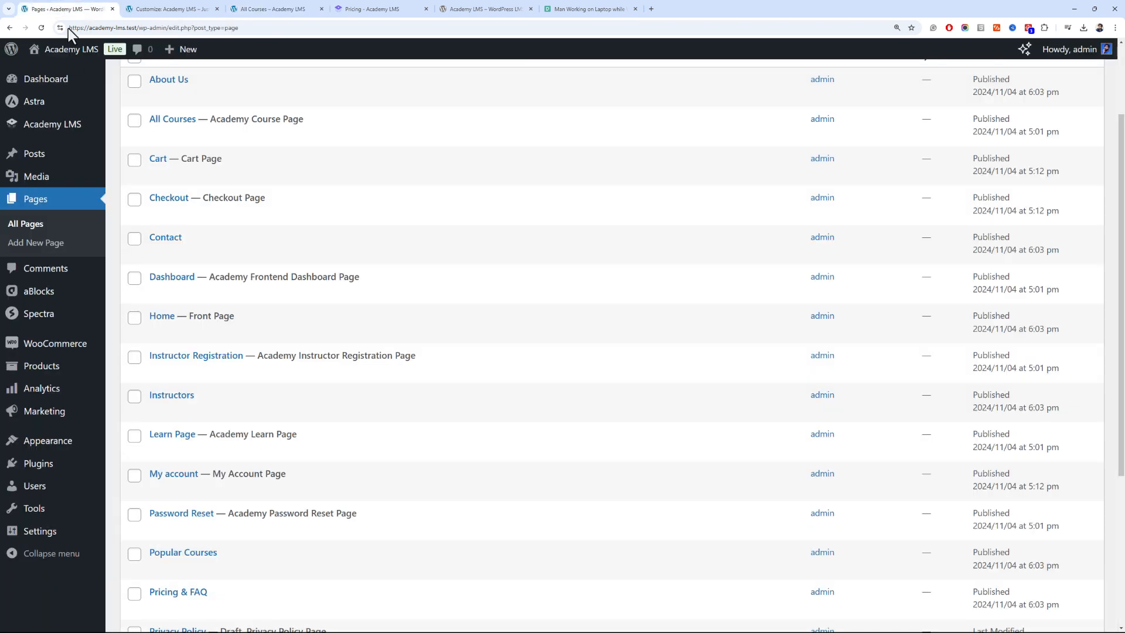
pyautogui.moveTo(66, 124)
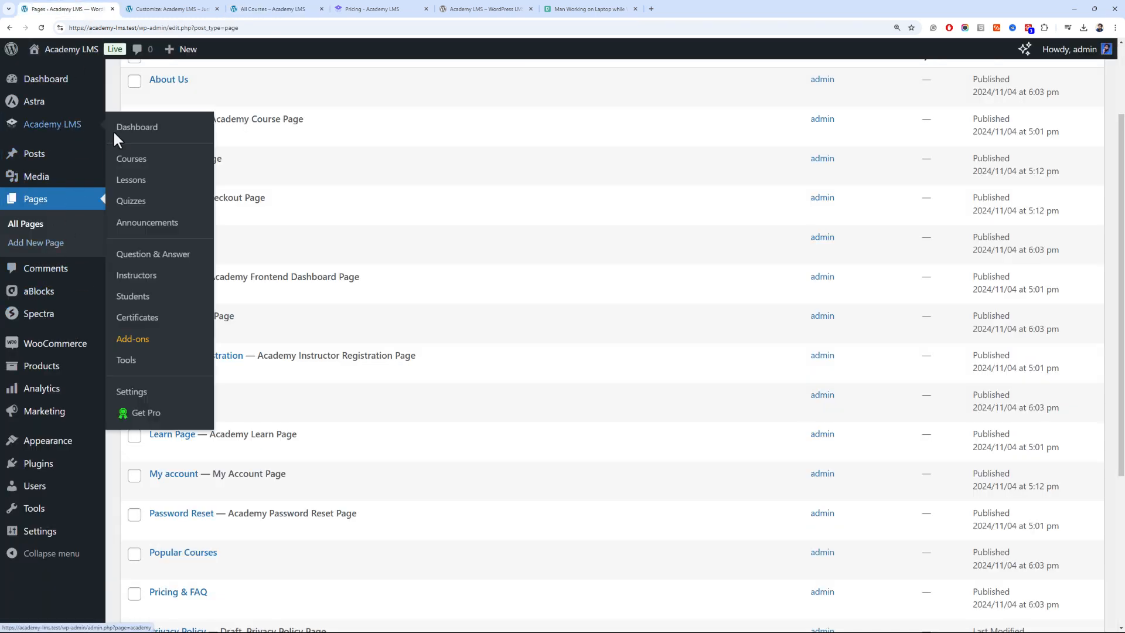
pyautogui.click(175, 399)
pyautogui.click(280, 7)
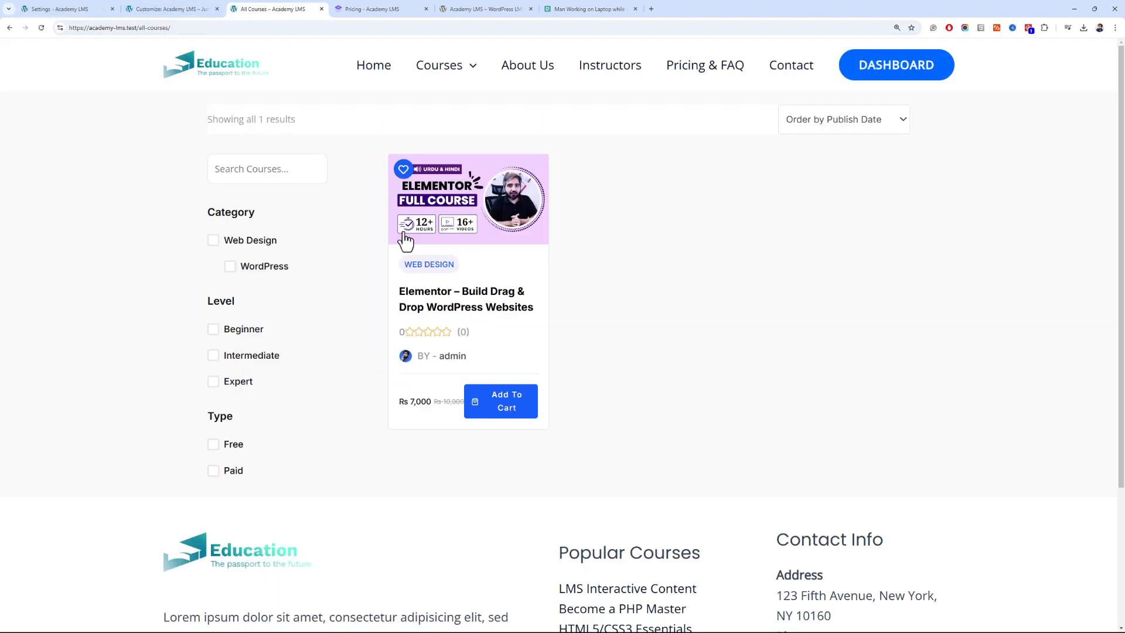
pyautogui.click(58, 9)
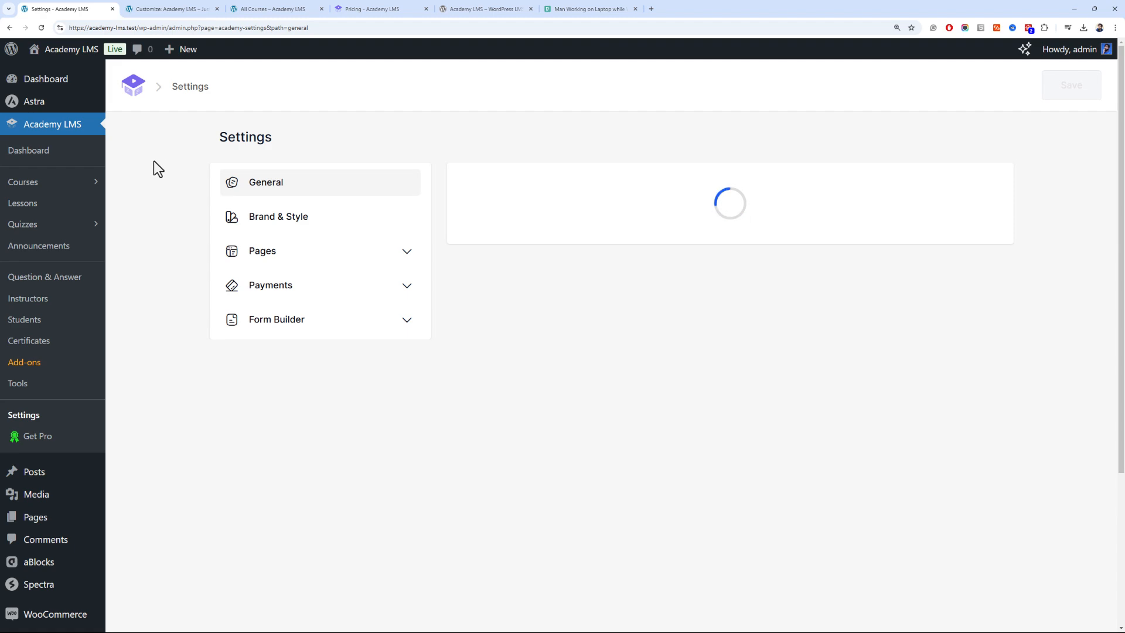
pyautogui.click(299, 258)
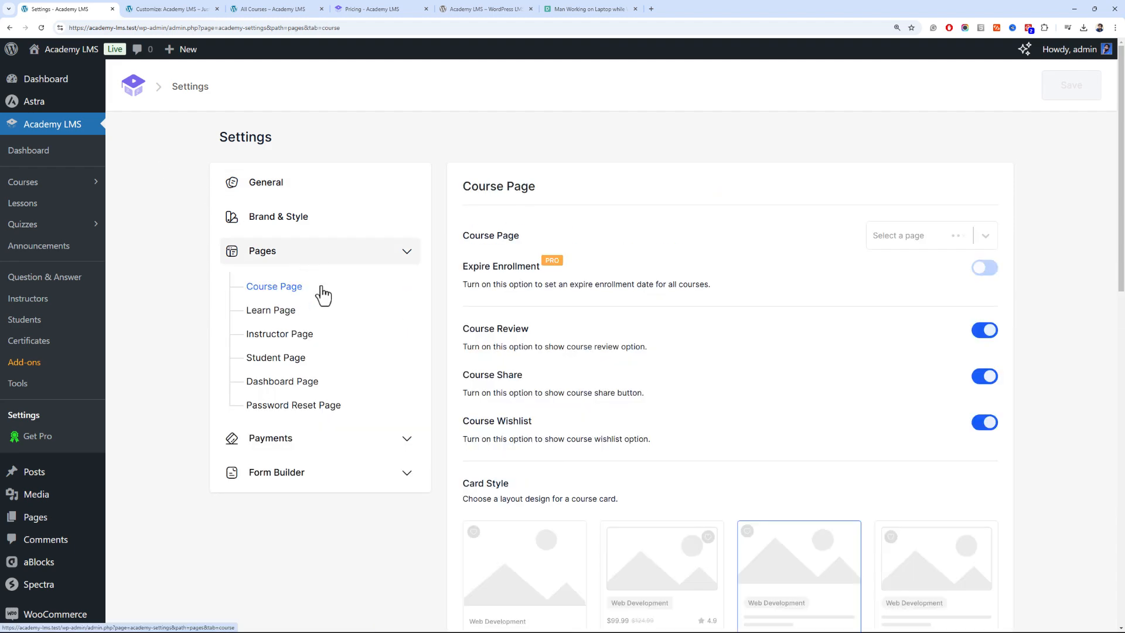
# Set the course Card Style to the second layout, save the settings, and reload the All Courses page to check the card
pyautogui.scroll(-5, 743, 331)
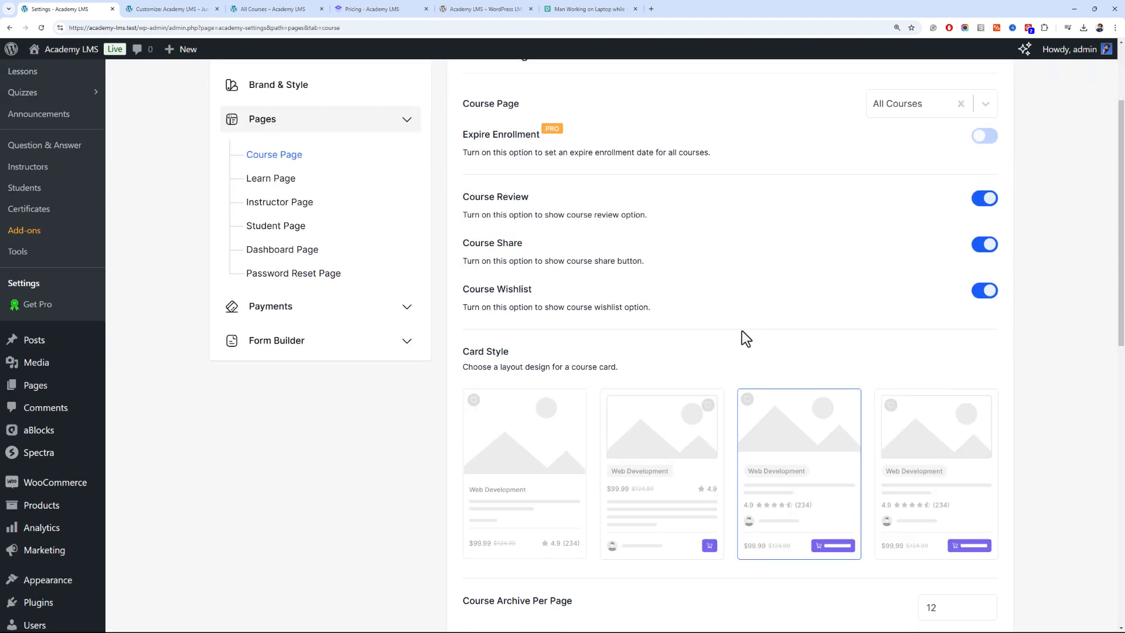
pyautogui.click(689, 358)
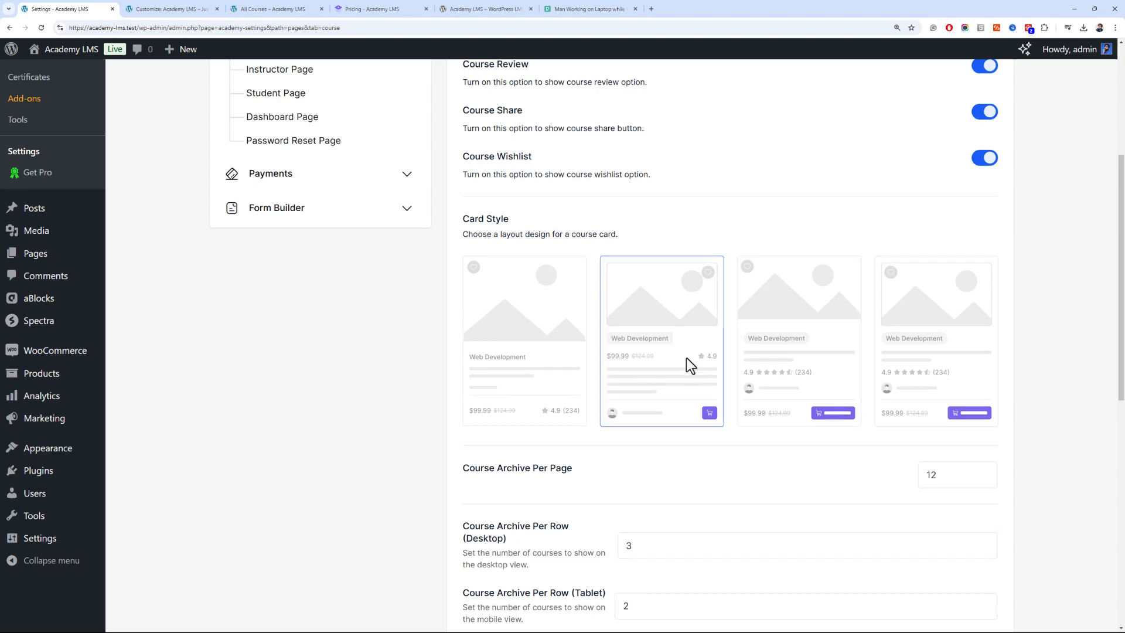
pyautogui.scroll(5, 1049, 234)
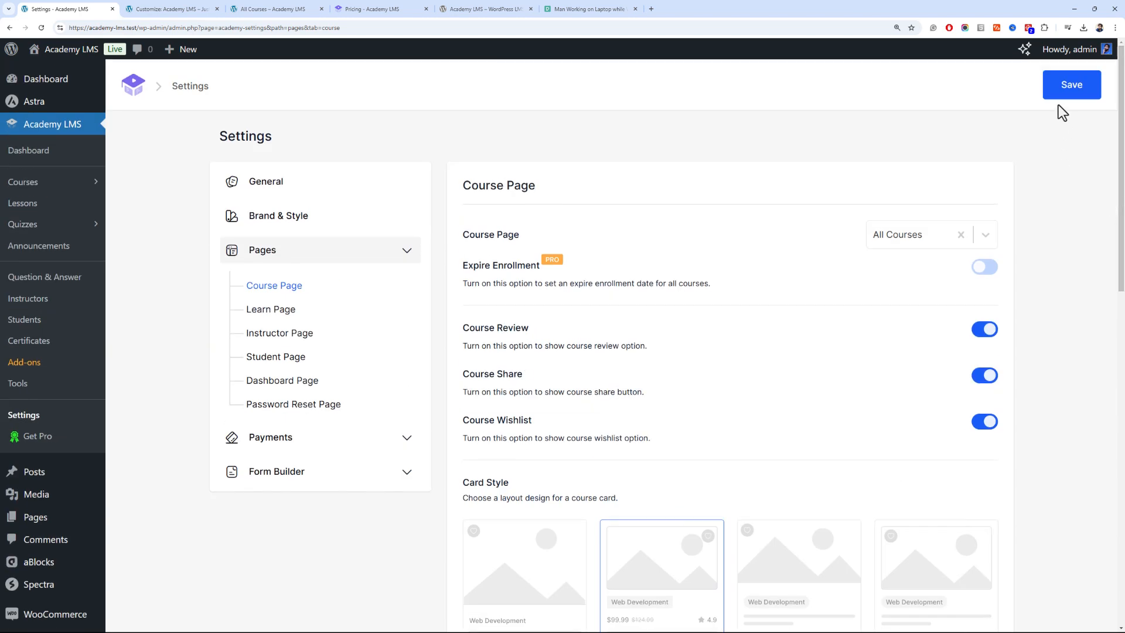
pyautogui.click(1064, 89)
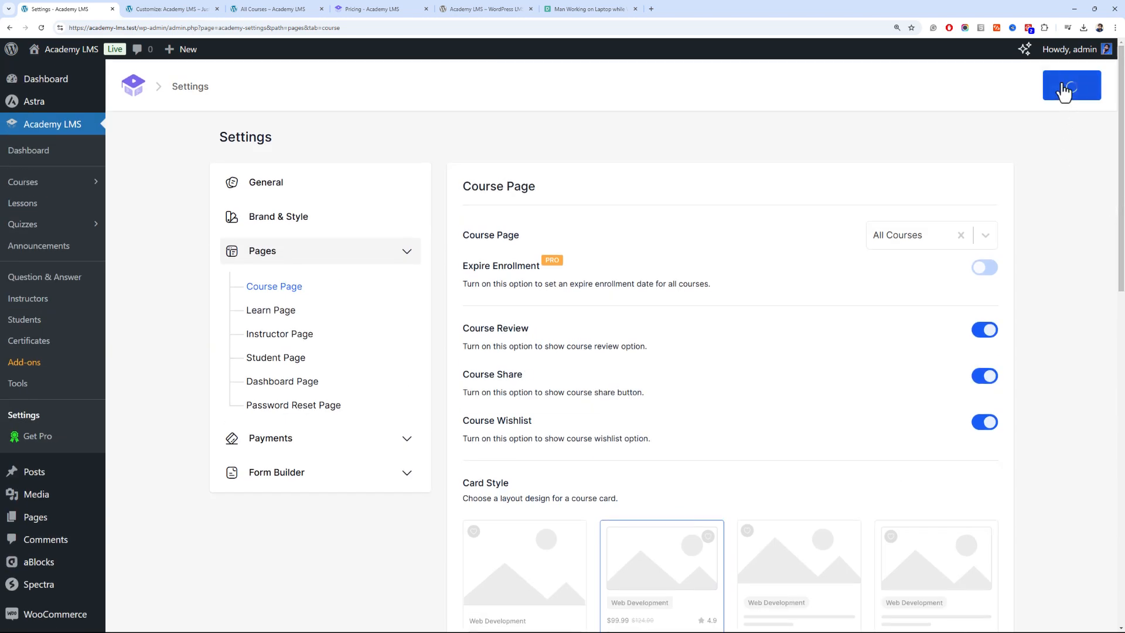
pyautogui.click(290, 4)
pyautogui.press('F5')
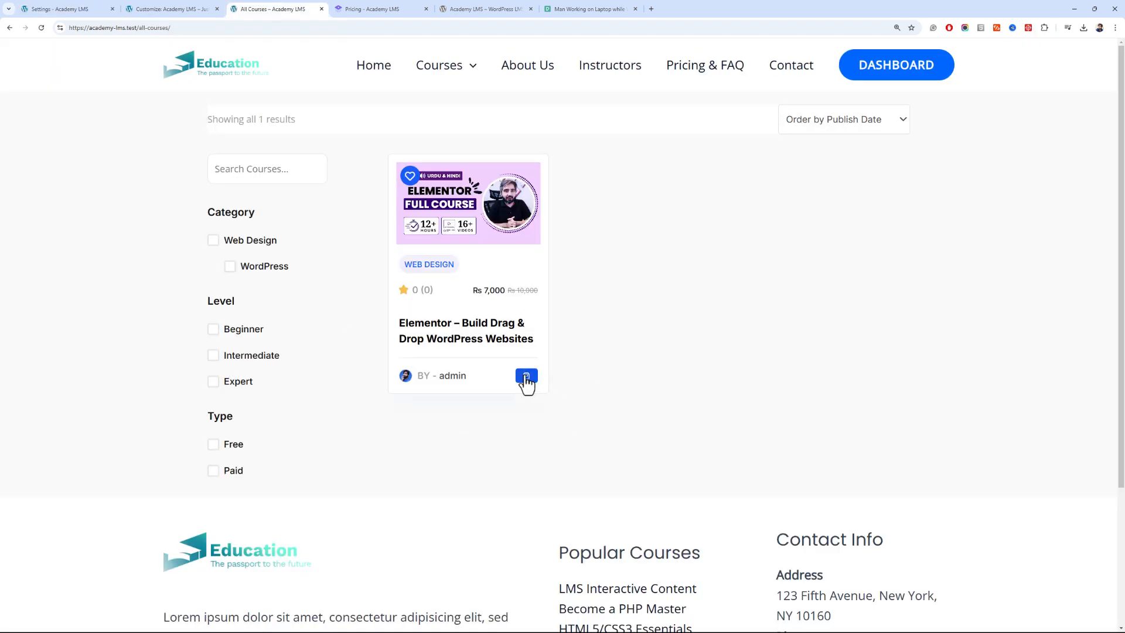
# Review the course archive, filter, sidebar and course details settings, and compare them with the filters on the All Courses page
pyautogui.click(106, 4)
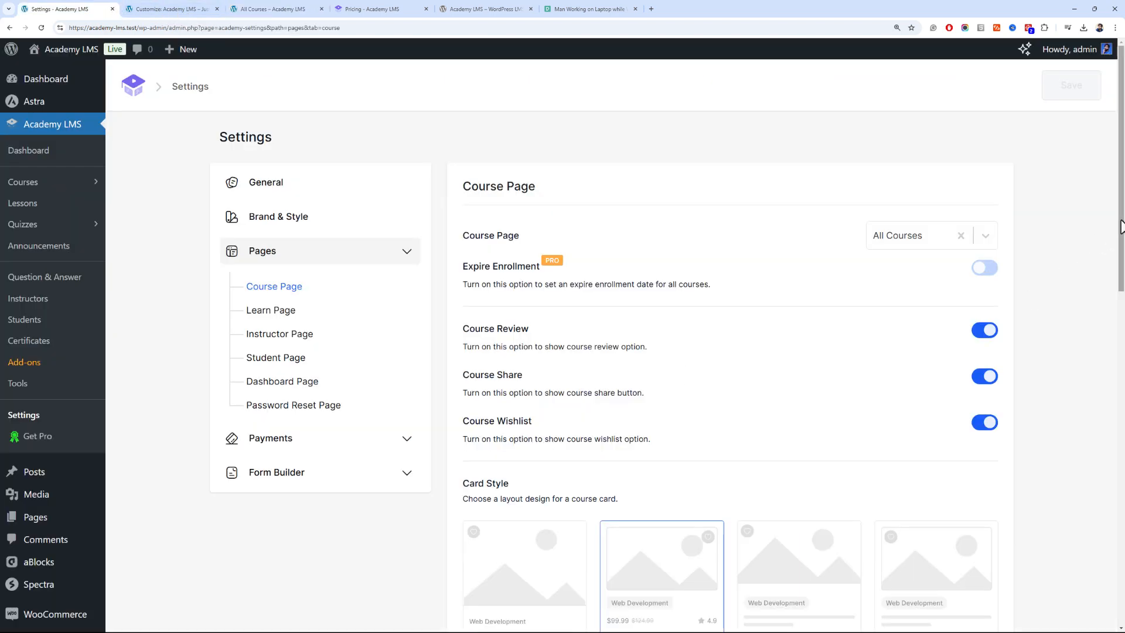
pyautogui.moveTo(1123, 225); pyautogui.dragTo(1124, 447)
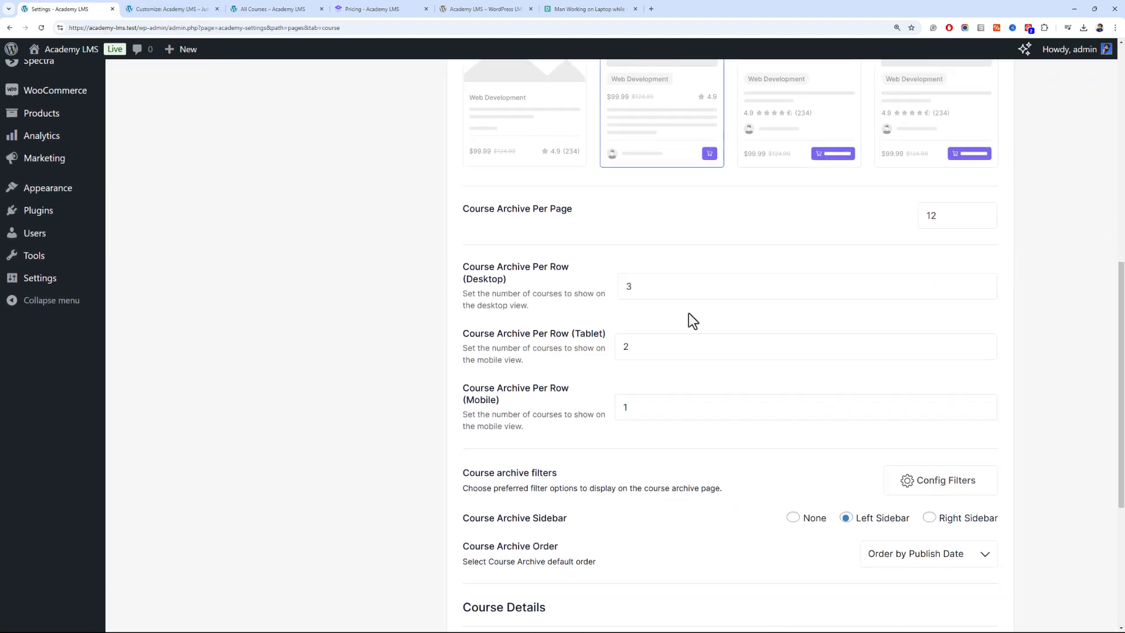
pyautogui.scroll(-4, 690, 315)
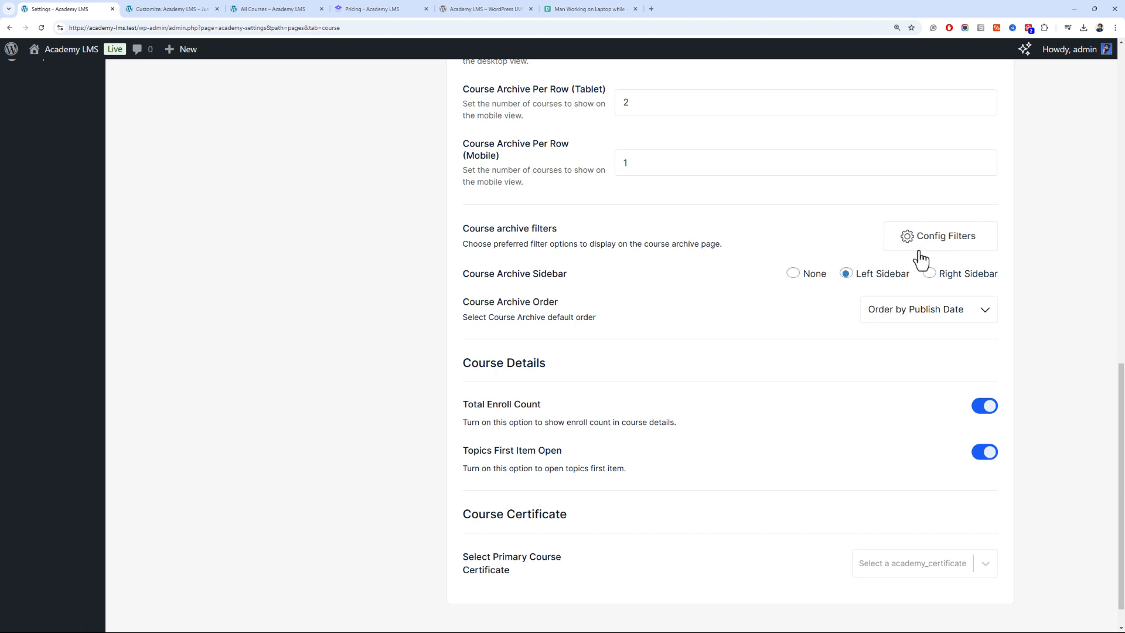
pyautogui.click(309, 8)
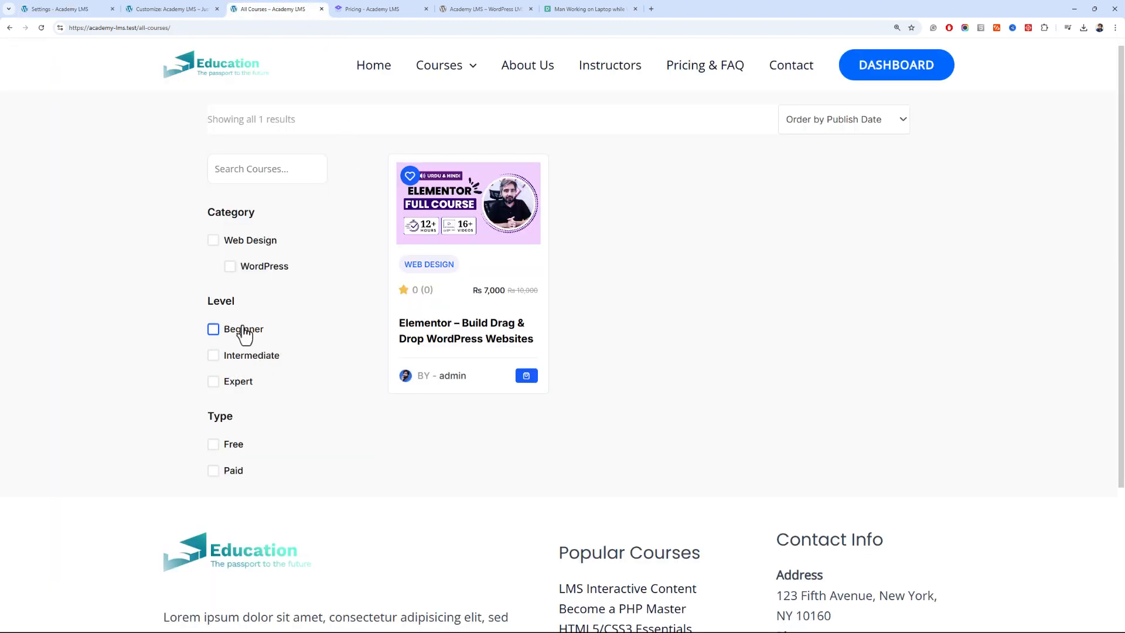
# Follow the site's Dashboard header link and look through the dashboard's profile, enrolled courses and purchase history pages
pyautogui.click(885, 75)
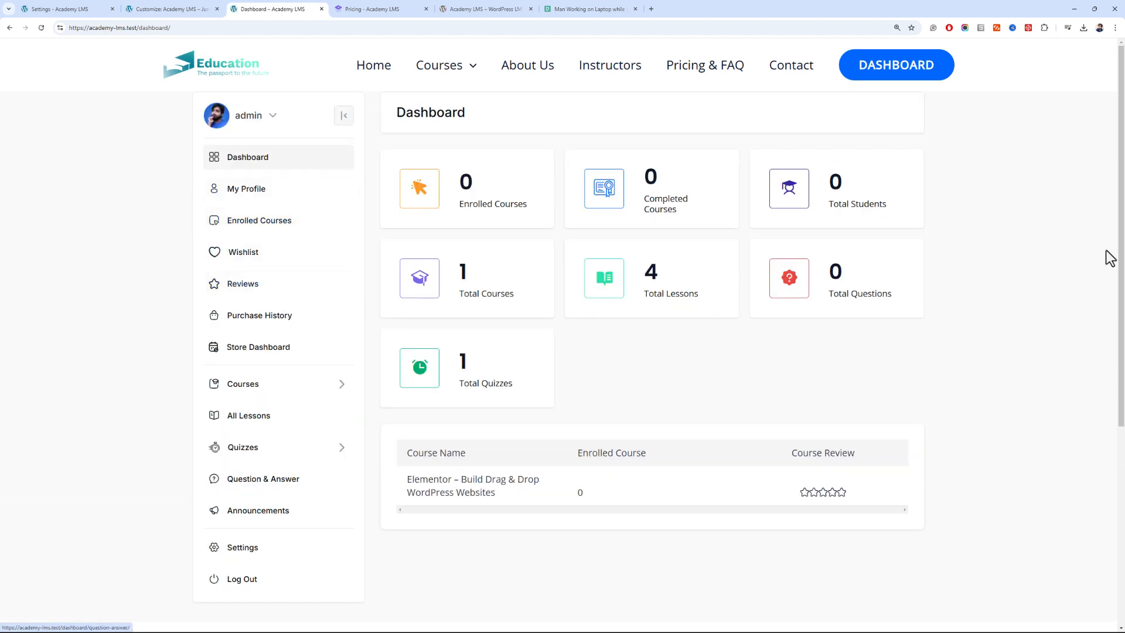
pyautogui.moveTo(1122, 247)
pyautogui.mouseDown()
pyautogui.moveTo(1121, 313)
pyautogui.moveTo(1122, 252)
pyautogui.mouseUp()
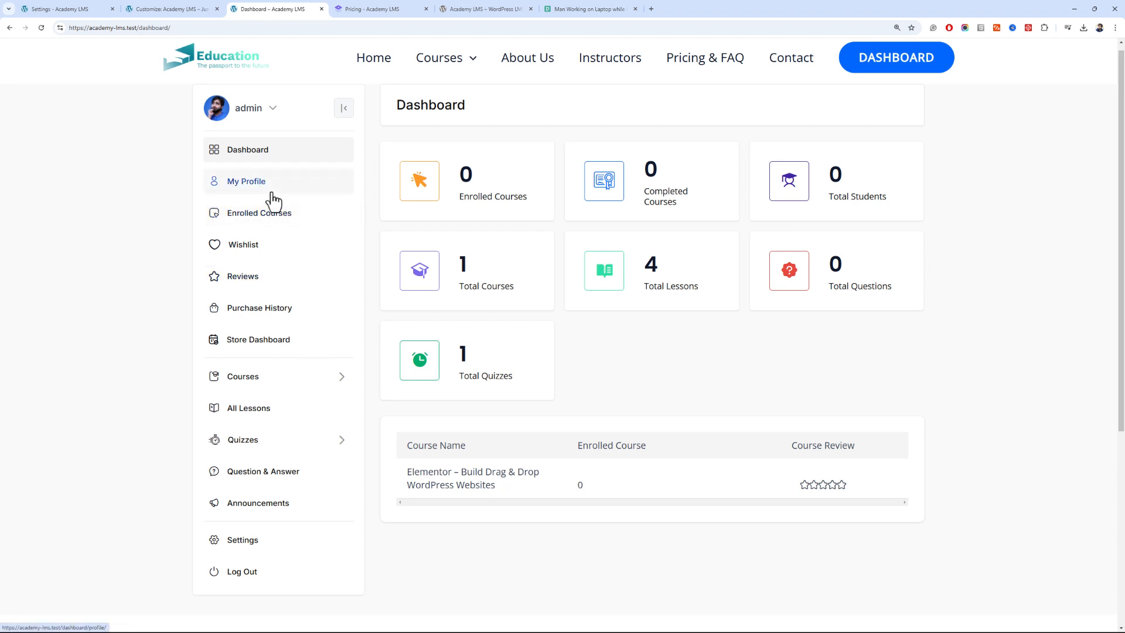
pyautogui.click(242, 189)
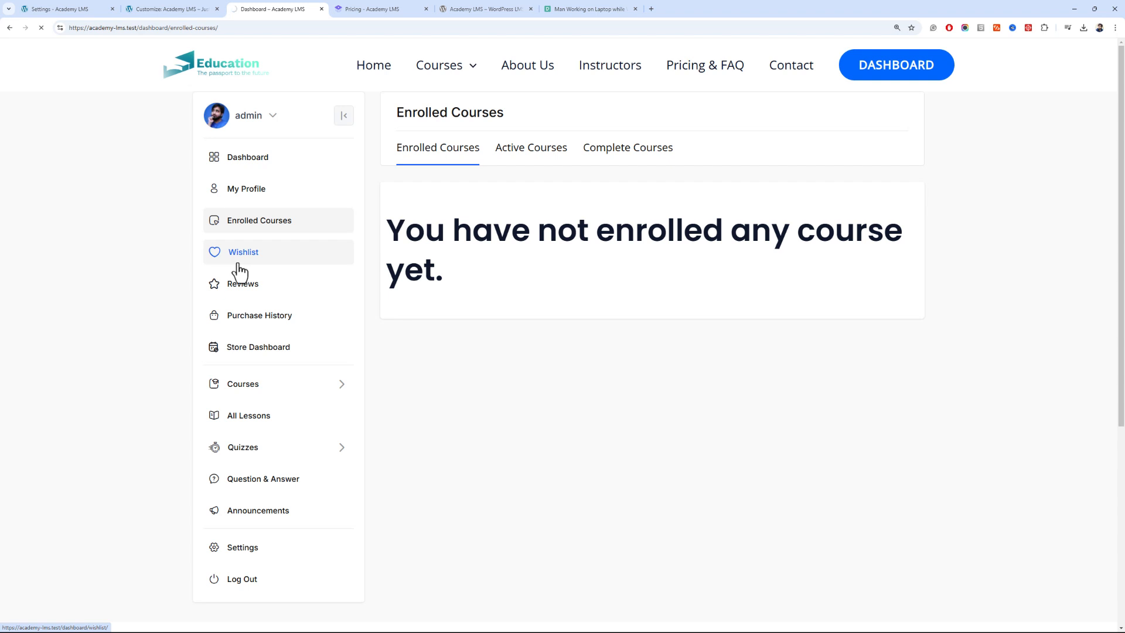
pyautogui.click(246, 316)
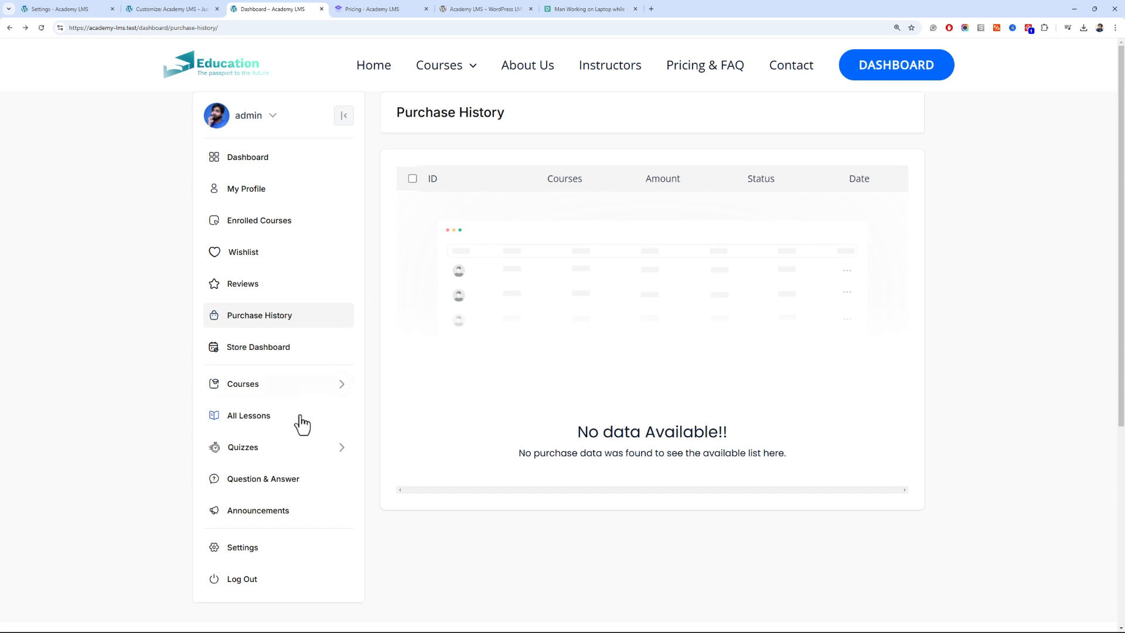
# From the front-end dashboard's course list, open the new course form, review its sections down to Certificates, and close it
pyautogui.click(292, 388)
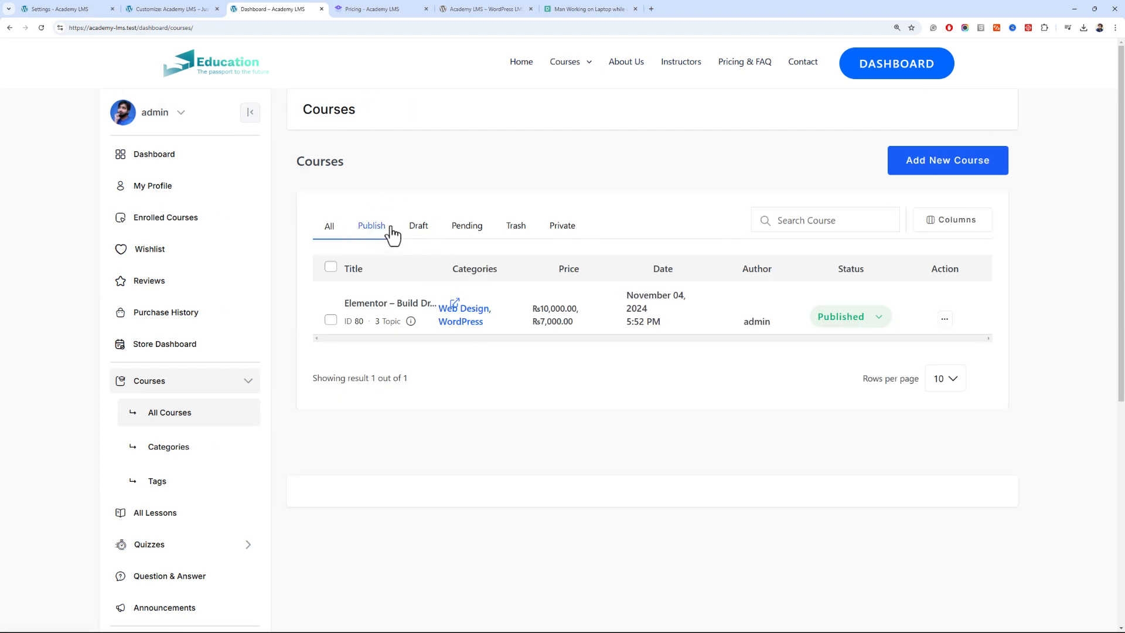
pyautogui.click(967, 168)
pyautogui.scroll(-18, 333, 210)
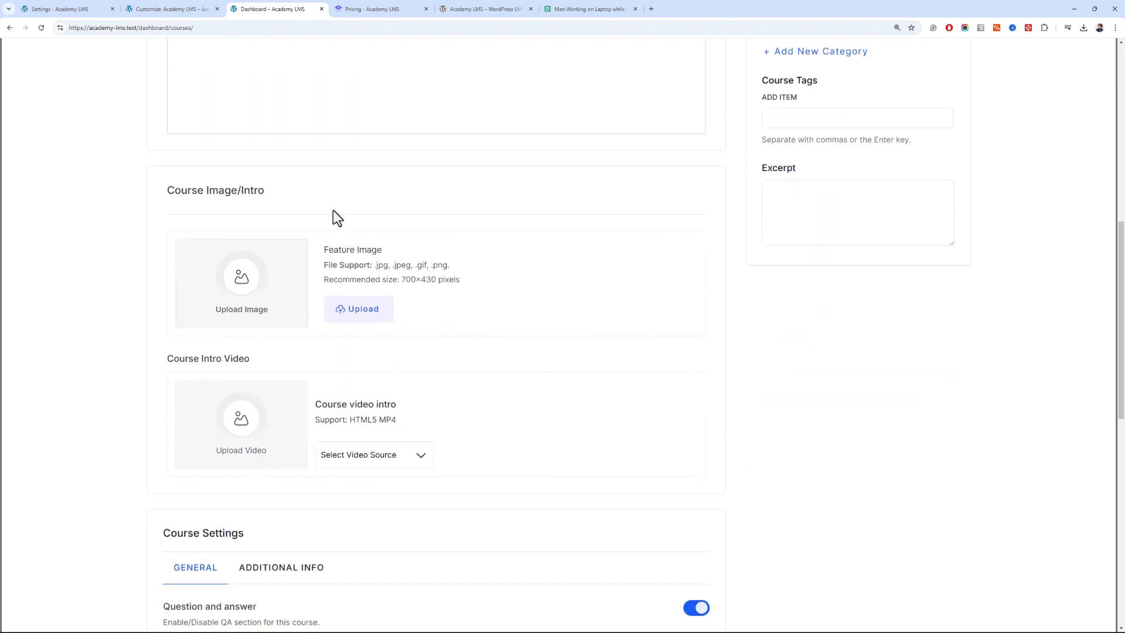
pyautogui.scroll(-2, 332, 210)
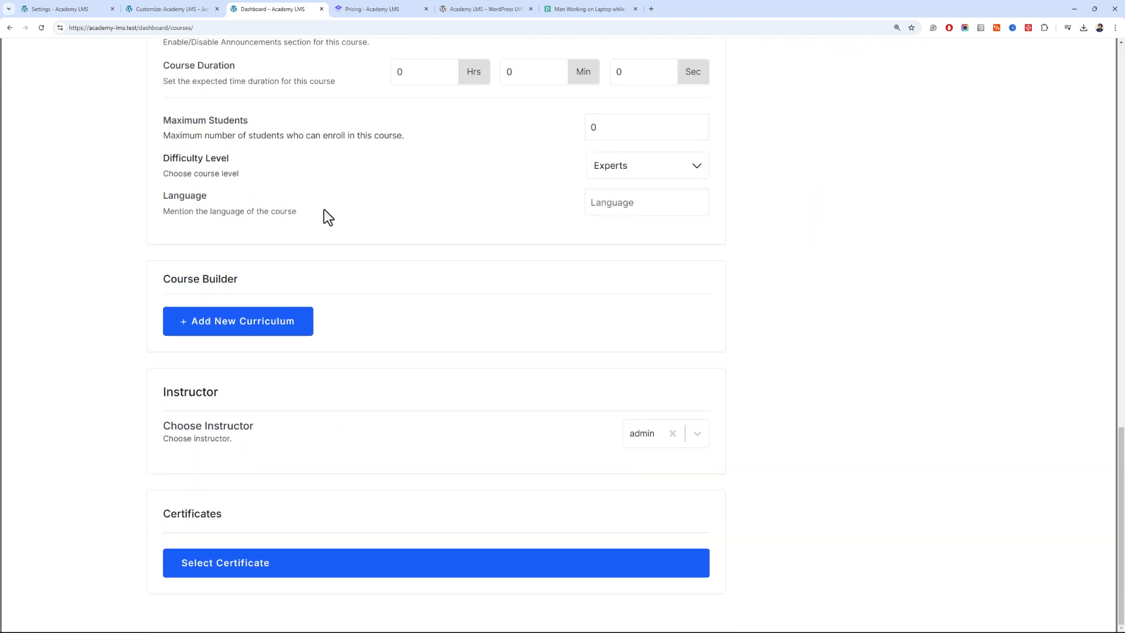
pyautogui.scroll(20, 316, 211)
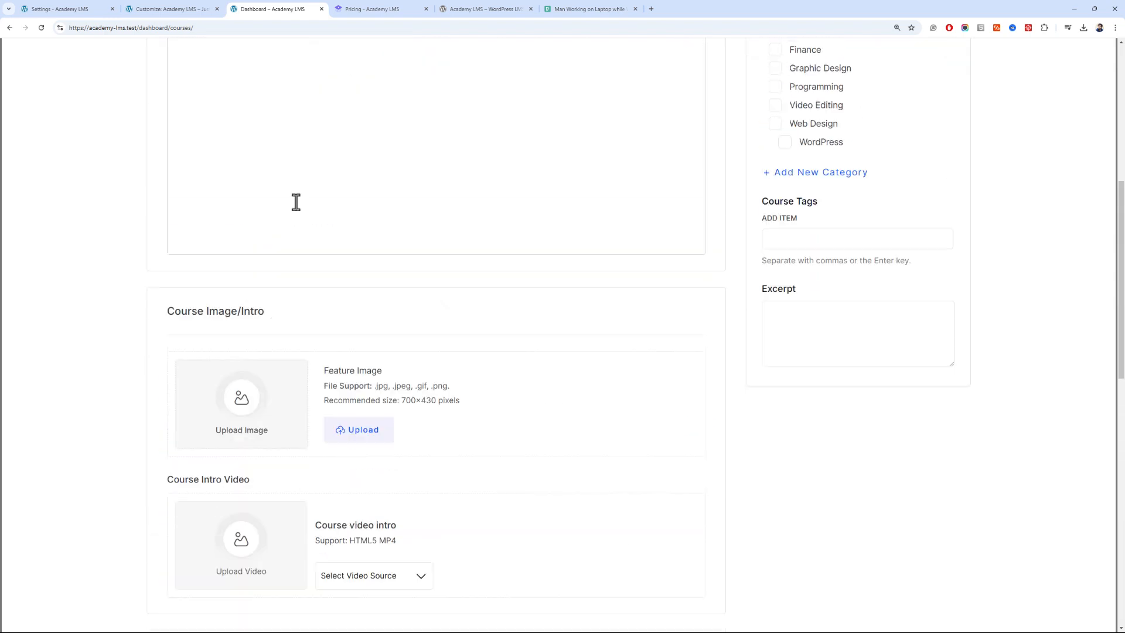
pyautogui.click(1086, 121)
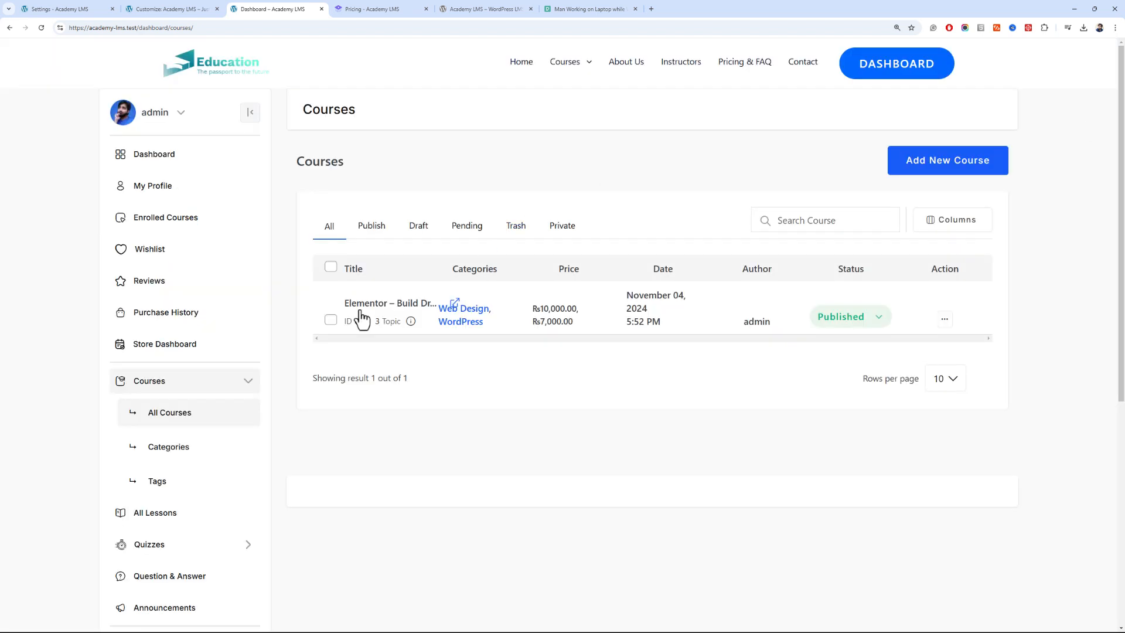
# View the front-end dashboard's Quizzes and Question & Answer pages, and return to its Courses page
pyautogui.scroll(-2, 252, 385)
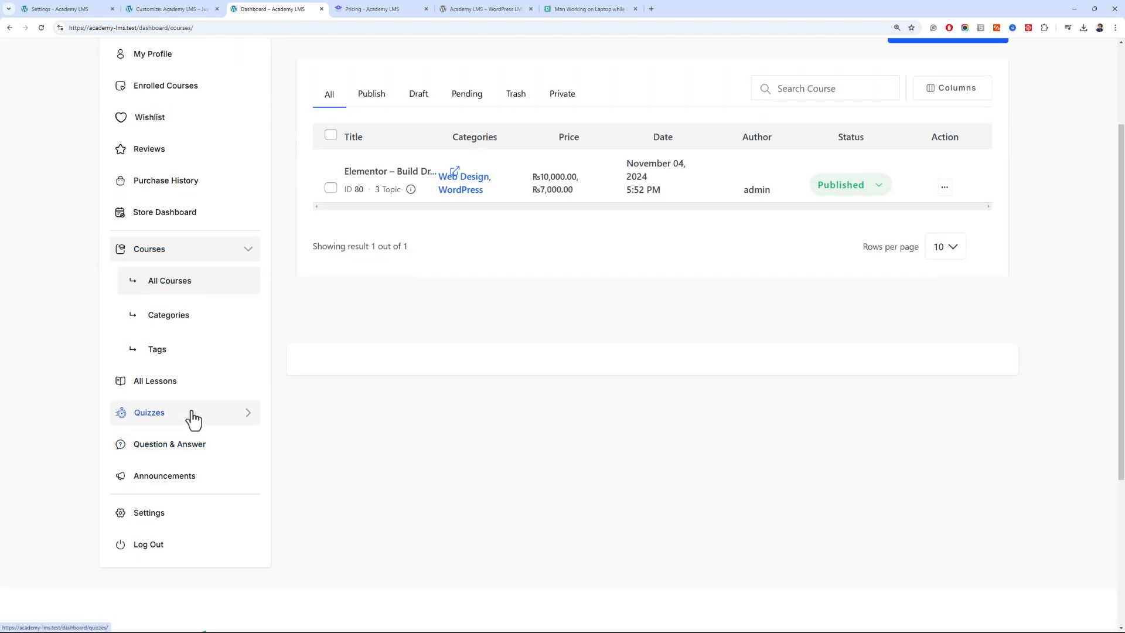
pyautogui.click(189, 416)
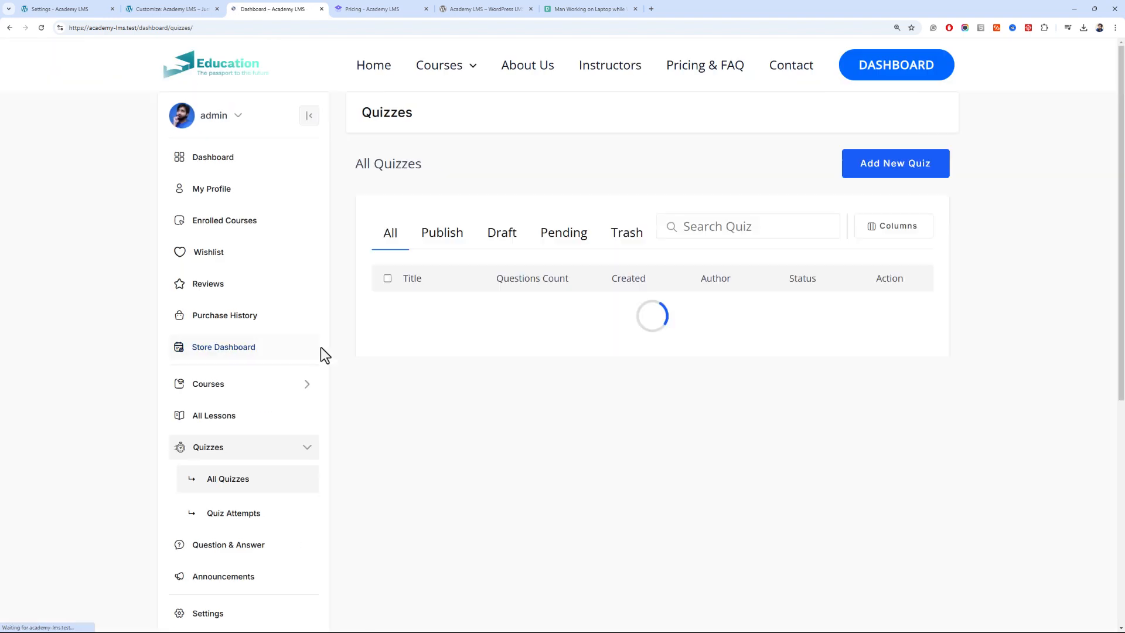
pyautogui.scroll(-2, 246, 566)
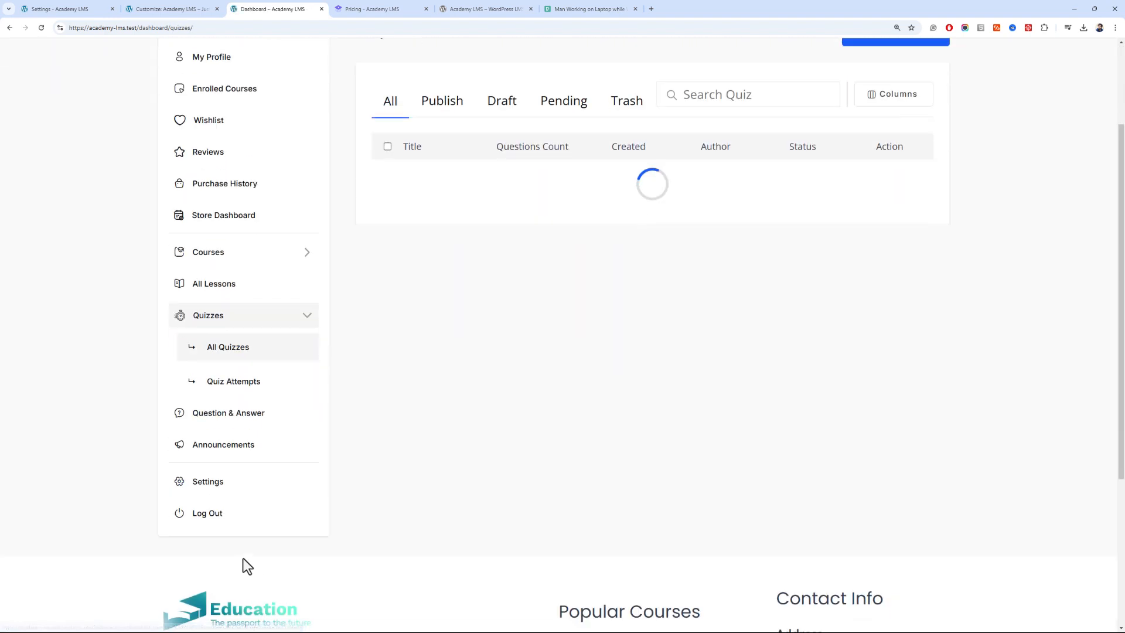
pyautogui.click(287, 391)
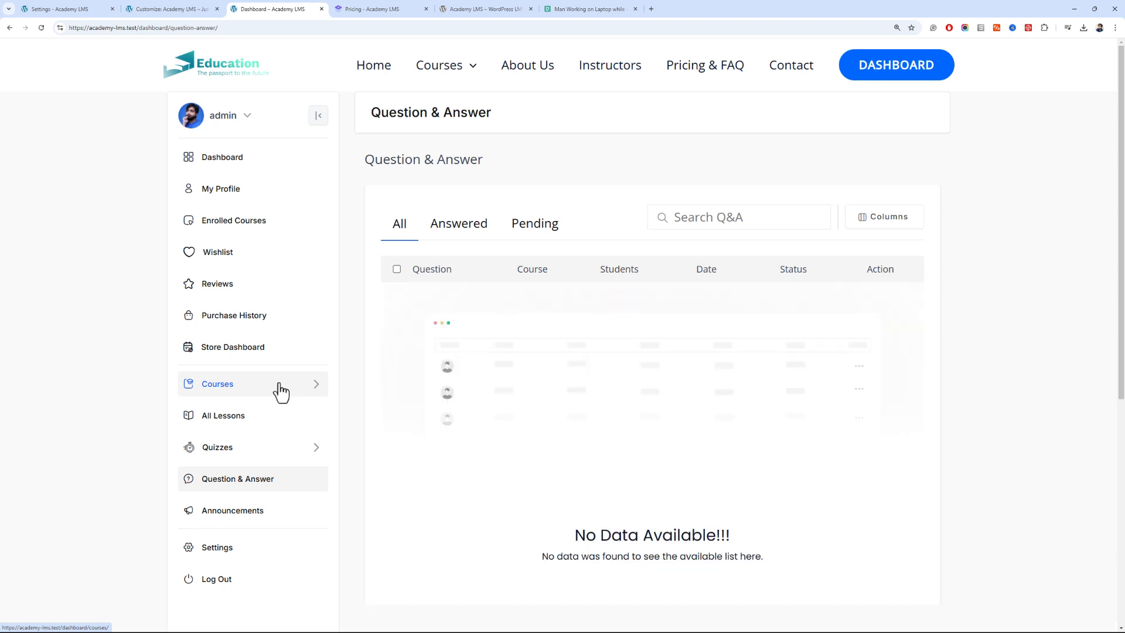
pyautogui.click(267, 388)
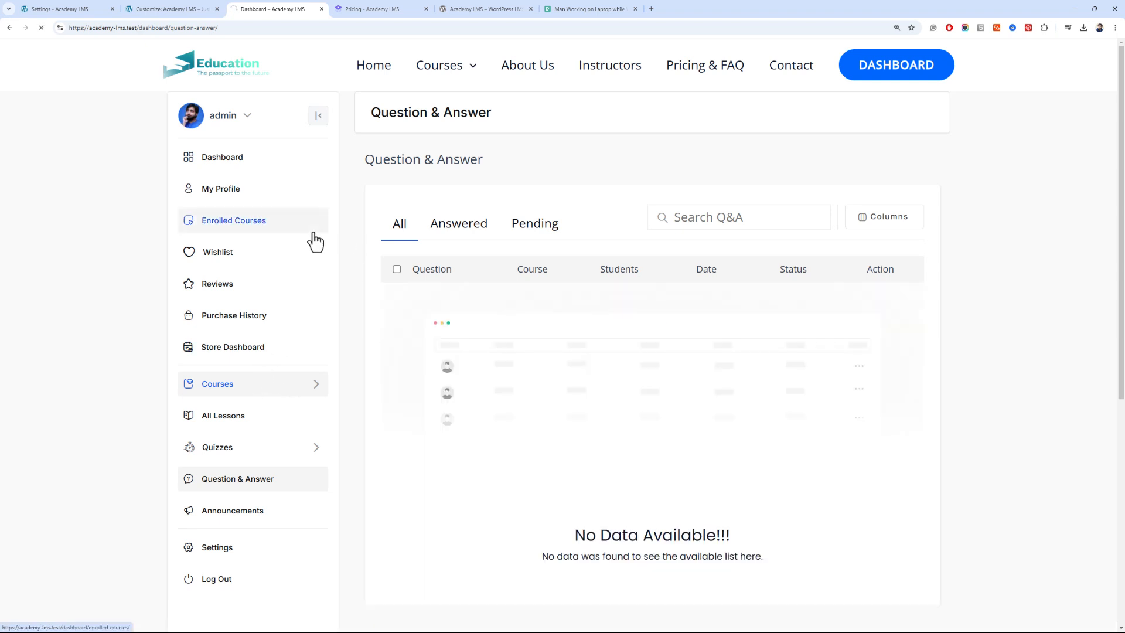
# Open the Elementor course from the All Courses page, review its details page, and start the course
pyautogui.moveTo(558, 75)
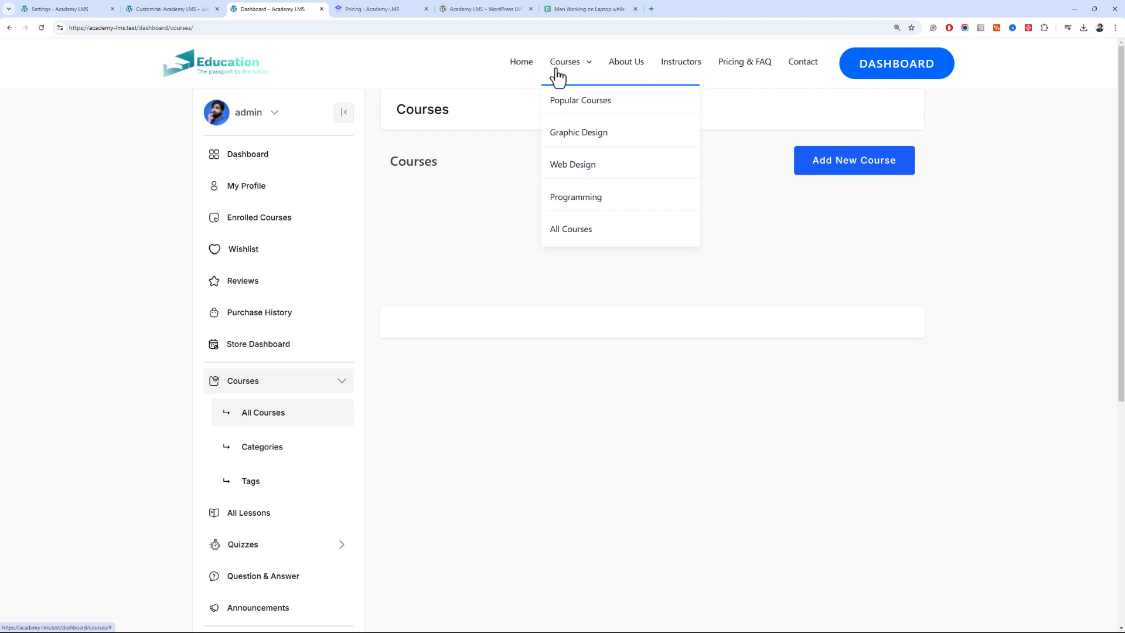
pyautogui.click(605, 229)
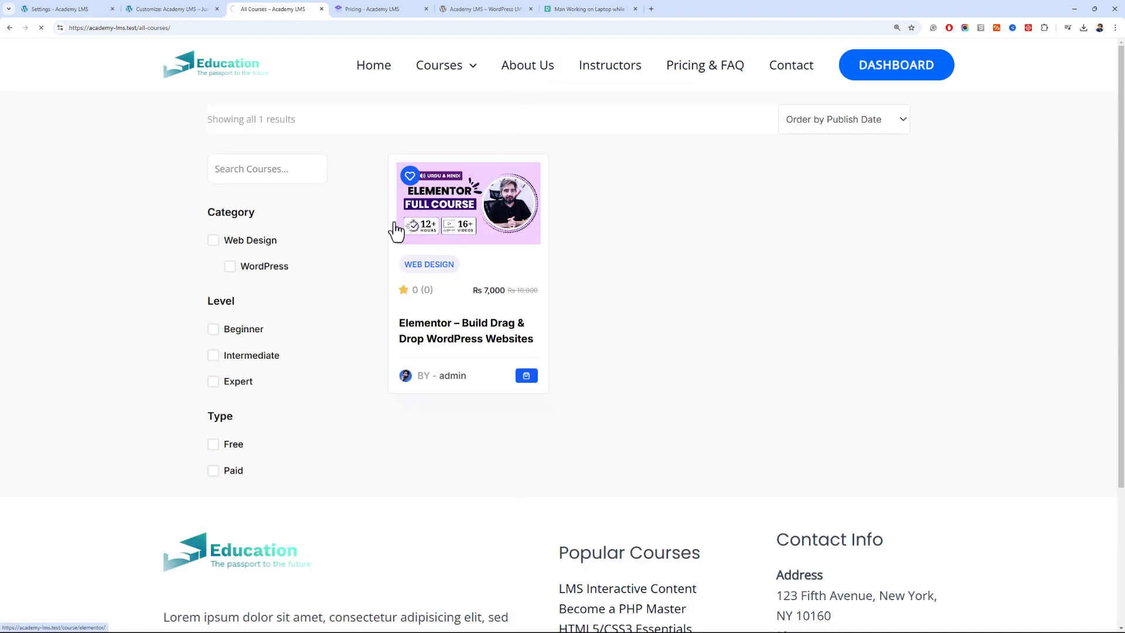
pyautogui.click(396, 225)
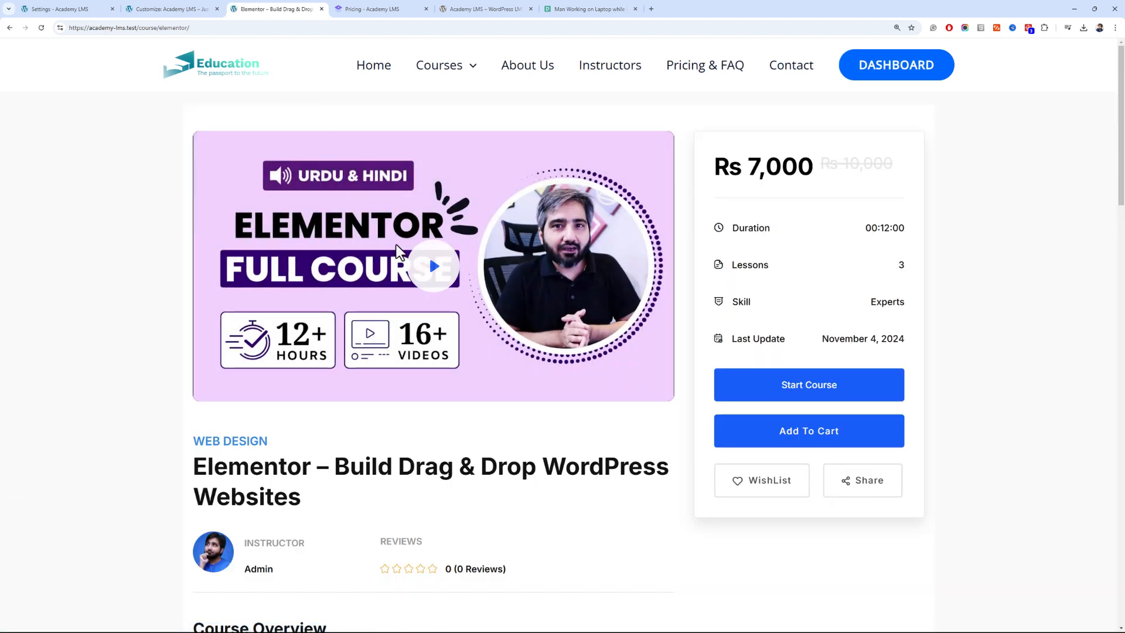
pyautogui.scroll(-15, 1061, 199)
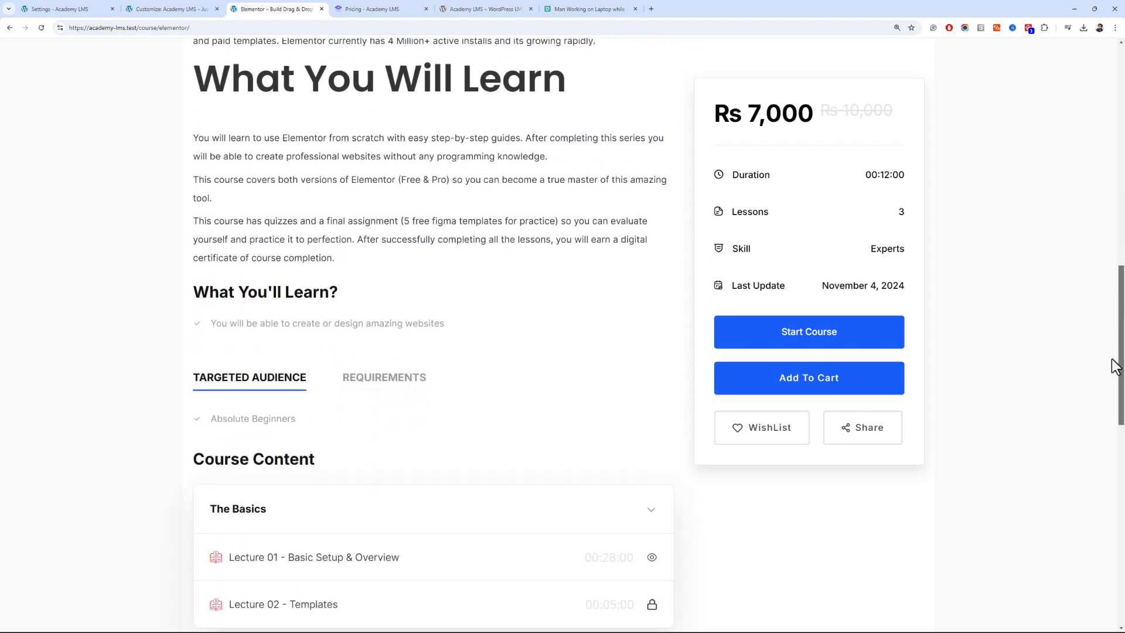
pyautogui.scroll(8, 1080, 449)
pyautogui.click(793, 329)
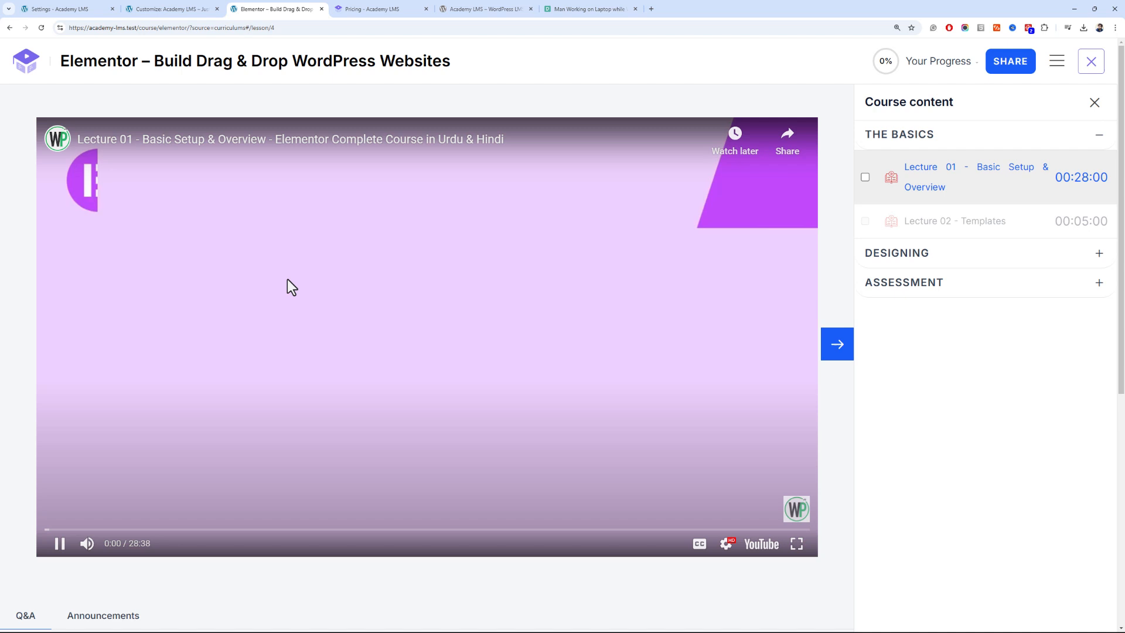
# Explore the lesson player by pausing Lecture 01, expanding the Designing section, and hiding and restoring the course content list
pyautogui.click(288, 279)
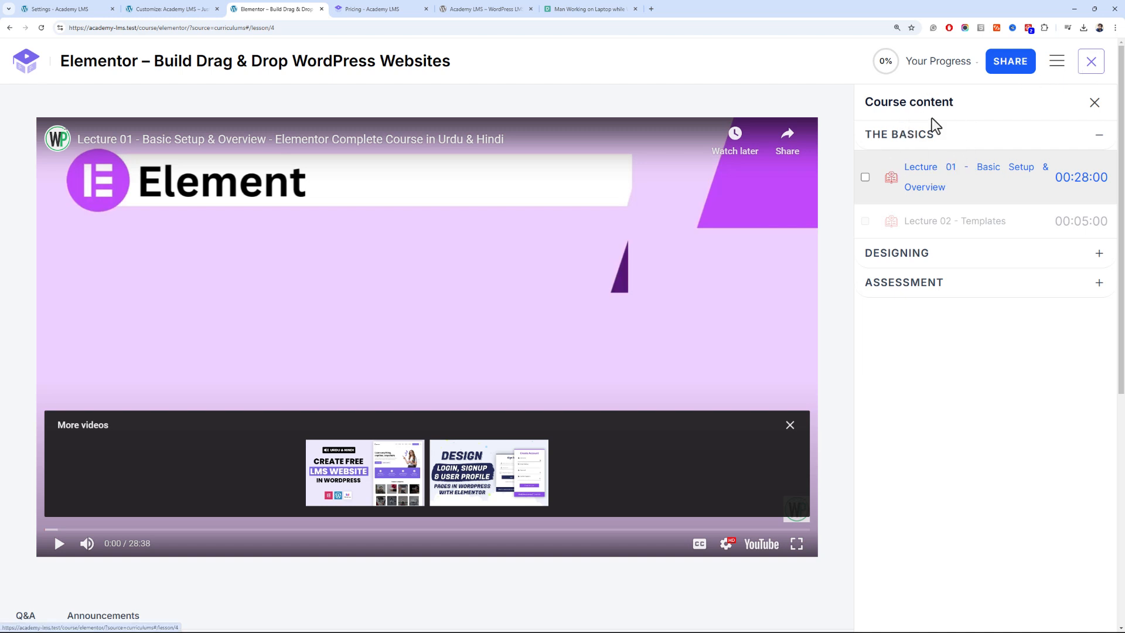
pyautogui.click(915, 262)
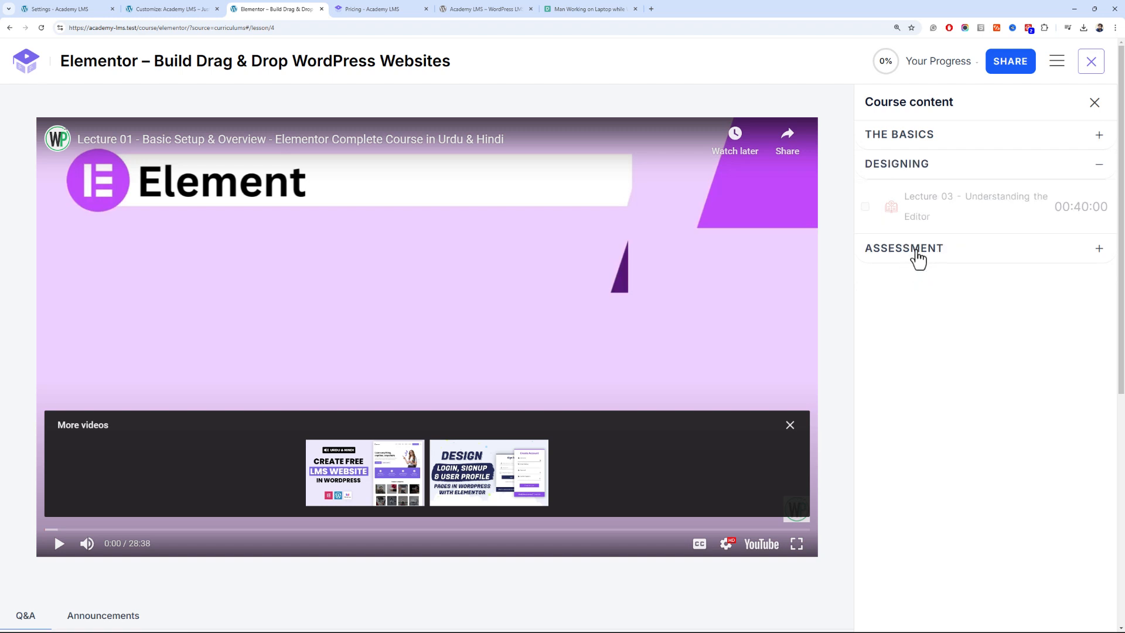
pyautogui.click(1093, 69)
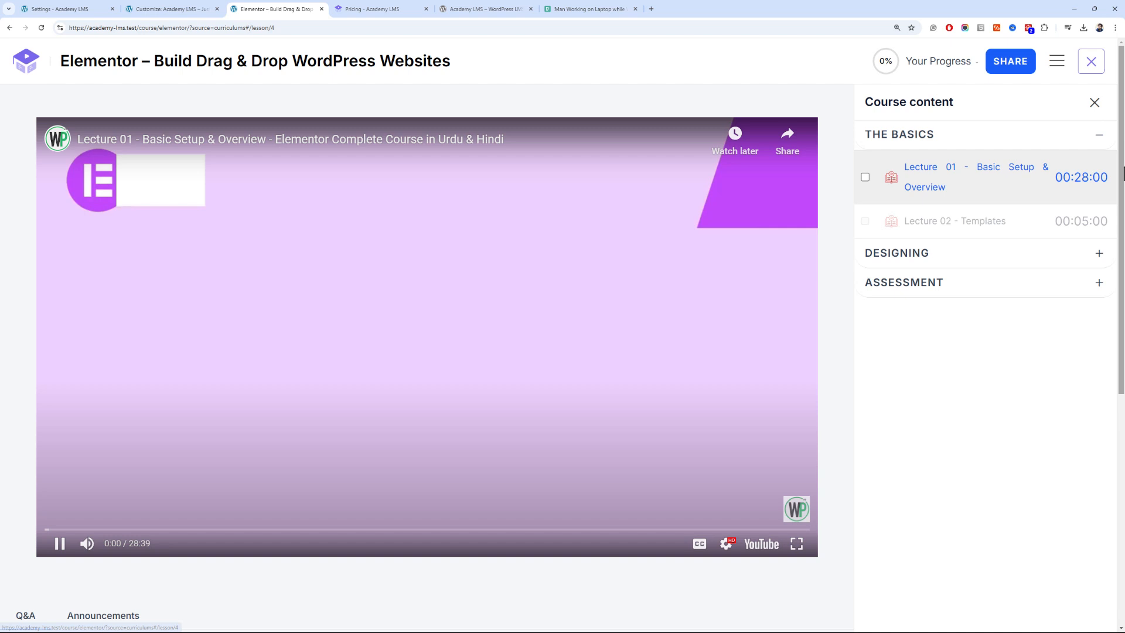
pyautogui.moveTo(1123, 166); pyautogui.dragTo(1123, 185)
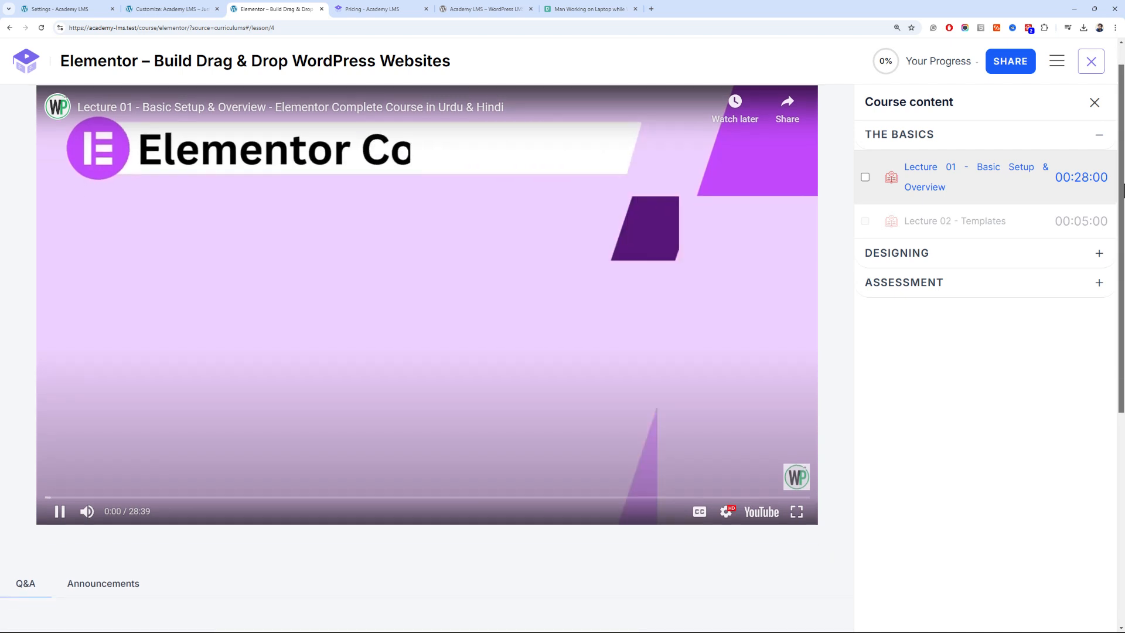
pyautogui.click(1092, 105)
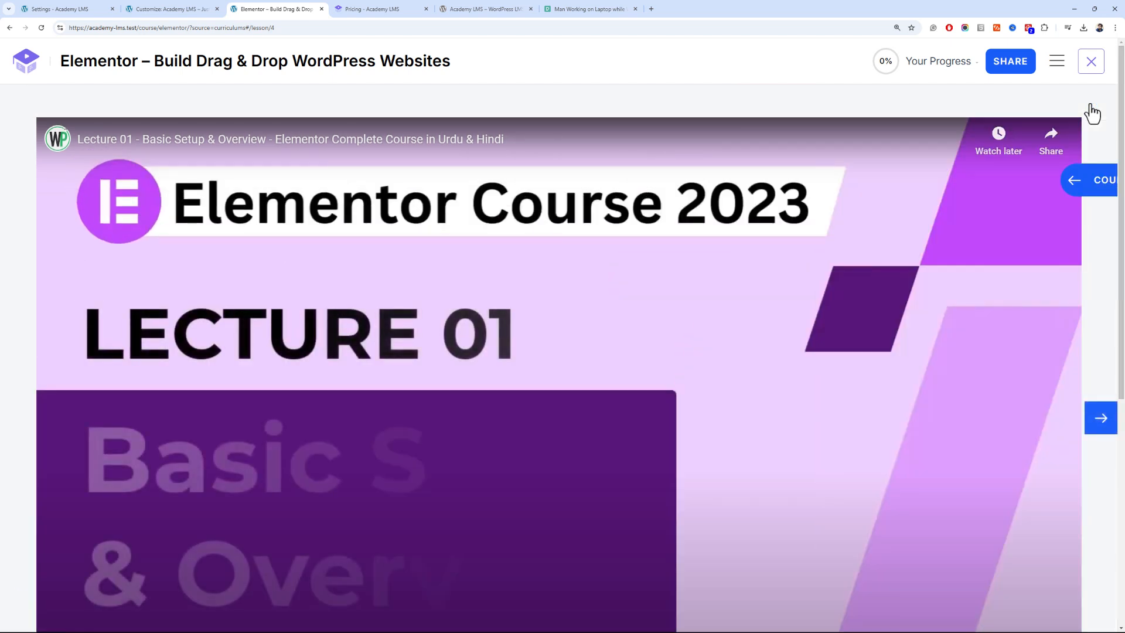
pyautogui.click(1094, 181)
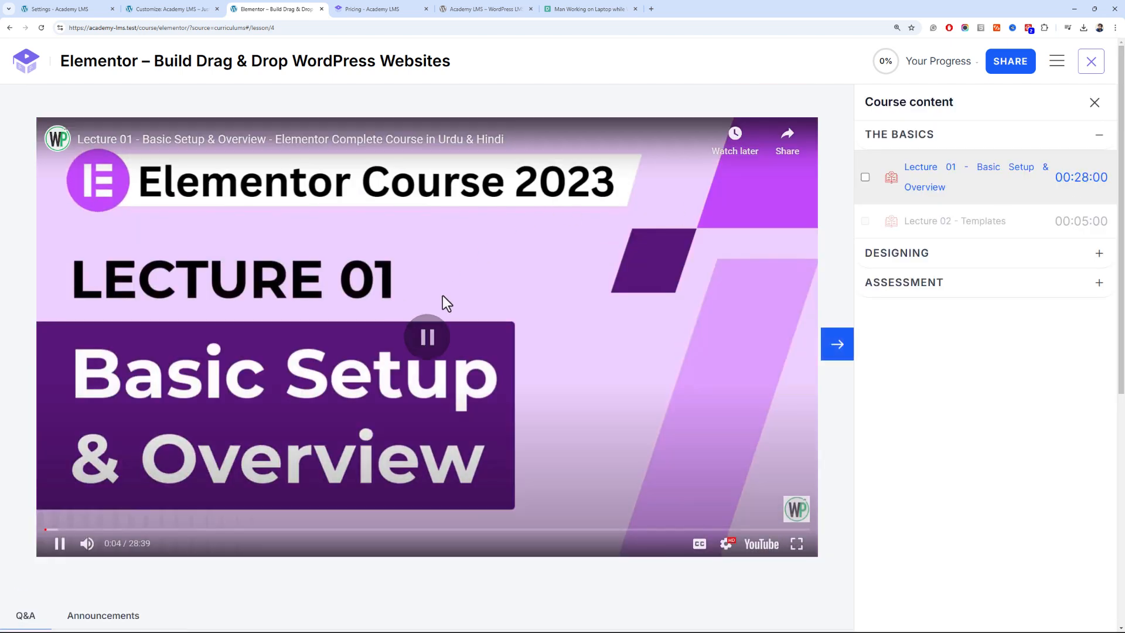
pyautogui.click(447, 303)
# Submit a lesson question titled "Can I get Elementor Pro?" reading "Hi, Sir I want to practice Elementor Pro, do you have a student license?"
pyautogui.scroll(-5, 447, 303)
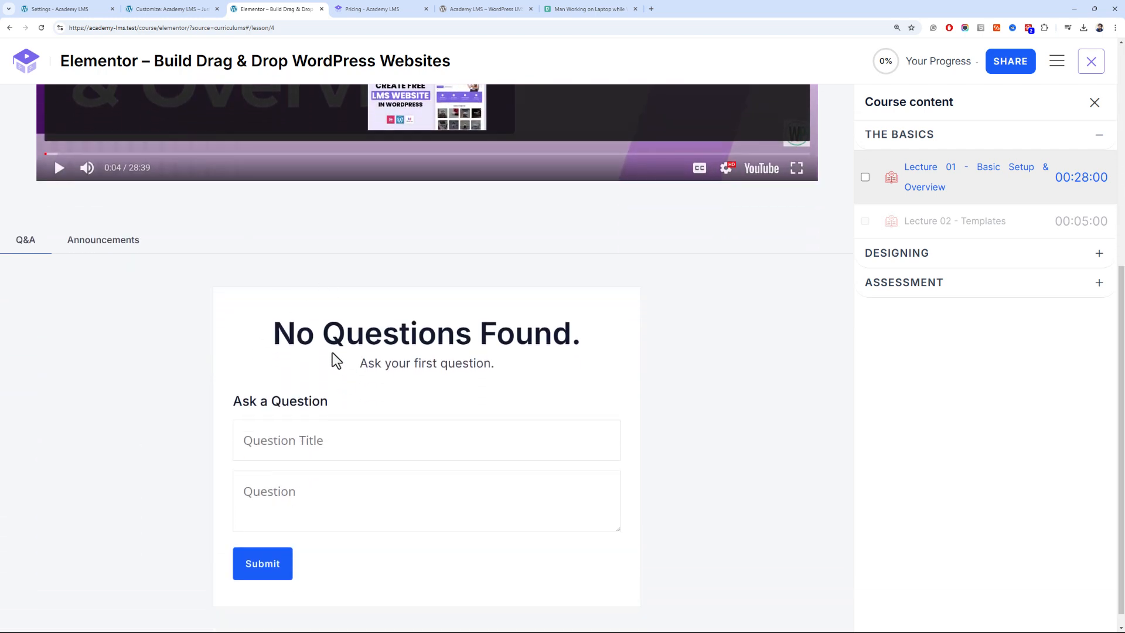
pyautogui.scroll(4, 315, 340)
pyautogui.scroll(-3, 305, 326)
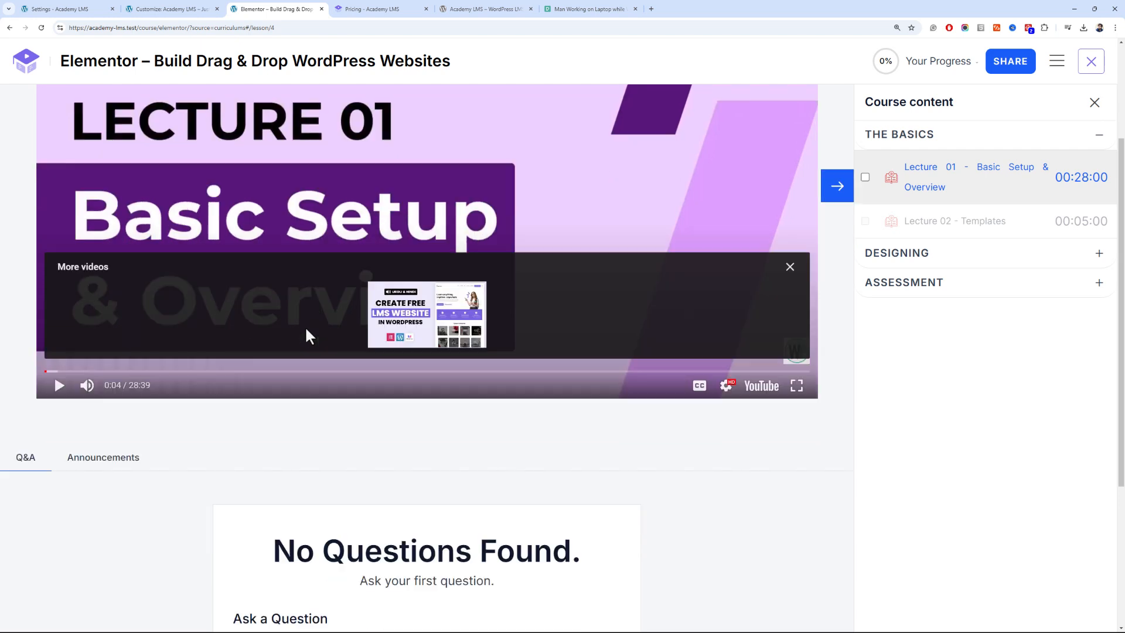
pyautogui.scroll(5, 297, 316)
pyautogui.scroll(-4, 228, 240)
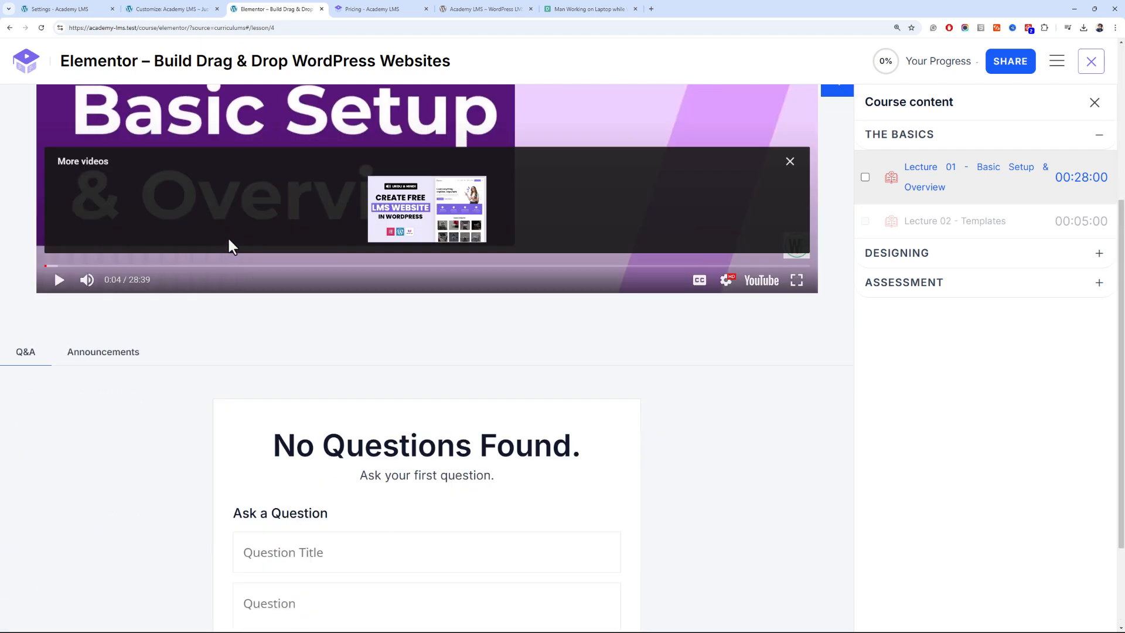
pyautogui.scroll(4, 224, 240)
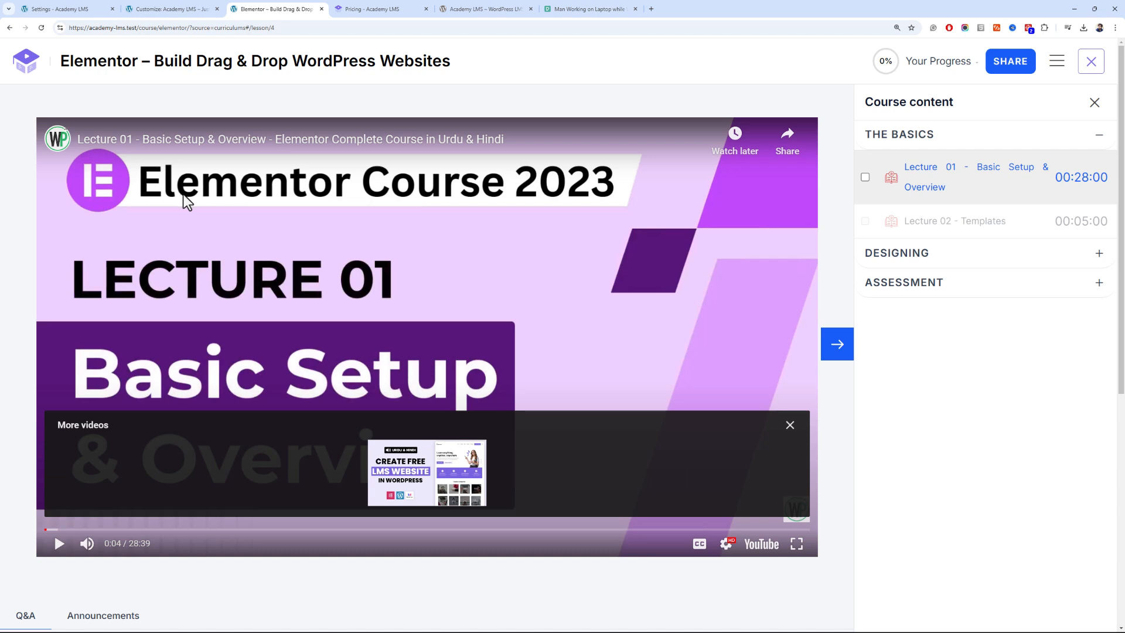
pyautogui.scroll(-4, 184, 194)
pyautogui.scroll(-2, 167, 350)
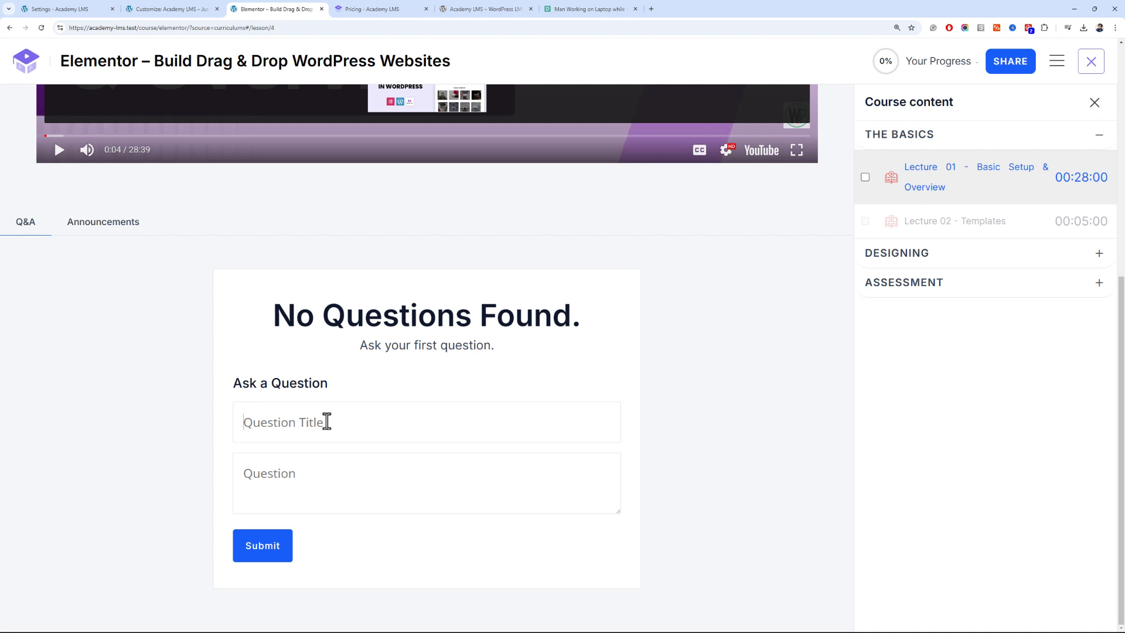
pyautogui.write('C')
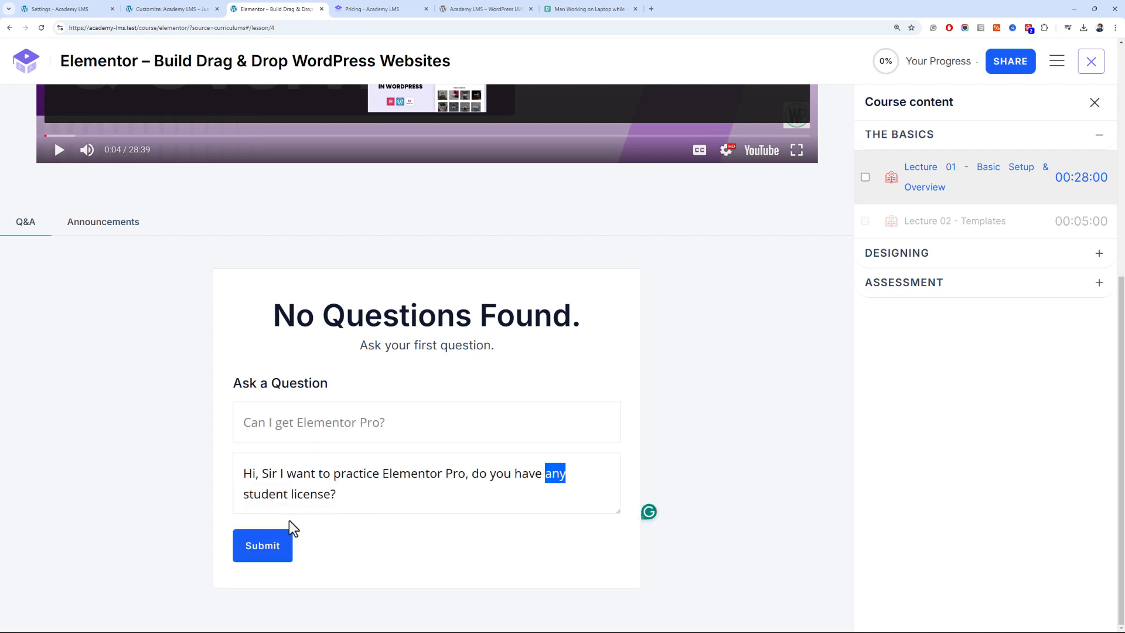
pyautogui.write('a')
pyautogui.click(265, 548)
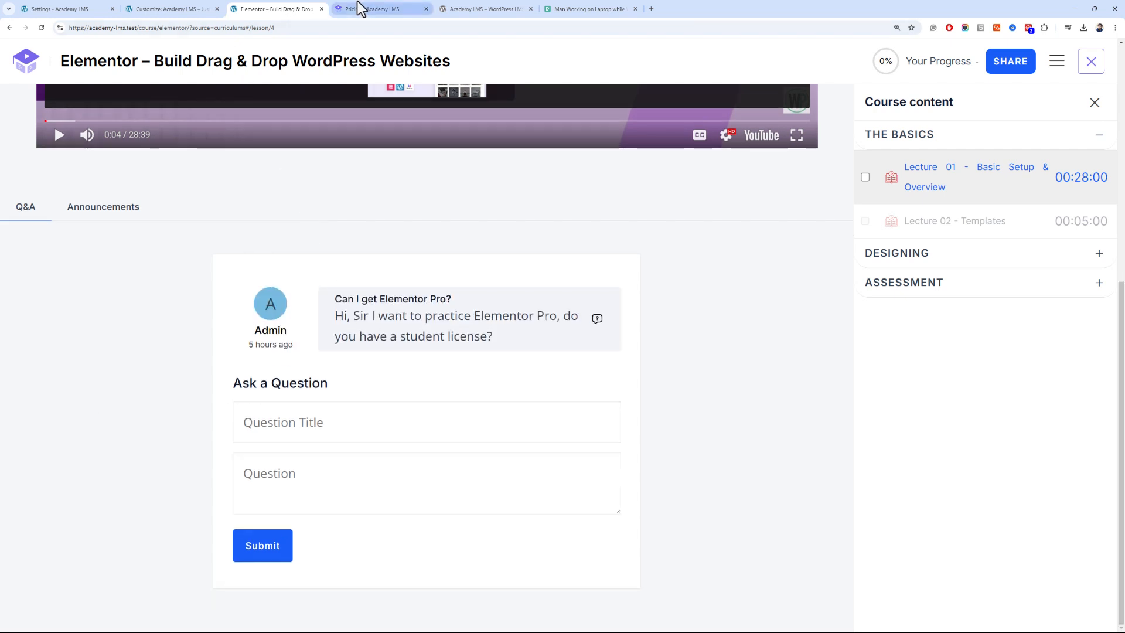
# Check the submitted question on the admin's Academy LMS Question & Answer page against the lesson's Q&A section
pyautogui.click(51, 9)
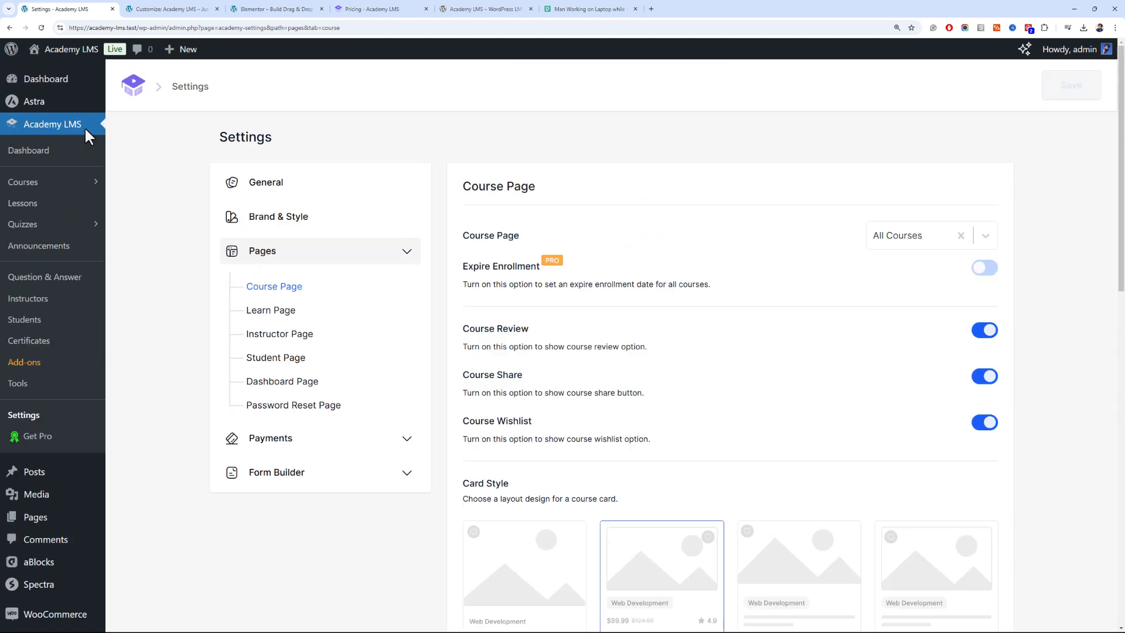
pyautogui.click(66, 278)
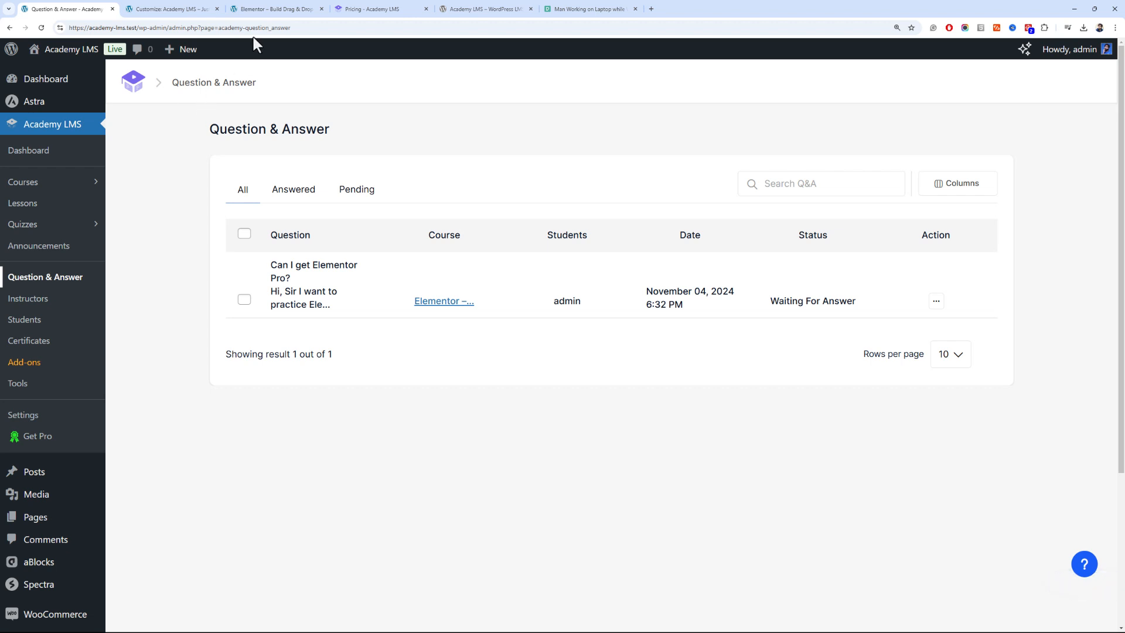
pyautogui.click(290, 8)
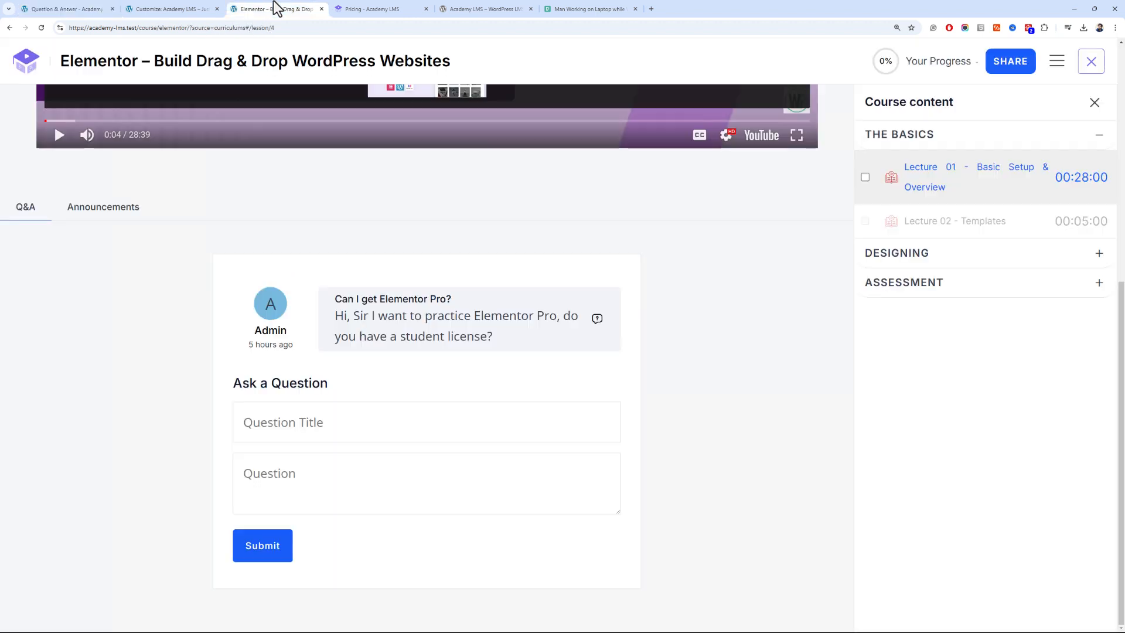
pyautogui.click(116, 12)
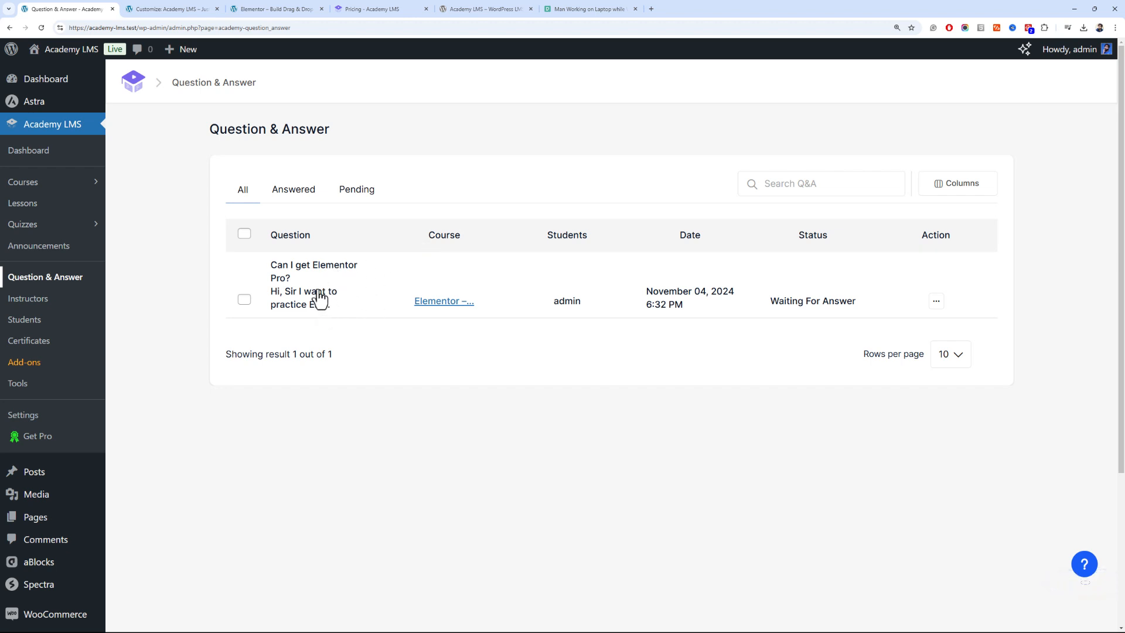
# Open the site in a separate browser tab and go from its dashboard's Total Questions card to the question list
pyautogui.moveTo(64, 49)
pyautogui.click(69, 72)
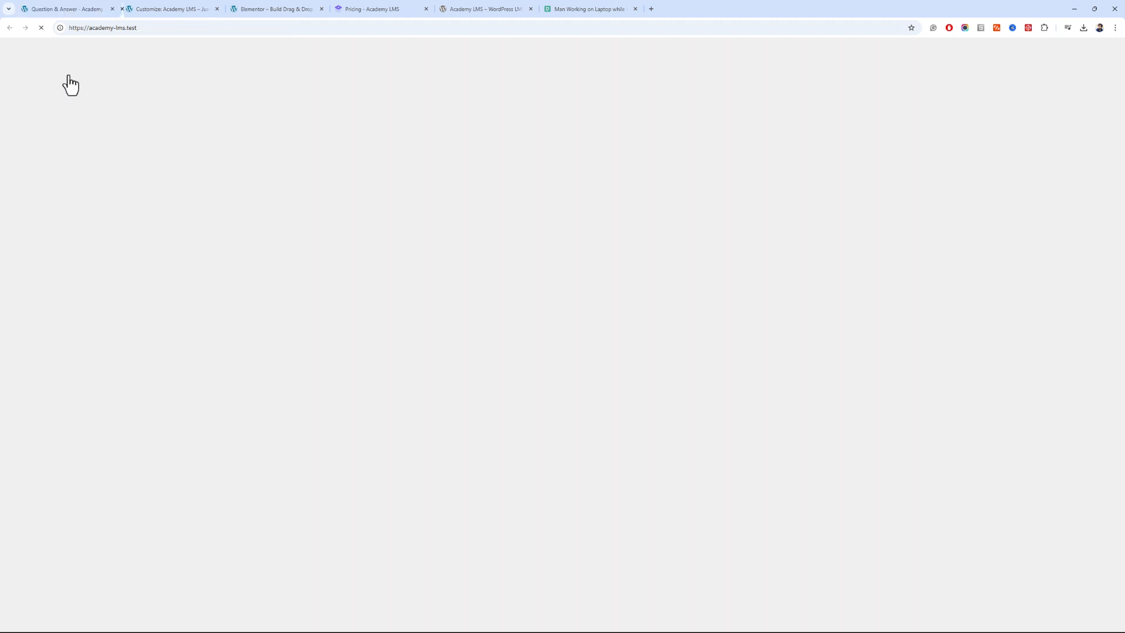
pyautogui.moveTo(157, 7); pyautogui.dragTo(259, 10)
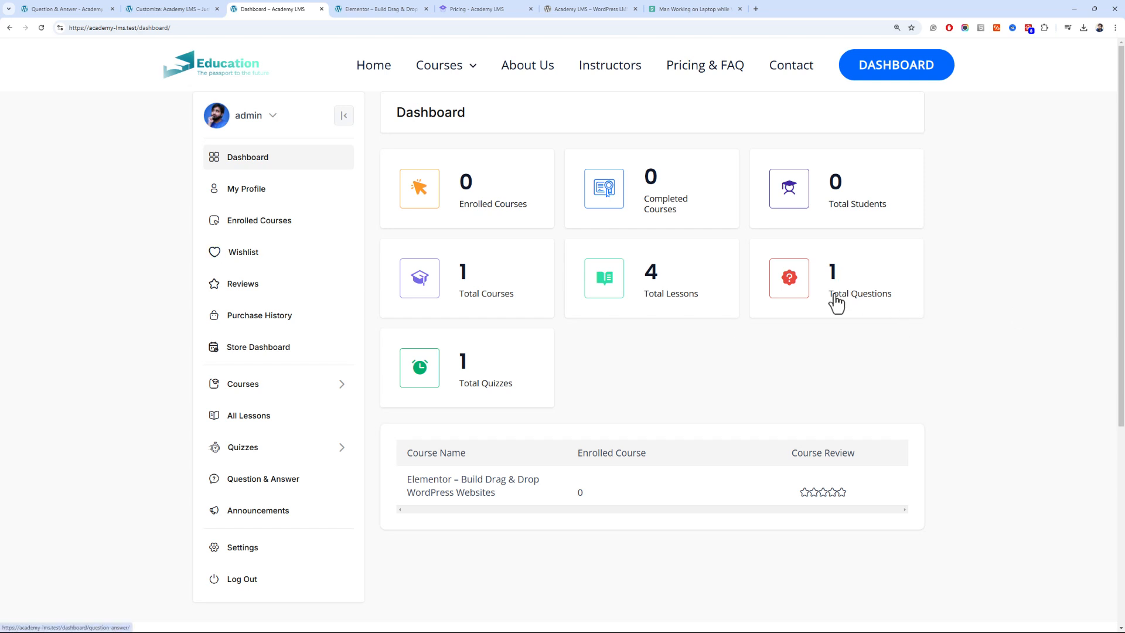
pyautogui.click(891, 315)
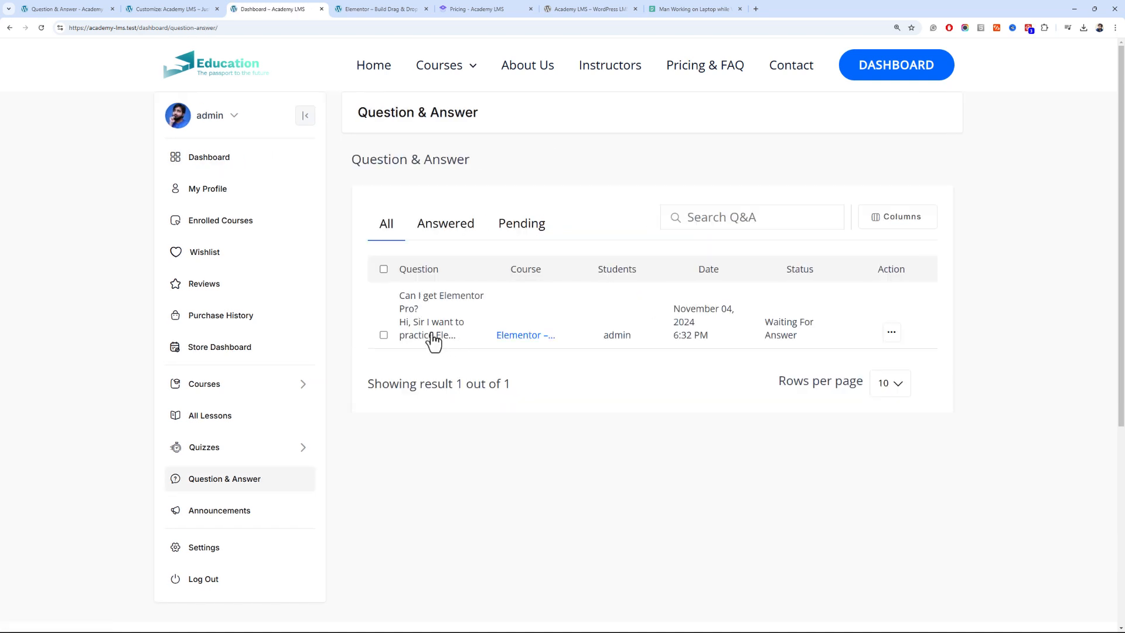
# Answer the "Can I get Elementor Pro?" question with "Yes, you can use our student practice portal." and close the conversation
pyautogui.click(439, 308)
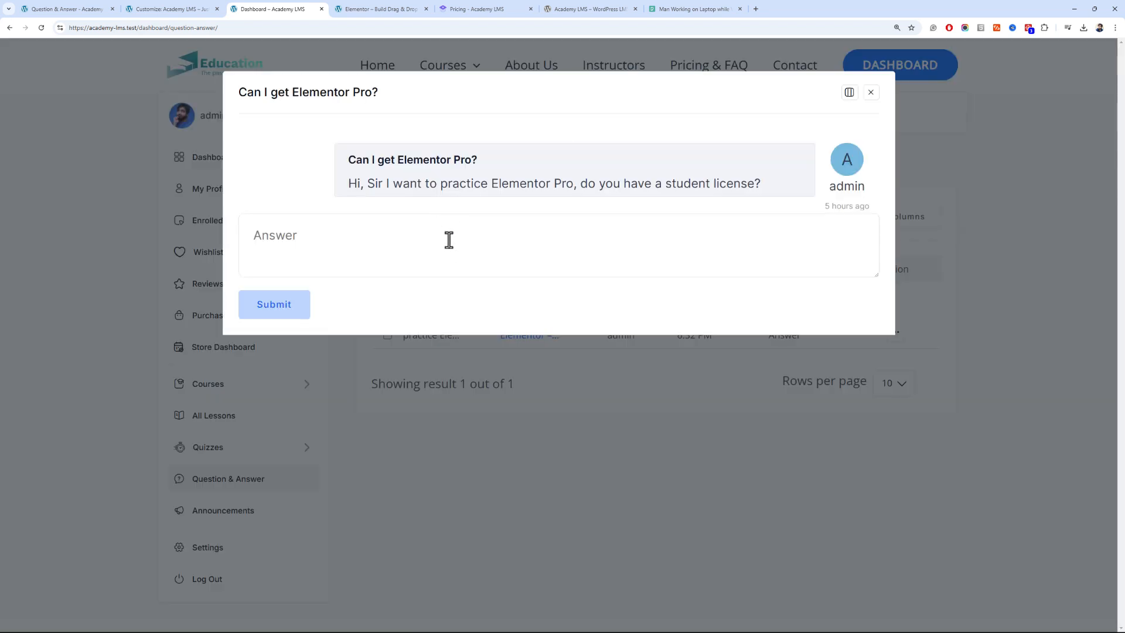
pyautogui.click(452, 255)
pyautogui.write('Yes, you can use our stutend practice portal.')
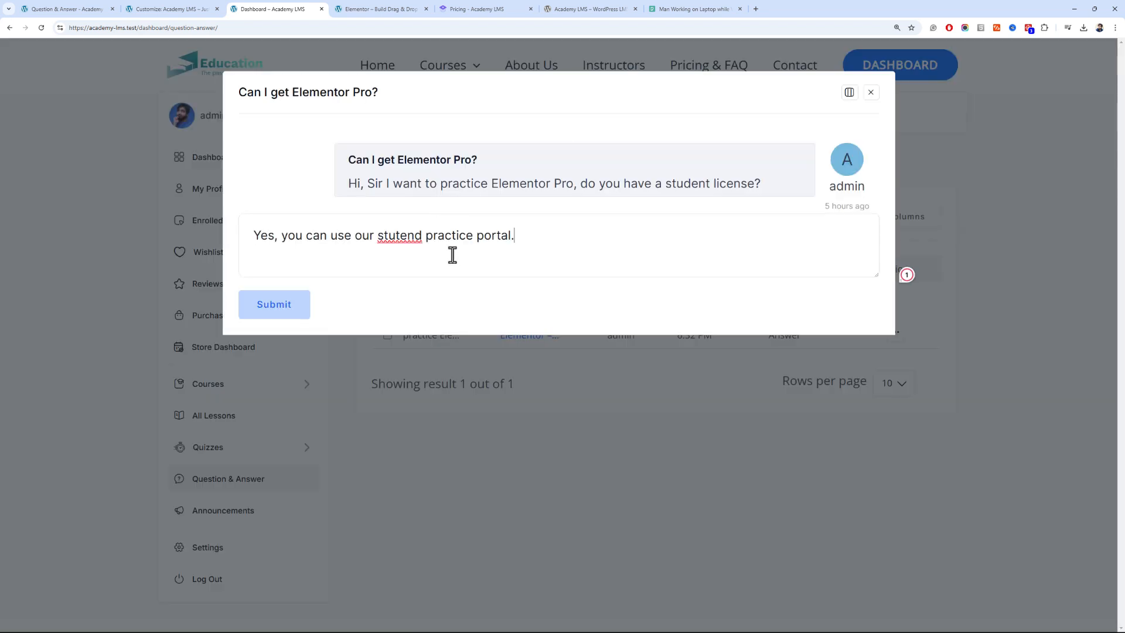
pyautogui.moveTo(420, 247)
pyautogui.click(393, 265)
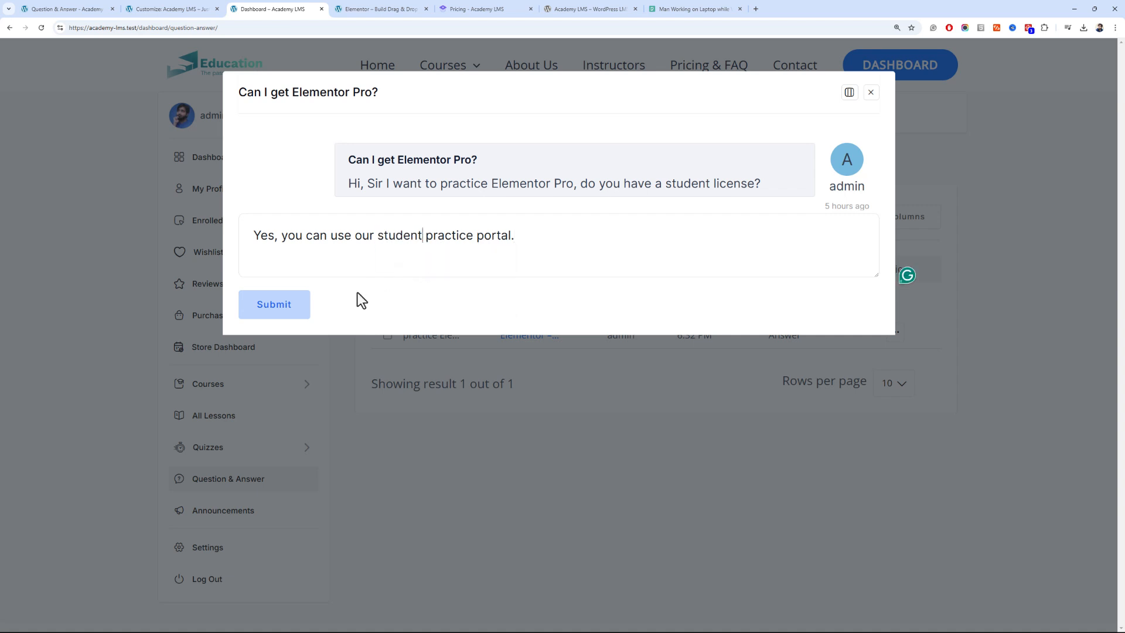
pyautogui.click(289, 320)
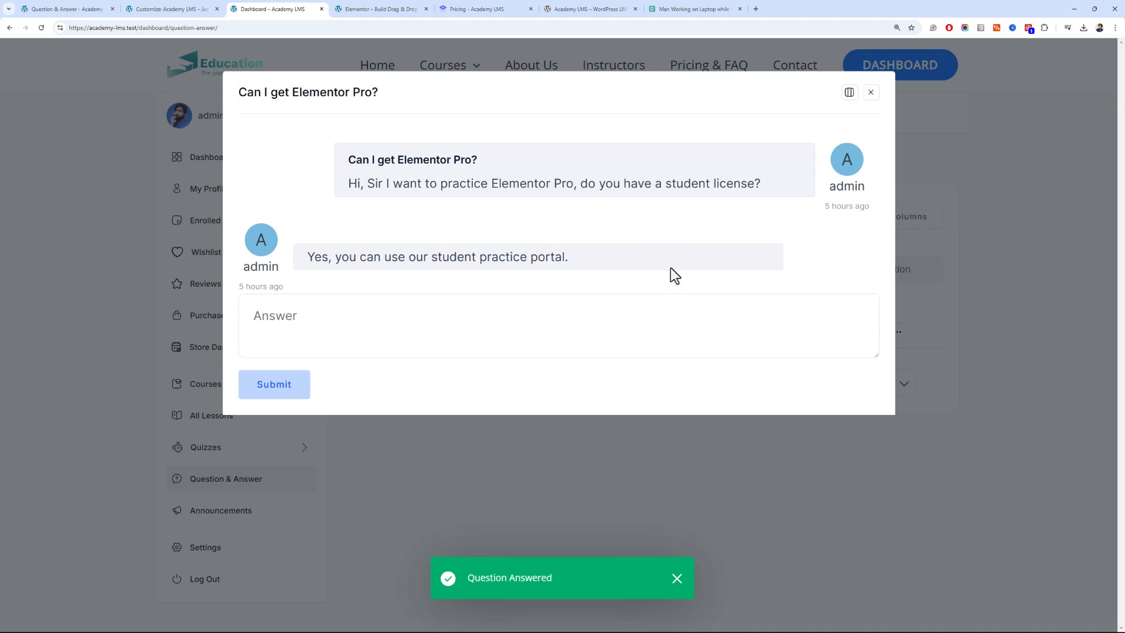
pyautogui.click(872, 92)
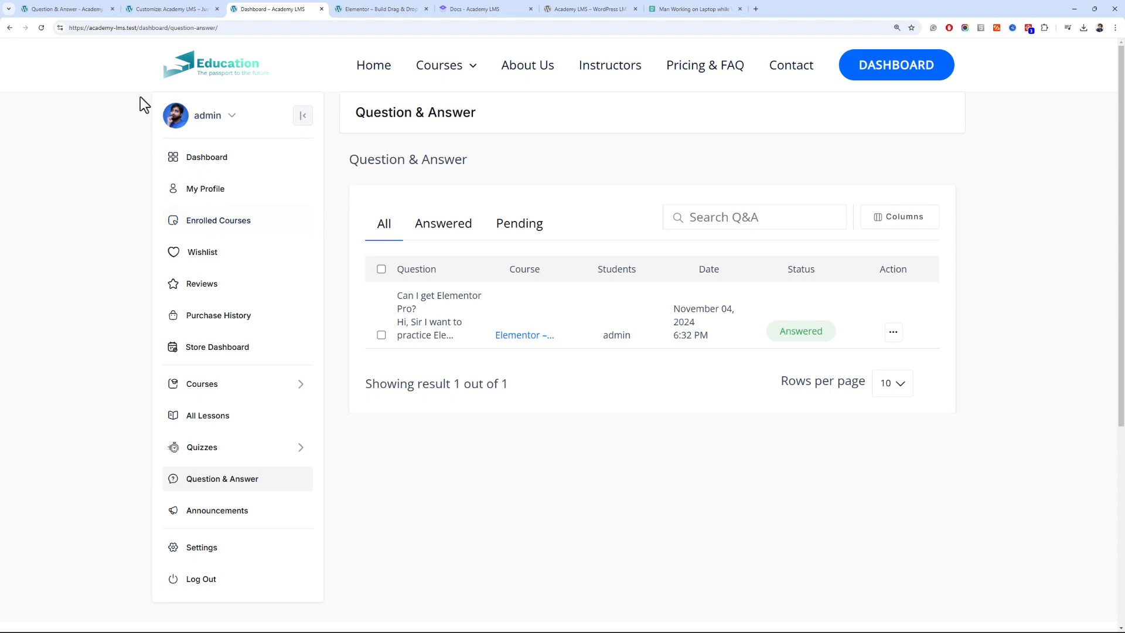
# Return to the WordPress admin and open the page for adding a new plugin
pyautogui.click(85, 9)
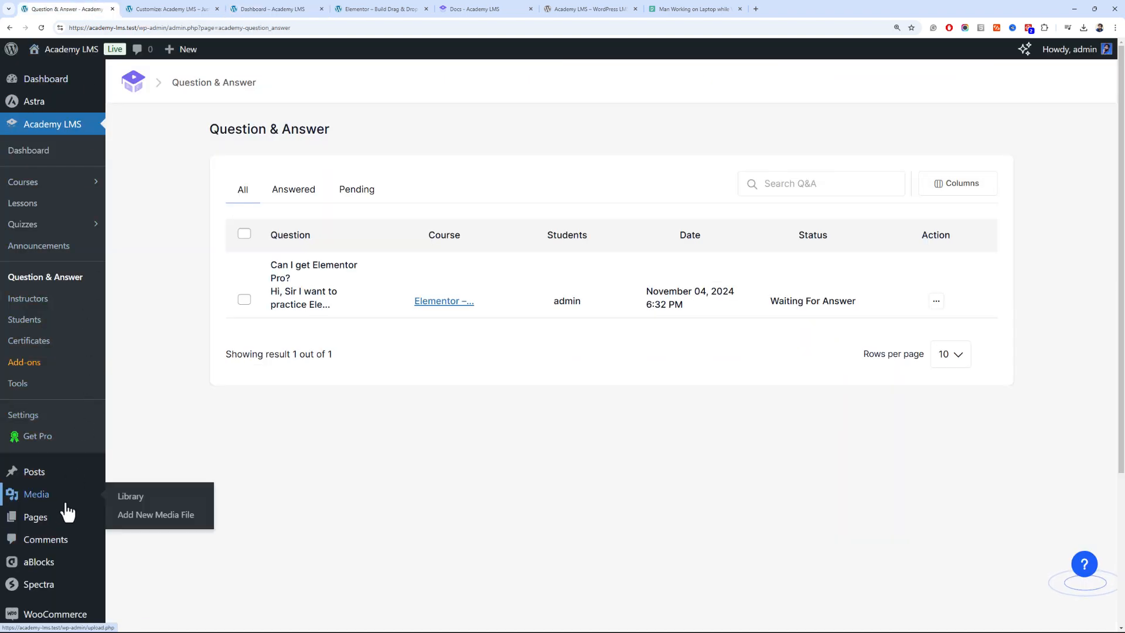
pyautogui.scroll(-1, 126, 400)
pyautogui.scroll(-2, 111, 528)
pyautogui.scroll(-2, 101, 586)
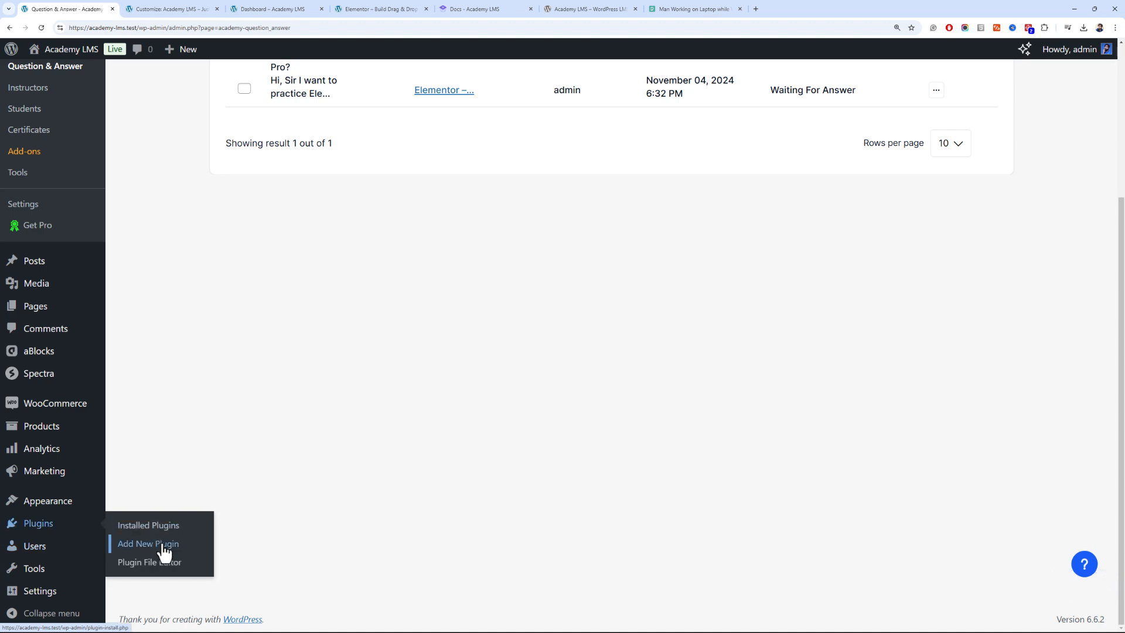
pyautogui.click(164, 545)
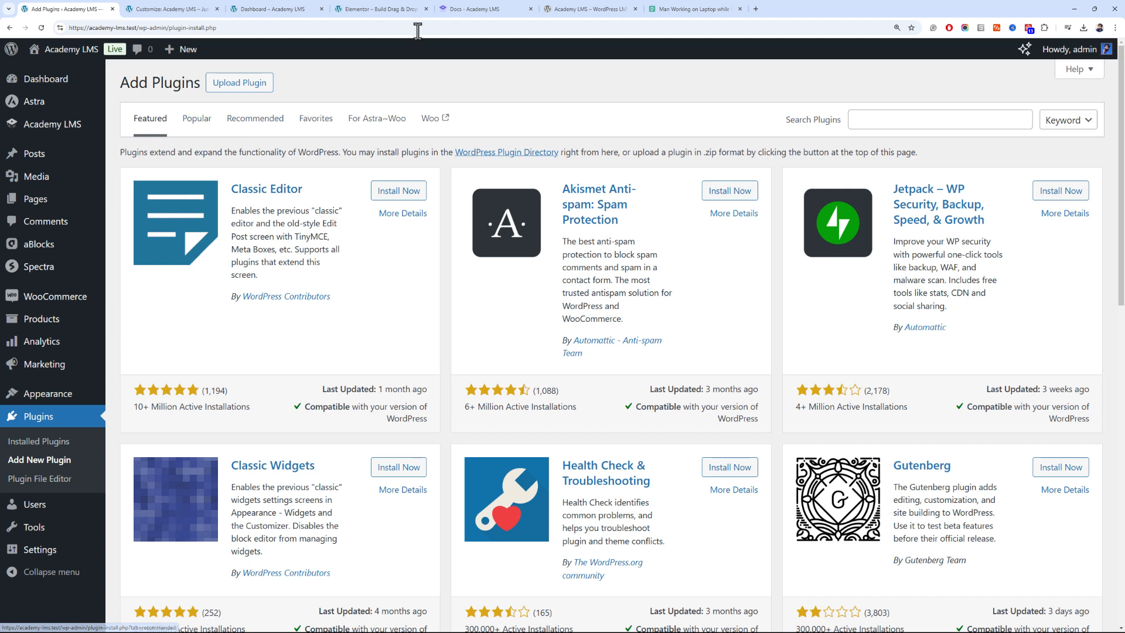
pyautogui.click(480, 9)
pyautogui.click(87, 9)
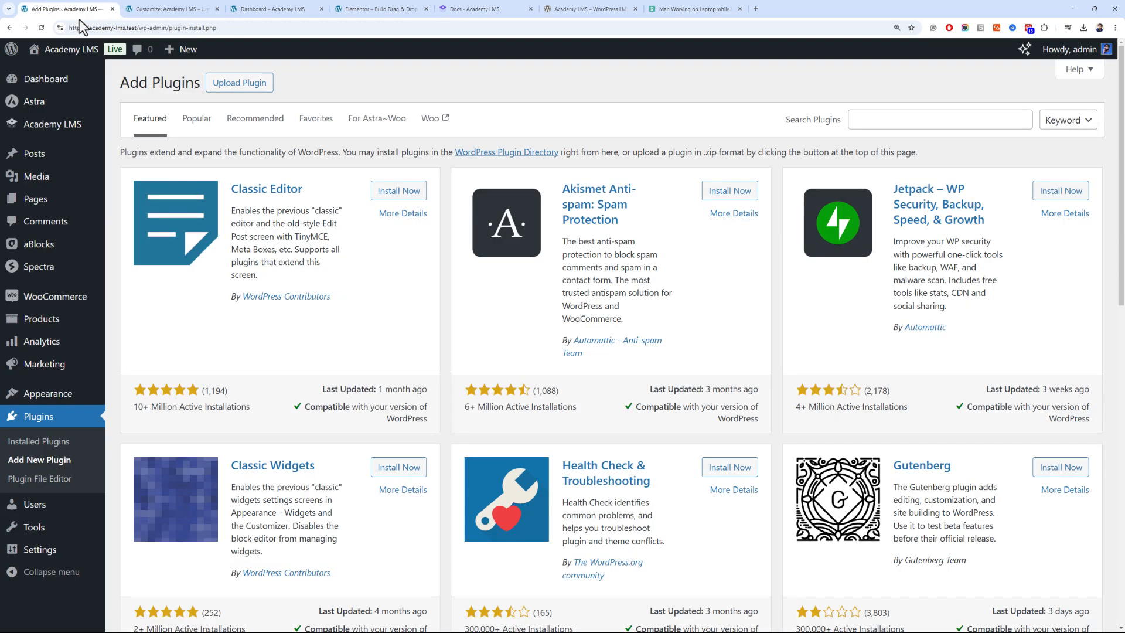
# Upload academy-pro.2.2.1.zip from the Downloads folder, then install and activate the plugin
pyautogui.click(240, 83)
pyautogui.click(509, 202)
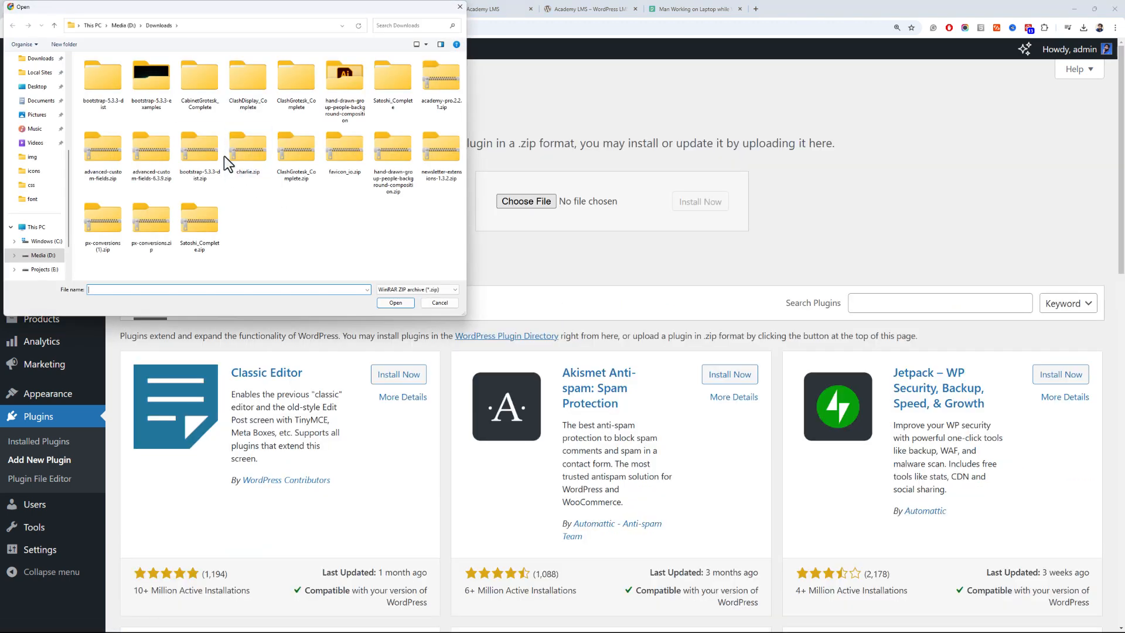
pyautogui.doubleClick(434, 89)
pyautogui.click(693, 205)
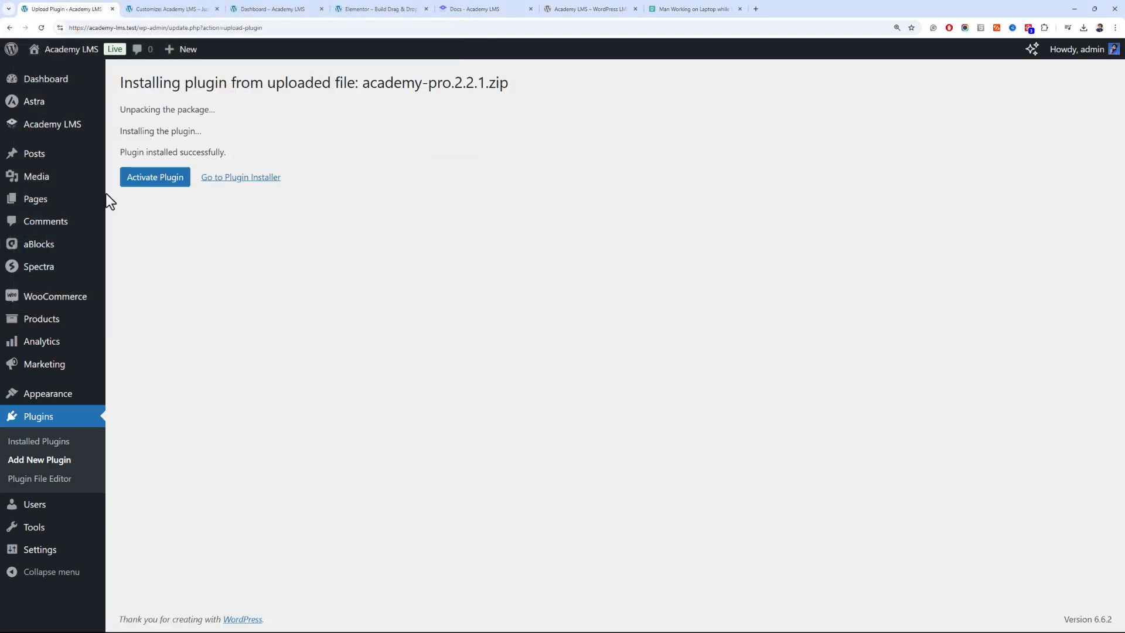
pyautogui.click(124, 184)
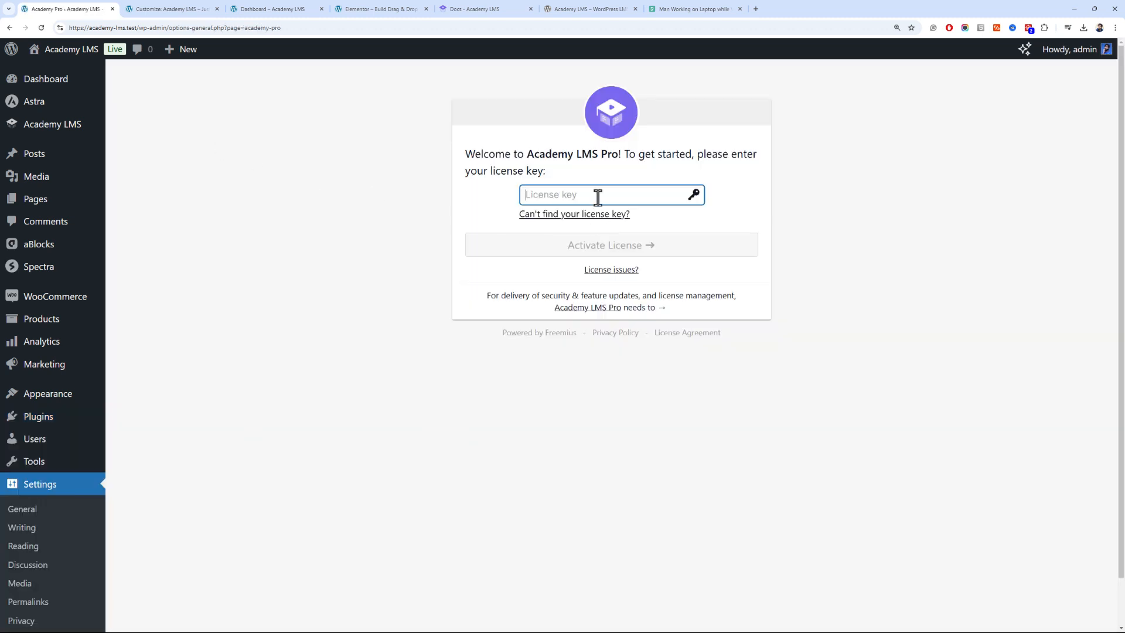
# Paste the Academy LMS Pro license key and activate the license
pyautogui.hotkey('ctrl', 'v')
pyautogui.press('Return')
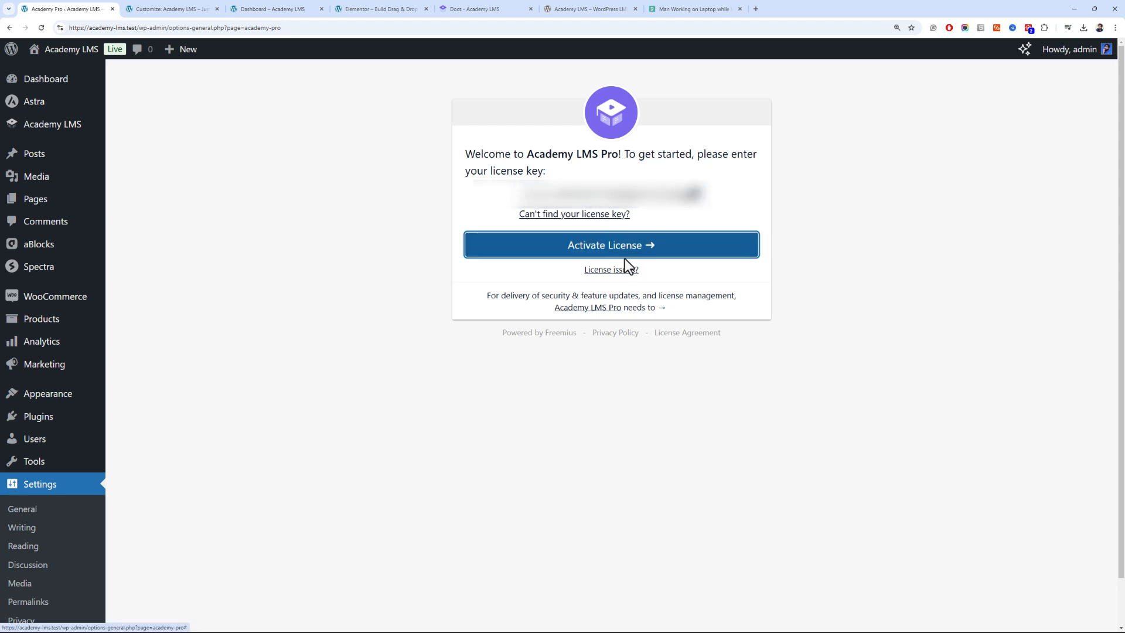
pyautogui.click(610, 254)
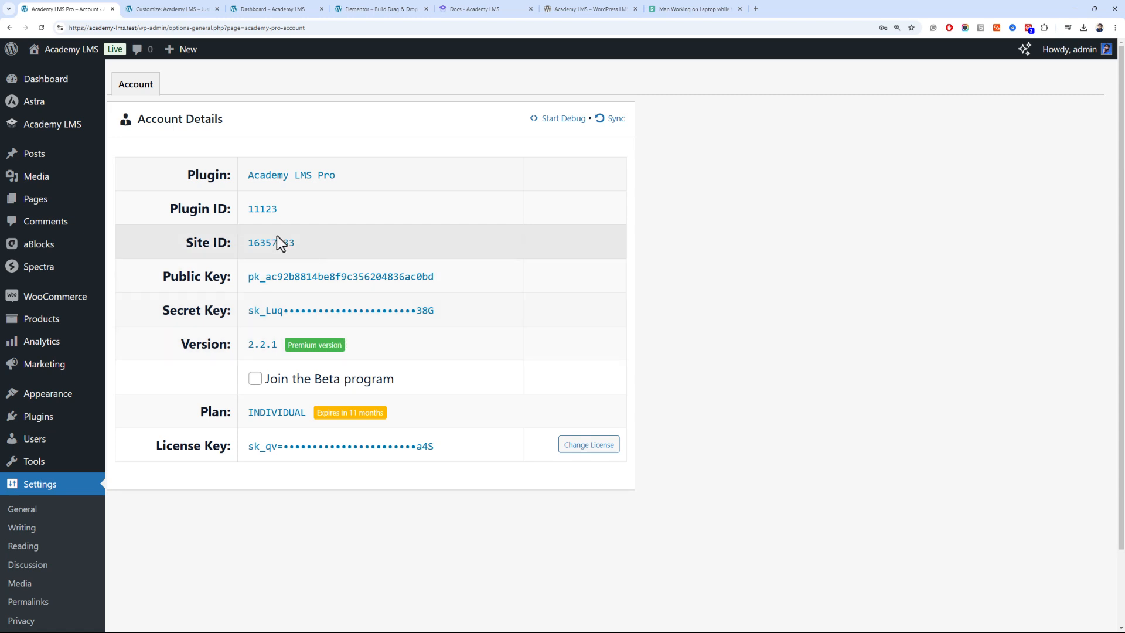
# Open Academy LMS Add-ons, filter the list to Pro, and enable the Assignments add-on
pyautogui.moveTo(68, 141)
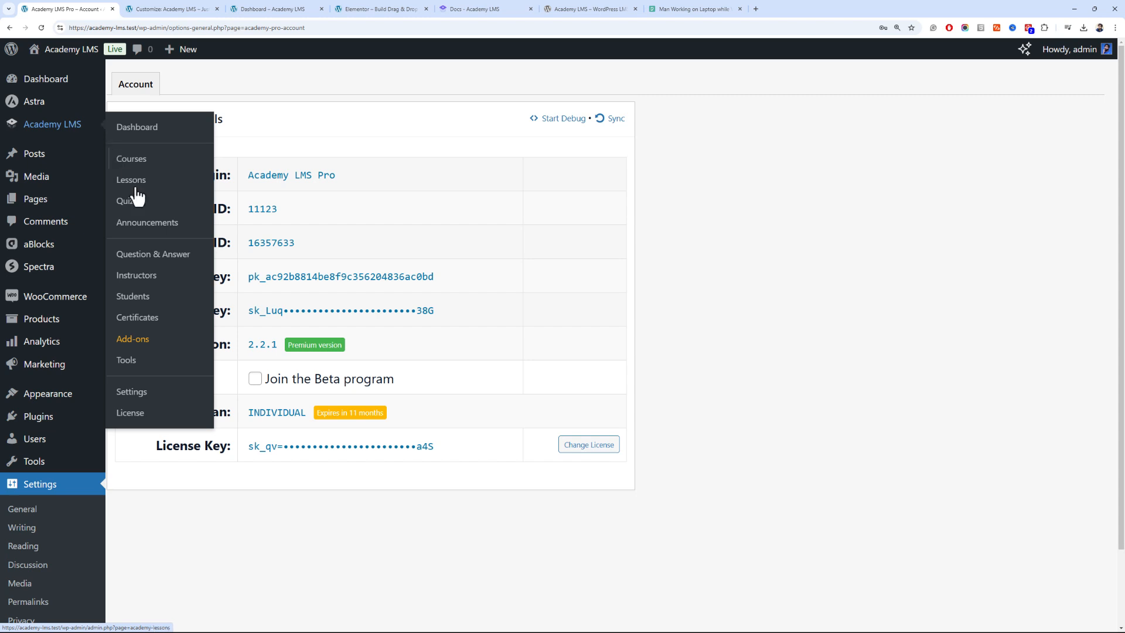
pyautogui.click(150, 346)
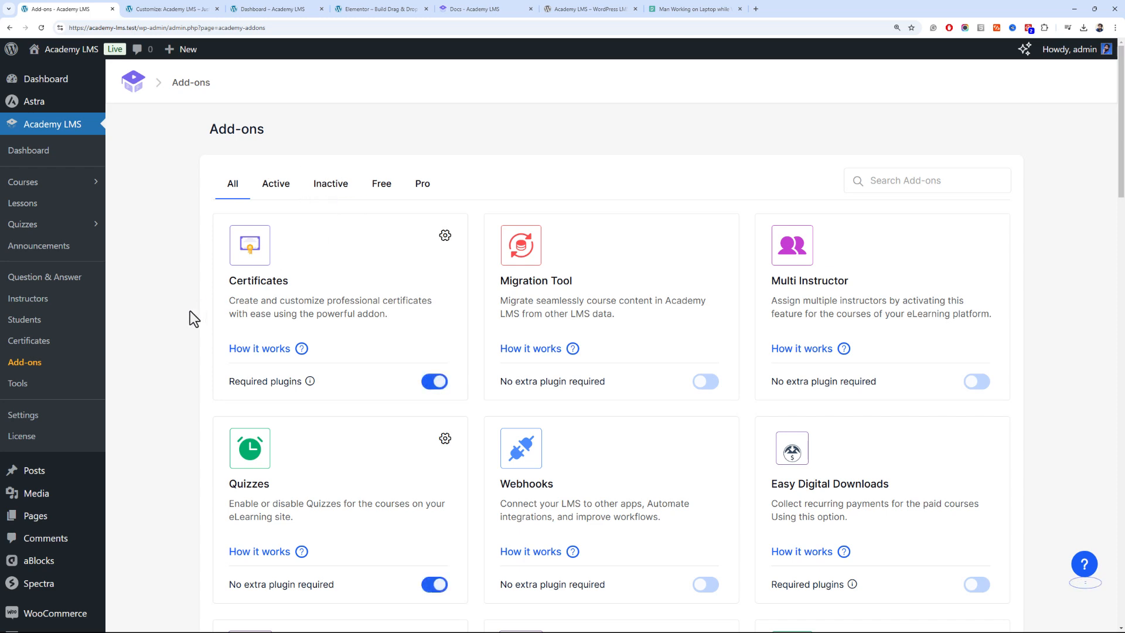
pyautogui.scroll(-2, 190, 311)
pyautogui.scroll(2, 762, 223)
pyautogui.click(417, 187)
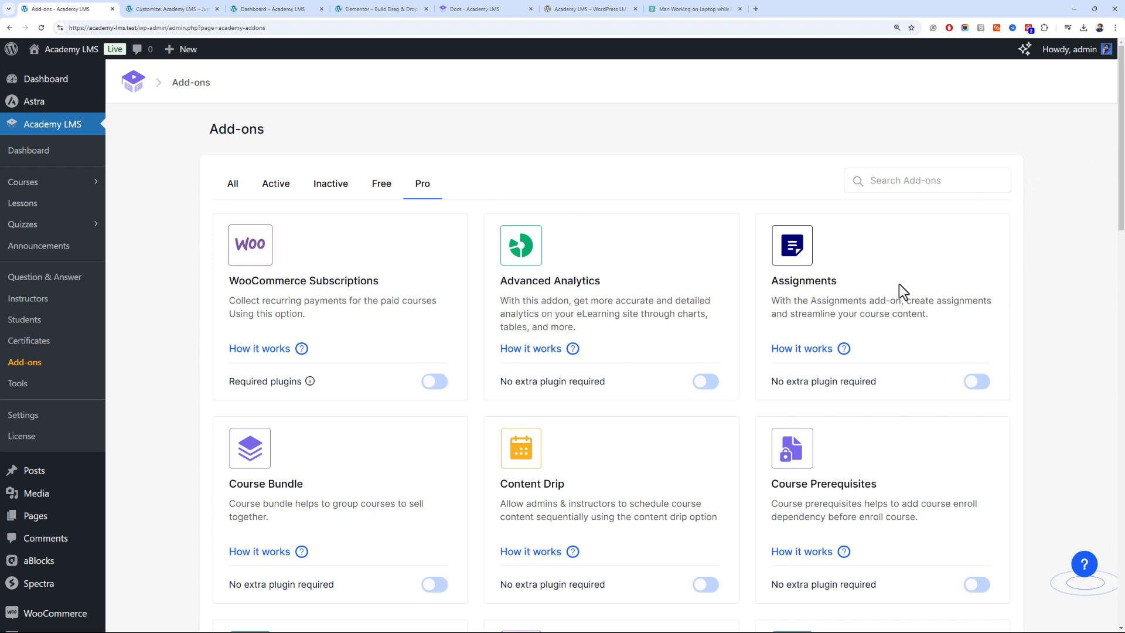
pyautogui.scroll(-2, 860, 224)
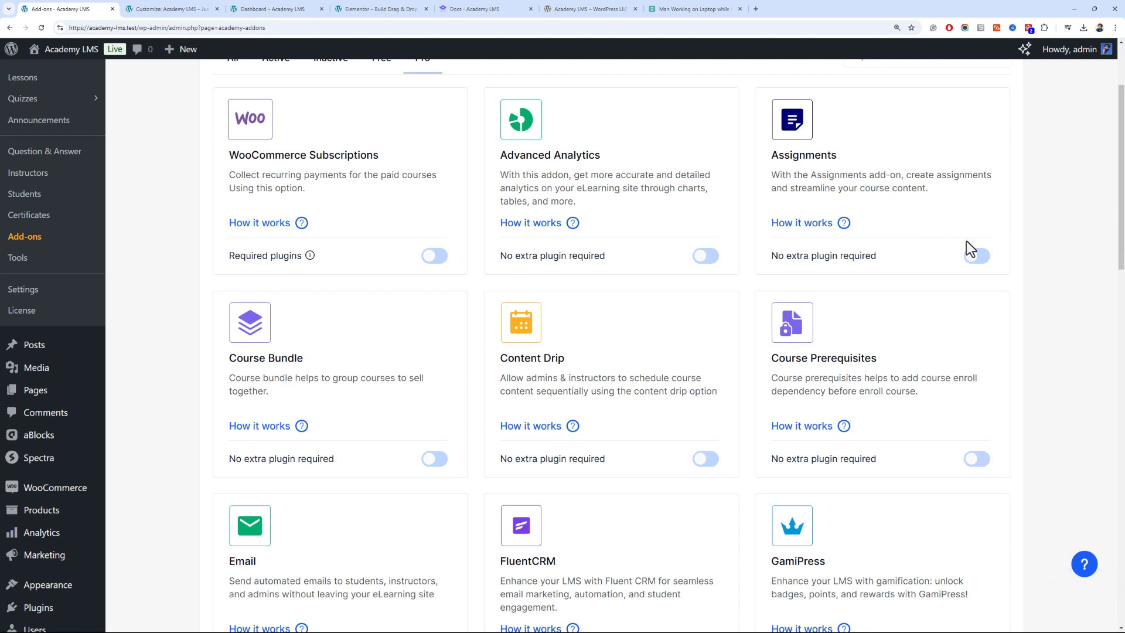
pyautogui.click(978, 256)
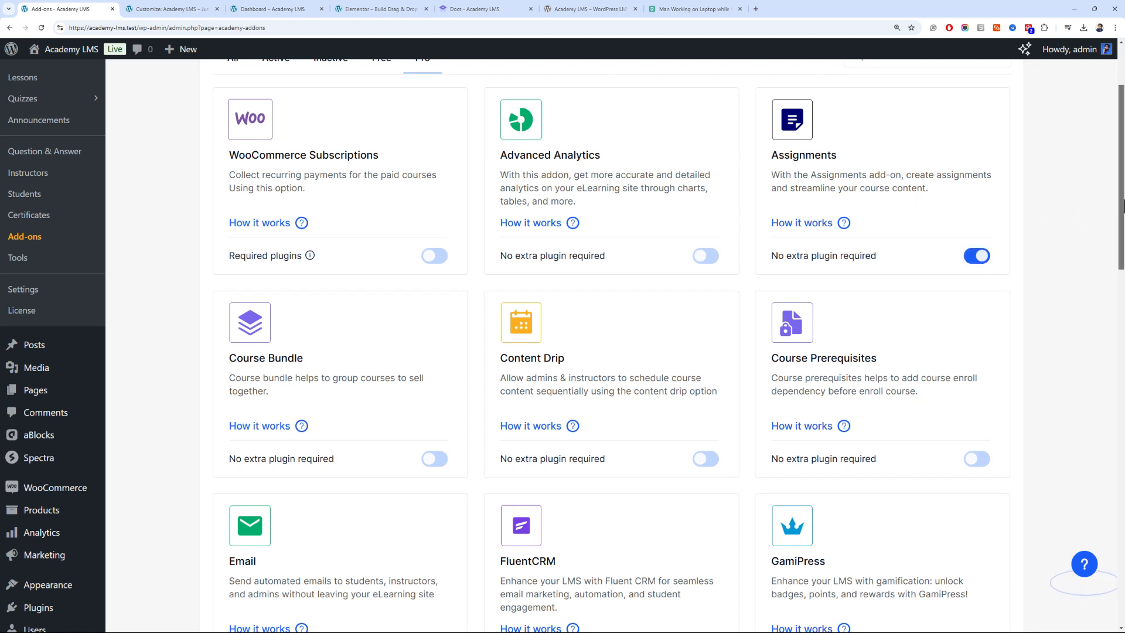
# Enable the Course Prerequisites, Content Drip and Email add-ons
pyautogui.moveTo(1124, 207); pyautogui.dragTo(1123, 211)
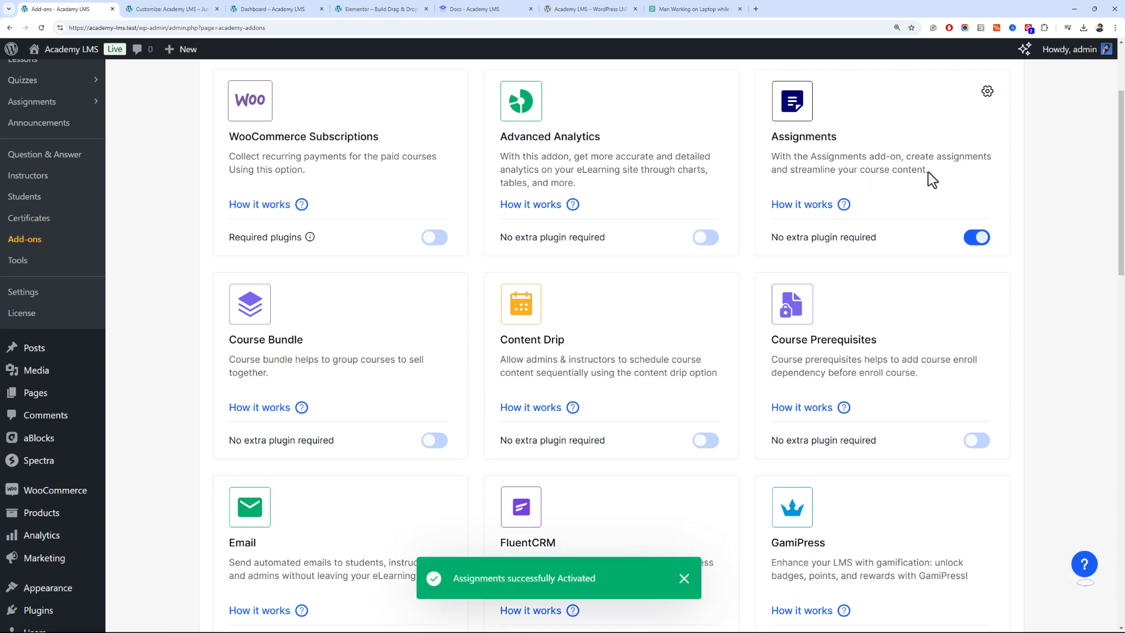
pyautogui.moveTo(1123, 206); pyautogui.dragTo(1124, 203)
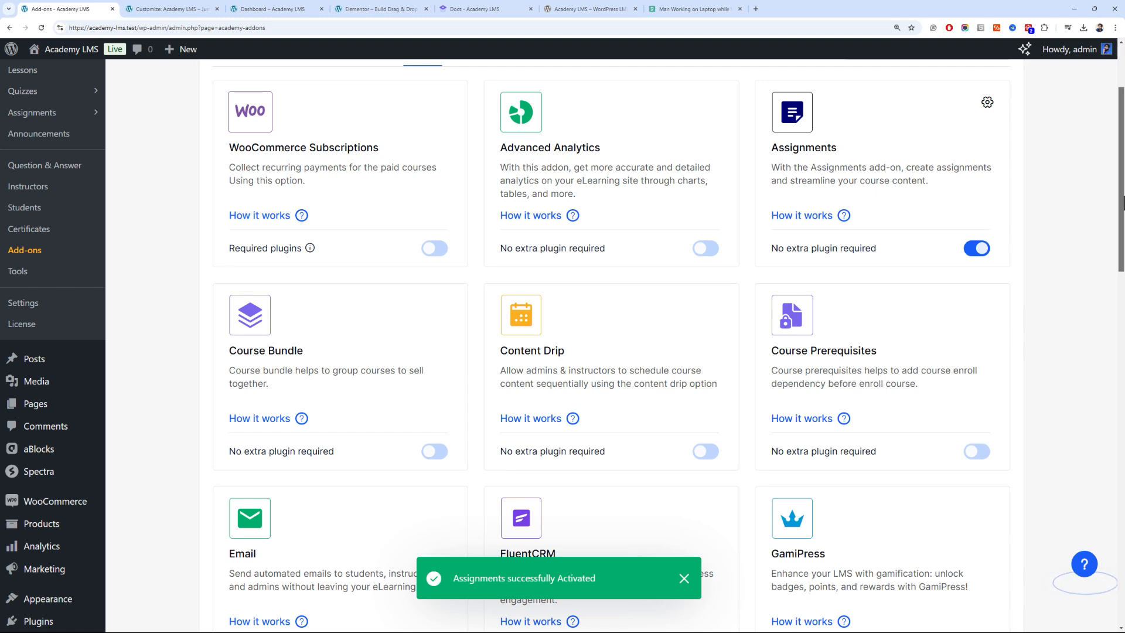
pyautogui.moveTo(1123, 203); pyautogui.dragTo(1122, 244)
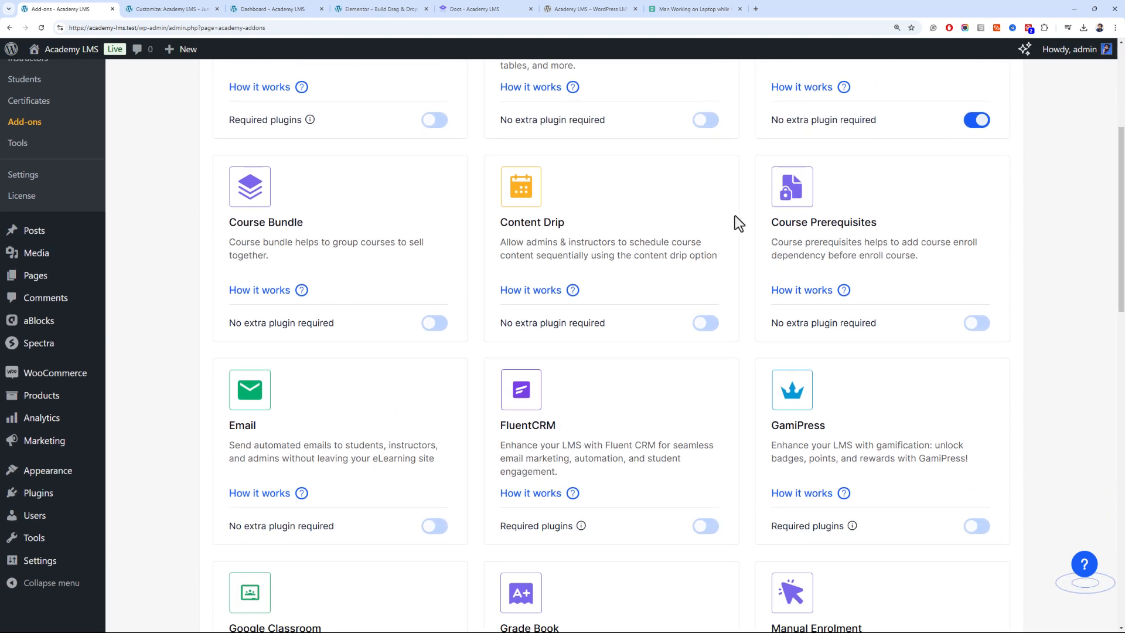
pyautogui.click(977, 323)
pyautogui.click(705, 323)
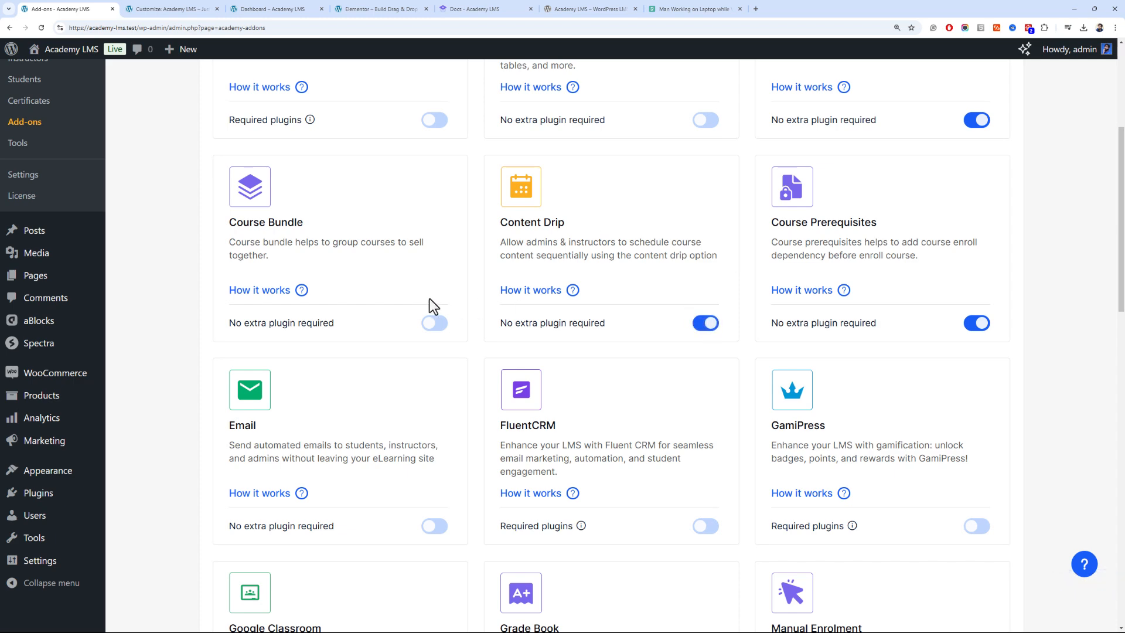
pyautogui.scroll(-2, 262, 234)
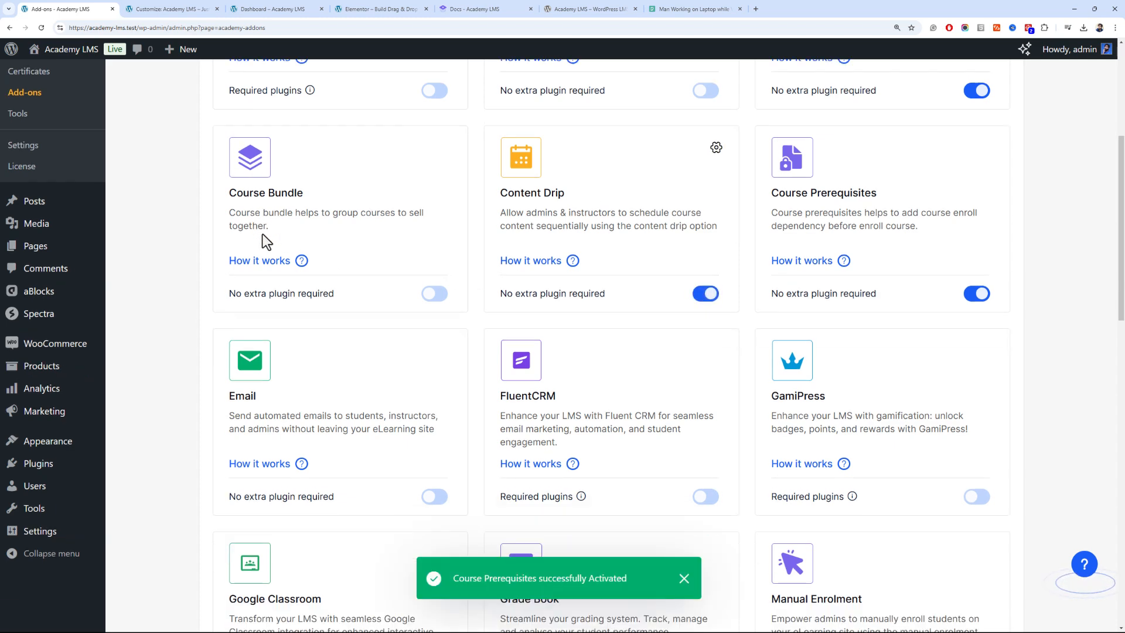
pyautogui.click(427, 392)
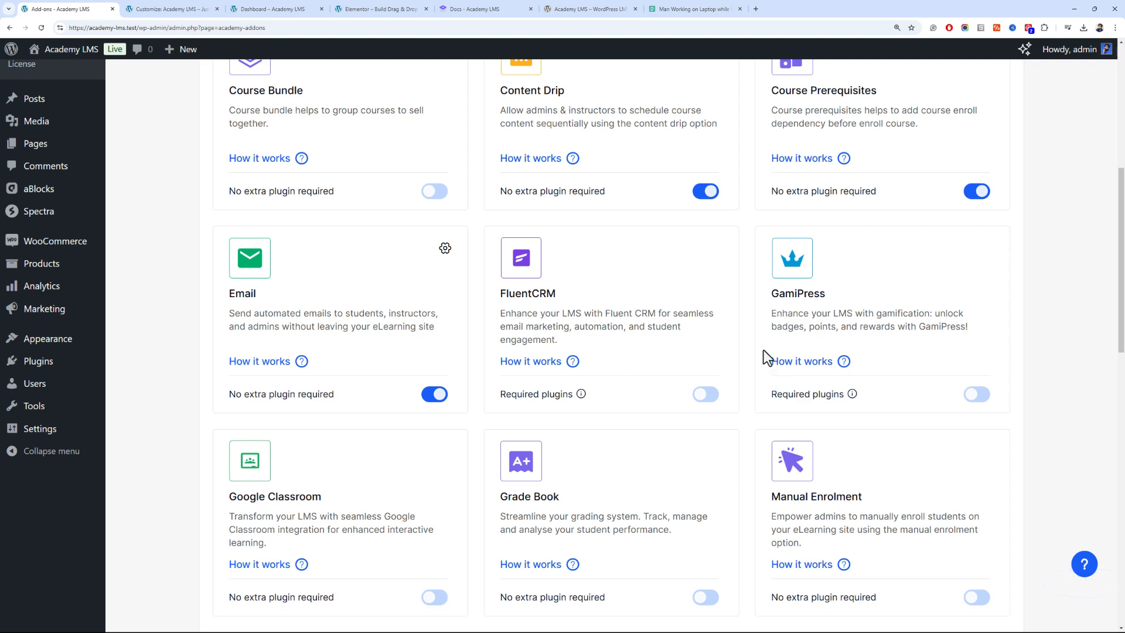
# Enable the Manual Enrolment and Meeting add-ons
pyautogui.scroll(-2, 1122, 351)
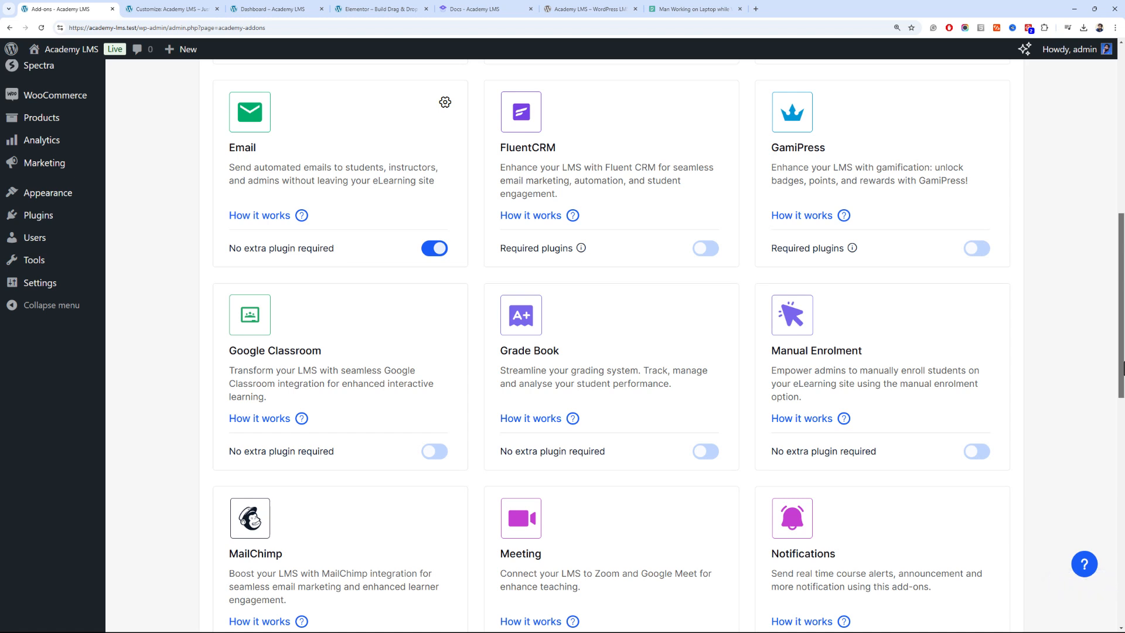
pyautogui.moveTo(1124, 362); pyautogui.dragTo(1121, 420)
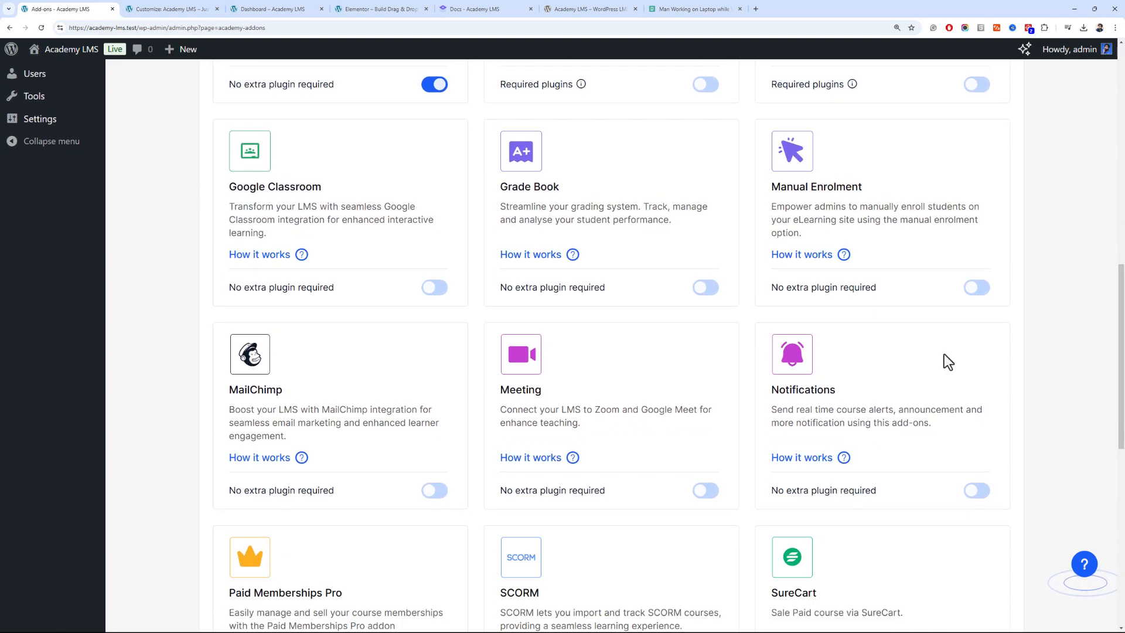
pyautogui.click(961, 288)
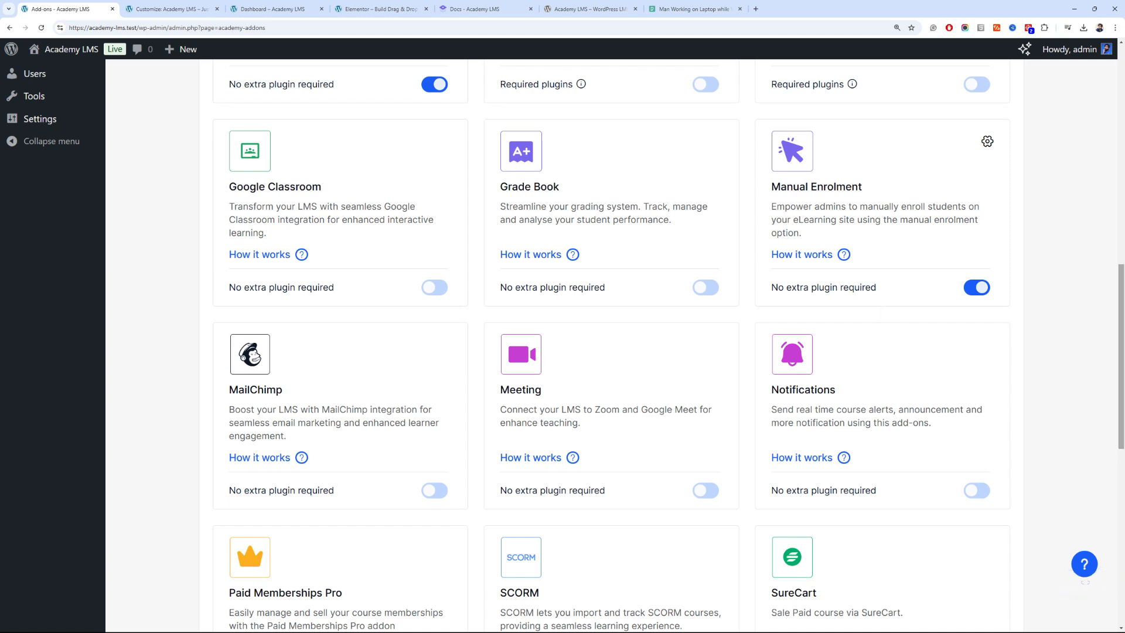
pyautogui.moveTo(1122, 305); pyautogui.dragTo(1122, 311)
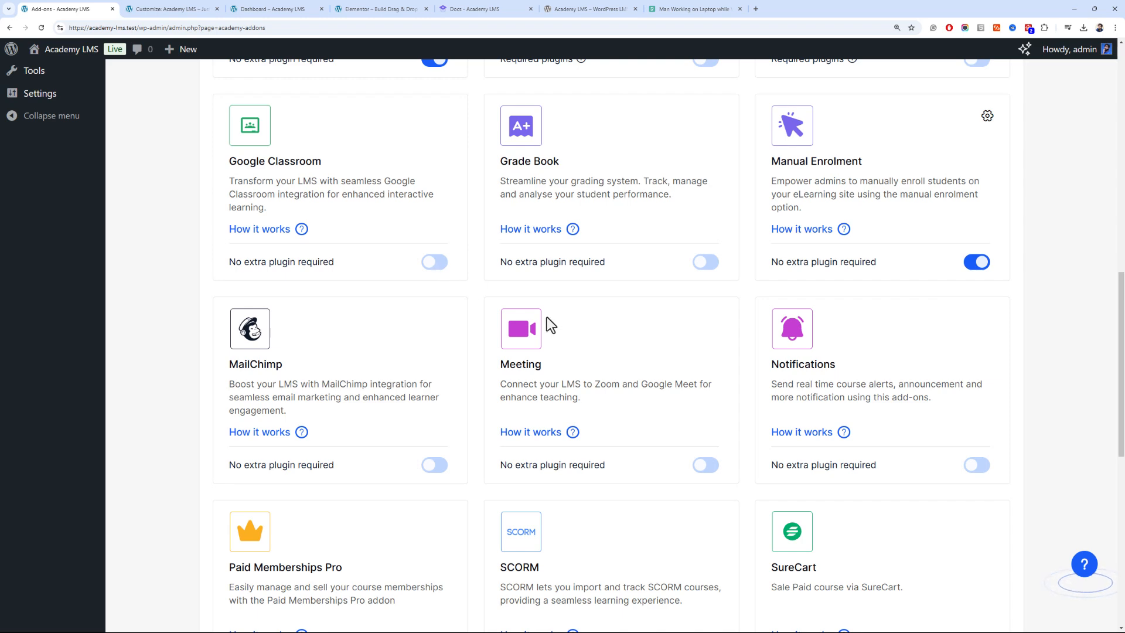
pyautogui.scroll(-4, 544, 319)
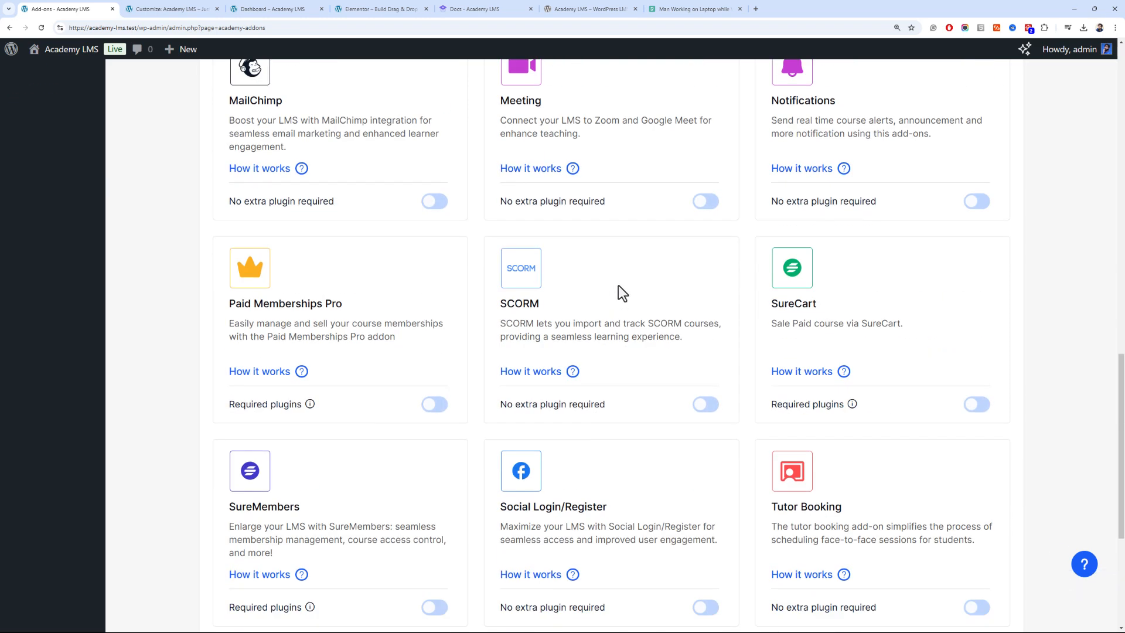
pyautogui.click(705, 204)
pyautogui.scroll(2, 628, 237)
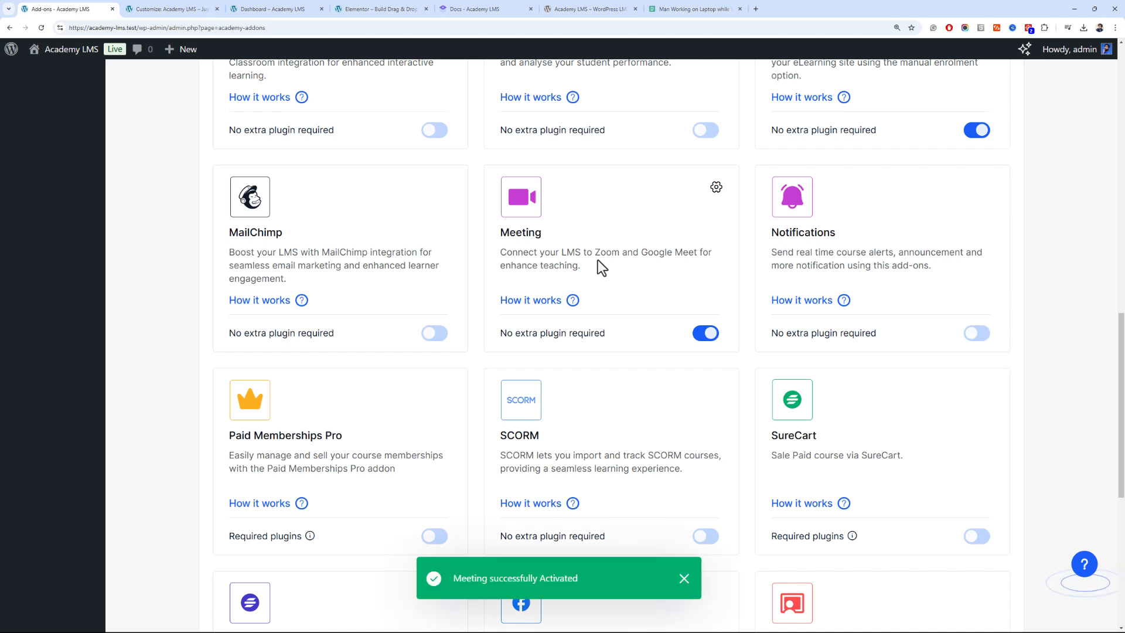
# Enable the Tutor Booking and White Label add-ons
pyautogui.scroll(-5, 596, 259)
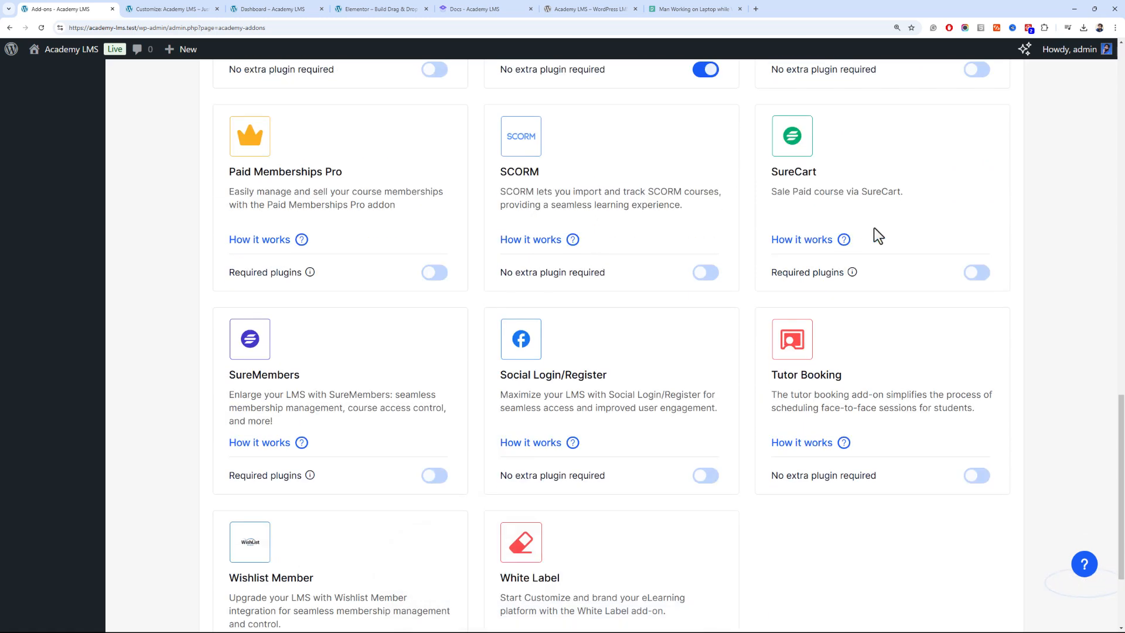
pyautogui.scroll(-2, 878, 234)
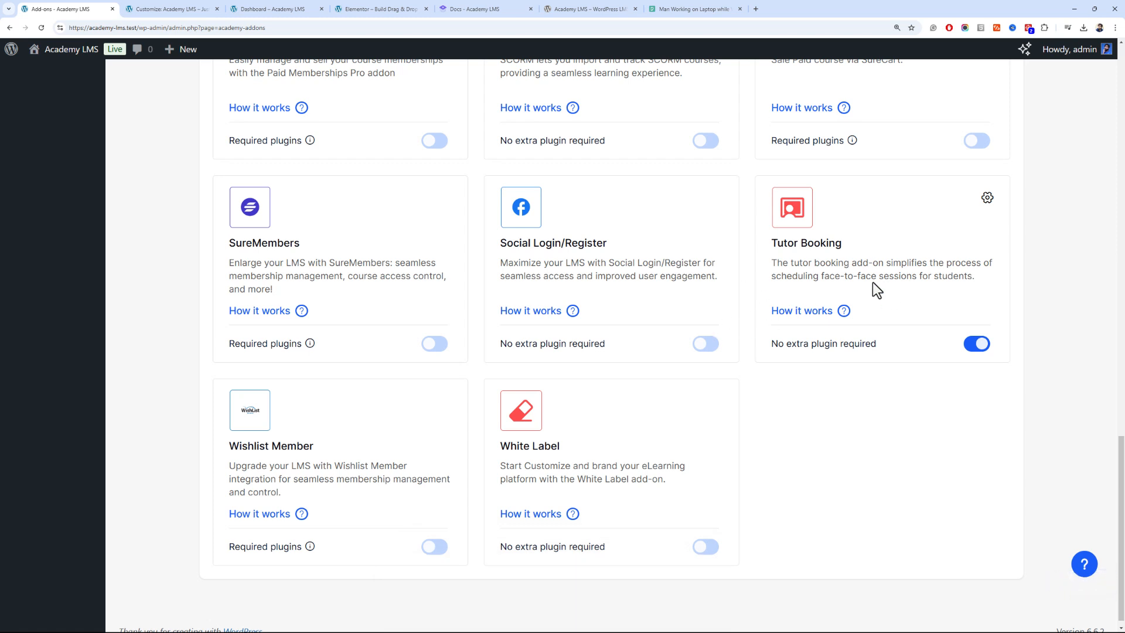
pyautogui.scroll(-1, 821, 328)
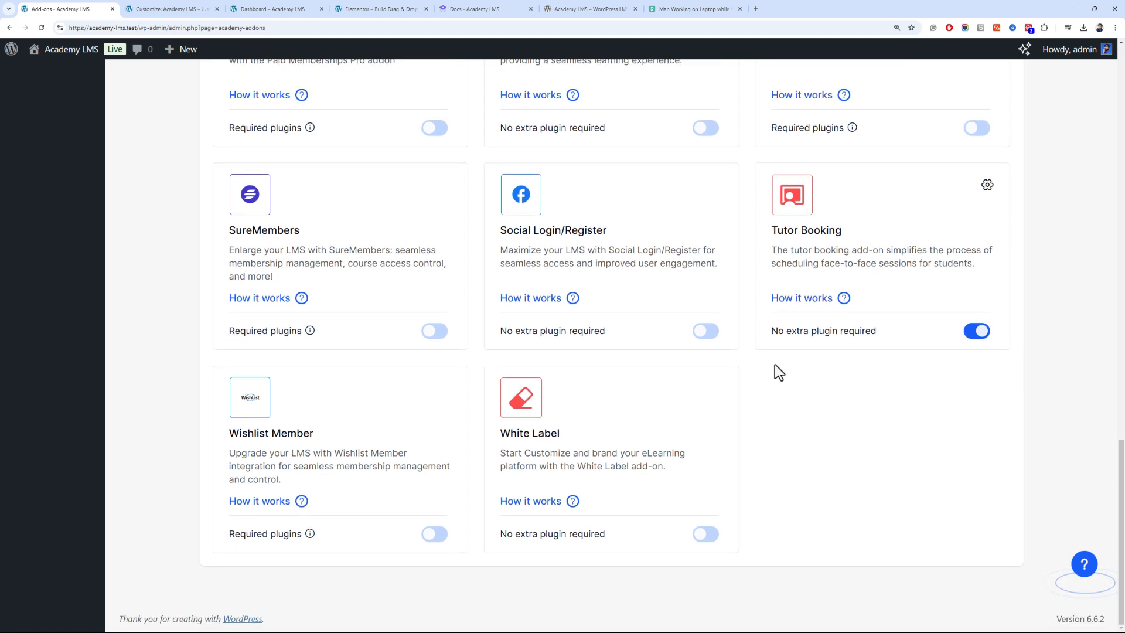
pyautogui.click(706, 535)
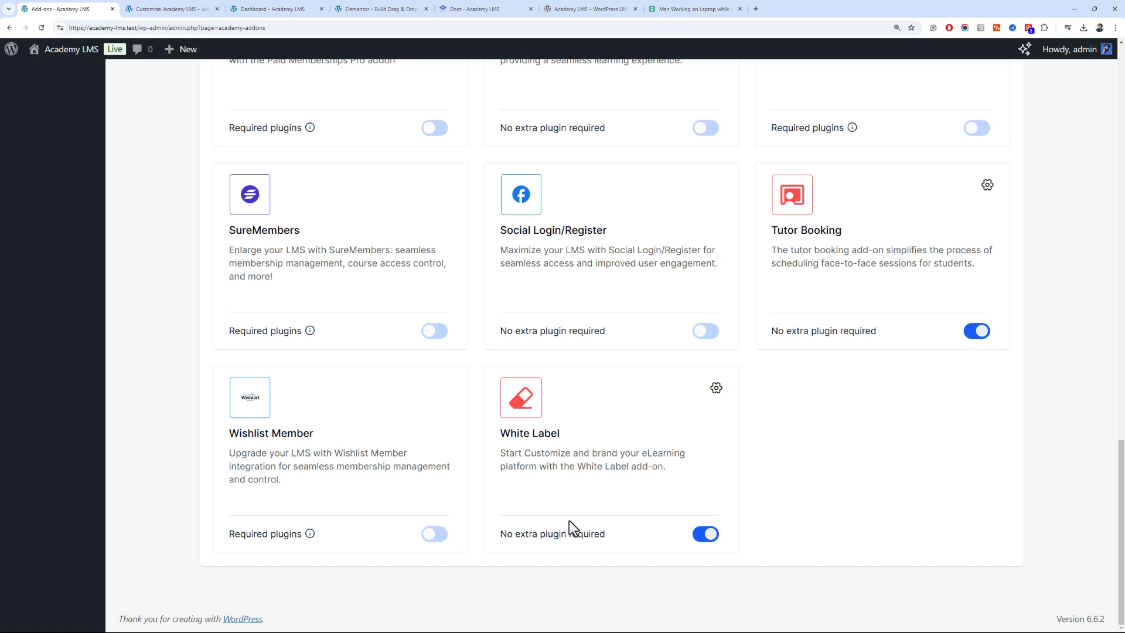
# Open the White Label add-on's settings and review its title, menu icon, logo and hide options
pyautogui.click(716, 387)
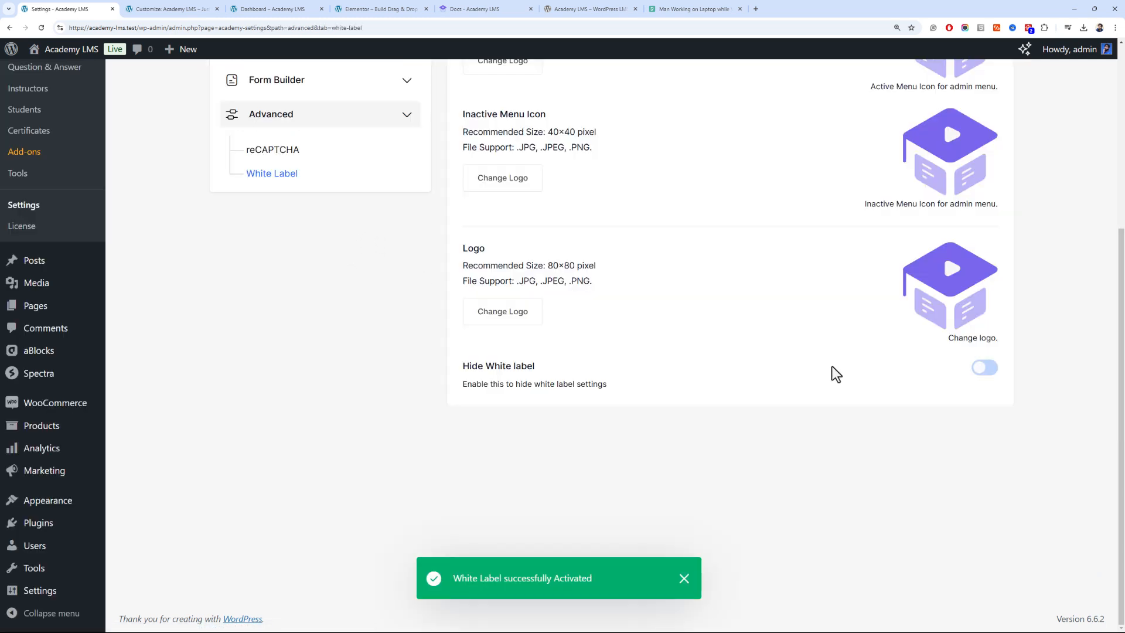
pyautogui.scroll(3, 1123, 300)
pyautogui.moveTo(1124, 300); pyautogui.dragTo(1124, 286)
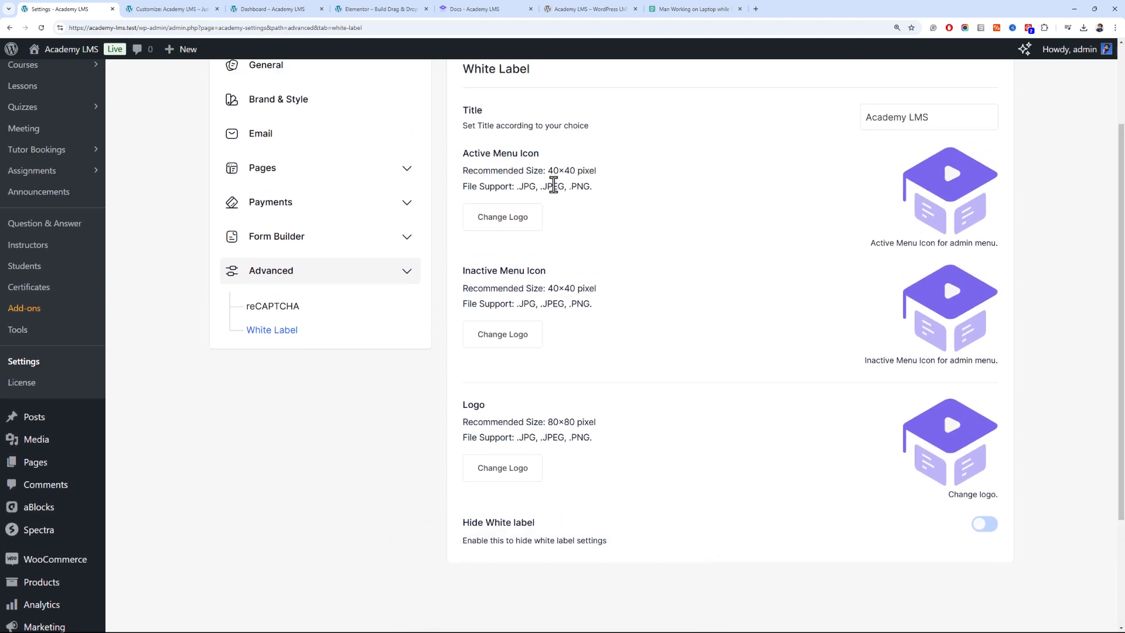
pyautogui.scroll(2, 1122, 287)
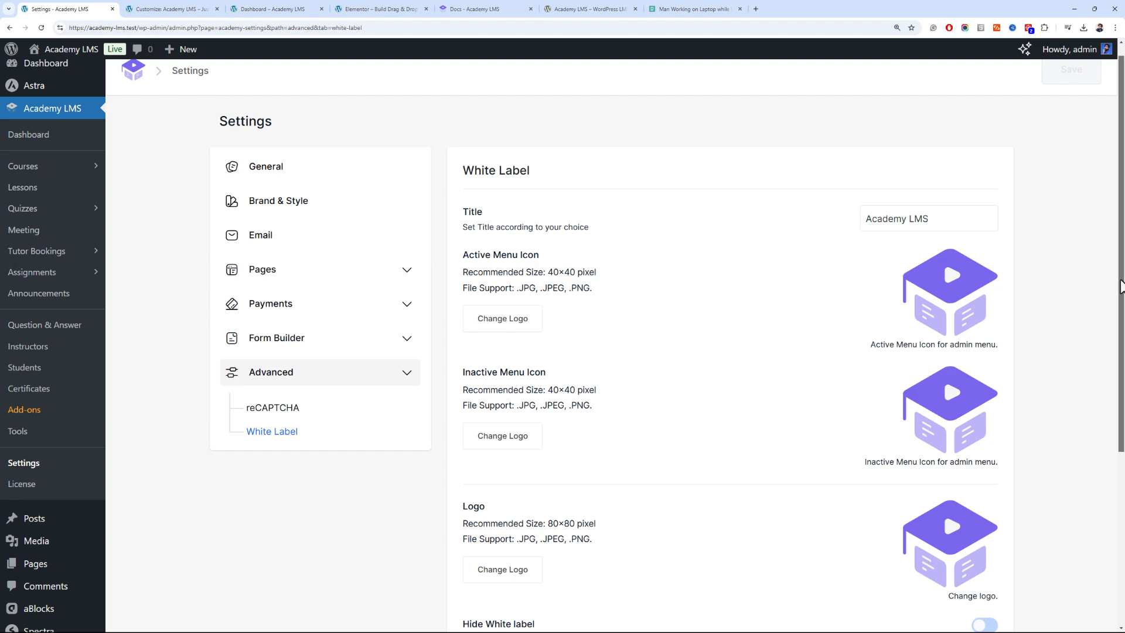
pyautogui.scroll(-1, 894, 301)
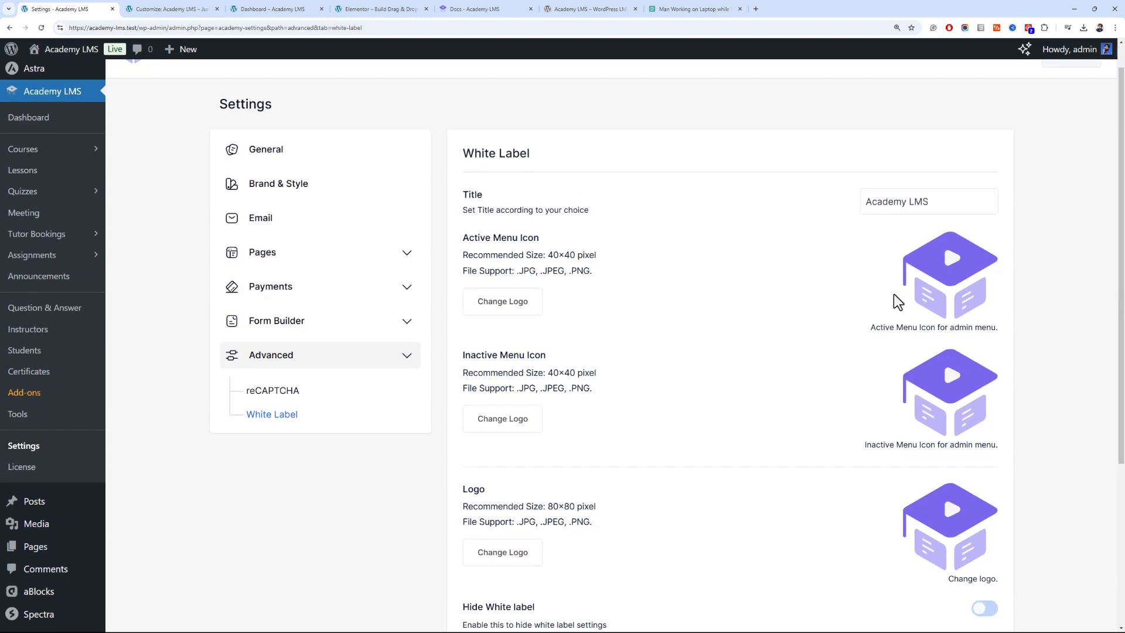
pyautogui.scroll(-3, 1123, 285)
pyautogui.scroll(2, 1123, 286)
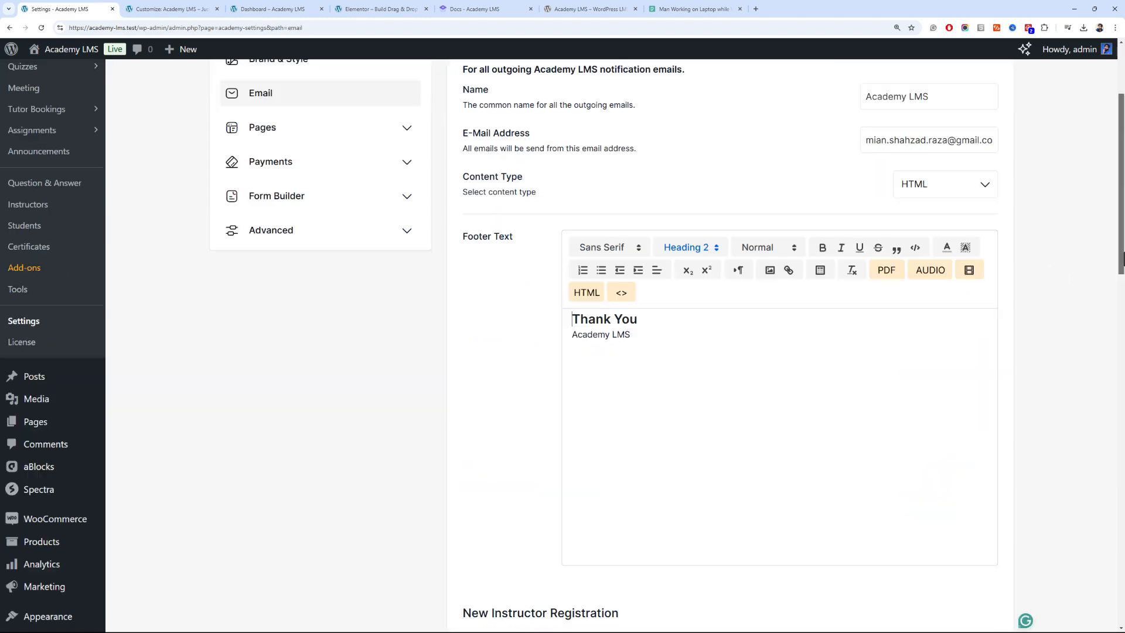
# Review the outgoing email settings, the eCommerce Engine selection and the WooCommerce payment options
pyautogui.scroll(-5, 1121, 334)
pyautogui.moveTo(1120, 334); pyautogui.dragTo(1120, 205)
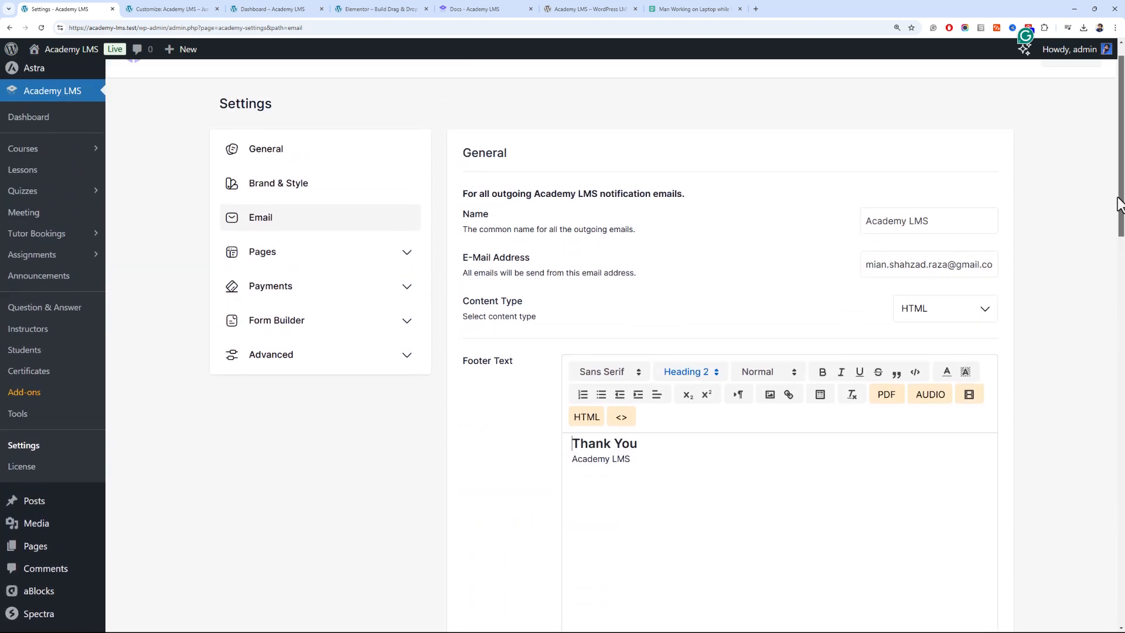
pyautogui.click(332, 294)
pyautogui.click(335, 348)
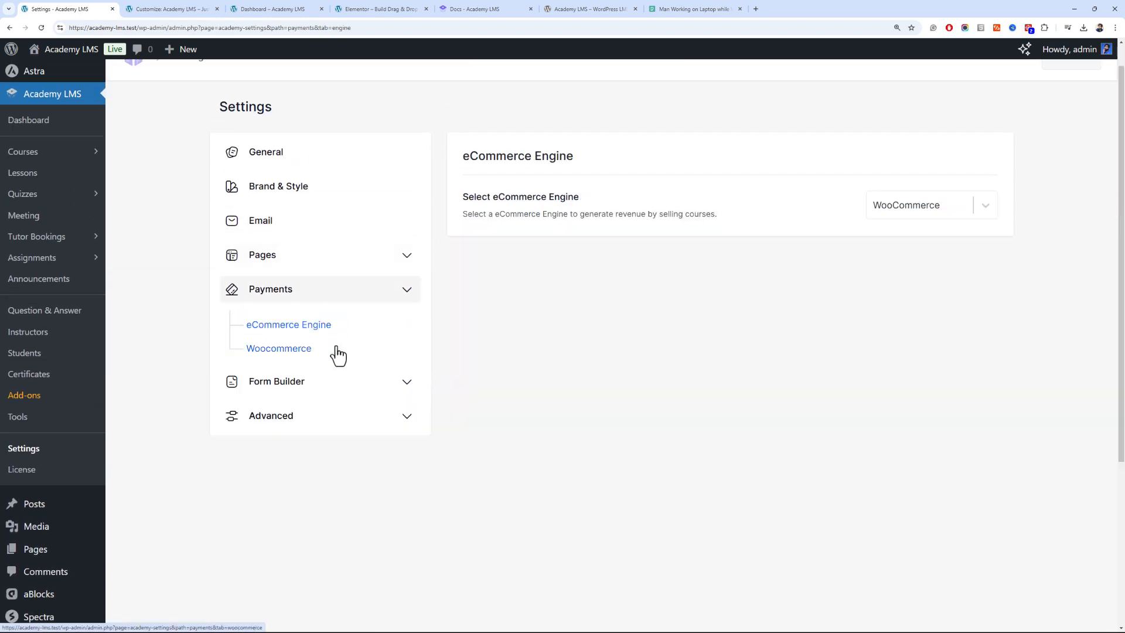
pyautogui.moveTo(1120, 269); pyautogui.dragTo(1122, 386)
pyautogui.scroll(4, 435, 279)
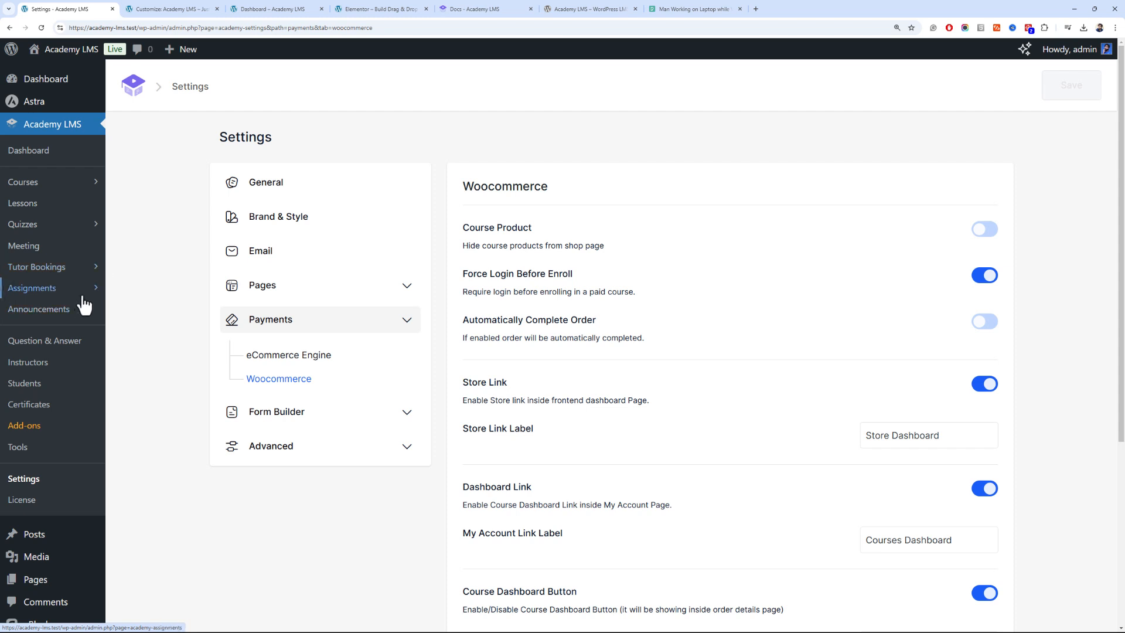
# View the Meeting, Tutor Bookings and Assignments pages added by the Pro add-ons
pyautogui.click(52, 246)
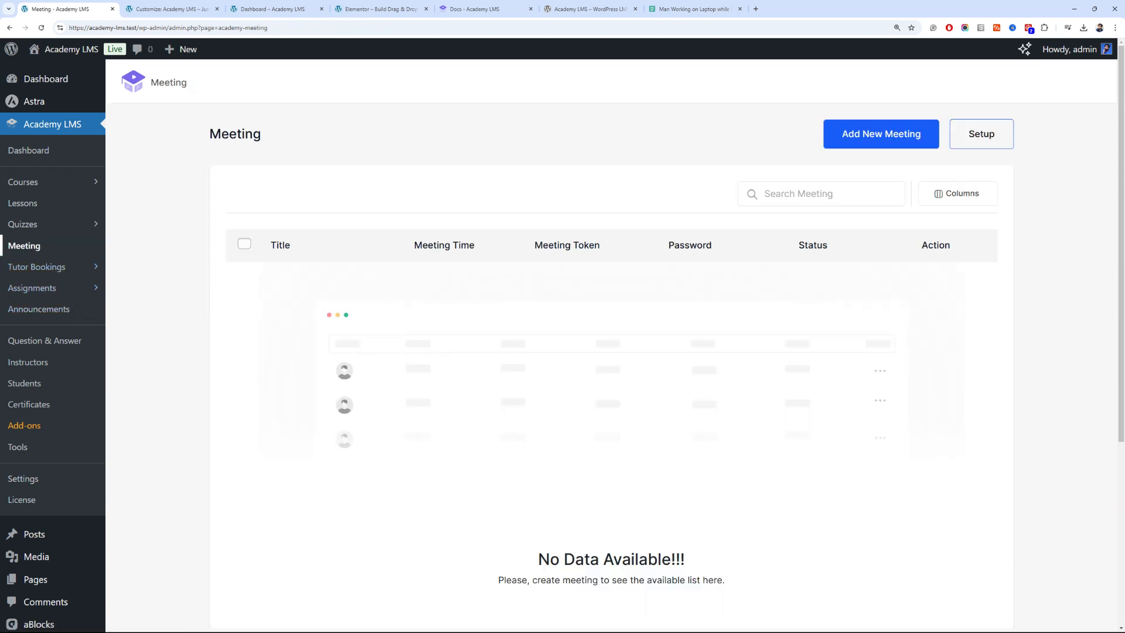
pyautogui.click(52, 271)
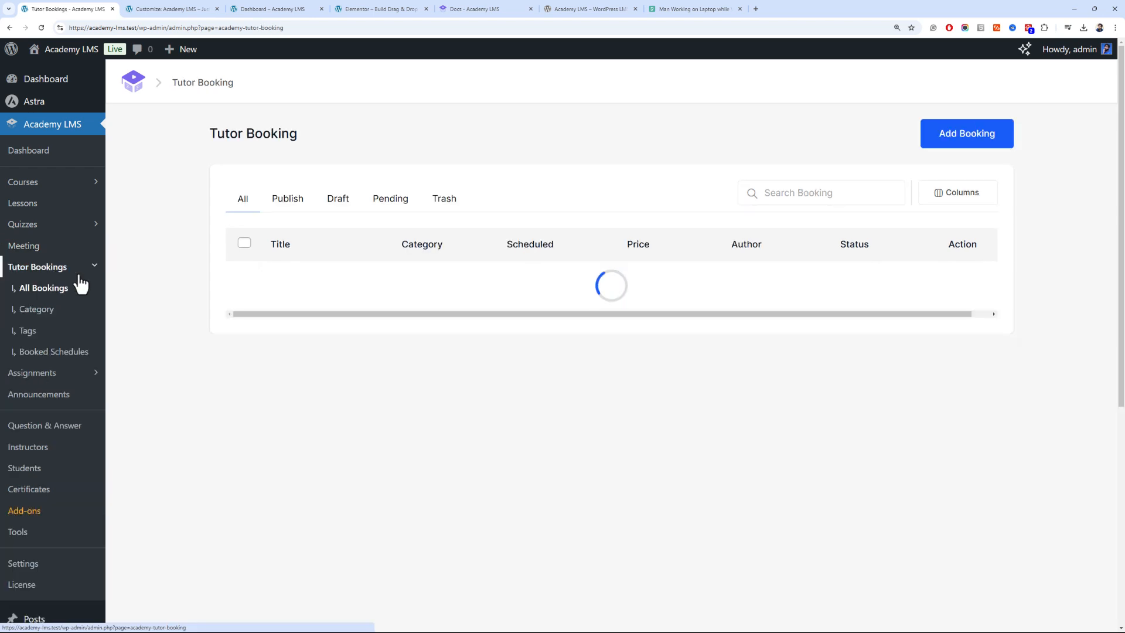
pyautogui.click(59, 375)
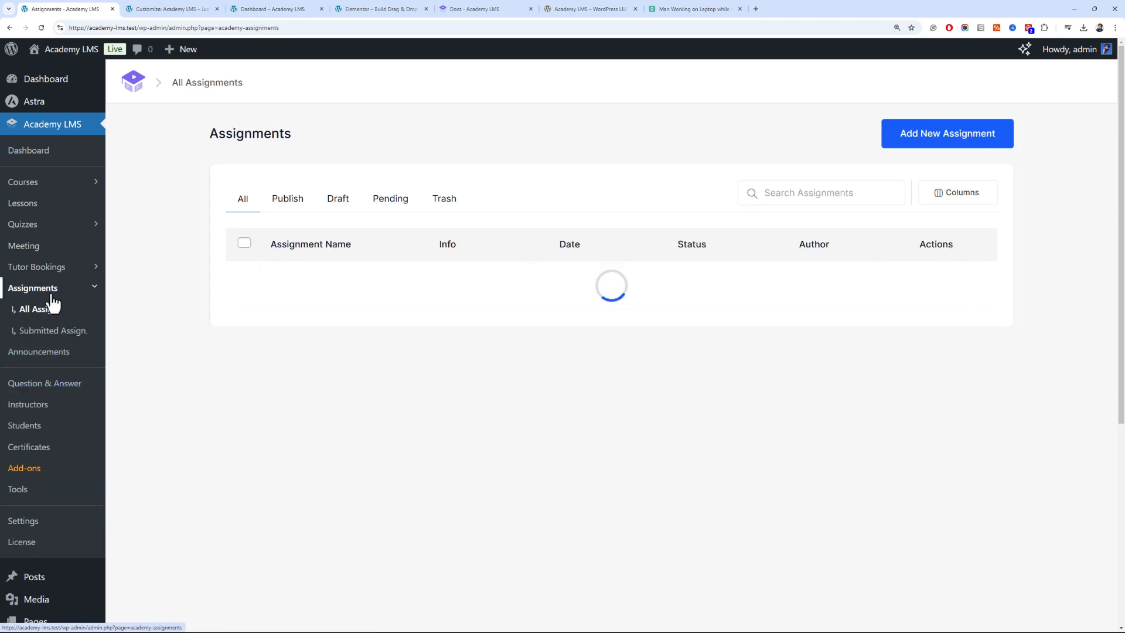
# Open the "Elementor – Build Drag & Drop WordPress Websites" course for editing and set its Prerequisite Type to Course
pyautogui.click(41, 185)
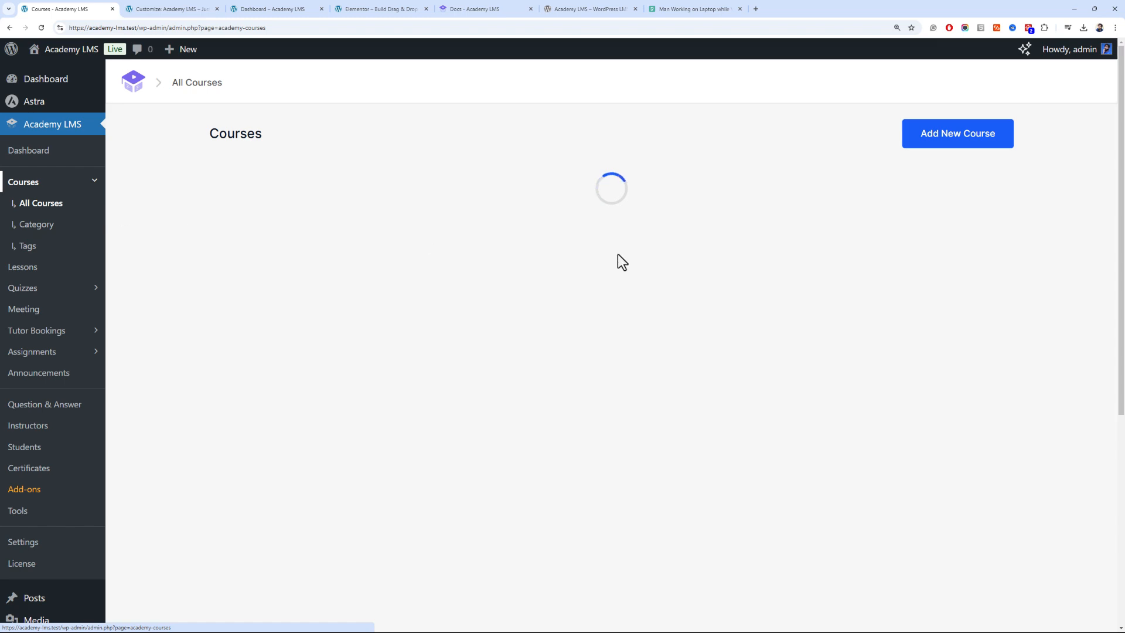
pyautogui.click(305, 284)
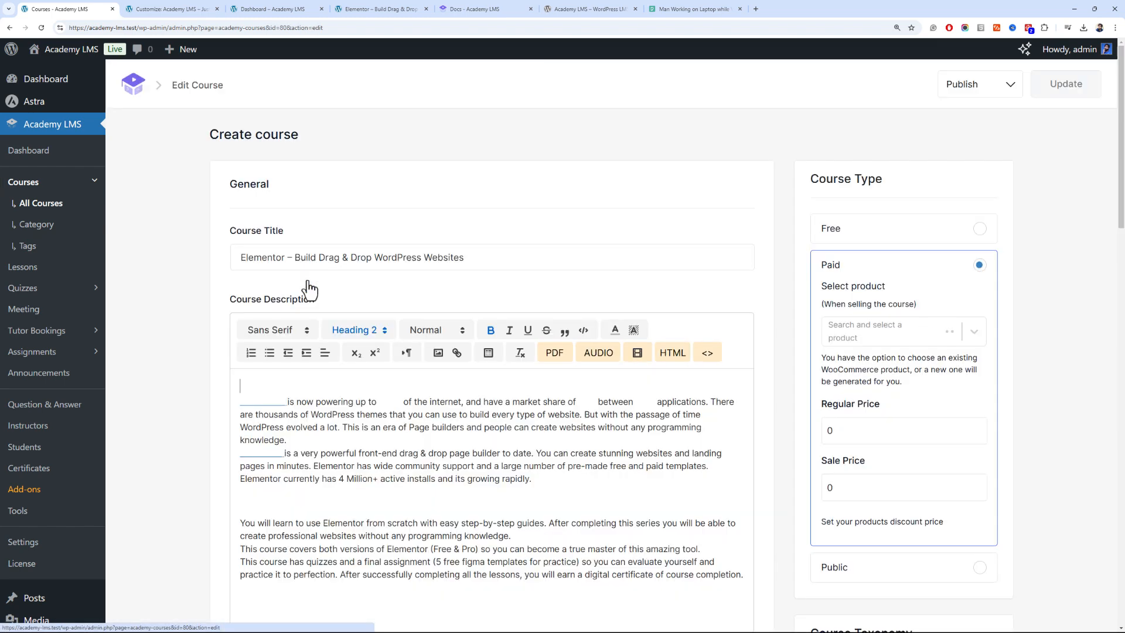
pyautogui.moveTo(1123, 151); pyautogui.dragTo(1101, 391)
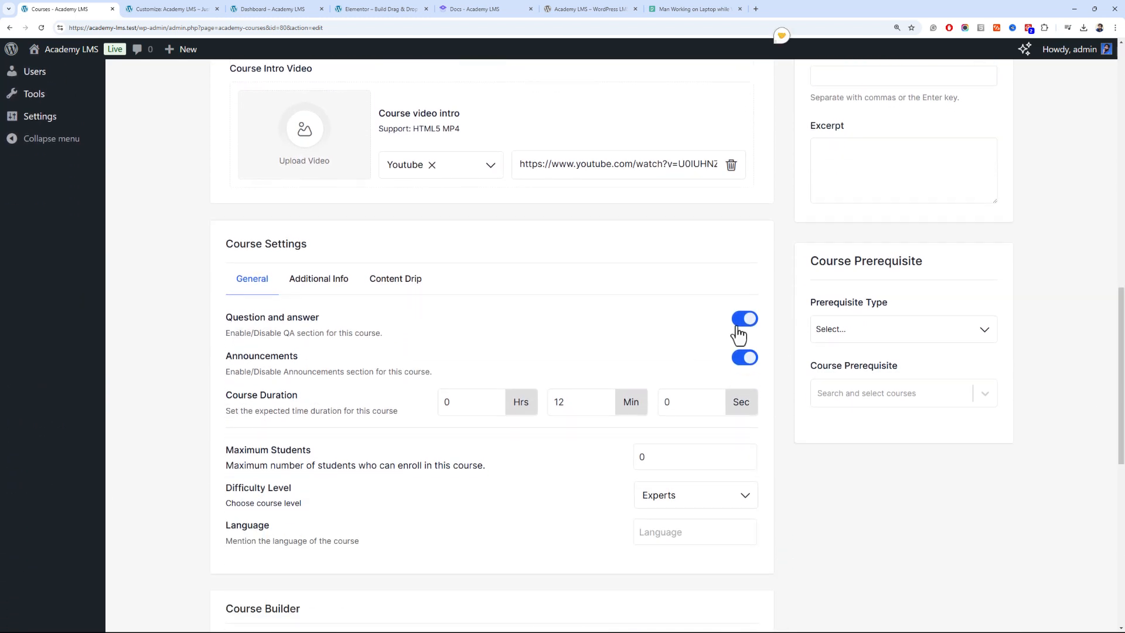
pyautogui.click(859, 337)
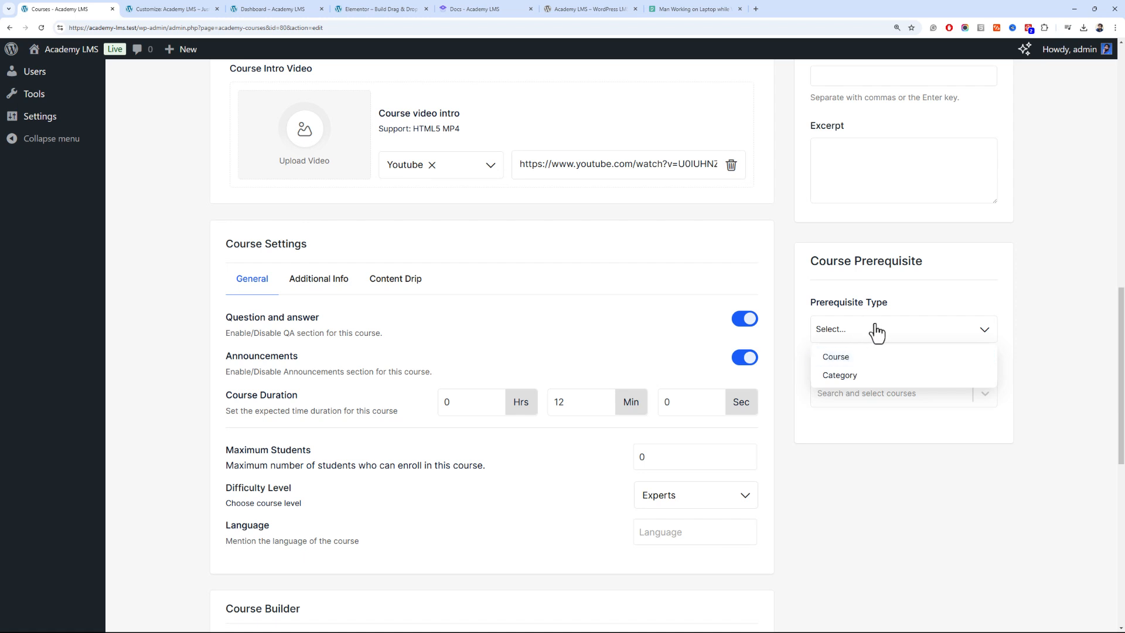
pyautogui.click(863, 360)
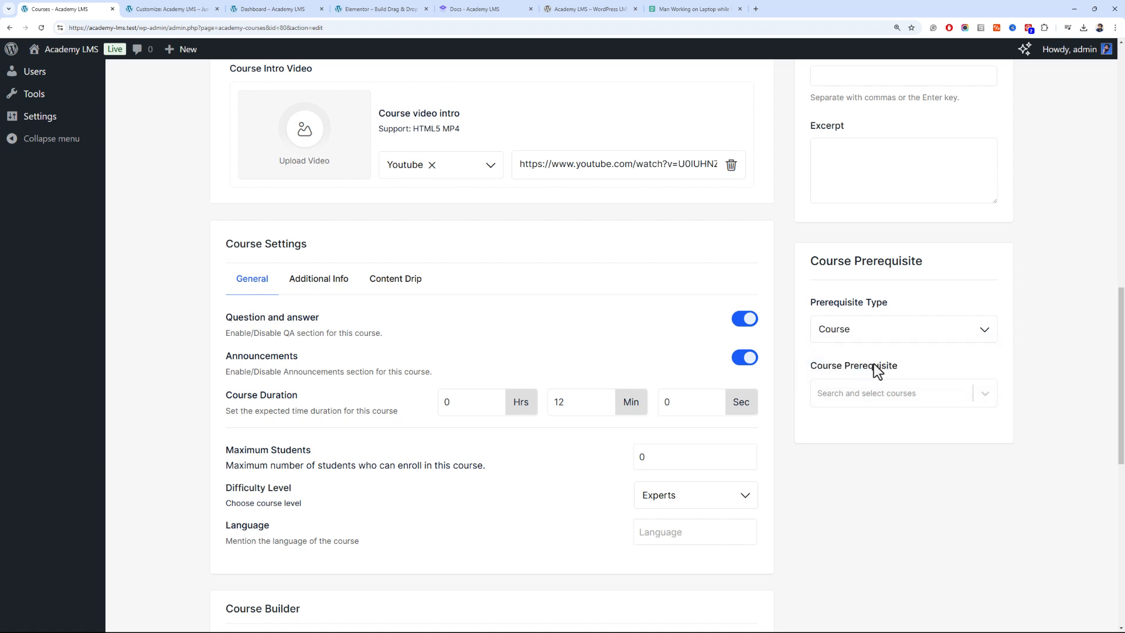
pyautogui.click(896, 392)
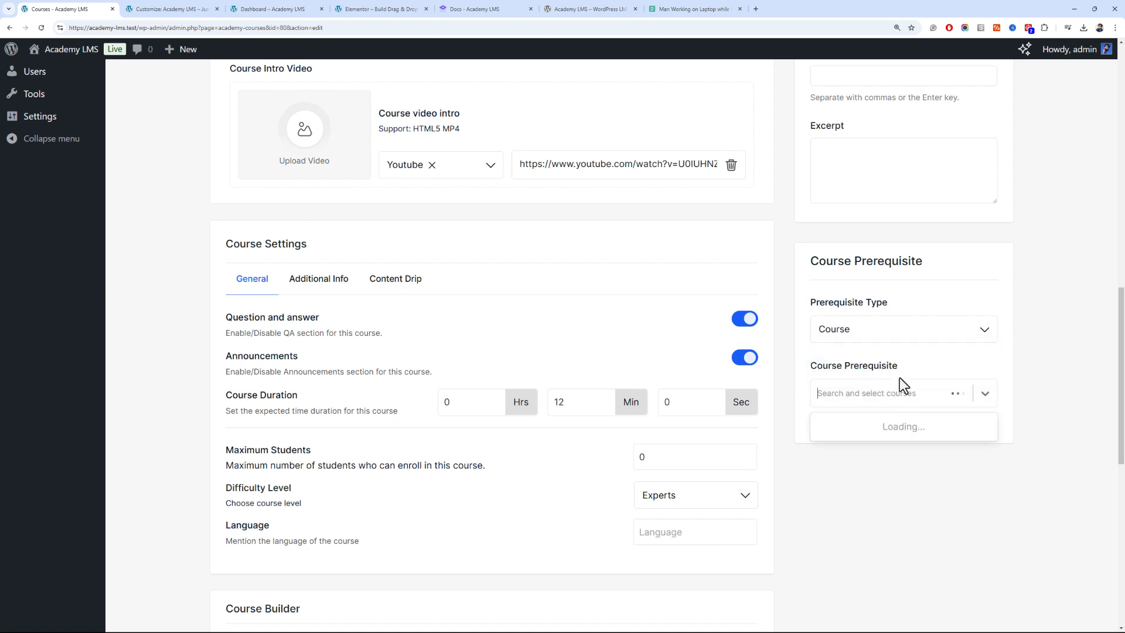
pyautogui.click(903, 339)
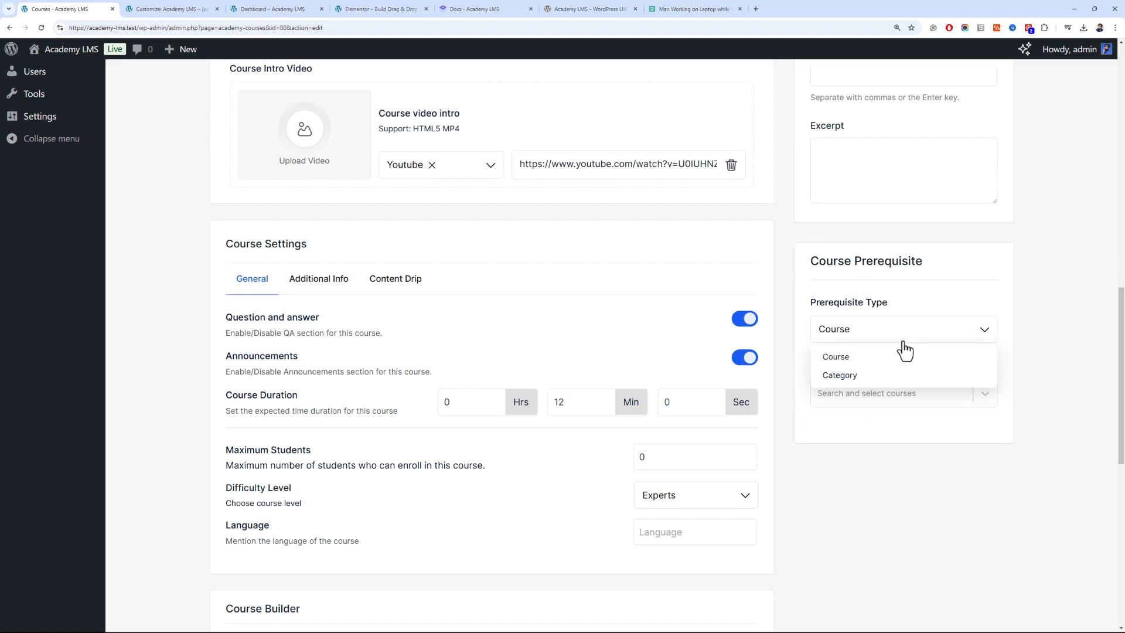
pyautogui.click(915, 330)
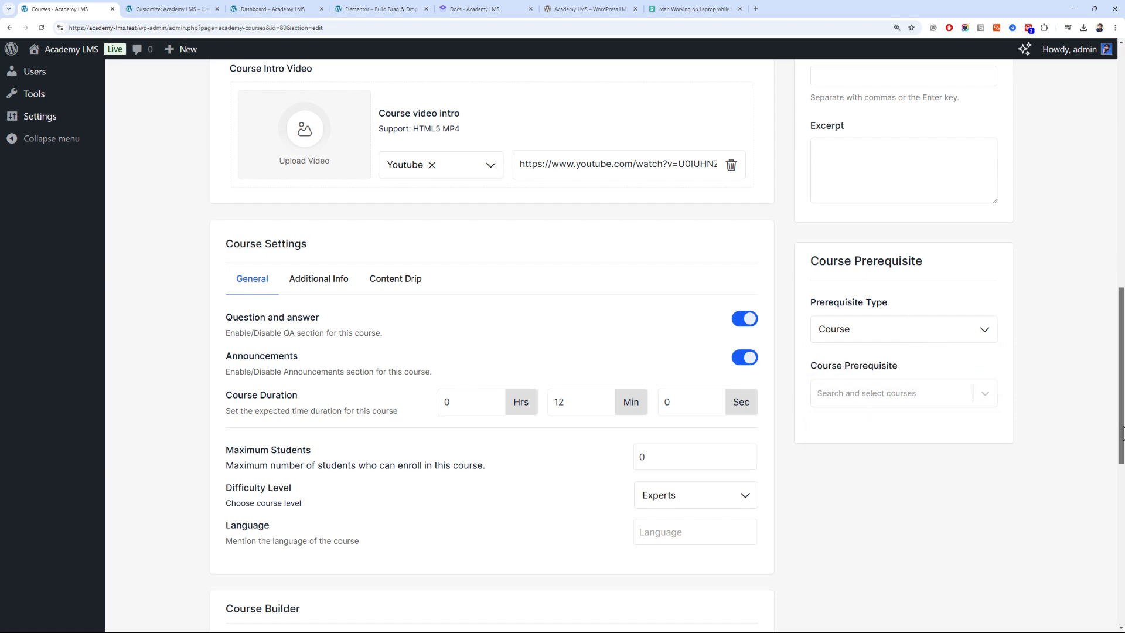
# Review the course's Additional Info and Content Drip settings and return to its General settings
pyautogui.moveTo(1122, 434); pyautogui.dragTo(1122, 468)
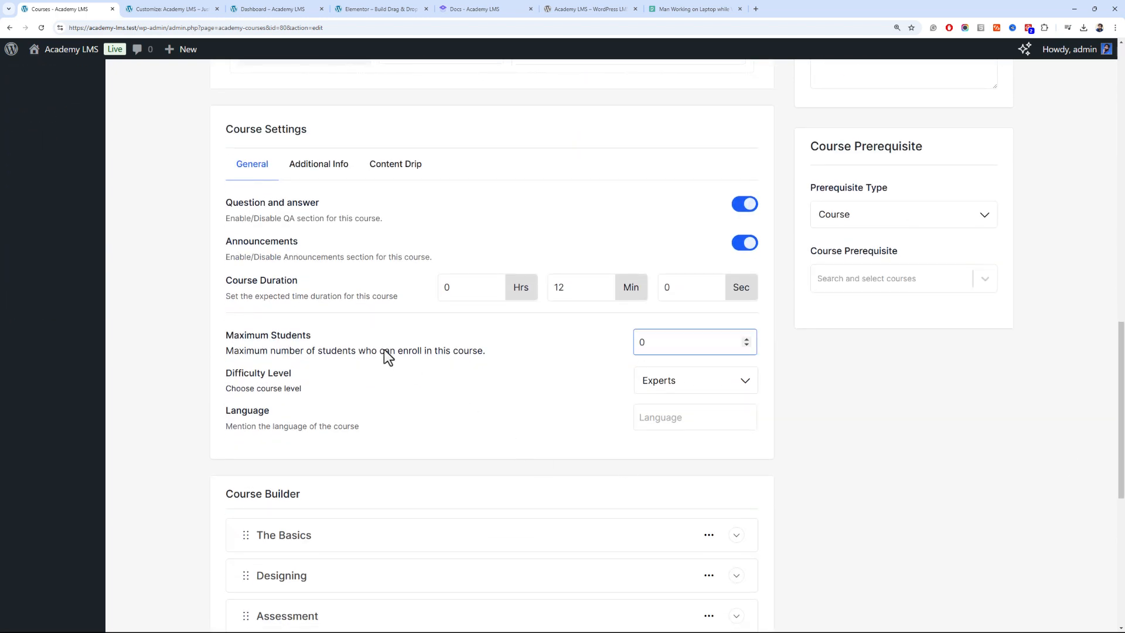
pyautogui.click(326, 176)
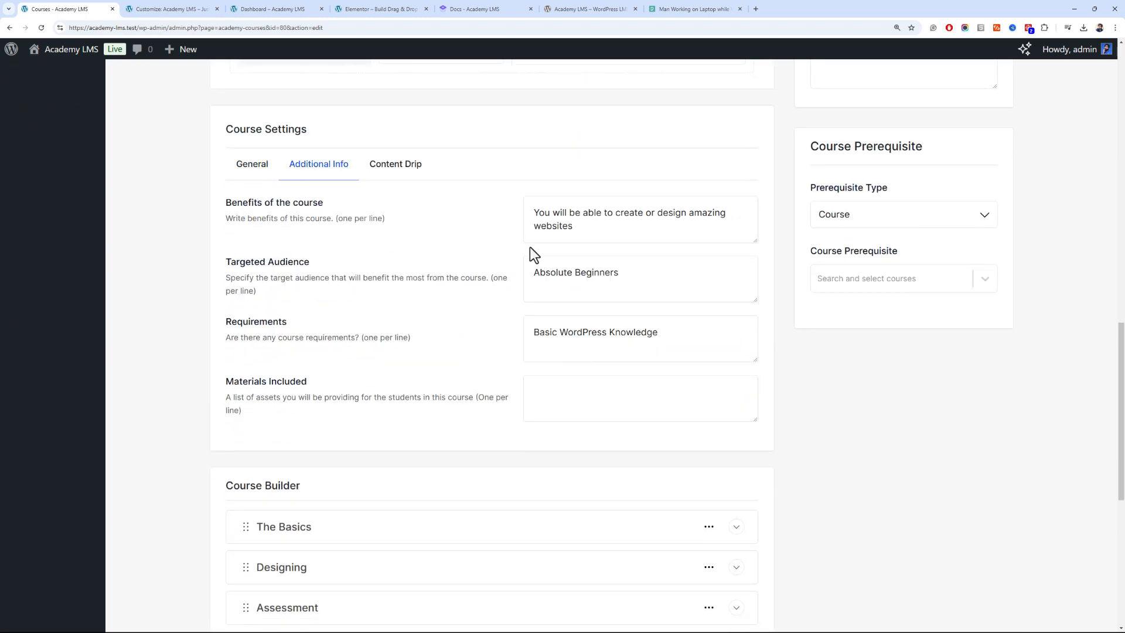
pyautogui.click(397, 167)
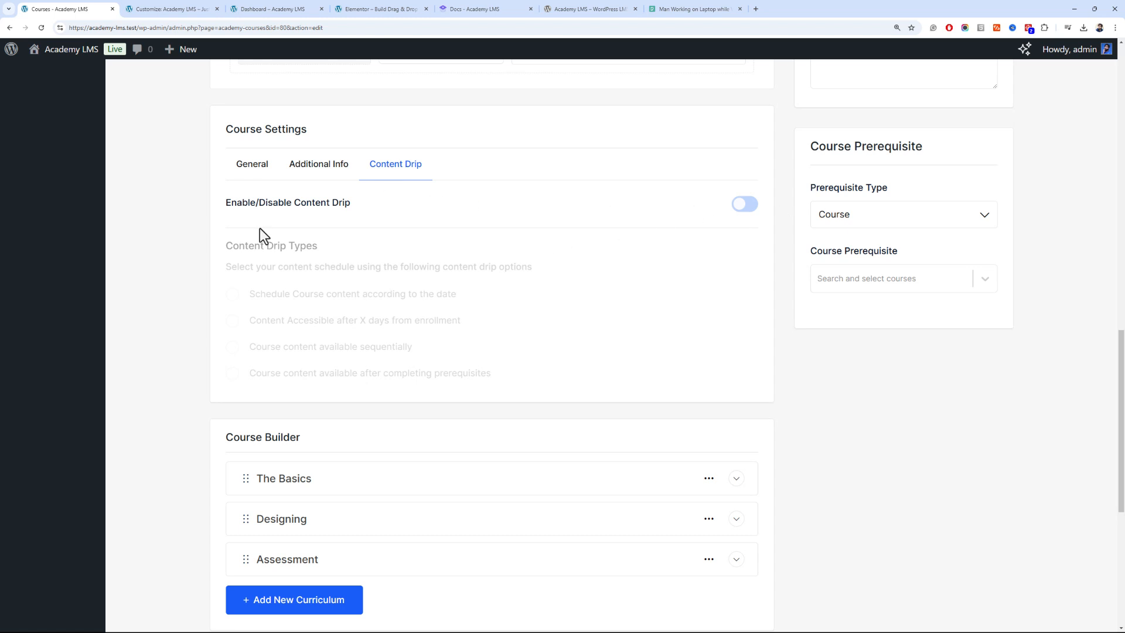
pyautogui.click(262, 187)
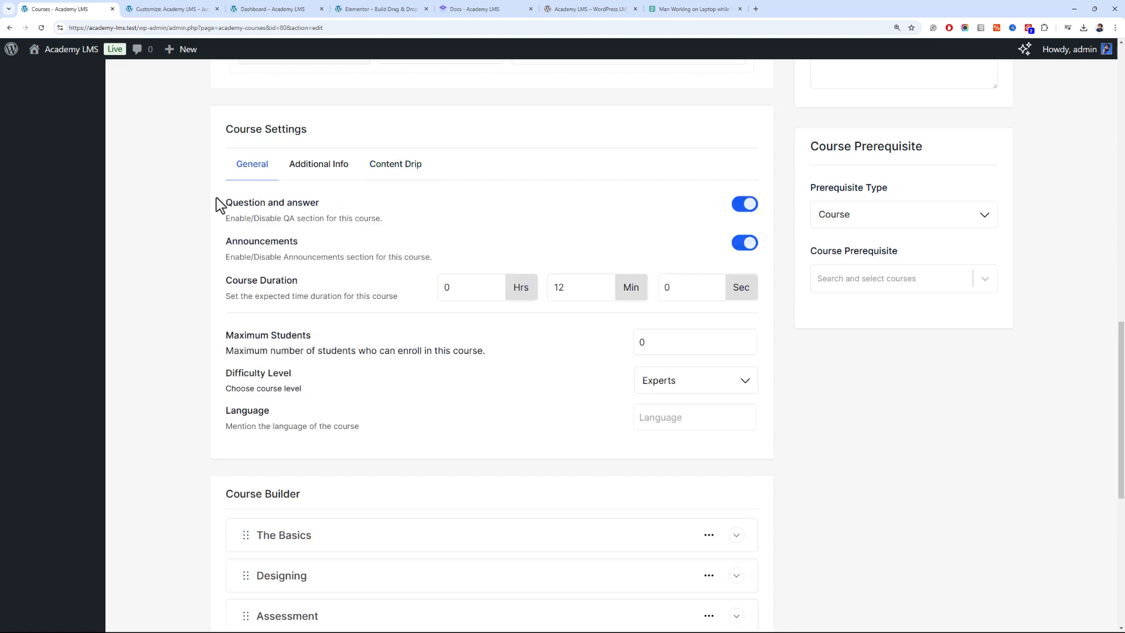
# Change the course's certificate to Certificate 2 and update the course
pyautogui.scroll(-7, 216, 199)
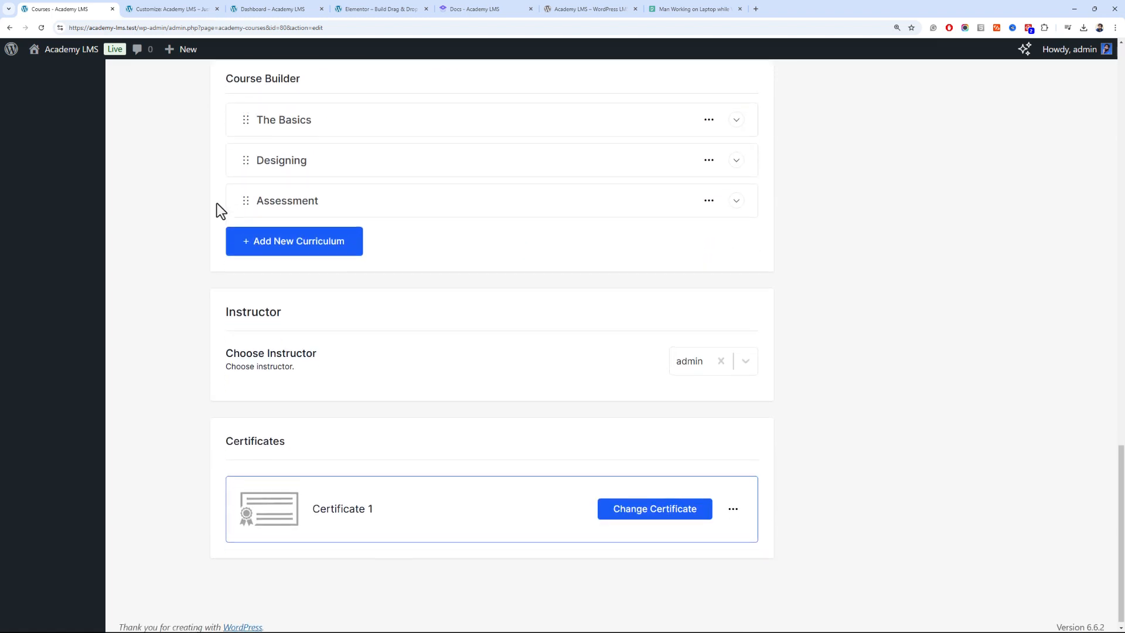
pyautogui.click(661, 509)
pyautogui.click(718, 466)
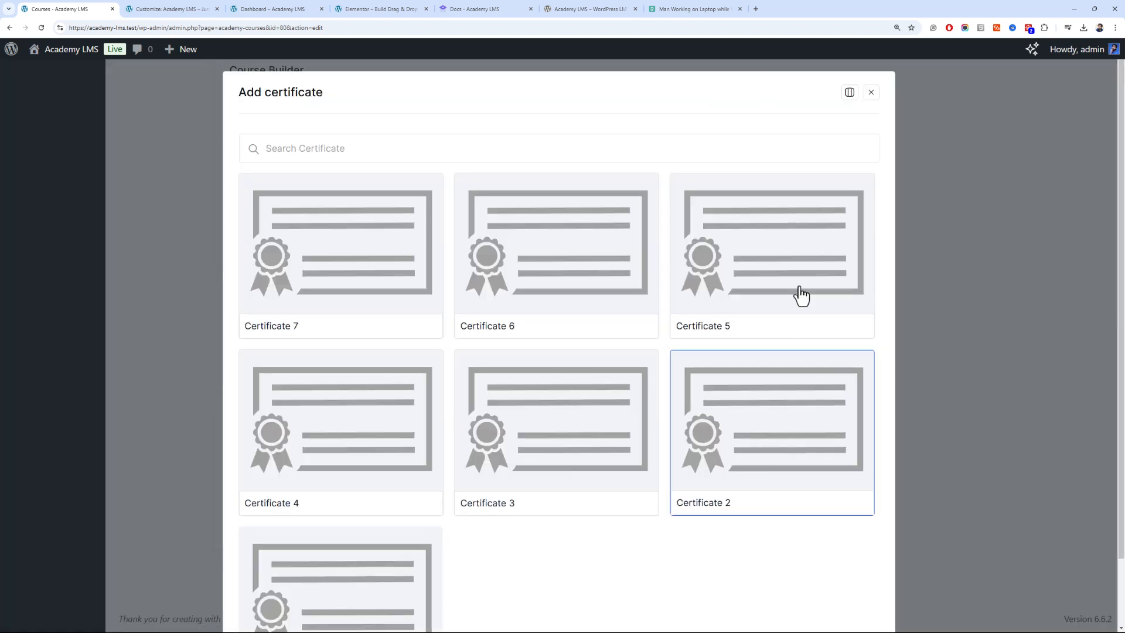
pyautogui.click(867, 94)
pyautogui.moveTo(1123, 525); pyautogui.dragTo(1124, 554)
pyautogui.moveTo(1096, 319); pyautogui.dragTo(1079, 111)
pyautogui.click(1058, 92)
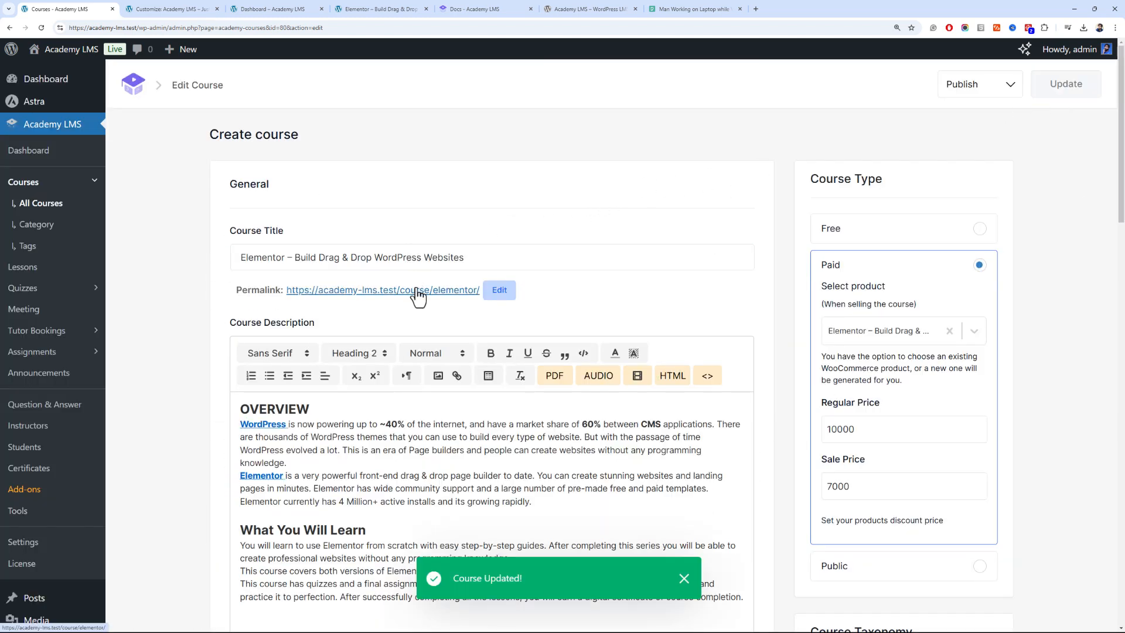
# Expand the Assessment curriculum in the Course Builder, view the blank new assignment form and close it
pyautogui.scroll(-7, 409, 288)
pyautogui.scroll(-9, 409, 287)
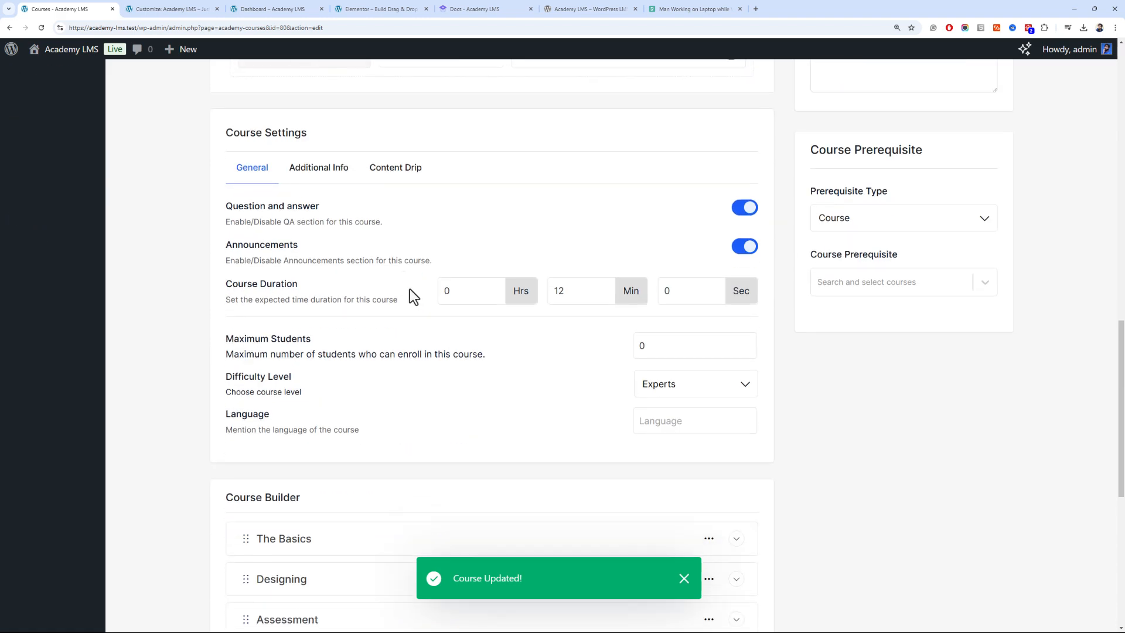
pyautogui.scroll(-7, 409, 288)
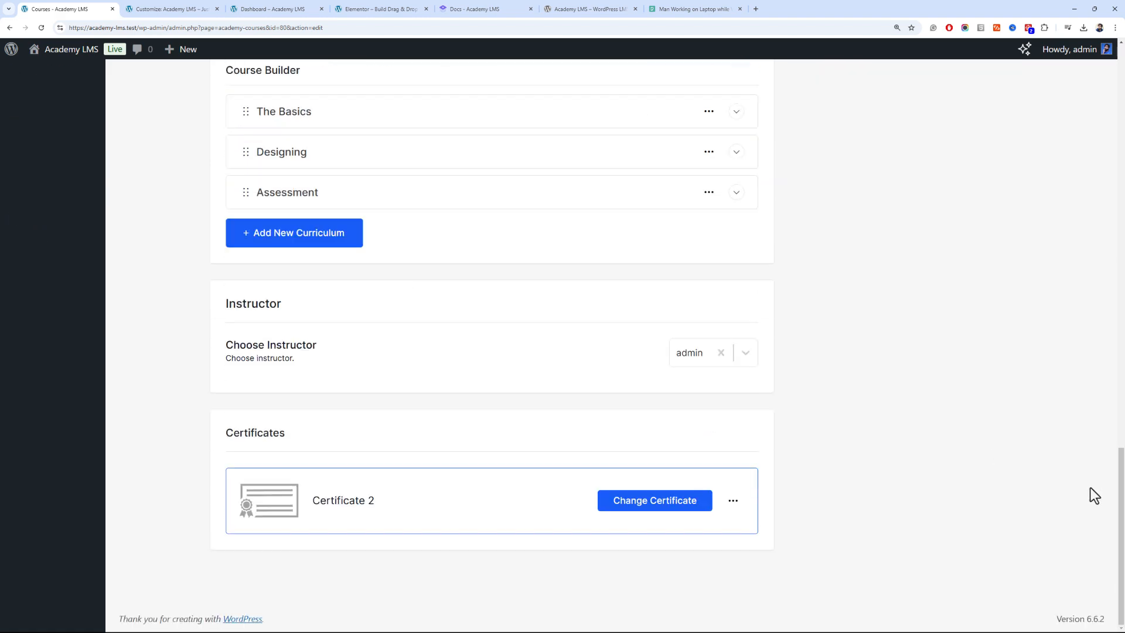
pyautogui.moveTo(1120, 497); pyautogui.dragTo(1117, 452)
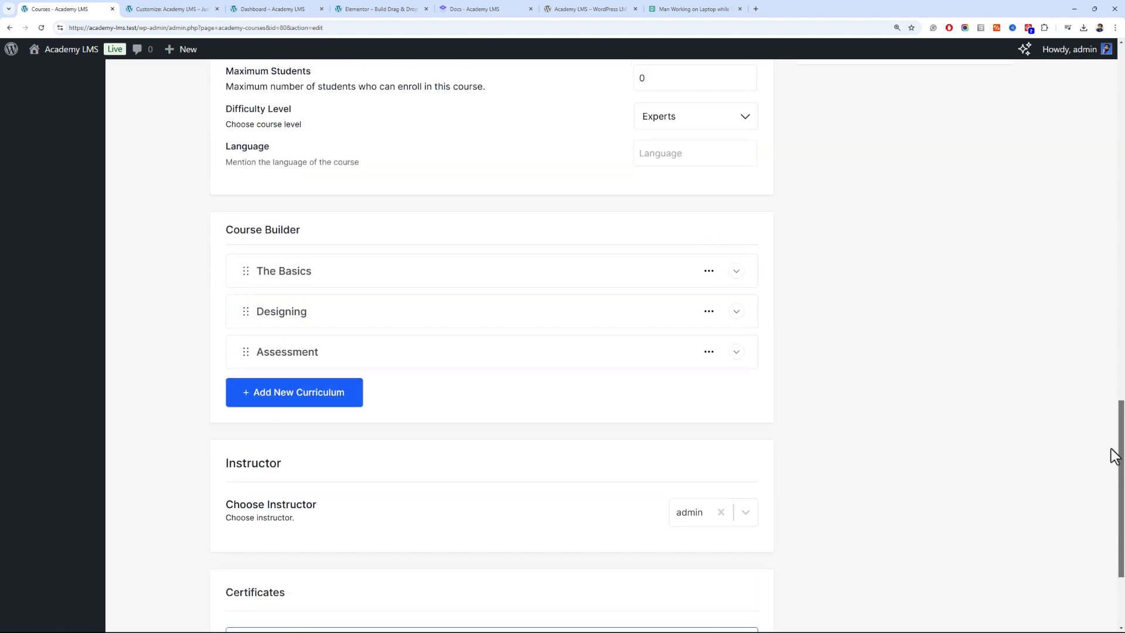
pyautogui.click(487, 361)
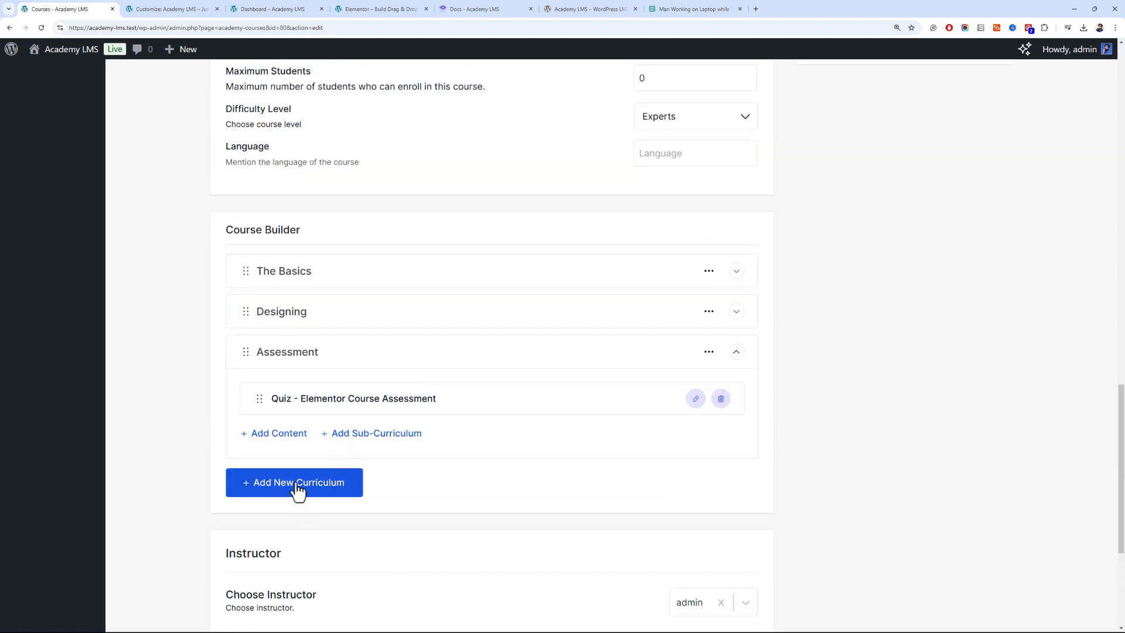
pyautogui.click(280, 435)
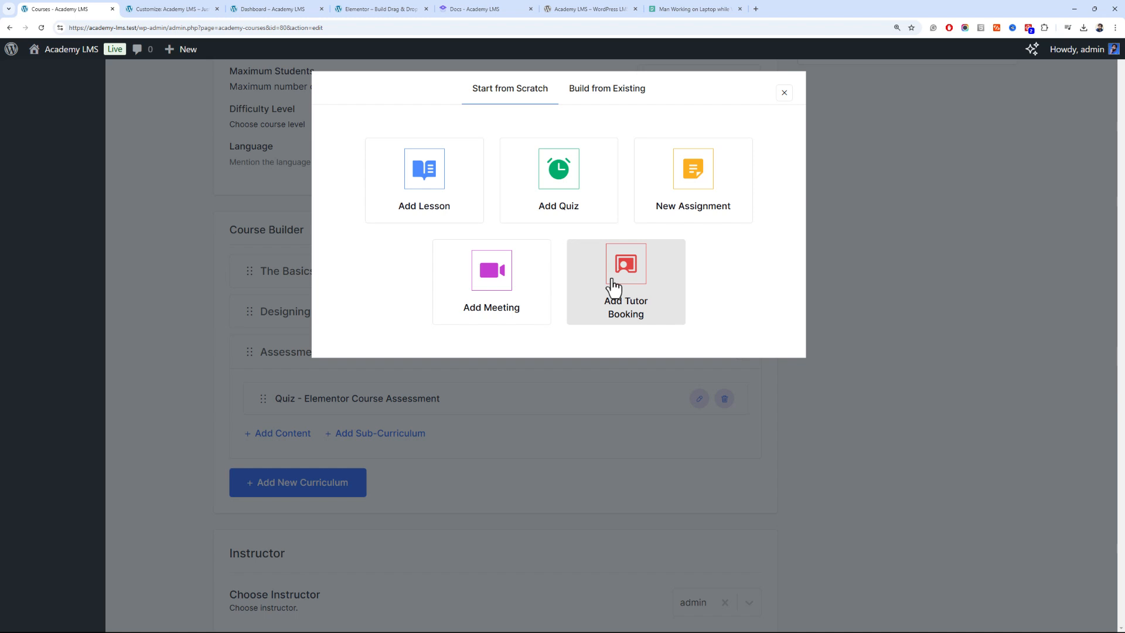
pyautogui.click(698, 204)
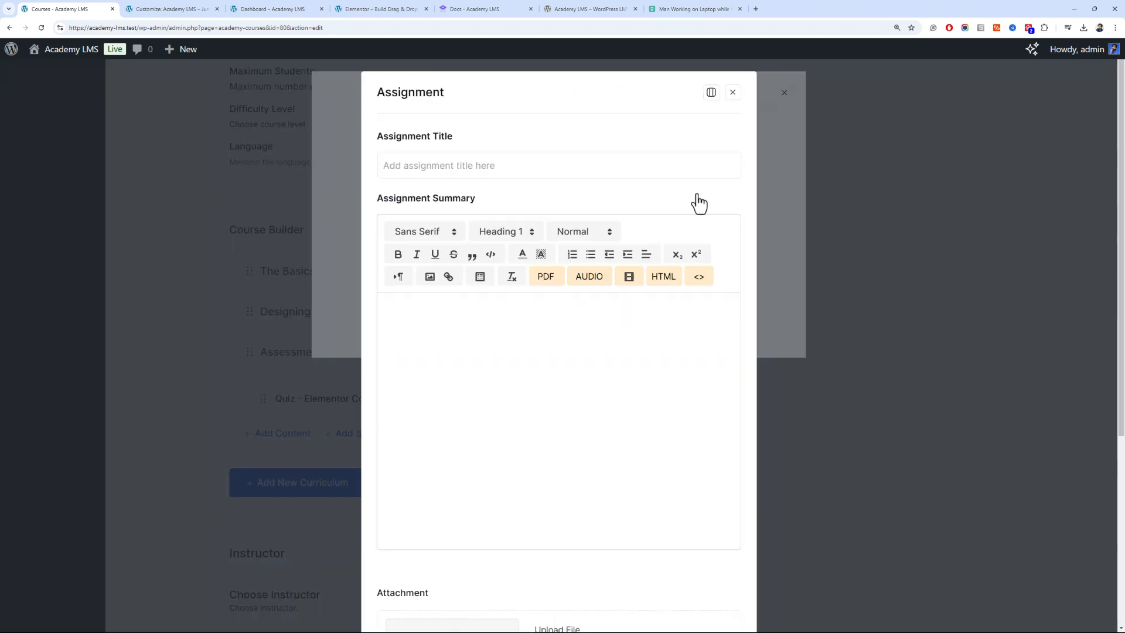
pyautogui.click(562, 170)
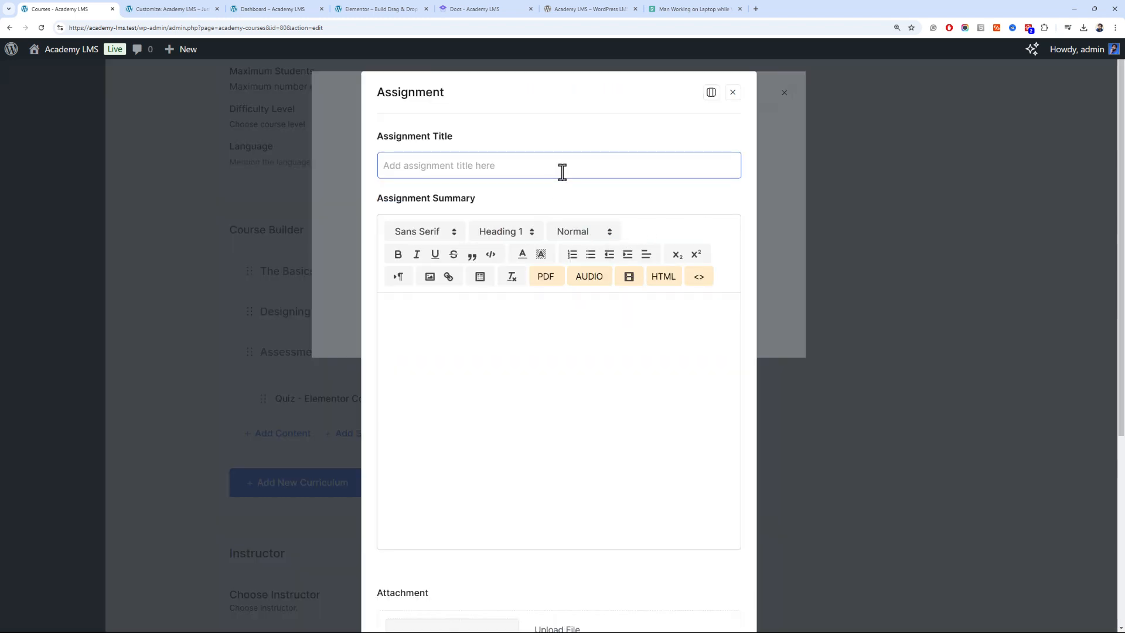
pyautogui.click(733, 95)
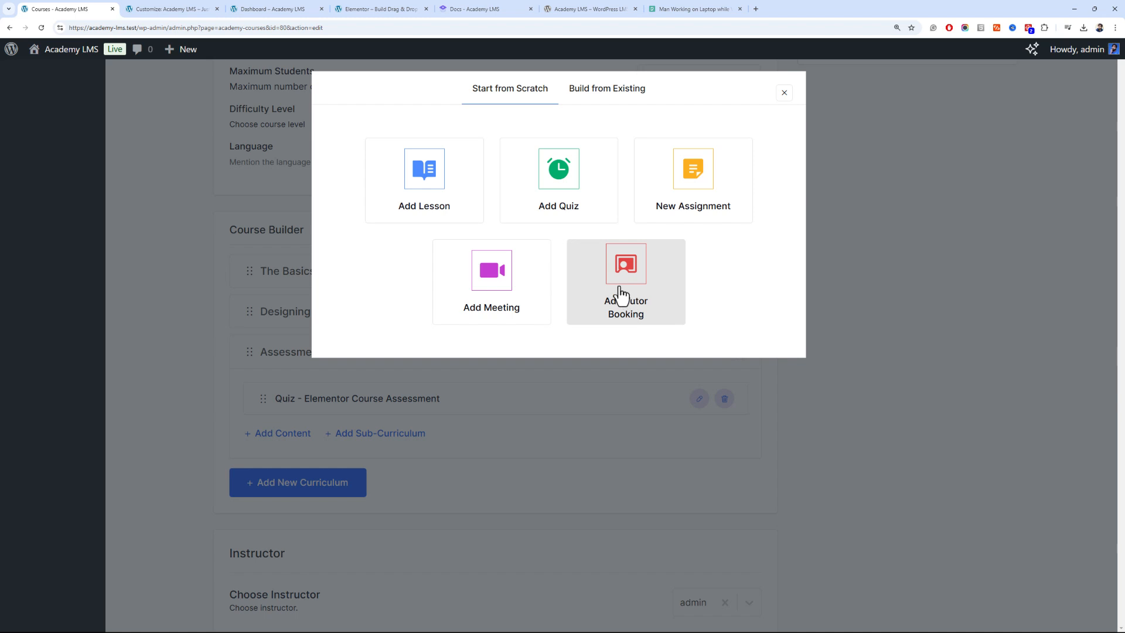
# View the Zoom and Google Meet meeting options with the Google Meet setup, and check the Academy LMS Docs page
pyautogui.click(537, 304)
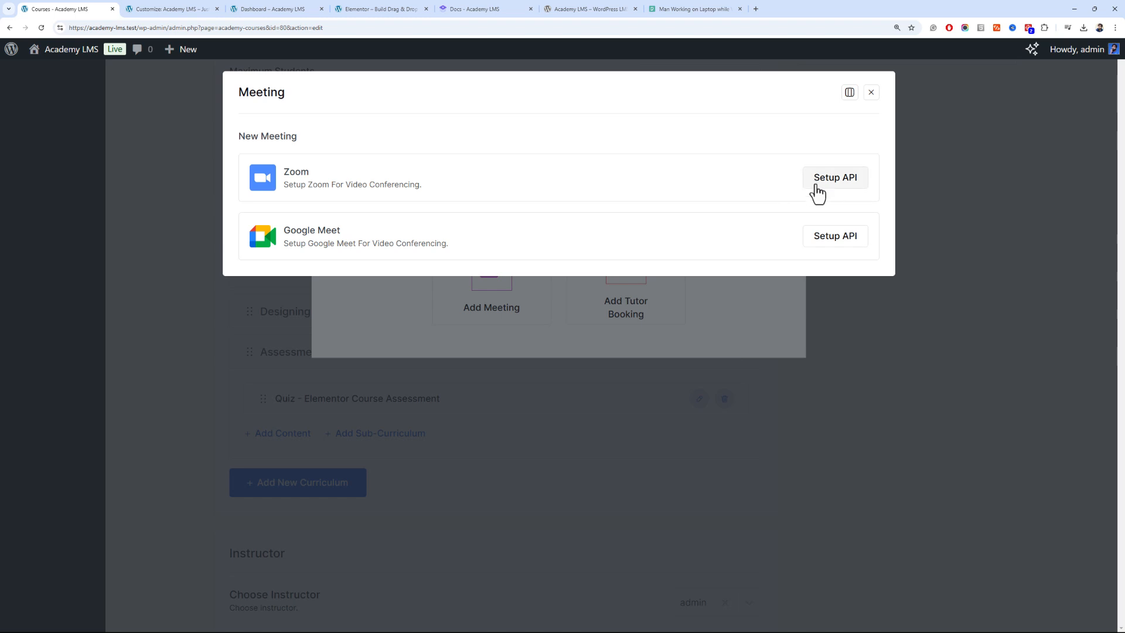
pyautogui.click(824, 243)
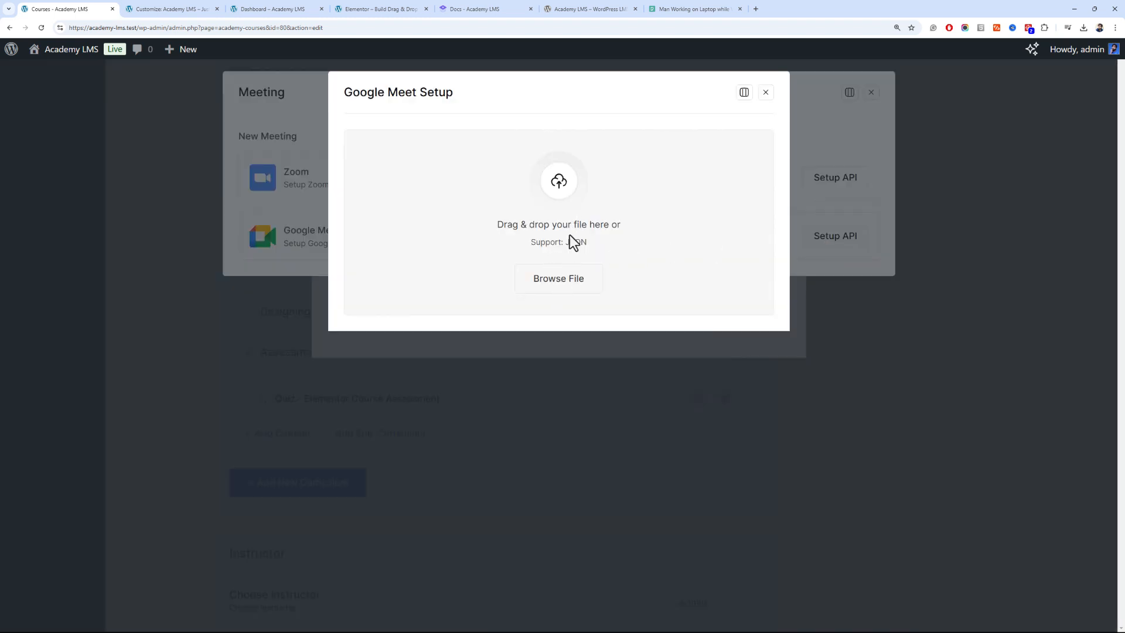
pyautogui.click(766, 92)
pyautogui.click(618, 8)
pyautogui.click(441, 8)
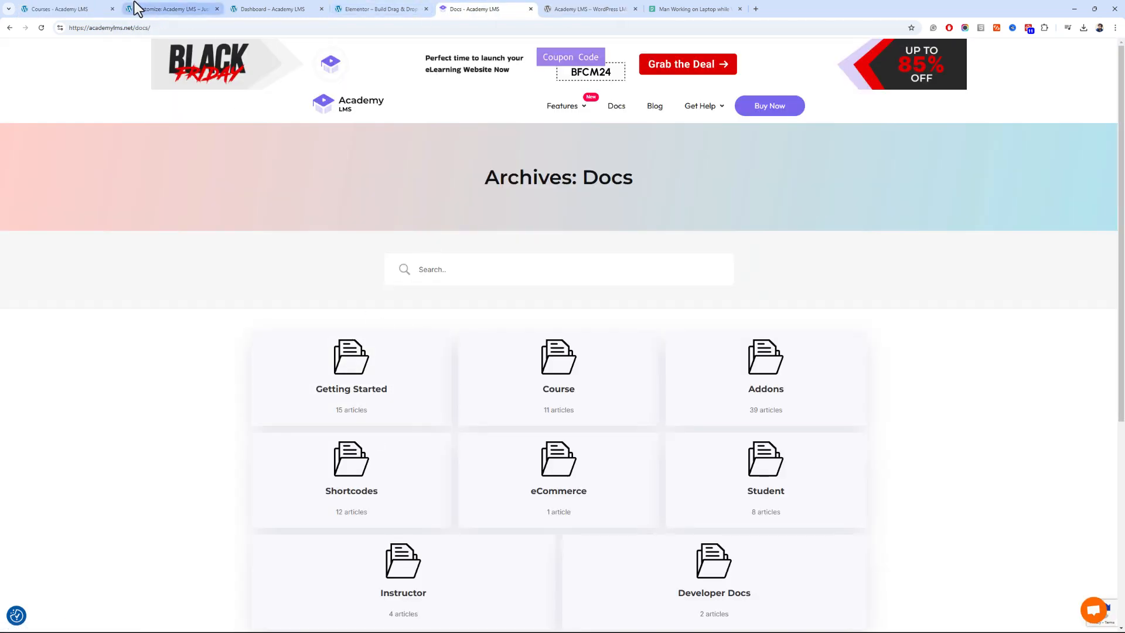
pyautogui.click(101, 7)
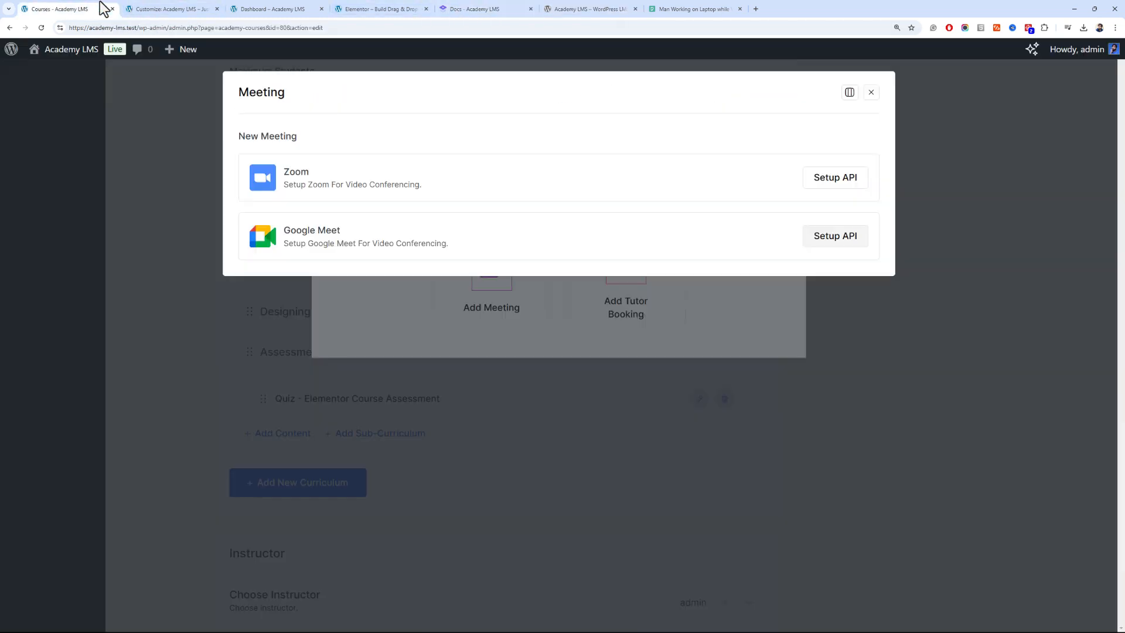
pyautogui.click(872, 92)
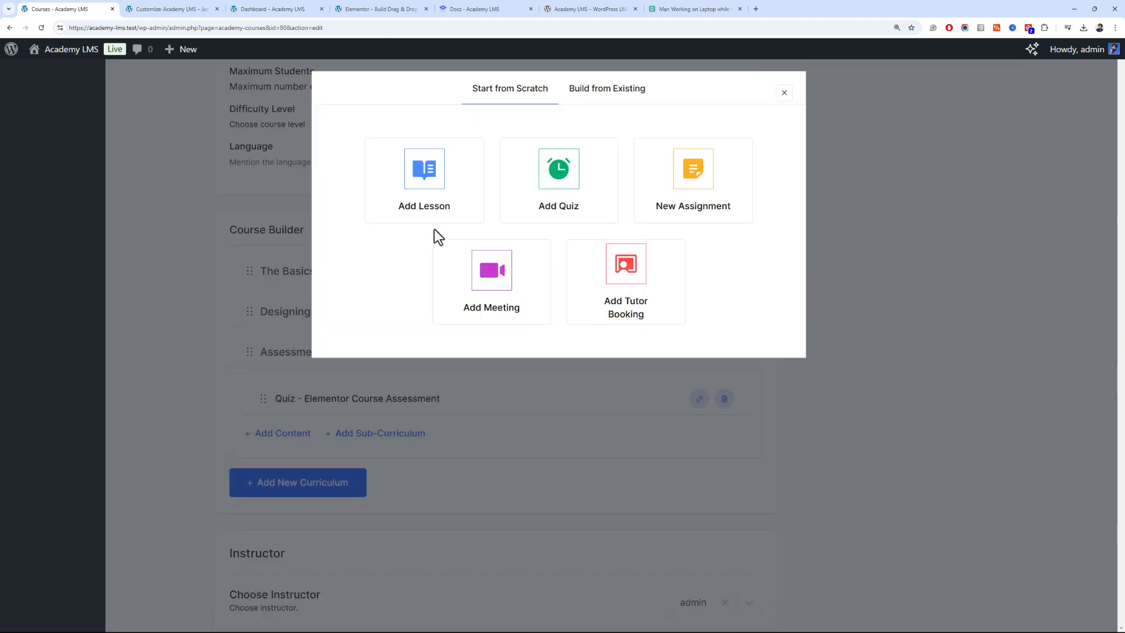
# Start a tutor booking under Assessment titled "30 Minutes Consultation" and set its booking type to Paid
pyautogui.click(639, 272)
pyautogui.click(444, 183)
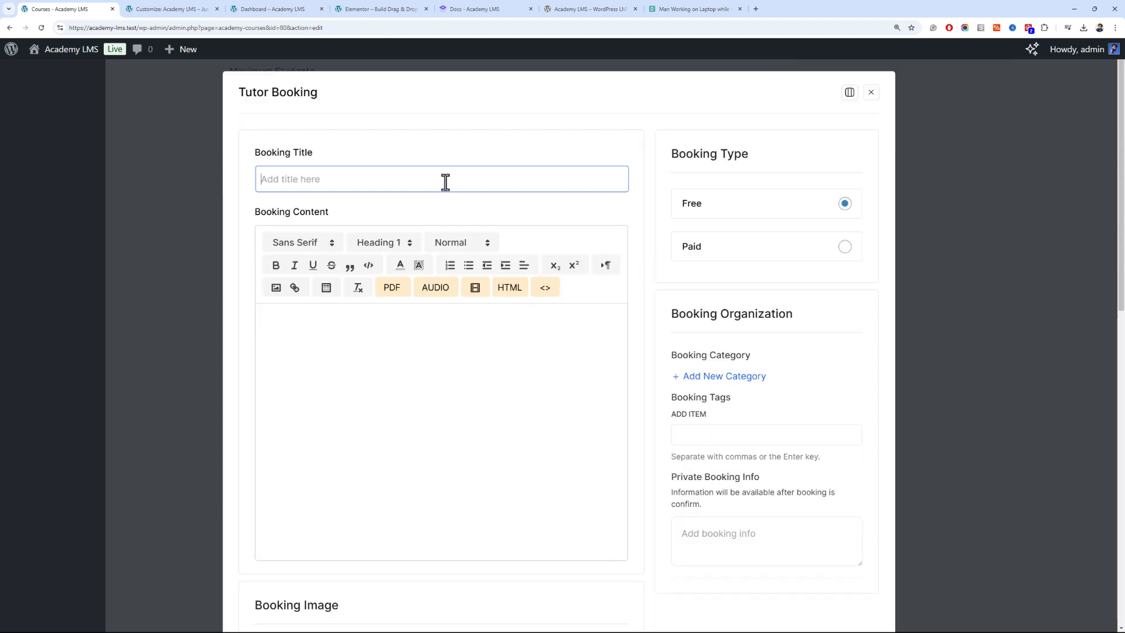
pyautogui.scroll(-3, 469, 223)
pyautogui.scroll(3, 477, 237)
pyautogui.click(799, 256)
pyautogui.click(843, 252)
pyautogui.click(530, 180)
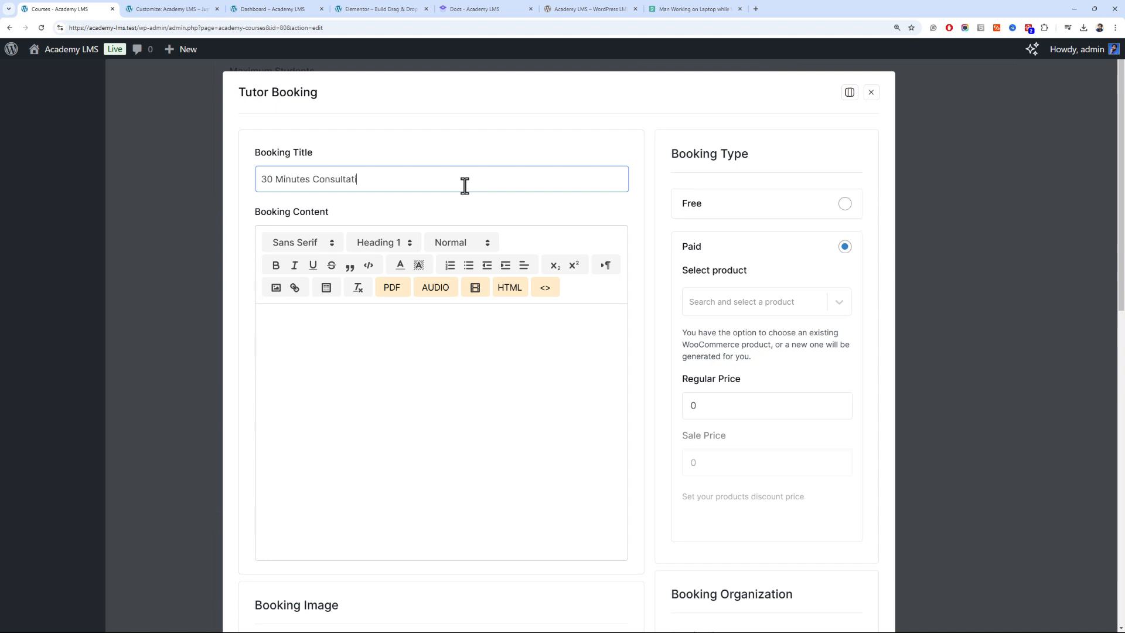
pyautogui.write('on')
# Check the booking's class types and schedule it as a single time on 05/11/2024 from 1:30 PM to 2:30 PM
pyautogui.scroll(-7, 465, 186)
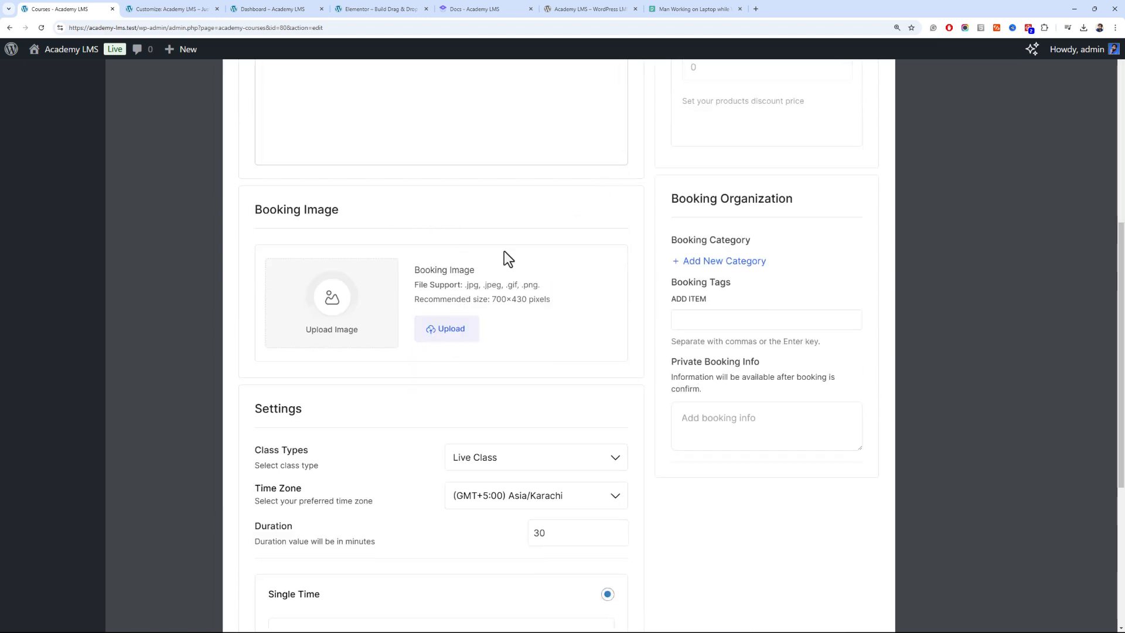
pyautogui.scroll(-2, 539, 328)
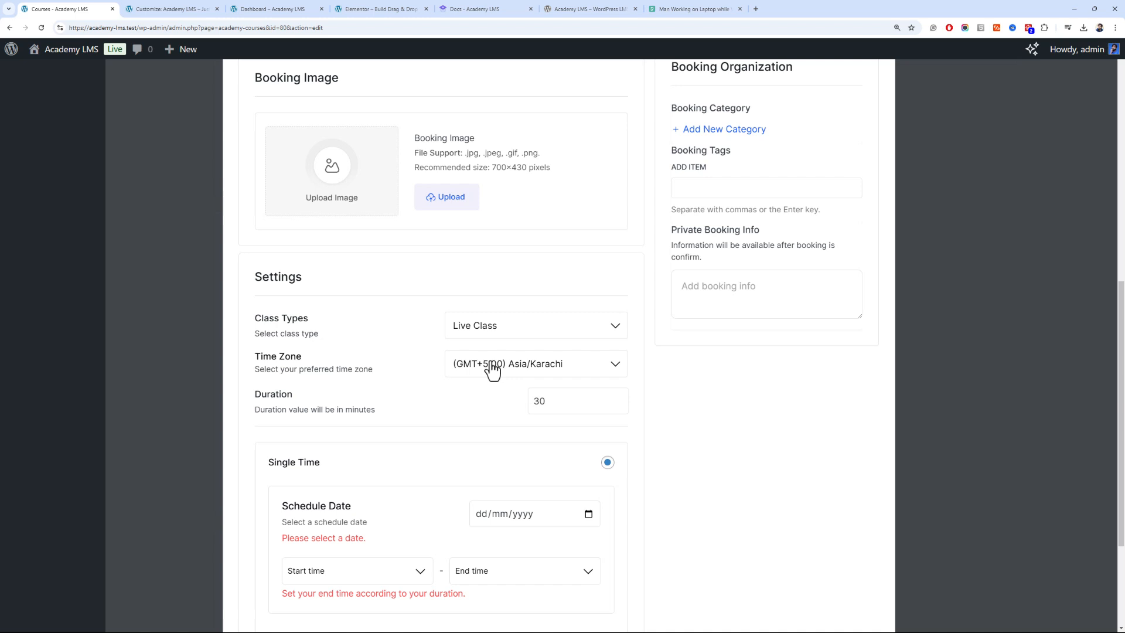
pyautogui.click(516, 339)
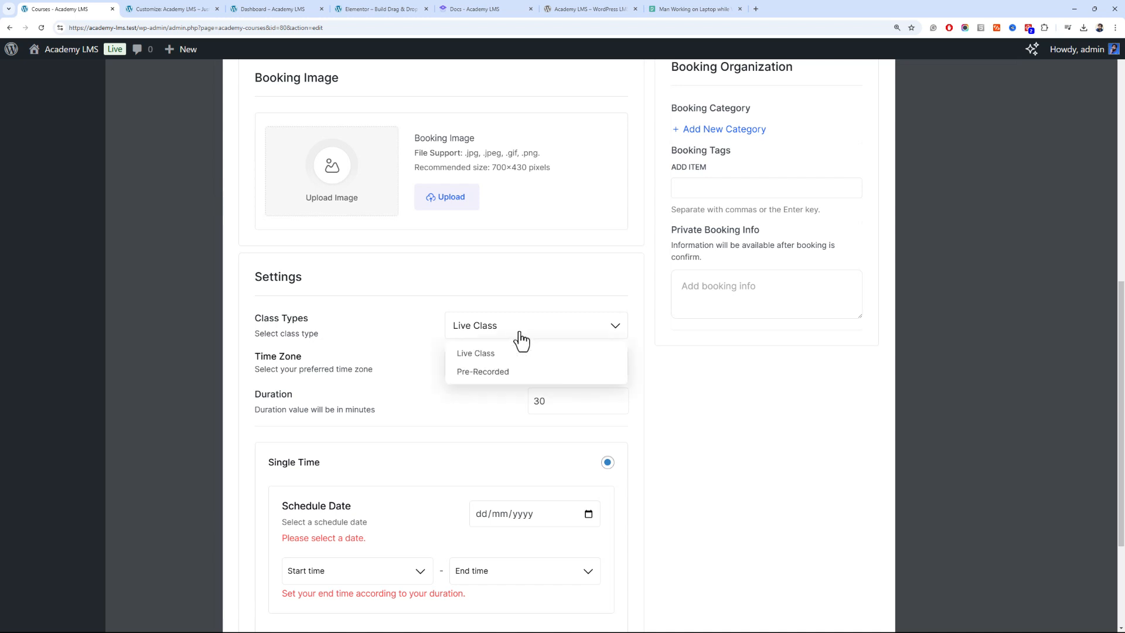
pyautogui.click(407, 355)
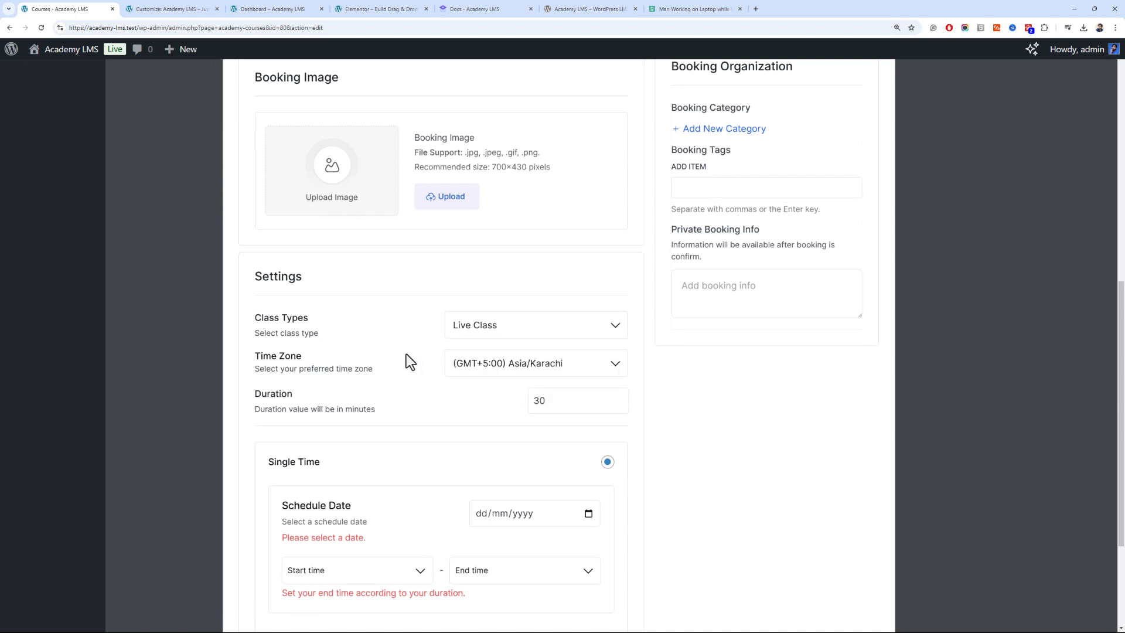
pyautogui.scroll(-2, 410, 361)
pyautogui.click(547, 262)
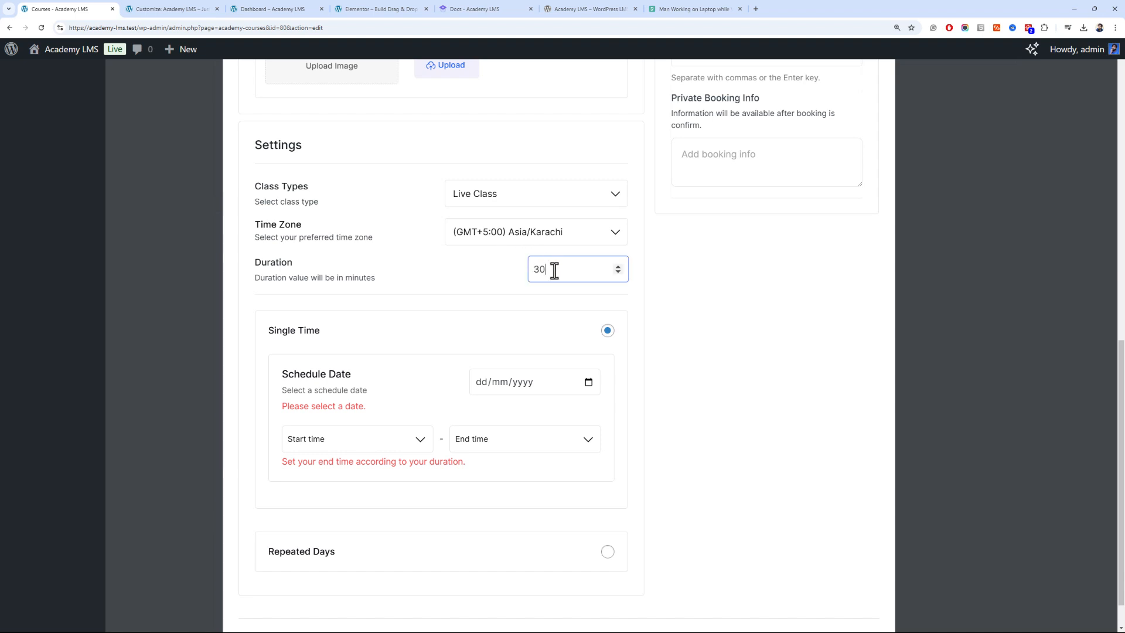
pyautogui.moveTo(555, 266); pyautogui.dragTo(524, 267)
pyautogui.scroll(-1, 475, 331)
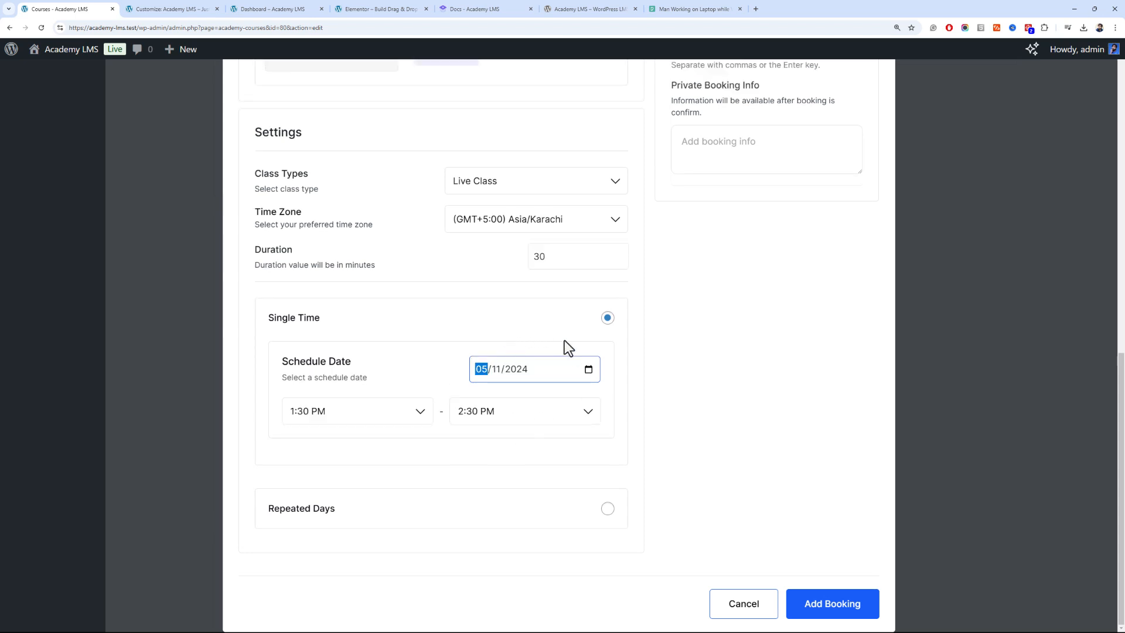
# Switch the booking schedule to Repeated Days with a Monday slot from 1:15 PM to 1:45 PM
pyautogui.click(607, 508)
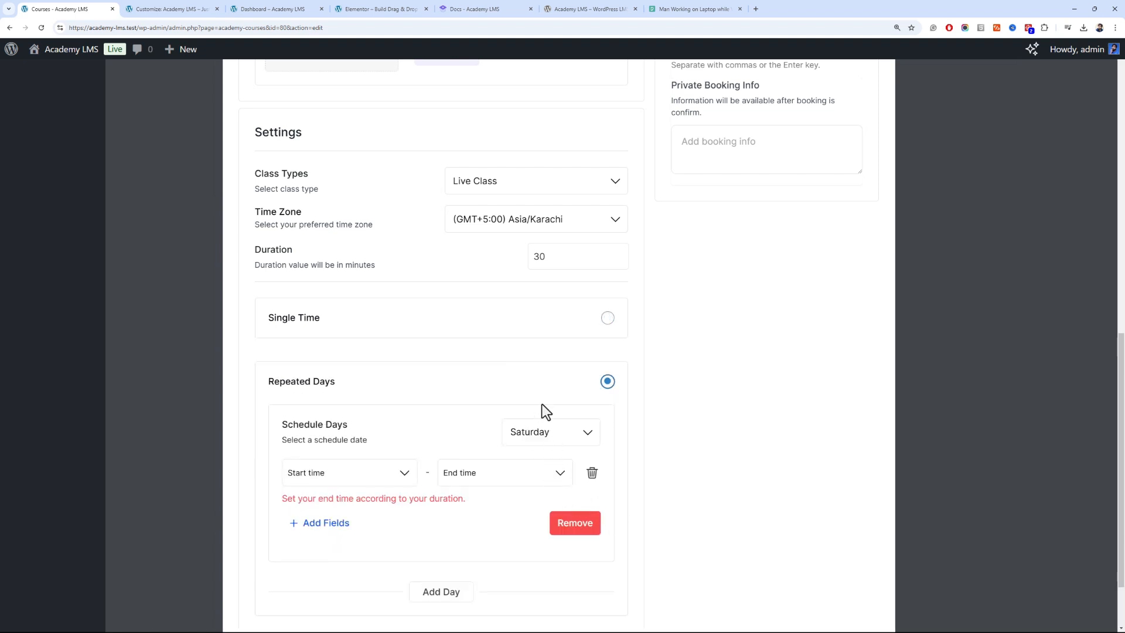
pyautogui.scroll(-2, 543, 404)
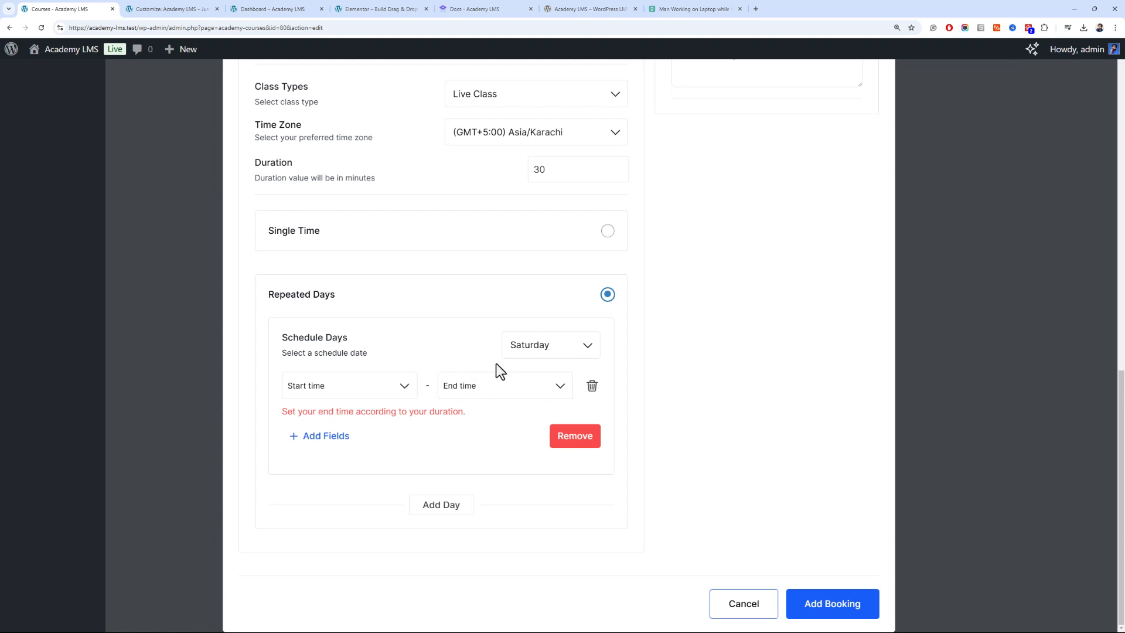
pyautogui.click(520, 351)
pyautogui.click(462, 351)
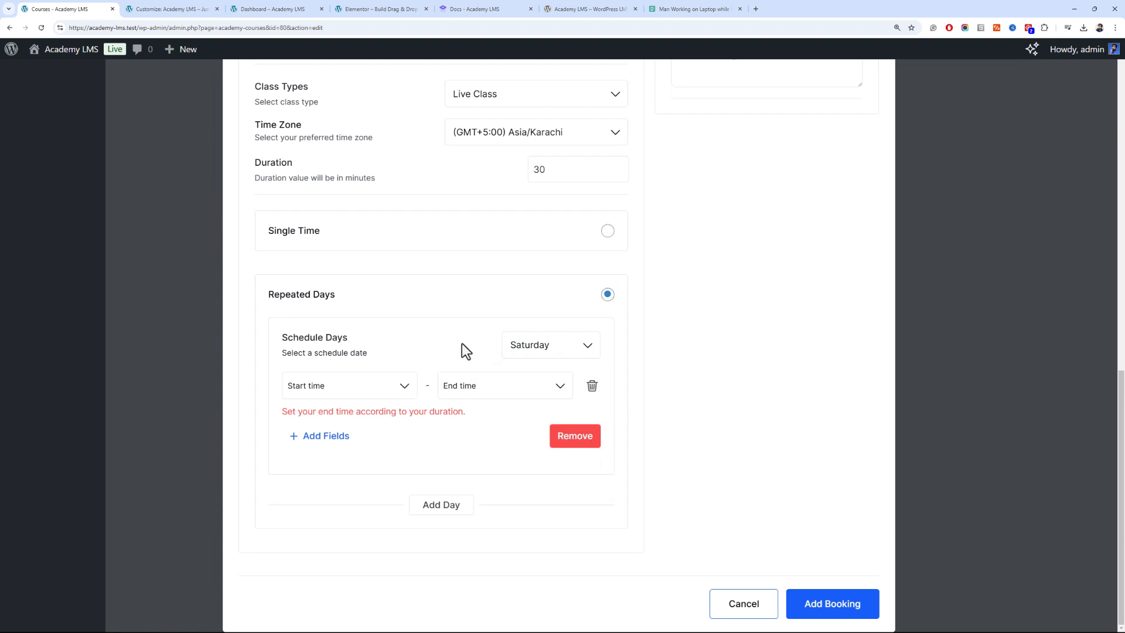
pyautogui.click(526, 352)
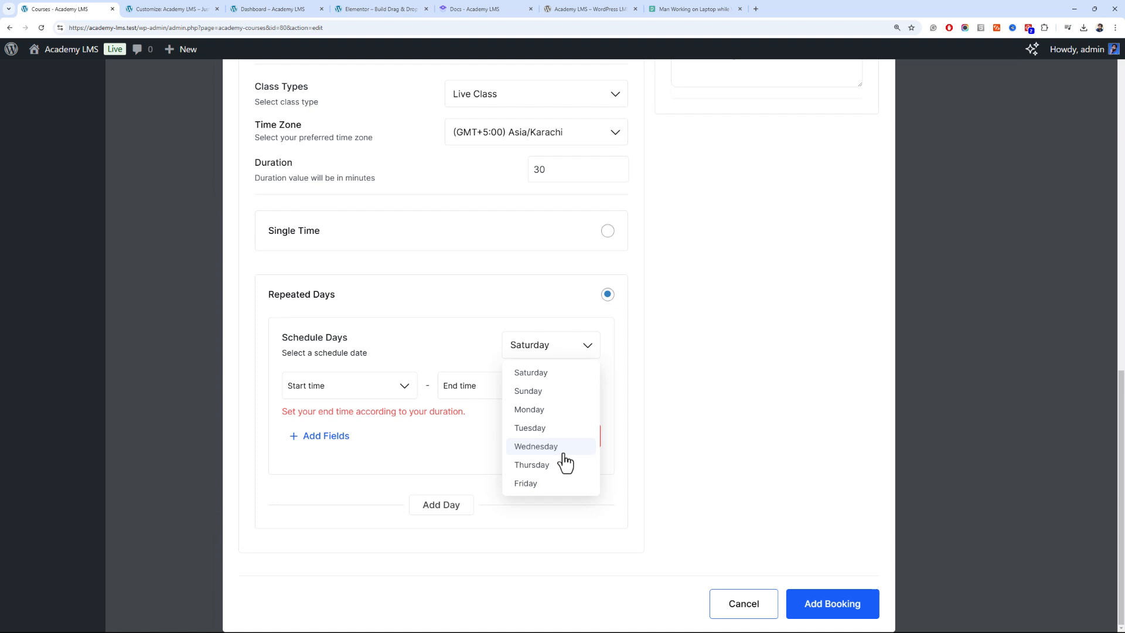
pyautogui.click(529, 409)
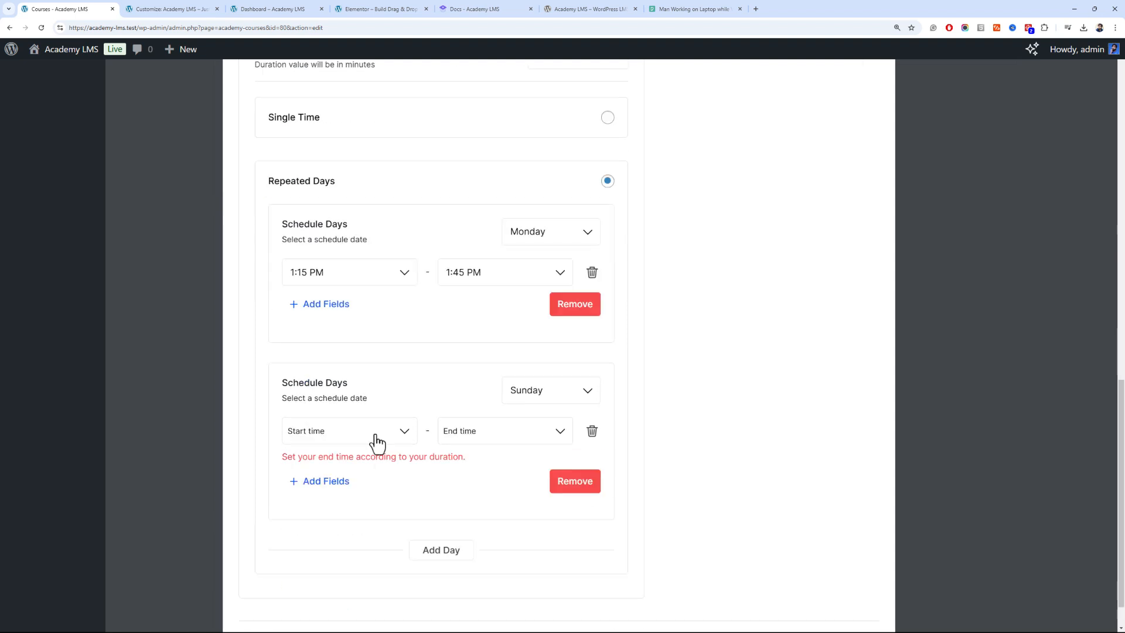
# Set the second schedule day to Tuesday from 1:15 PM to 1:45 PM and add the booking to the course
pyautogui.click(377, 443)
pyautogui.click(355, 516)
pyautogui.click(530, 391)
pyautogui.click(527, 473)
pyautogui.click(491, 437)
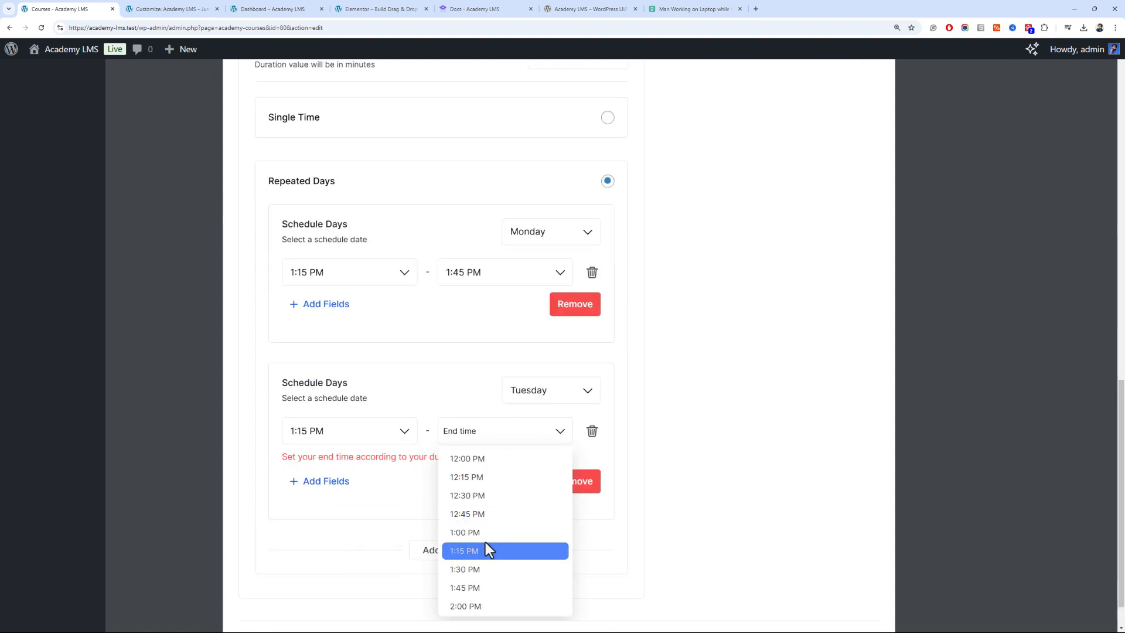
pyautogui.click(487, 588)
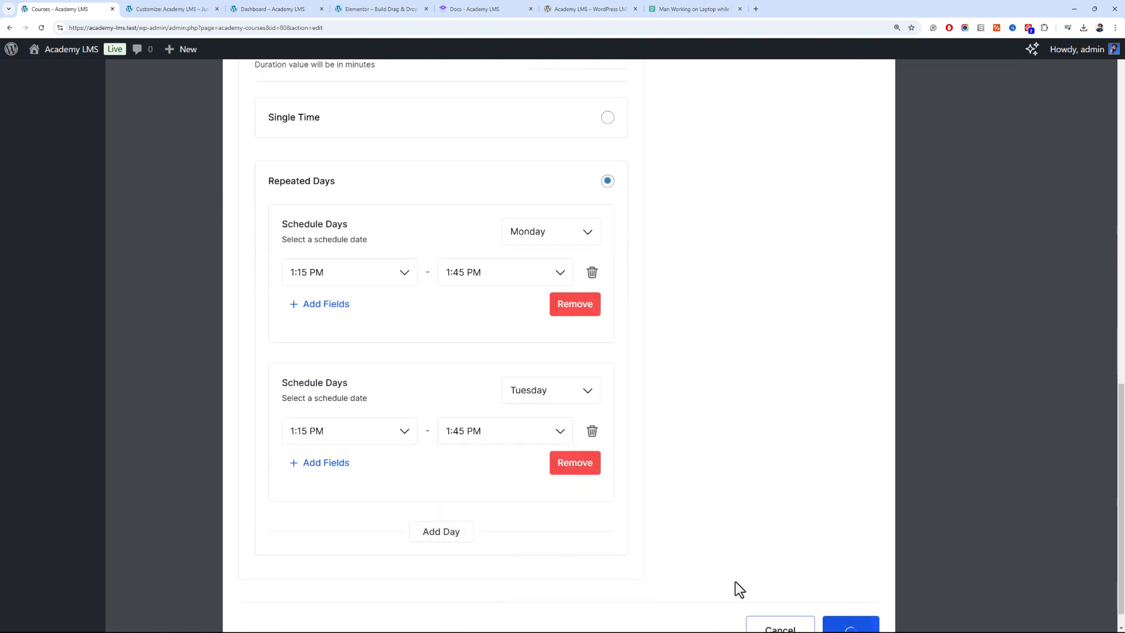
pyautogui.scroll(15, 592, 411)
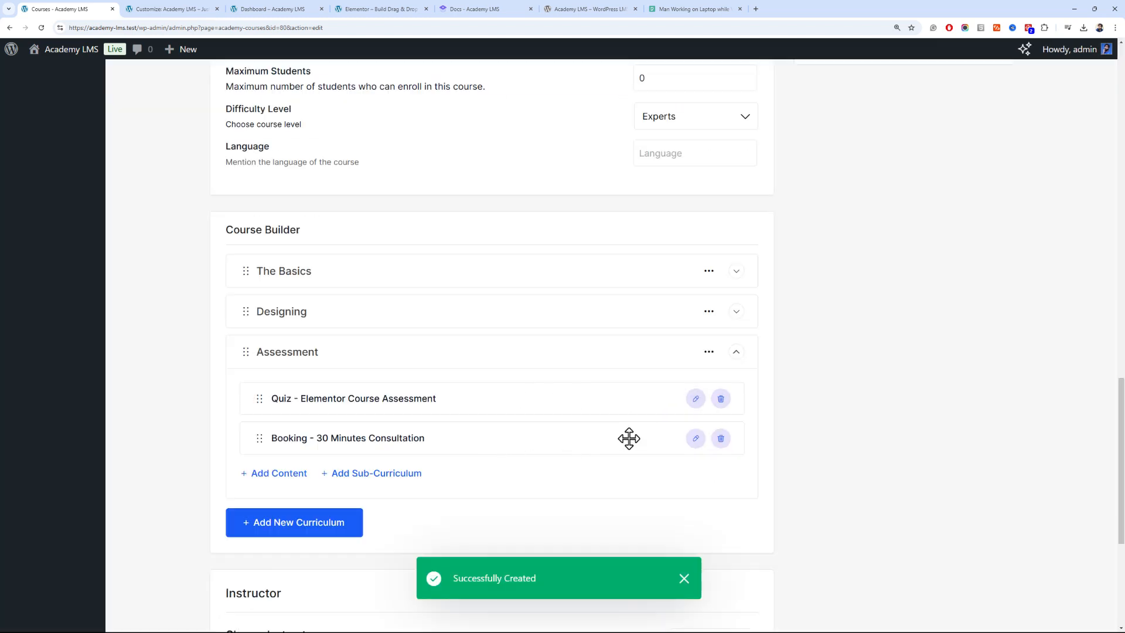
# Reopen the 30 Minutes Consultation booking and check which WooCommerce product is linked to it
pyautogui.click(696, 441)
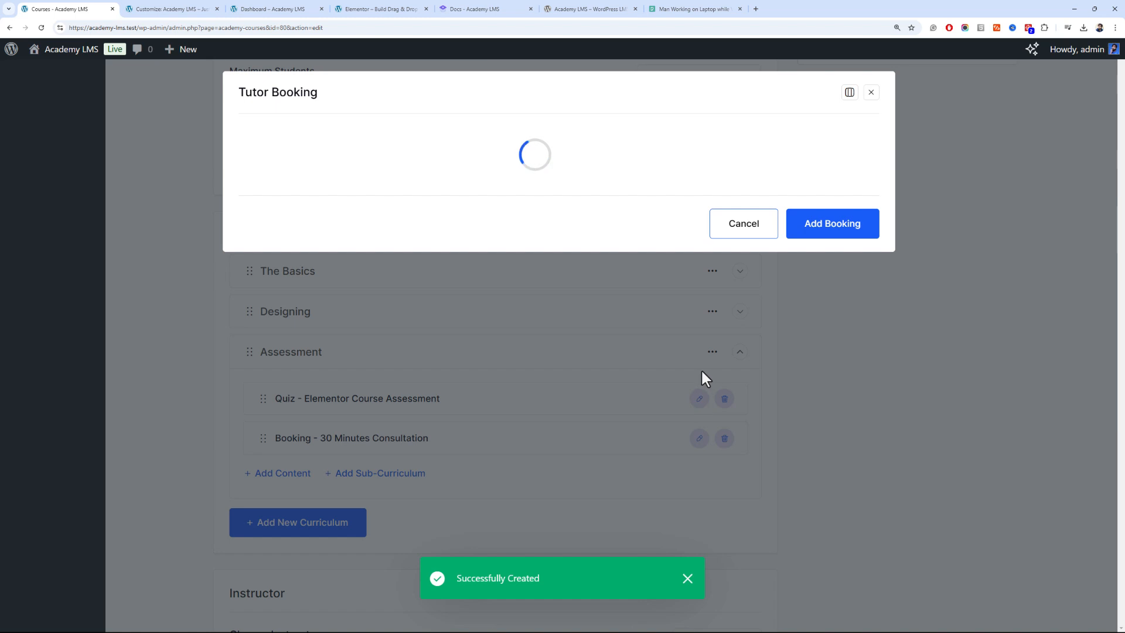
pyautogui.scroll(-2, 703, 375)
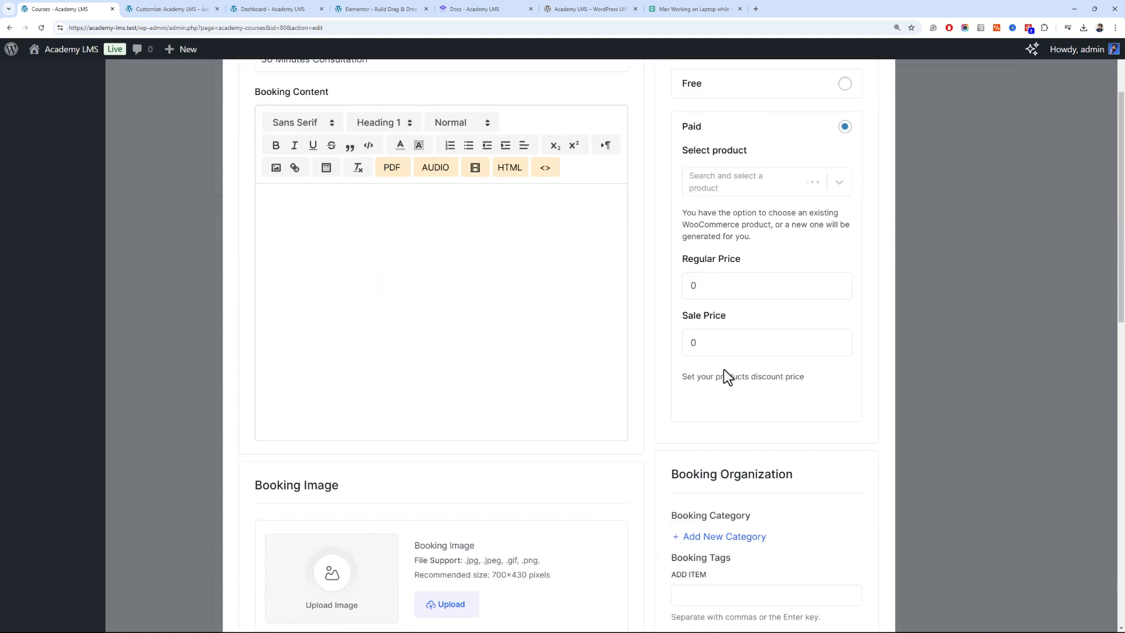
pyautogui.click(827, 178)
pyautogui.click(775, 145)
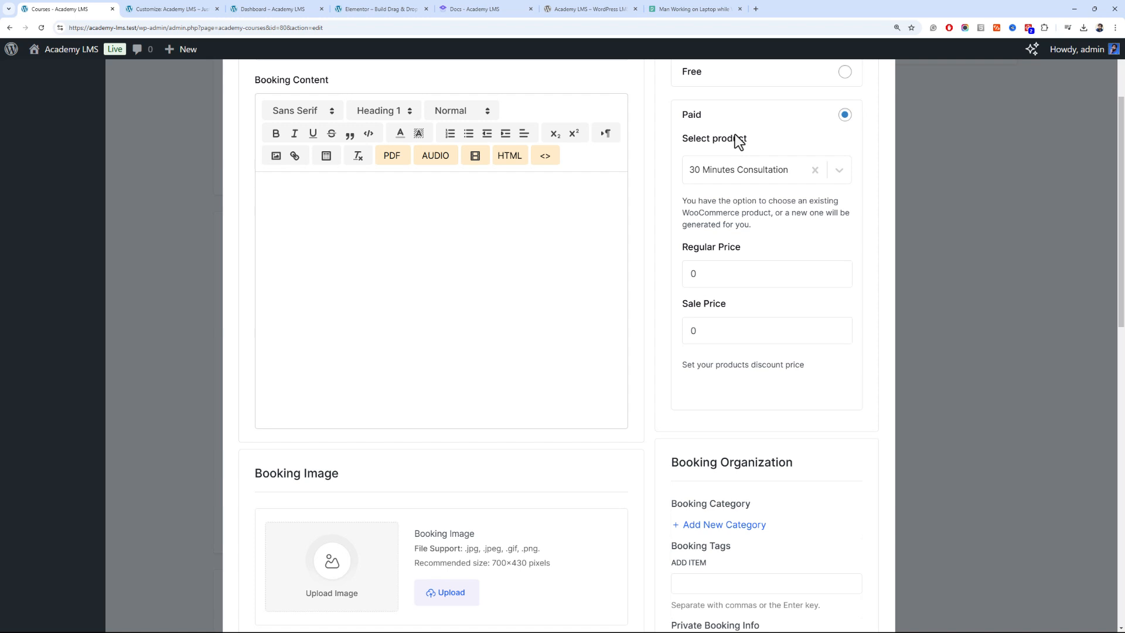
pyautogui.click(759, 171)
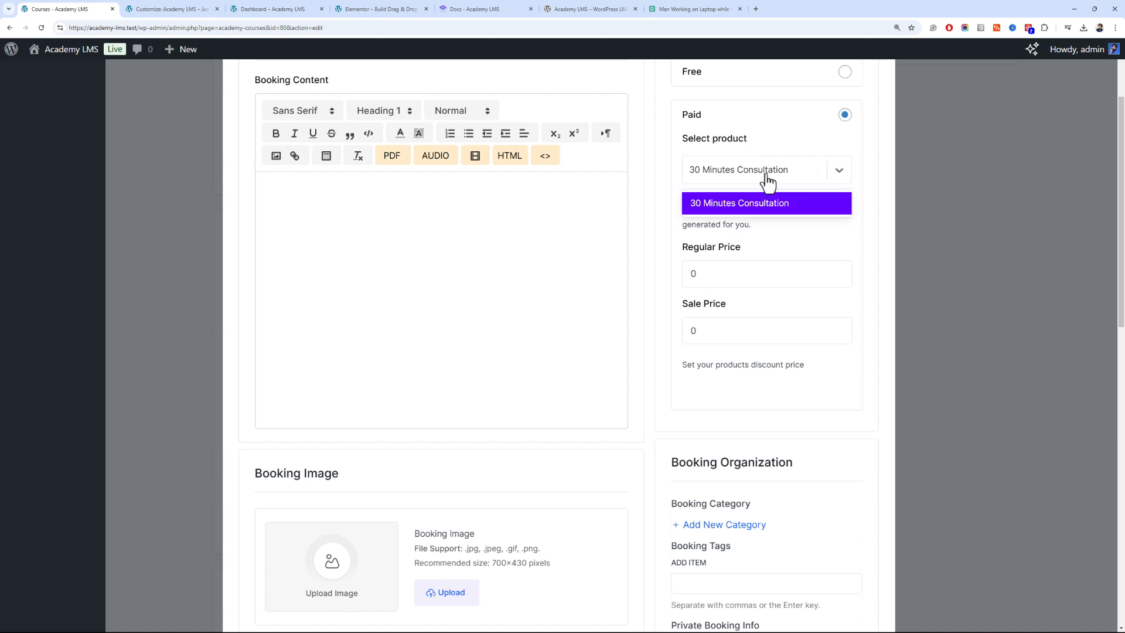
pyautogui.click(771, 138)
pyautogui.click(779, 166)
pyautogui.click(778, 151)
# Set the booking's regular price to 5000, look over its remaining settings and close the booking form
pyautogui.moveTo(749, 282); pyautogui.dragTo(689, 277)
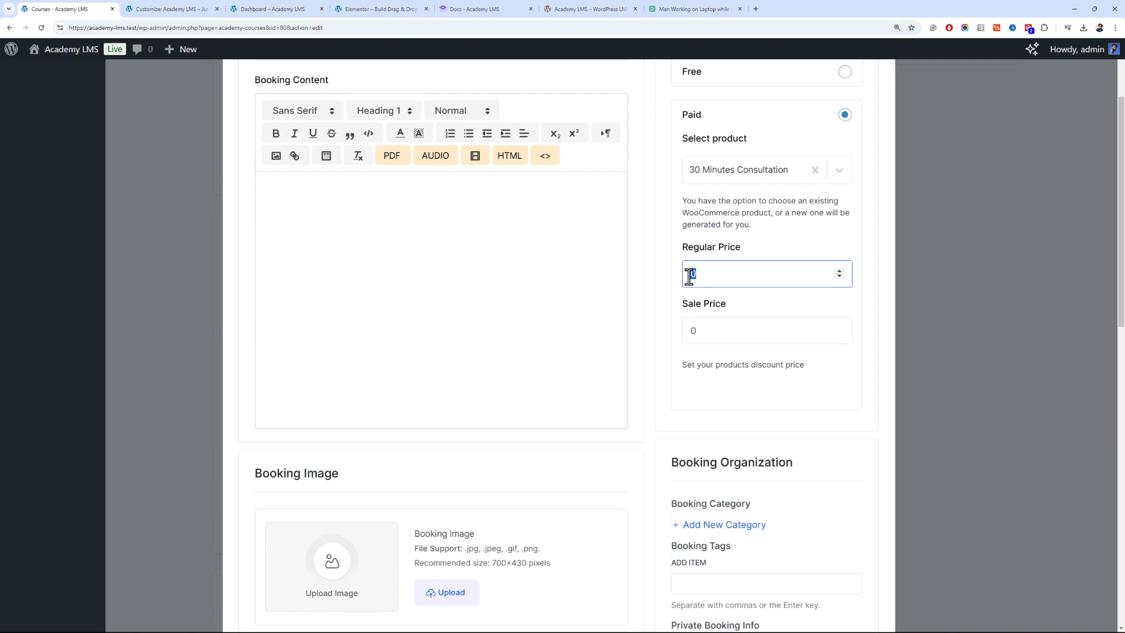
pyautogui.write('5000')
pyautogui.click(715, 240)
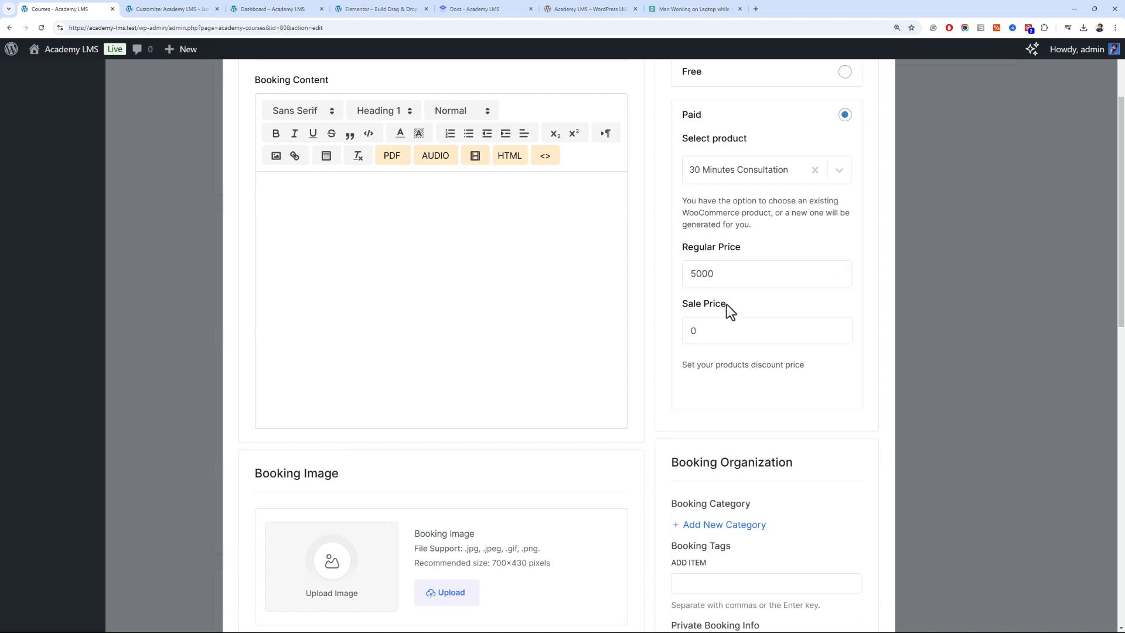
pyautogui.scroll(-3, 745, 352)
pyautogui.scroll(2, 712, 496)
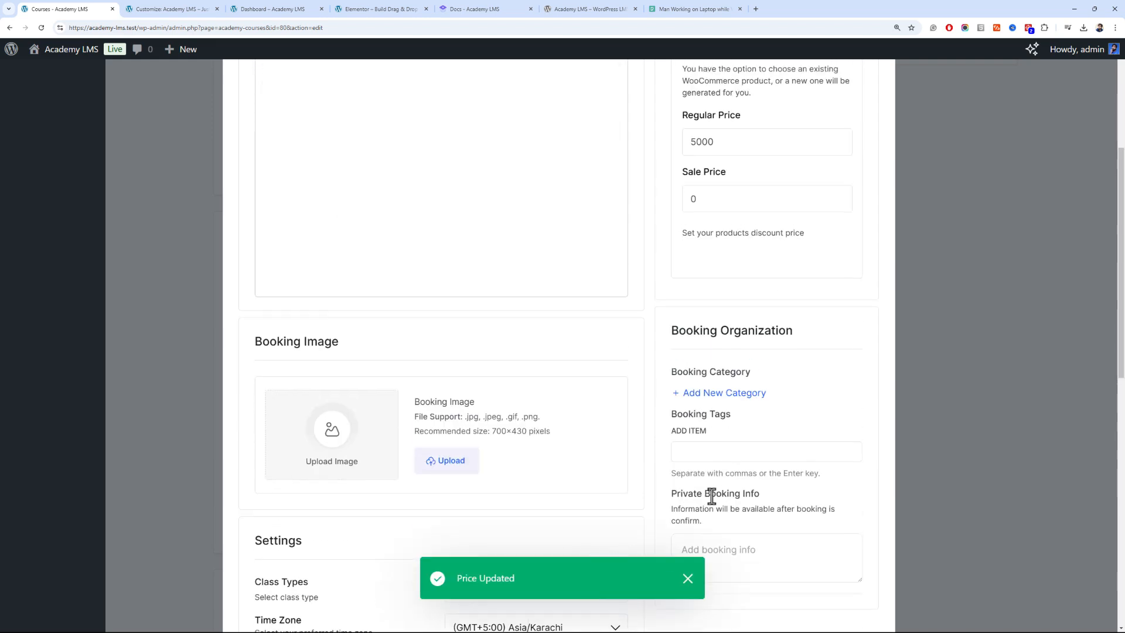
pyautogui.scroll(-5, 798, 321)
pyautogui.scroll(9, 786, 319)
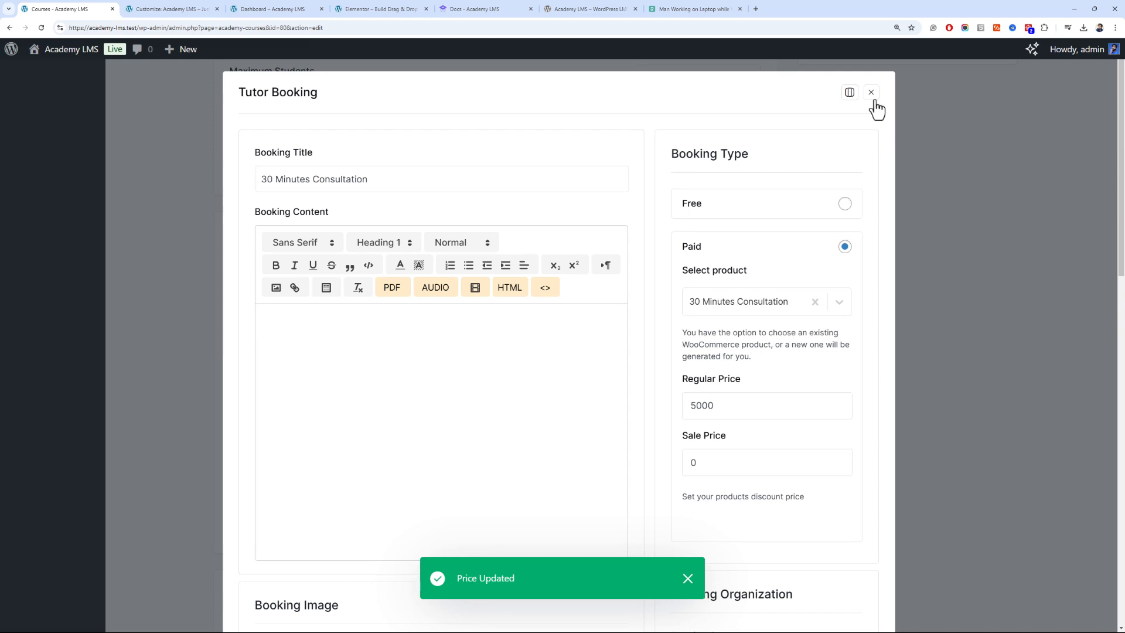
pyautogui.click(873, 99)
pyautogui.scroll(10, 1032, 181)
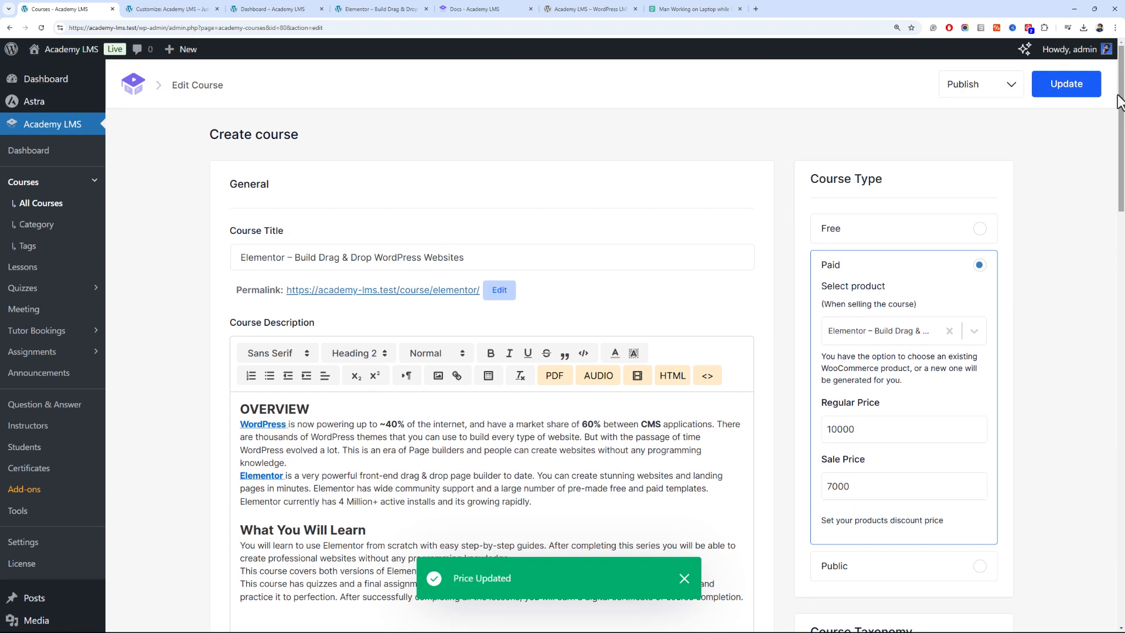
# Reload the Elementor course page and review the 30 Minutes Consultation's November 5 time slot and the booked list
pyautogui.click(348, 6)
pyautogui.press('F5')
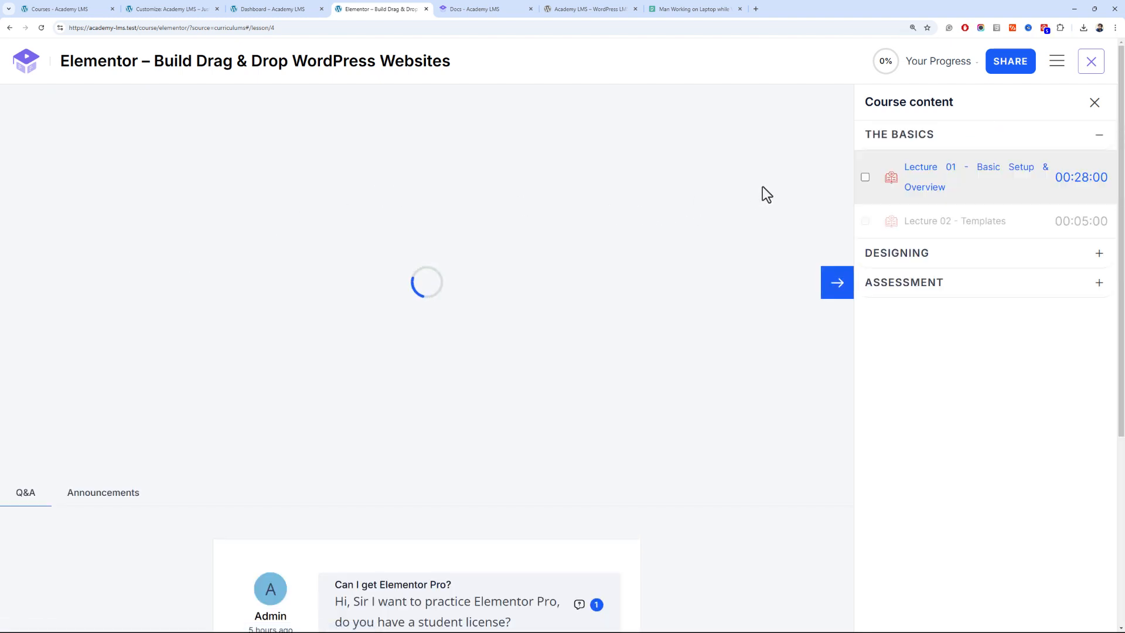
pyautogui.click(966, 285)
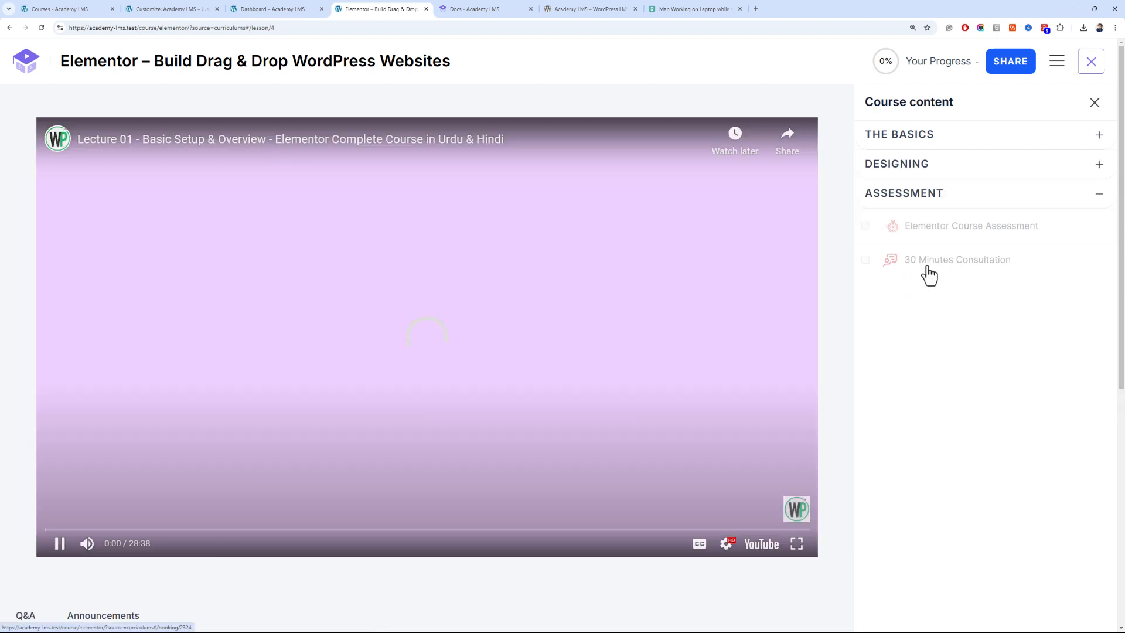
pyautogui.click(926, 265)
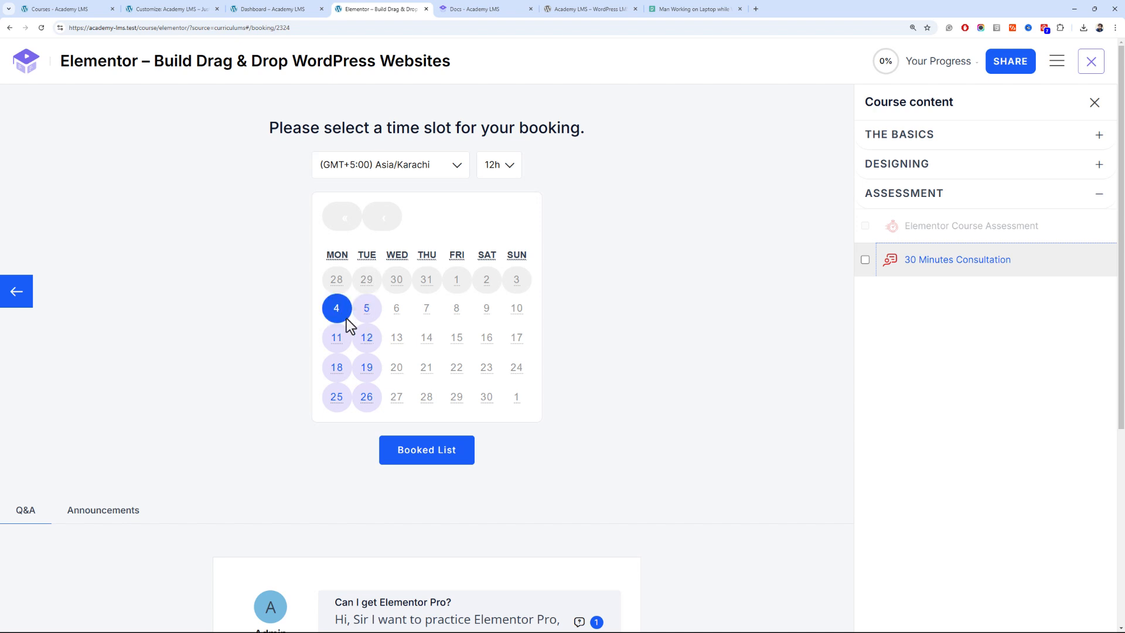
pyautogui.click(374, 318)
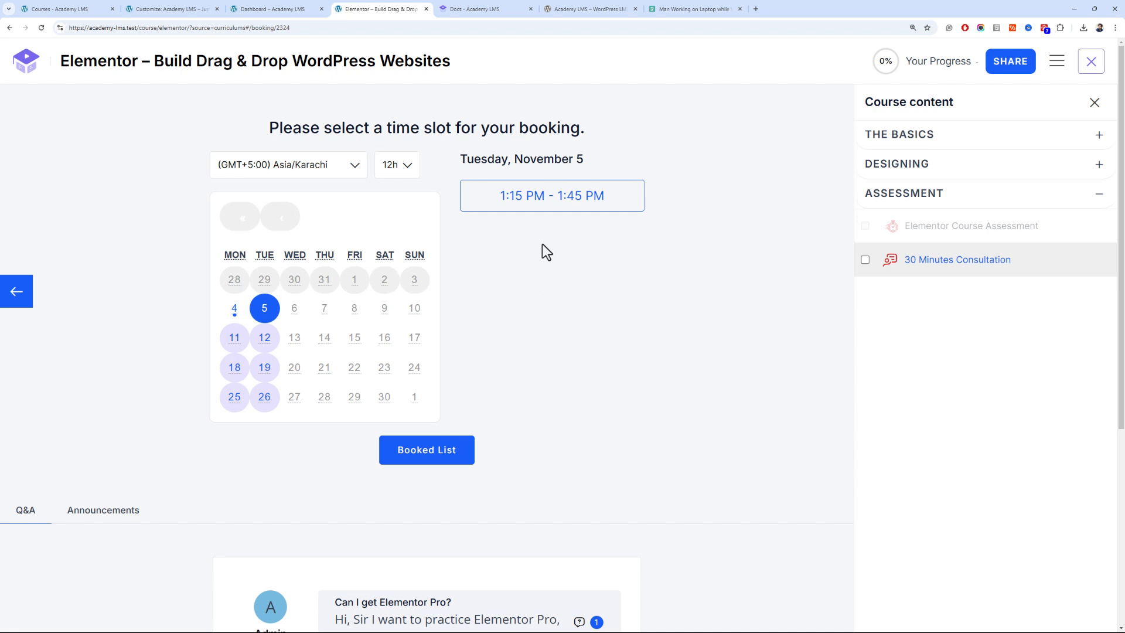
pyautogui.click(448, 451)
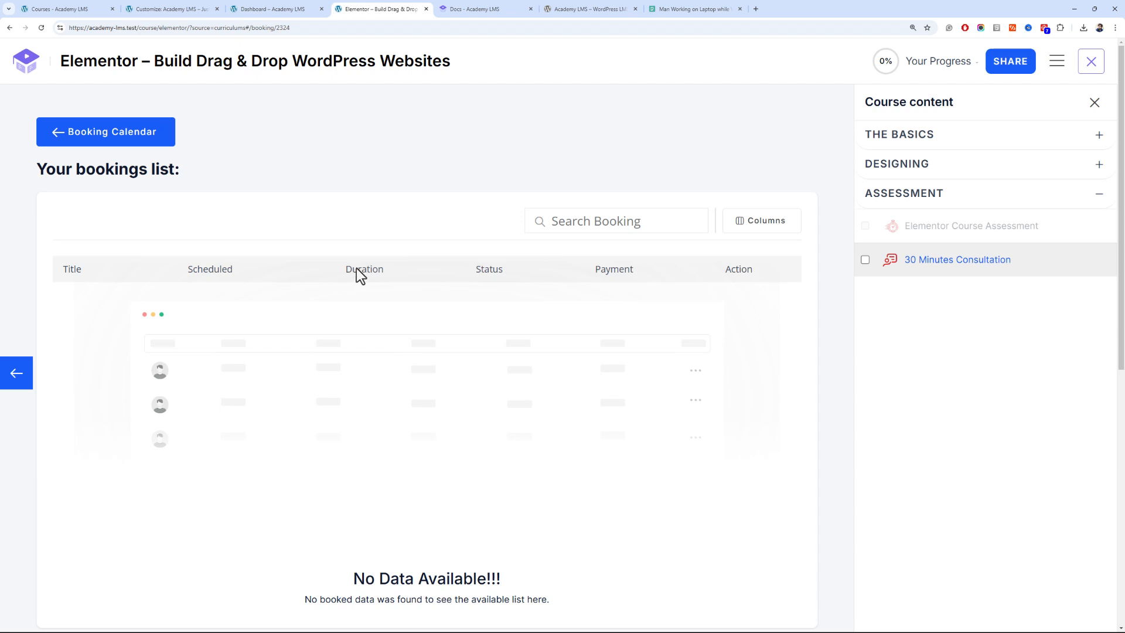
pyautogui.click(116, 148)
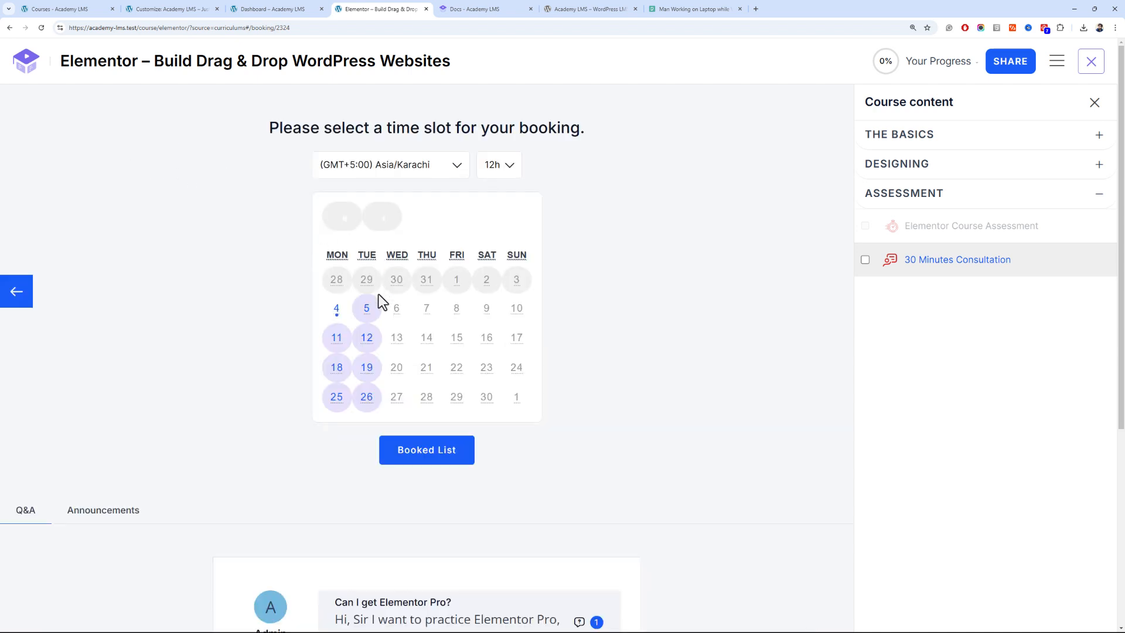
# Confirm the Tuesday, November 5 slot from 1:15 PM to 1:45 PM up to checkout and return to the course editor
pyautogui.click(366, 308)
pyautogui.click(566, 203)
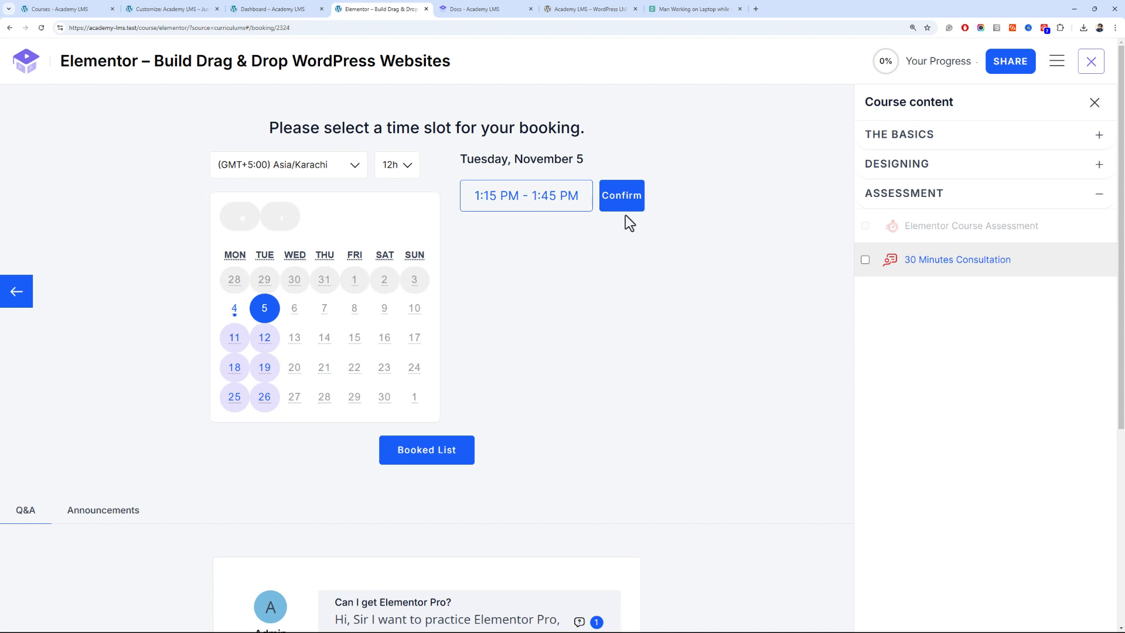
pyautogui.click(635, 202)
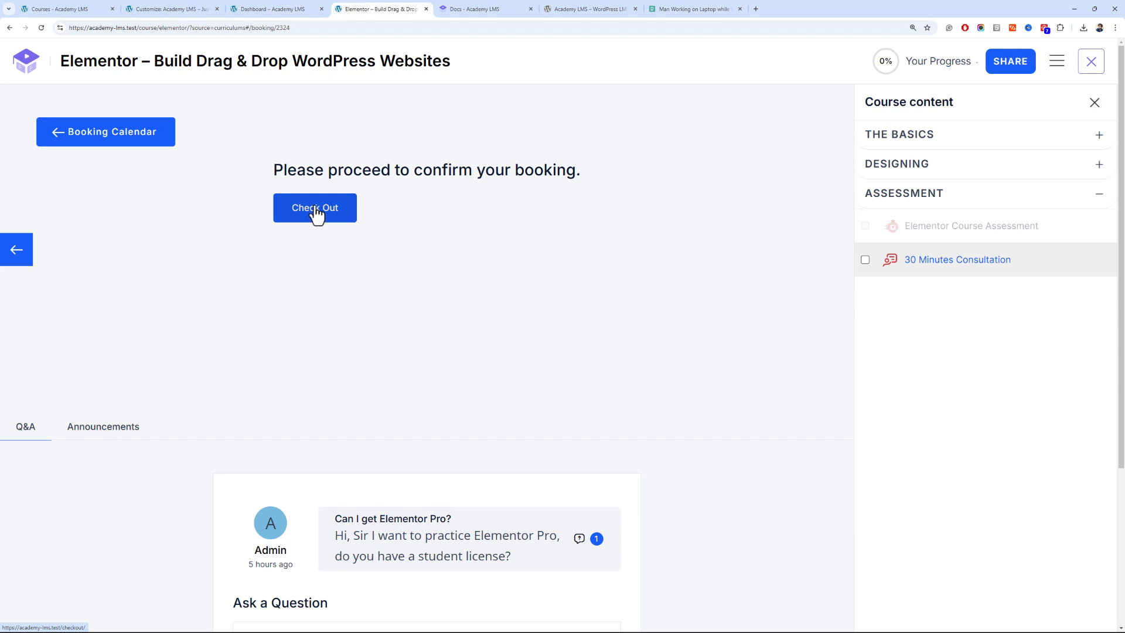
pyautogui.click(109, 3)
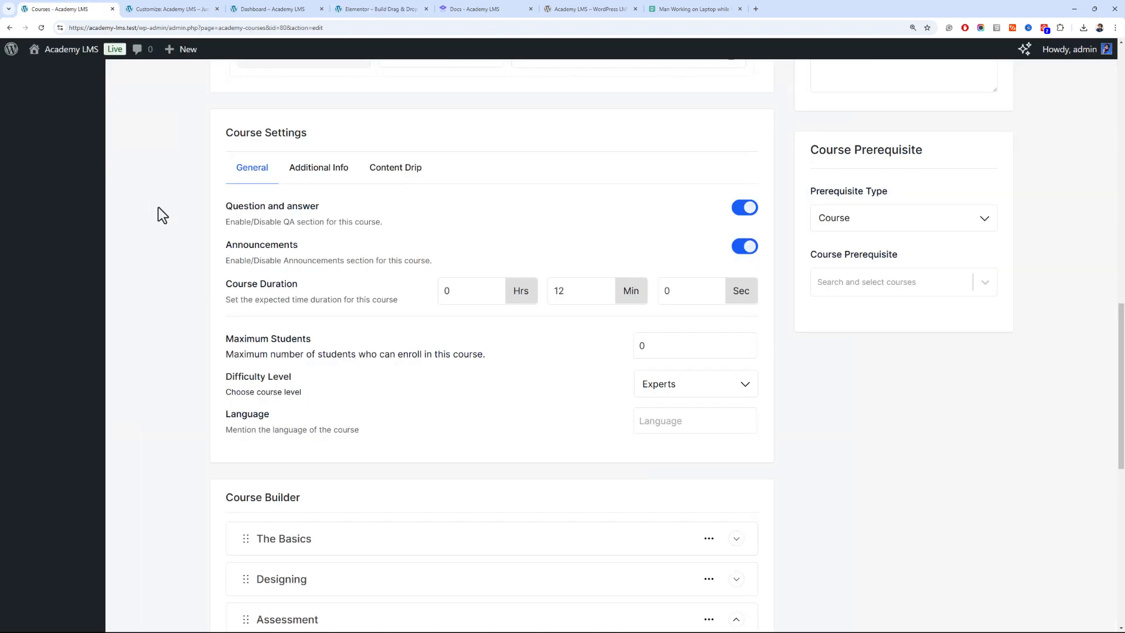
pyautogui.scroll(10, 129, 205)
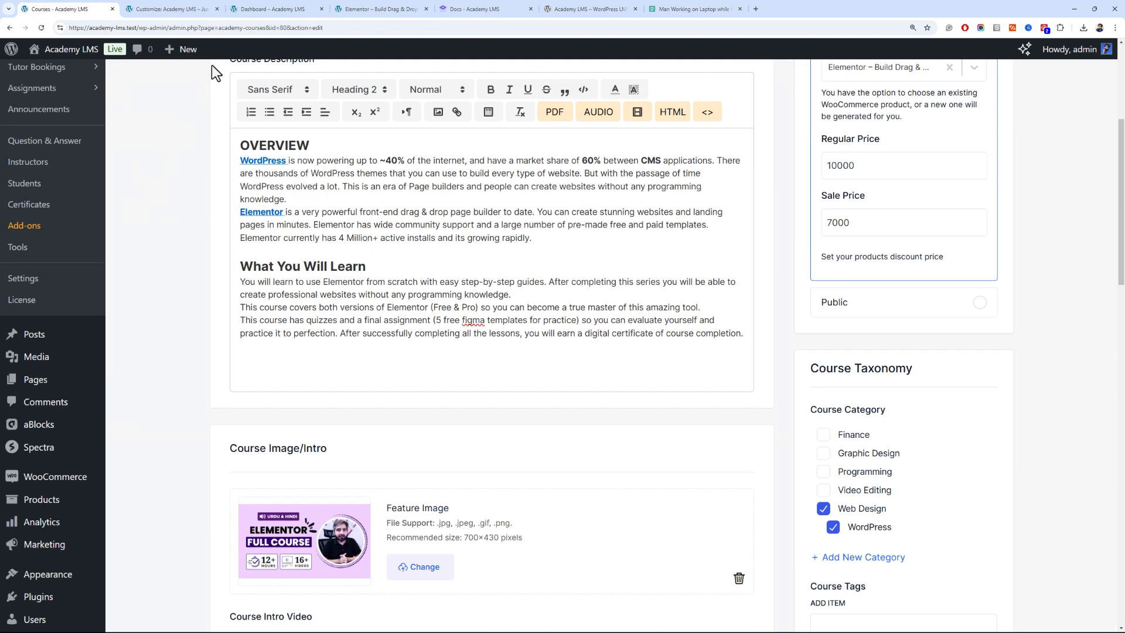
# Glance at the booking checkout page, then review the Elementor course's settings, Course Builder curriculum and title in the course editor
pyautogui.click(380, 9)
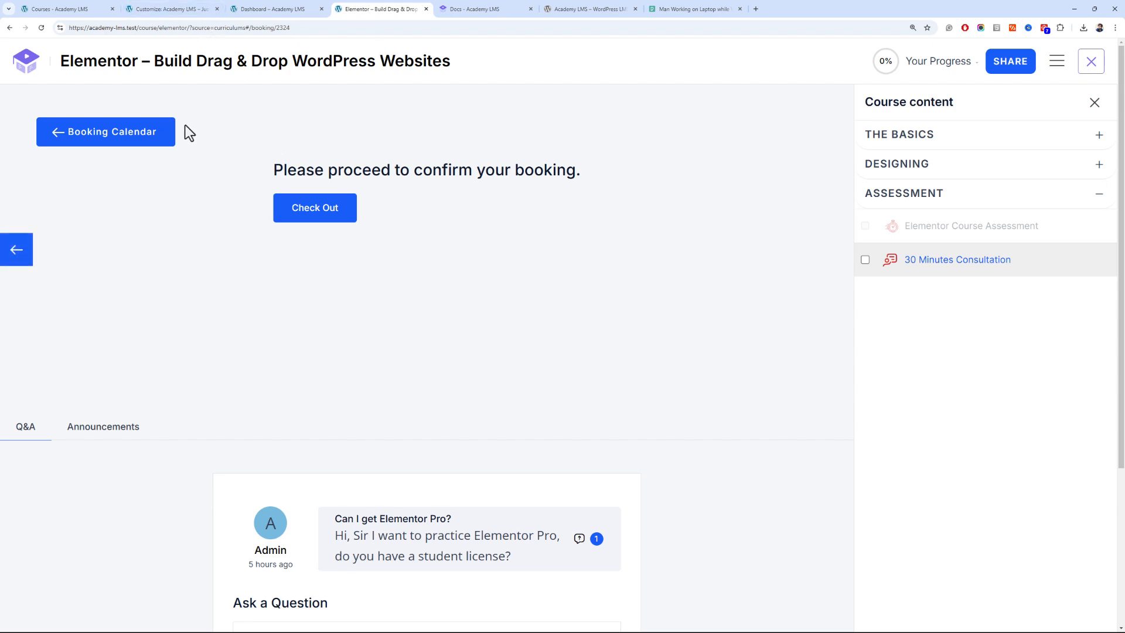
pyautogui.click(62, 9)
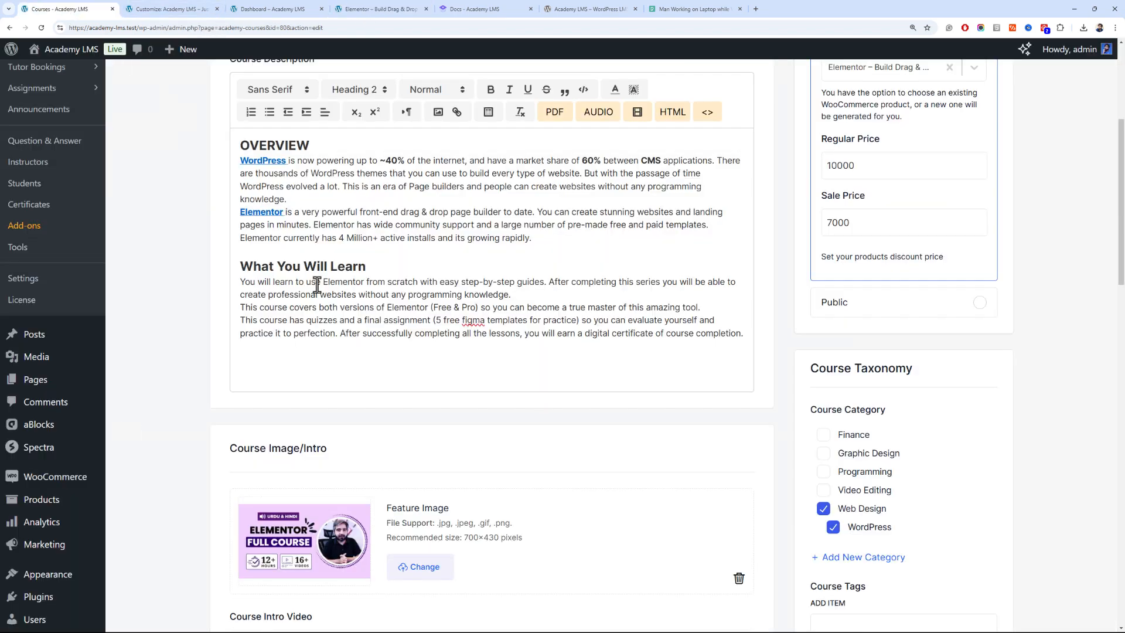
pyautogui.scroll(-12, 315, 284)
pyautogui.scroll(3, 314, 283)
pyautogui.scroll(-3, 314, 284)
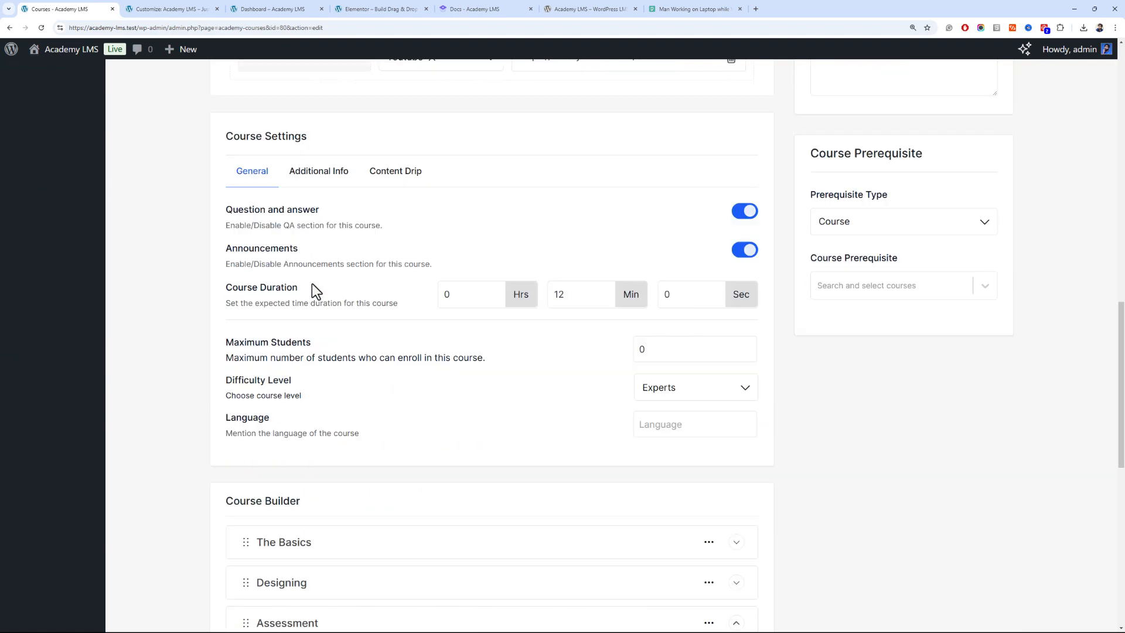
pyautogui.scroll(-7, 315, 336)
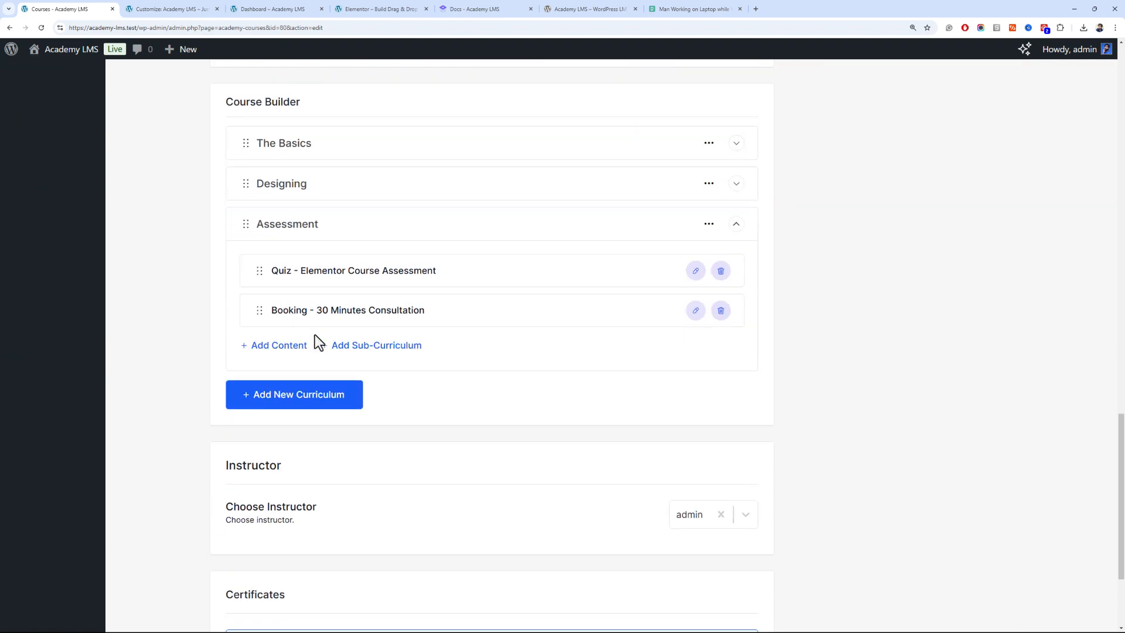
pyautogui.scroll(12, 315, 335)
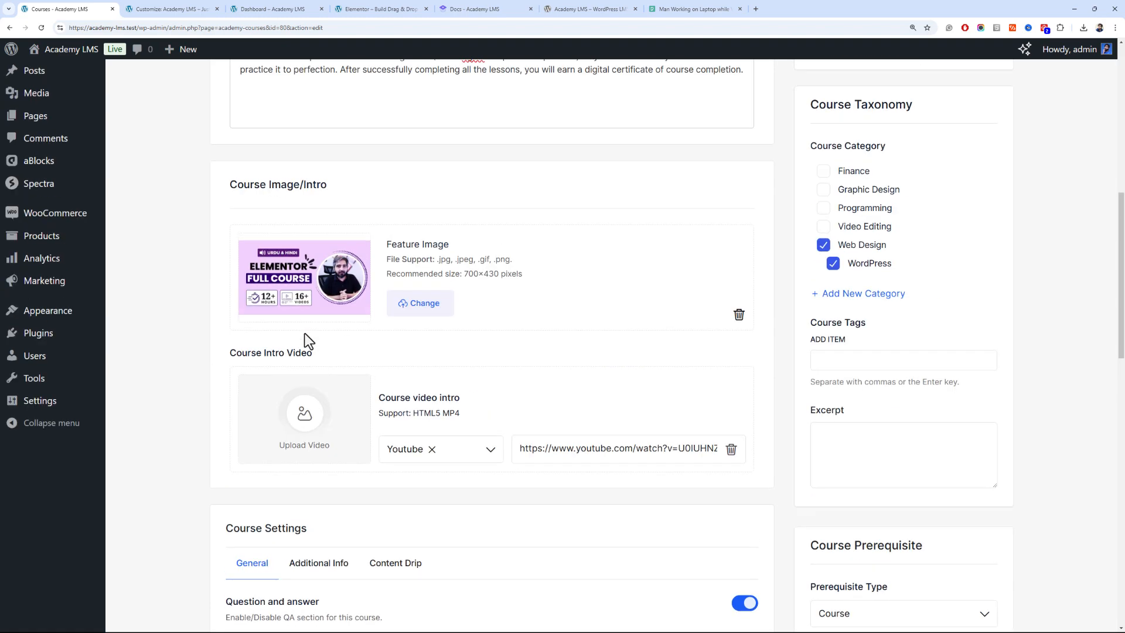
pyautogui.scroll(9, 309, 341)
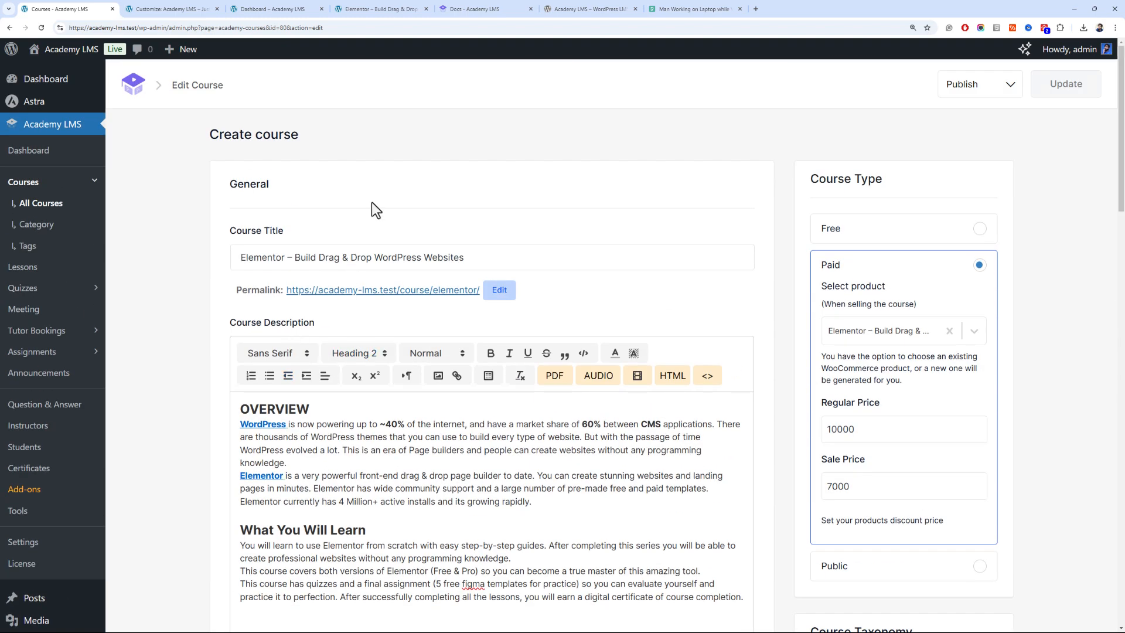
pyautogui.tripleClick(343, 269)
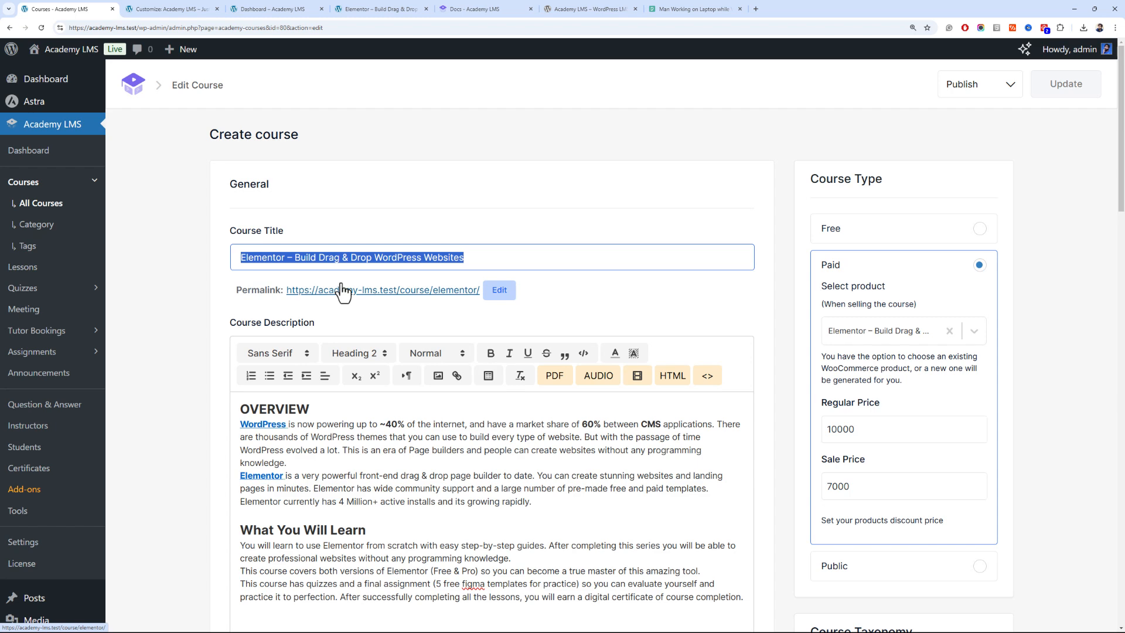
pyautogui.click(346, 257)
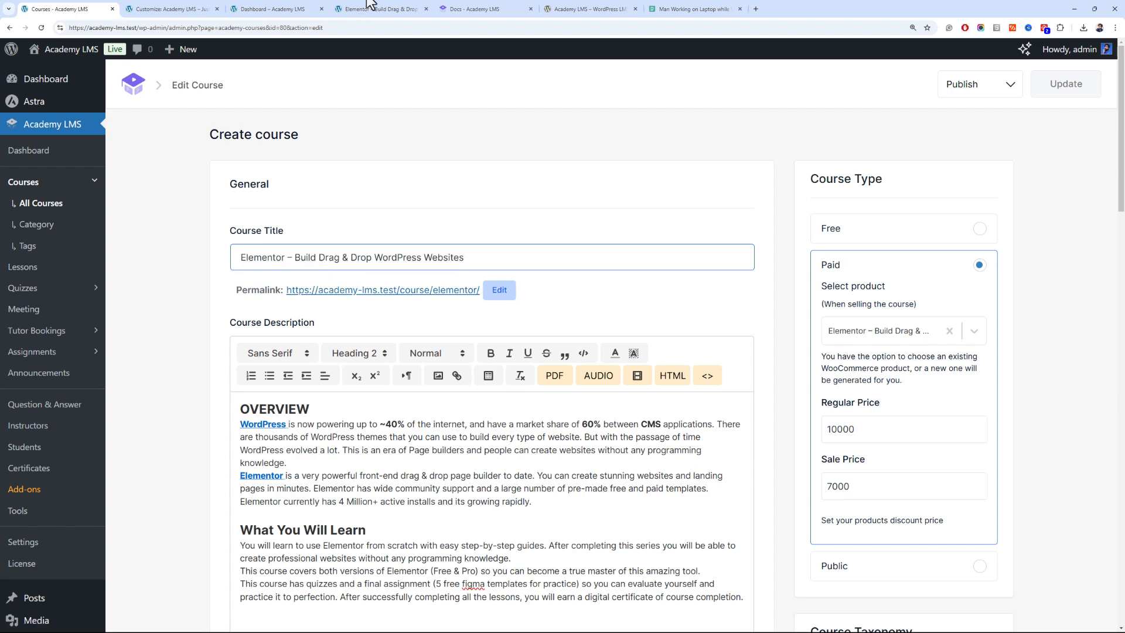
# Switch to the Academy LMS documentation page and look over its article categories
pyautogui.hotkey('ctrl', '4')
pyautogui.hotkey('ctrl', '6')
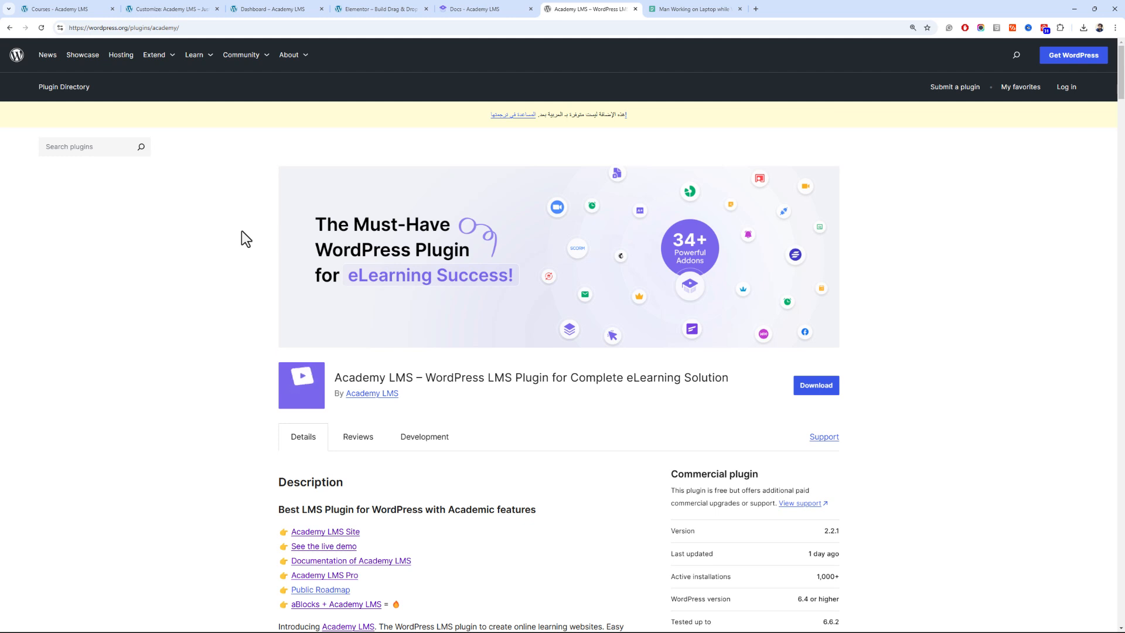
pyautogui.click(468, 10)
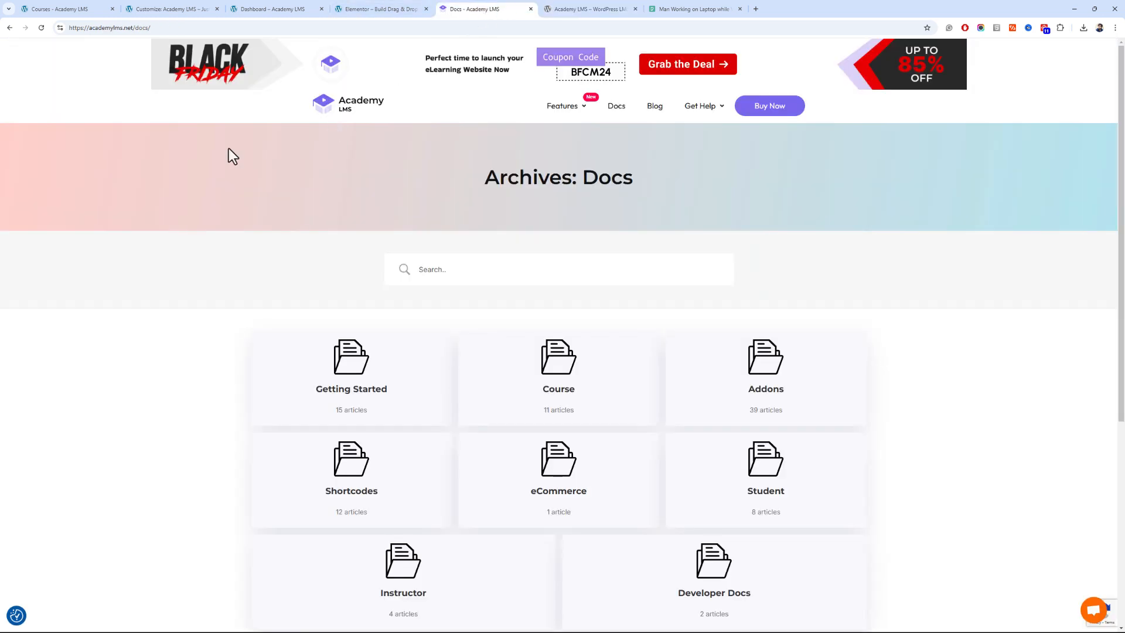
pyautogui.scroll(-5, 227, 148)
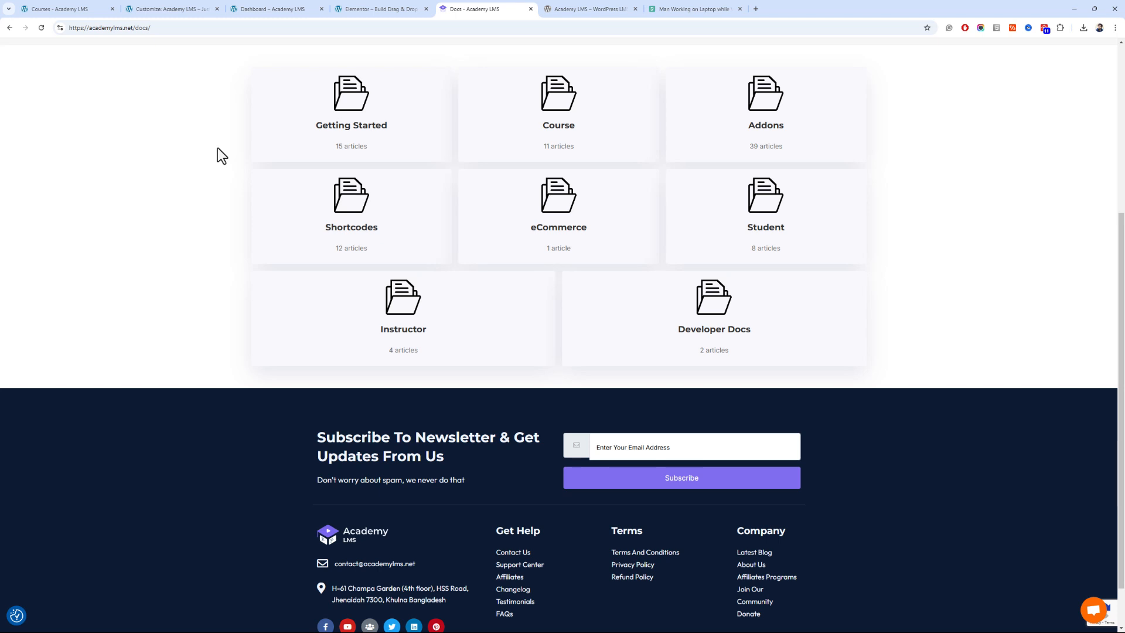
pyautogui.scroll(5, 161, 148)
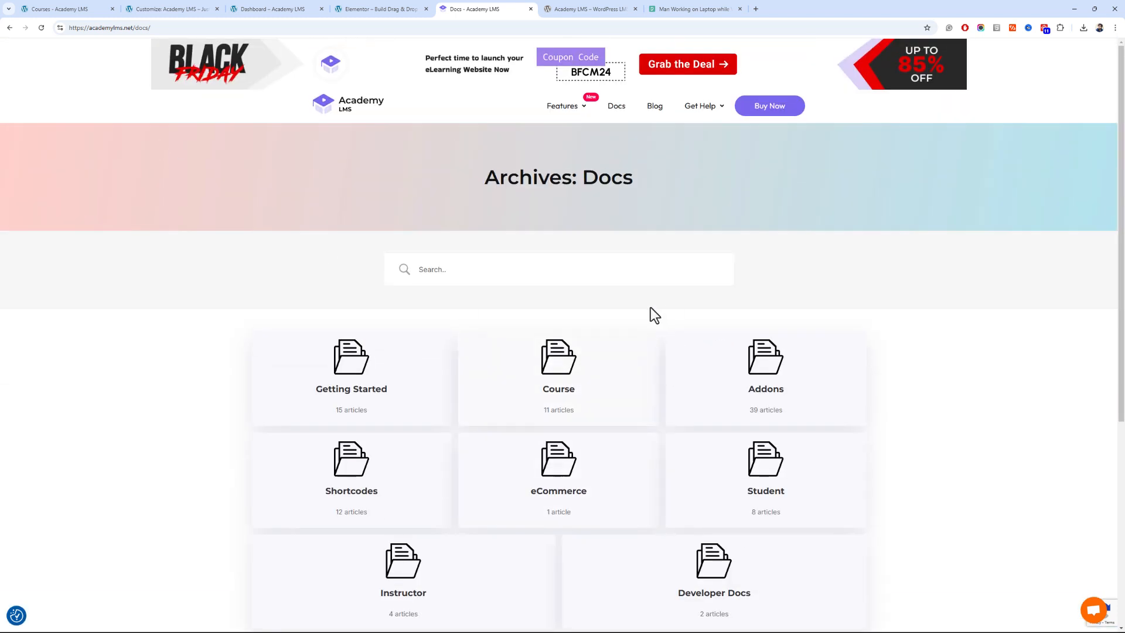